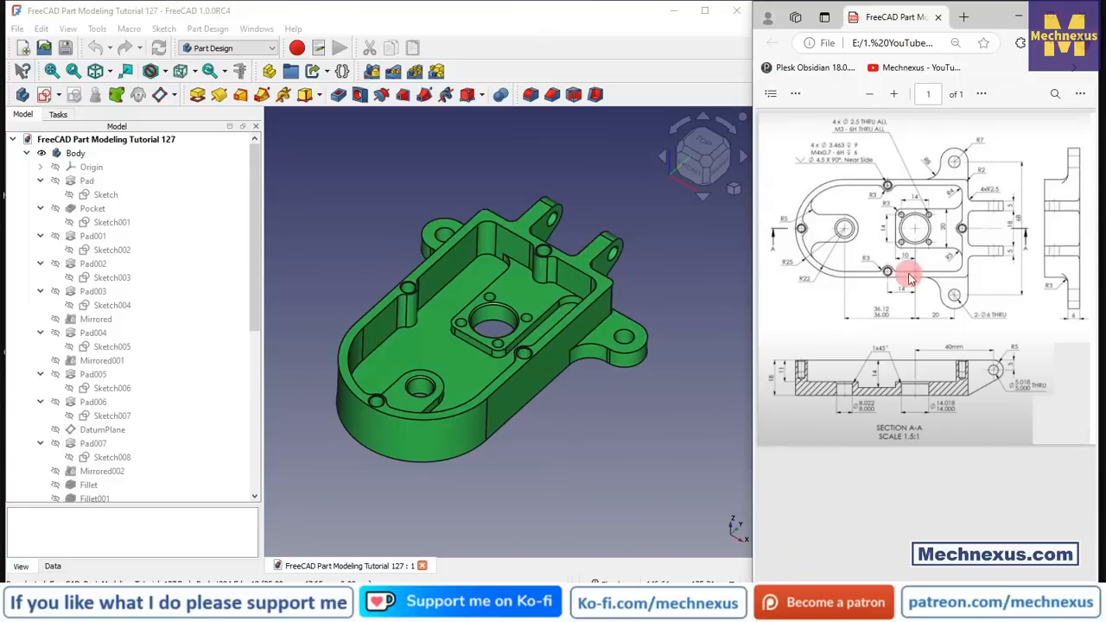
- Examine the reference drawing's dimensioned and isometric views alongside the finished housing model
scroll(916, 579, "right", 2)
scroll(918, 581, "right", 5)
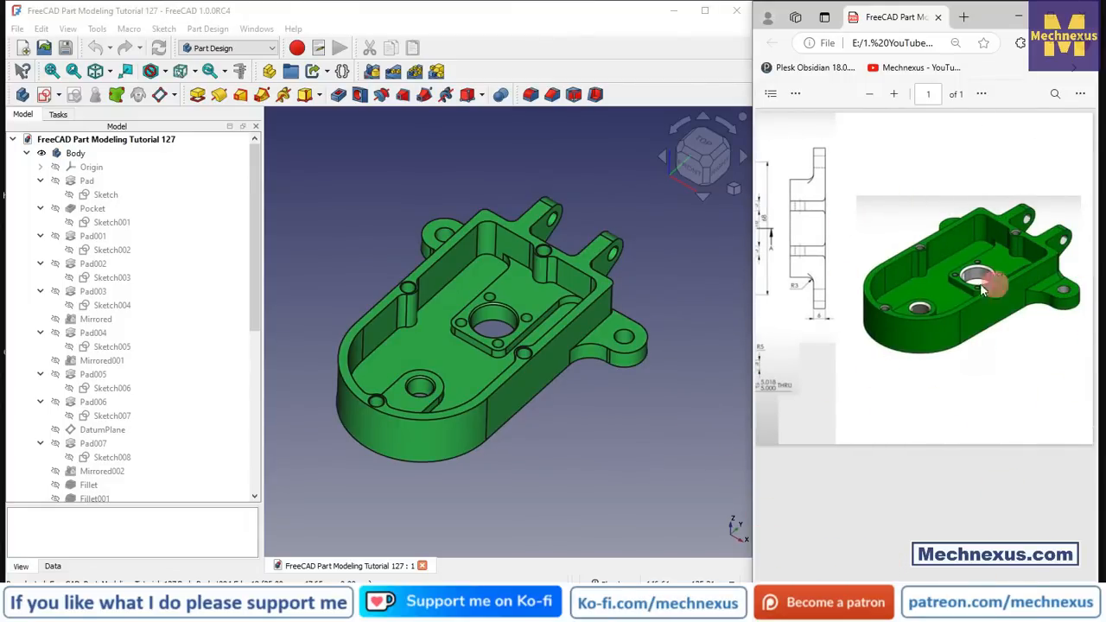
mouse_move(570, 442)
middle_mouse_down()
mouse_move(565, 424)
mouse_move(560, 457)
middle_mouse_up()
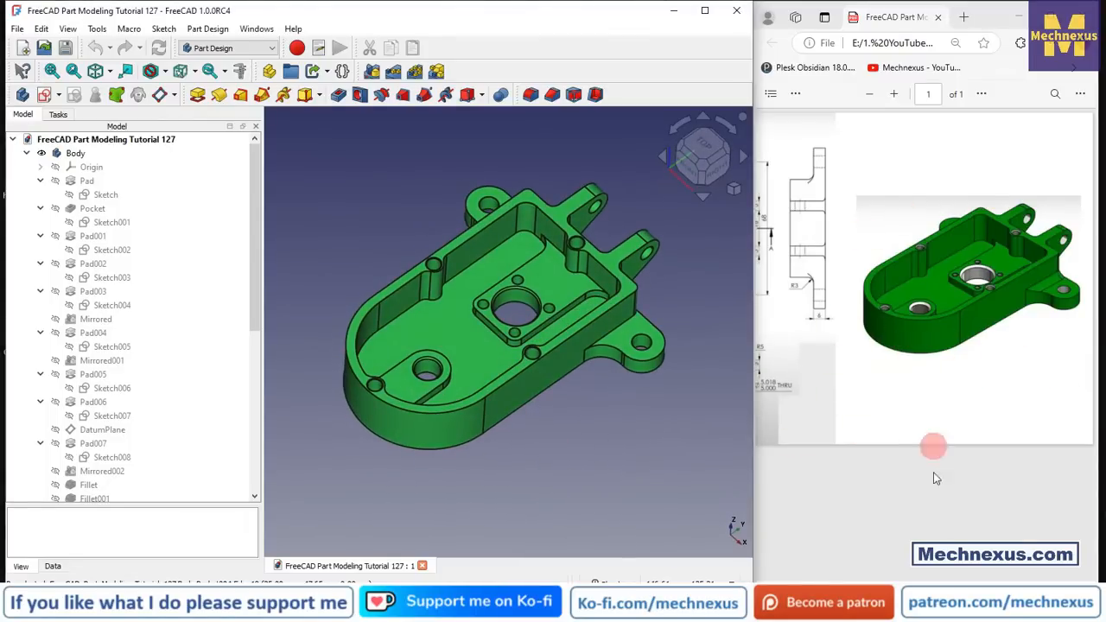
left_click_drag(987, 588, 856, 578)
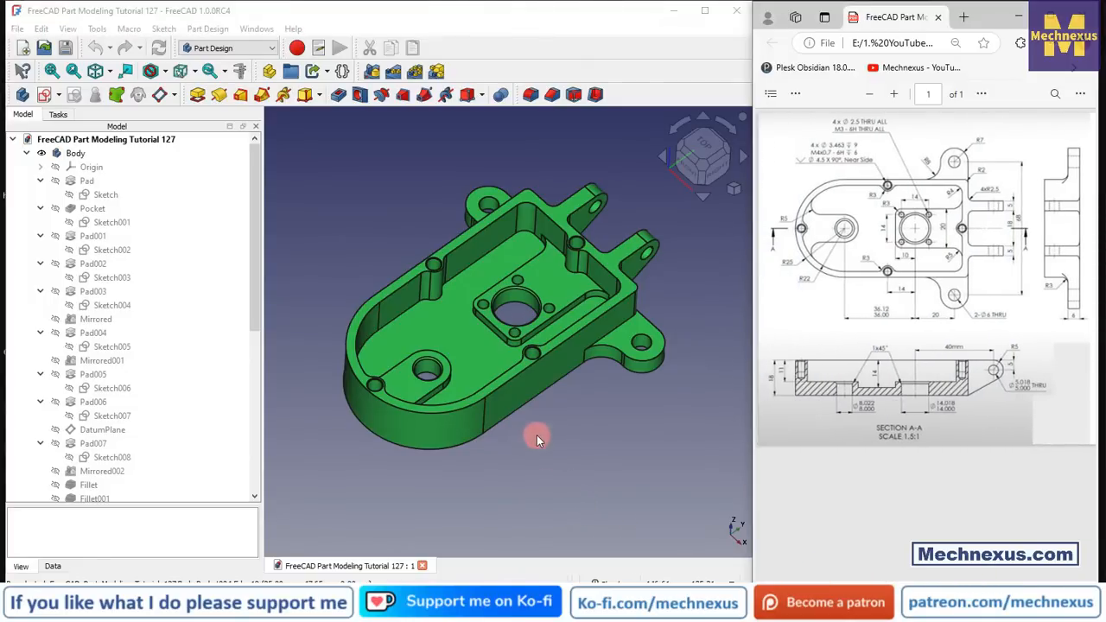
- Check the FreeCAD version information and view the finished housing from another angle
left_click(373, 213)
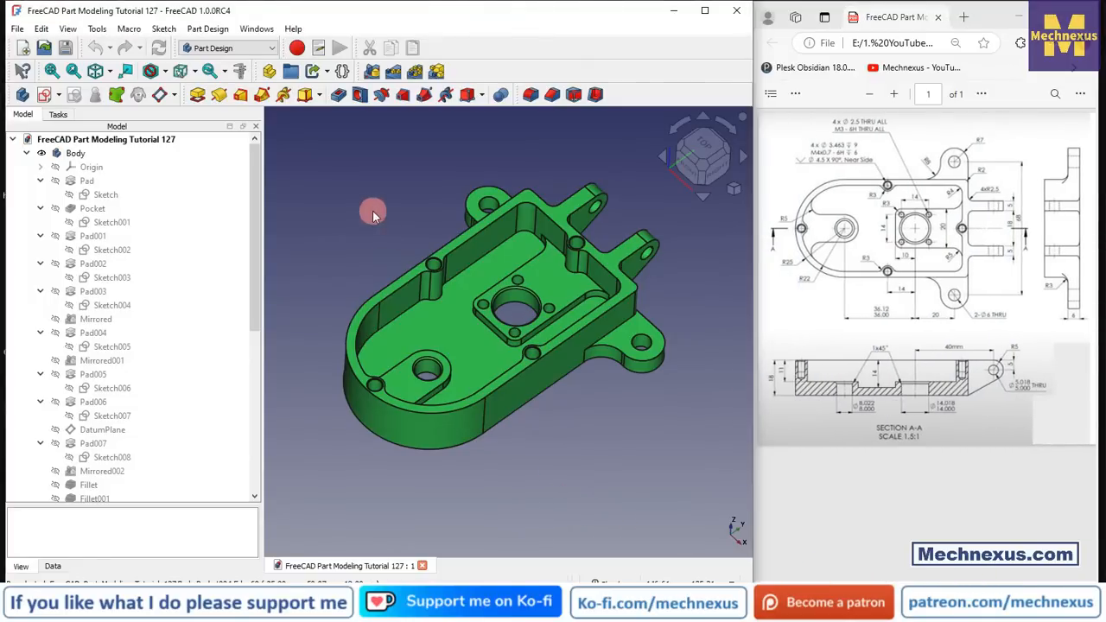
left_click(295, 30)
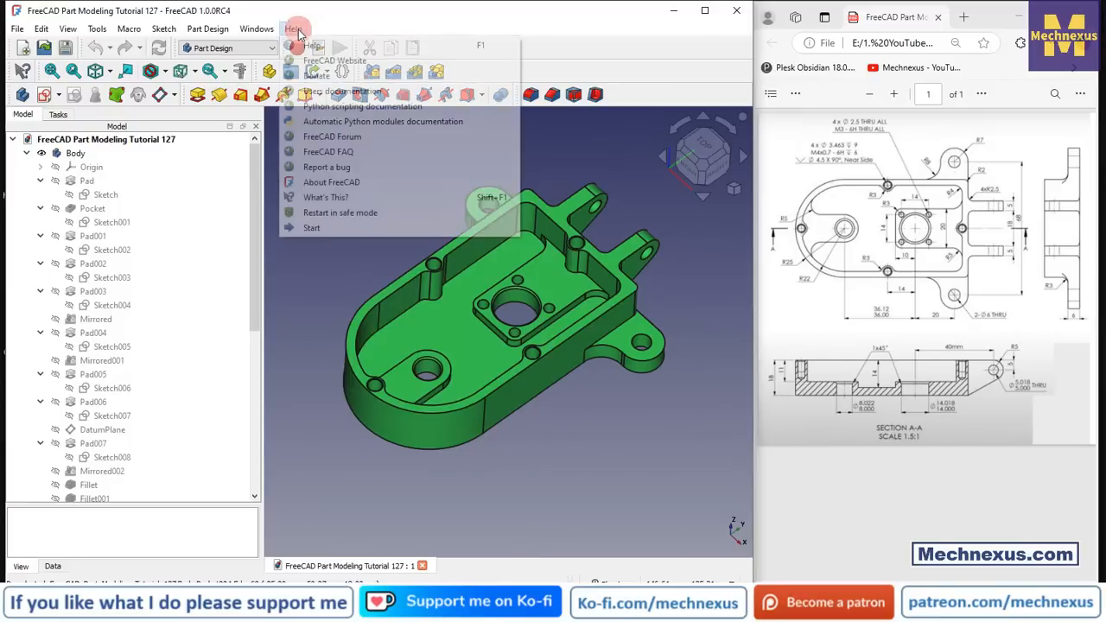
left_click(315, 183)
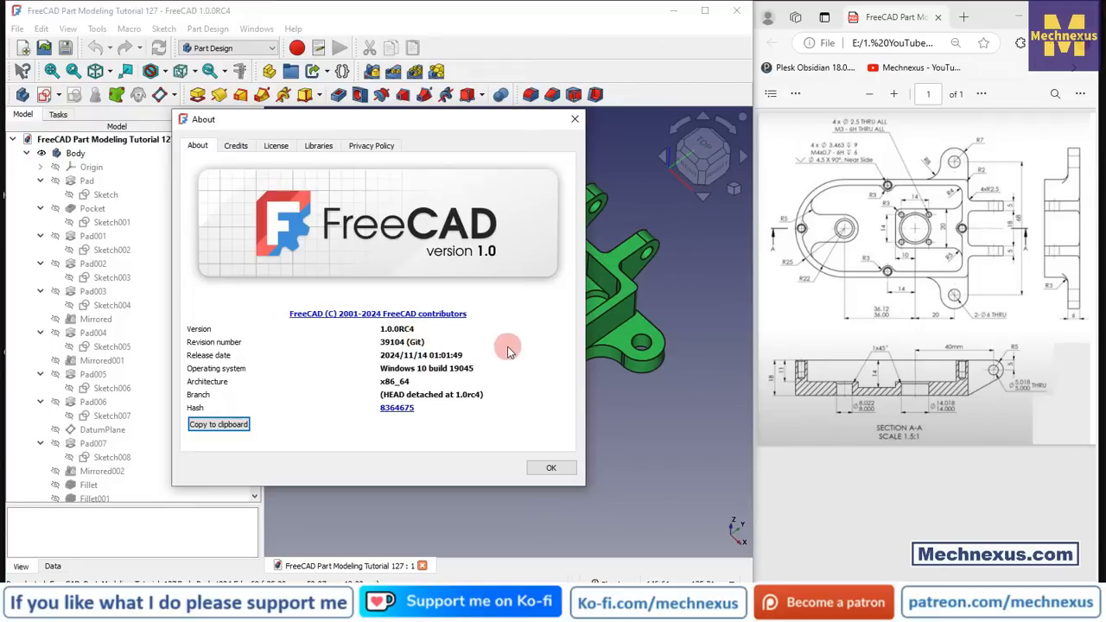
left_click(554, 469)
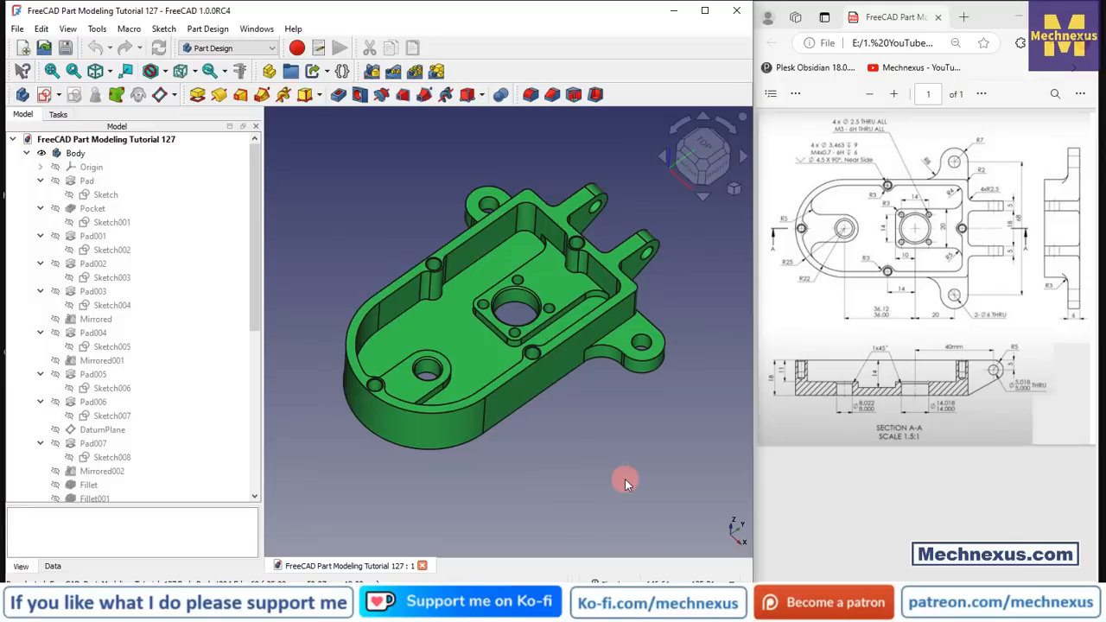
mouse_move(624, 479)
middle_mouse_down()
mouse_move(629, 455)
mouse_move(642, 487)
mouse_move(617, 484)
mouse_move(621, 468)
mouse_move(649, 481)
mouse_move(636, 472)
middle_mouse_up()
- Switch to the browser and look over the FreeCAD tutorial list on the mechnexus.com home page
left_click(804, 580)
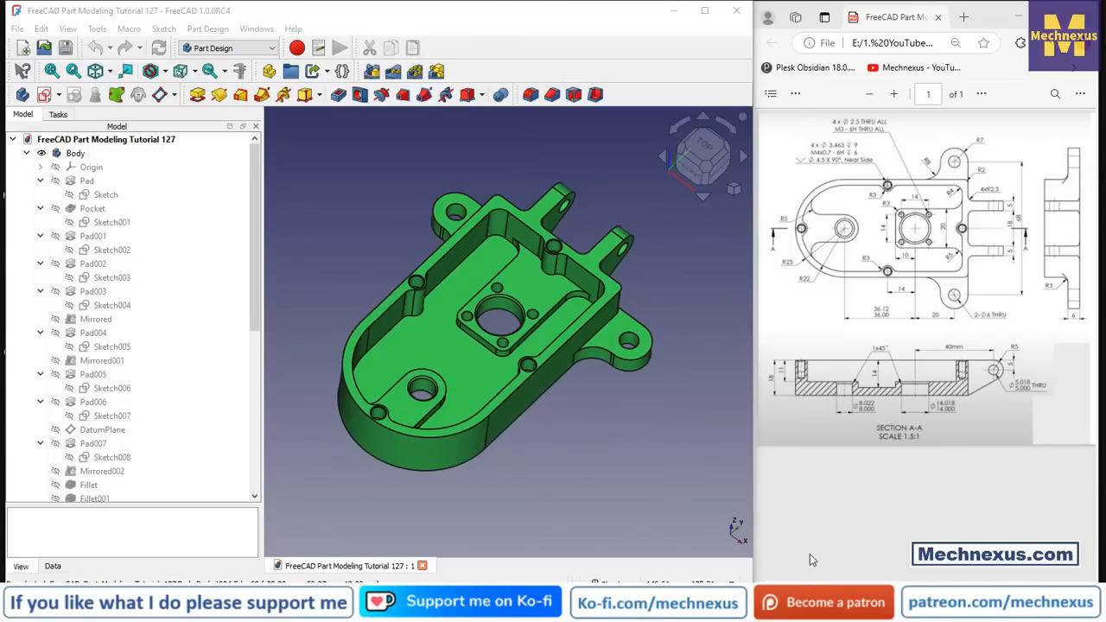
left_click(814, 511)
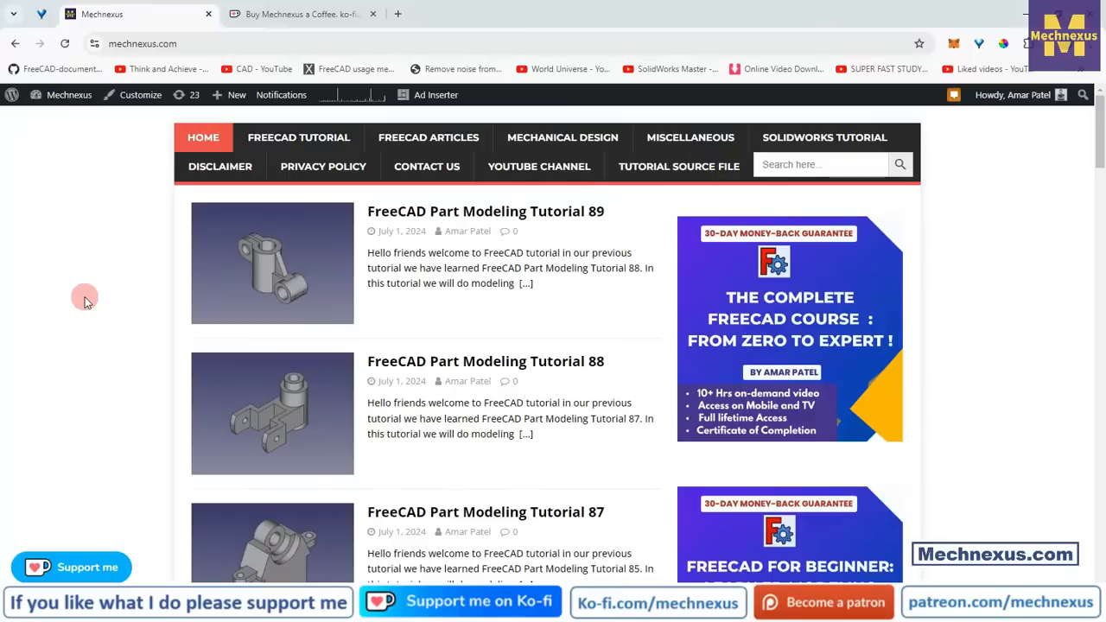
left_click(367, 333)
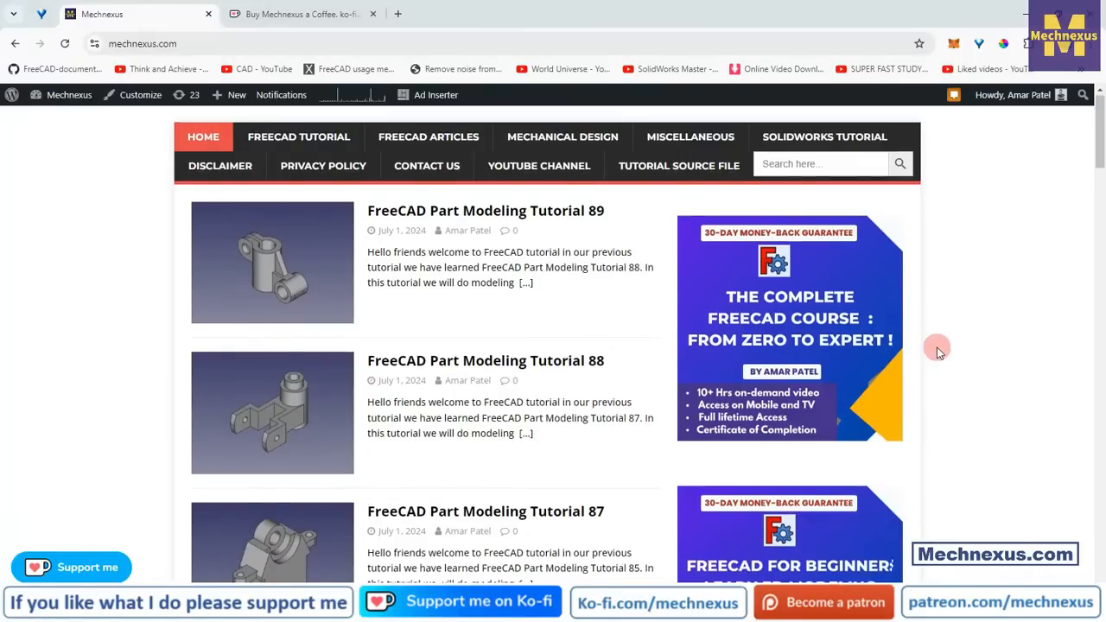
scroll(940, 352, "down", 3)
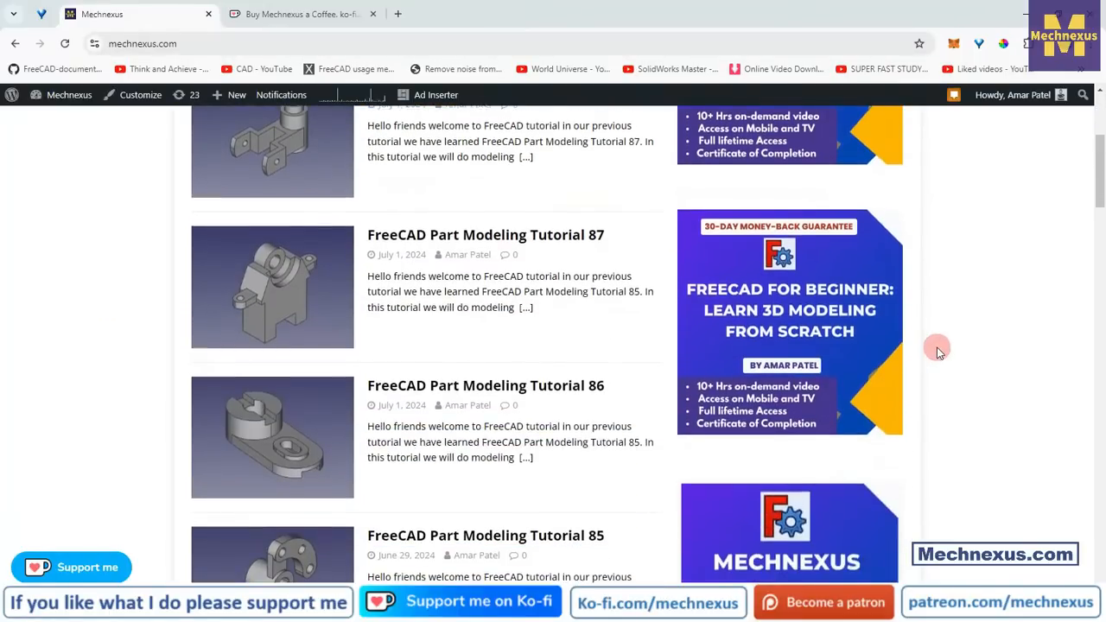
scroll(939, 352, "down", 1)
scroll(940, 352, "up", 2)
scroll(939, 352, "up", 2)
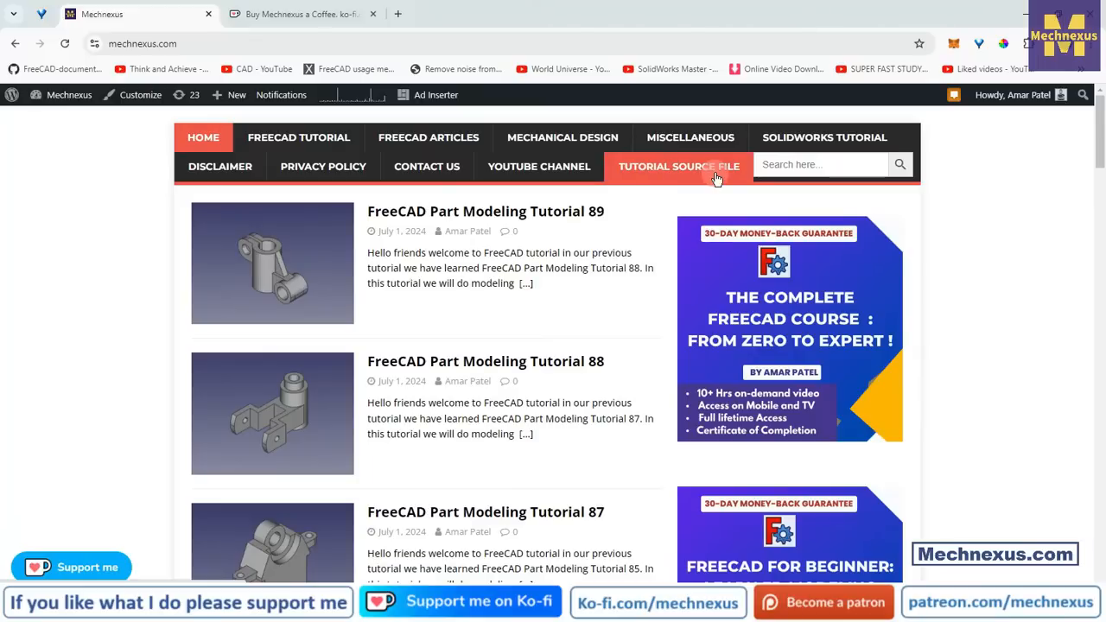
- Look through the donation and shop sections of the Mechnexus Ko-fi page
left_click(270, 17)
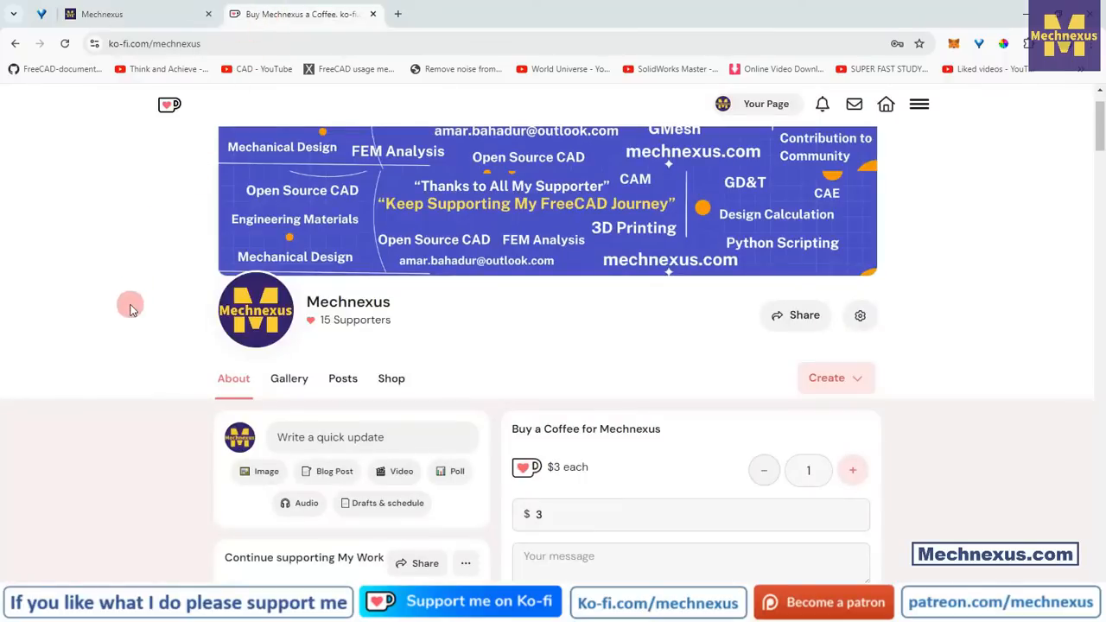
scroll(546, 366, "up", 1)
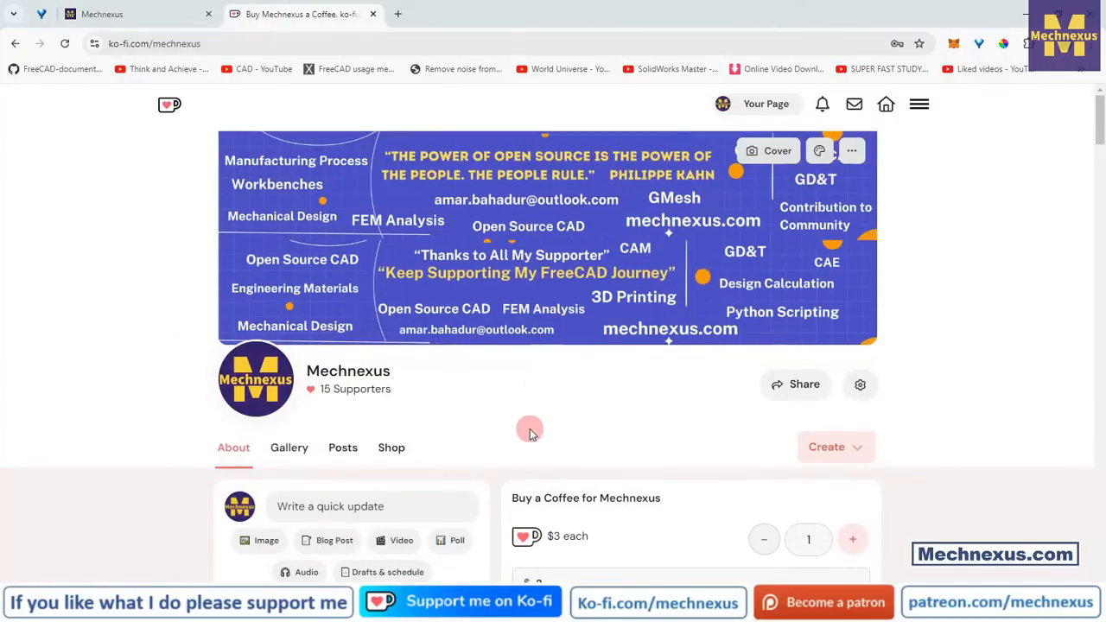
scroll(516, 410, "down", 1)
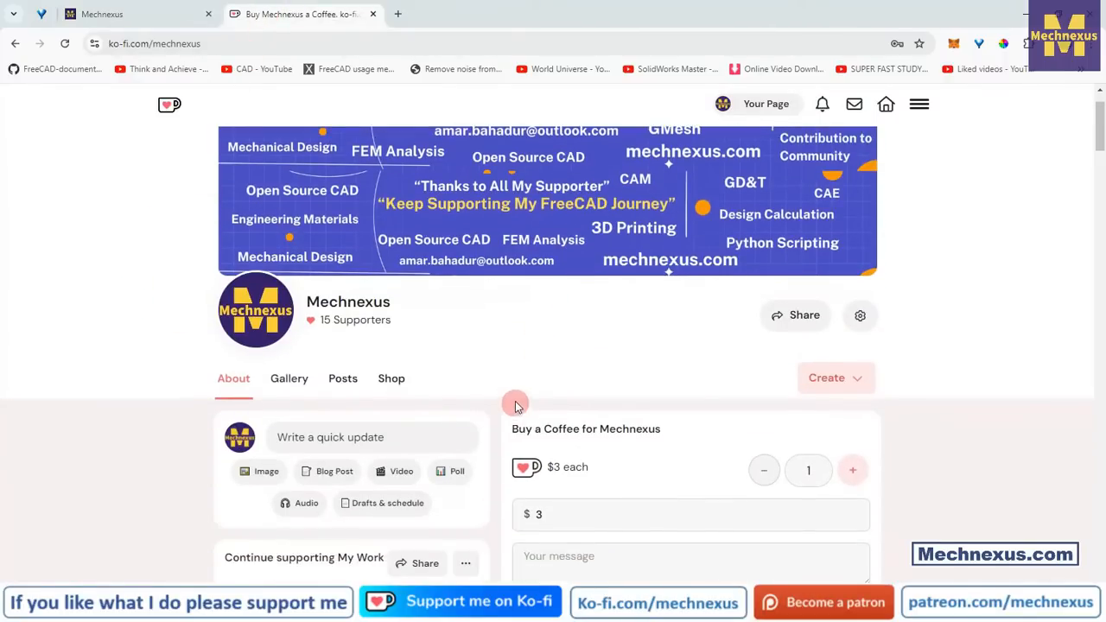
scroll(527, 372, "down", 1)
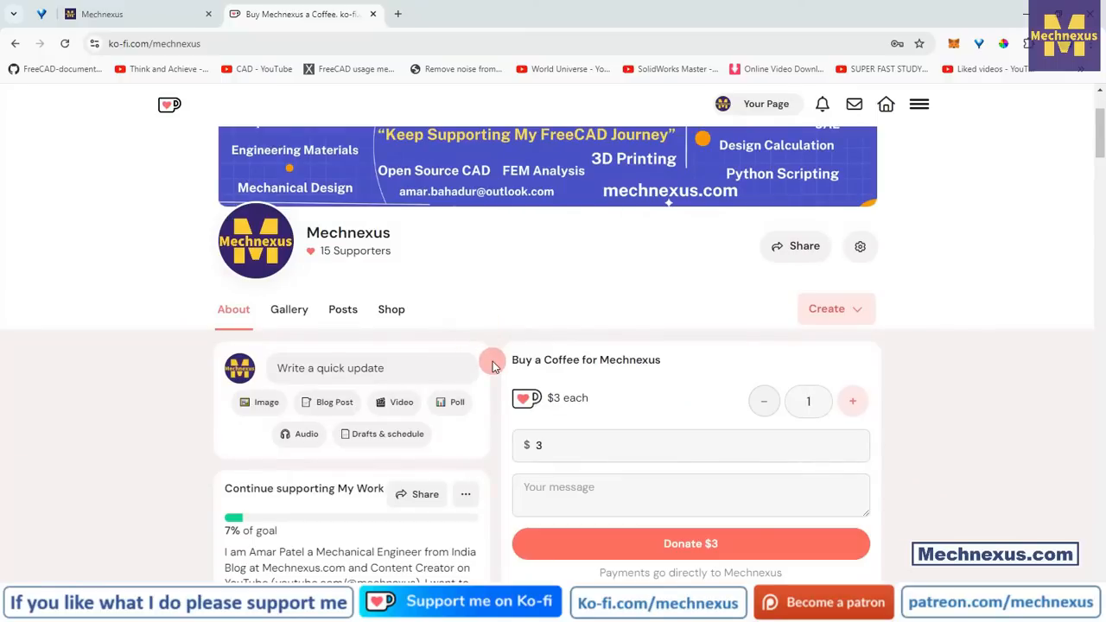
scroll(493, 364, "down", 2)
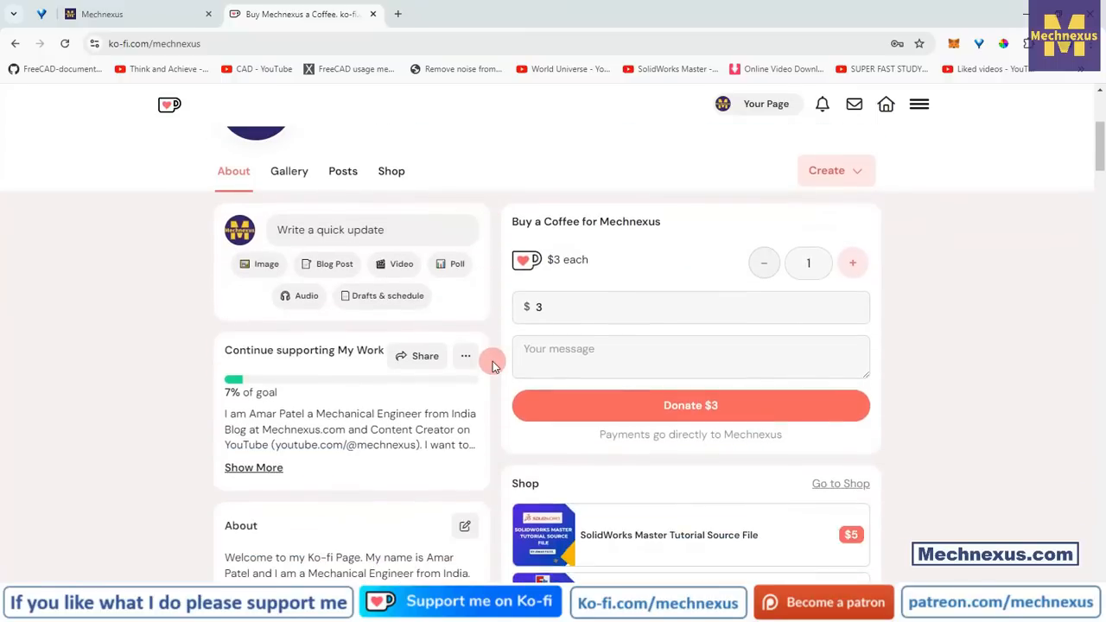
scroll(492, 365, "up", 2)
scroll(493, 365, "up", 1)
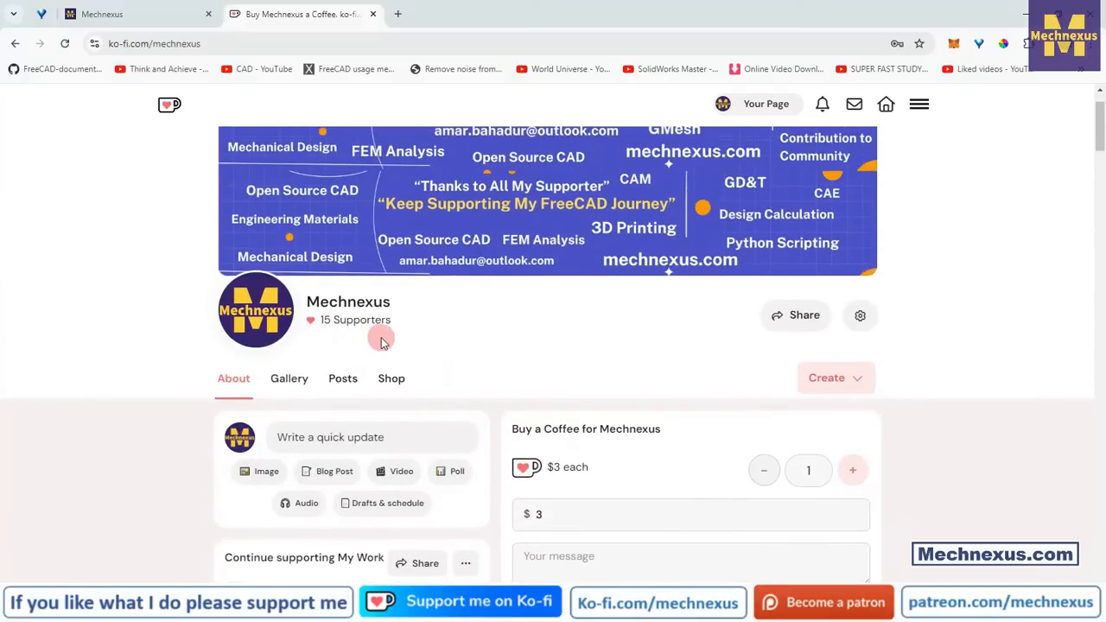
scroll(508, 358, "down", 2)
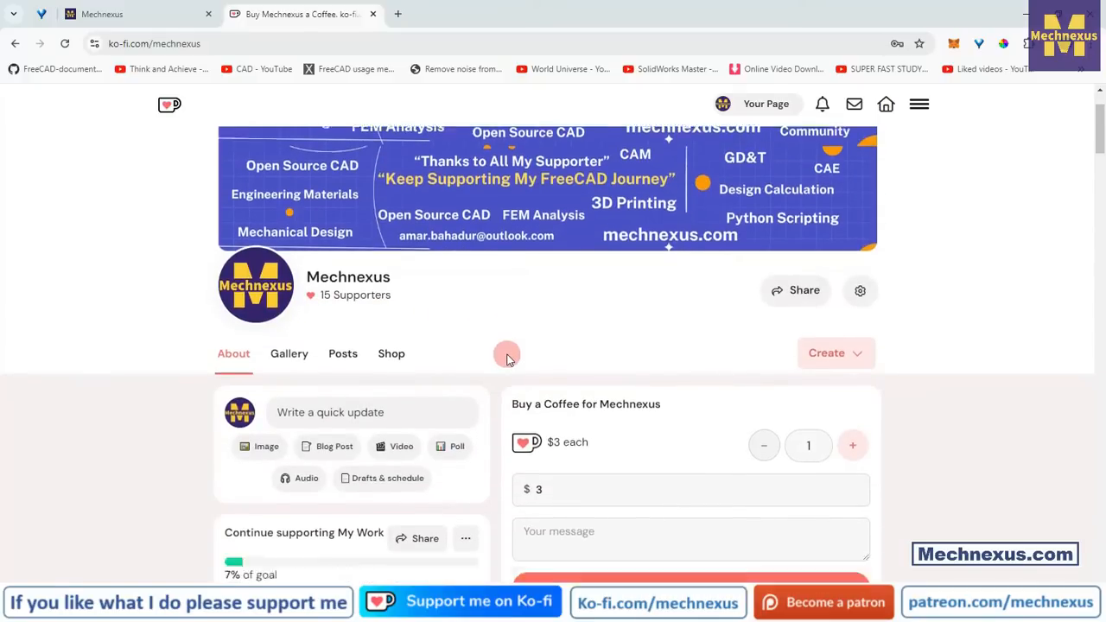
scroll(508, 363, "down", 2)
scroll(506, 361, "up", 4)
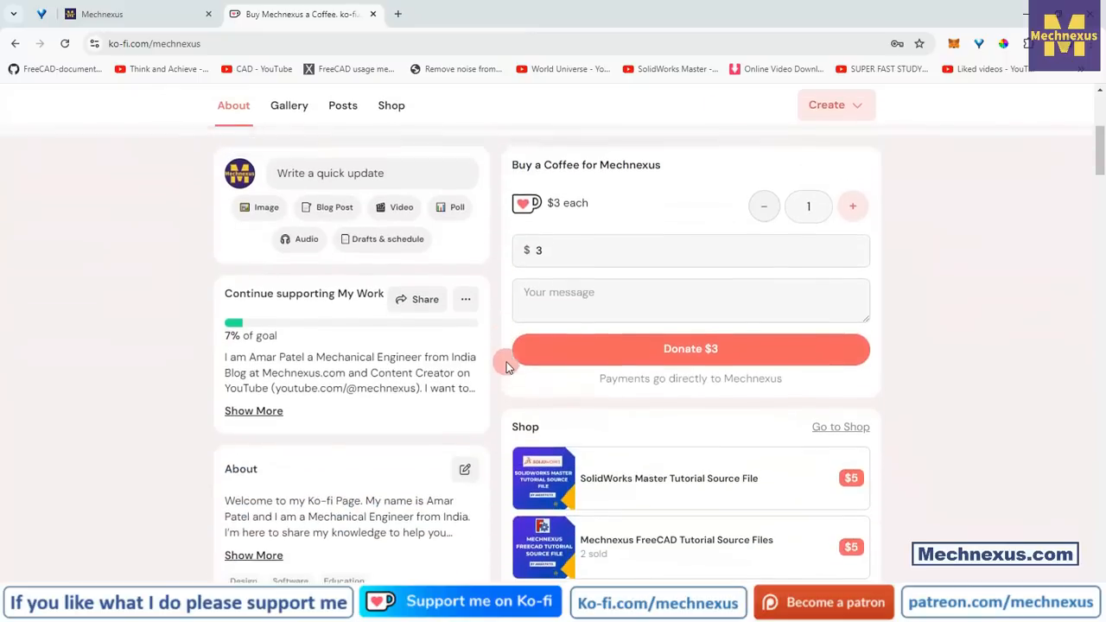
left_click(157, 16)
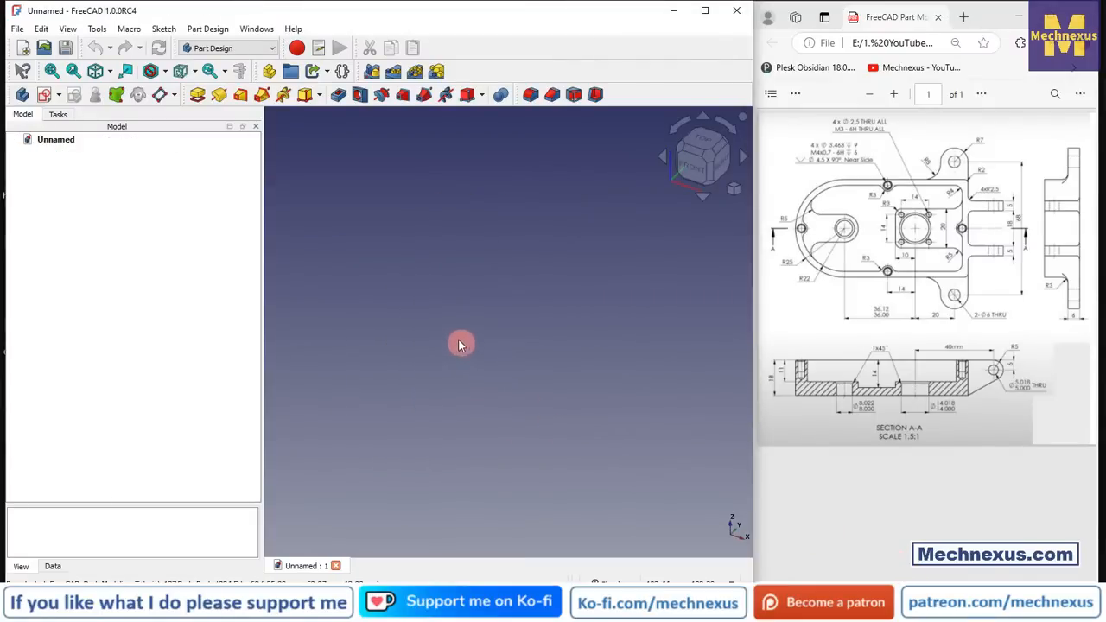
- Create a new body in the empty FreeCAD document and show its origin planes
left_click(22, 95)
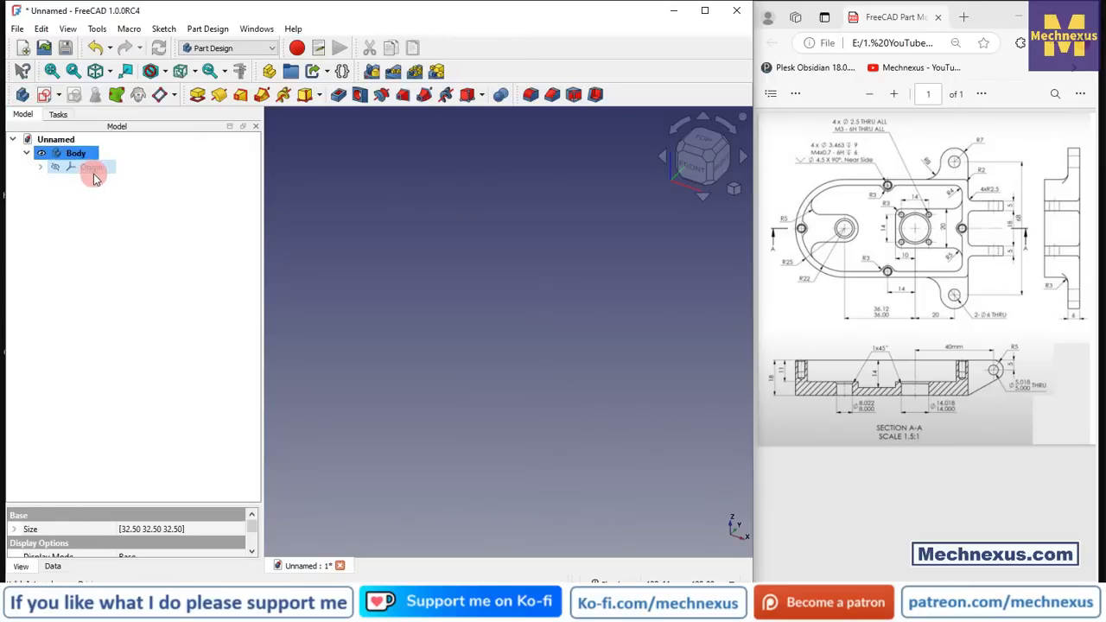
key("space")
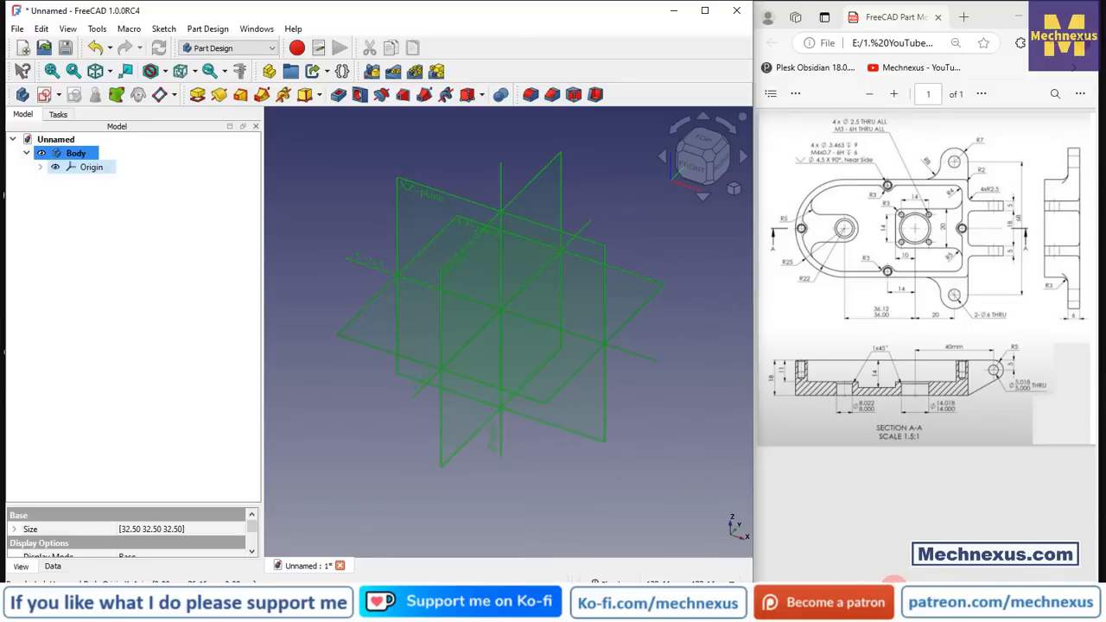
left_click_drag(893, 587, 948, 582)
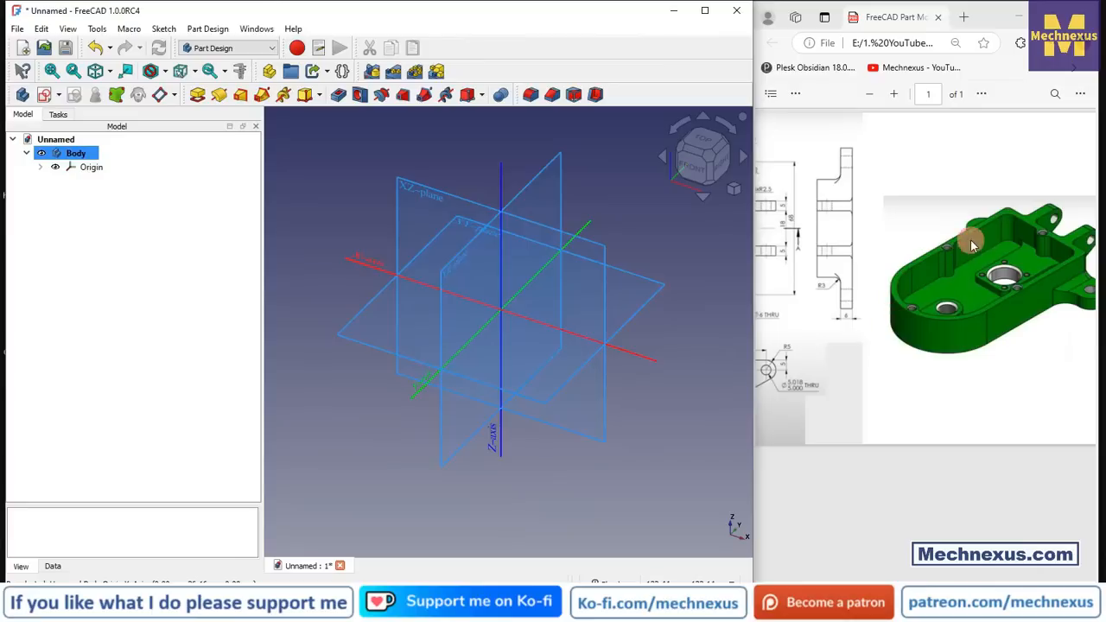
- Start a sketch on the XY plane of the body and hide the origin
left_click(605, 268)
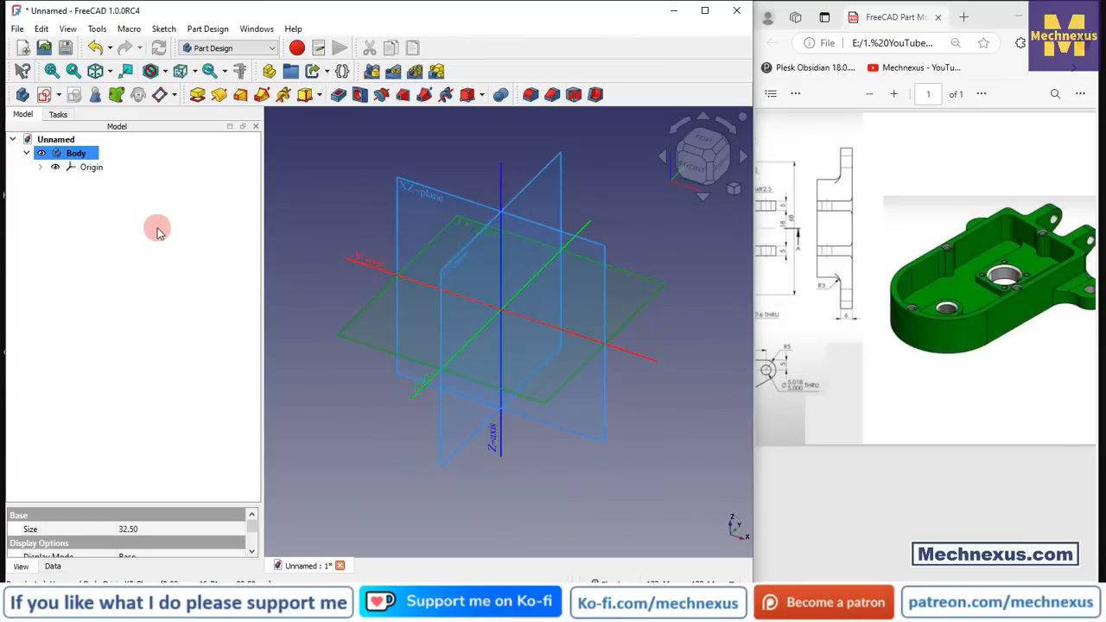
left_click(46, 95)
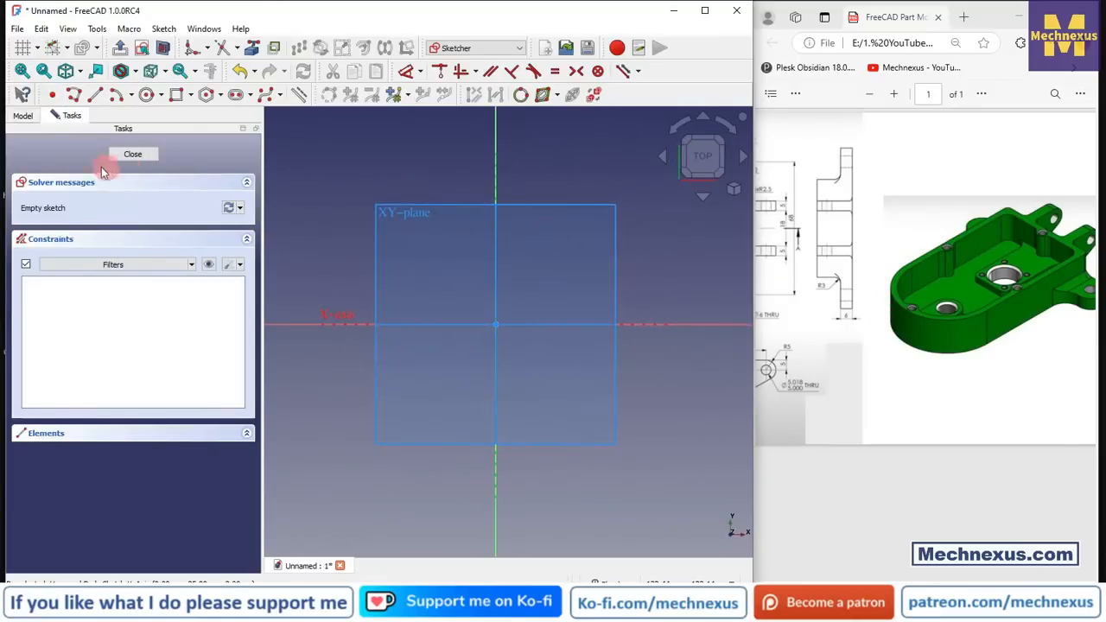
left_click(23, 116)
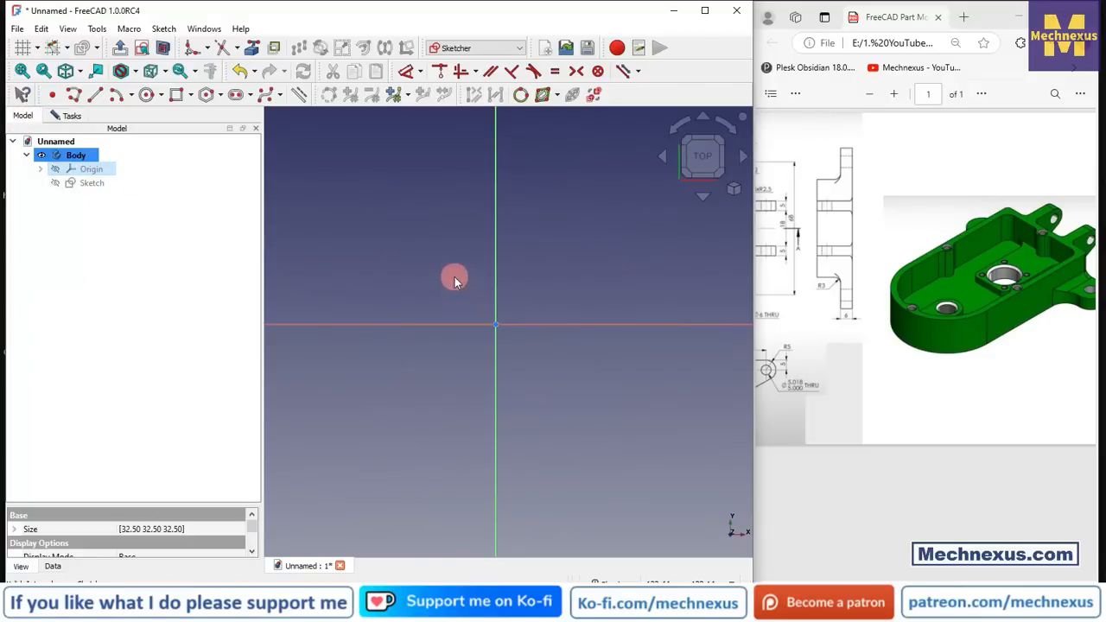
- Sketch a rectangle below the origin that spans the vertical axis, with its upper edge on the horizontal axis
scroll(410, 194, "down", 2)
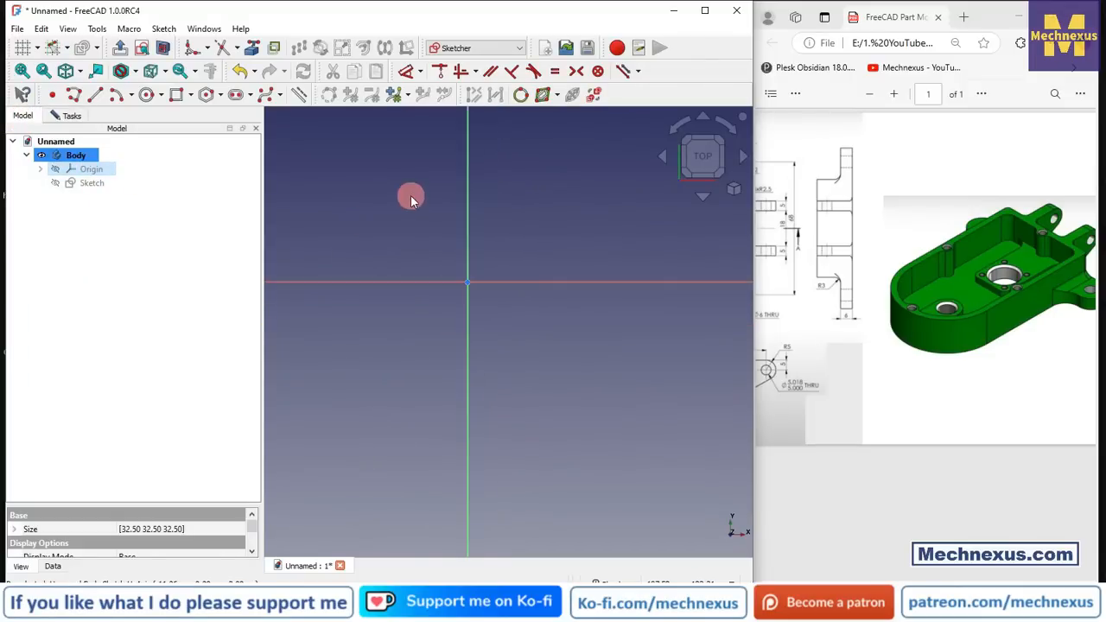
left_click(178, 95)
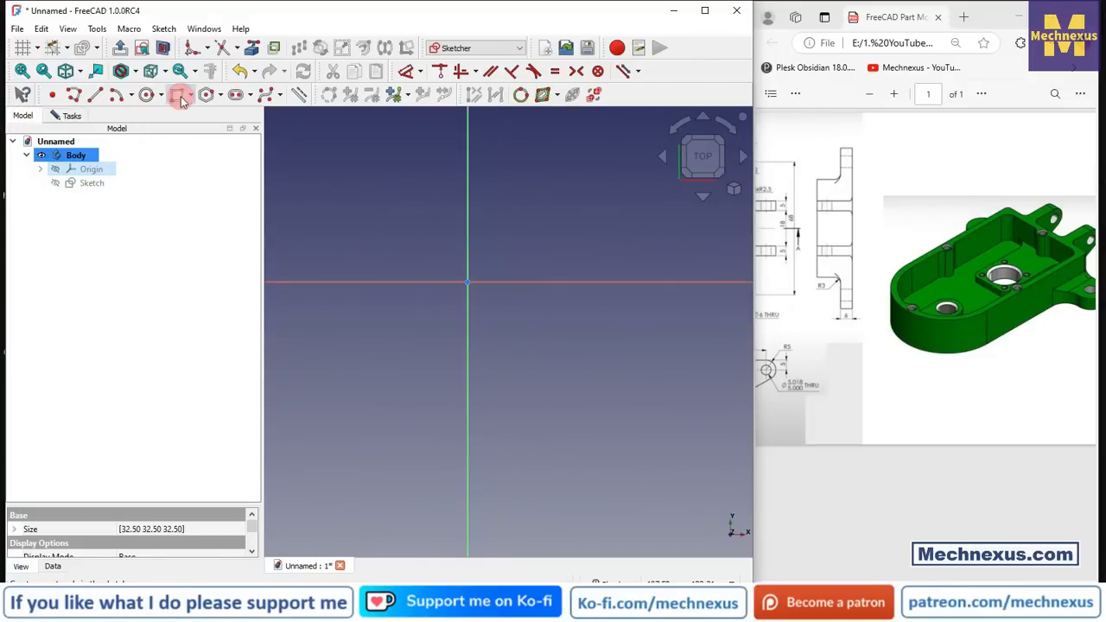
left_click(353, 282)
left_click(627, 516)
scroll(550, 368, "down", 2)
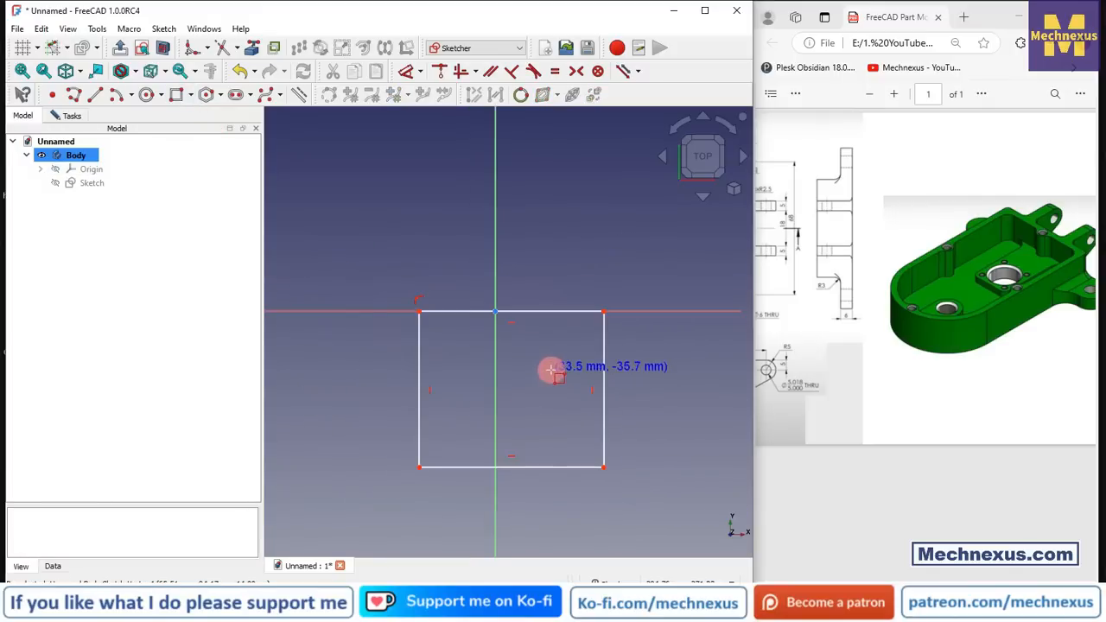
- Replace the rectangle's lower edge with a three-point arc that bulges downward between the two open side ends
left_click(544, 468)
key("Delete")
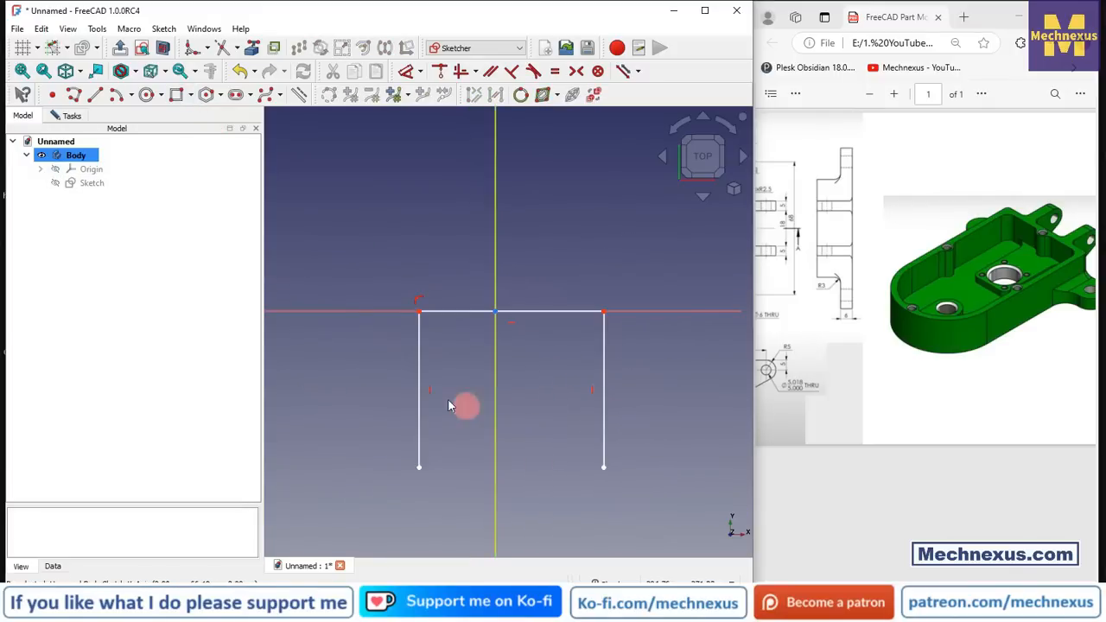
left_click(131, 95)
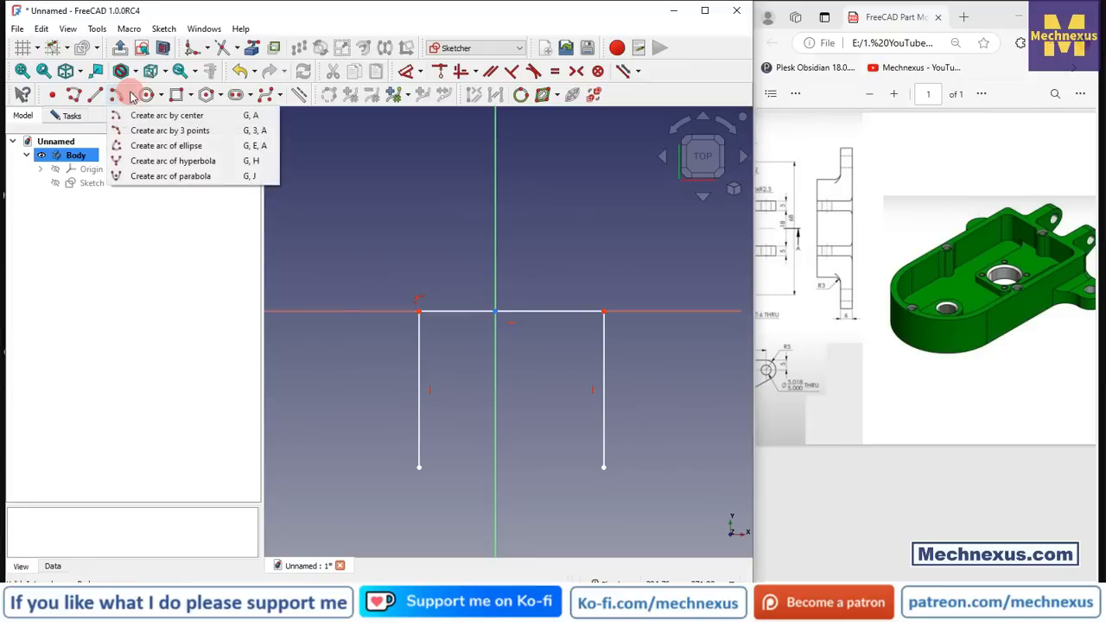
left_click(133, 131)
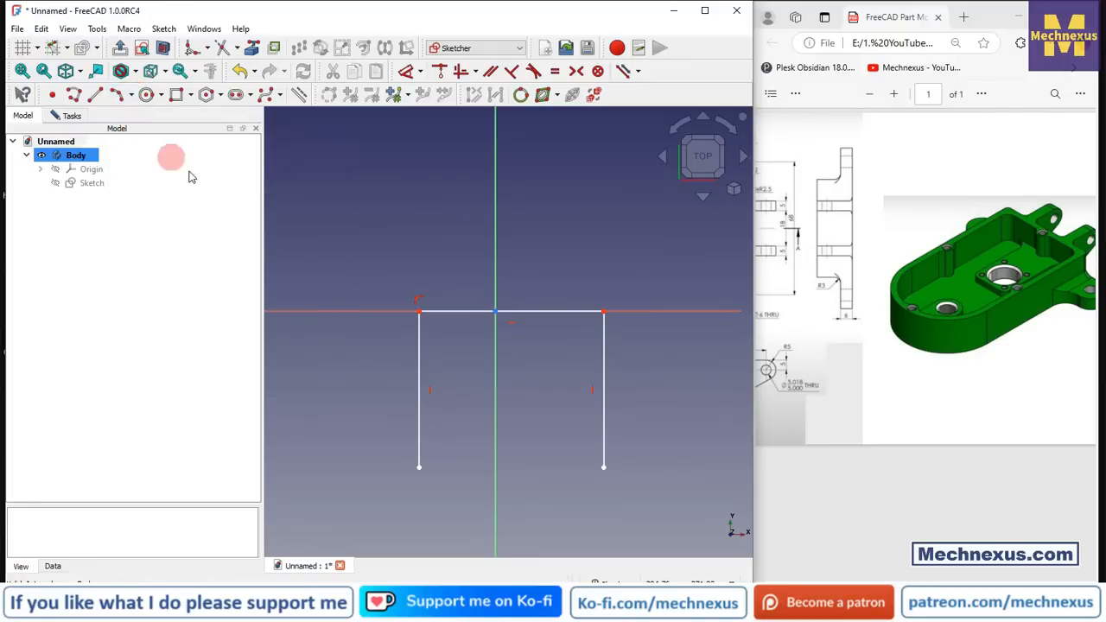
left_click(419, 467)
left_click(602, 467)
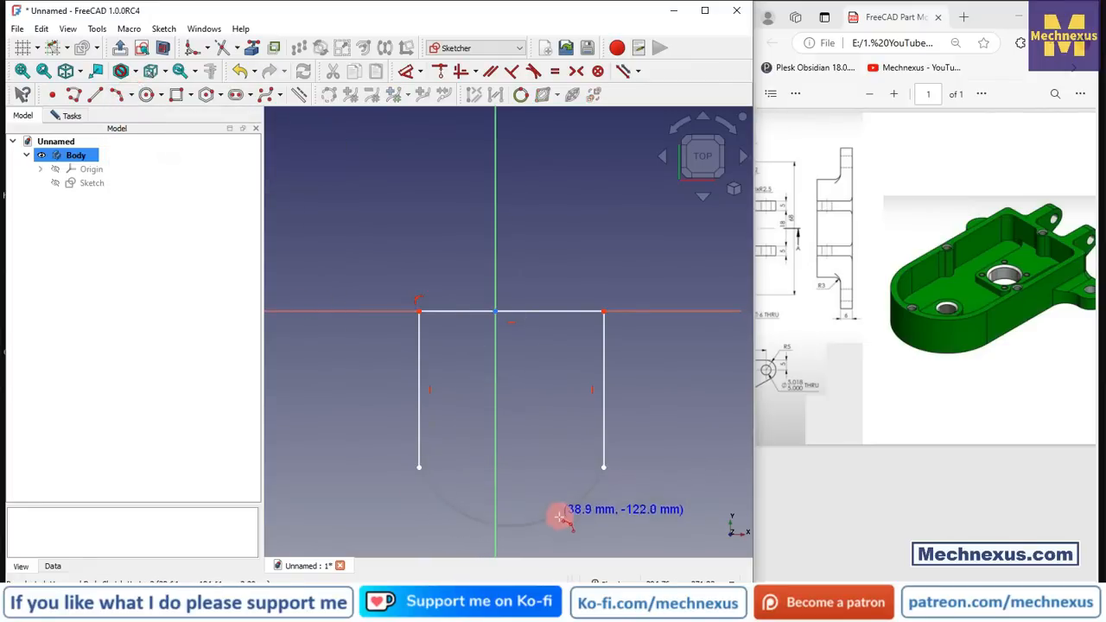
left_click(563, 514)
scroll(555, 417, "down", 2)
right_click(623, 485)
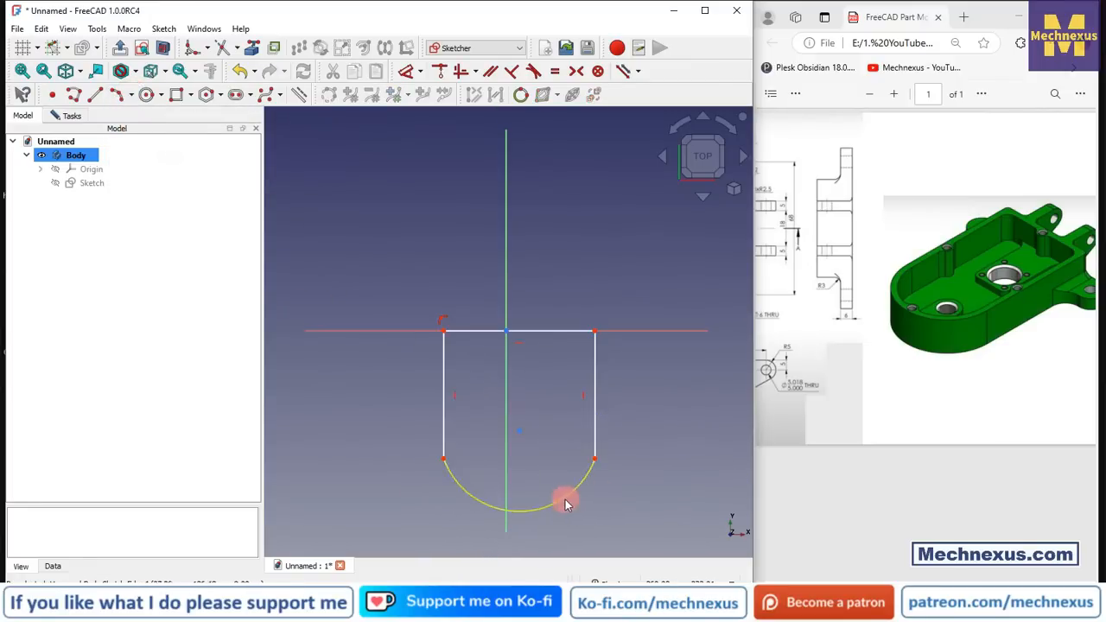
- Make the bottom arc tangent to both side lines of the profile
scroll(565, 501, "up", 1)
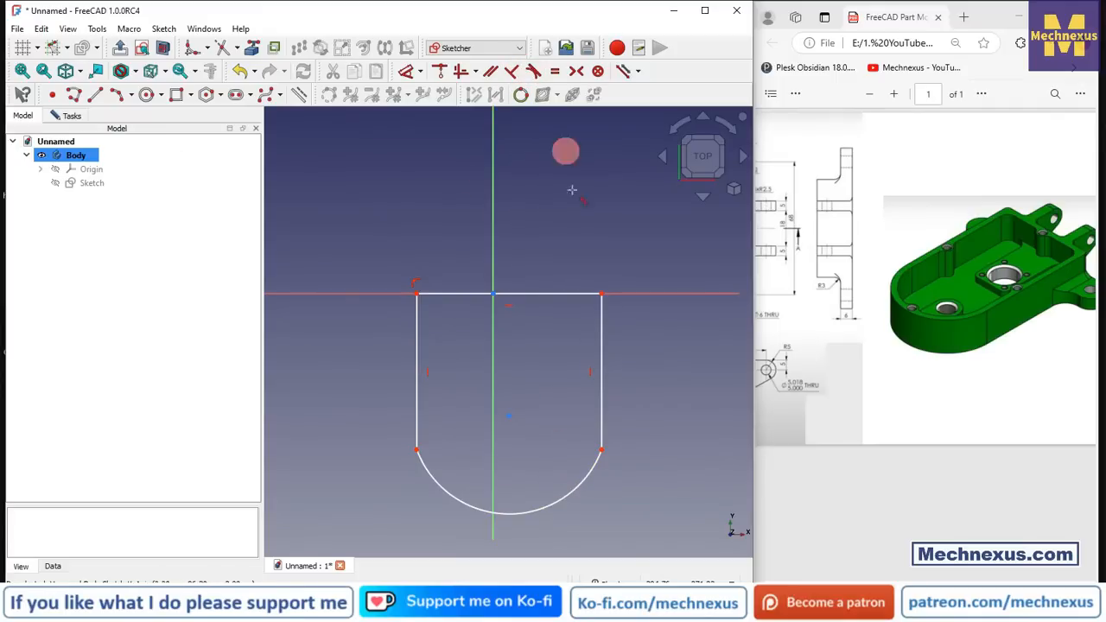
left_click(591, 480)
left_click(602, 422)
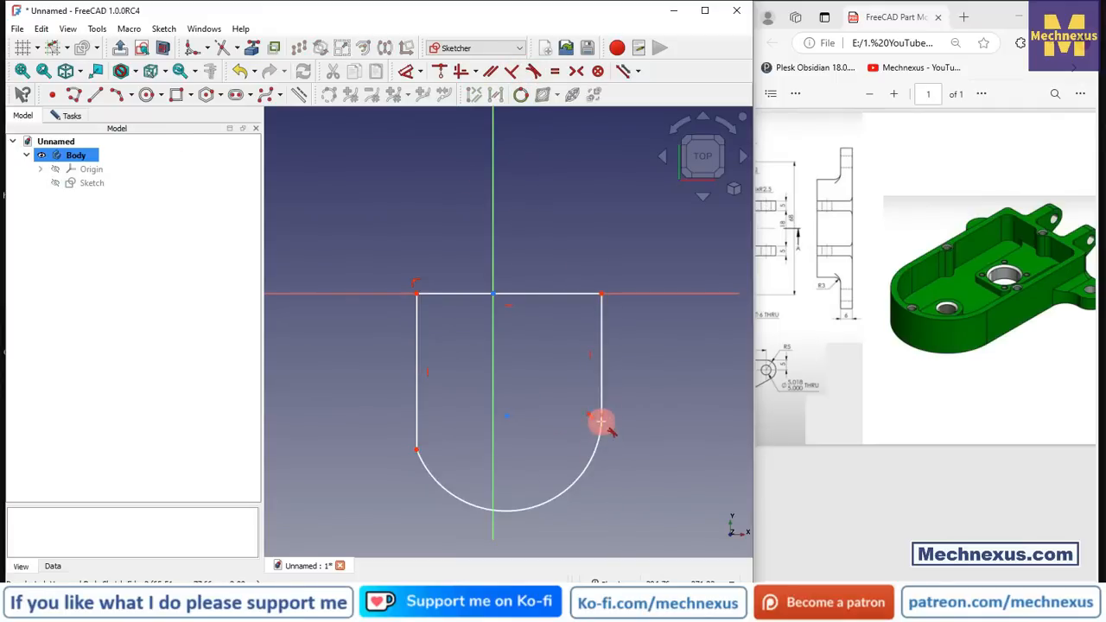
left_click(446, 488)
left_click(416, 427)
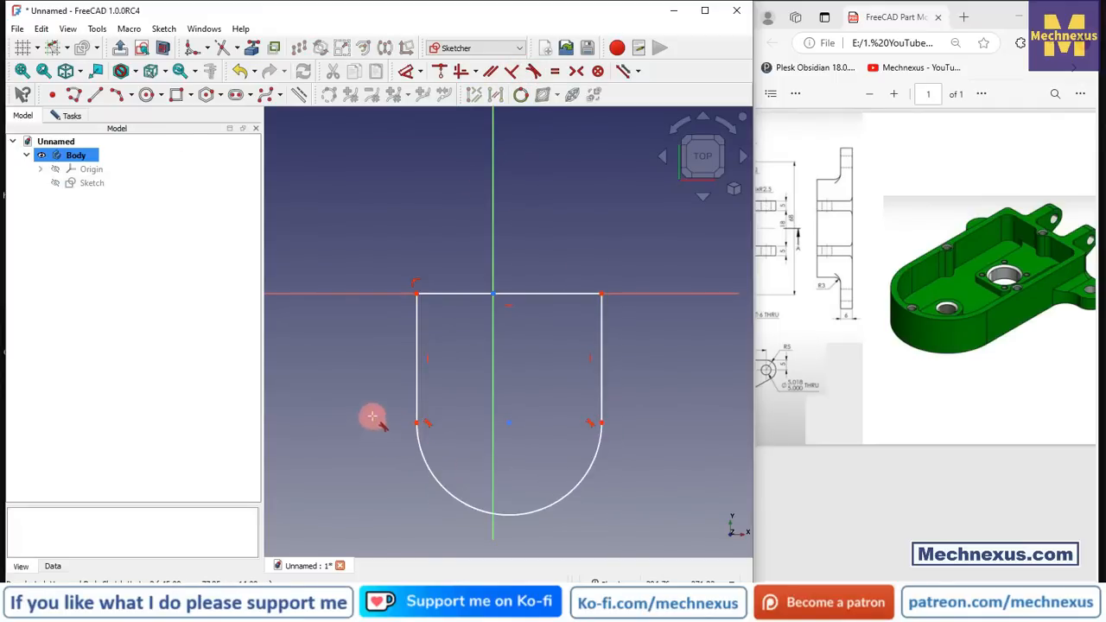
scroll(518, 350, "down", 1)
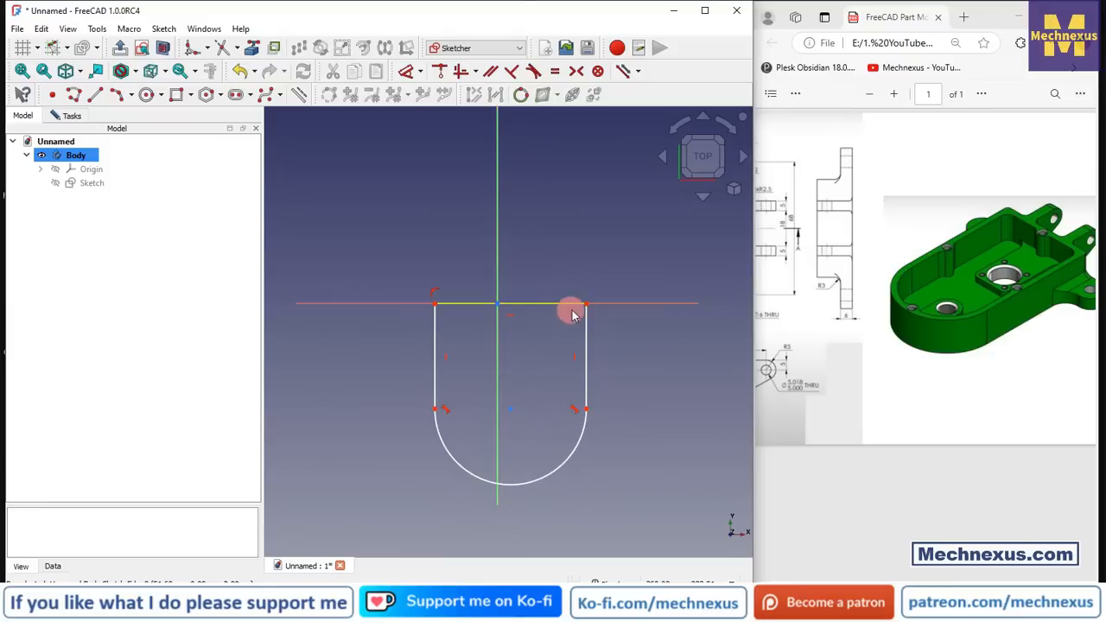
- Constrain the two end points of the profile's upper edge to be symmetric about the vertical axis
left_click(574, 70)
left_click(436, 304)
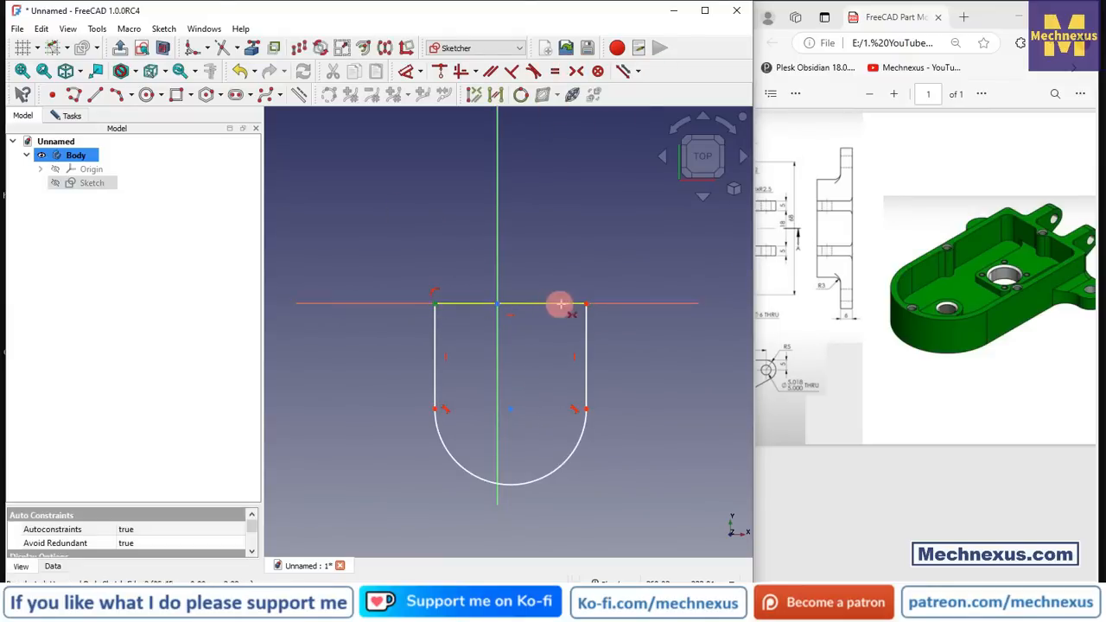
left_click(588, 302)
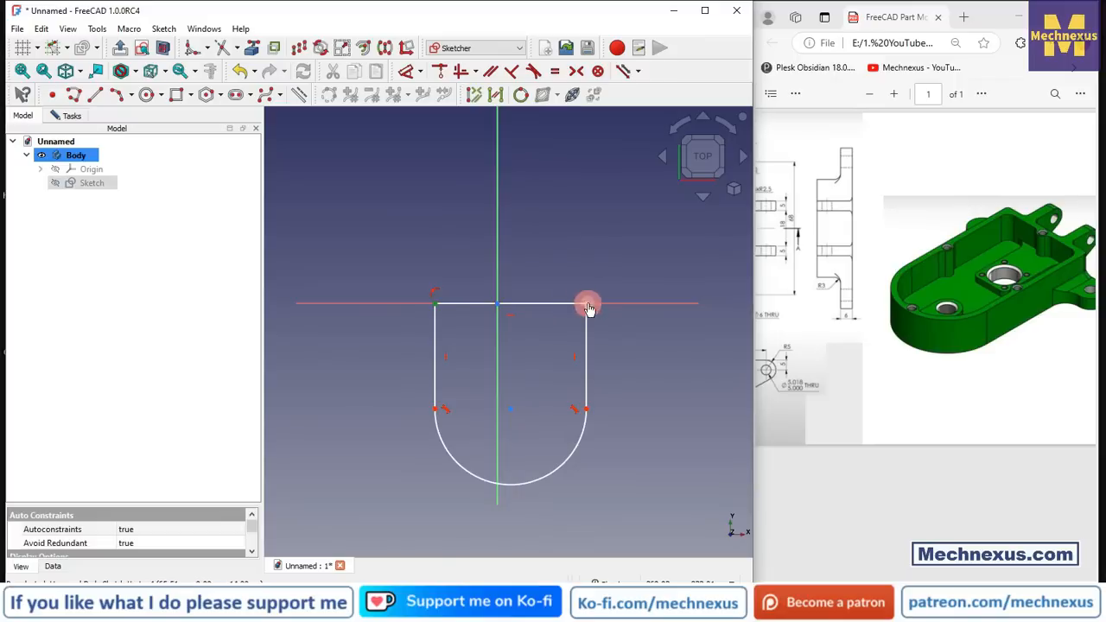
left_click(495, 270)
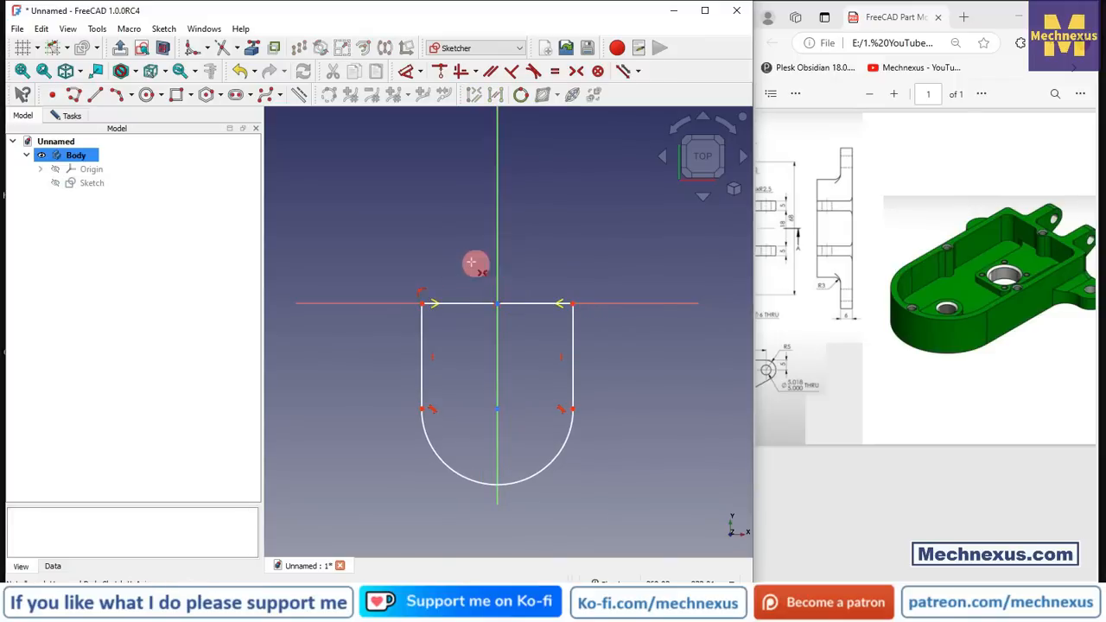
- Dimension the profile's upper edge with a width of 50 mm
left_click(403, 73)
left_click(461, 294)
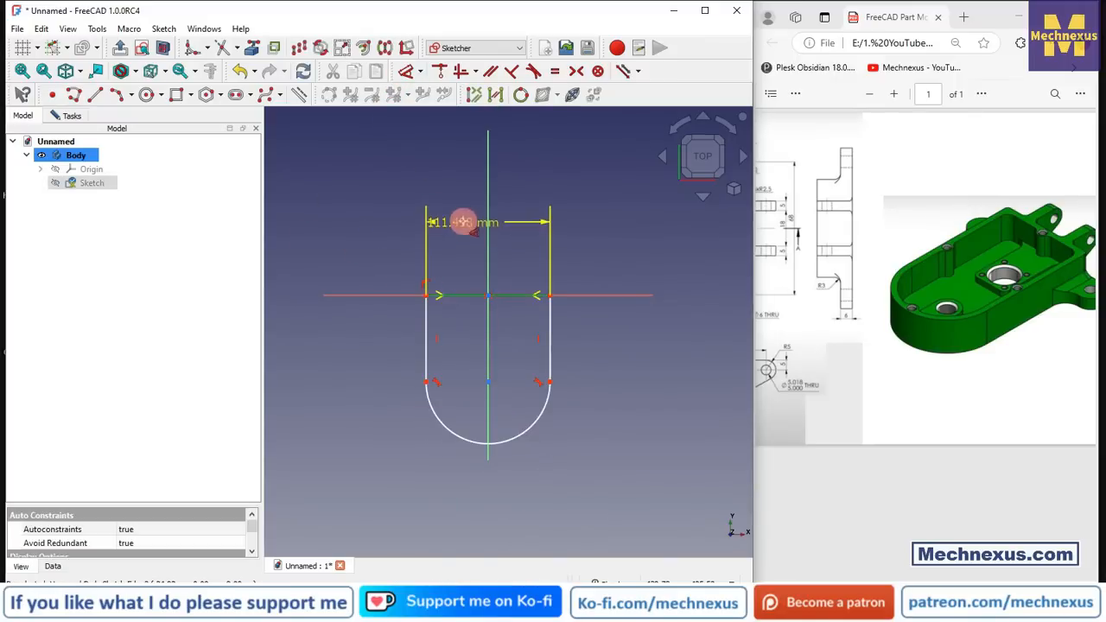
left_click(461, 220)
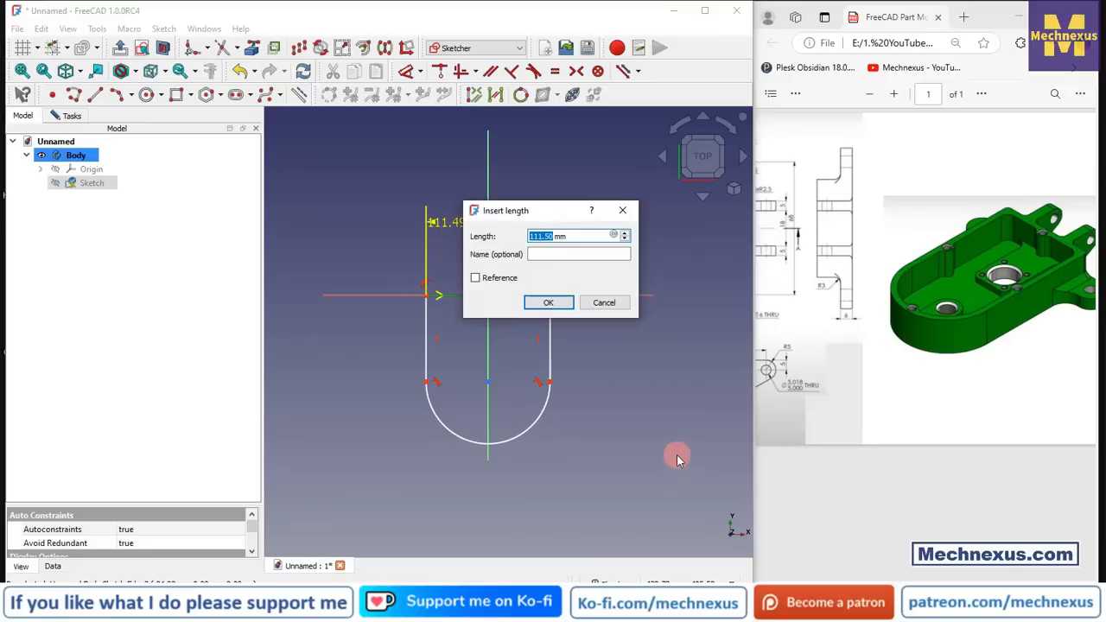
type("50")
key("Return")
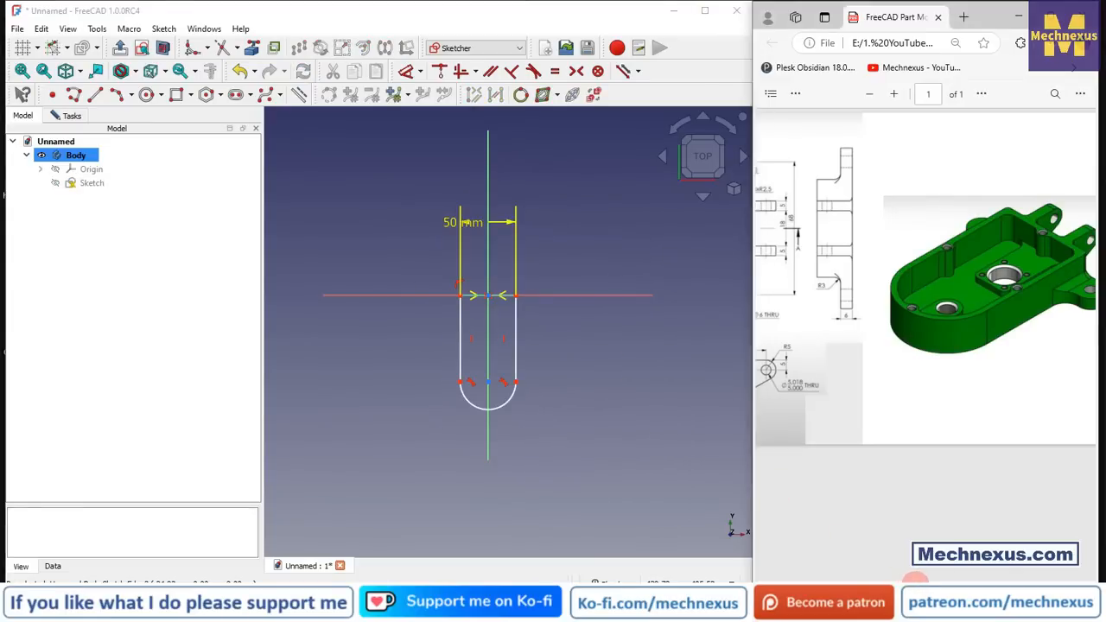
- Dimension the vertical distance from the upper edge to the arc's centre as 63 mm, following the reference drawing
scroll(808, 566, "left", 5)
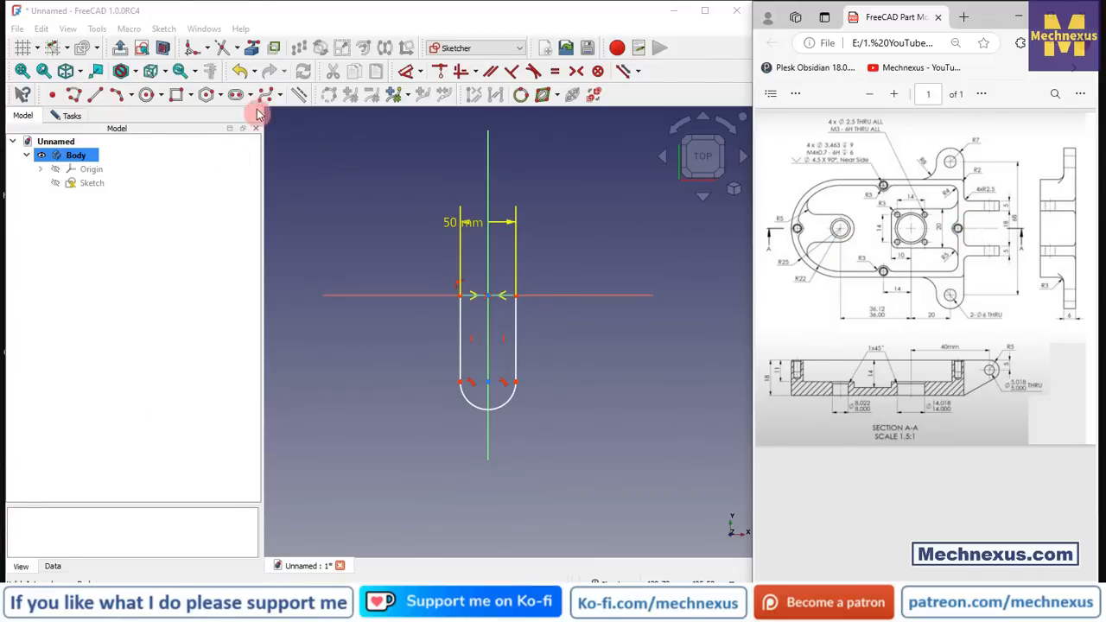
left_click(409, 74)
left_click(517, 296)
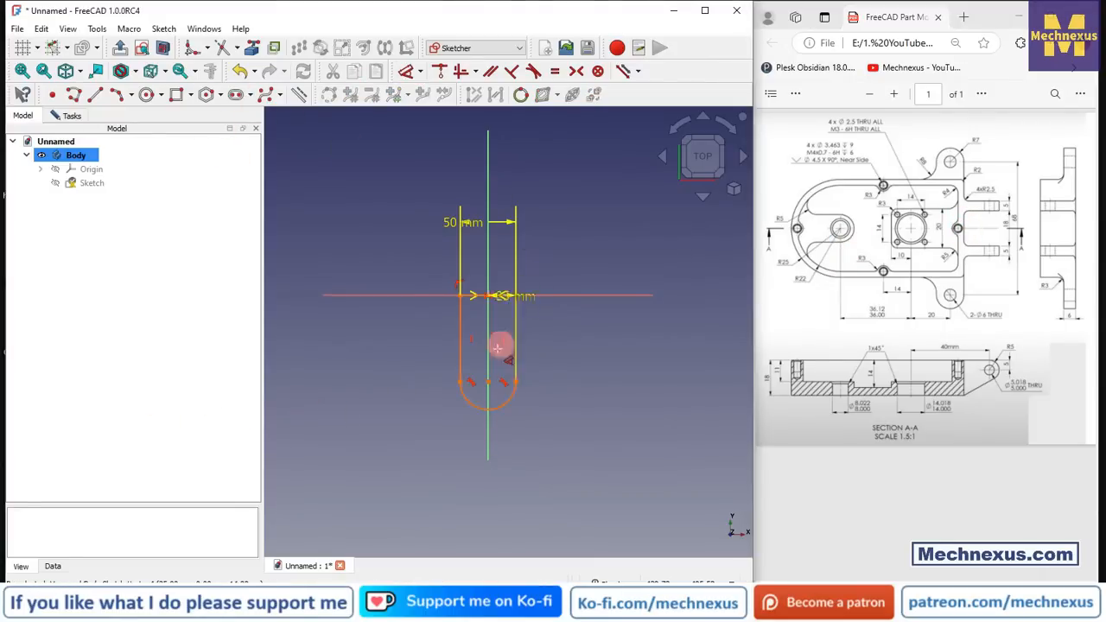
left_click(563, 333)
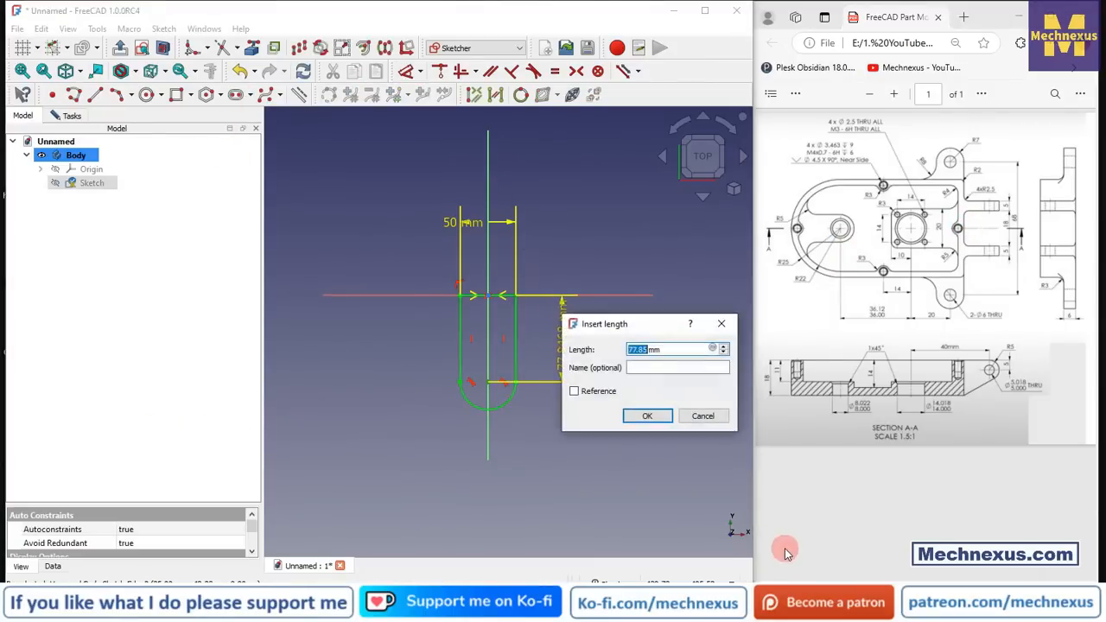
key("Return")
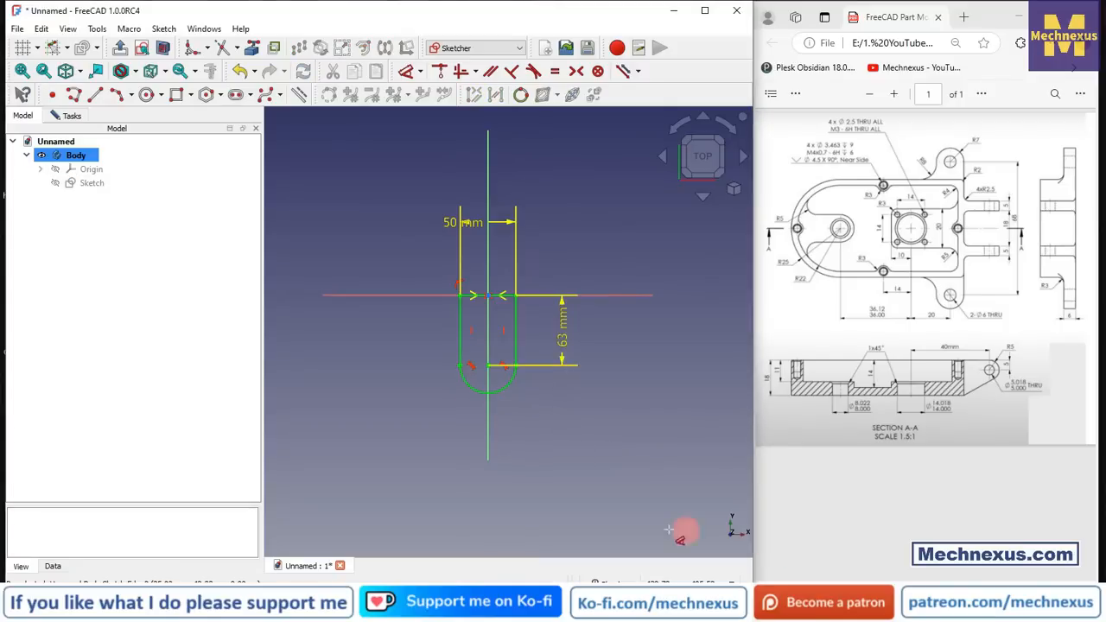
- Reposition the 50 mm width dimension beside the upper edge and close the sketch
scroll(734, 287, "up", 1)
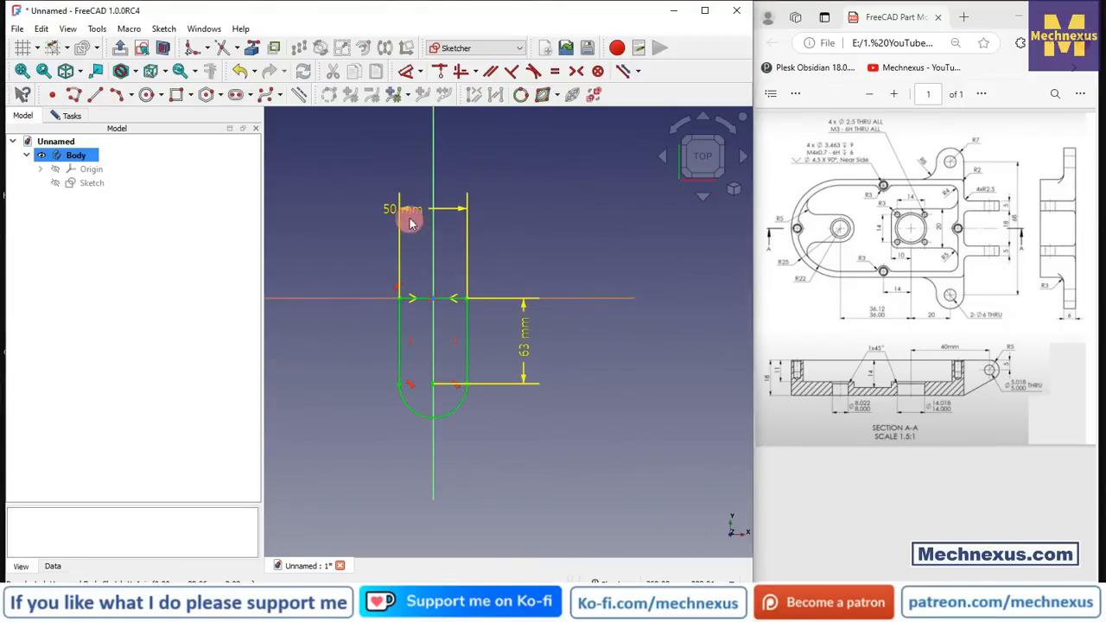
left_click_drag(403, 215, 369, 274)
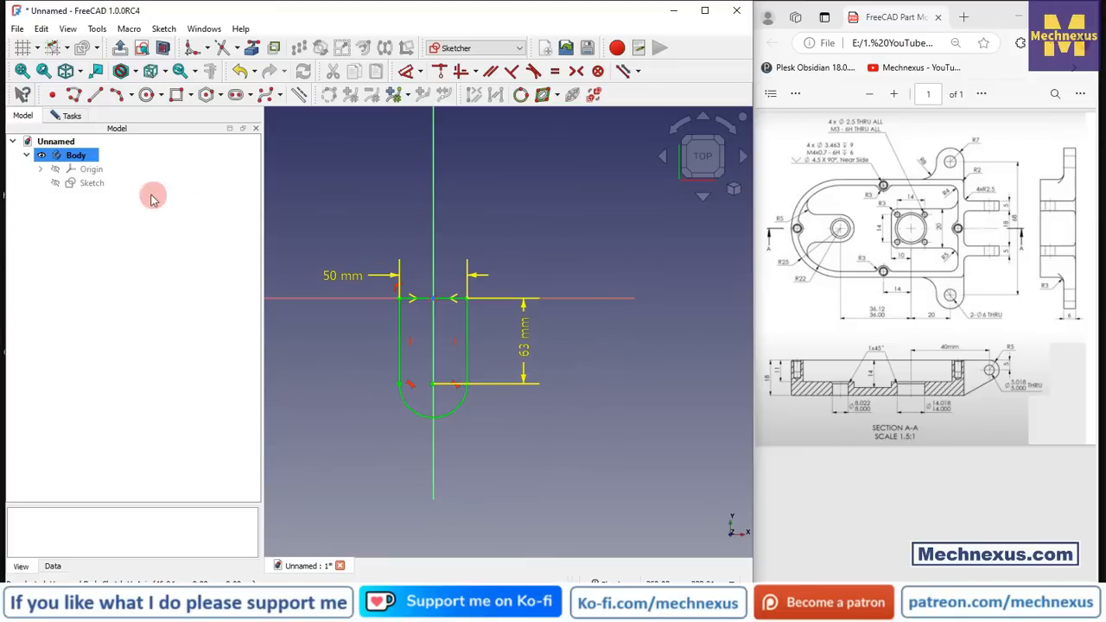
left_click(122, 48)
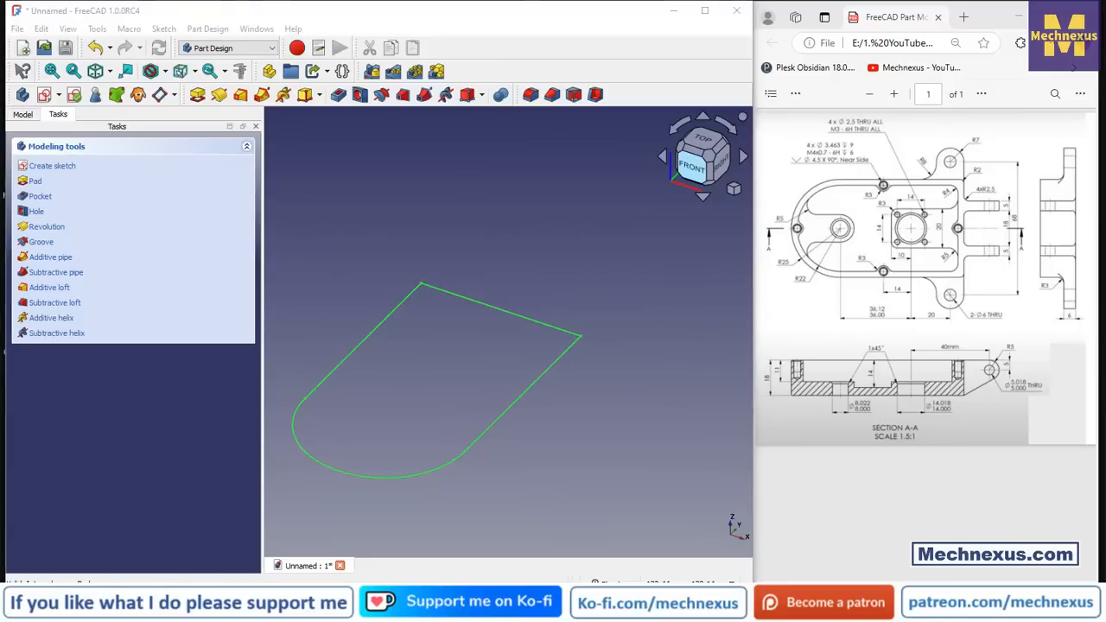
- Pad the base profile sketch to a length of 18 mm
scroll(474, 382, "down", 2)
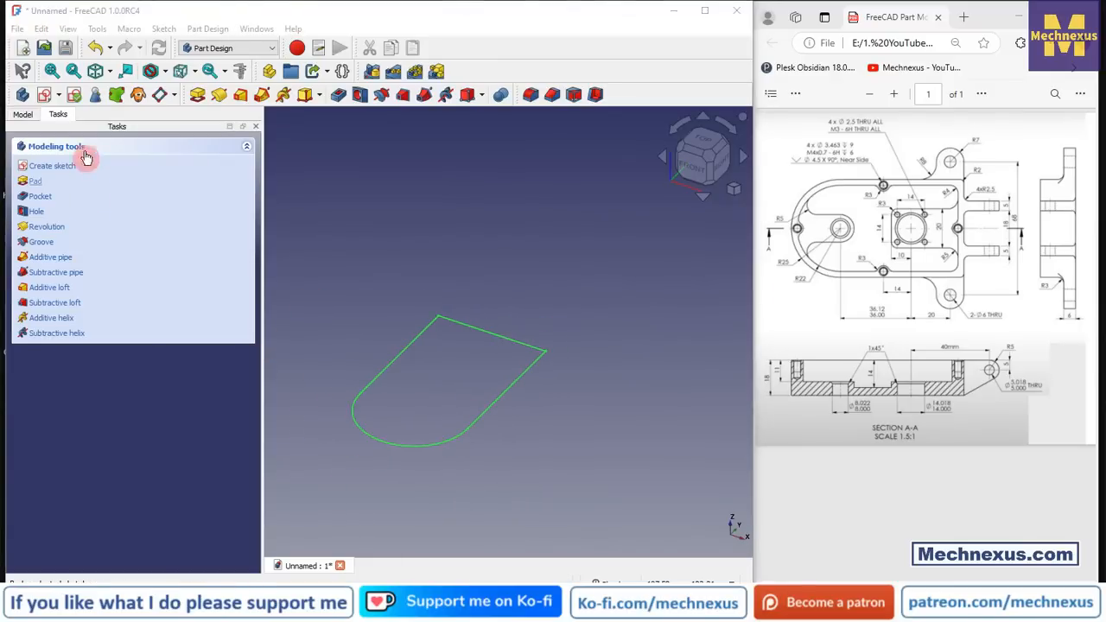
left_click(23, 115)
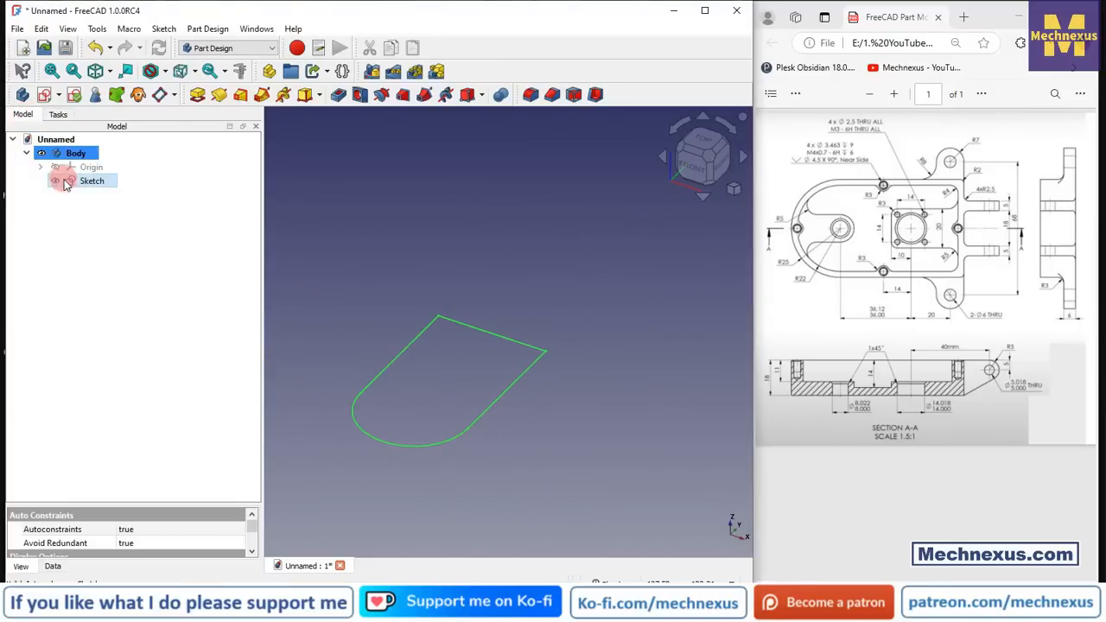
left_click(197, 96)
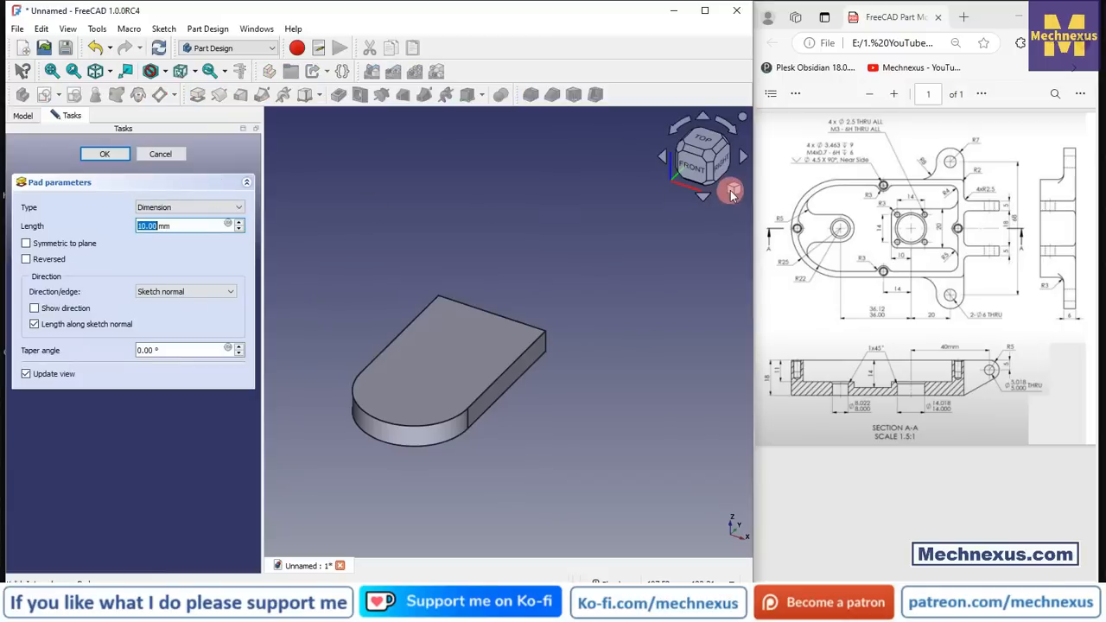
type("18")
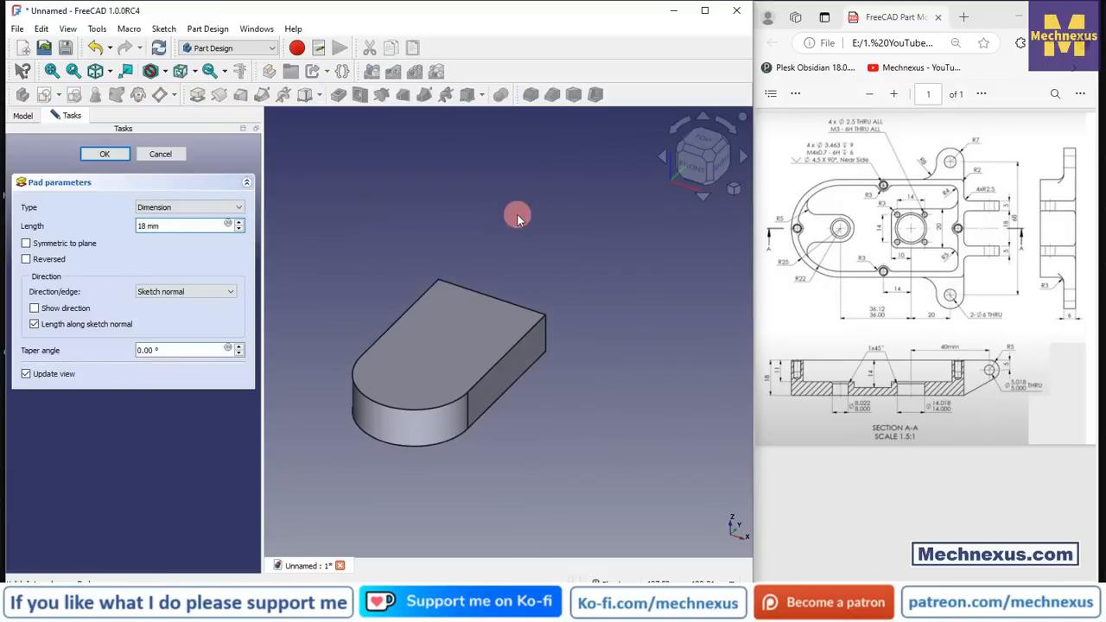
left_click(104, 155)
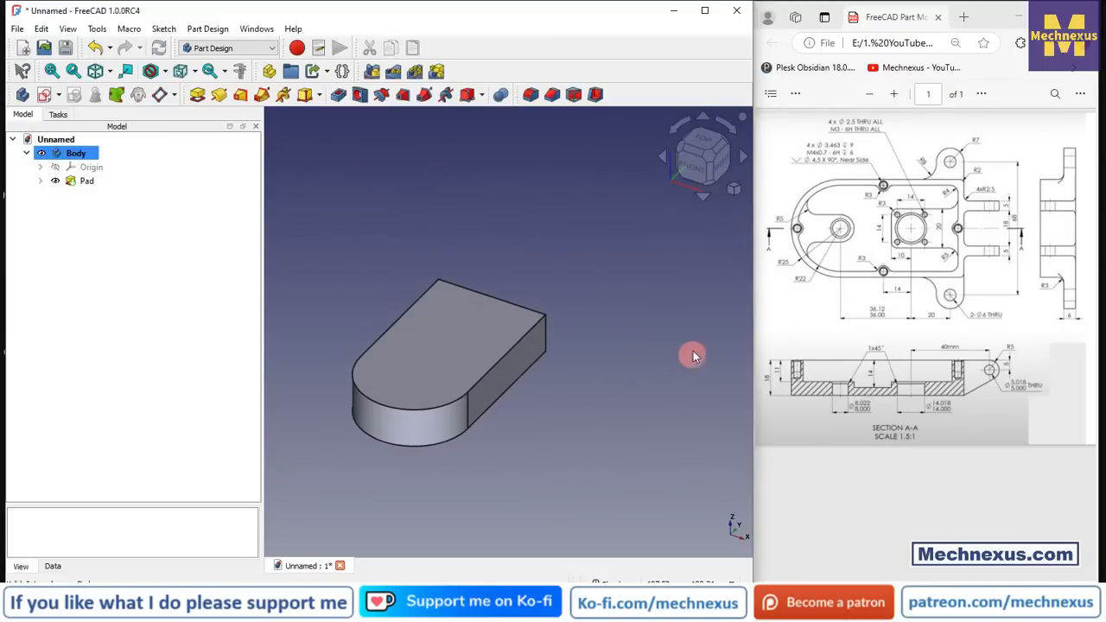
- Check the reference drawing's views and start a new sketch on the padded block's top face
left_click(734, 187)
left_click(774, 227)
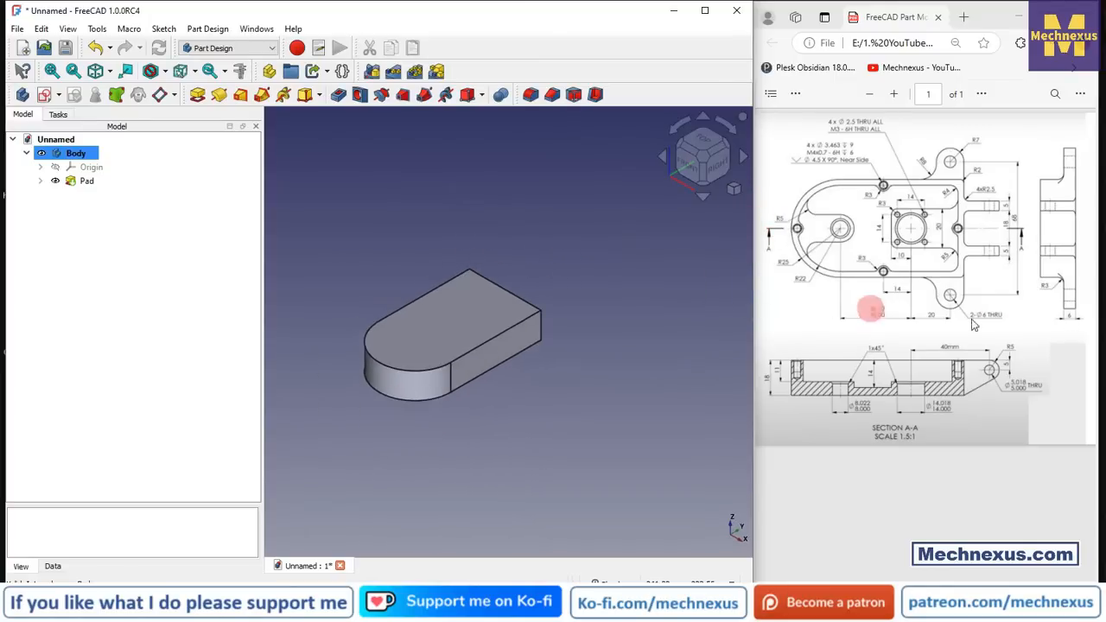
left_click_drag(896, 587, 880, 589)
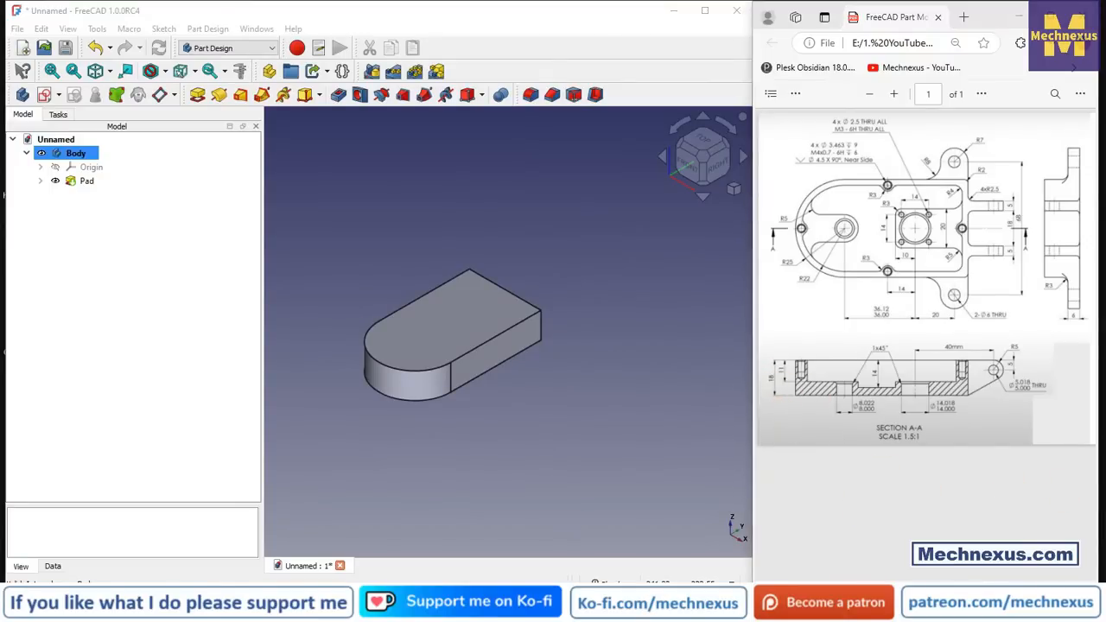
left_click_drag(886, 586, 1024, 585)
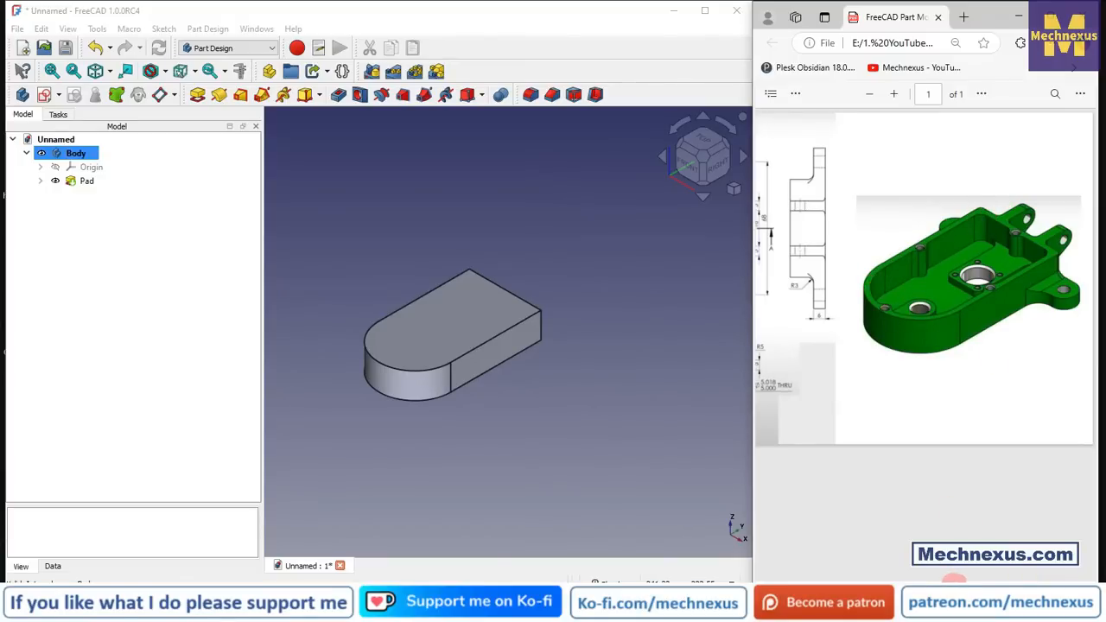
left_click_drag(953, 581, 769, 581)
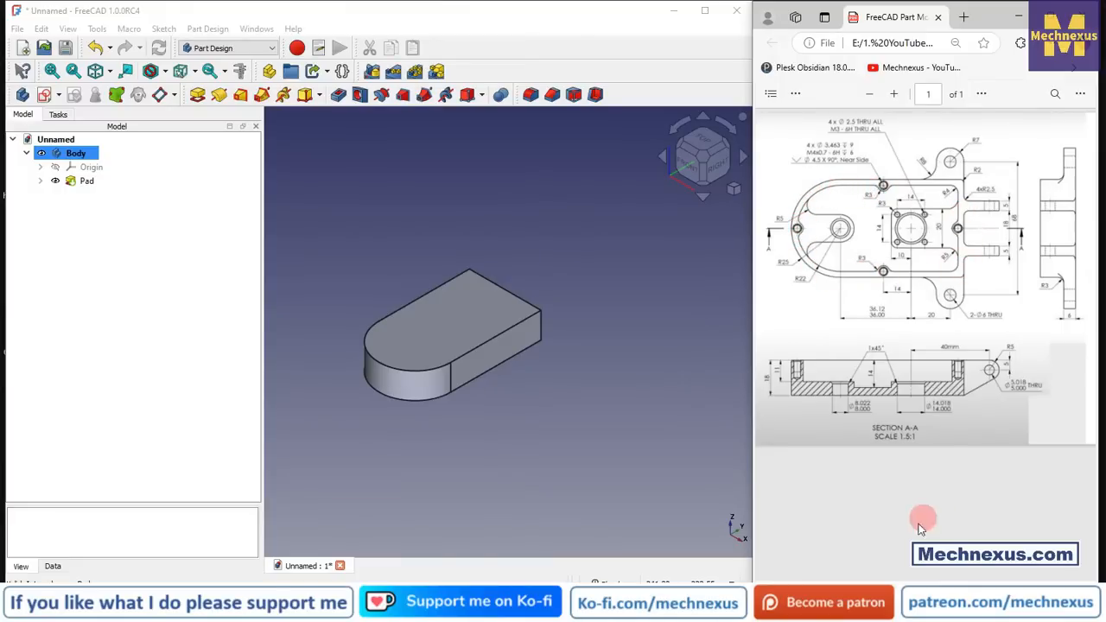
left_click(408, 314)
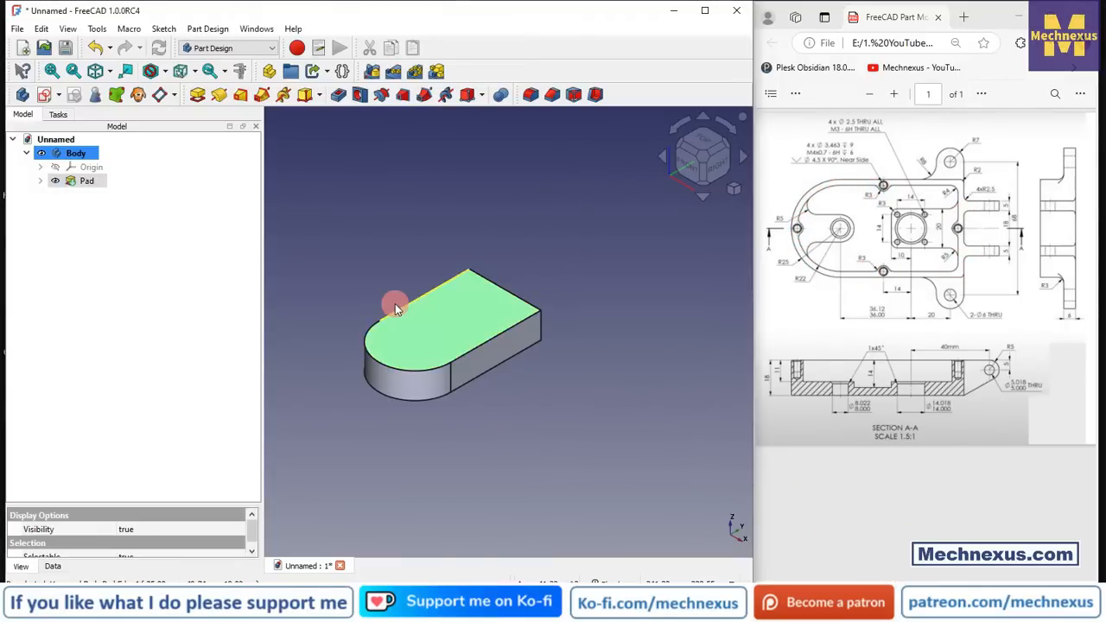
left_click(44, 97)
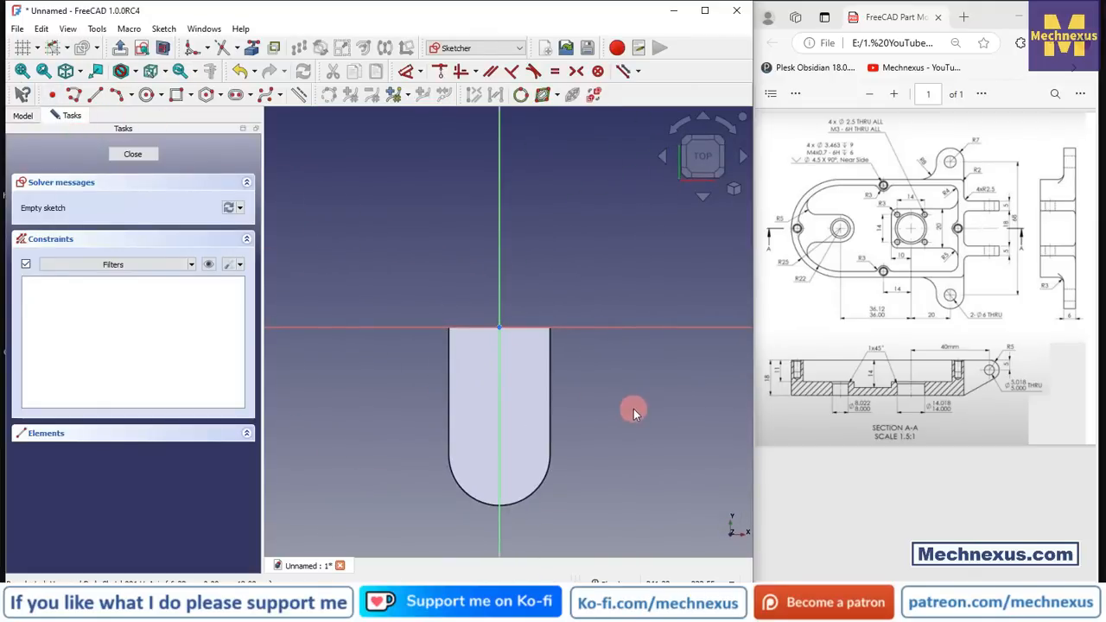
- Sketch a rectangle inside the top face, spanning the vertical axis, and delete its lower edge
scroll(501, 506, "up", 2)
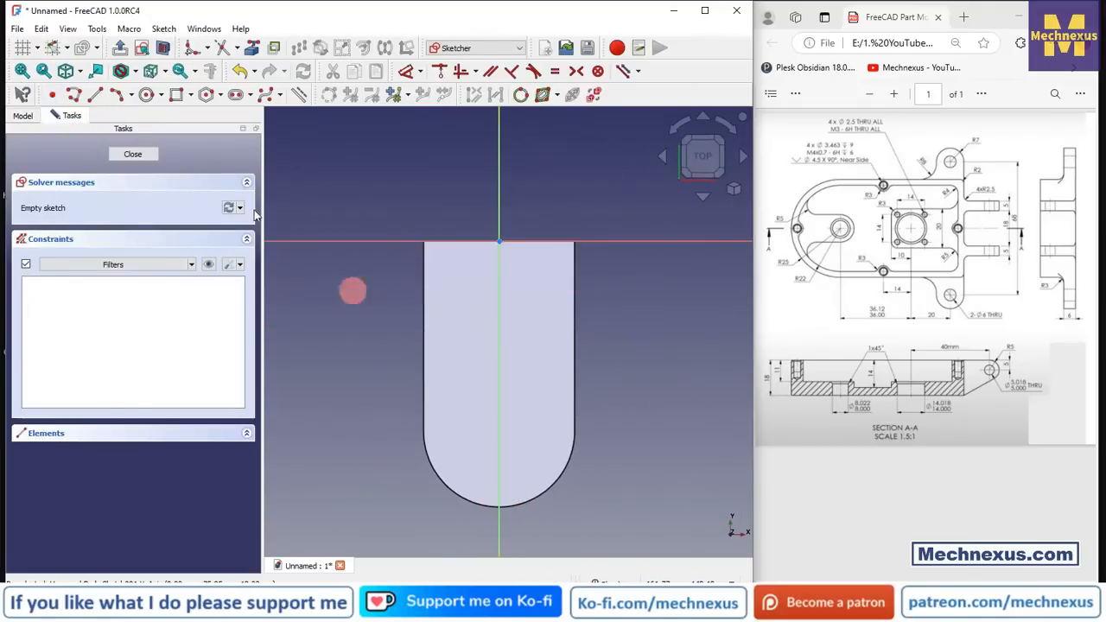
left_click(175, 95)
left_click(453, 265)
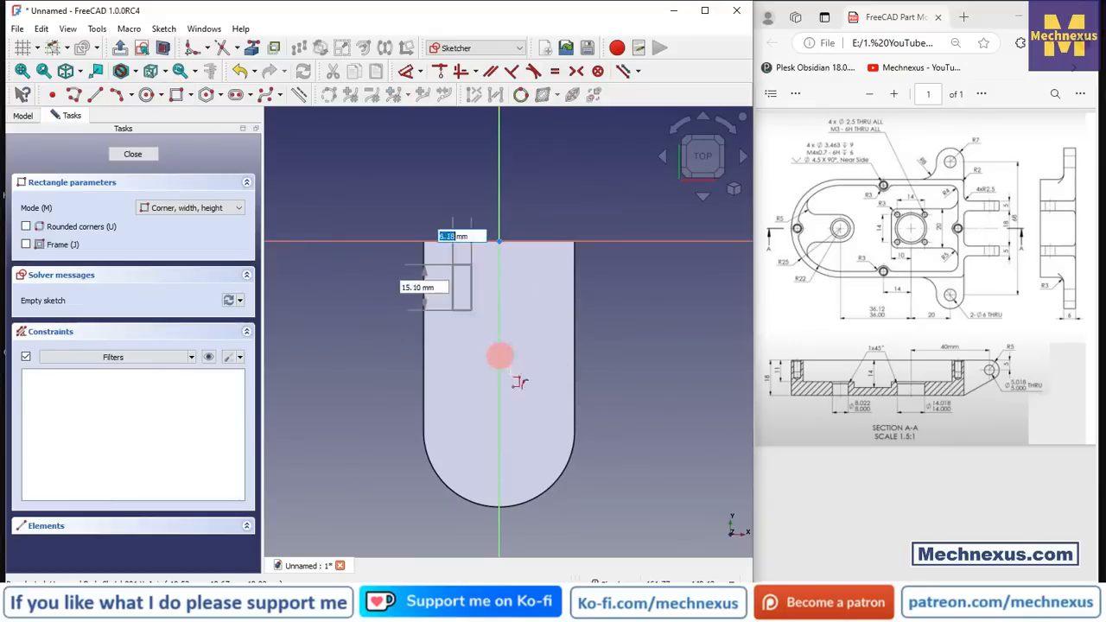
left_click(549, 457)
left_click(512, 460)
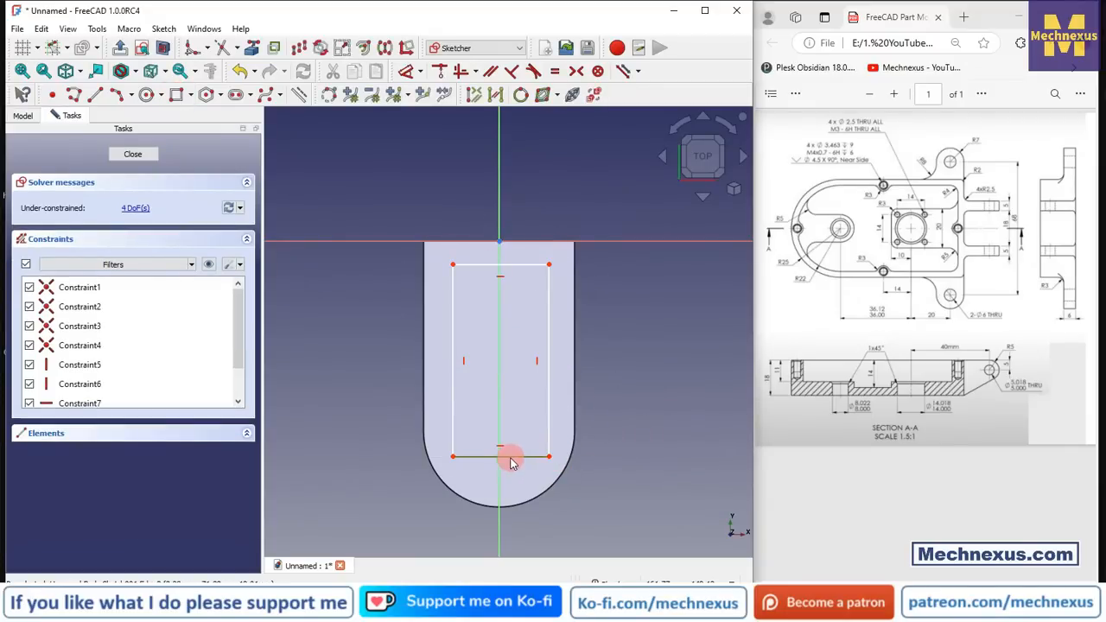
key("Delete")
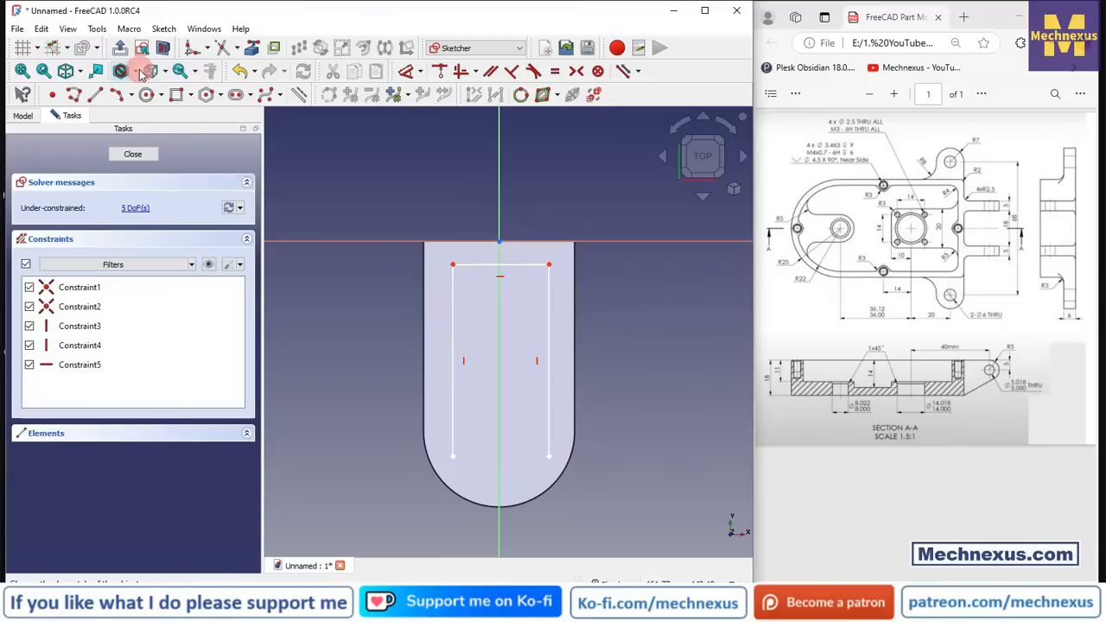
- Change the model's draw style to shaded faces with visible edge lines
left_click(143, 74)
left_click(143, 181)
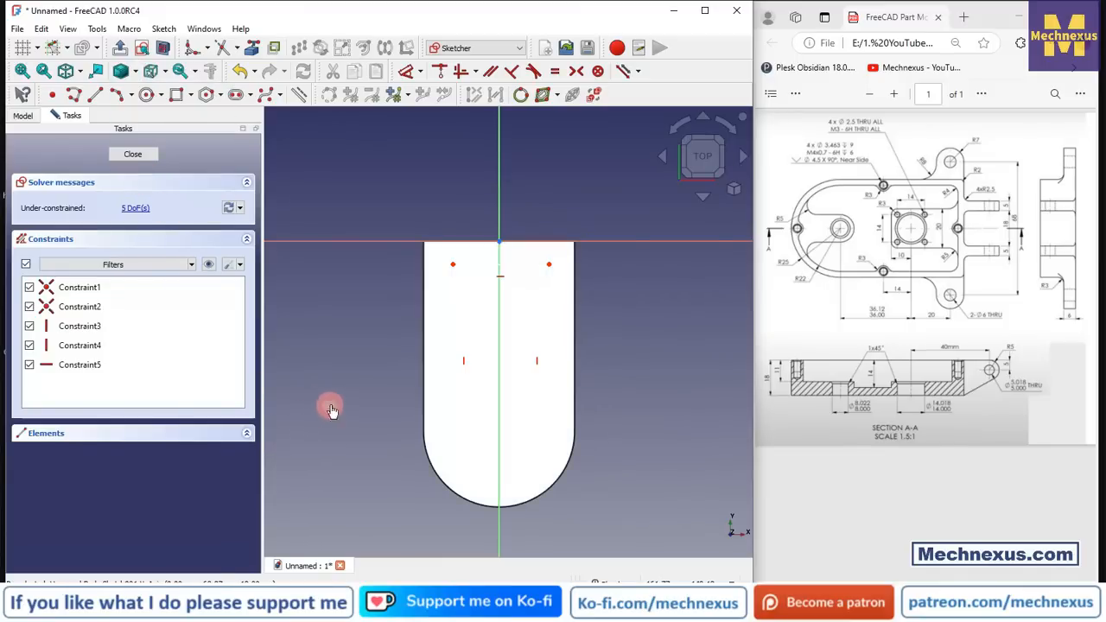
mouse_move(412, 437)
middle_mouse_down()
mouse_move(388, 383)
mouse_move(543, 294)
middle_mouse_up()
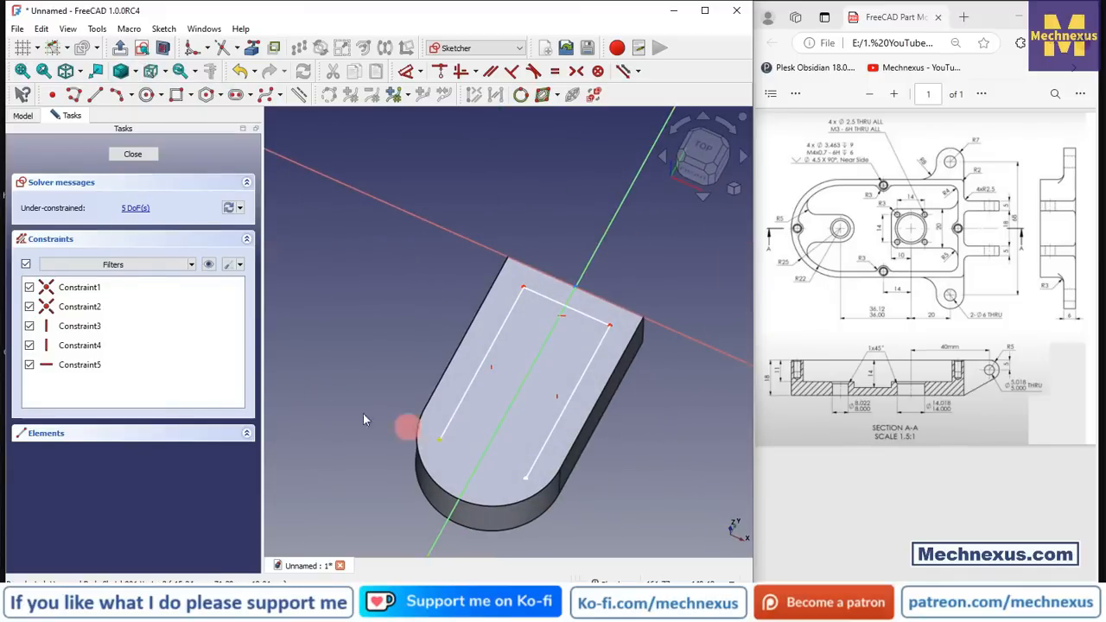
- Draw a three-point arc joining the lower ends of the cavity profile's two vertical lines
left_click(119, 99)
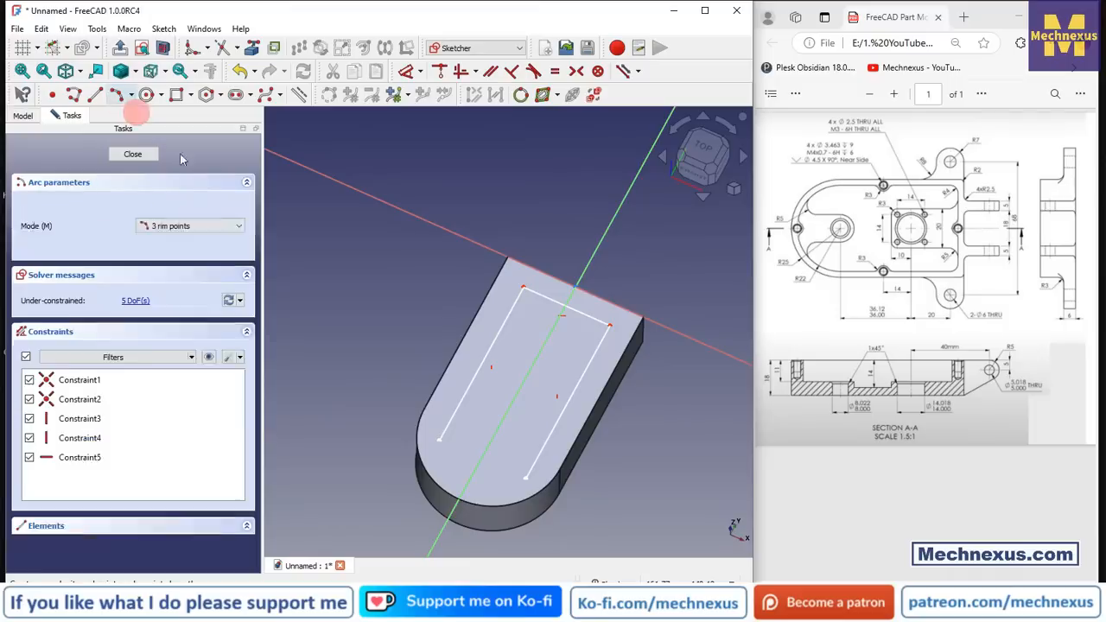
left_click(439, 439)
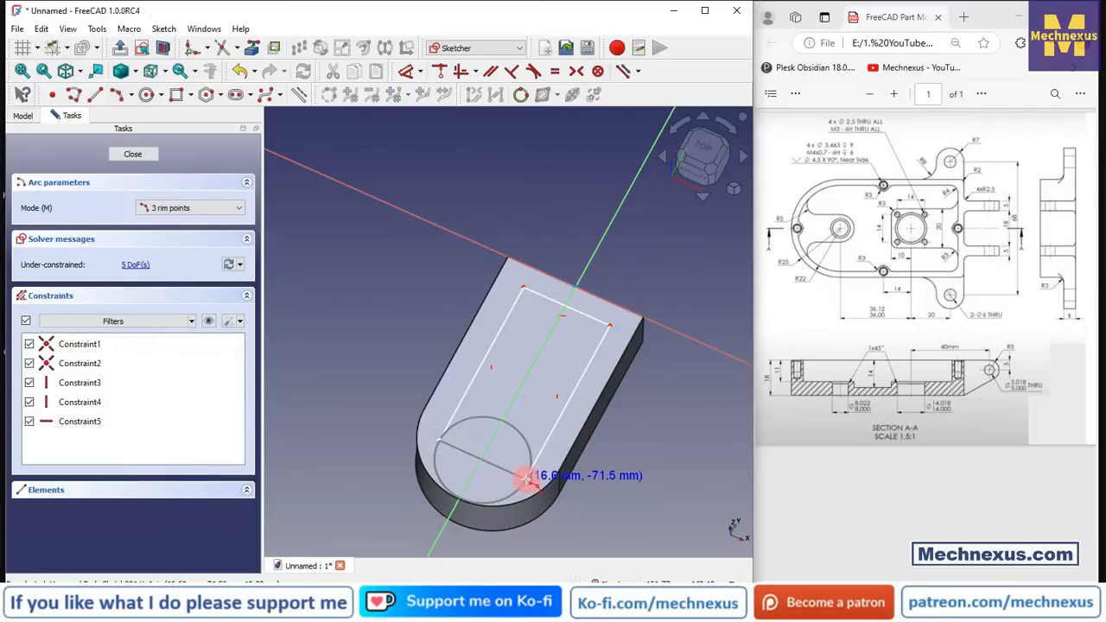
left_click(525, 477)
left_click(502, 489)
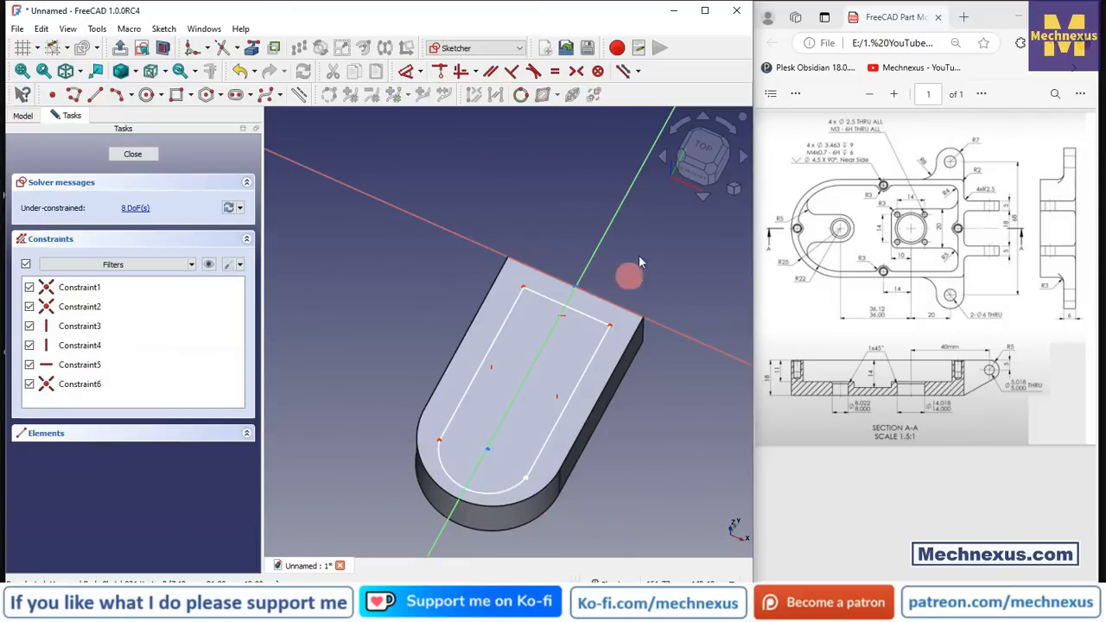
- View the sketch from the top and set the draw style to Wireframe
left_click(705, 154)
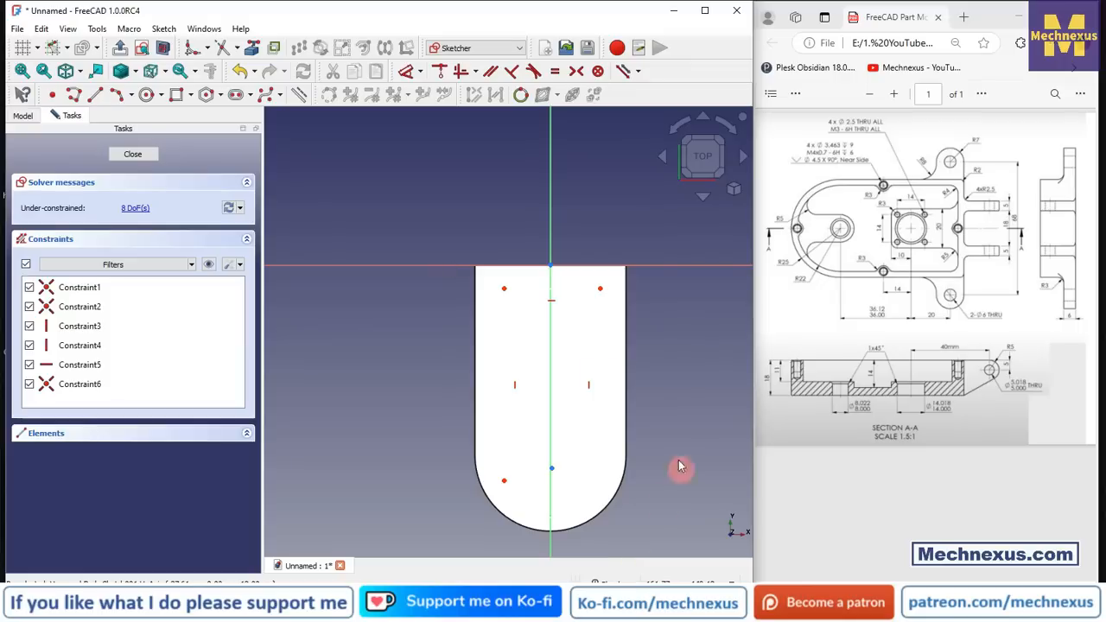
left_click(138, 72)
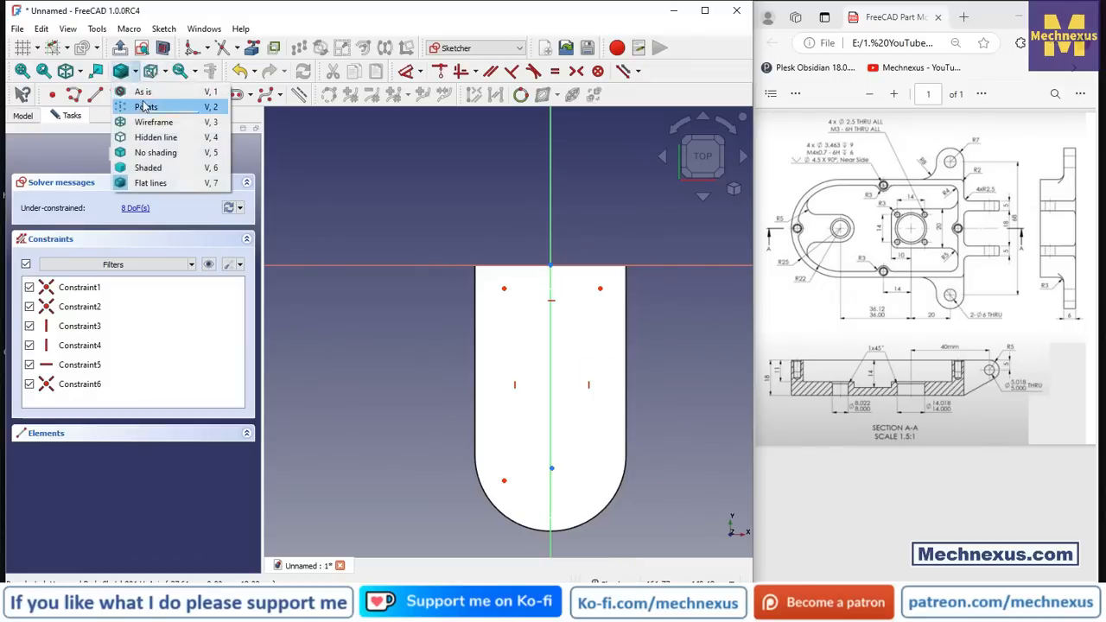
left_click(150, 122)
scroll(616, 485, "up", 3)
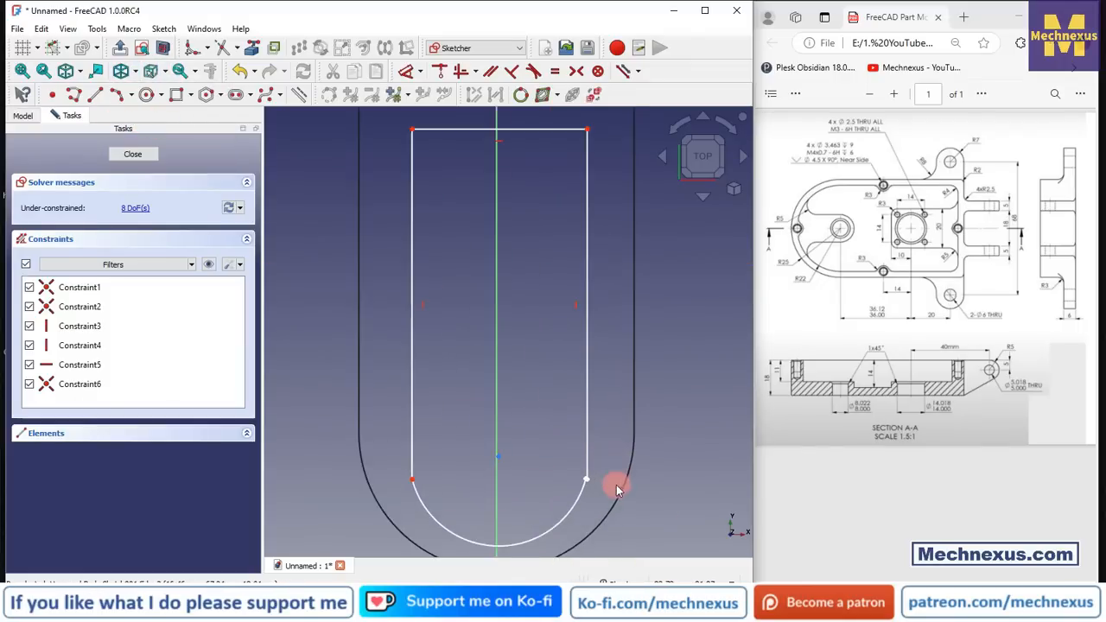
- Make the arc's loose end point coincident with the lower end of the right vertical line
right_click(697, 477)
key("Escape")
scroll(587, 464, "up", 8)
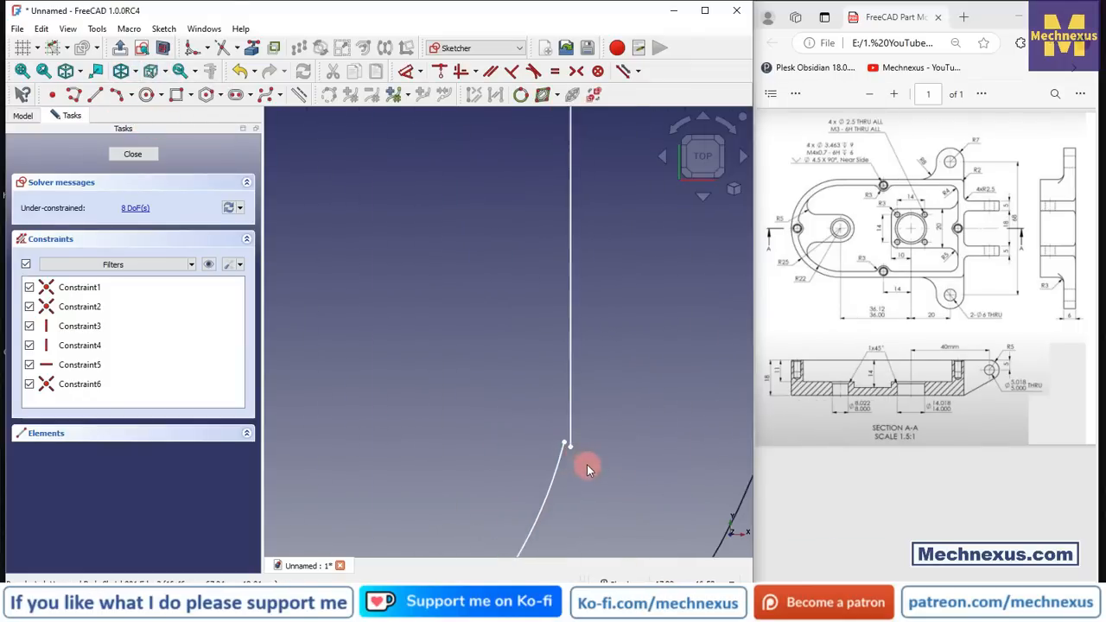
left_click(549, 449)
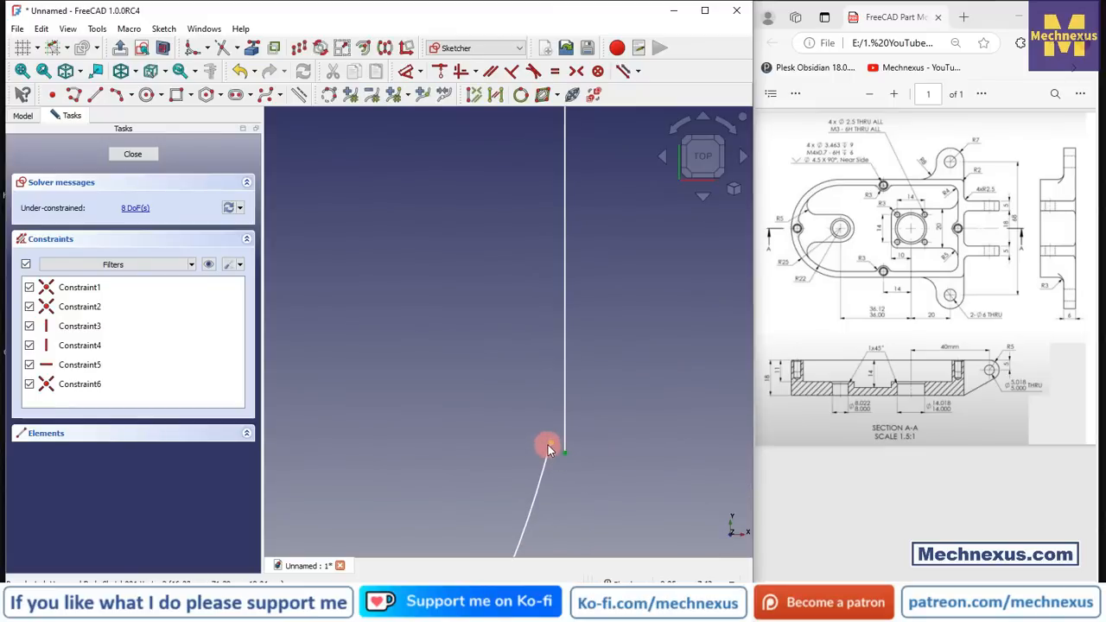
left_click(439, 71)
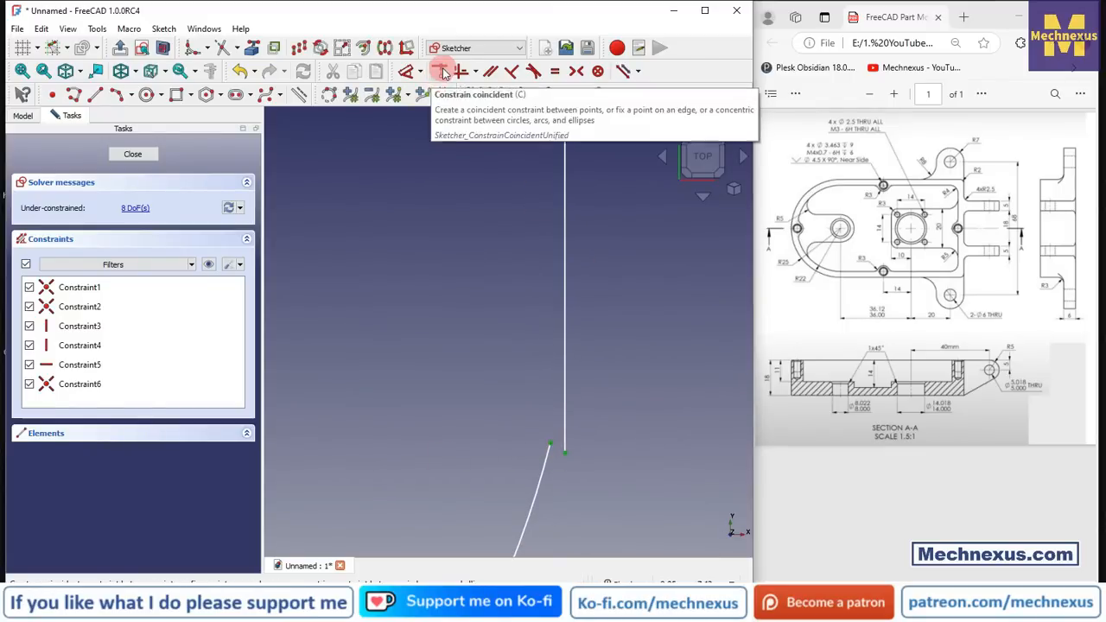
scroll(545, 317, "down", 8)
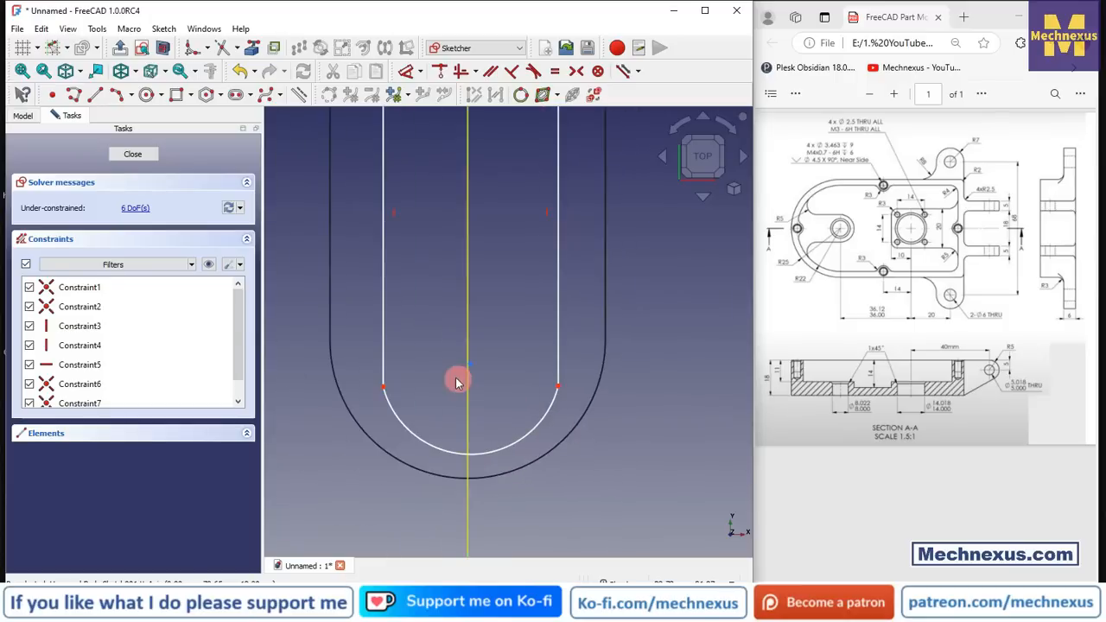
- Make the end arc tangent to both vertical lines of the cavity profile
left_click(533, 71)
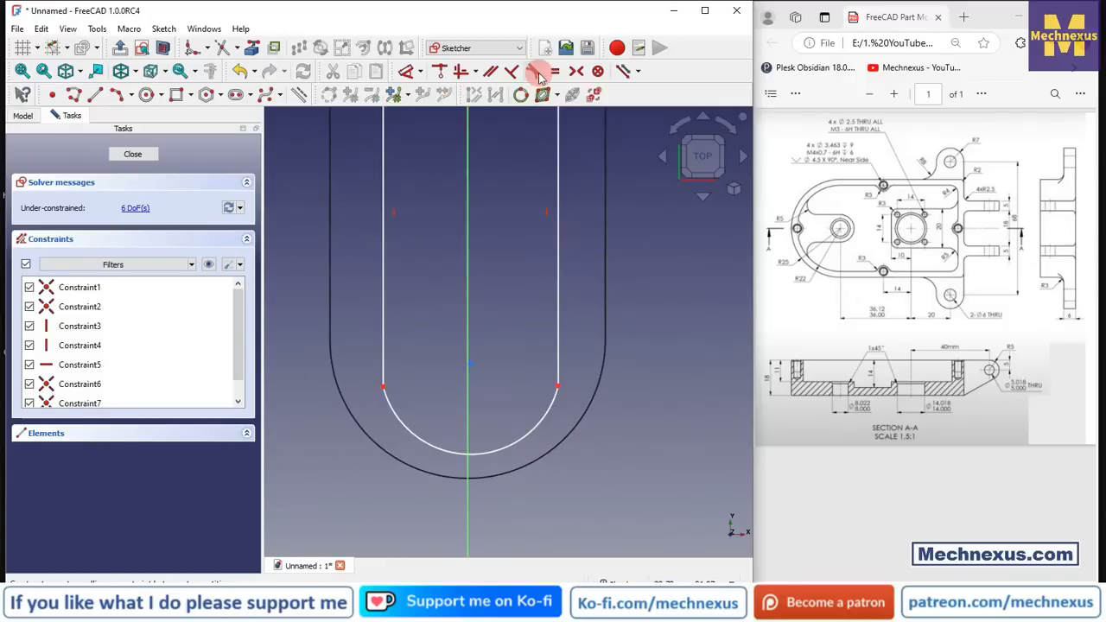
left_click(392, 400)
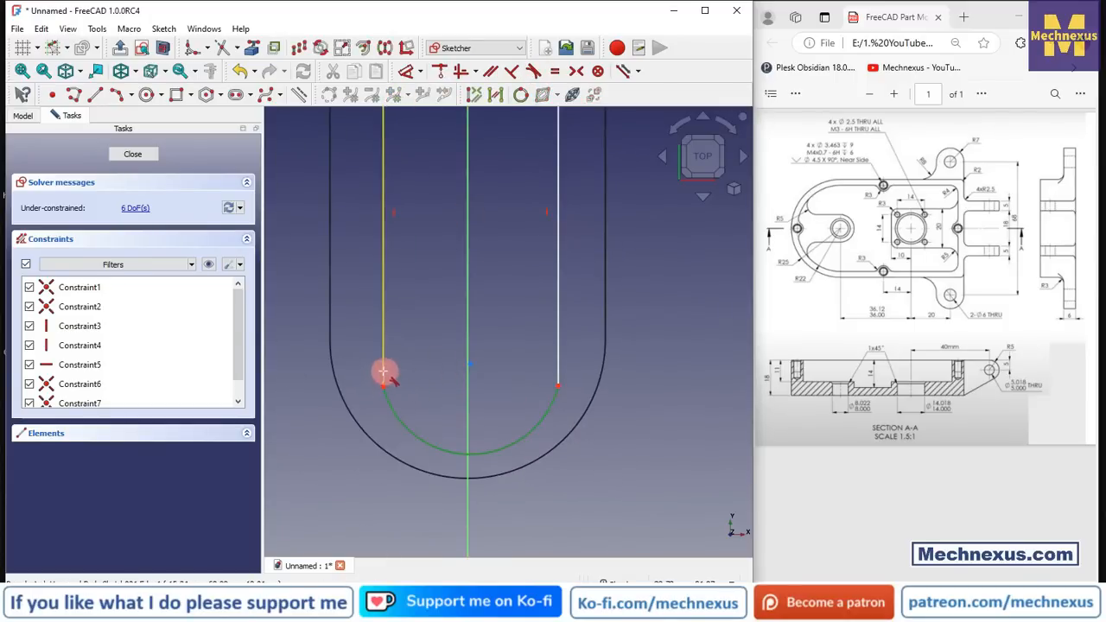
left_click(383, 373)
left_click(543, 417)
left_click(557, 367)
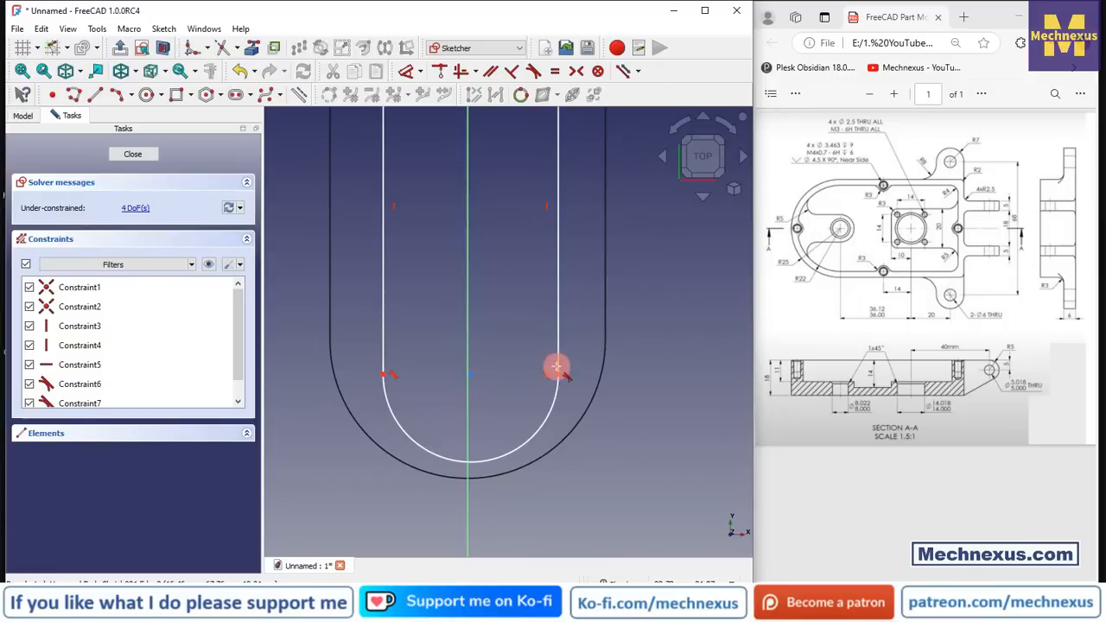
scroll(558, 367, "down", 3)
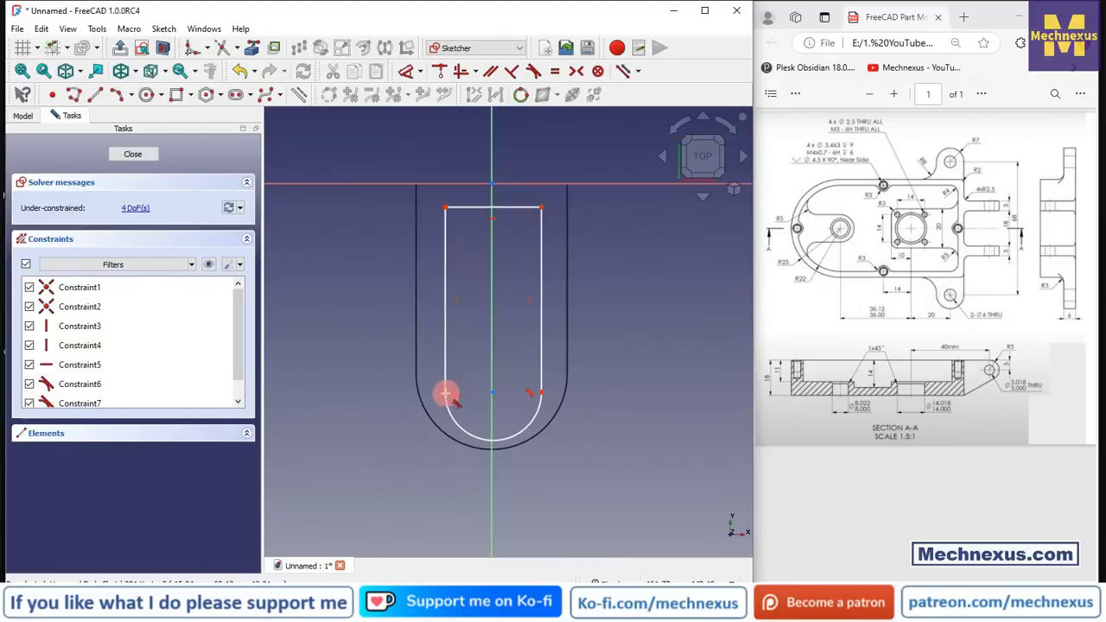
- Make the upper edge's two corner points symmetric about the vertical axis
scroll(510, 210, "up", 2)
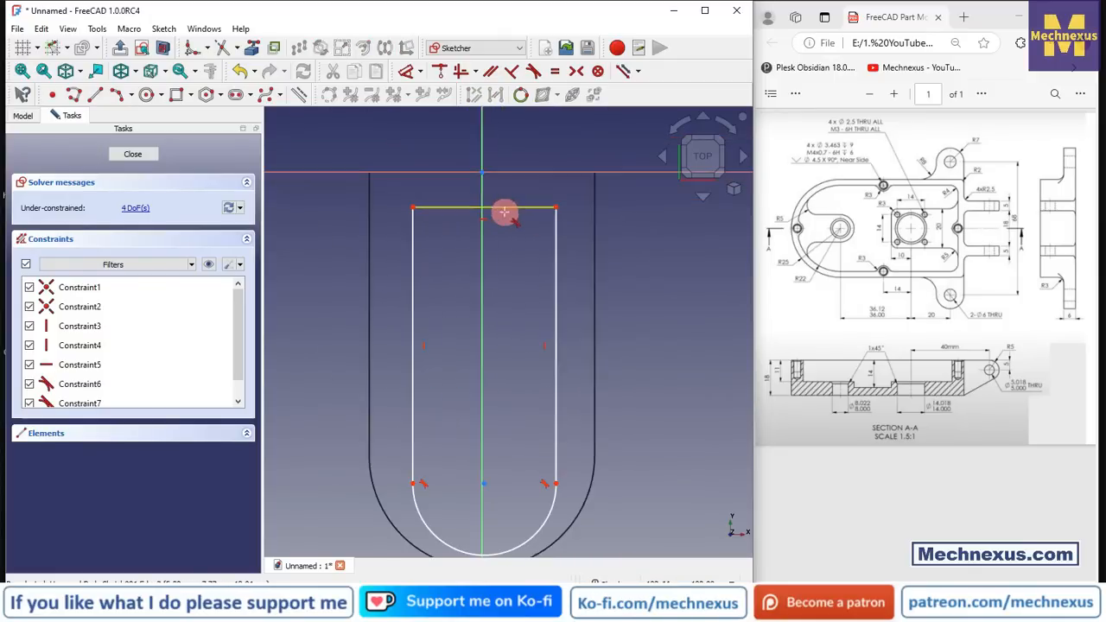
left_click(577, 71)
left_click(414, 207)
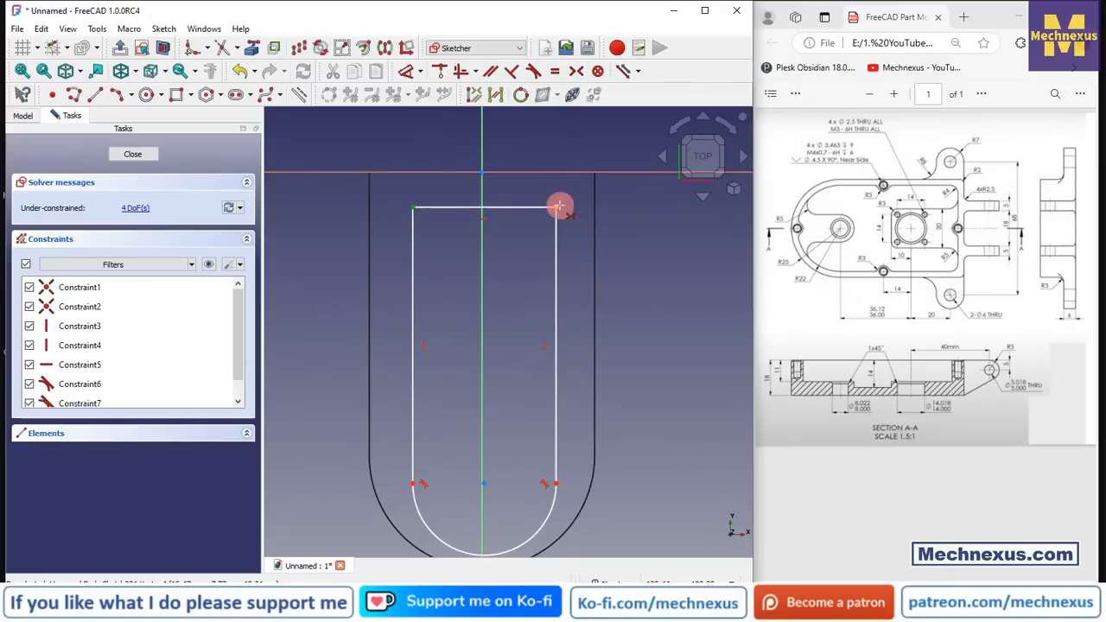
left_click(555, 207)
left_click(481, 260)
scroll(445, 259, "down", 1)
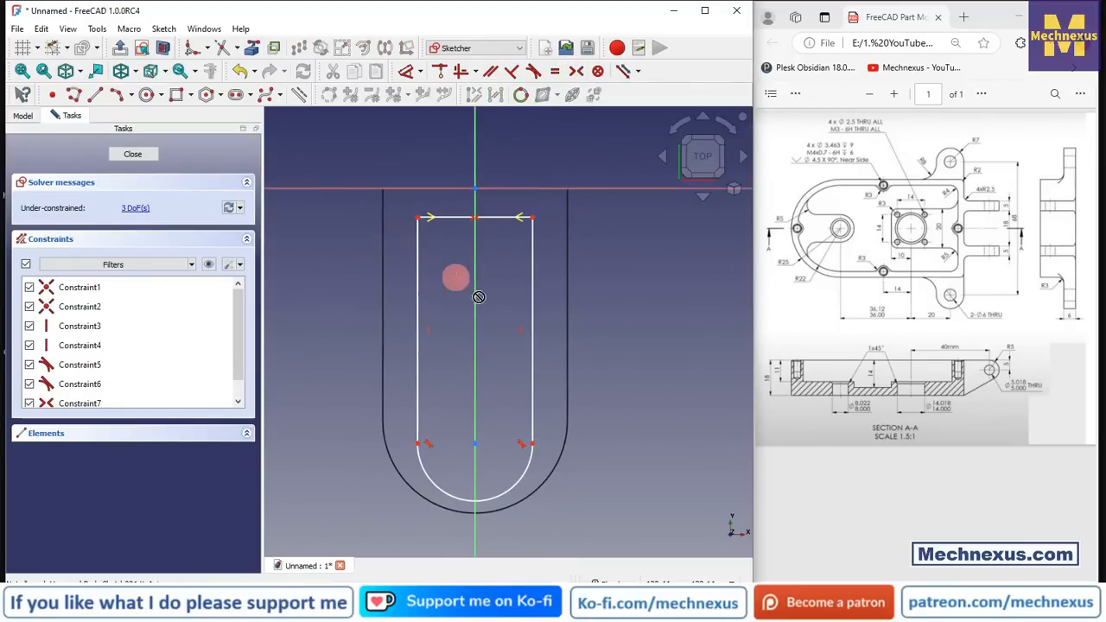
- Dimension the vertical distance from the origin to the profile's upper right corner as 3 mm
left_click(404, 72)
left_click(474, 188)
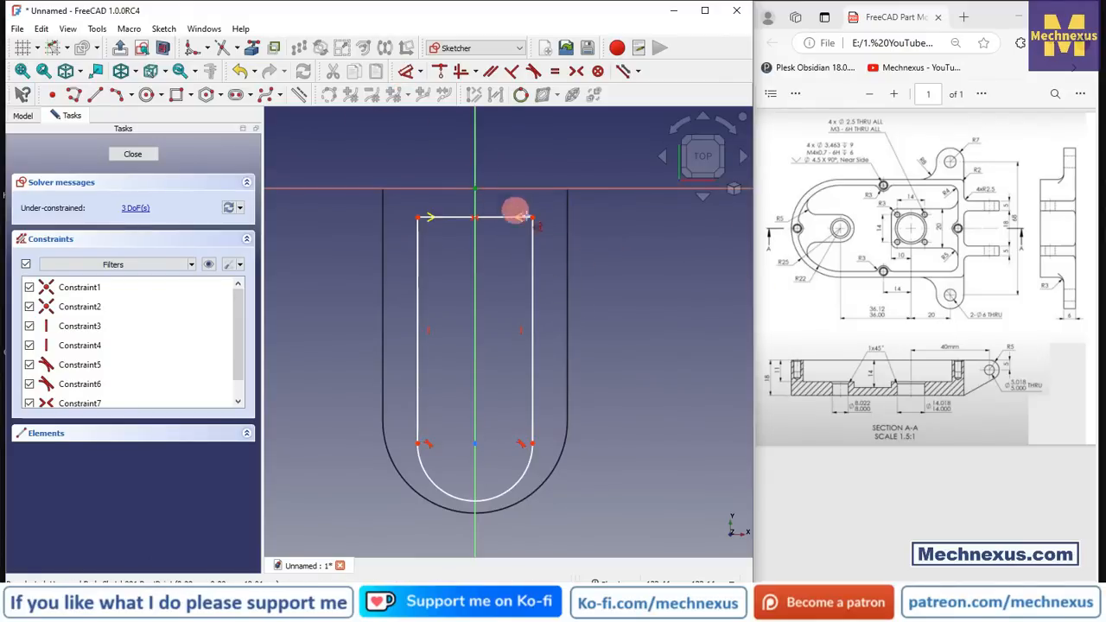
left_click(532, 217)
left_click(619, 205)
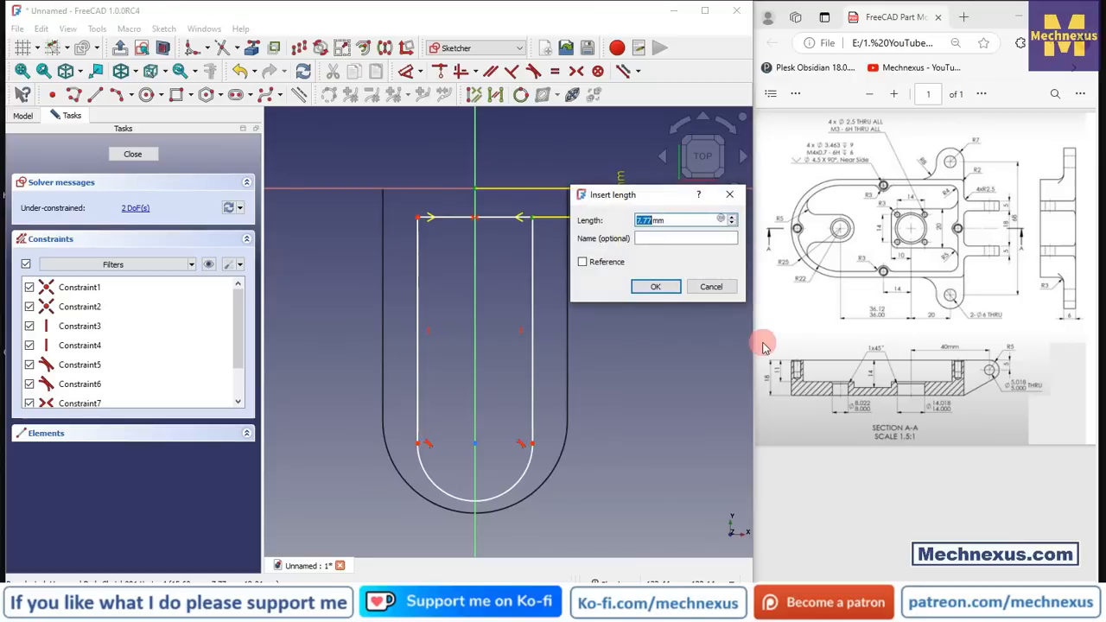
key("Return")
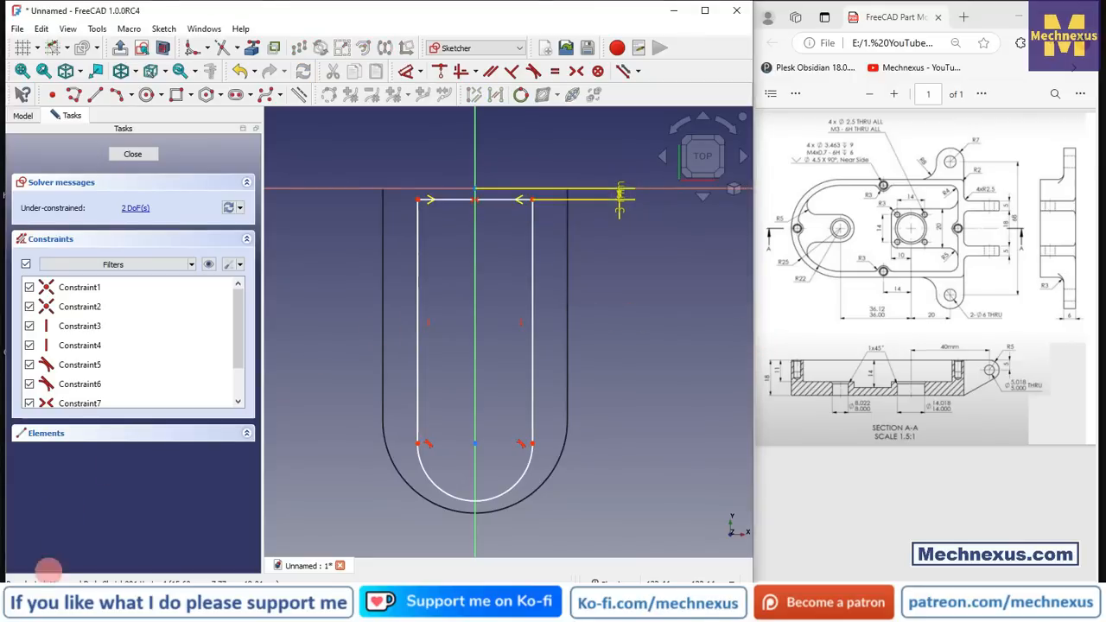
- Set the radius of the cavity profile's end arc to 22 mm
left_click(434, 484)
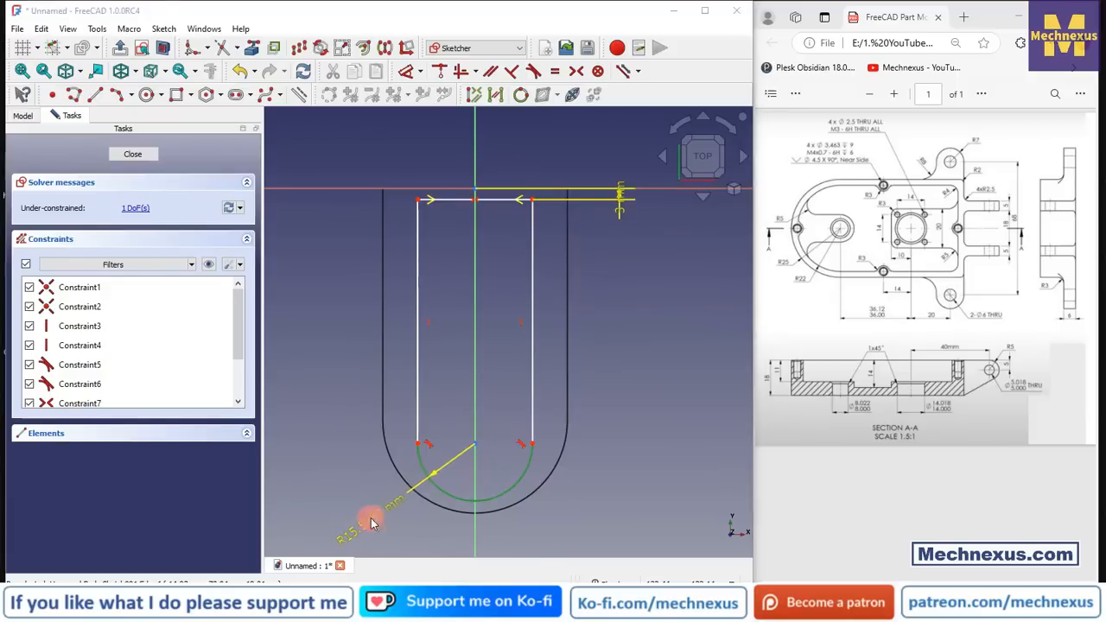
left_click(370, 518)
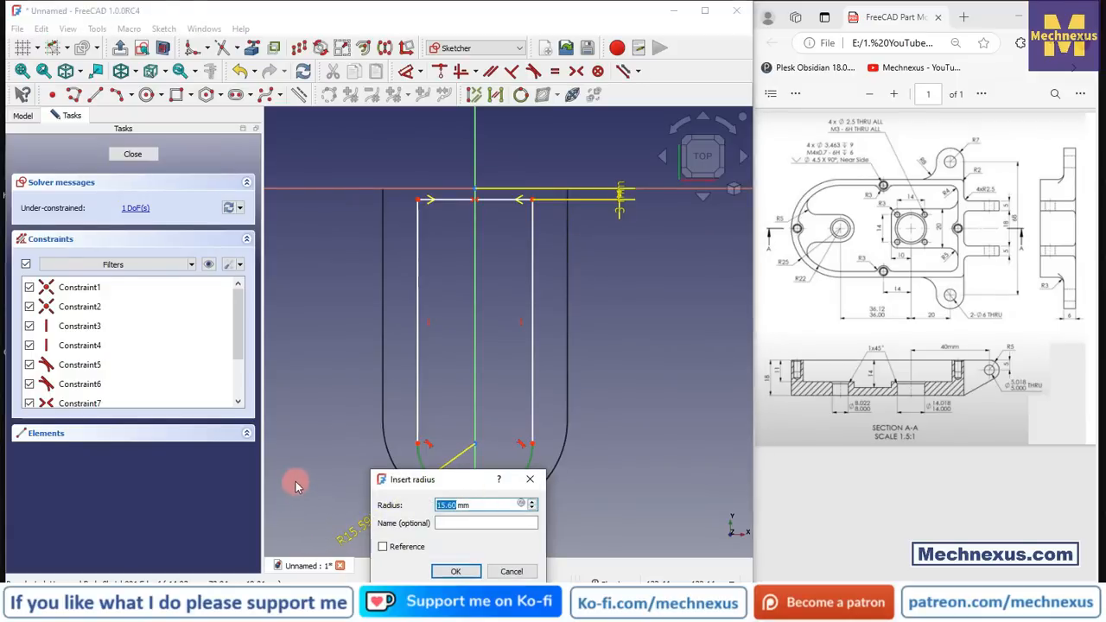
key("Return")
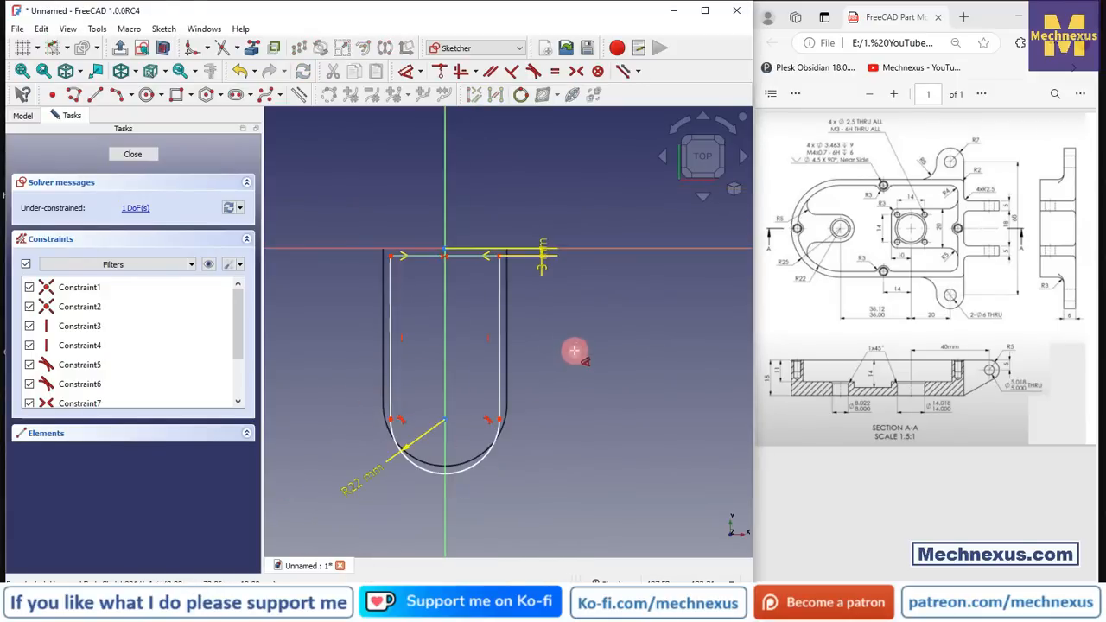
- Move the inner arc inside the block's outline and make its centre coincident with the projected outer arc's centre
scroll(459, 482, "up", 1)
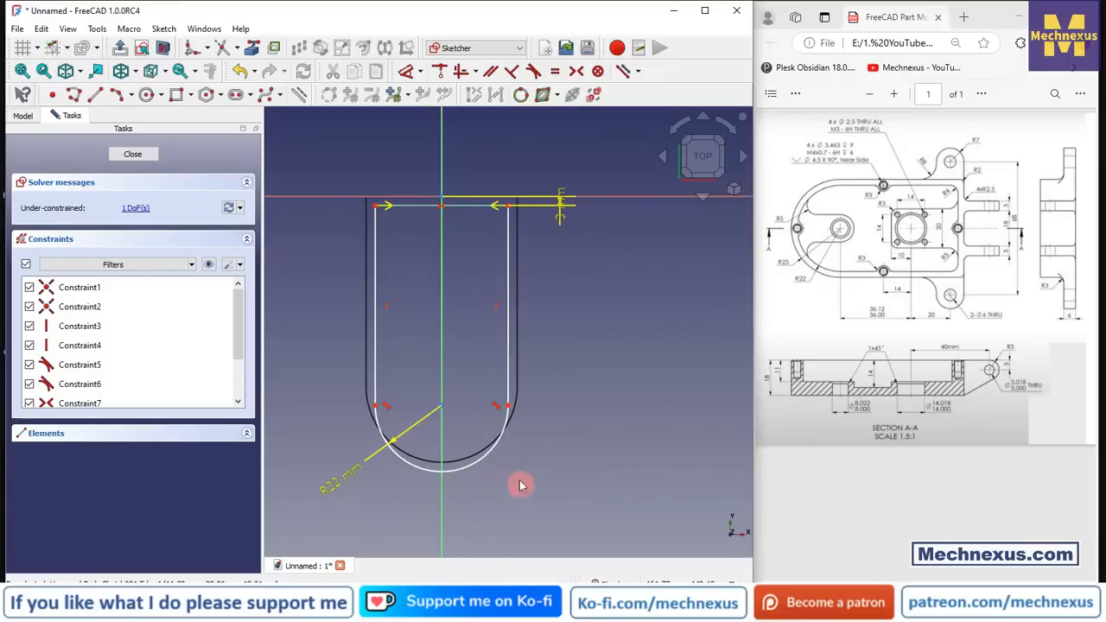
mouse_move(474, 472)
left_mouse_down()
mouse_move(469, 420)
mouse_move(482, 458)
left_mouse_up()
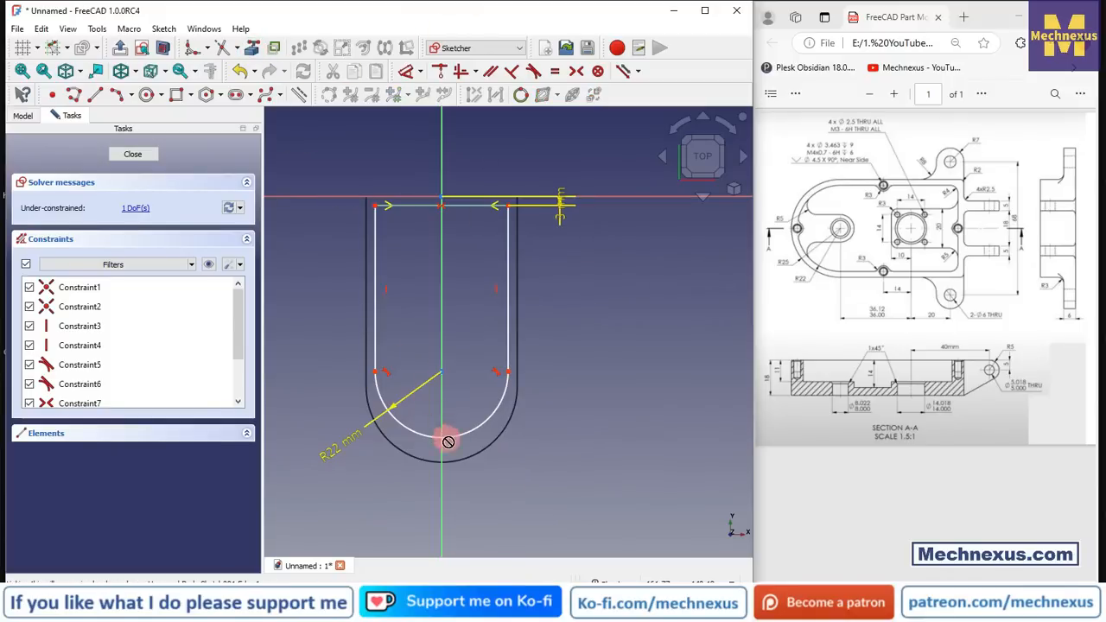
scroll(448, 378, "up", 2)
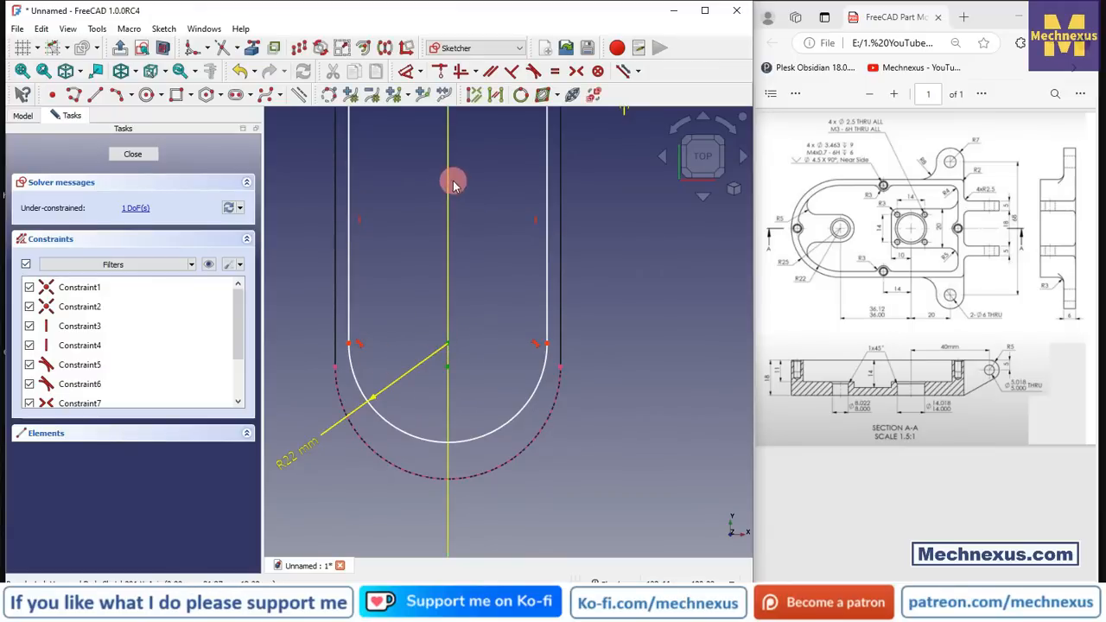
left_click(441, 71)
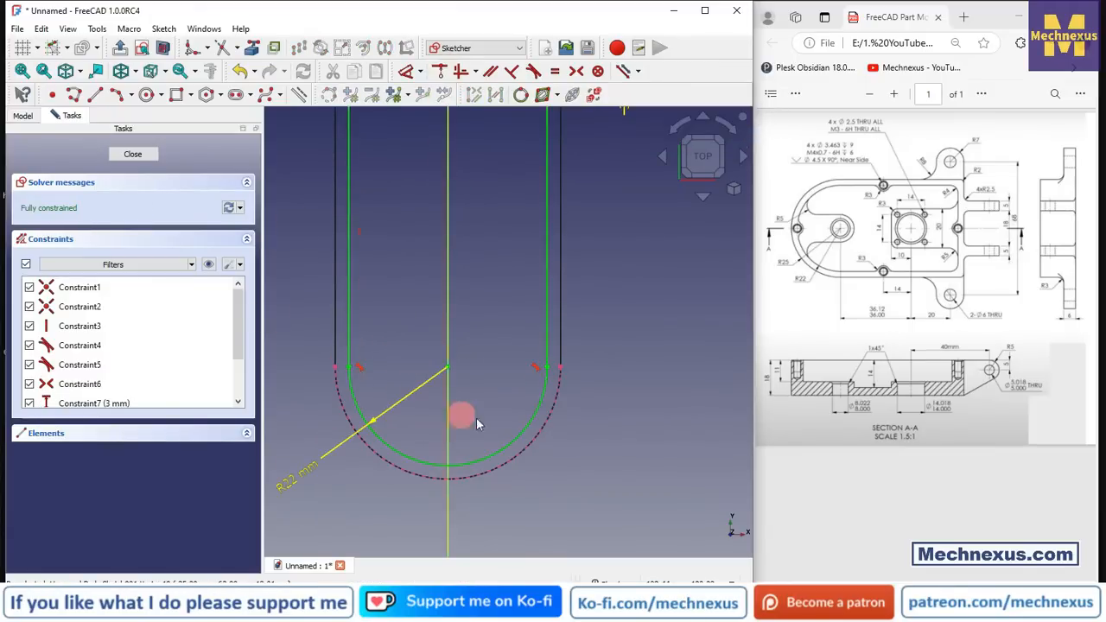
scroll(454, 385, "down", 2)
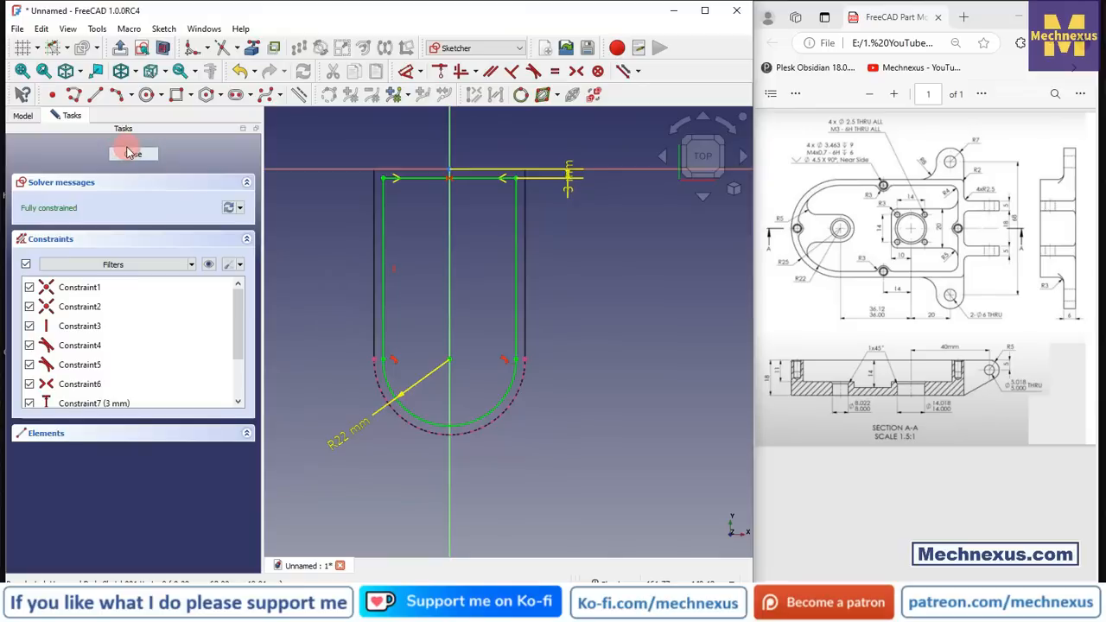
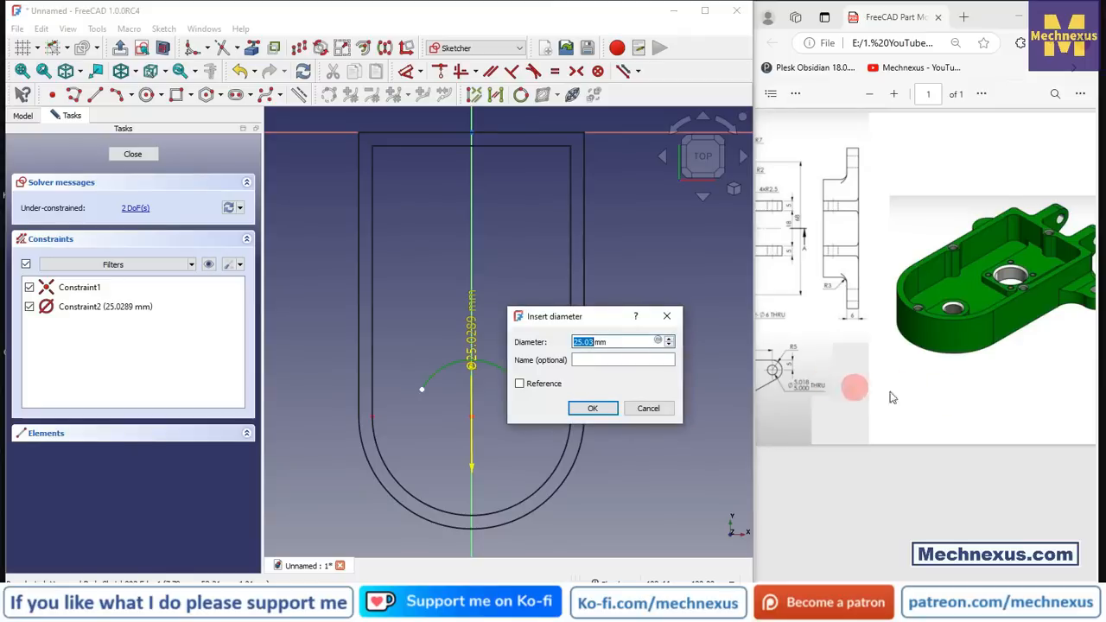
- Set the small arc's diameter to 14 mm and move its dimension label off the vertical axis
key("Return")
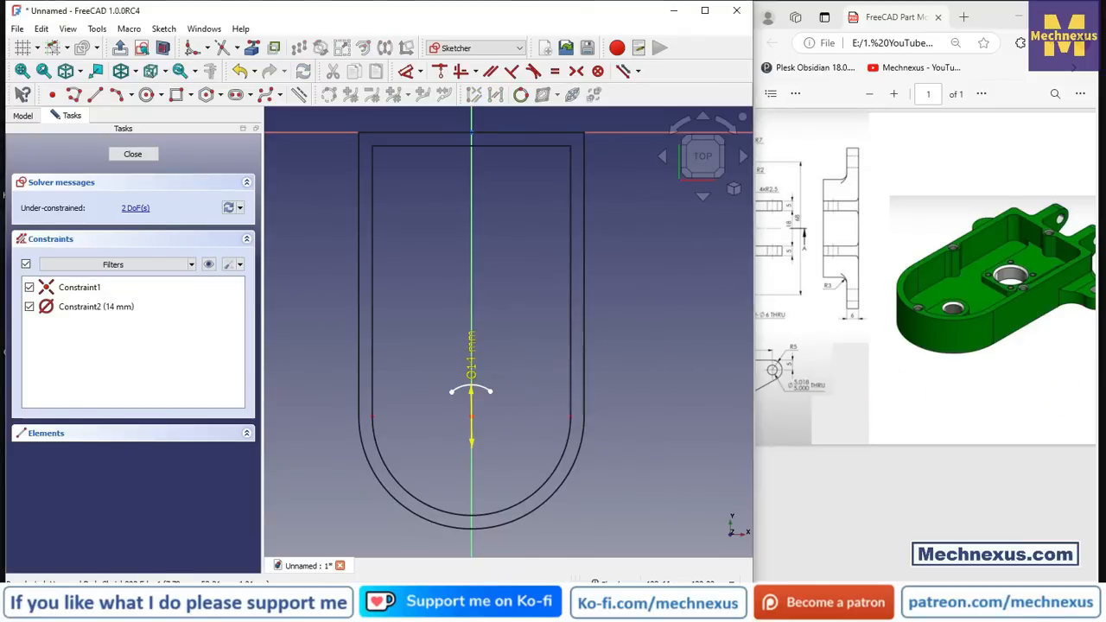
scroll(440, 469, "up", 2)
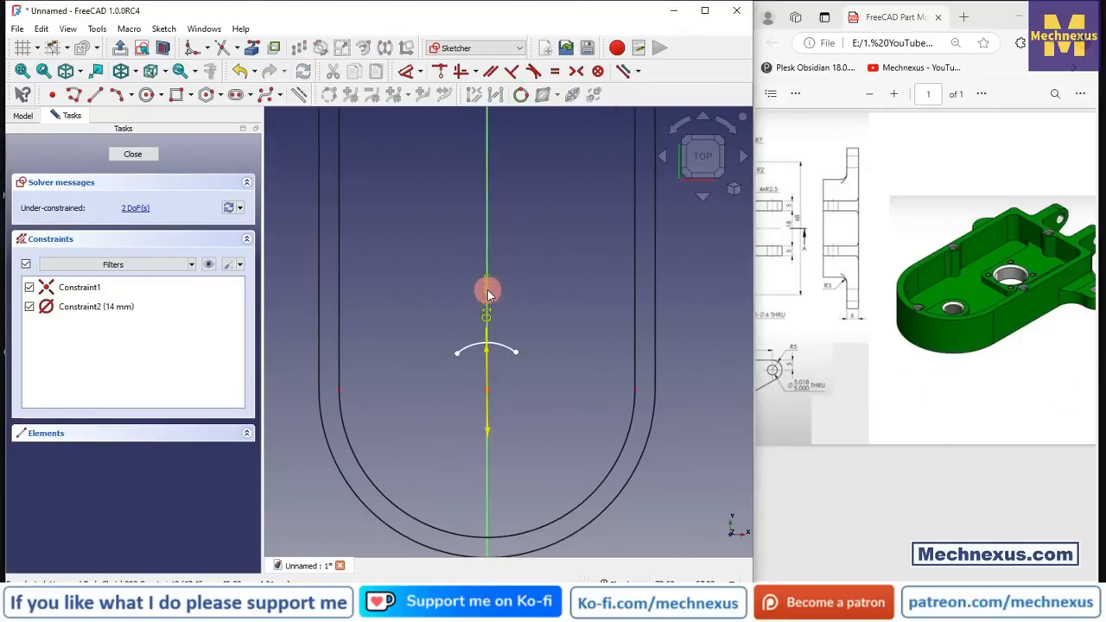
left_click_drag(490, 297, 561, 321)
- Lengthen the 14 mm arc by moving both of its end points below the centre point
scroll(457, 350, "up", 2)
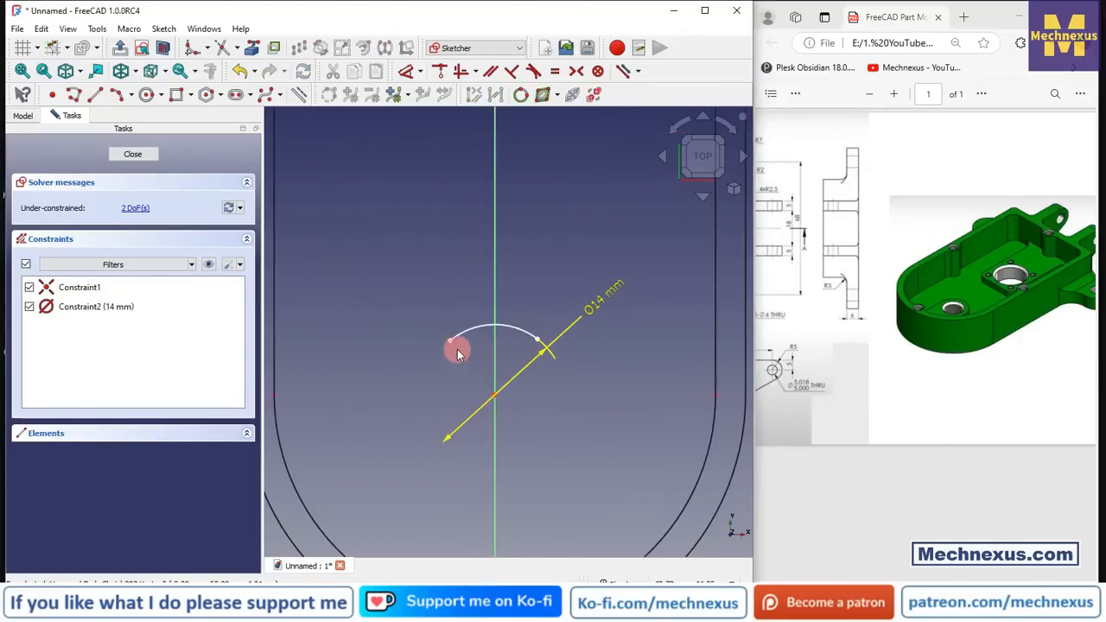
left_click(418, 429)
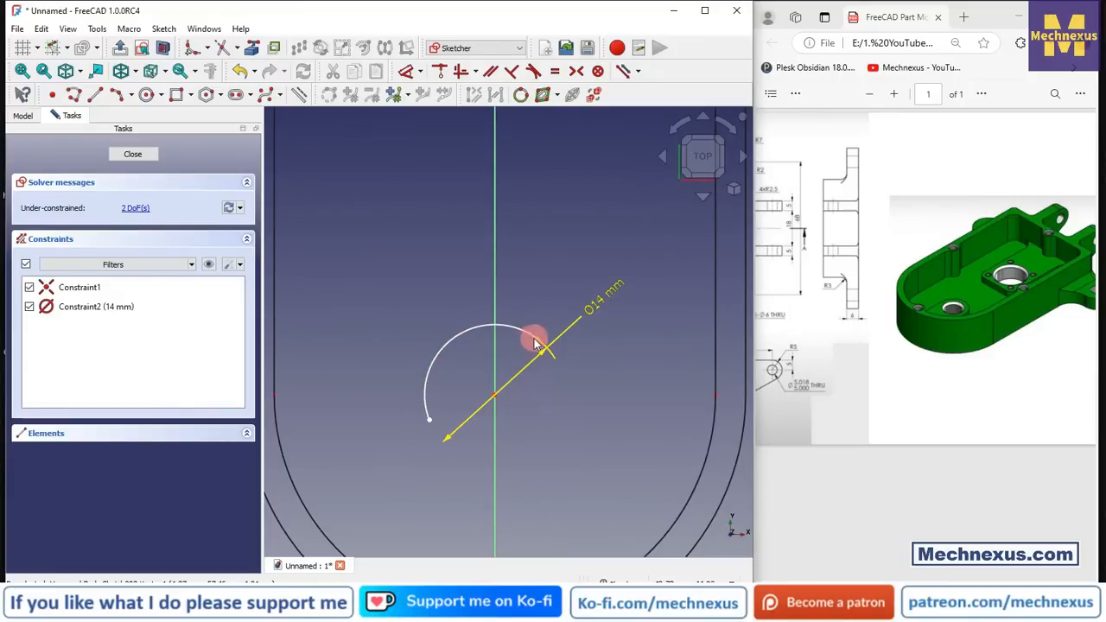
left_click(563, 420)
- Draw a three-point arc across the vertical axis, between the 14 mm arc and the cavity's rounded end
scroll(578, 394, "down", 3)
mouse_move(577, 434)
middle_mouse_down()
mouse_move(528, 484)
mouse_move(496, 489)
middle_mouse_up()
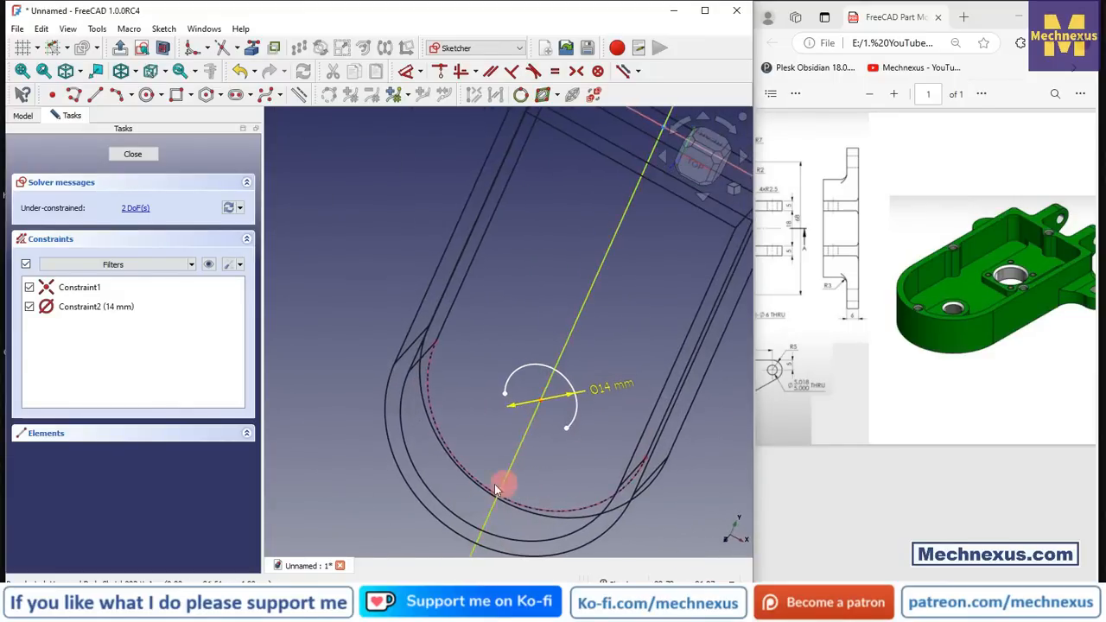
left_click(478, 473)
left_click(116, 94)
scroll(496, 490, "up", 2)
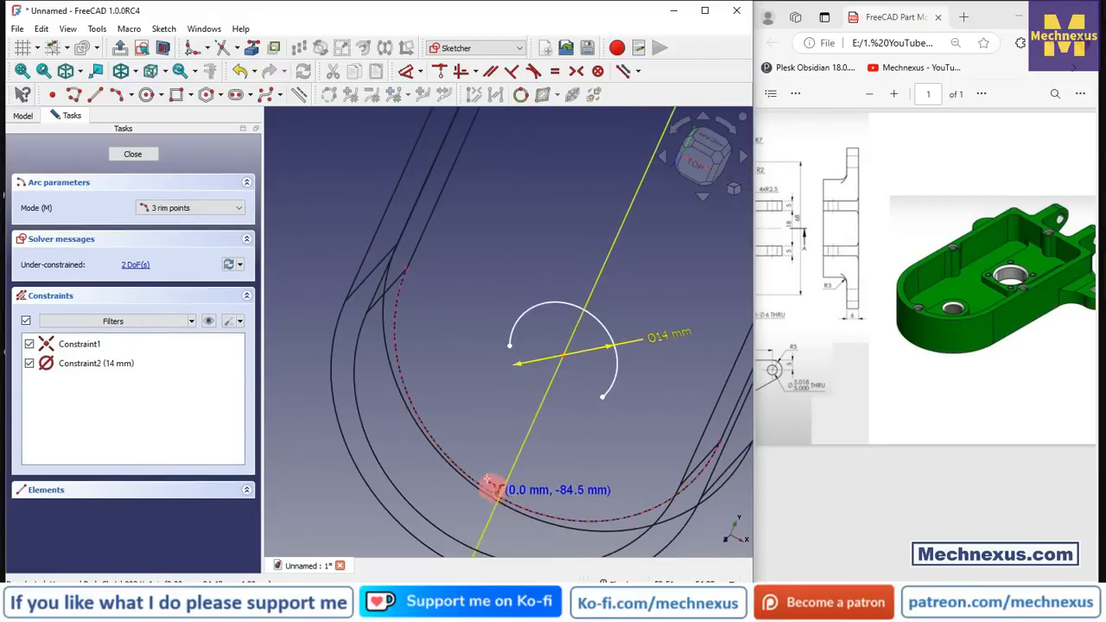
left_click(552, 484)
right_click(555, 463)
- Constrain the new lower arc's radius equal to the projected arc of the cavity's rounded end
left_click(549, 517)
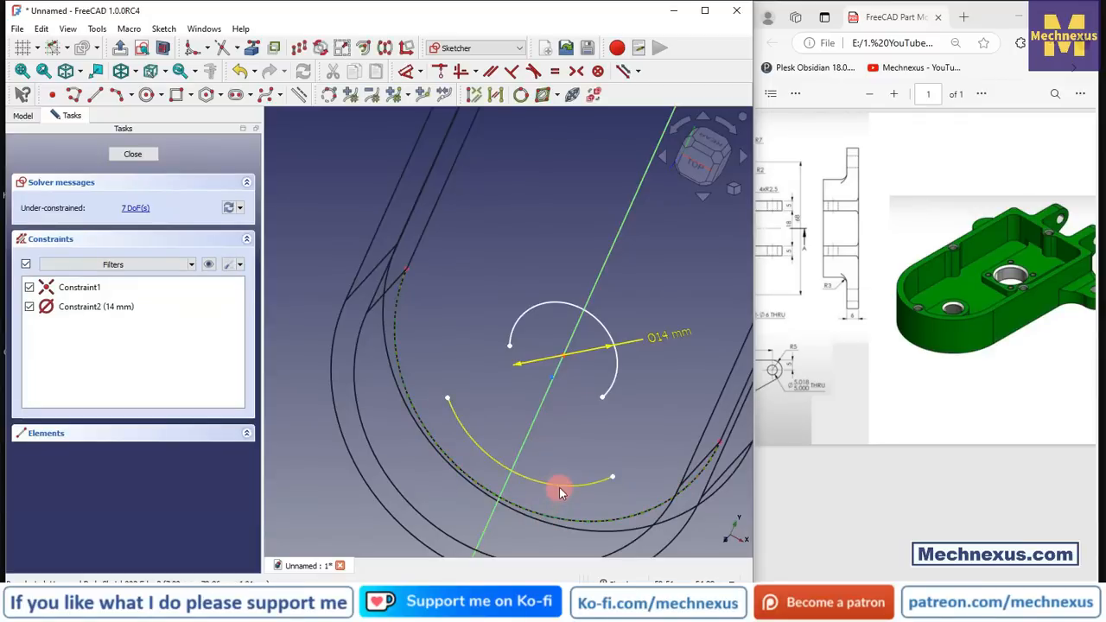
left_click(559, 487)
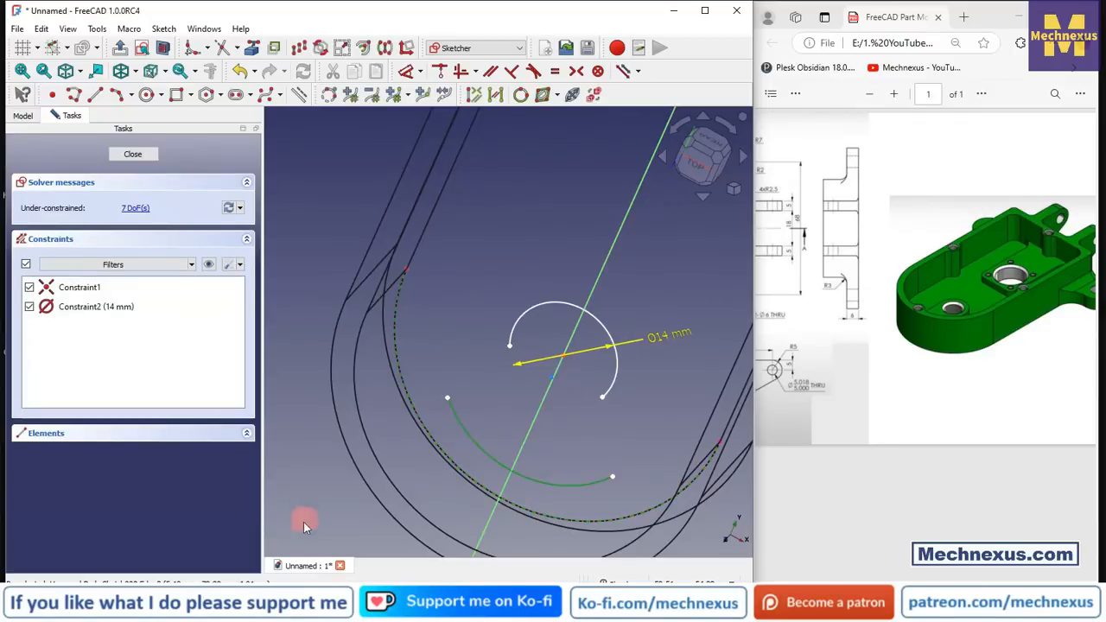
left_click(558, 72)
scroll(516, 279, "down", 1)
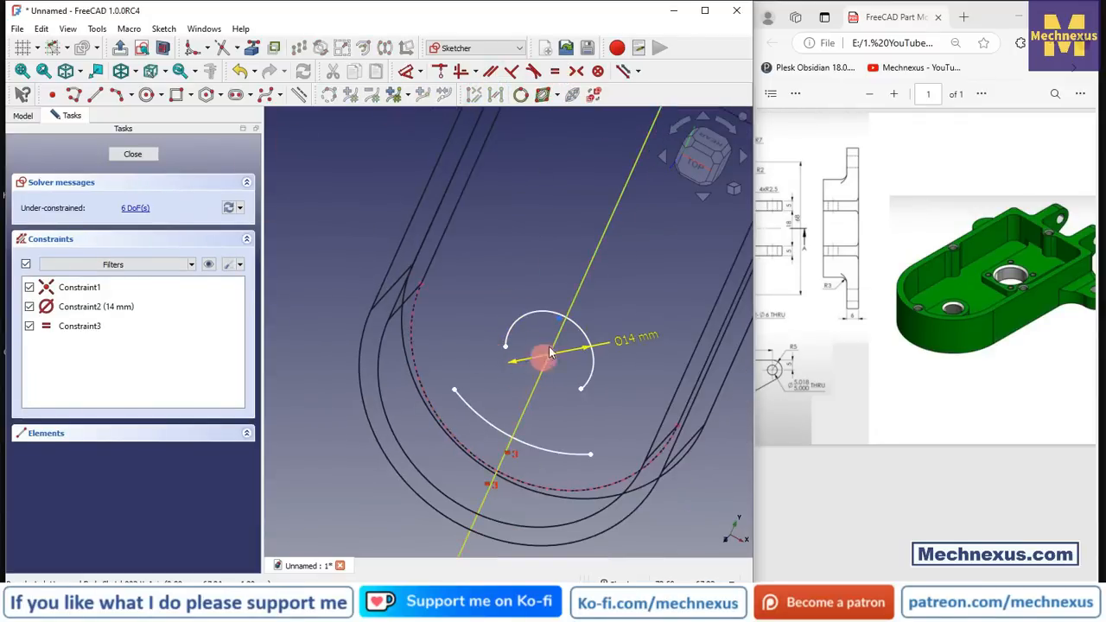
- Make the lower arc's centre coincident with the 14 mm arc's centre so it follows the cavity's rounded end
left_click(563, 317)
scroll(526, 361, "up", 2)
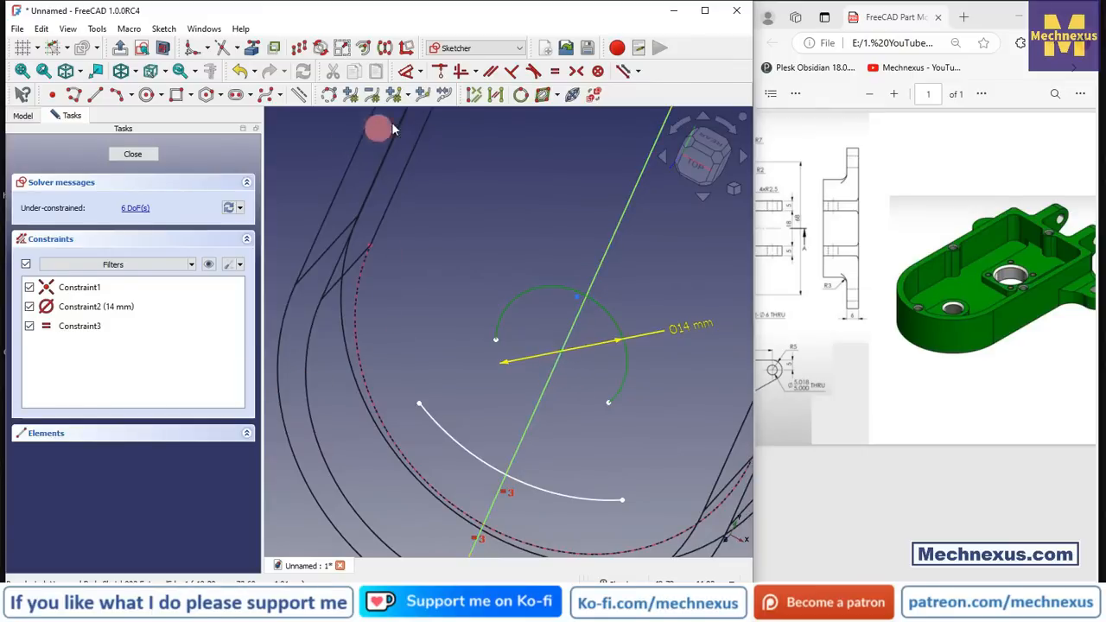
left_click(440, 71)
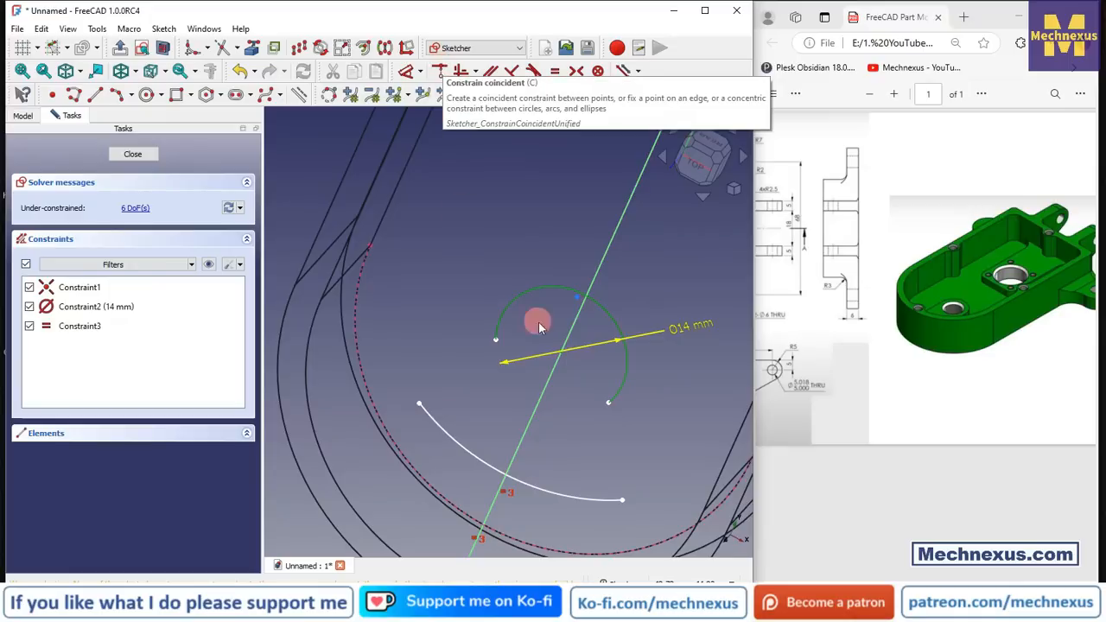
left_click(487, 407)
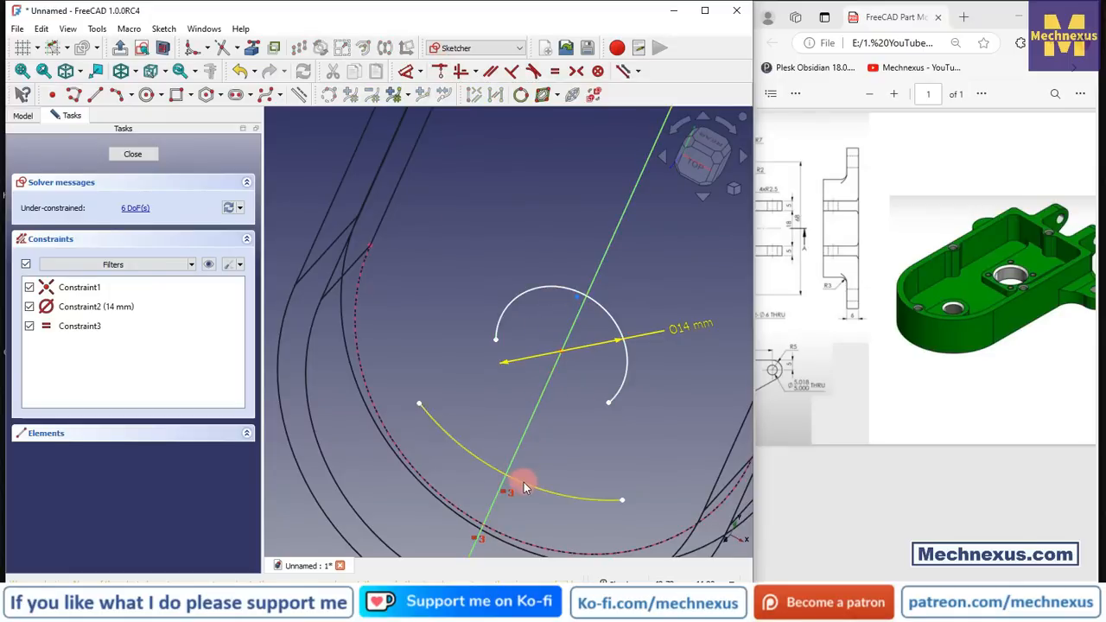
mouse_move(524, 482)
left_mouse_down()
mouse_move(517, 501)
mouse_move(522, 486)
left_mouse_up()
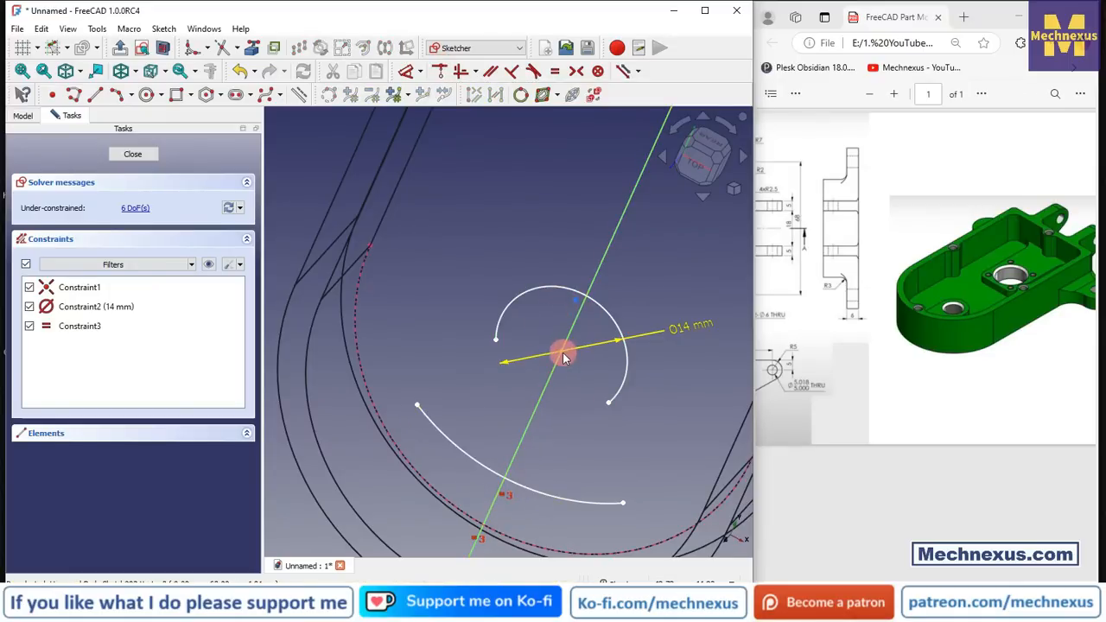
left_click(574, 302)
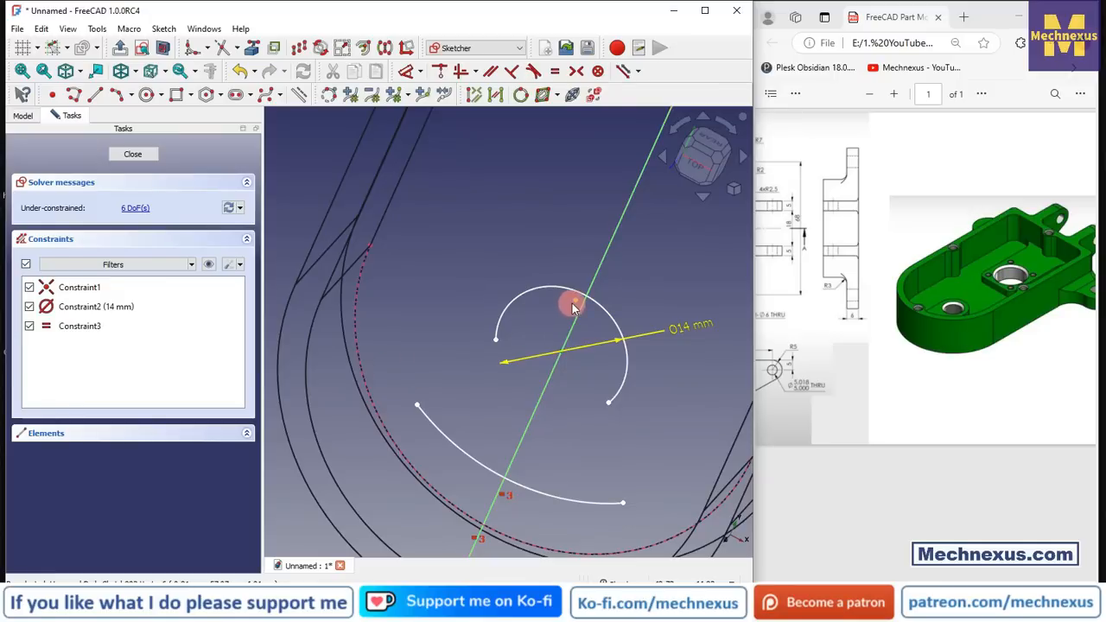
left_click(440, 71)
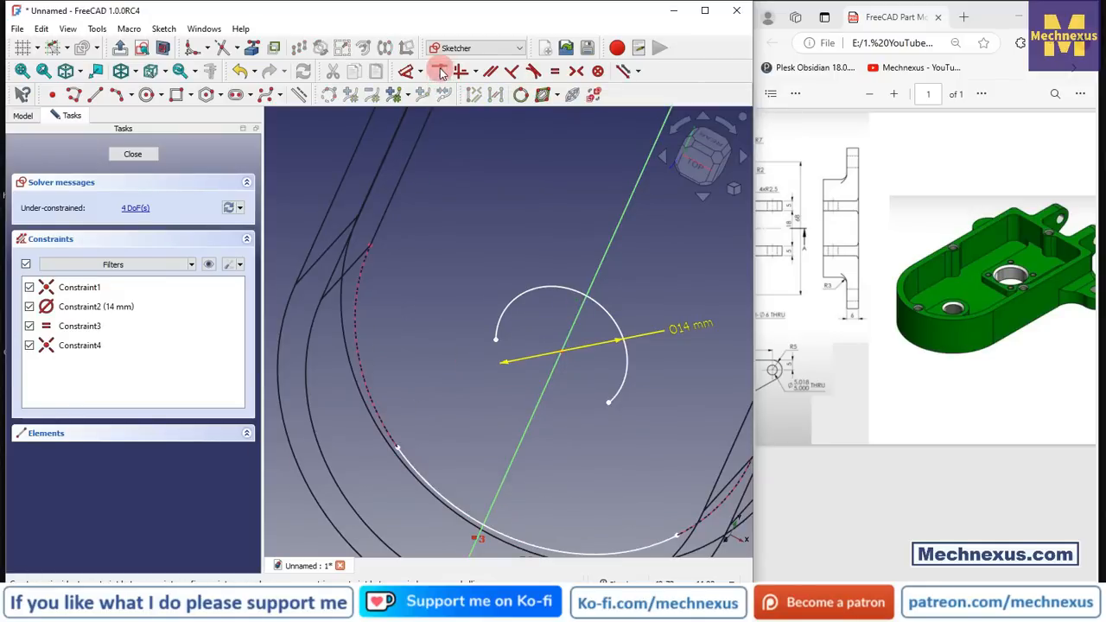
- Shorten the lower arc by moving its end points along the cavity wall, one on each side of the vertical axis
mouse_move(451, 321)
left_mouse_down()
mouse_move(432, 321)
mouse_move(547, 344)
mouse_move(452, 353)
mouse_move(457, 338)
mouse_move(440, 374)
left_mouse_up()
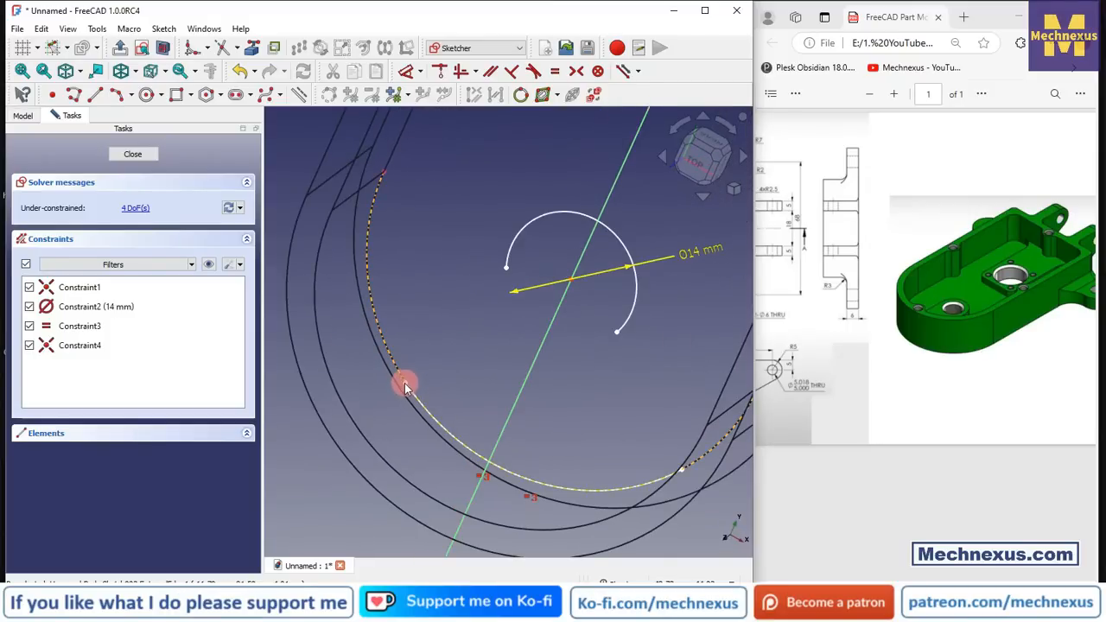
mouse_move(432, 403)
left_mouse_down()
mouse_move(506, 383)
mouse_move(566, 343)
left_mouse_up()
middle_click_drag(566, 343, 537, 396)
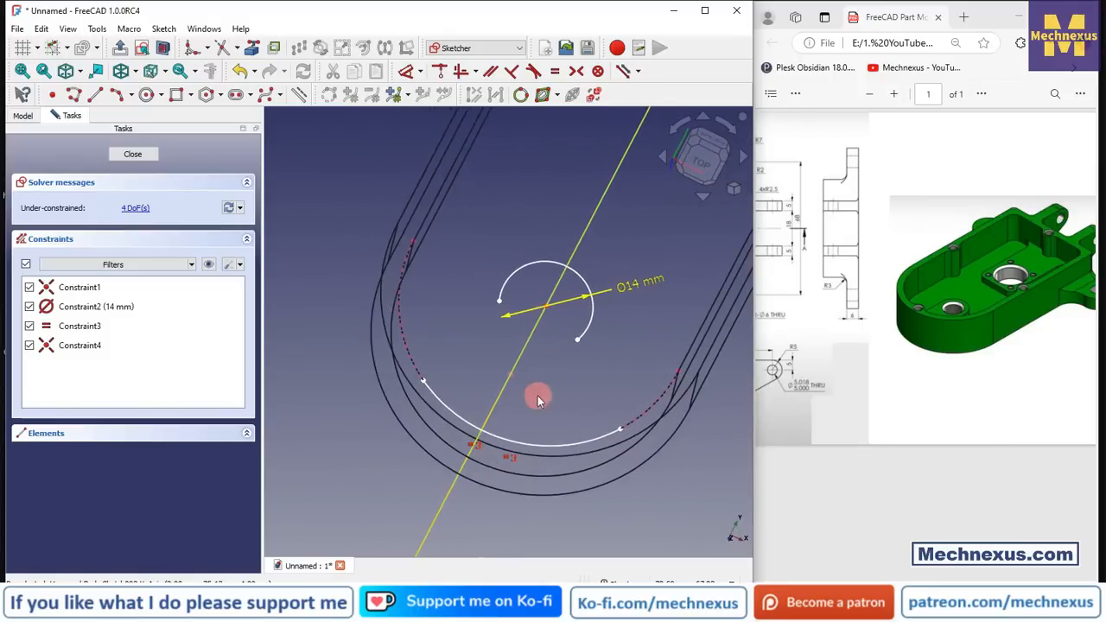
left_click(707, 168)
scroll(559, 434, "up", 2)
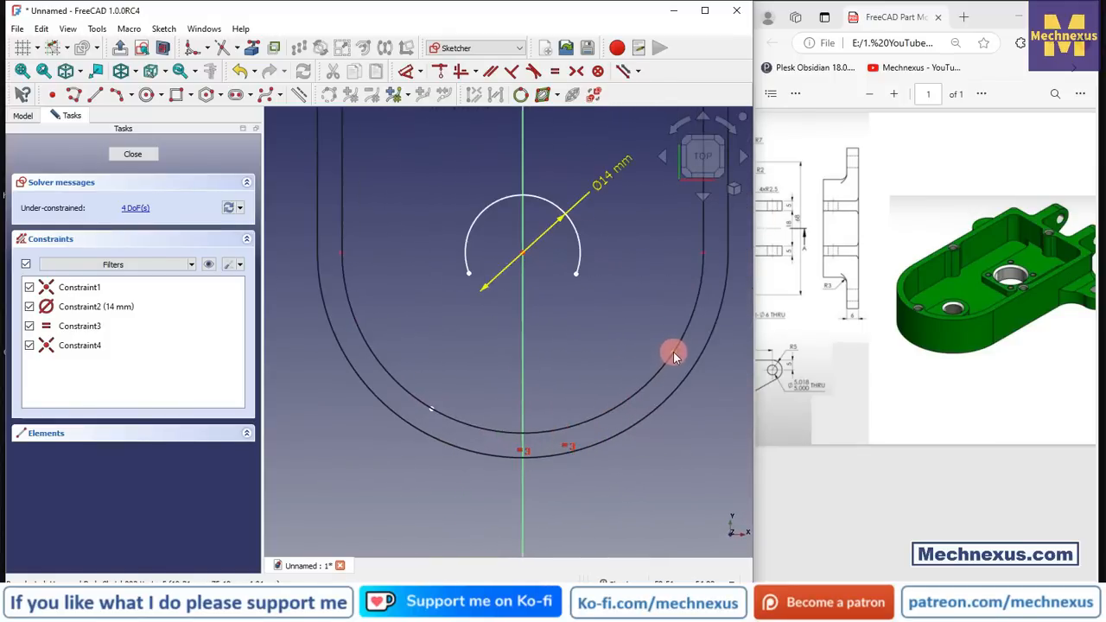
left_click(613, 409)
left_click(471, 425)
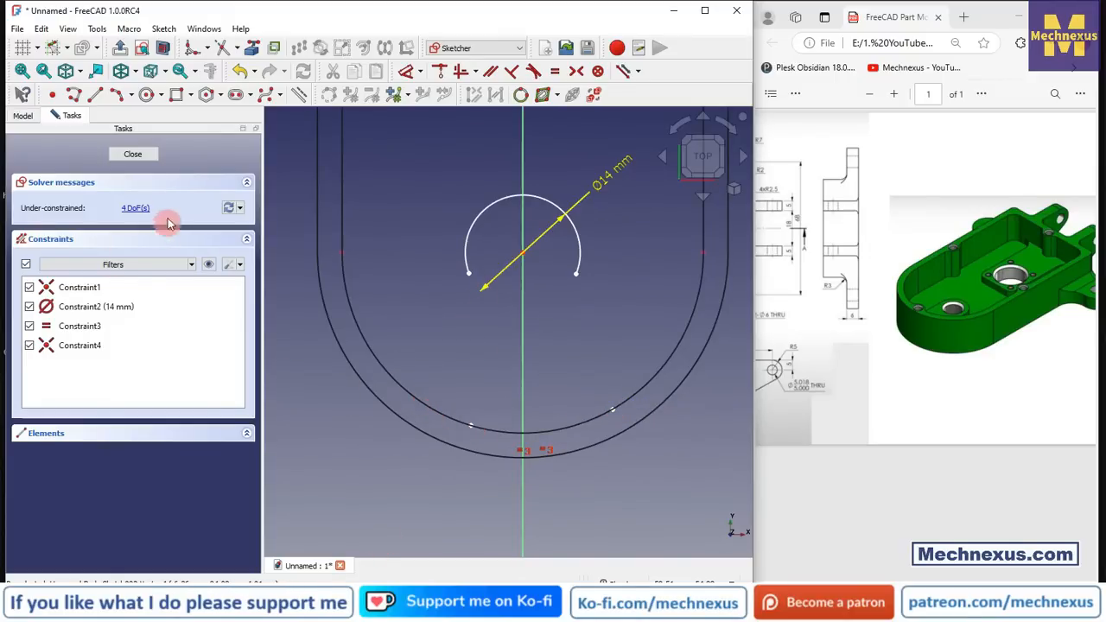
- Connect the ends of the two arcs with a line on each side and constrain the slanted line to be vertical
left_click(96, 95)
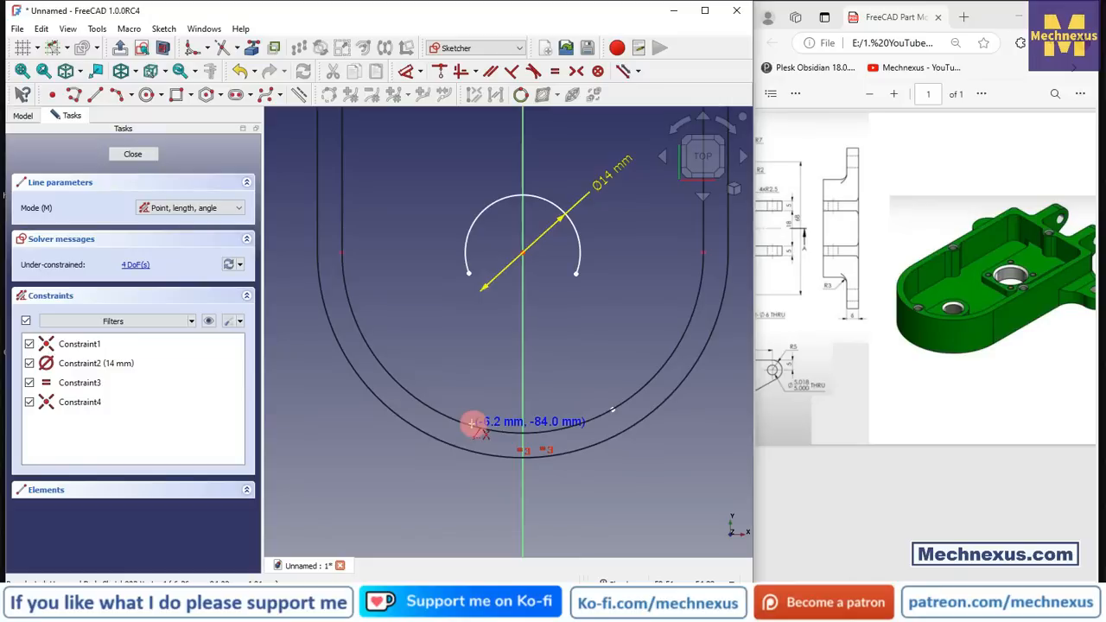
left_click(469, 424)
left_click(468, 275)
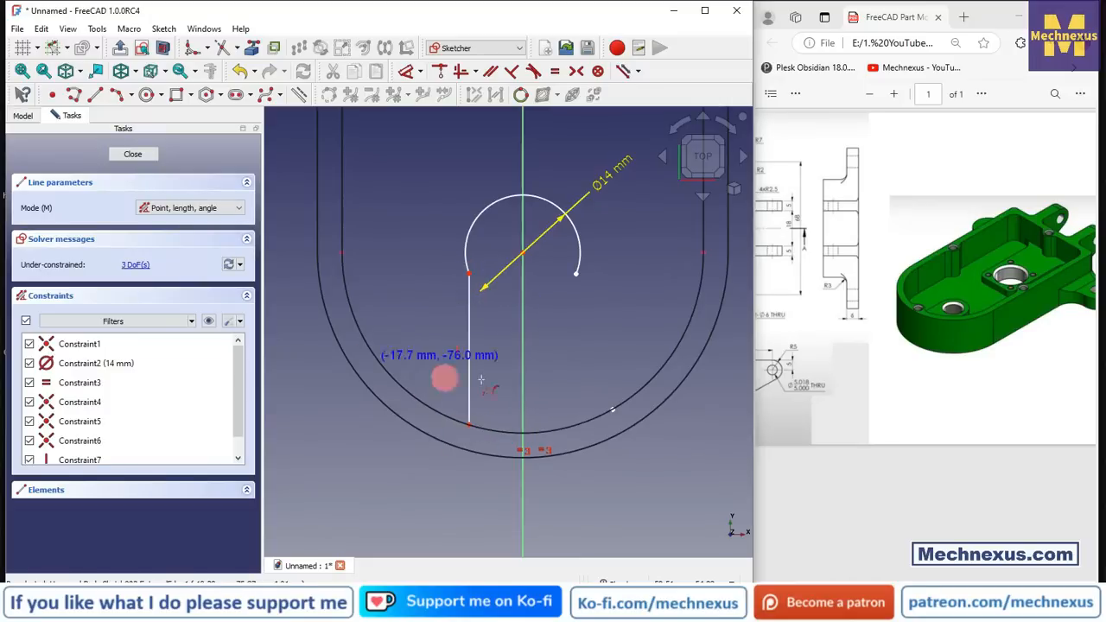
left_click(612, 409)
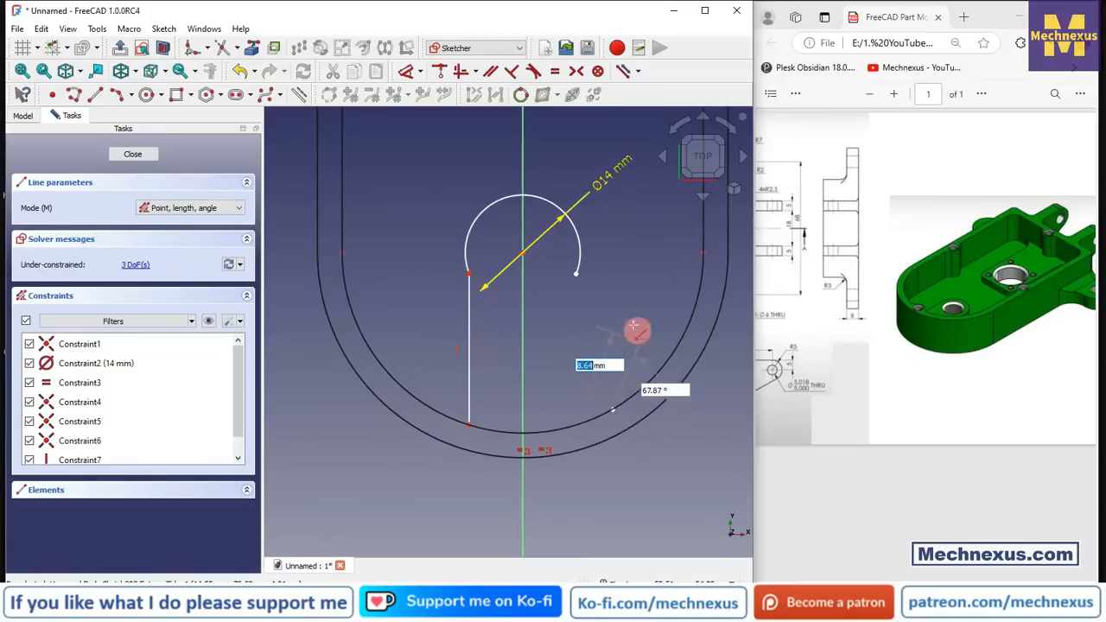
left_click(577, 275)
right_click(543, 346)
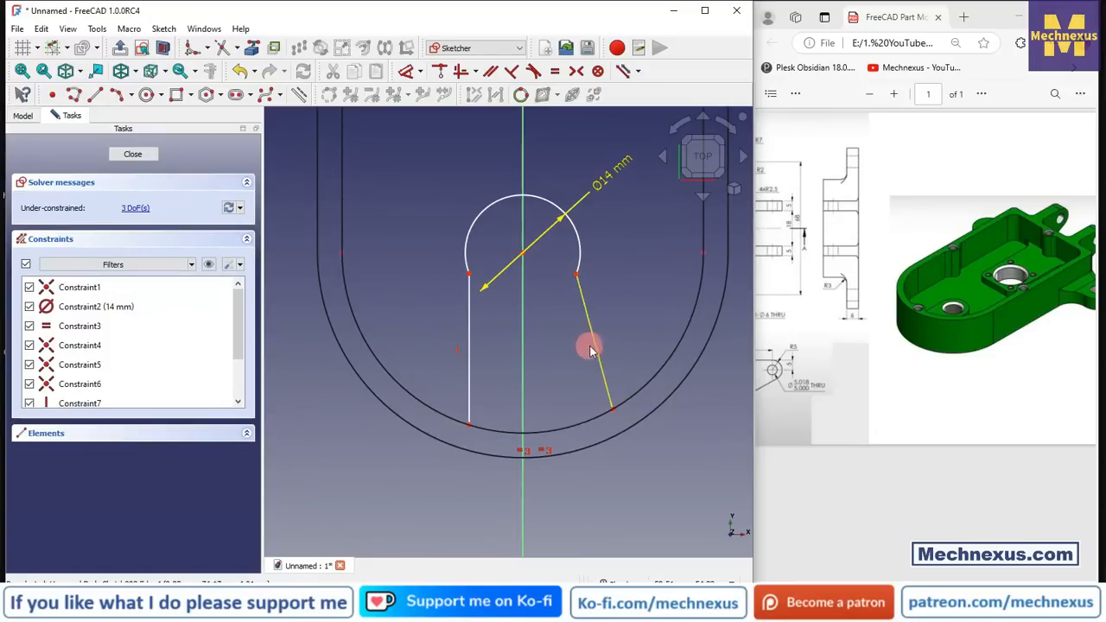
left_click(594, 347)
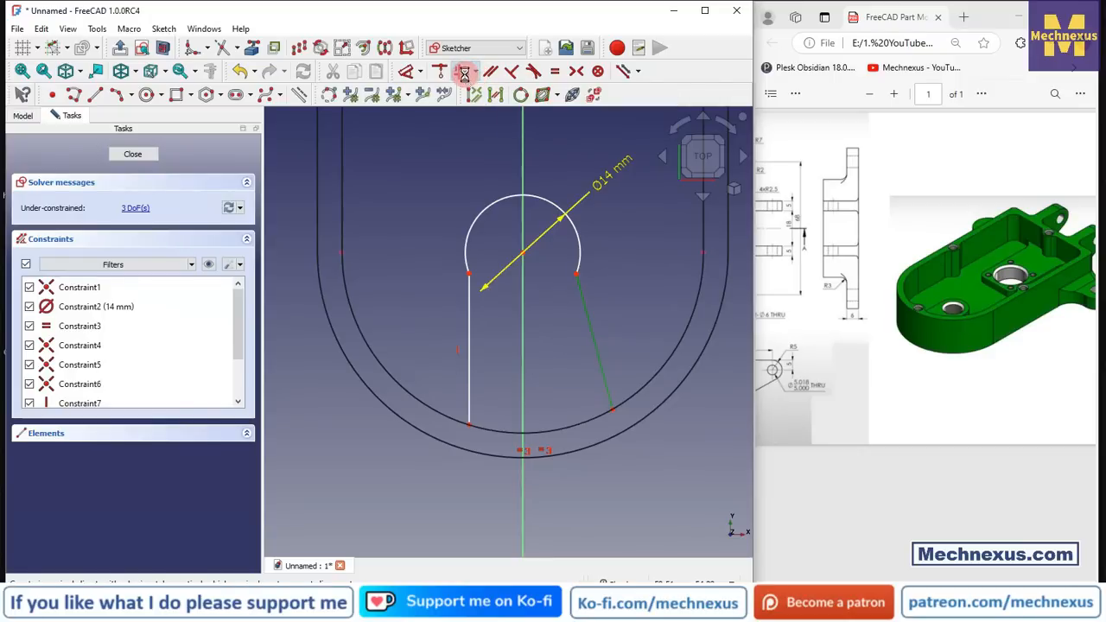
left_click(460, 71)
- Make both vertical lines tangent to the 14 mm arc and close the boss sketch
left_click(470, 306)
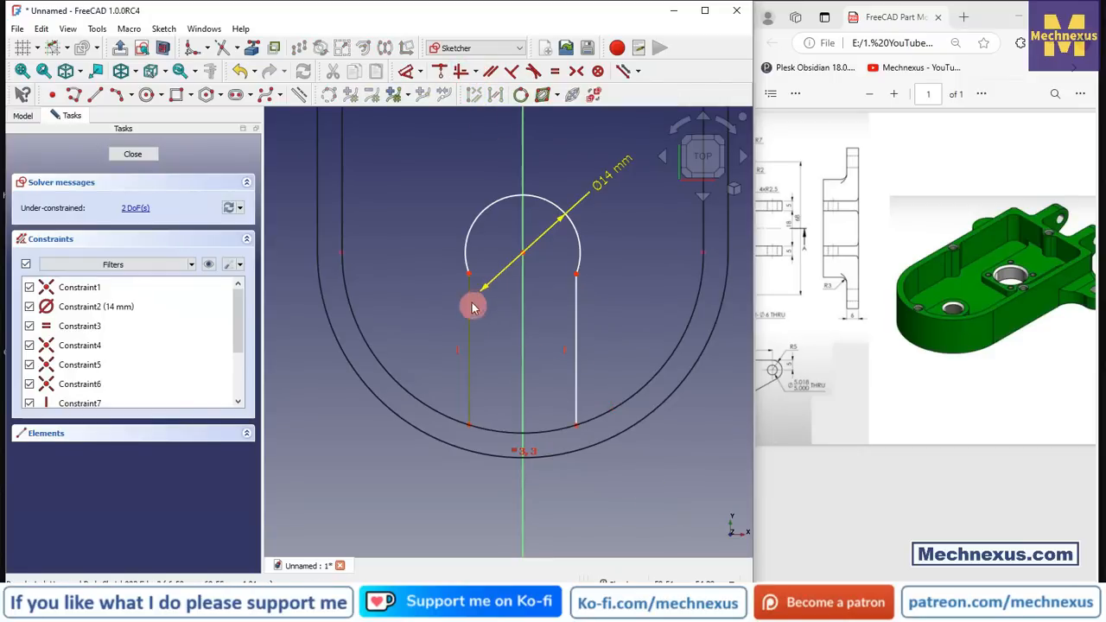
left_click(467, 253)
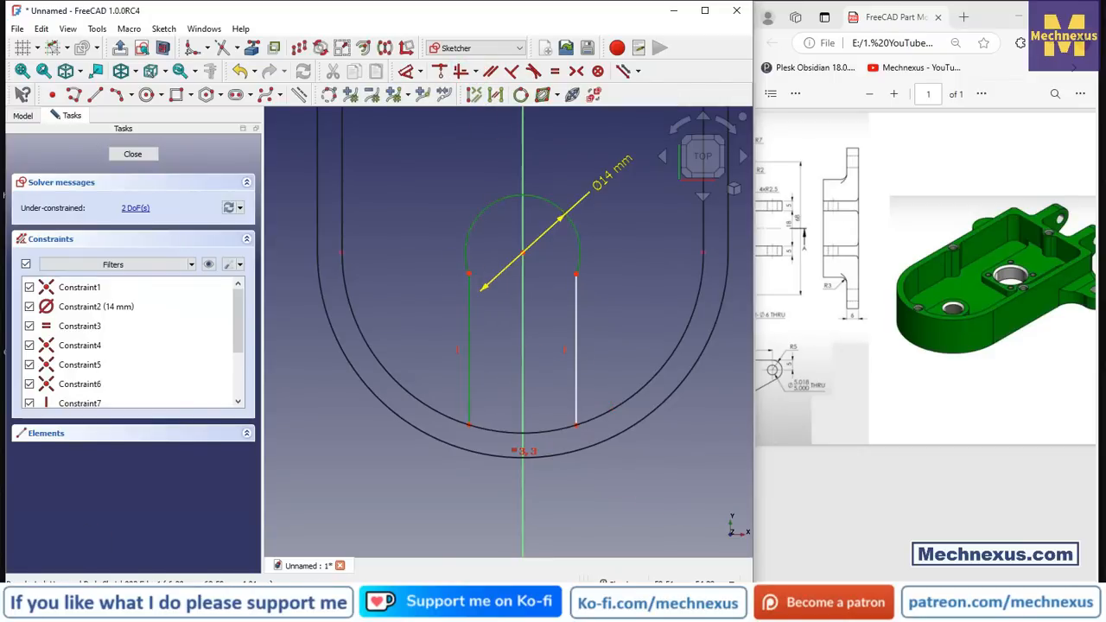
left_click(533, 70)
left_click(577, 300)
left_click(576, 250)
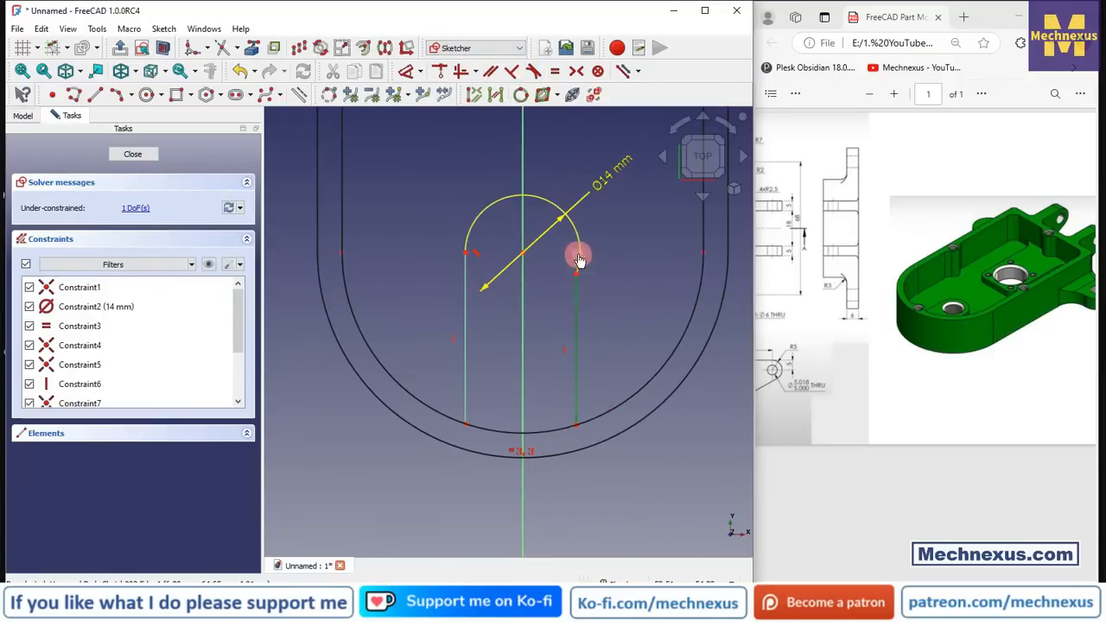
left_click(534, 71)
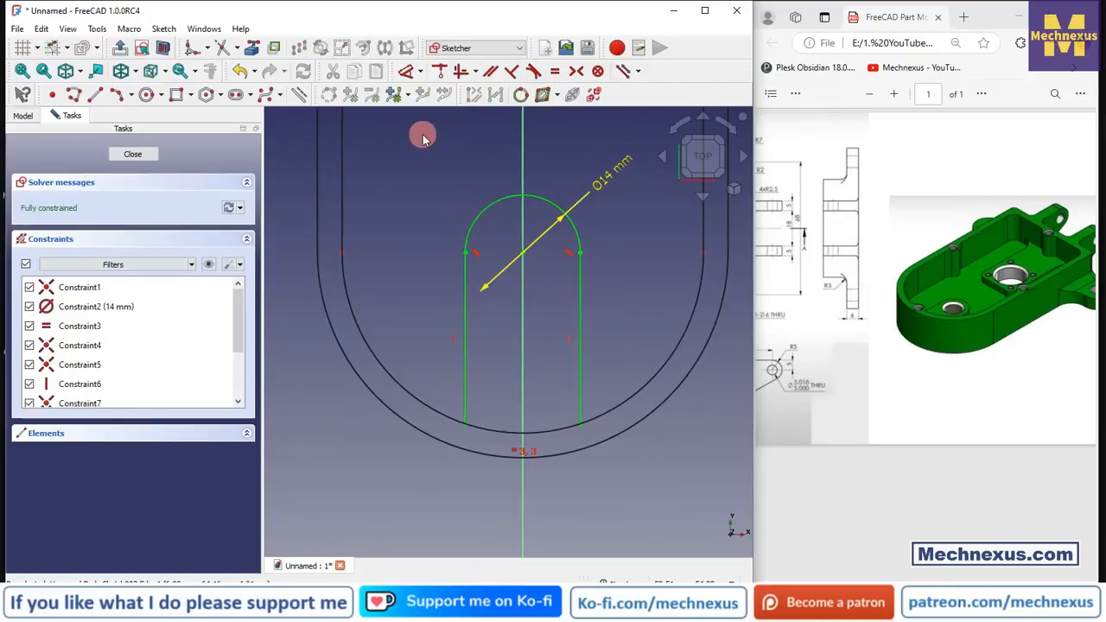
left_click(134, 155)
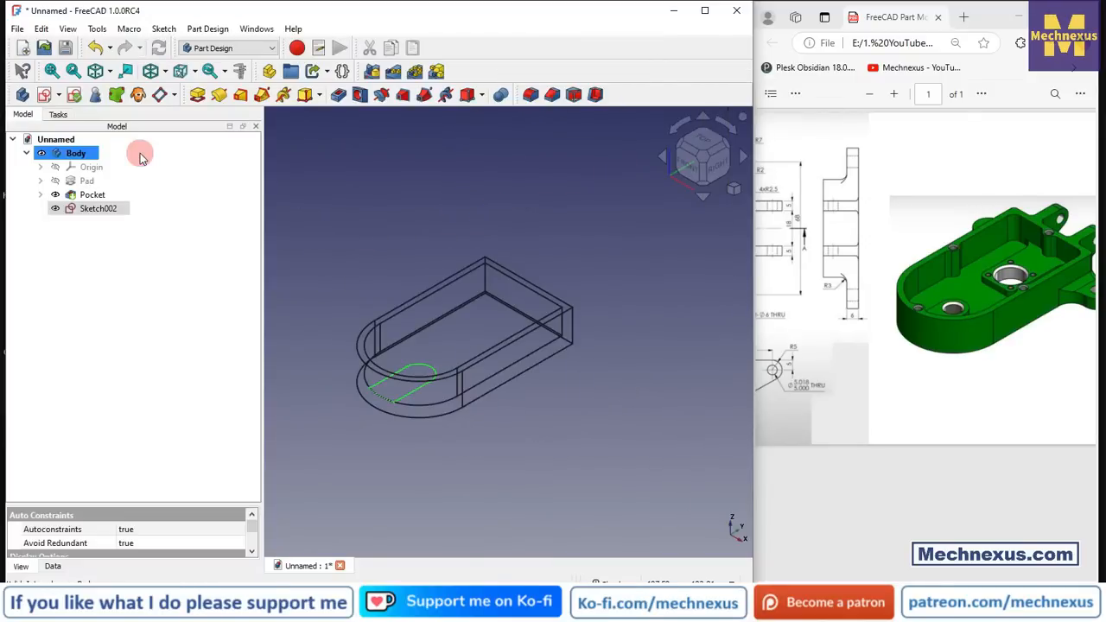
- Set the model's display style to Flat lines and turn the part to look into the cavity
left_click(597, 418)
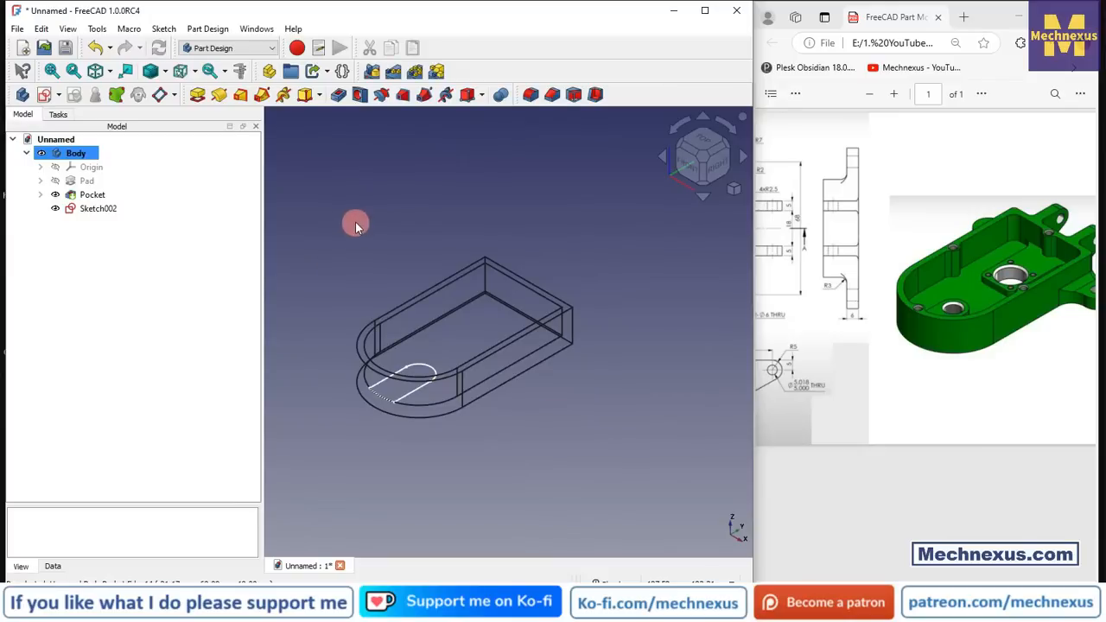
left_click(170, 75)
left_click(192, 182)
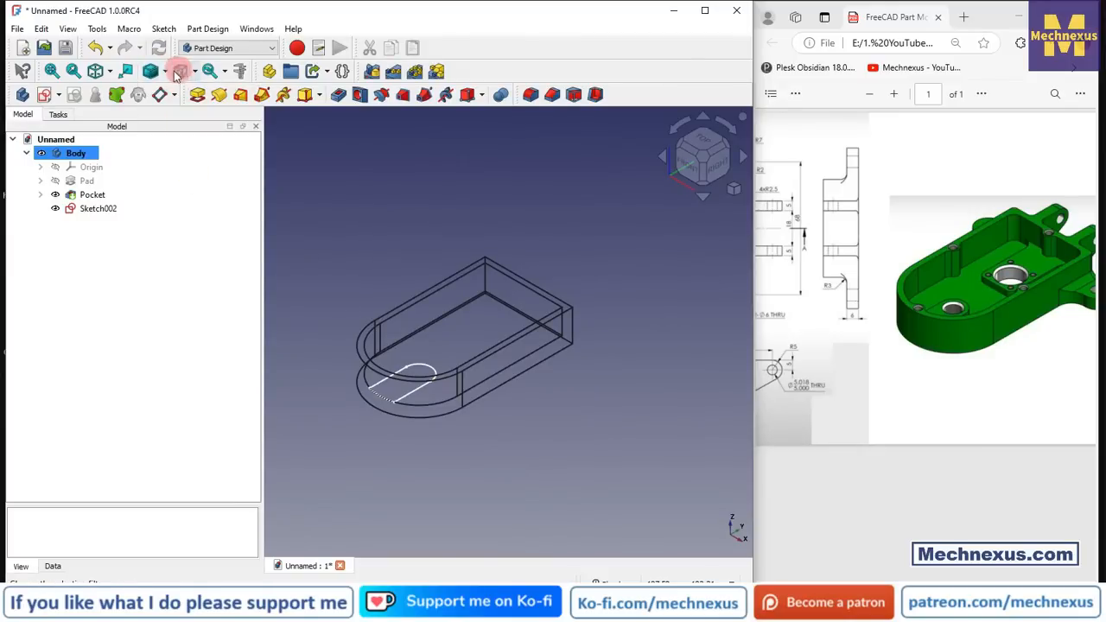
left_click(171, 75)
left_click(178, 168)
left_click(166, 72)
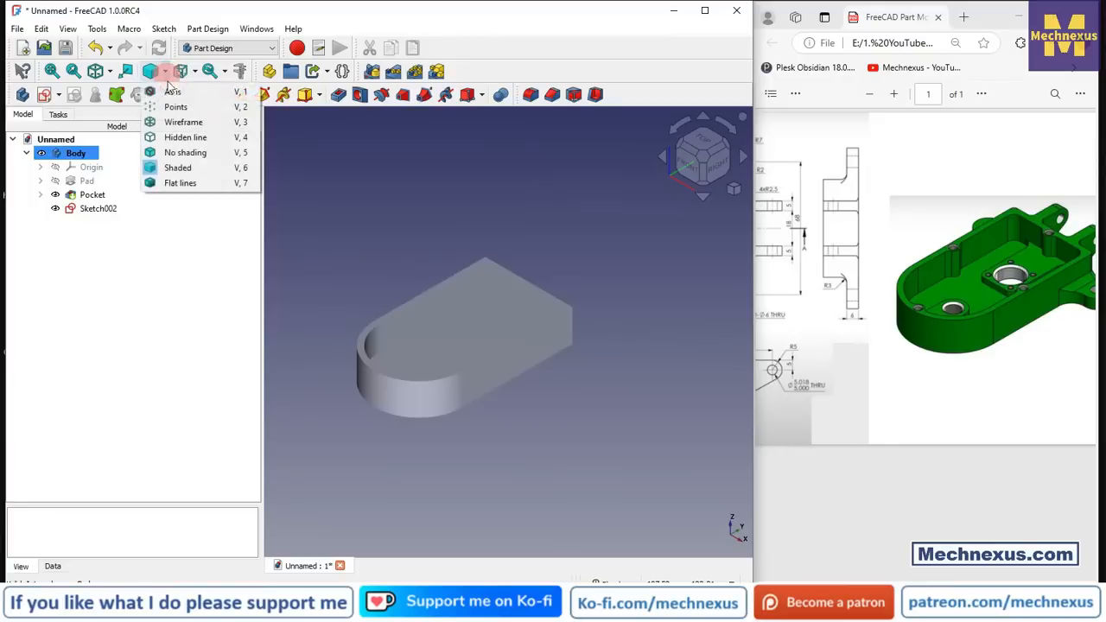
left_click(177, 184)
scroll(448, 369, "up", 3)
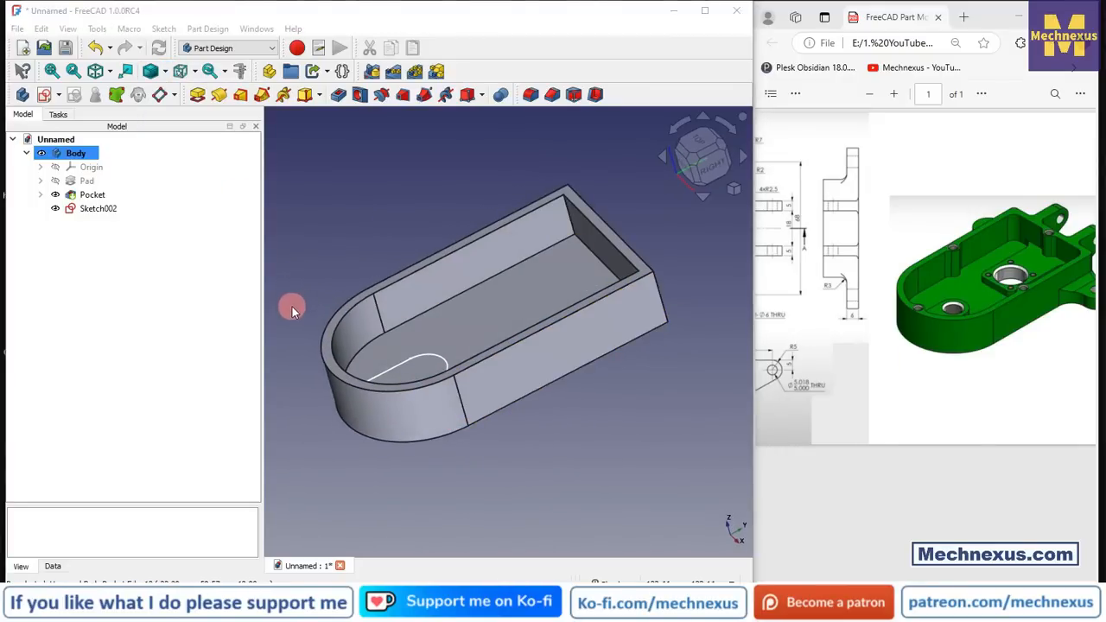
- Check the section view in the reference drawing and pad the boss sketch by 3 mm
left_click_drag(947, 579, 812, 579)
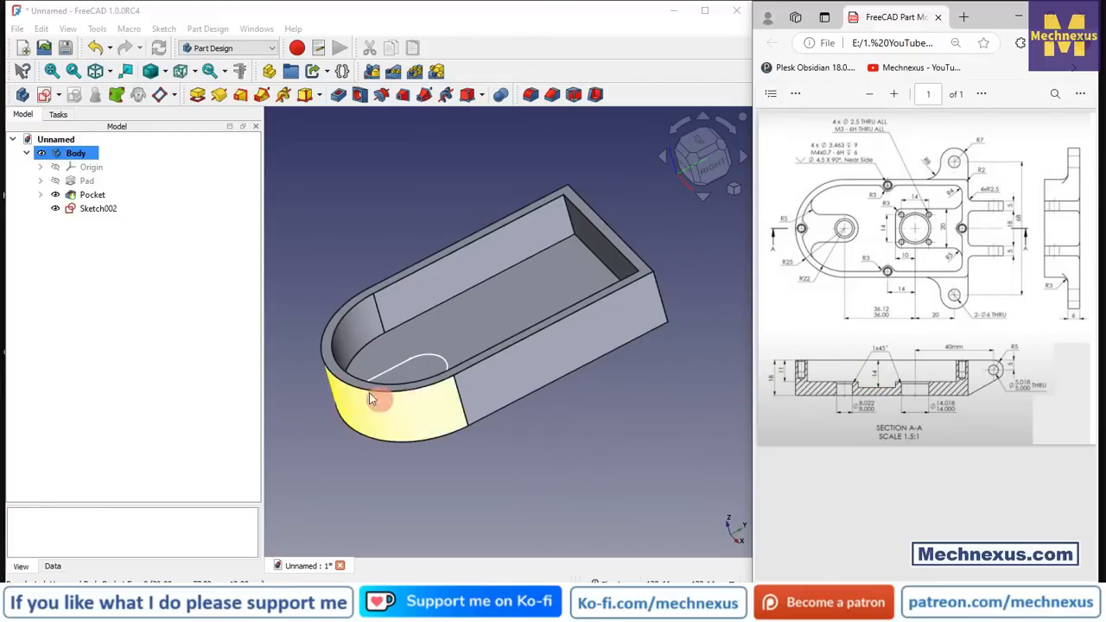
left_click(91, 208)
left_click(197, 94)
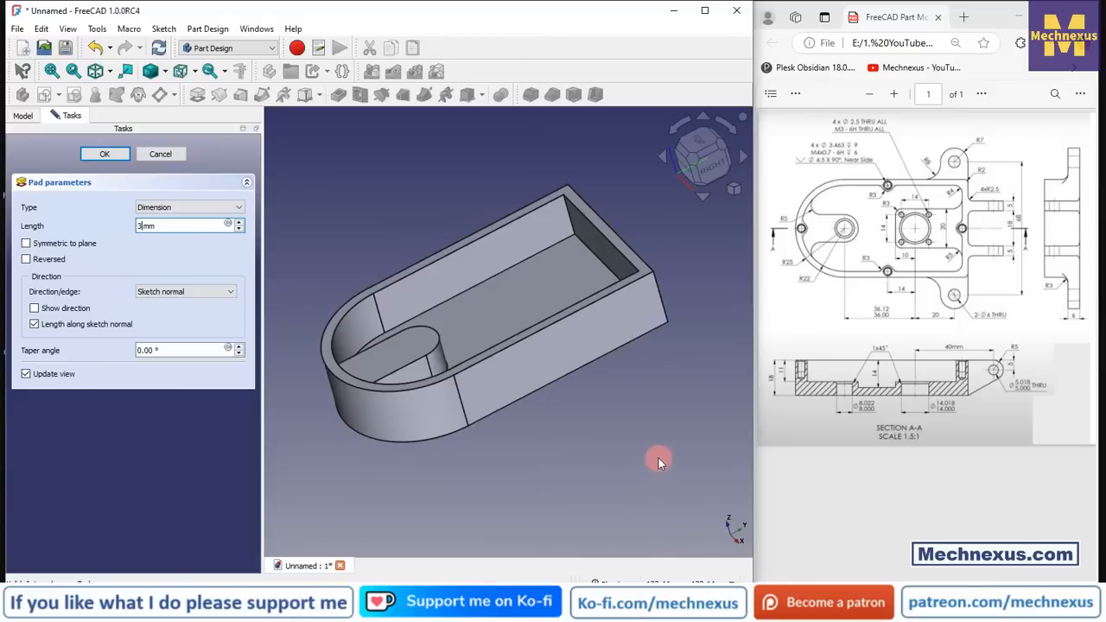
type("3")
left_click(108, 153)
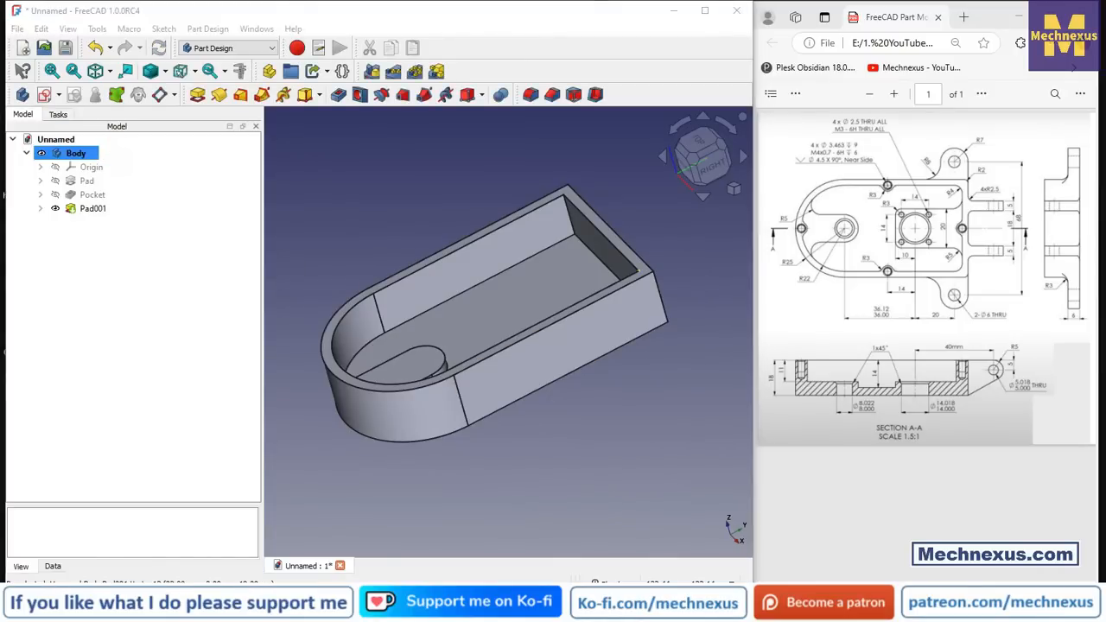
- Check the 3D picture of the part in the reference drawing and start a sketch on the cavity floor
left_click(948, 389)
left_click_drag(859, 579, 1000, 574)
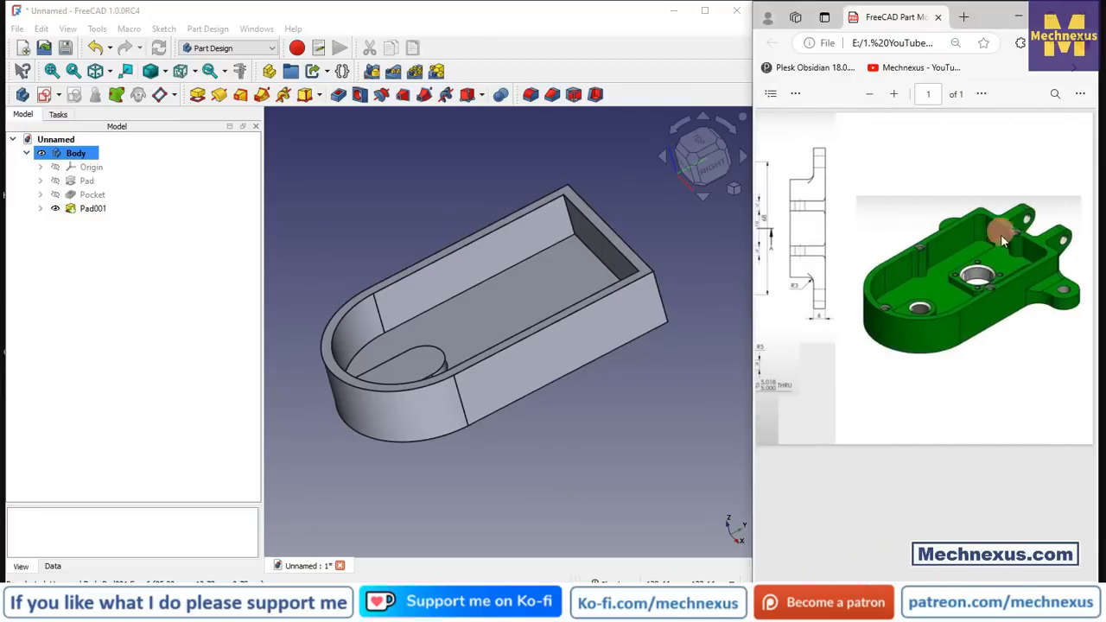
left_click(530, 288)
left_click(44, 95)
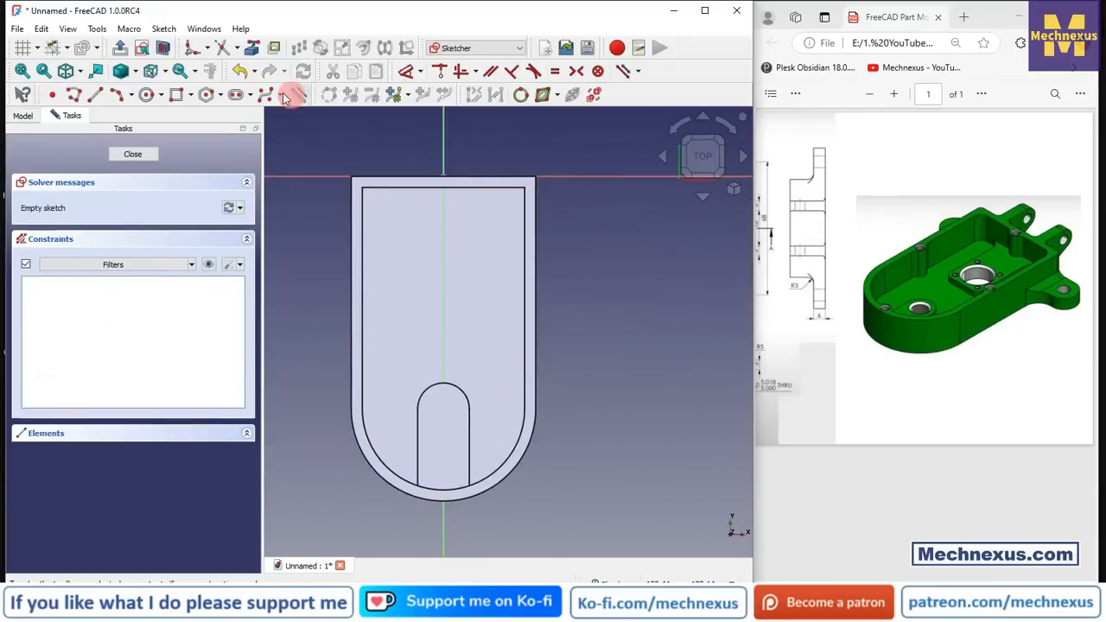
- Set the display style to Wireframe and project the cavity floor's straight end edge into the sketch as external geometry
left_click(250, 47)
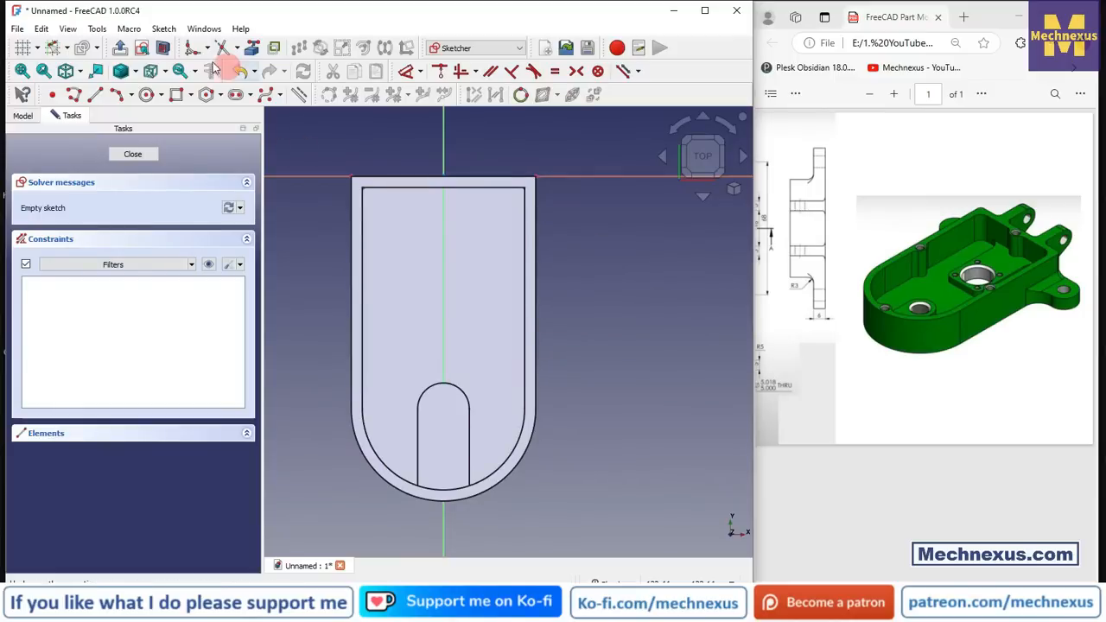
left_click(136, 73)
left_click(149, 121)
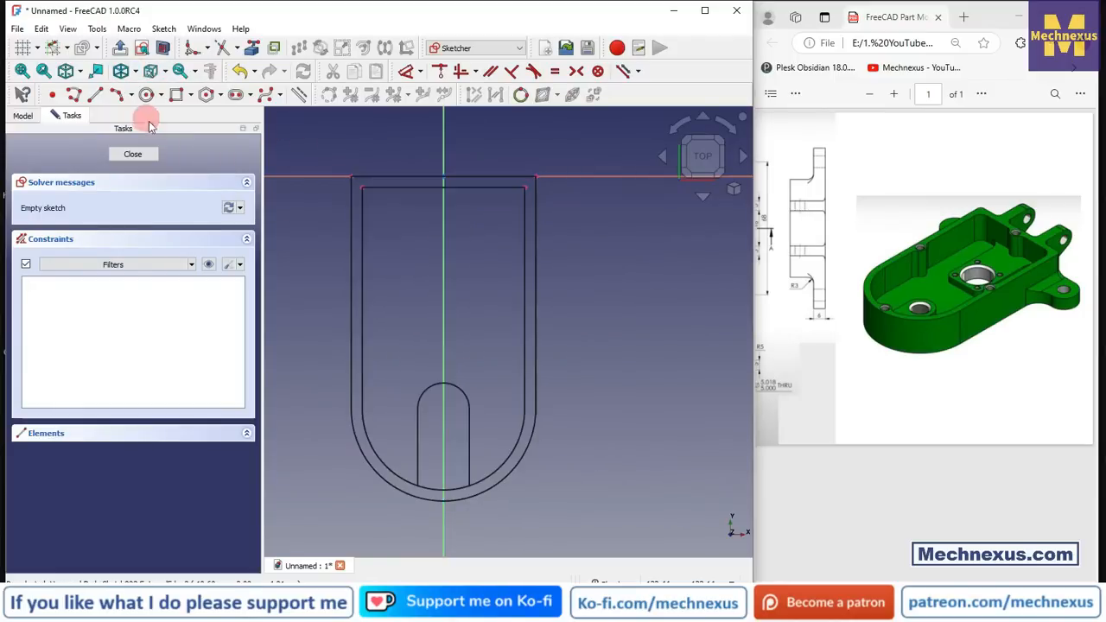
scroll(441, 189, "up", 3)
- Draw a rectangle about 28 by 33 mm across the vertical axis, starting on the cavity's straight end edge
left_click(176, 94)
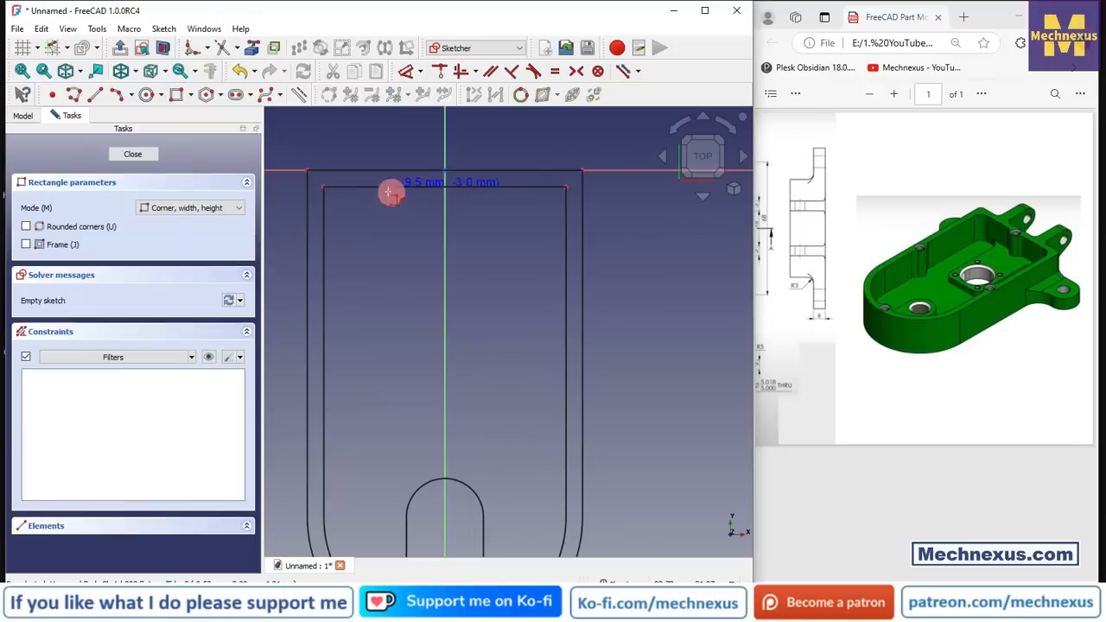
left_click(378, 188)
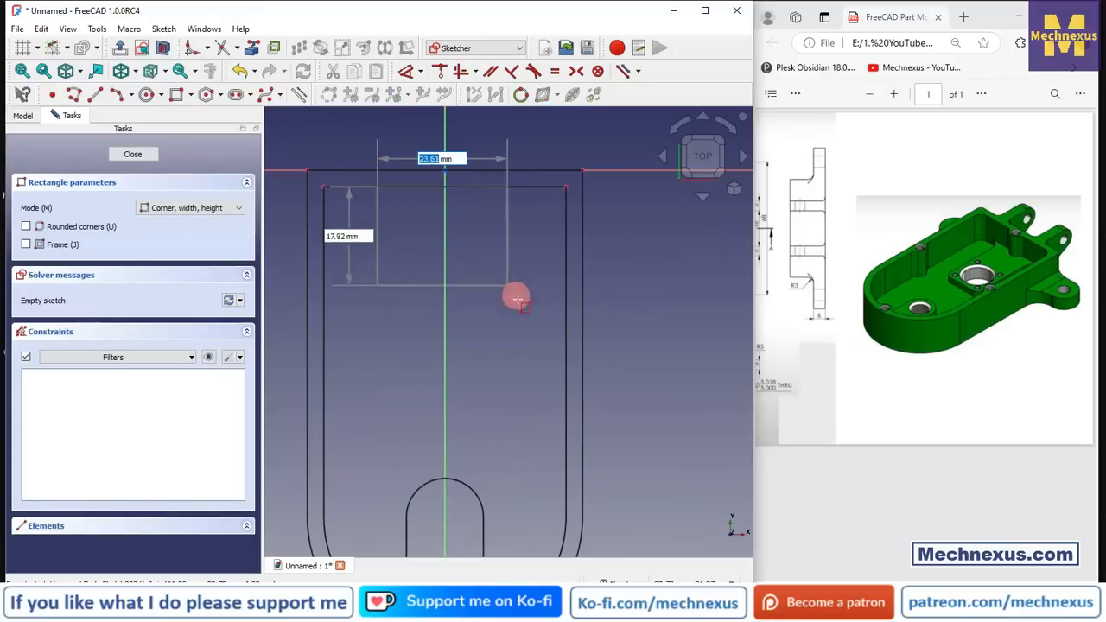
left_click(526, 366)
- Constrain the two rectangle corners on the cavity's end edge to be symmetric about the vertical axis
mouse_move(376, 235)
middle_mouse_down()
mouse_move(420, 285)
mouse_move(412, 249)
mouse_move(413, 271)
middle_mouse_up()
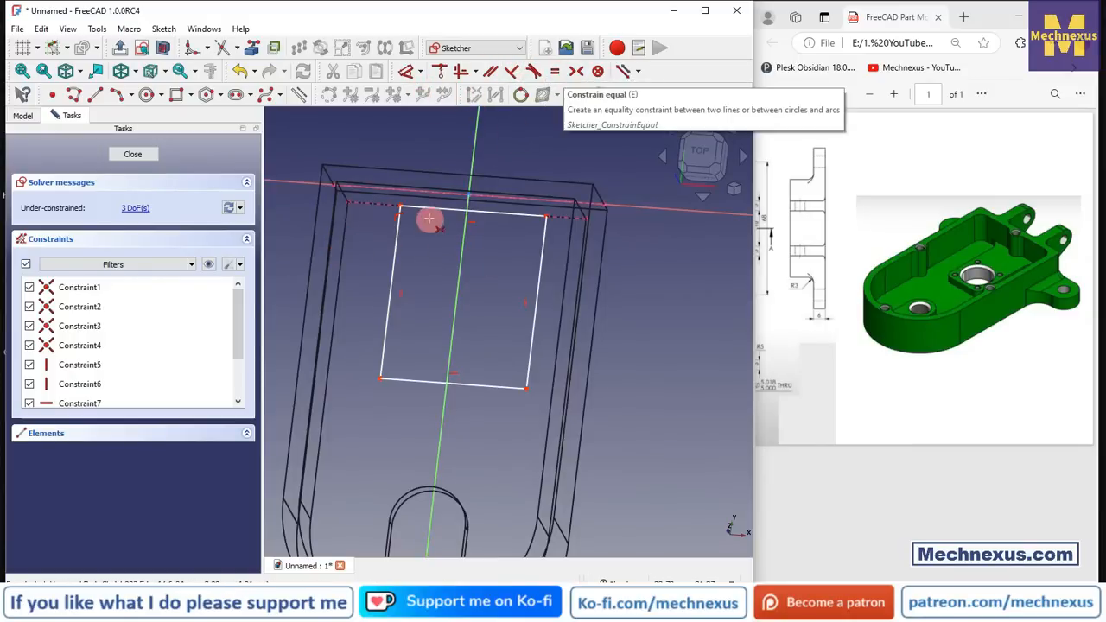
left_click(398, 221)
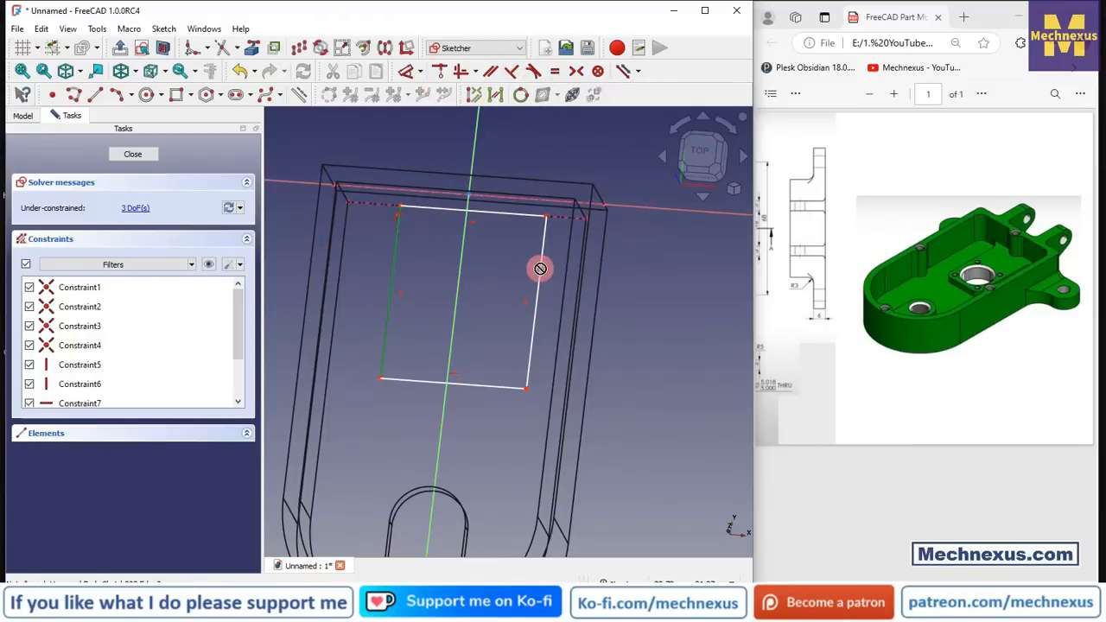
left_click(540, 269)
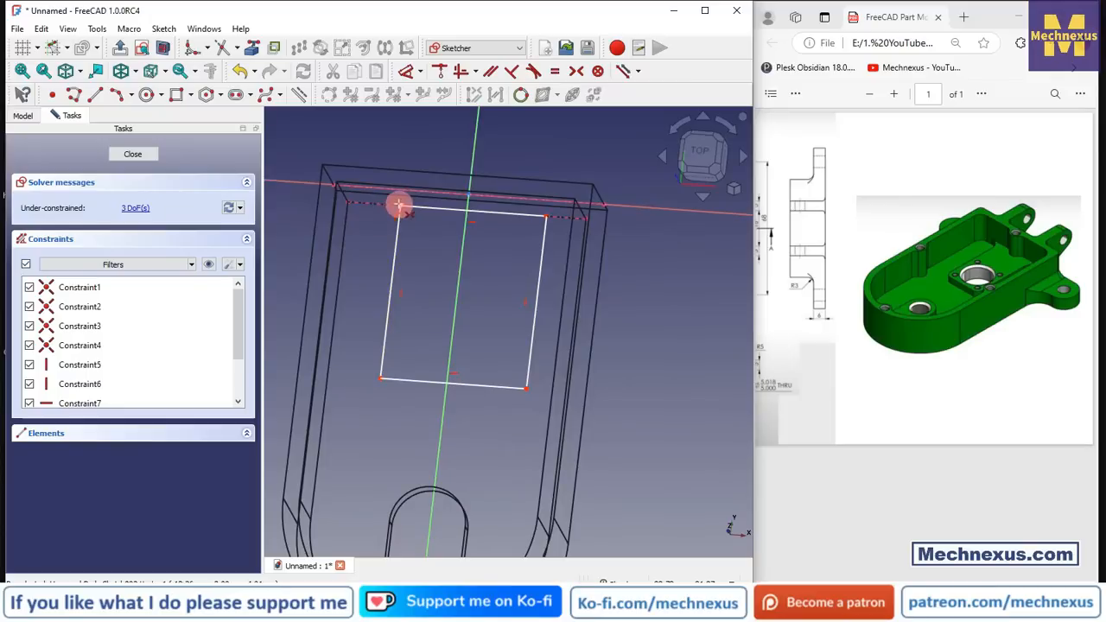
left_click(701, 150)
scroll(400, 180, "up", 4)
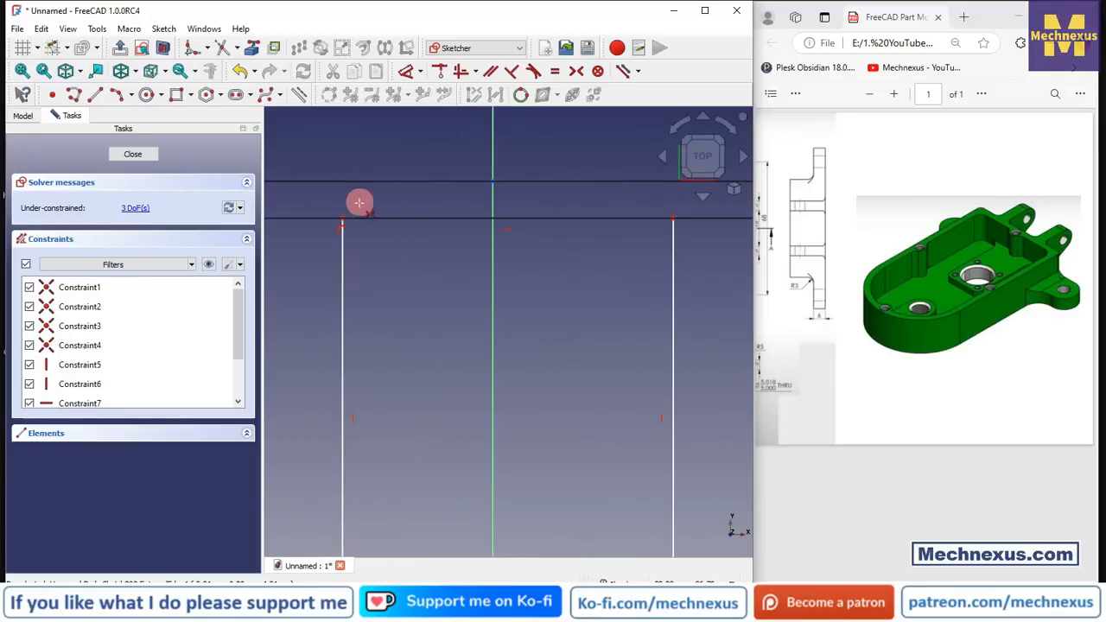
scroll(445, 232, "down", 2)
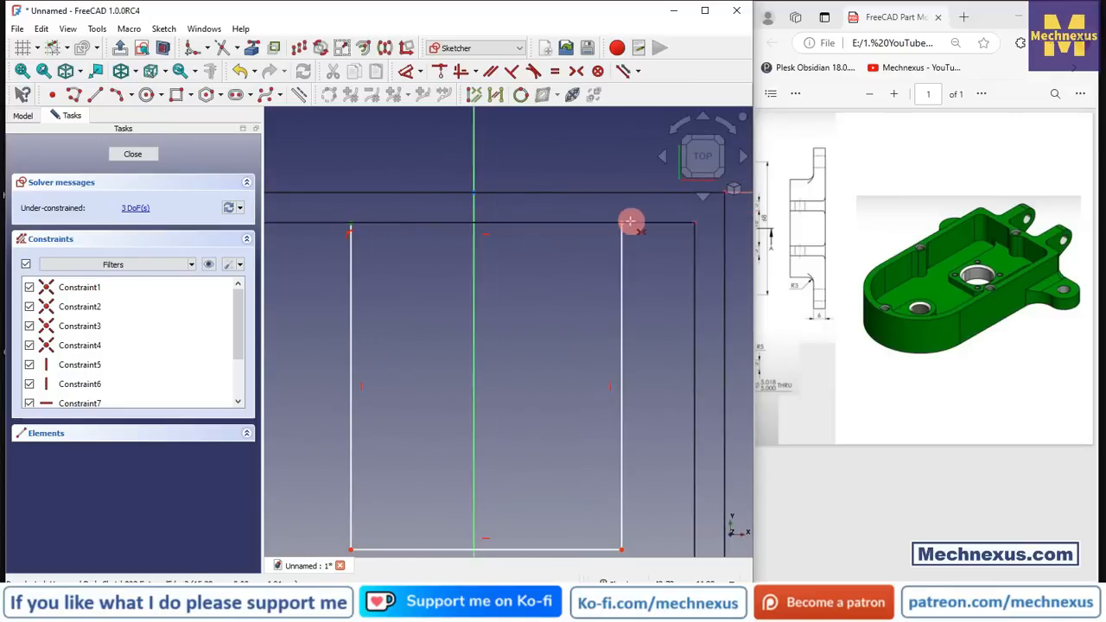
left_click(471, 272)
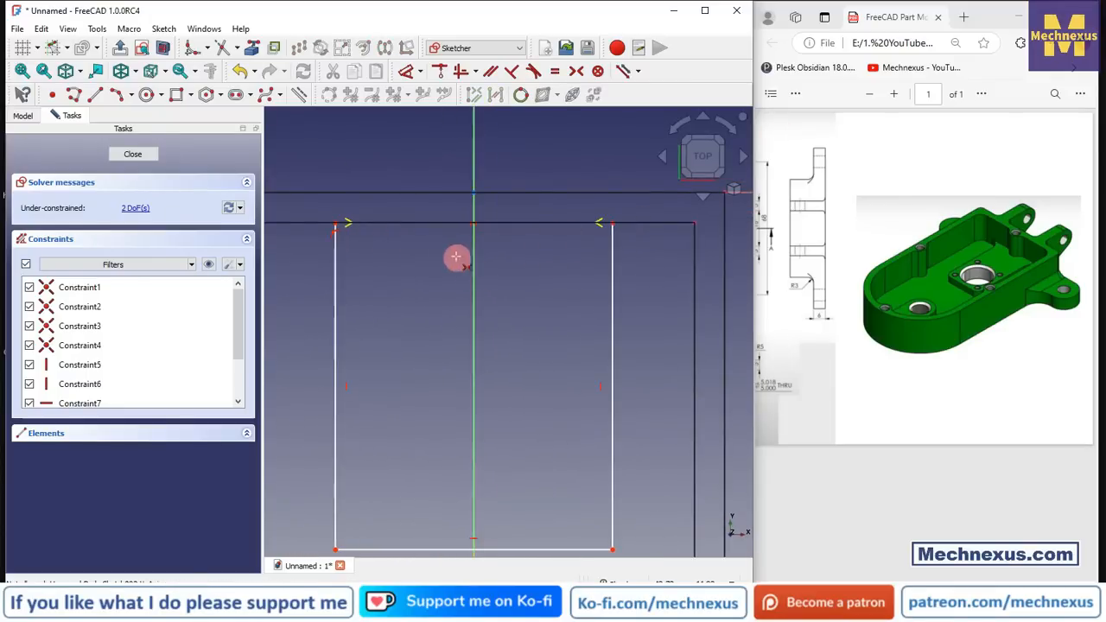
scroll(455, 255, "down", 3)
middle_click_drag(475, 334, 455, 278)
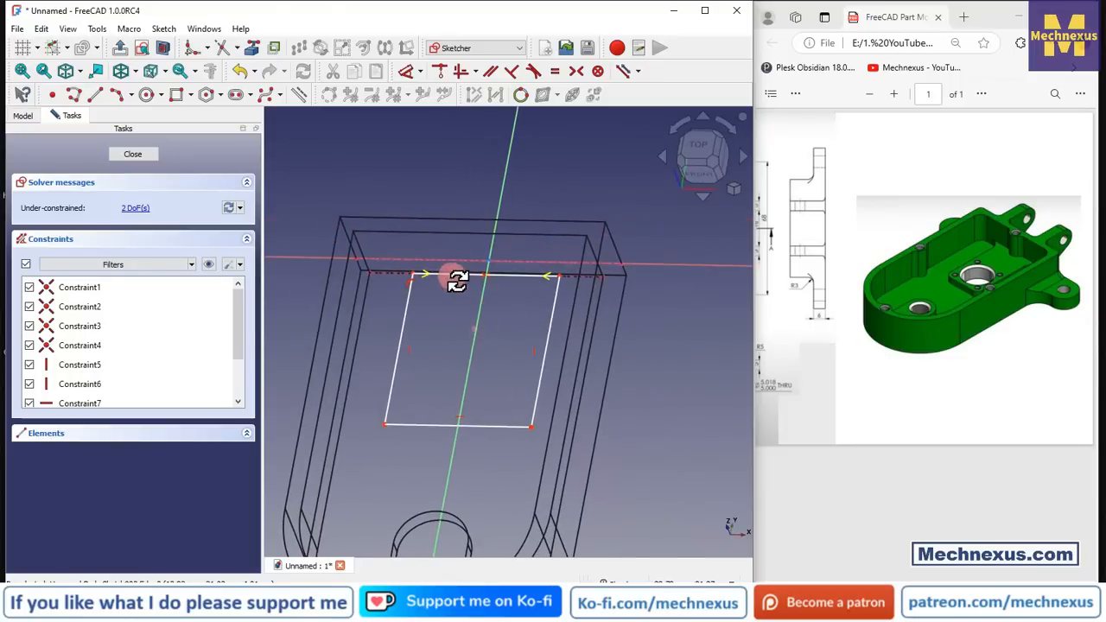
left_click(404, 72)
left_click(506, 274)
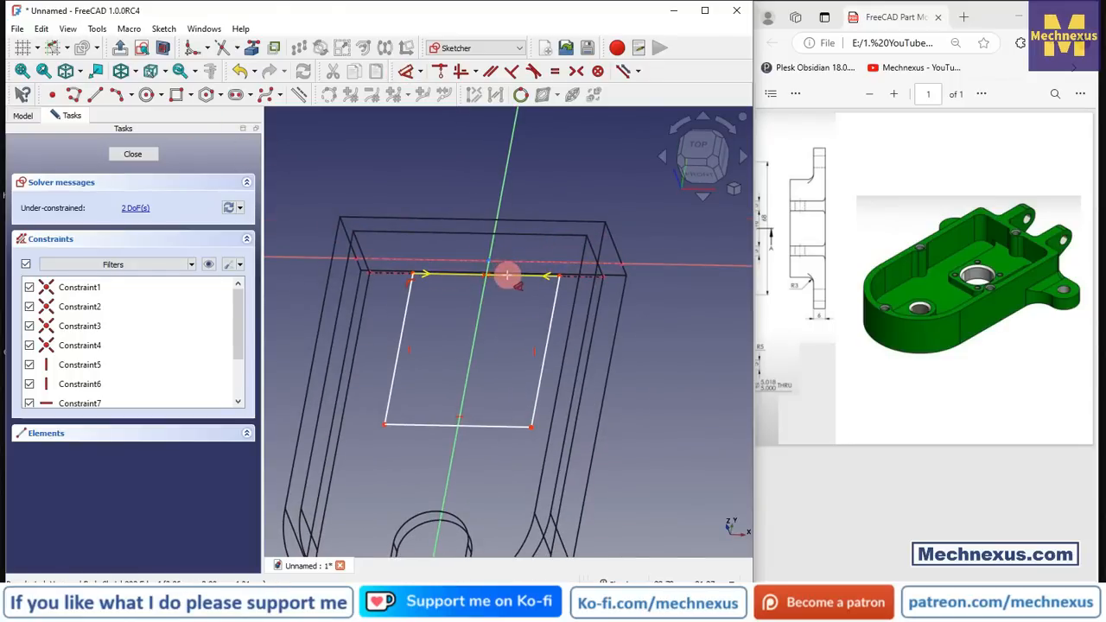
left_click(499, 225)
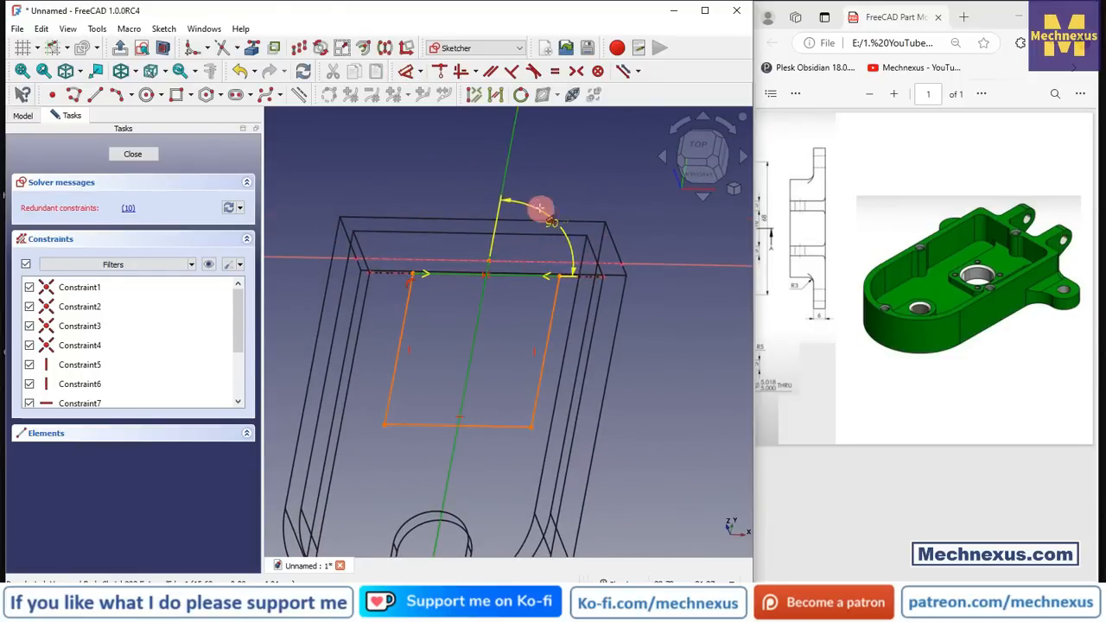
key("Escape")
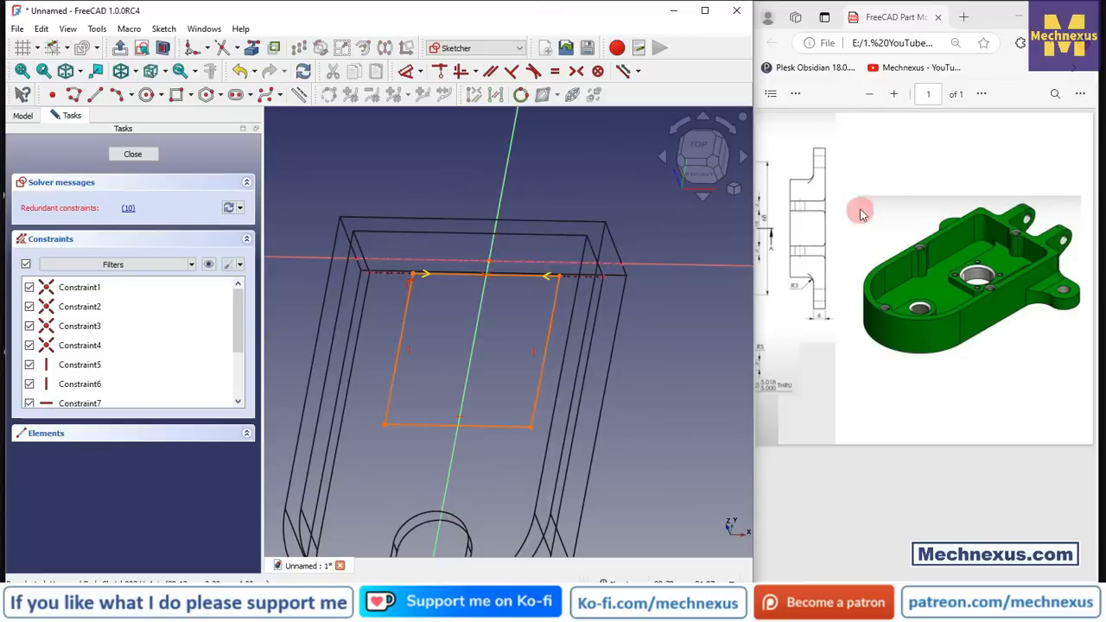
left_click(512, 277)
left_click(416, 92)
- Dimension the rectangle's side along the cavity's end edge to 20 mm
left_click(408, 72)
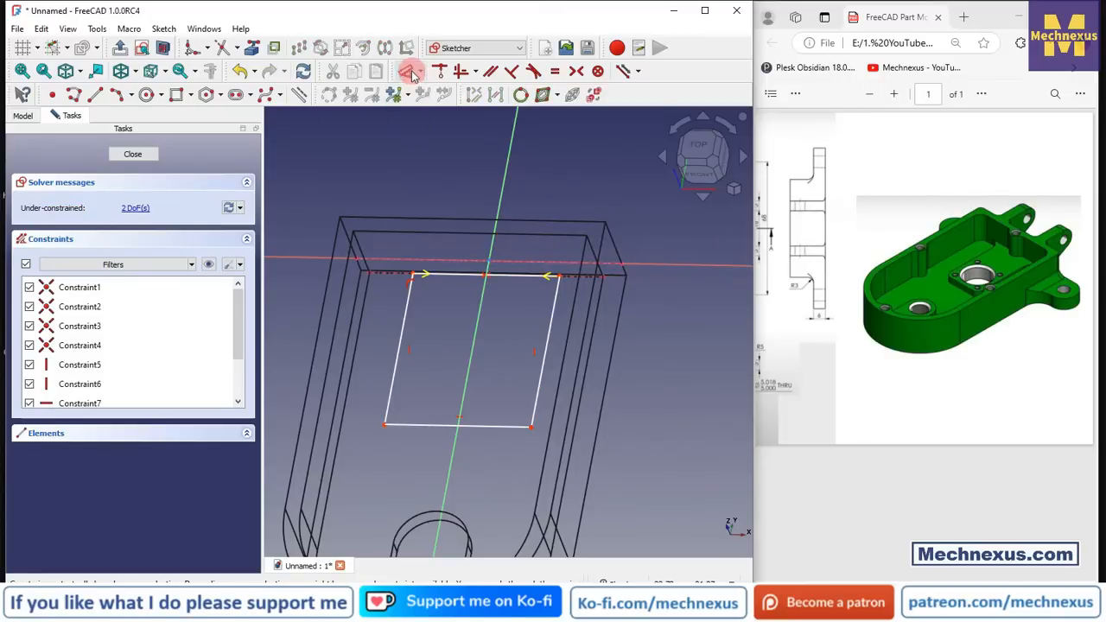
left_click(523, 273)
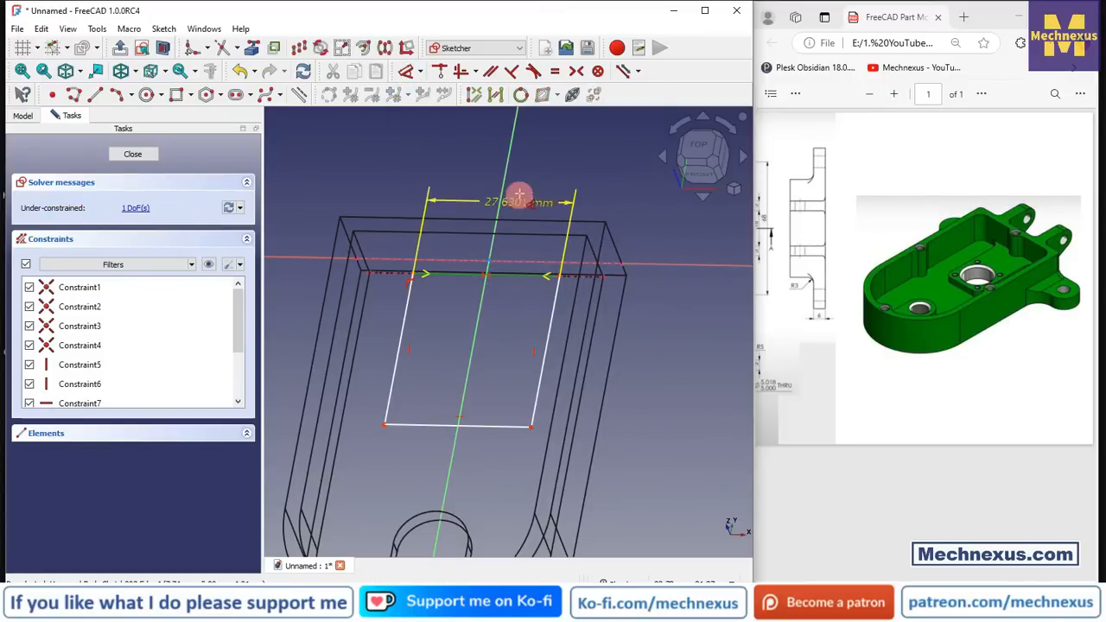
left_click(524, 184)
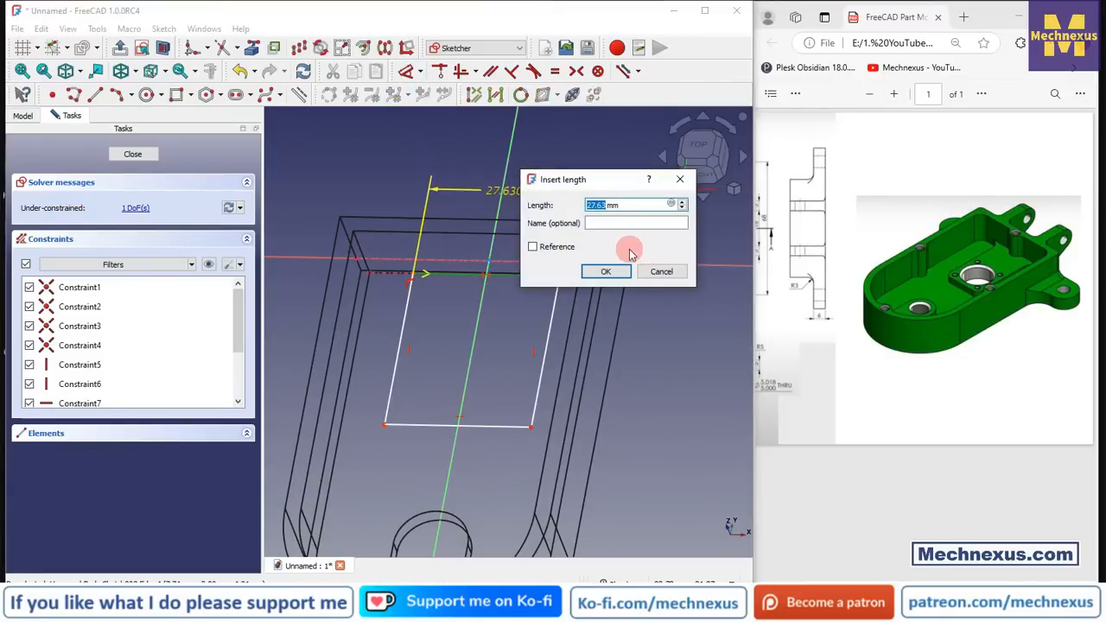
key("Return")
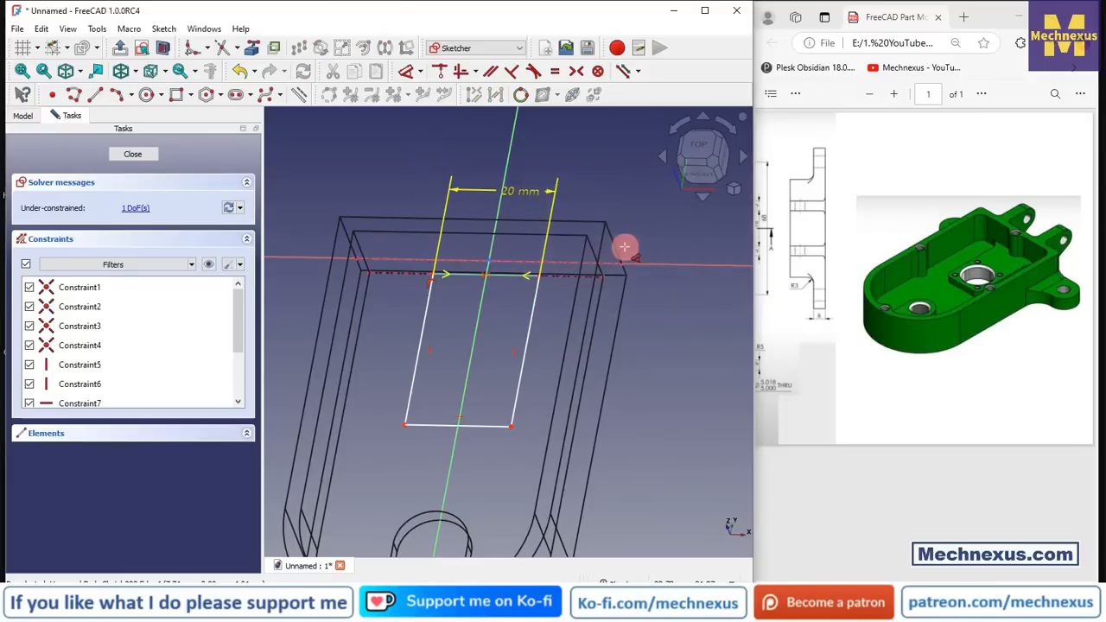
- Dimension the rectangle's long side to 37 mm and close the sketch
left_click(528, 347)
left_click(667, 341)
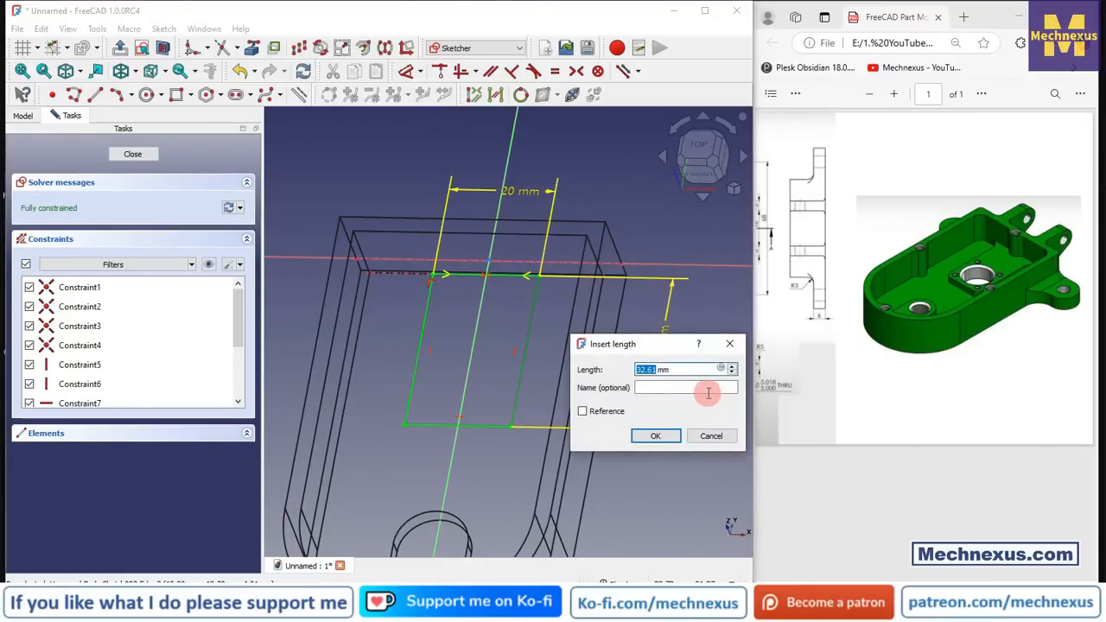
type("3")
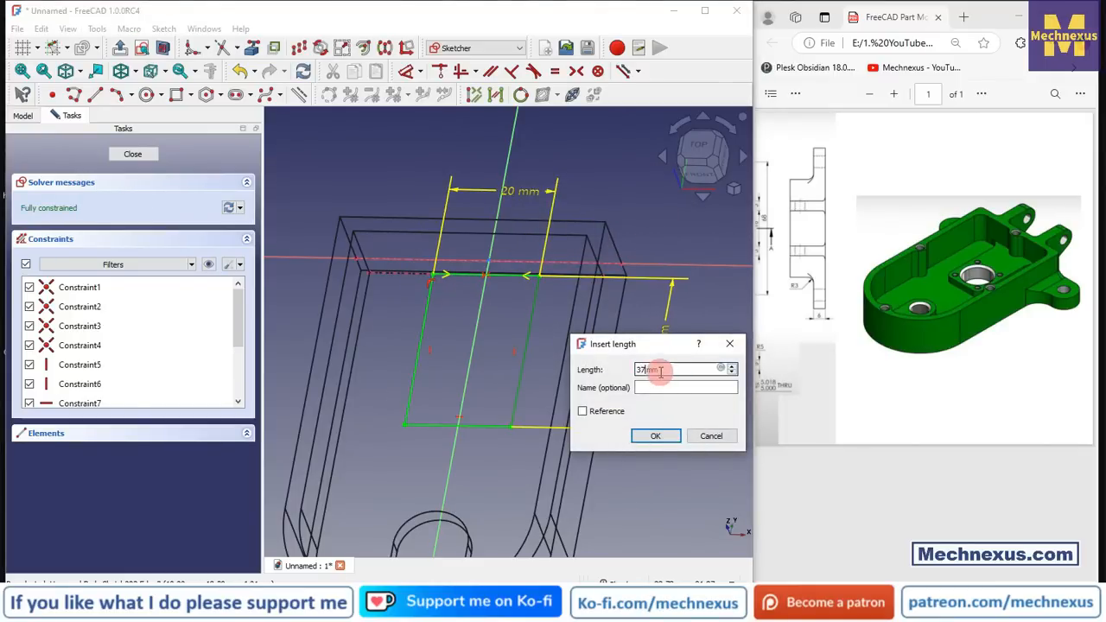
key("Return")
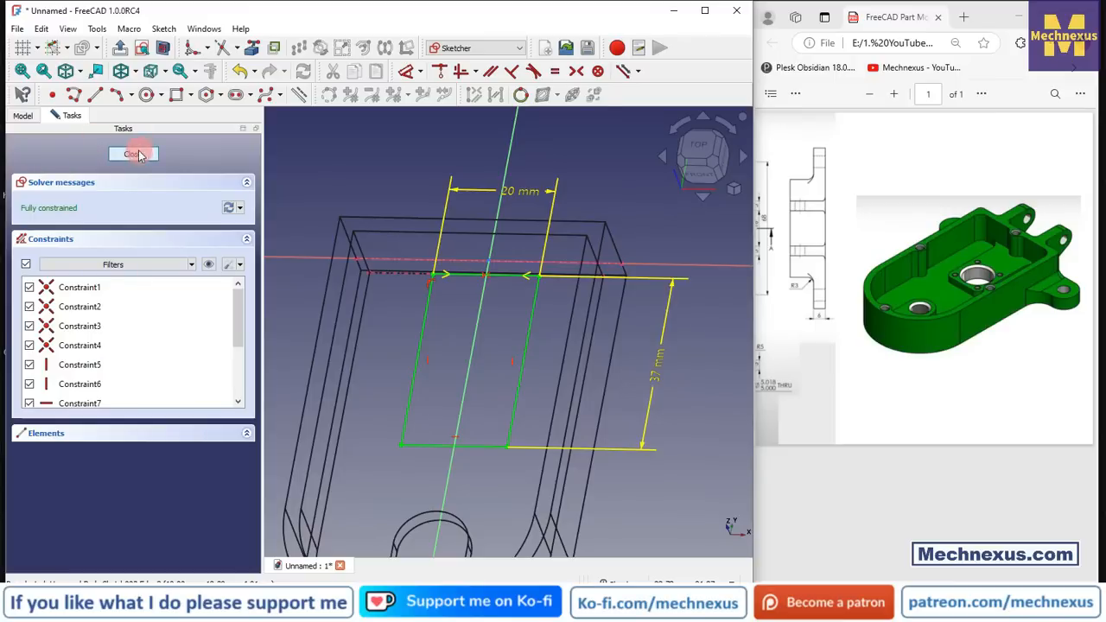
left_click(134, 154)
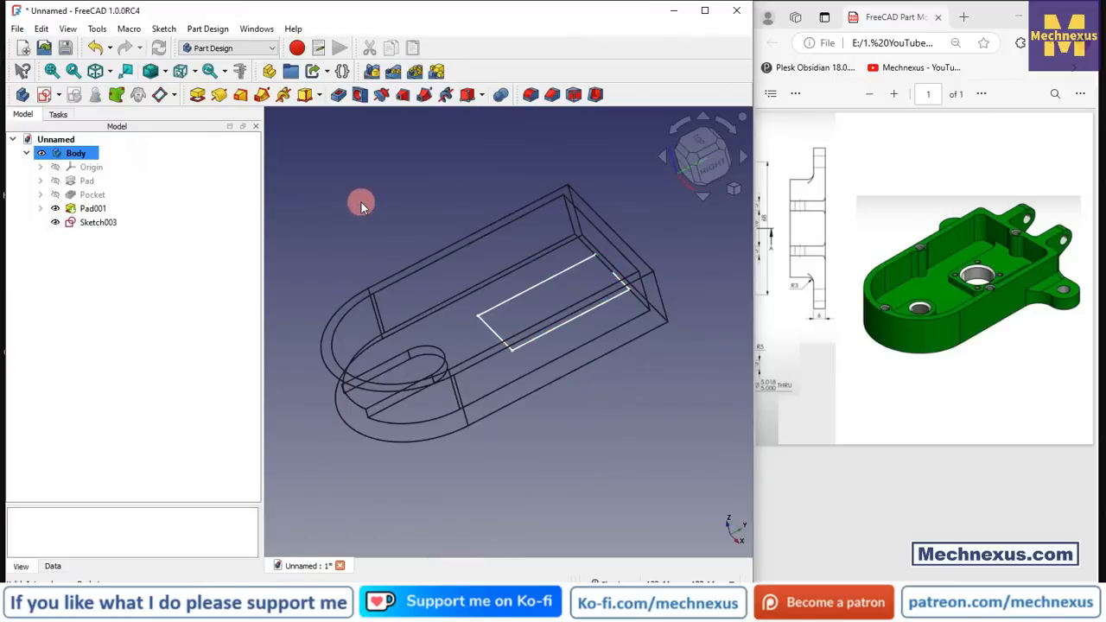
- Set the model's display style back to Flat lines
left_click(163, 70)
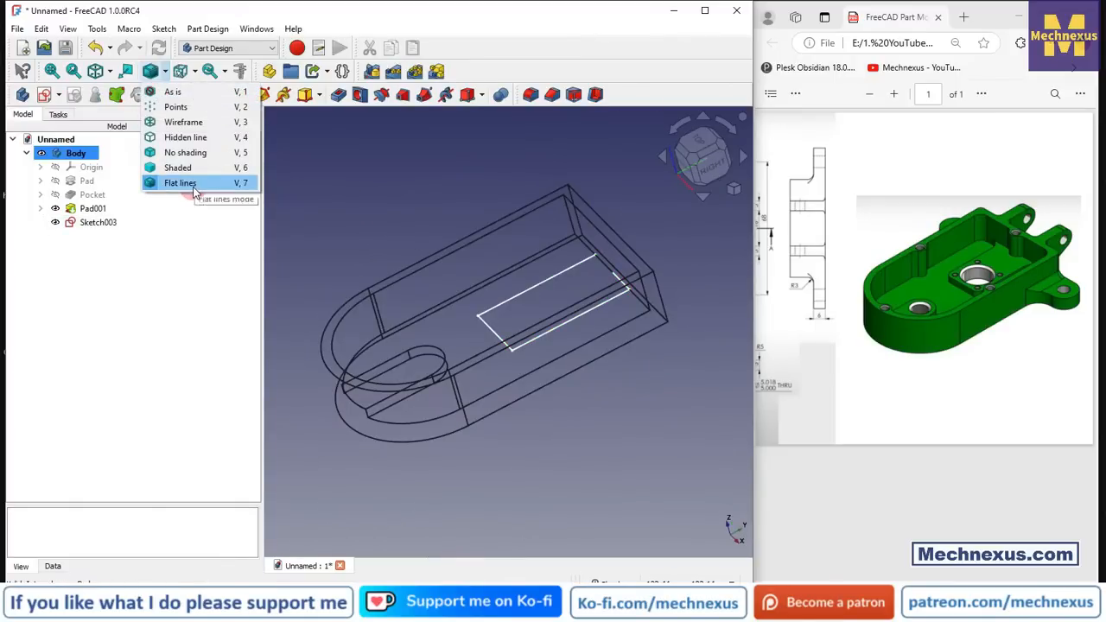
left_click(180, 167)
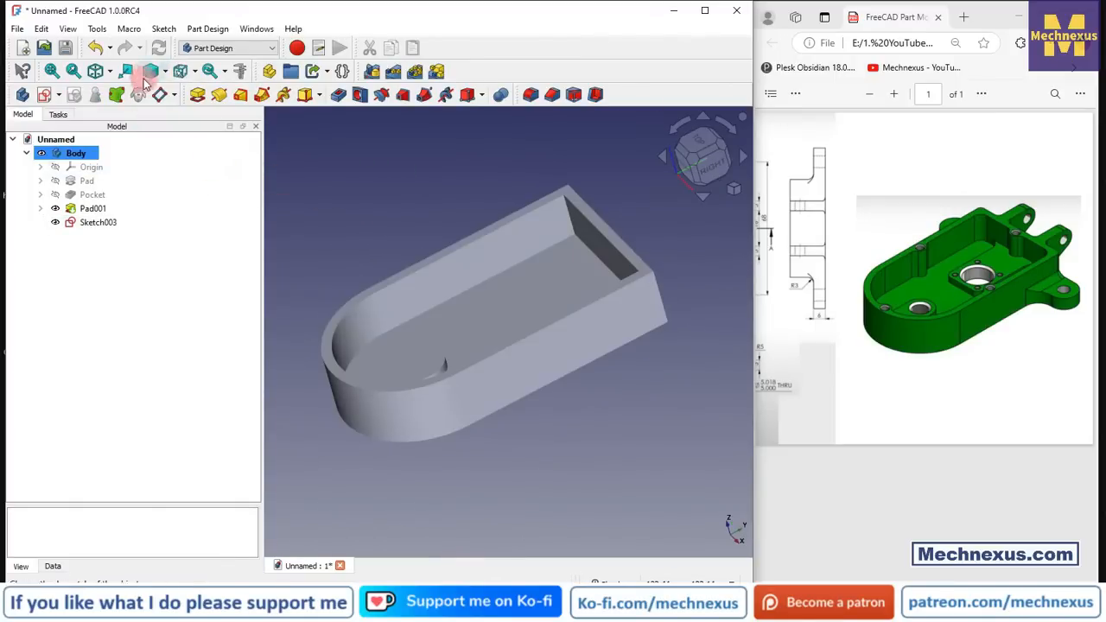
left_click(163, 70)
left_click(180, 181)
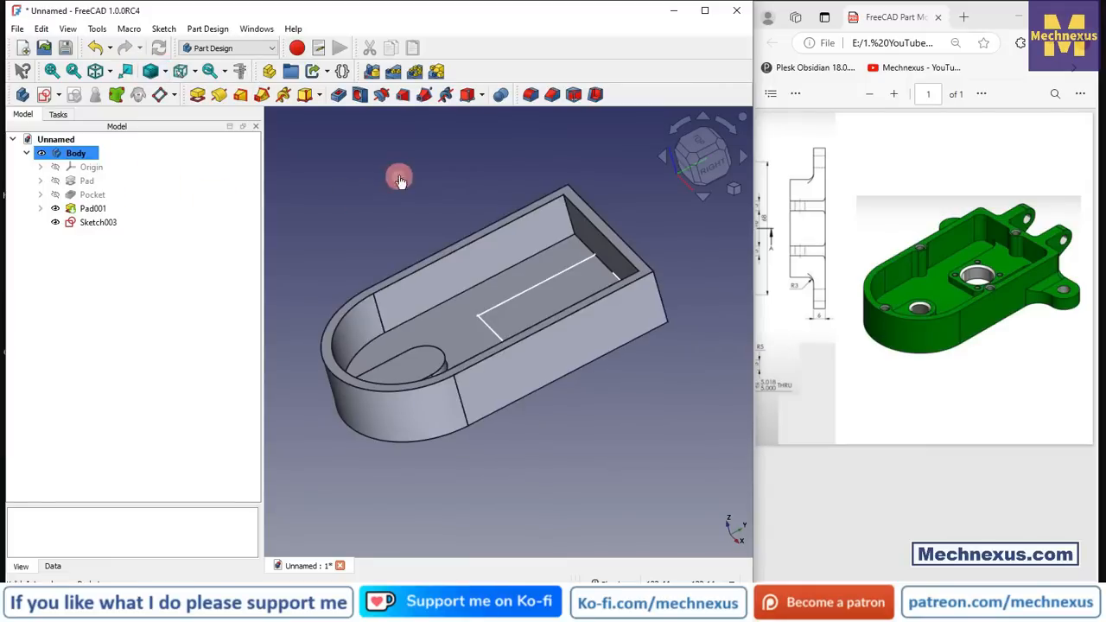
- Pad the rectangle sketch on the cavity floor by 3 mm
middle_click_drag(525, 255, 512, 280)
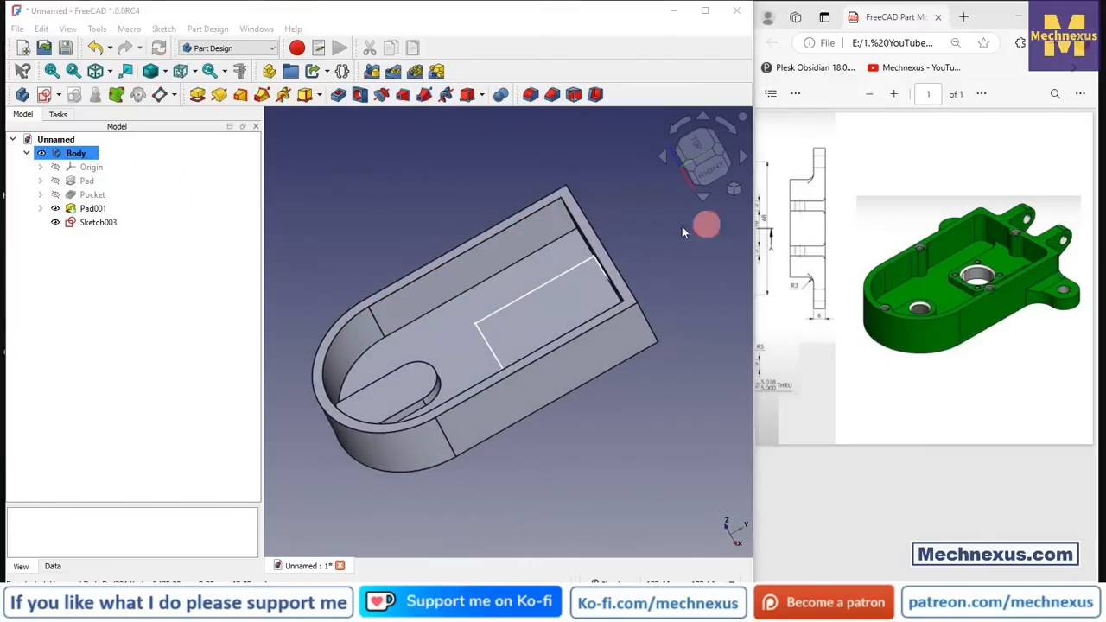
mouse_move(393, 237)
middle_mouse_down()
mouse_move(415, 250)
mouse_move(459, 242)
middle_mouse_up()
left_click(105, 222)
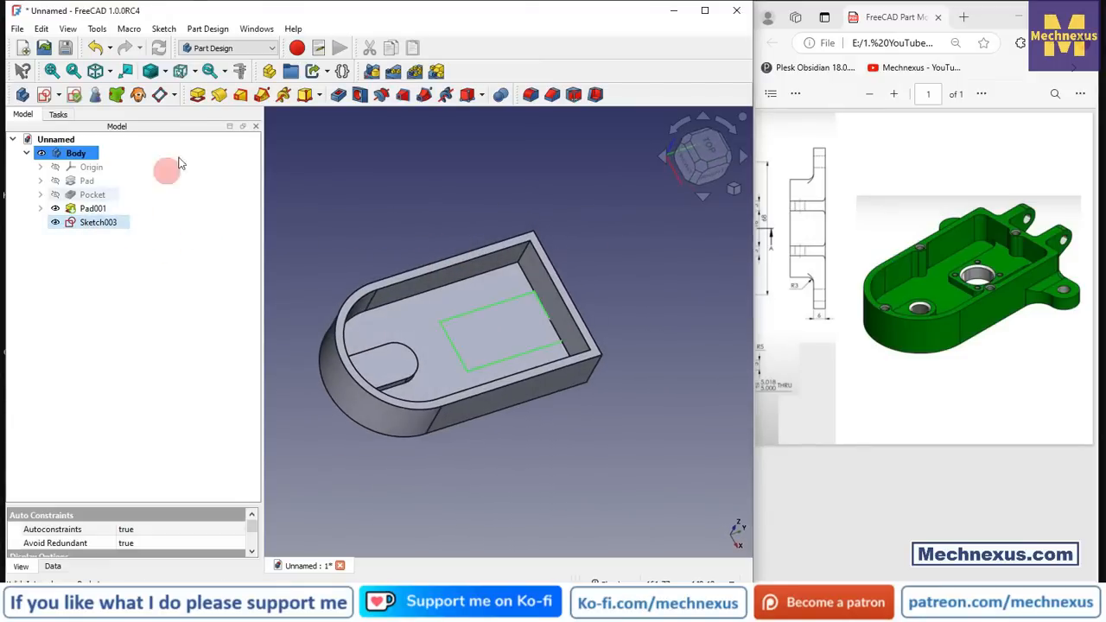
left_click(197, 94)
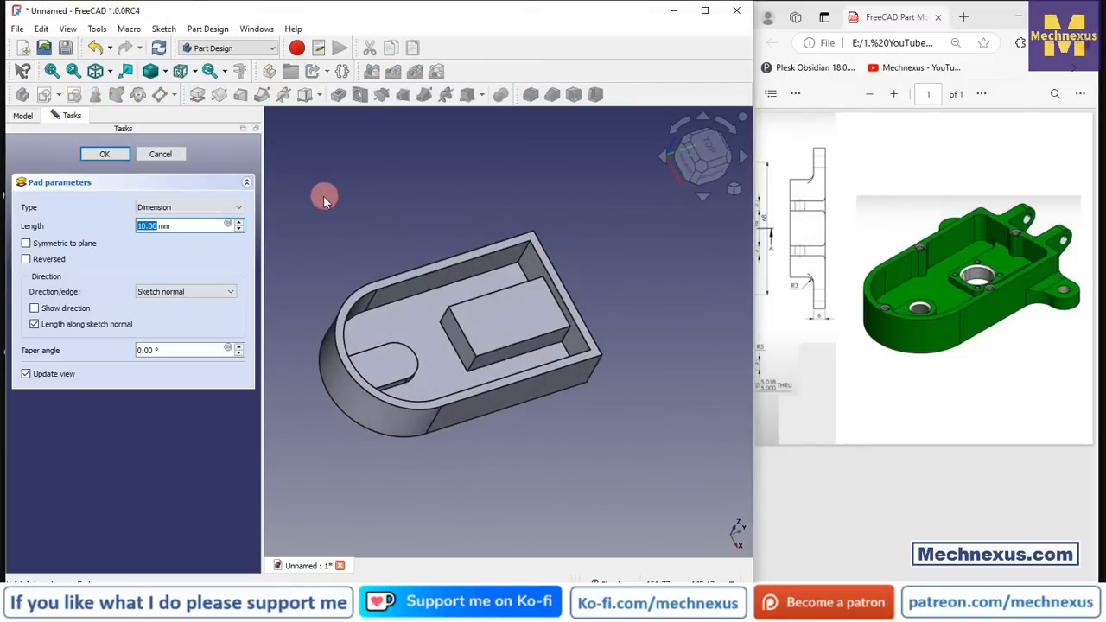
type("3")
left_click(104, 155)
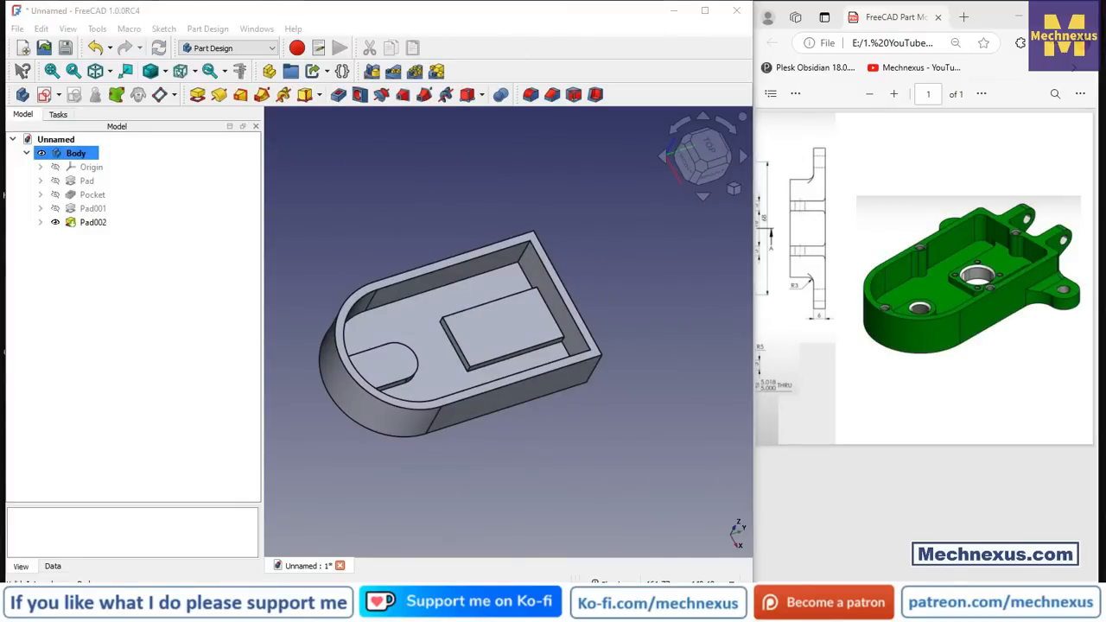
- Start a new sketch on the housing's flat bottom face
middle_click_drag(458, 410, 478, 433)
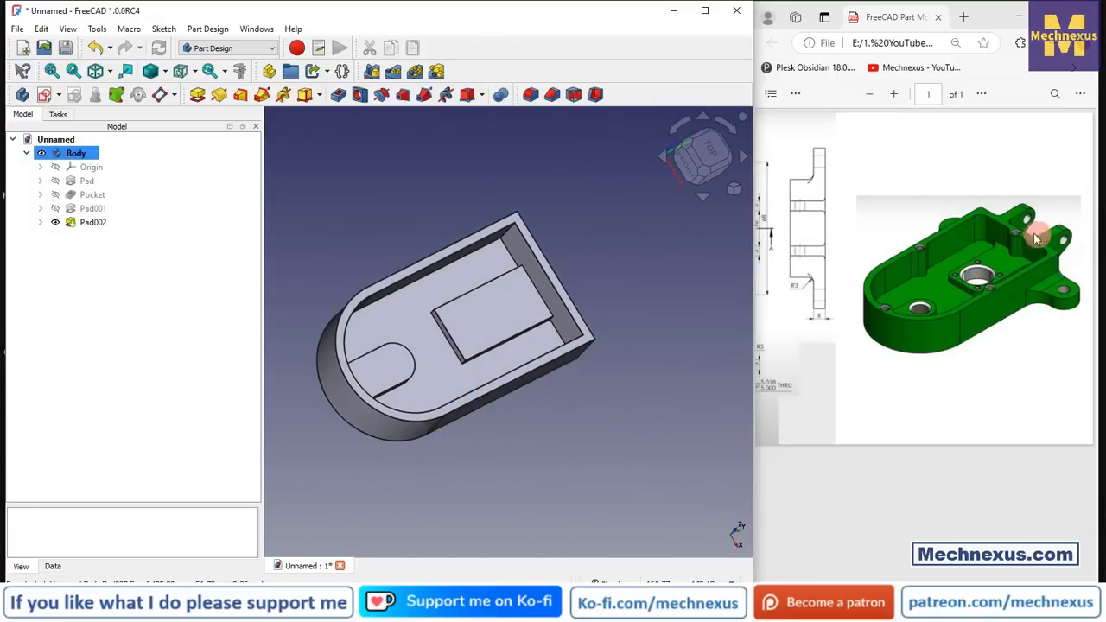
middle_click_drag(457, 353, 605, 354)
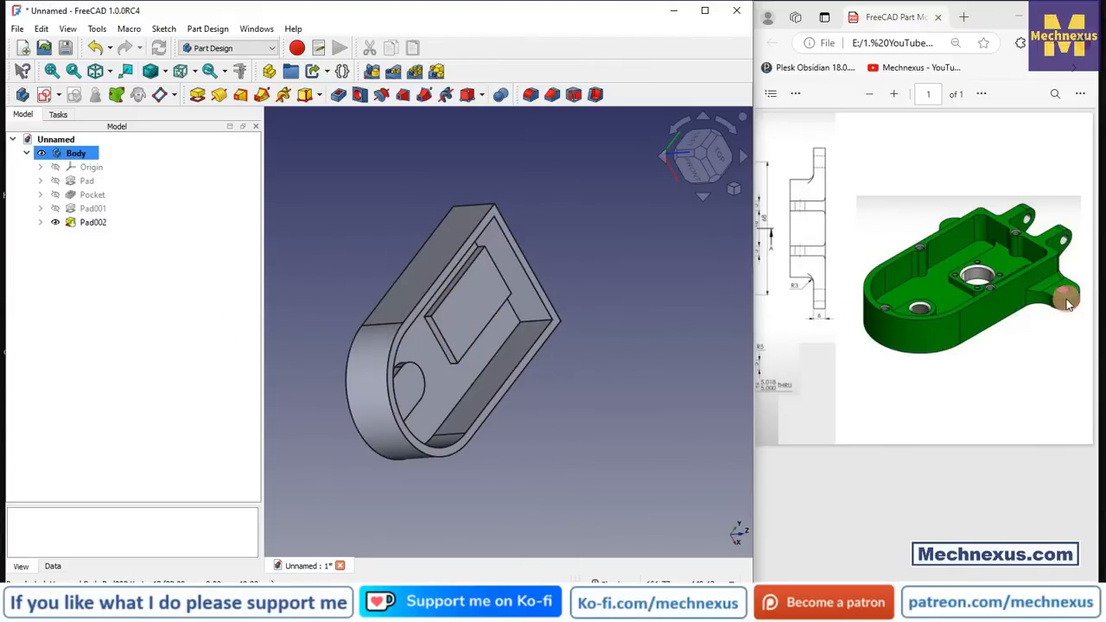
middle_click_drag(441, 278, 608, 322)
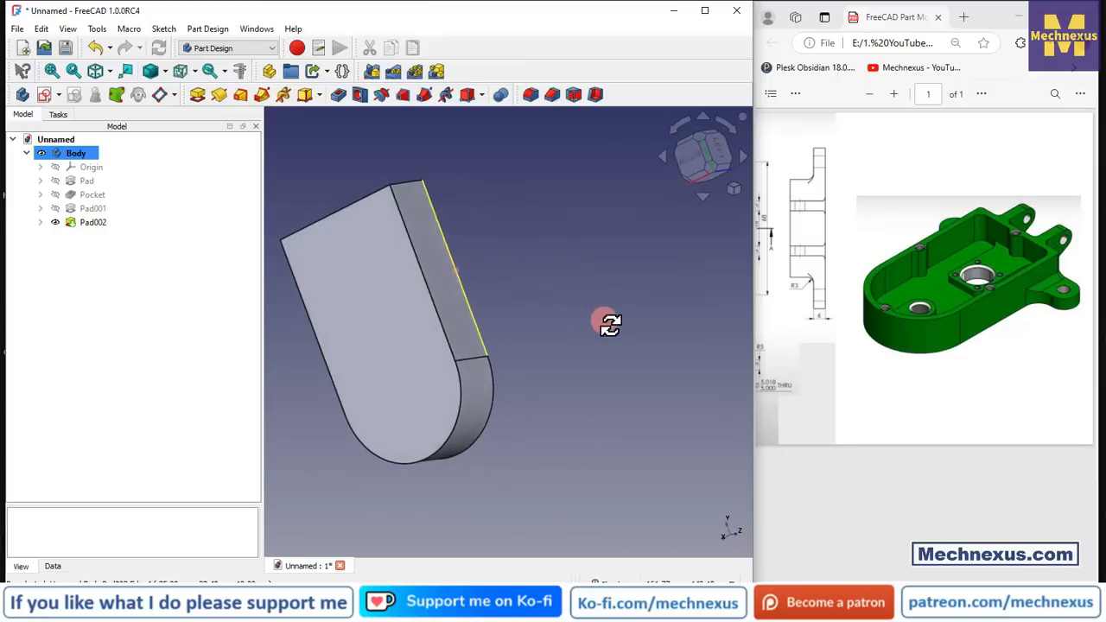
left_click(391, 276)
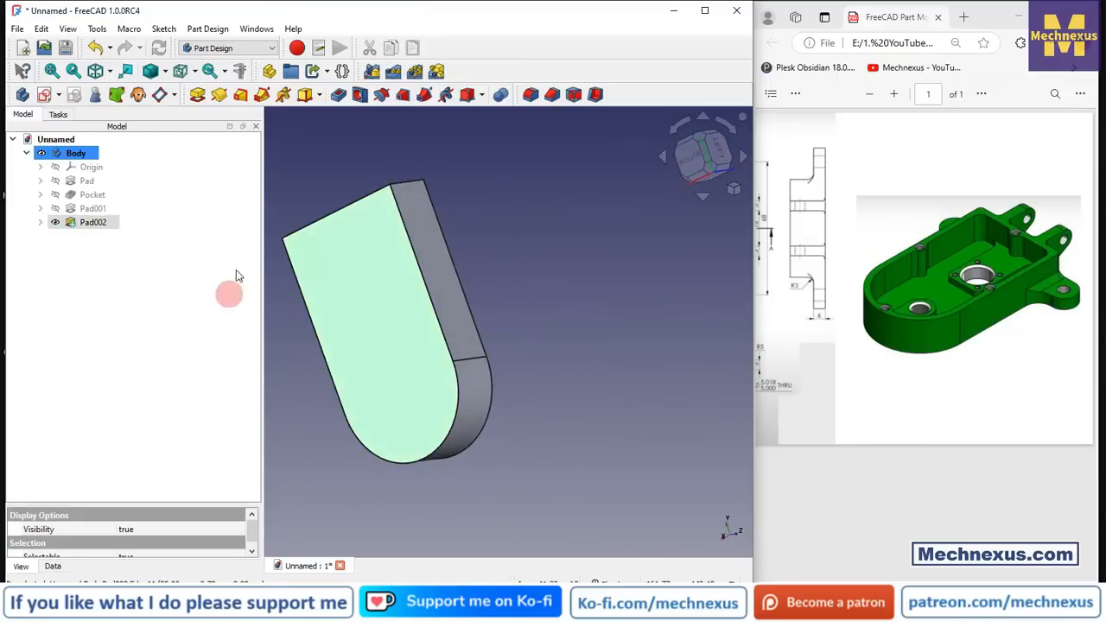
left_click(43, 95)
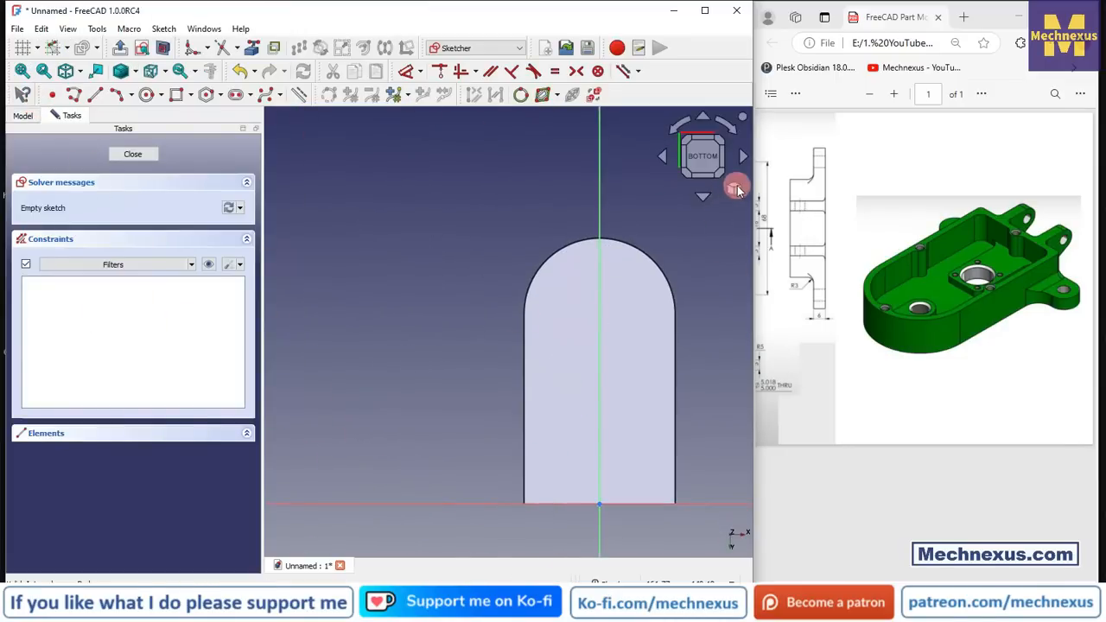
- Project the bottom face's long straight edge into the sketch as external geometry, starting from the housing's square-end corner
left_click(736, 190)
left_click(765, 226)
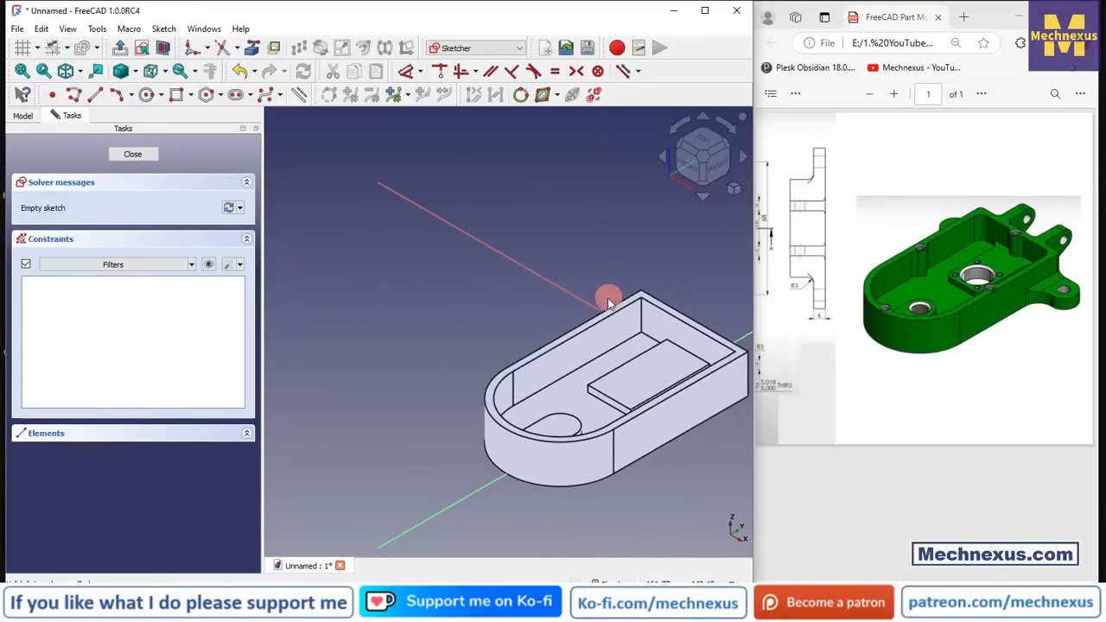
scroll(605, 305, "up", 2)
middle_click_drag(585, 334, 774, 348)
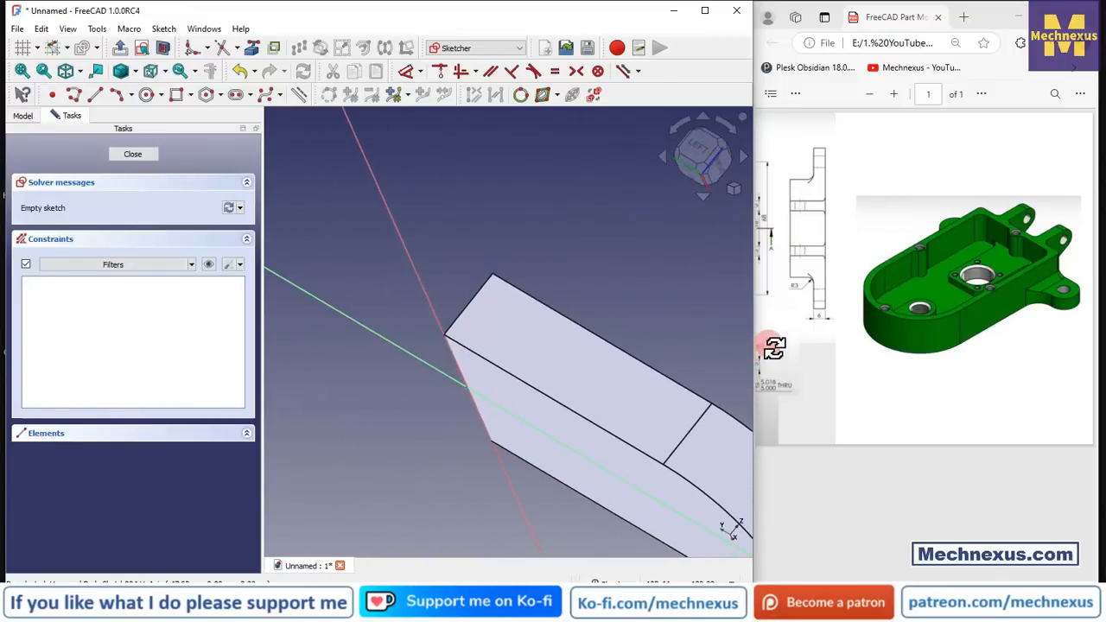
left_click(249, 50)
left_click(462, 347)
scroll(404, 325, "up", 2)
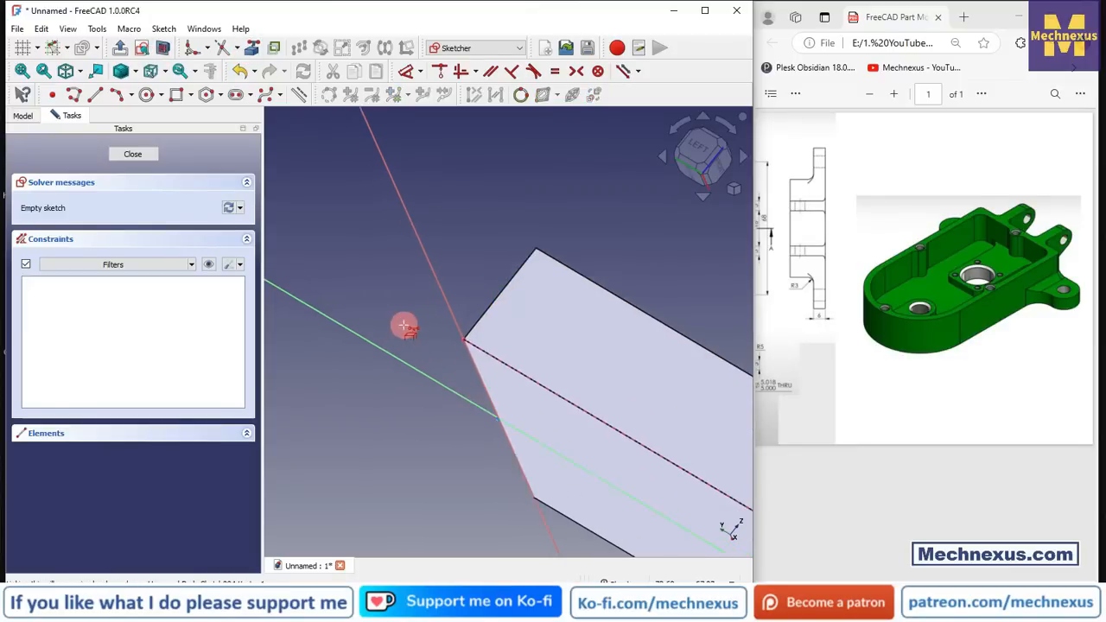
middle_click_drag(460, 378, 486, 328)
- Draw a rectangle outward from the housing's square-end corner along the projected edge and delete its outer side
left_click(176, 95)
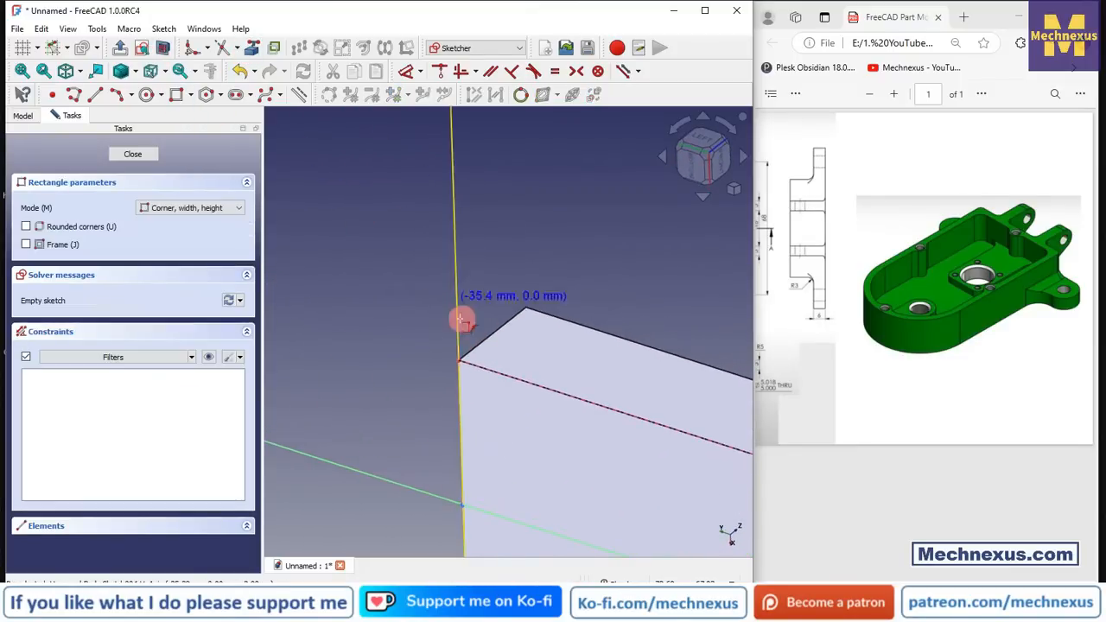
left_click(682, 182)
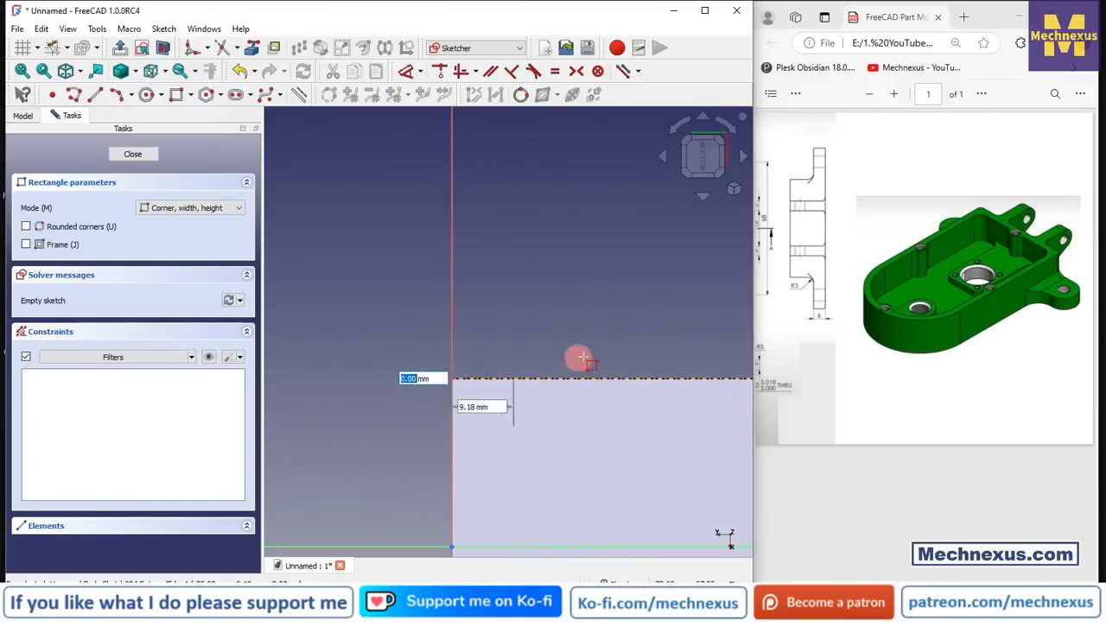
left_click(583, 358)
left_click(582, 260)
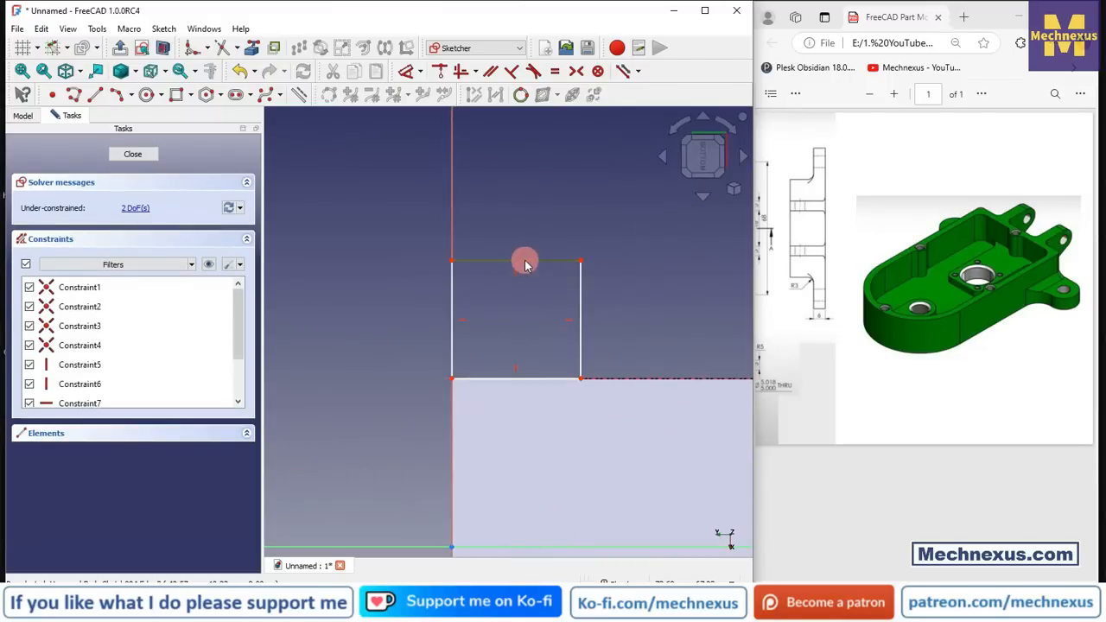
left_click(525, 261)
key("Delete")
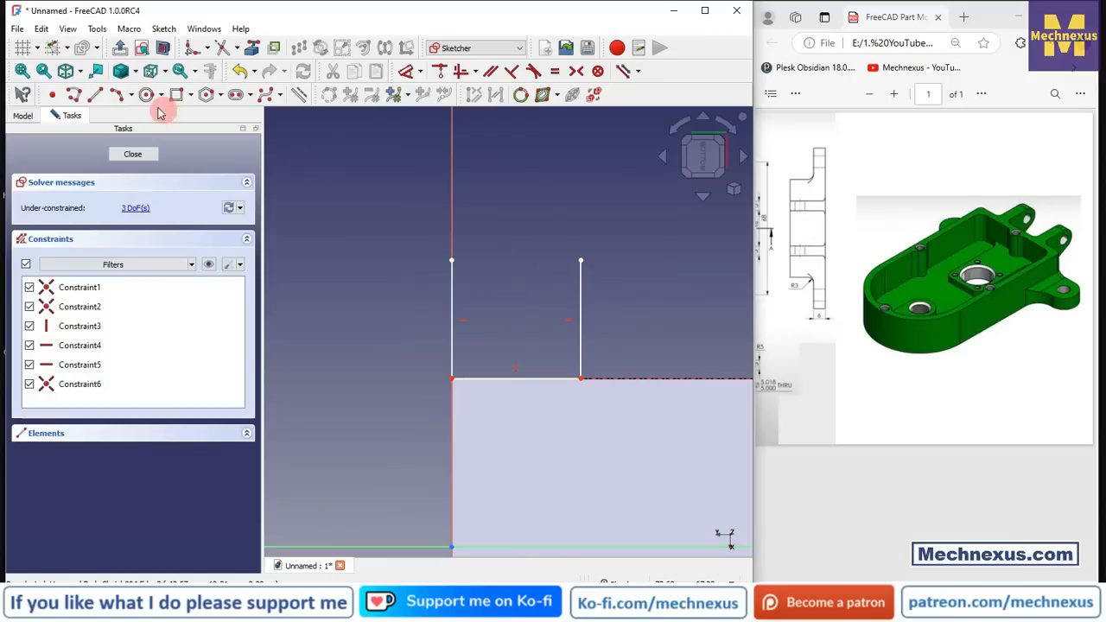
- Close the open end of the lug profile with a three-point arc bulging outward between the two free line ends
left_click(117, 94)
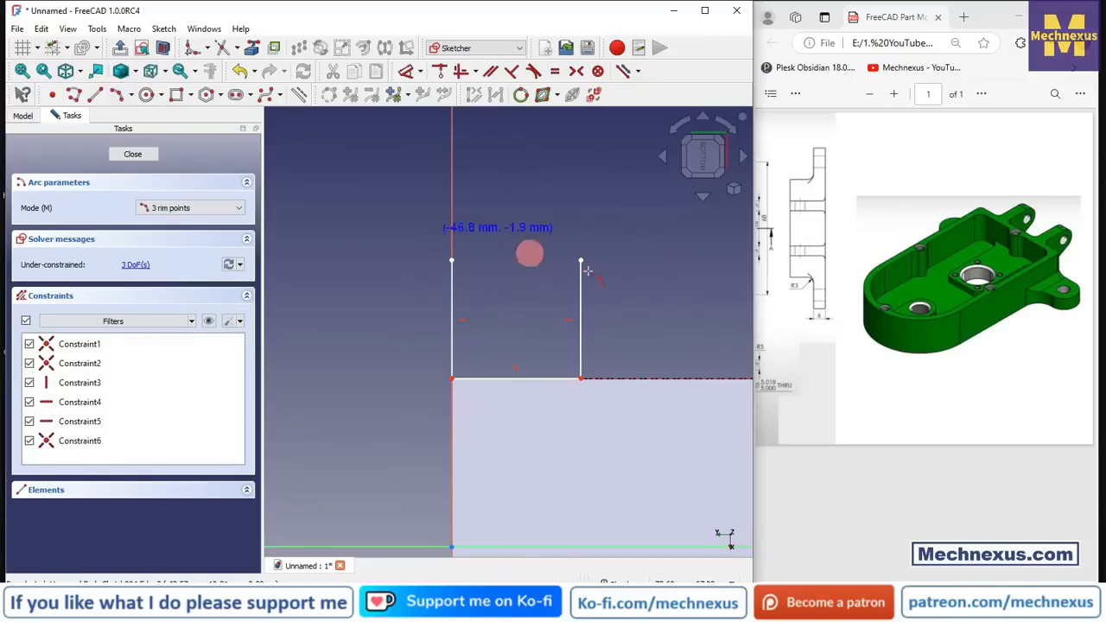
left_click(451, 259)
left_click(581, 260)
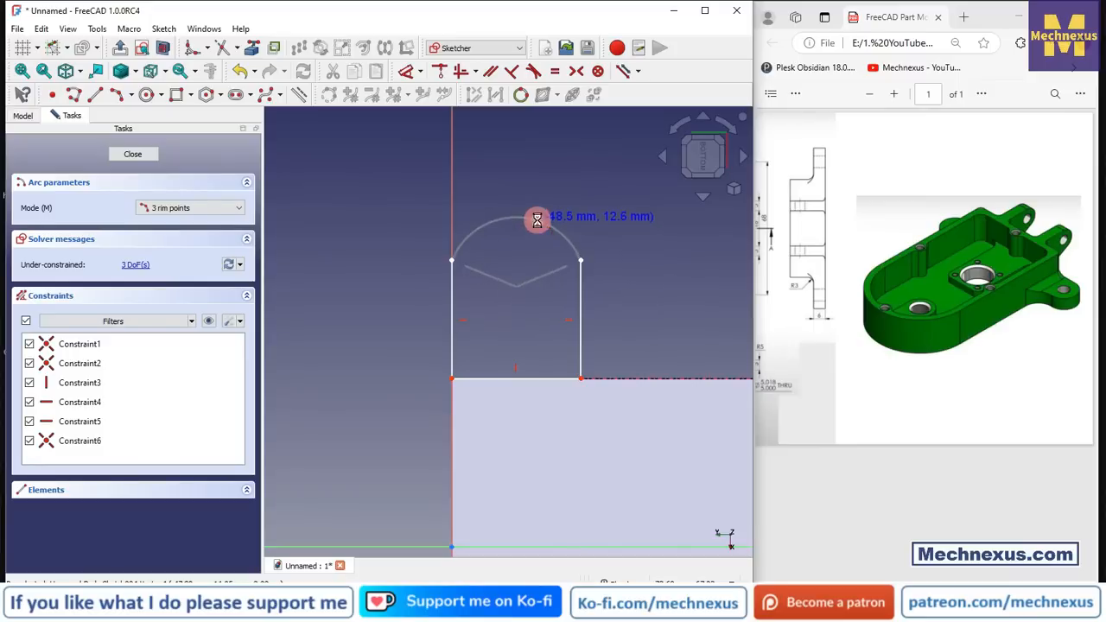
left_click(517, 218)
- Make the lug's end arc tangent to both of its side lines
left_click(450, 294)
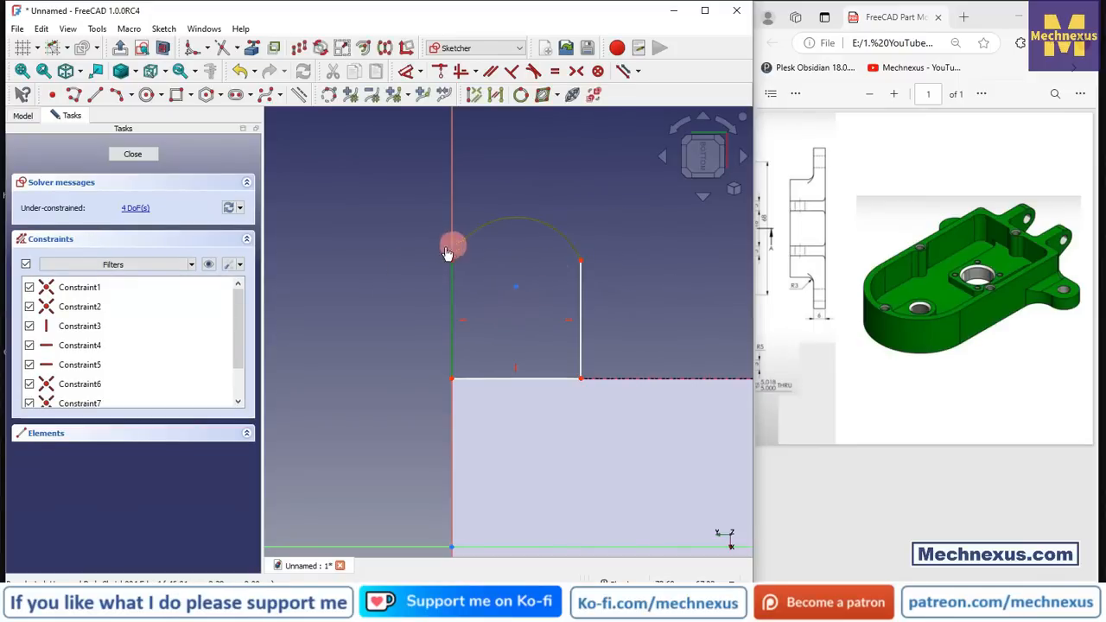
left_click(447, 250)
left_click(533, 70)
left_click(510, 259)
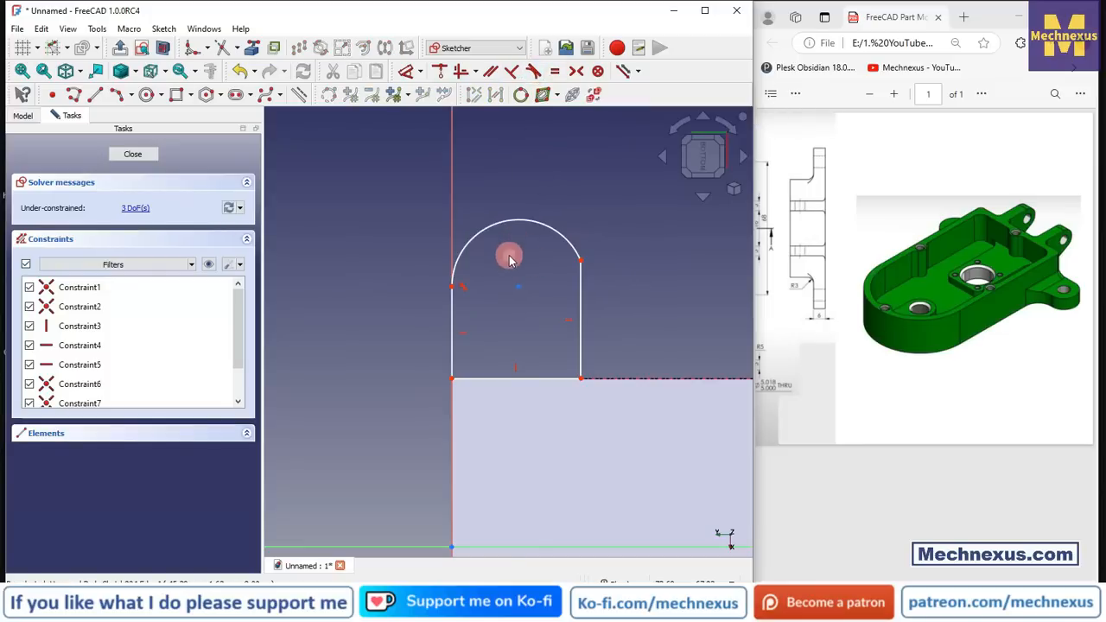
left_click(580, 289)
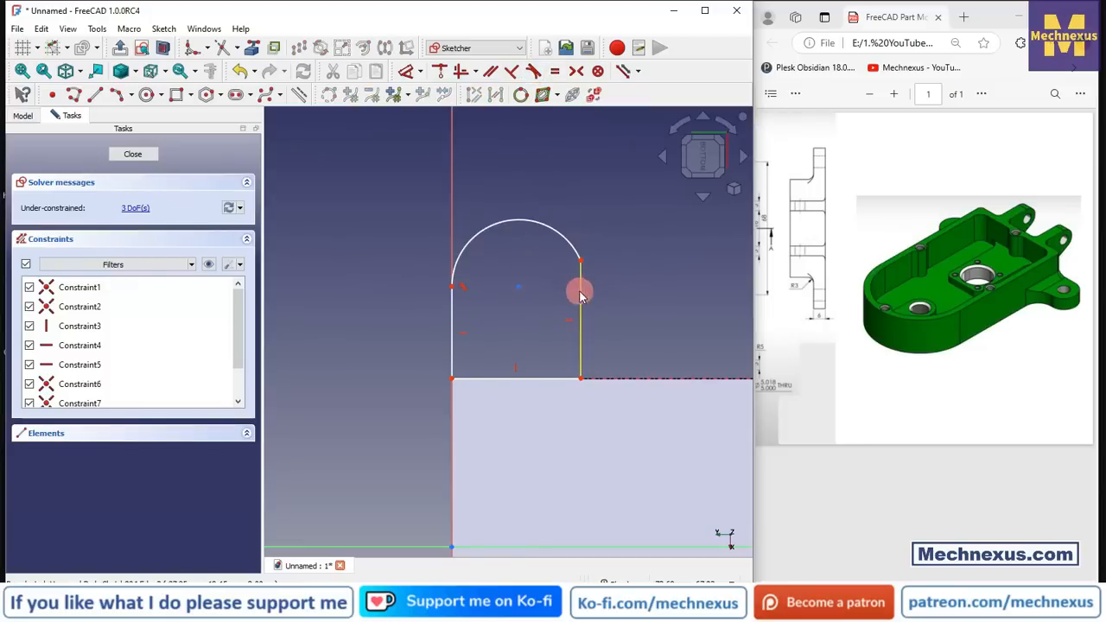
left_click(533, 72)
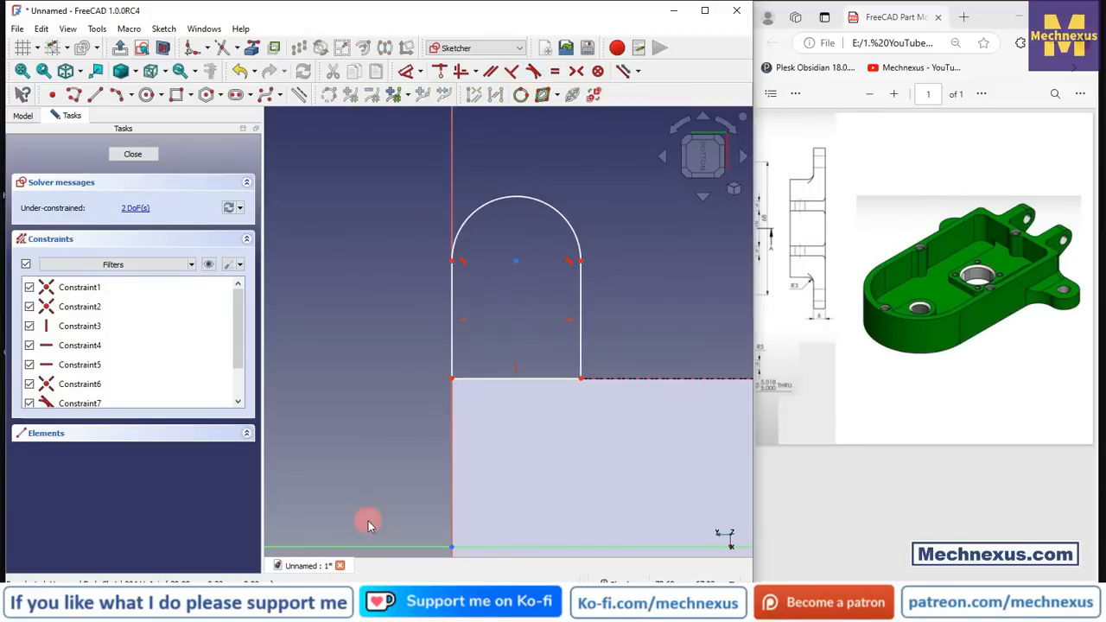
- Constrain the radius of the lug's end arc to 7 mm
left_click(410, 72)
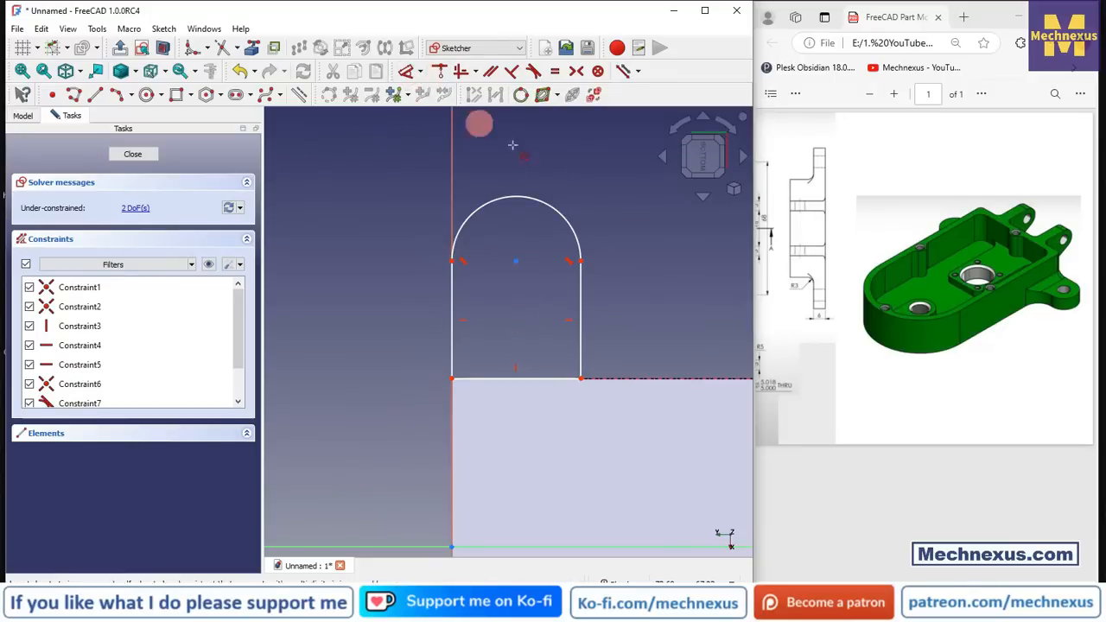
left_click(568, 222)
left_click(586, 161)
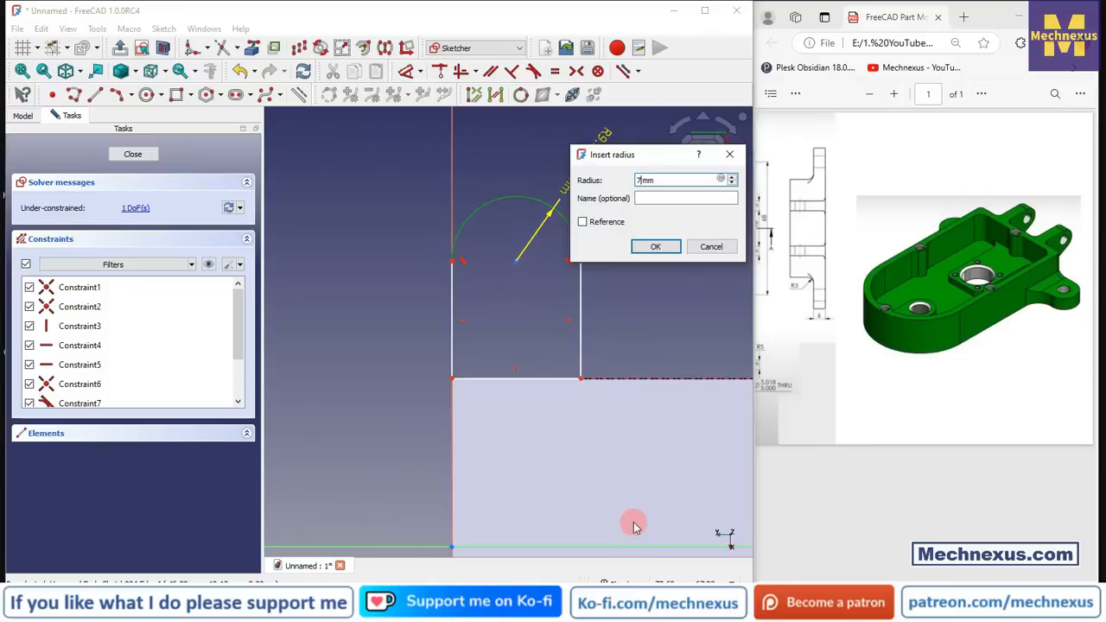
key("Return")
- Dimension the lug arc's centre 34 mm from the housing's centreline at the sketch origin and close the sketch
left_click_drag(980, 586, 866, 583)
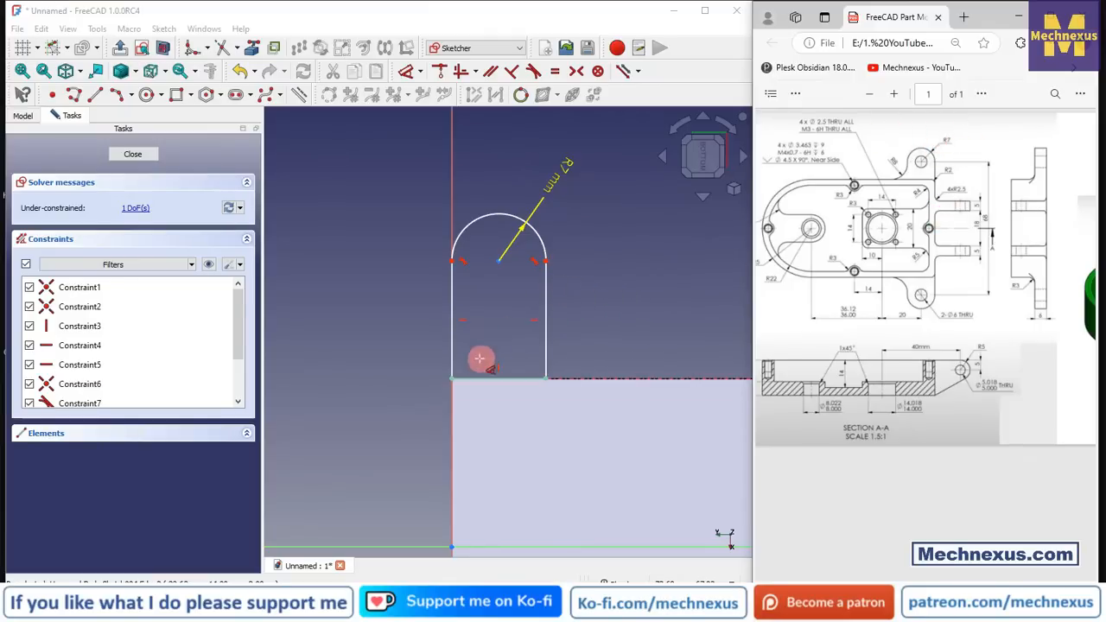
scroll(460, 284, "down", 3)
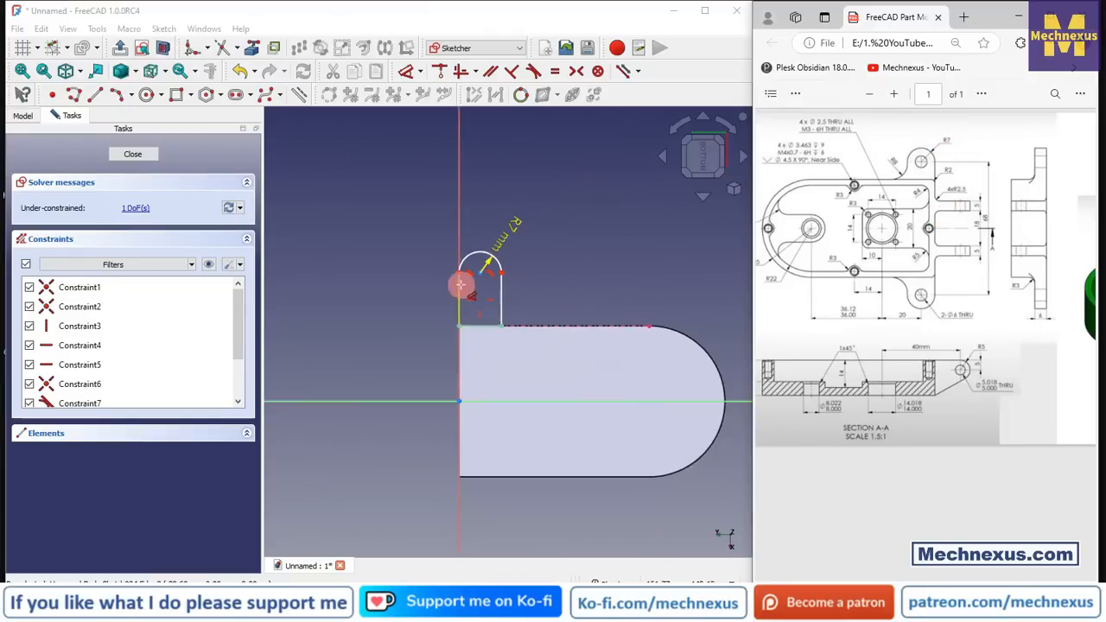
left_click(461, 401)
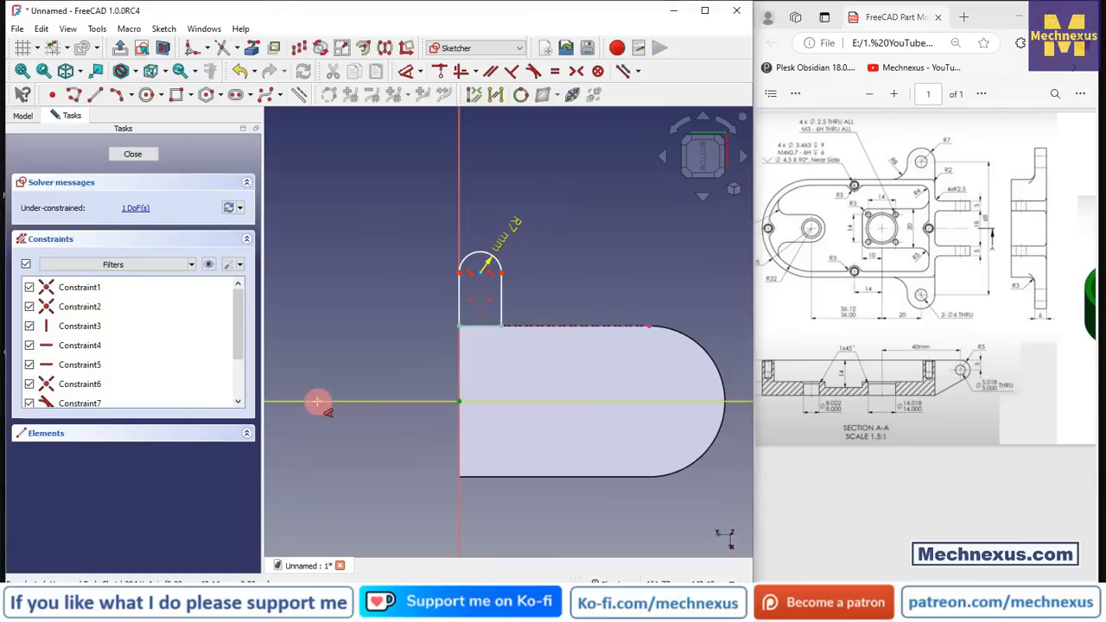
left_click(476, 273)
left_click(330, 314)
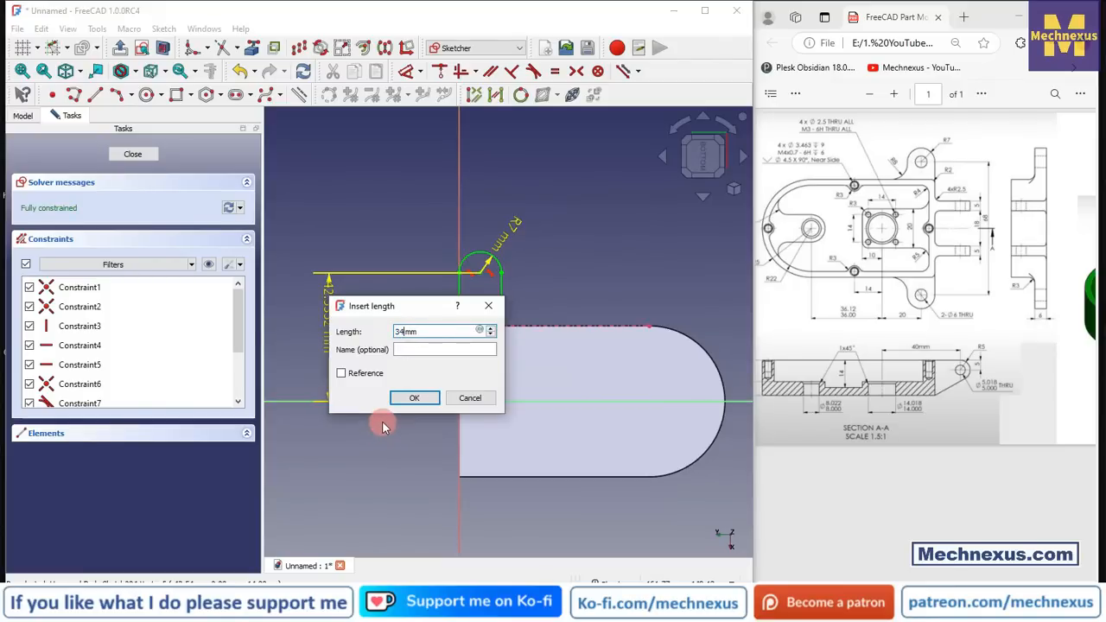
type("34")
key("Return")
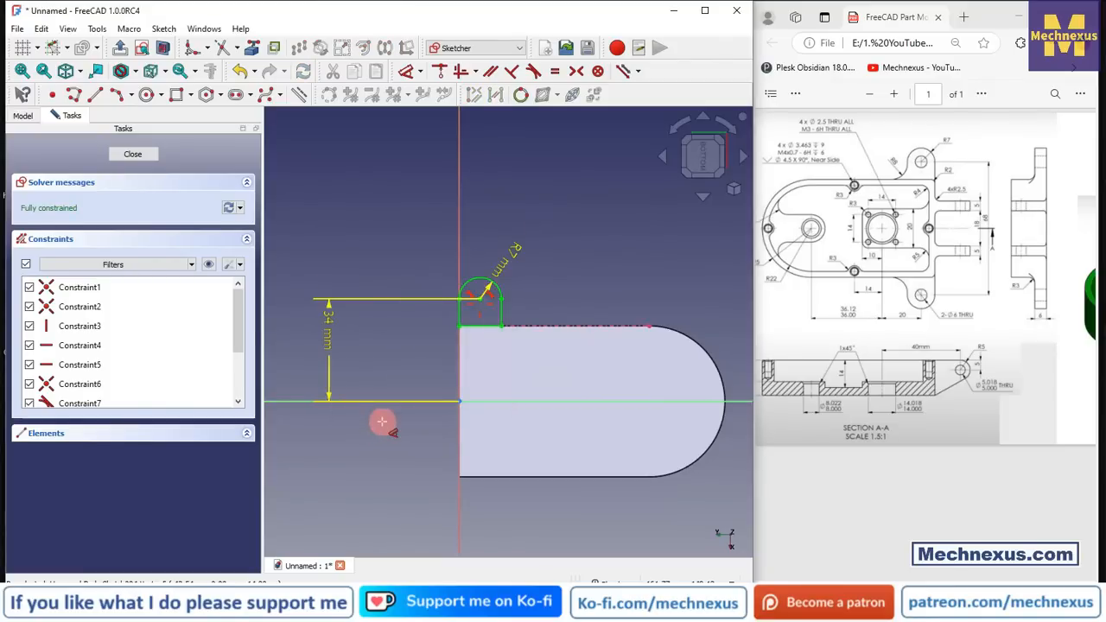
left_click(147, 155)
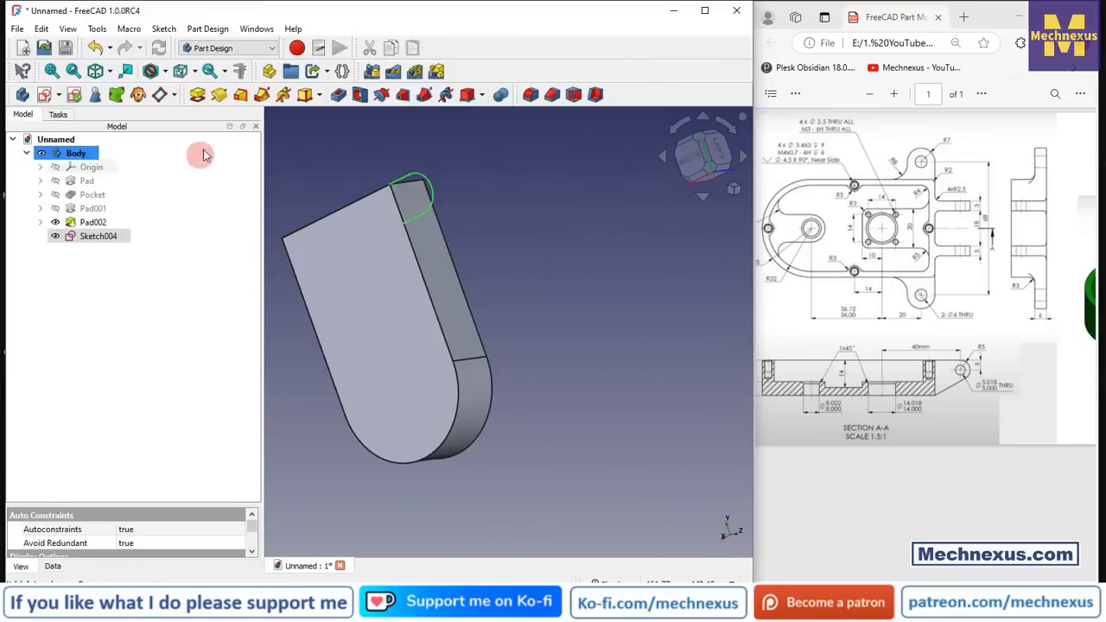
- Pad the lug sketch by 6 mm with the direction reversed, so it rises alongside the housing wall
left_click(195, 97)
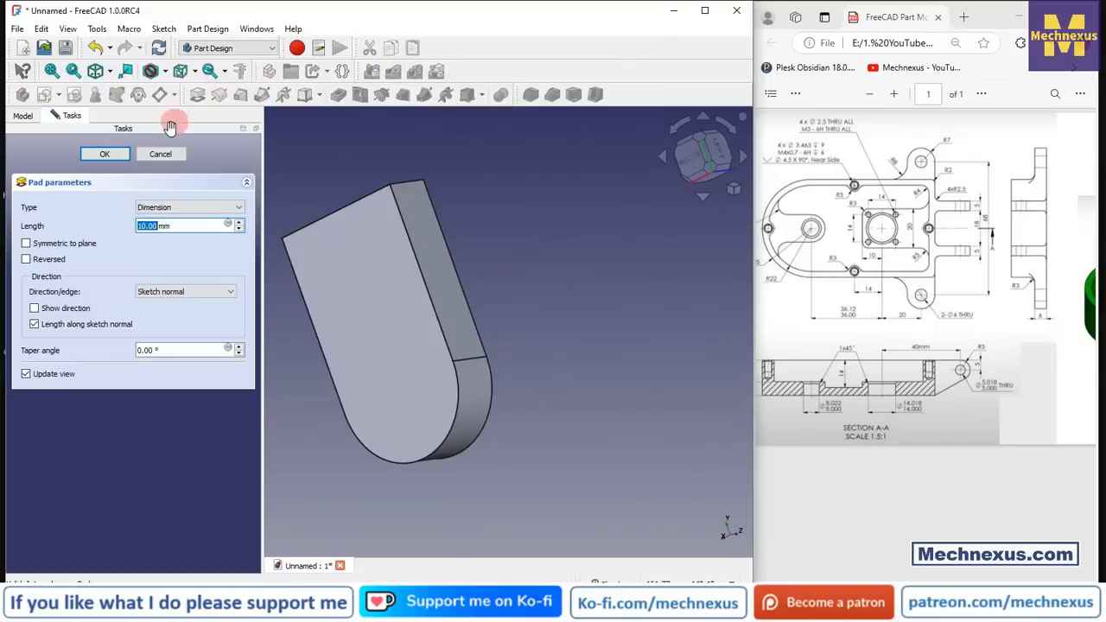
left_click(26, 260)
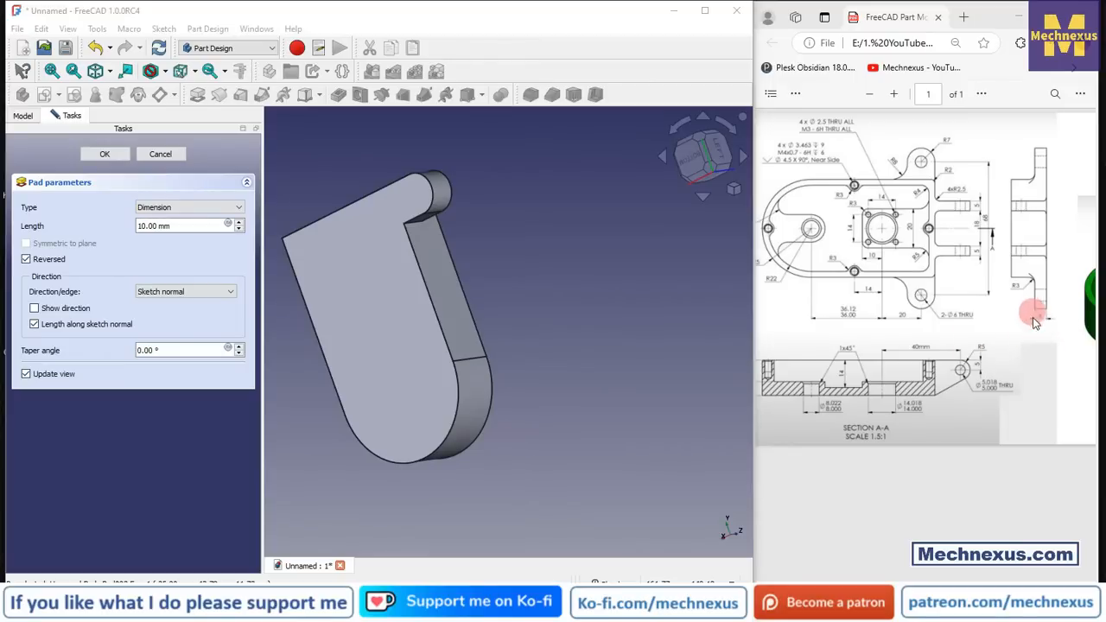
left_click_drag(193, 226, 107, 226)
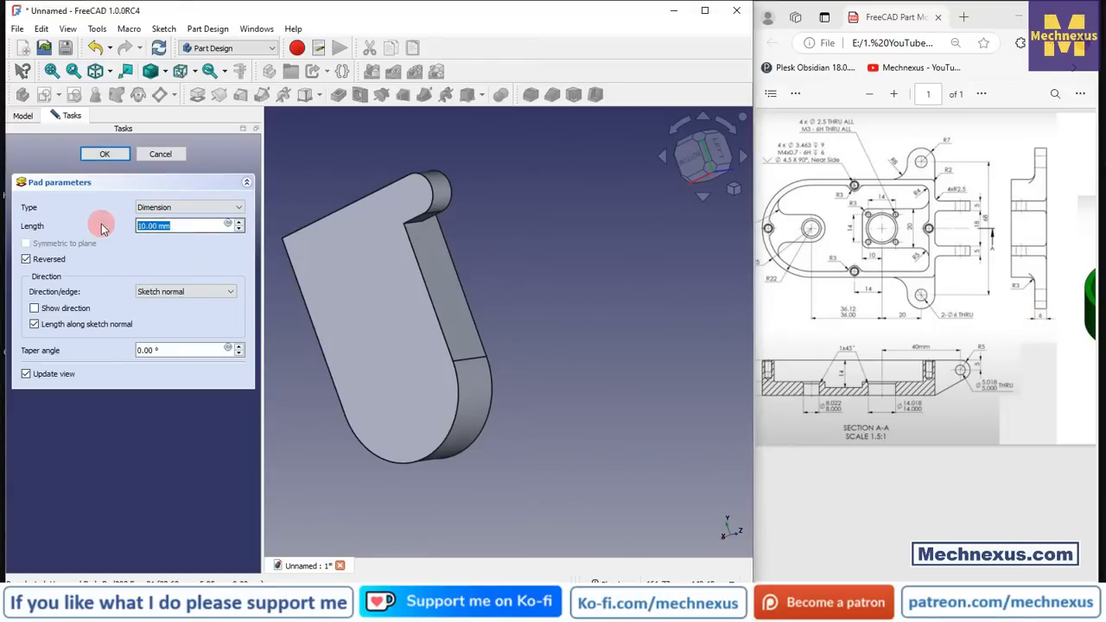
middle_click_drag(562, 264, 384, 281)
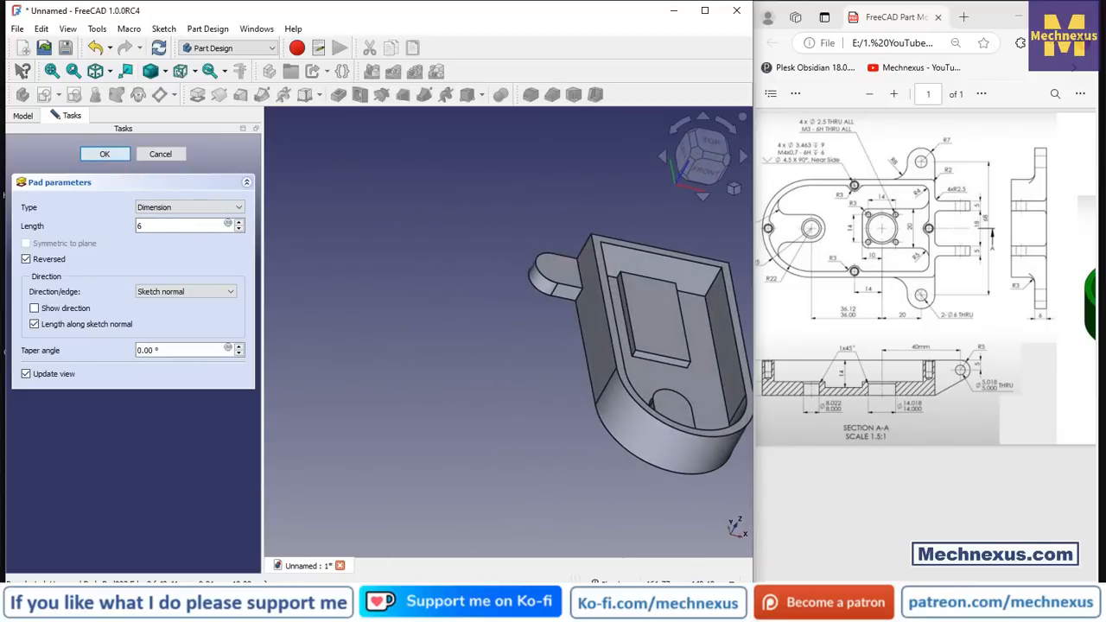
left_click(105, 154)
scroll(432, 332, "down", 2)
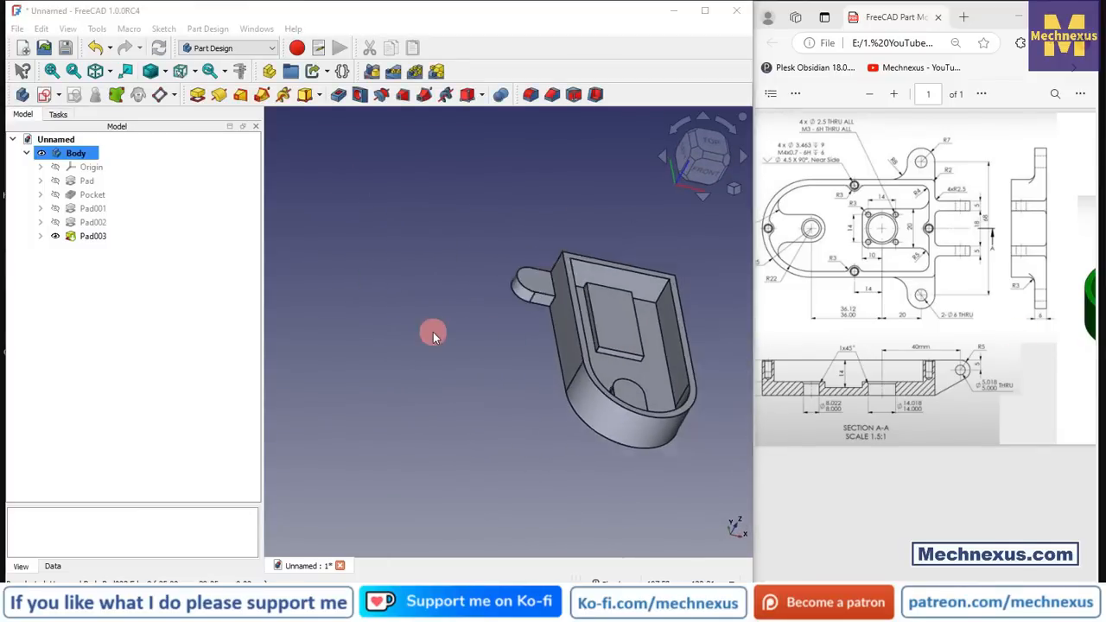
scroll(503, 398, "down", 2)
- Mirror the side lug pad about the YZ plane to create a matching lug on the housing's opposite wall
key("0")
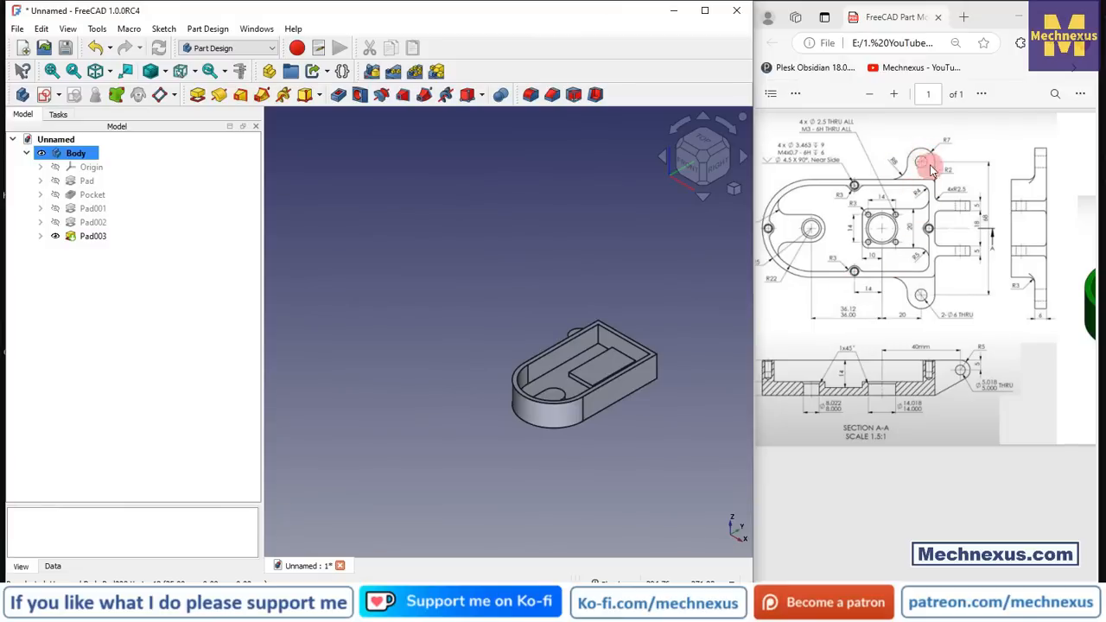
left_click_drag(871, 580, 991, 580)
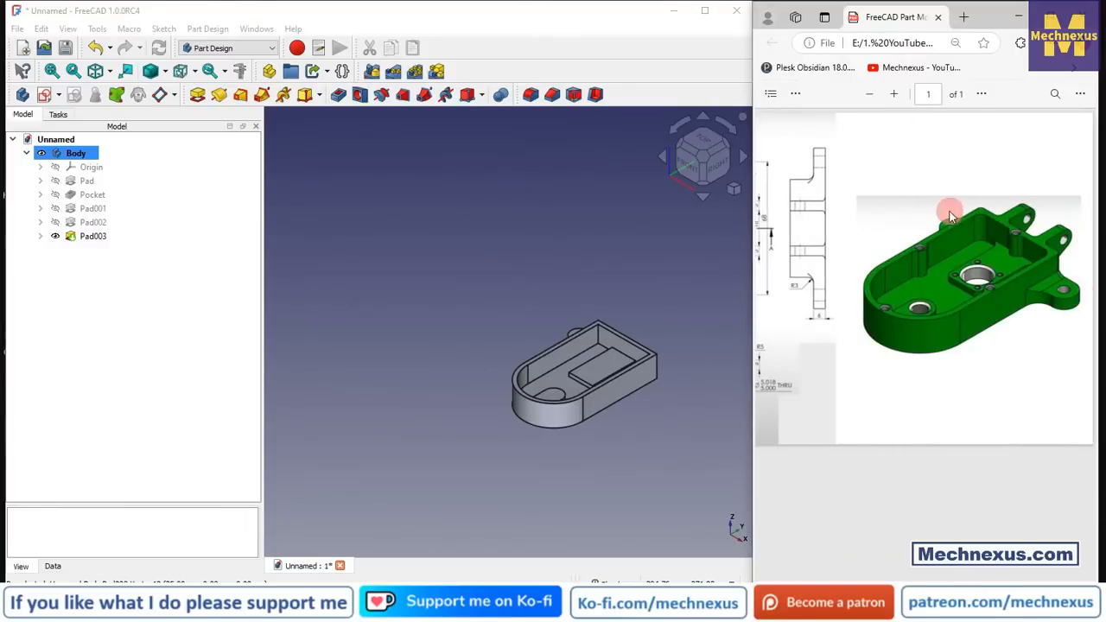
left_click(93, 236)
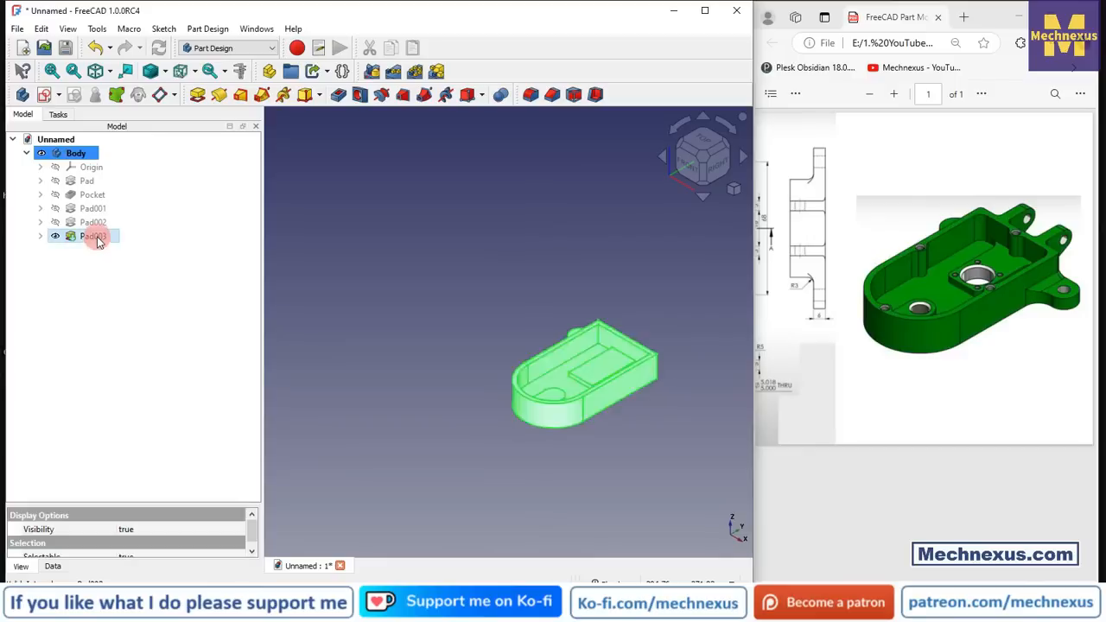
left_click(373, 73)
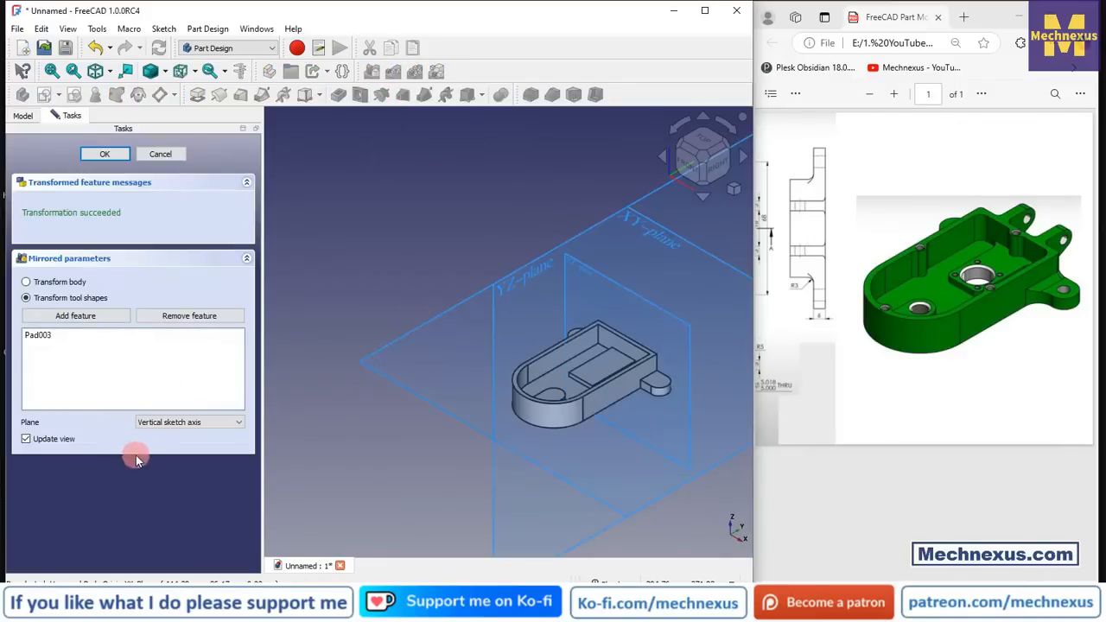
left_click(155, 421)
left_click(162, 479)
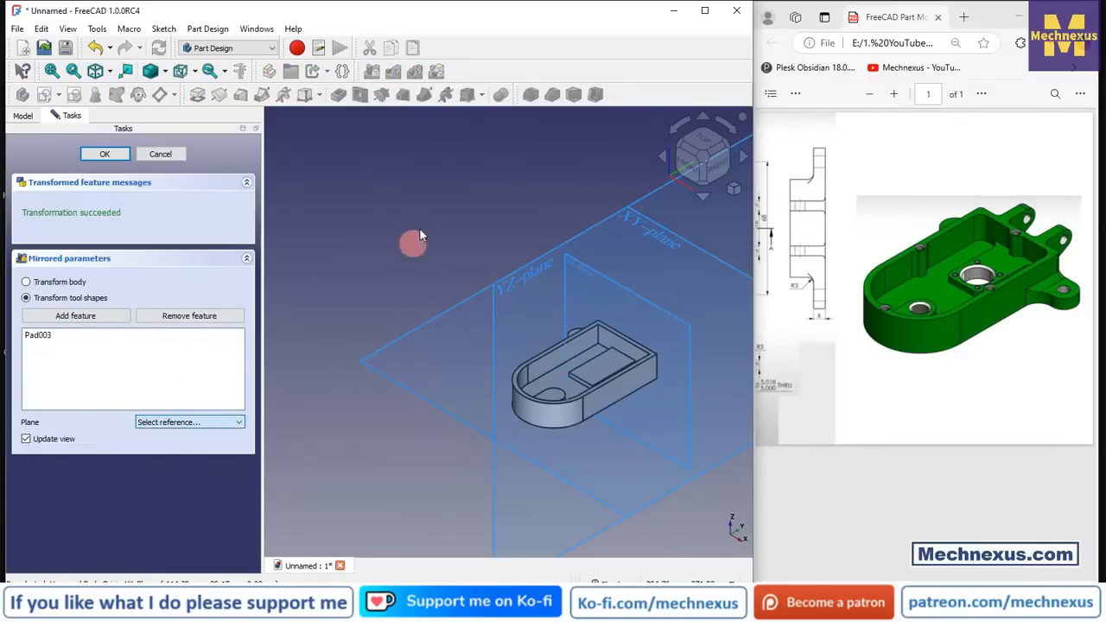
scroll(385, 259, "down", 3)
middle_click_drag(384, 260, 469, 375)
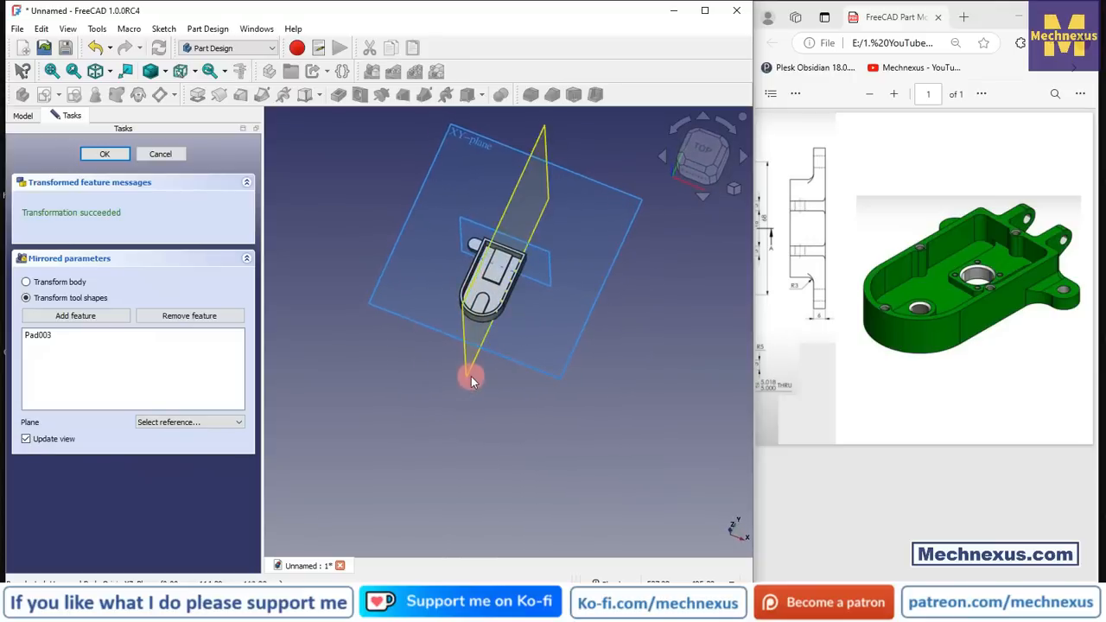
left_click(469, 375)
scroll(527, 263, "up", 3)
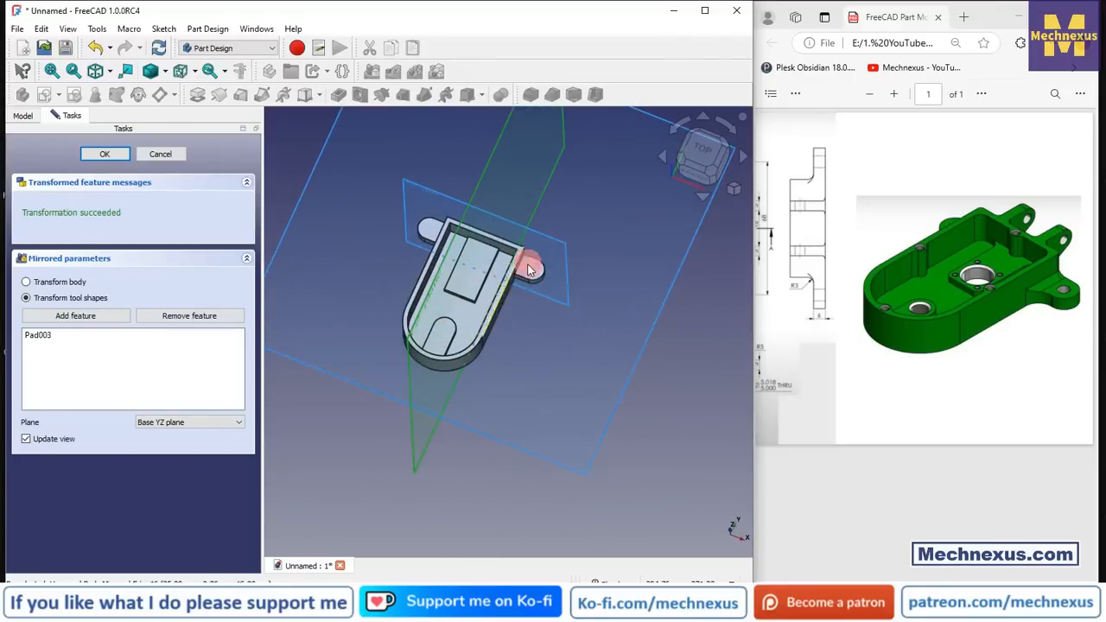
left_click(104, 155)
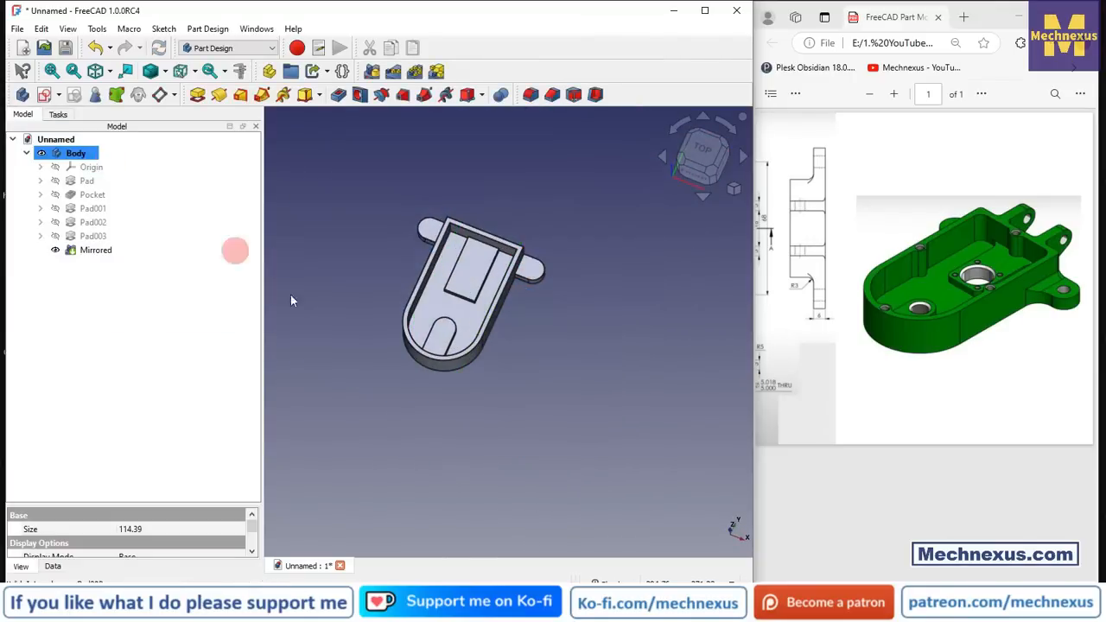
- Start a sketch on the housing's top rim face and project the inner straight edge of one long wall as external geometry
left_click(573, 447)
key("0")
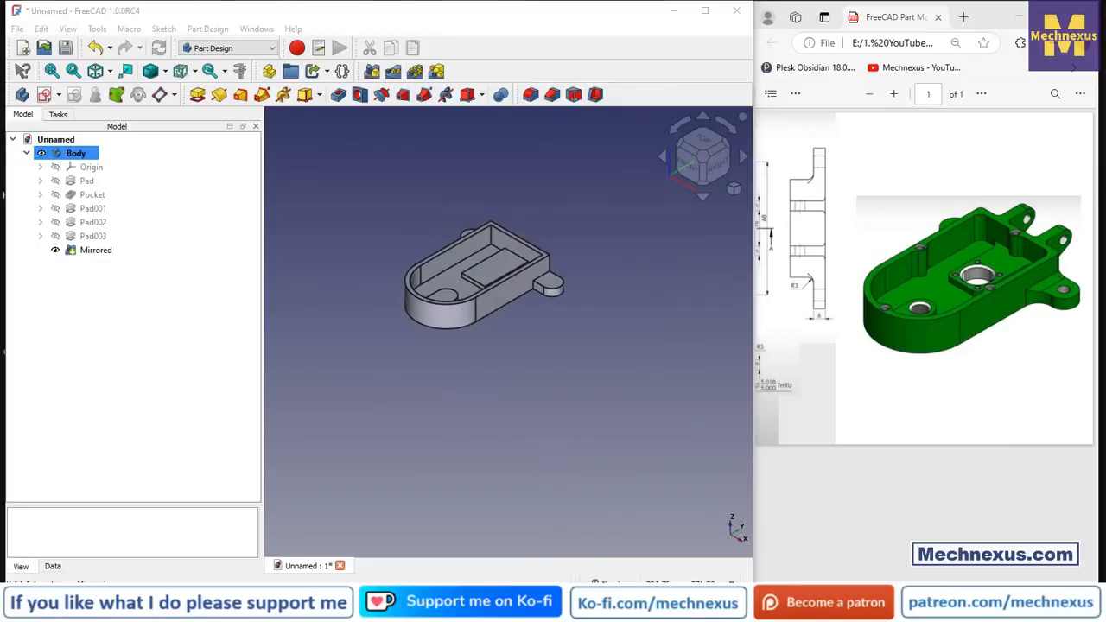
left_click(447, 370)
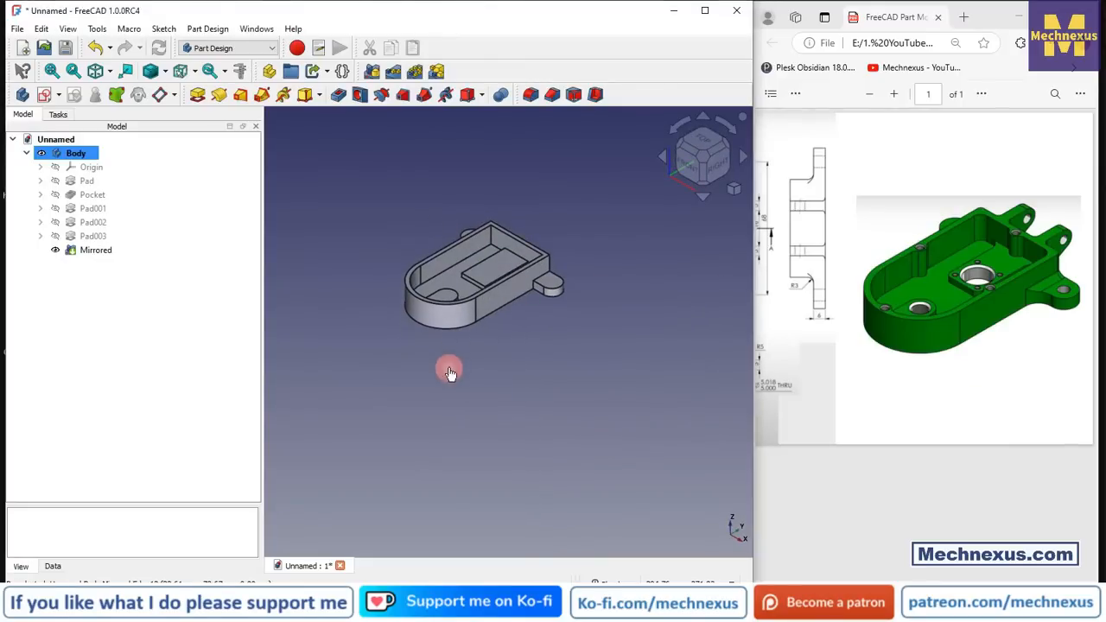
scroll(456, 256, "up", 3)
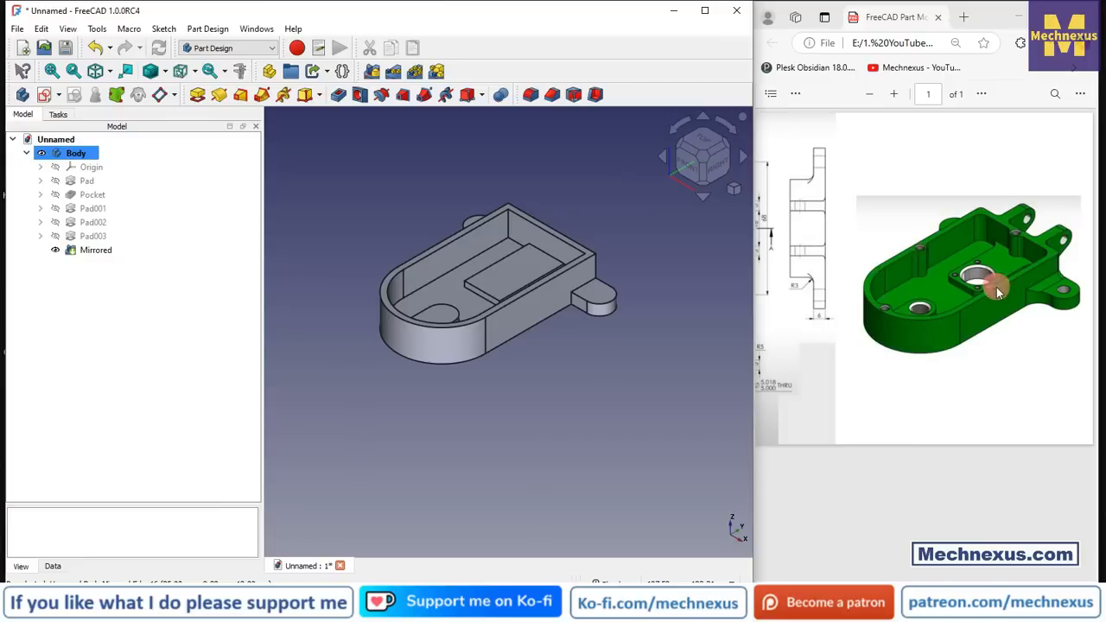
scroll(416, 246, "up", 5)
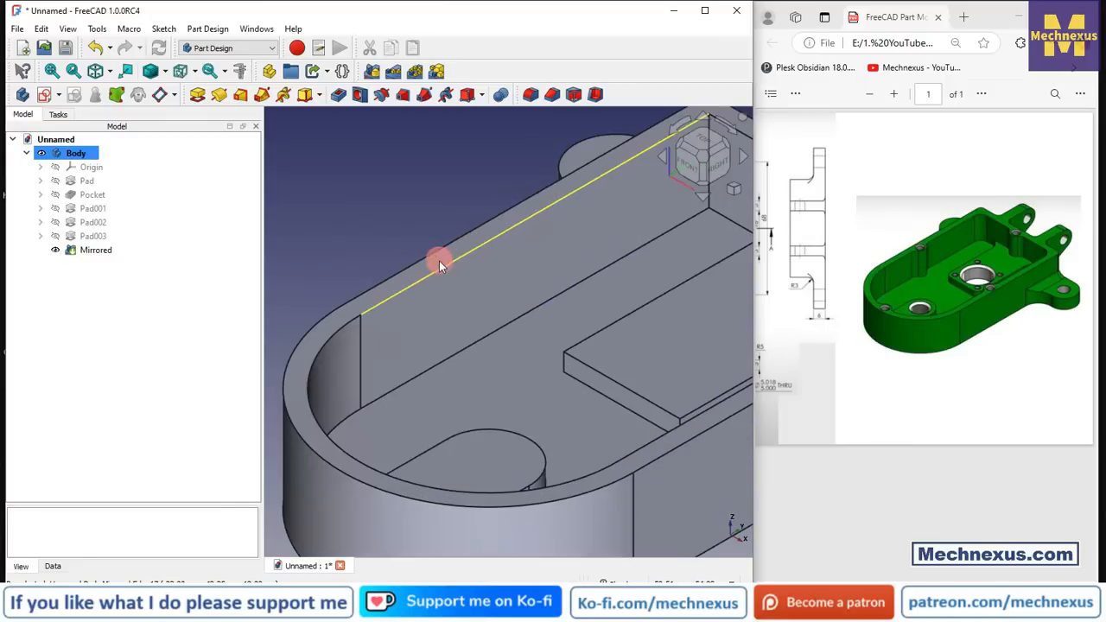
left_click(464, 245)
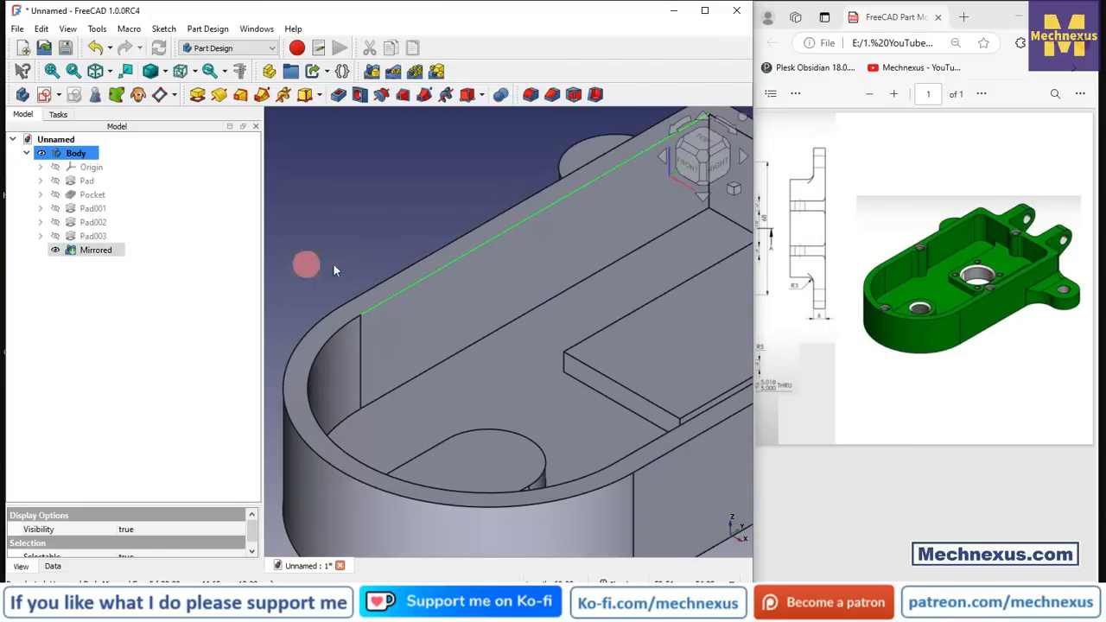
scroll(481, 252, "up", 3)
scroll(409, 217, "down", 6)
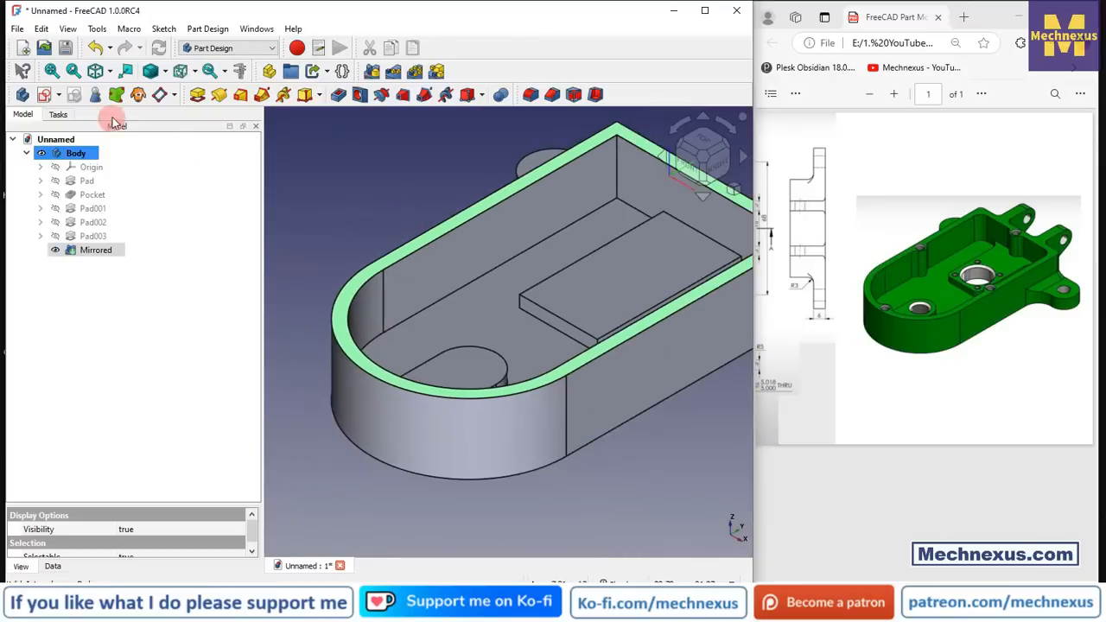
left_click(45, 96)
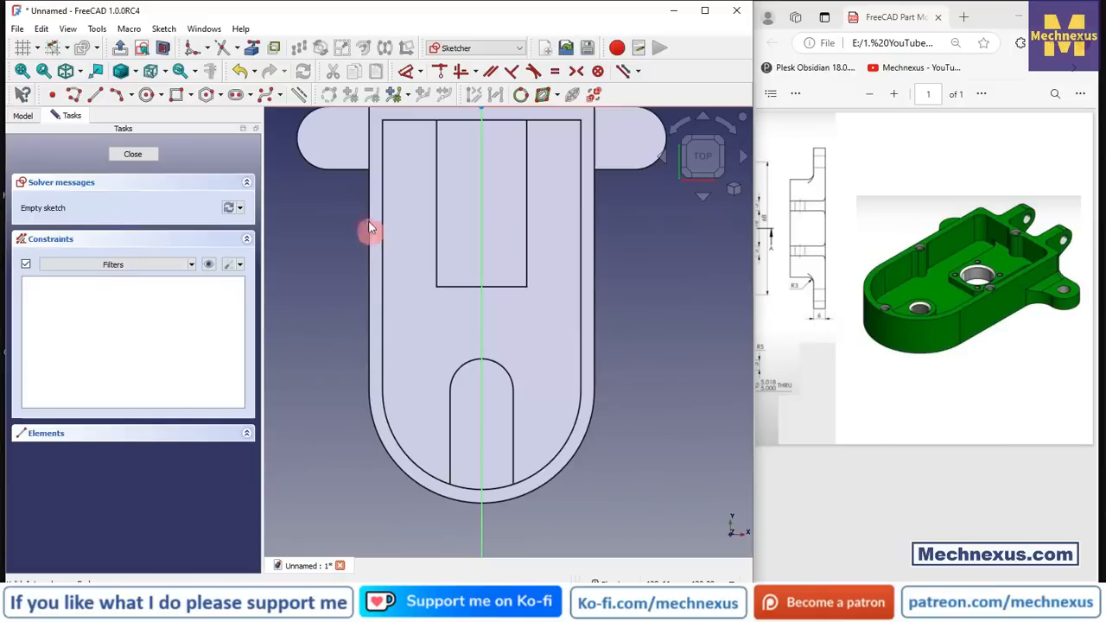
left_click(252, 48)
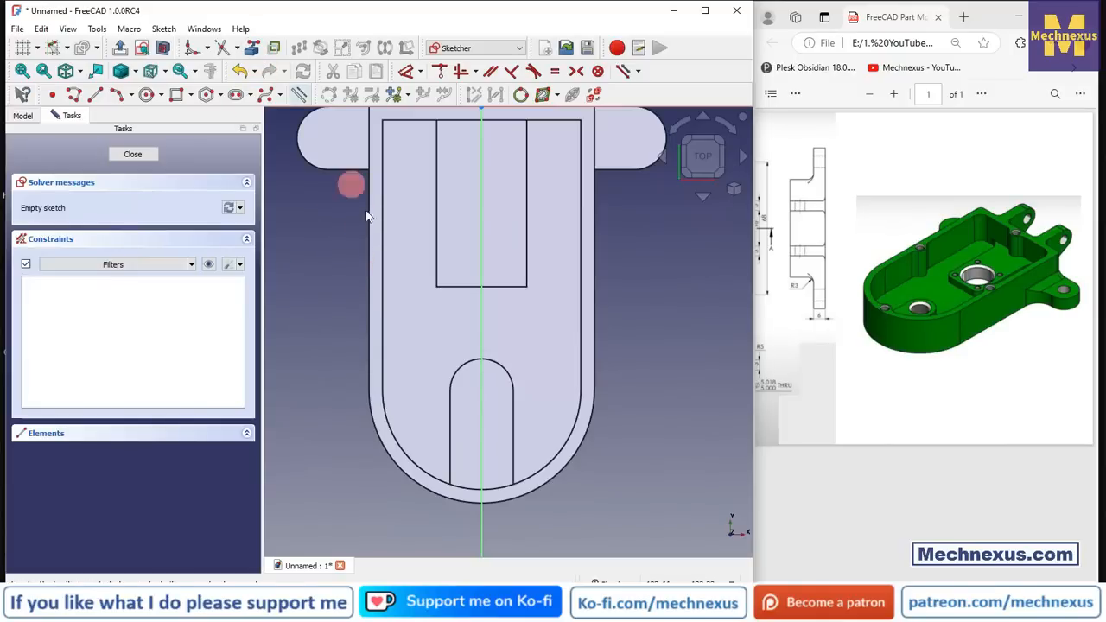
left_click(386, 318)
scroll(313, 267, "up", 2)
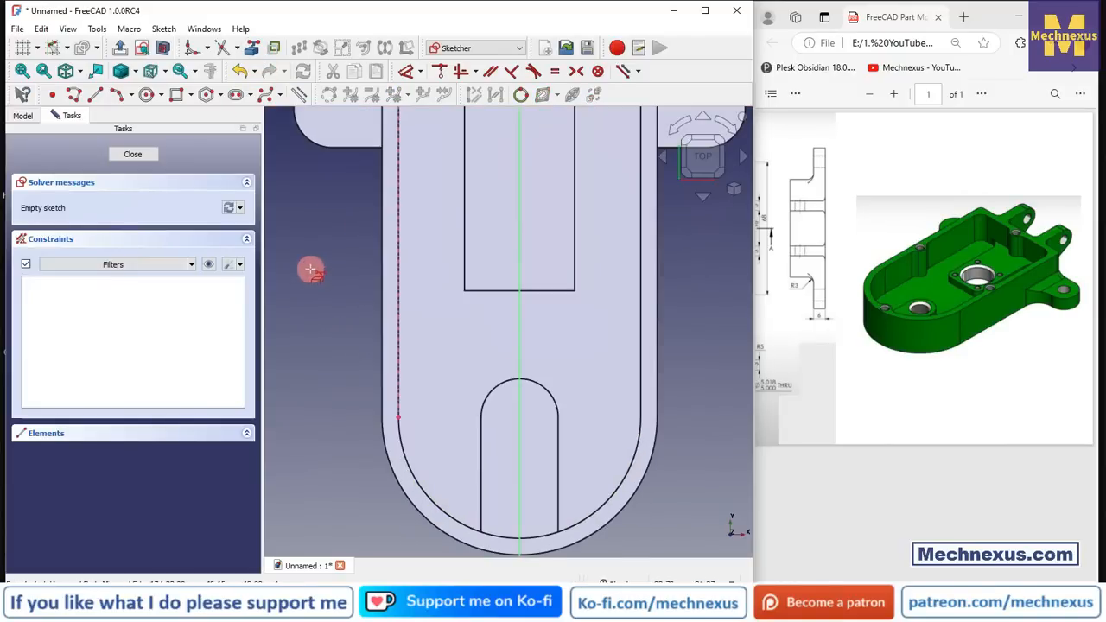
- Draw a circle about 11.8 mm in diameter, centred on the projected inner wall edge between the raised block and the rounded end
left_click(148, 95)
left_click(397, 251)
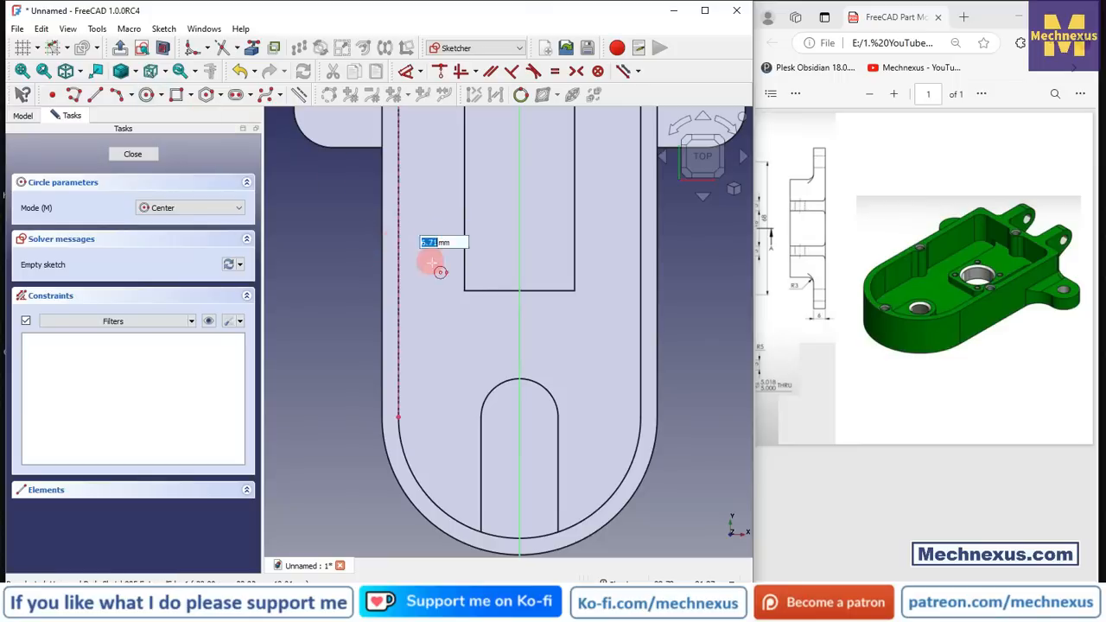
left_click(430, 259)
scroll(359, 299, "up", 3)
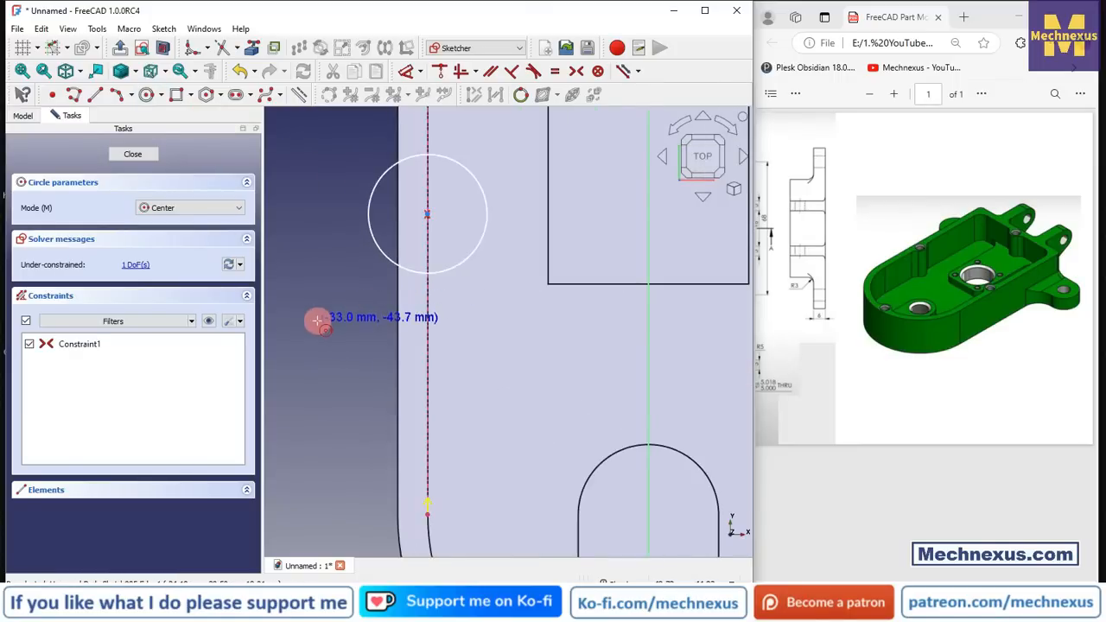
- Constrain the circle on the inner wall edge to a radius of 3 mm
left_click(406, 71)
left_click(476, 187)
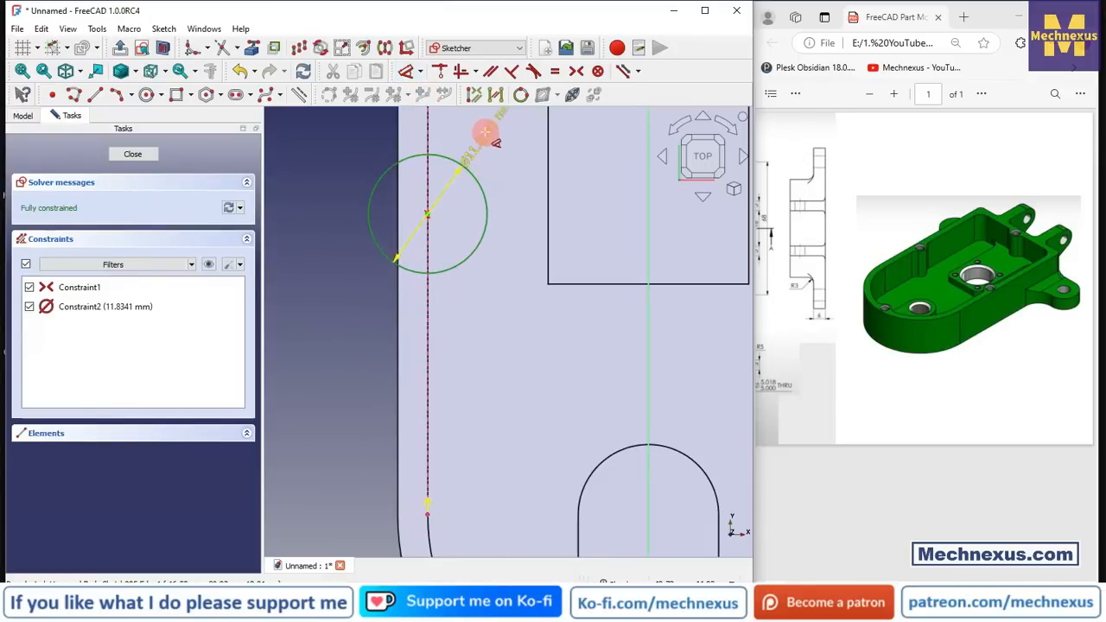
left_click(422, 72)
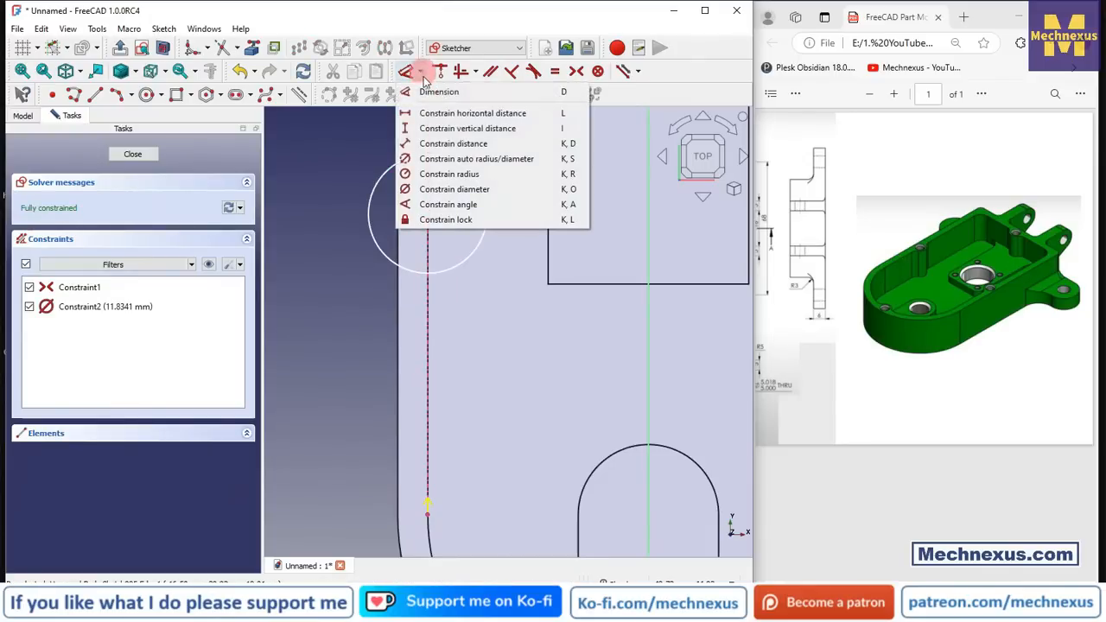
left_click(450, 174)
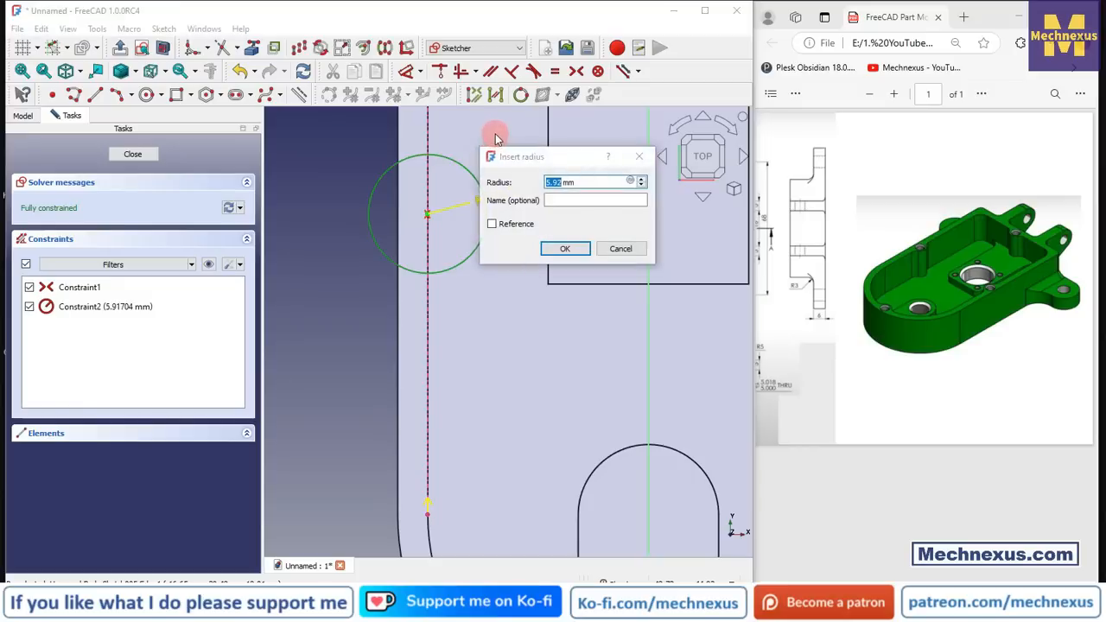
key("Return")
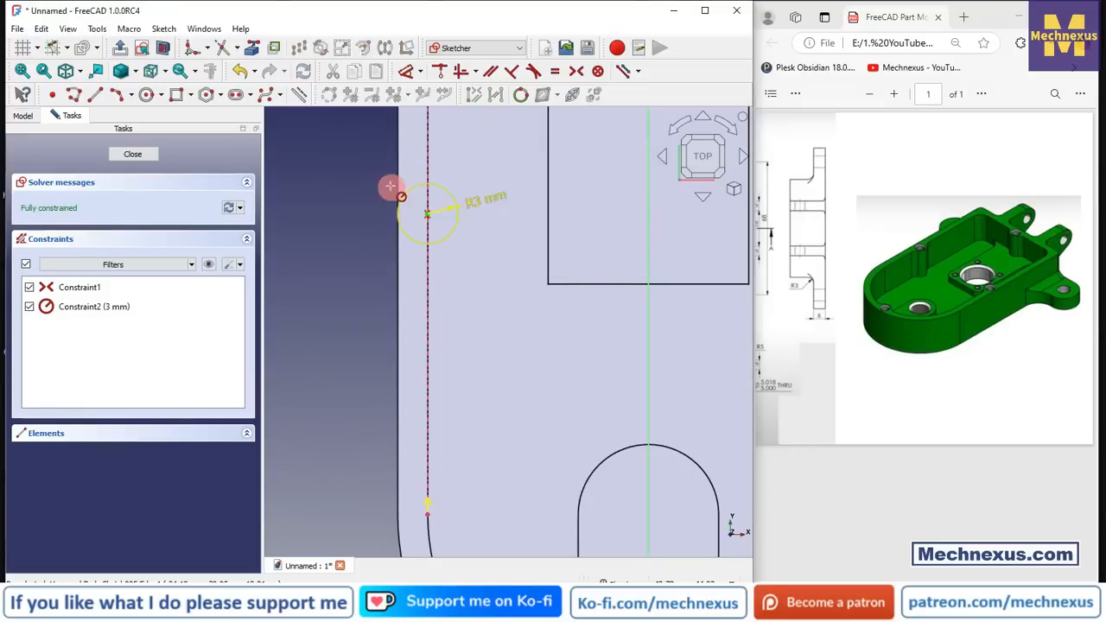
- Trim away the circle's half inside the wall thickness, leaving a semicircle that bulges into the housing cavity
scroll(388, 184, "up", 3)
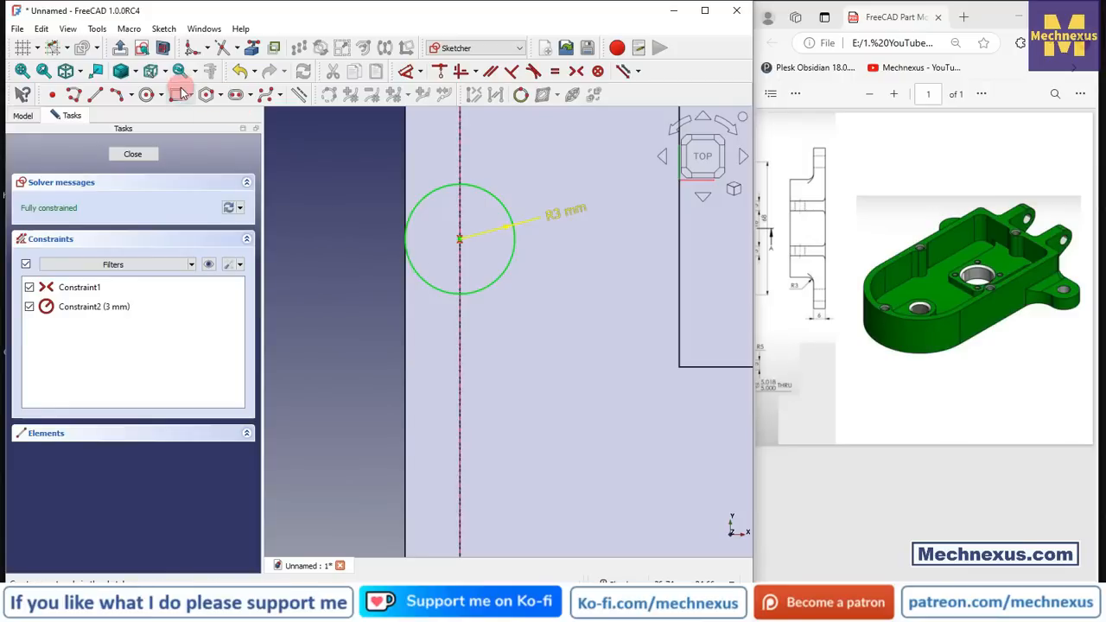
left_click(420, 277)
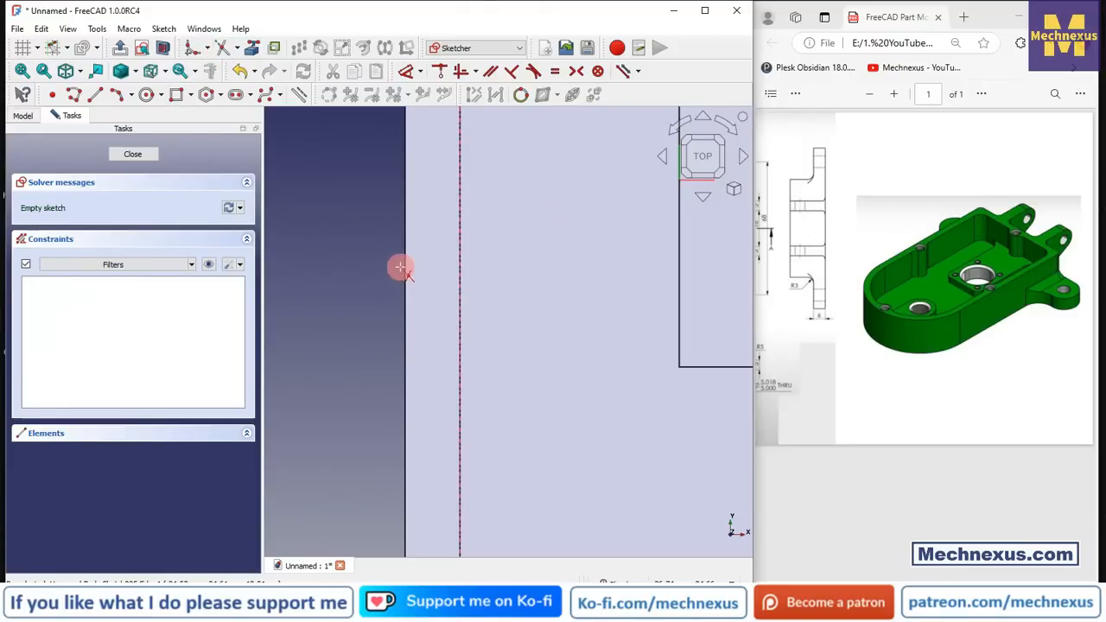
key("ctrl+z")
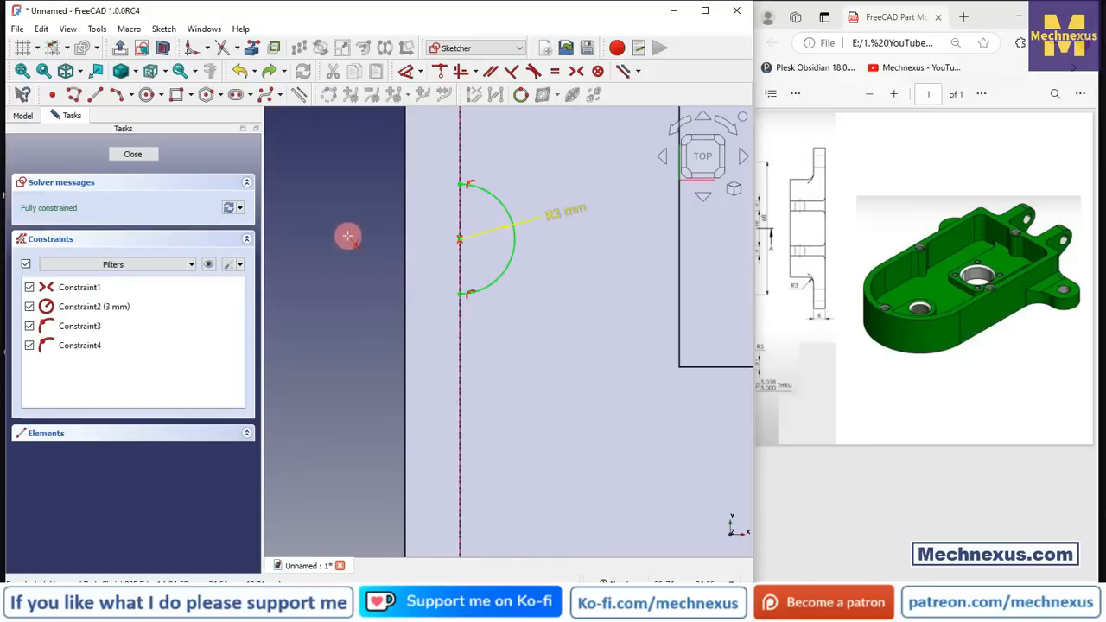
scroll(457, 245, "up", 2)
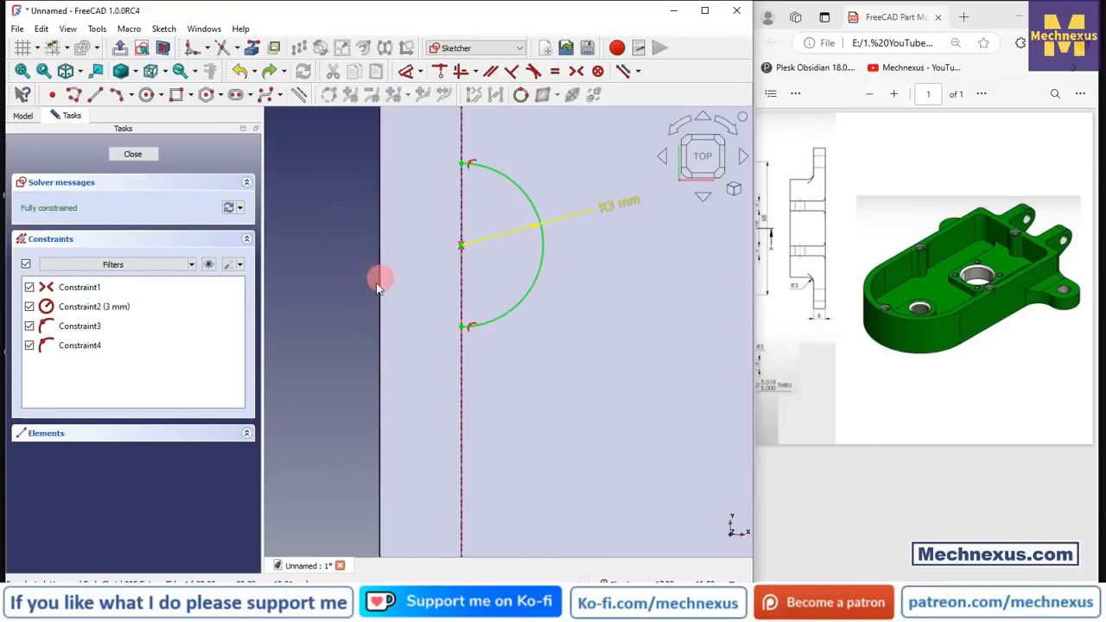
- Join the semicircle's two ends with a 6 mm vertical line along the projected edge and close the sketch
left_click(97, 95)
scroll(440, 264, "up", 2)
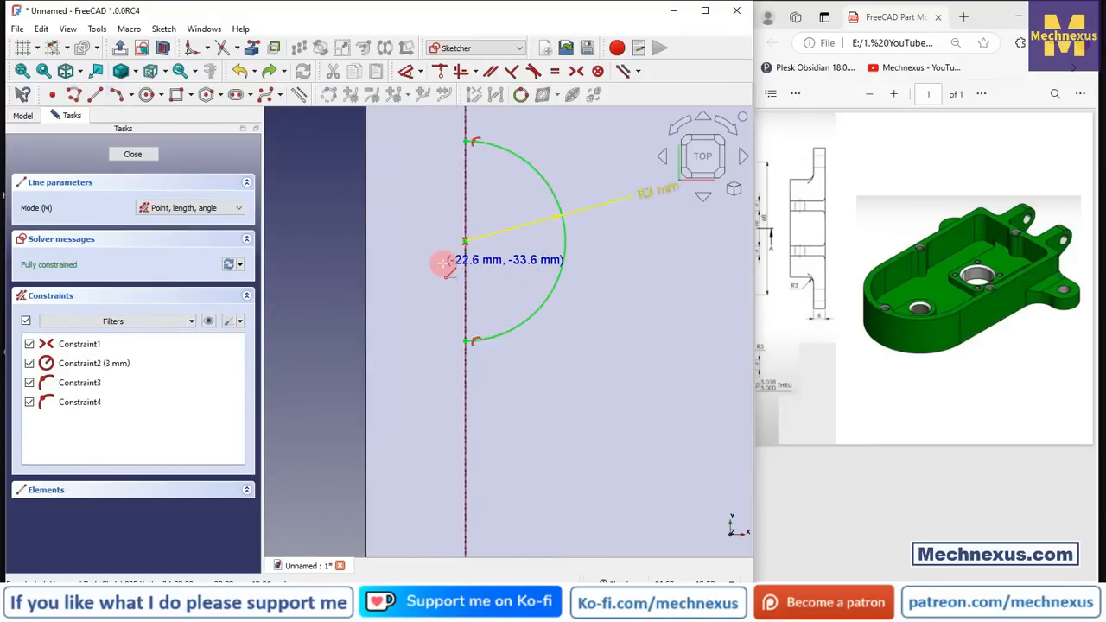
left_click(473, 356)
scroll(407, 437, "down", 2)
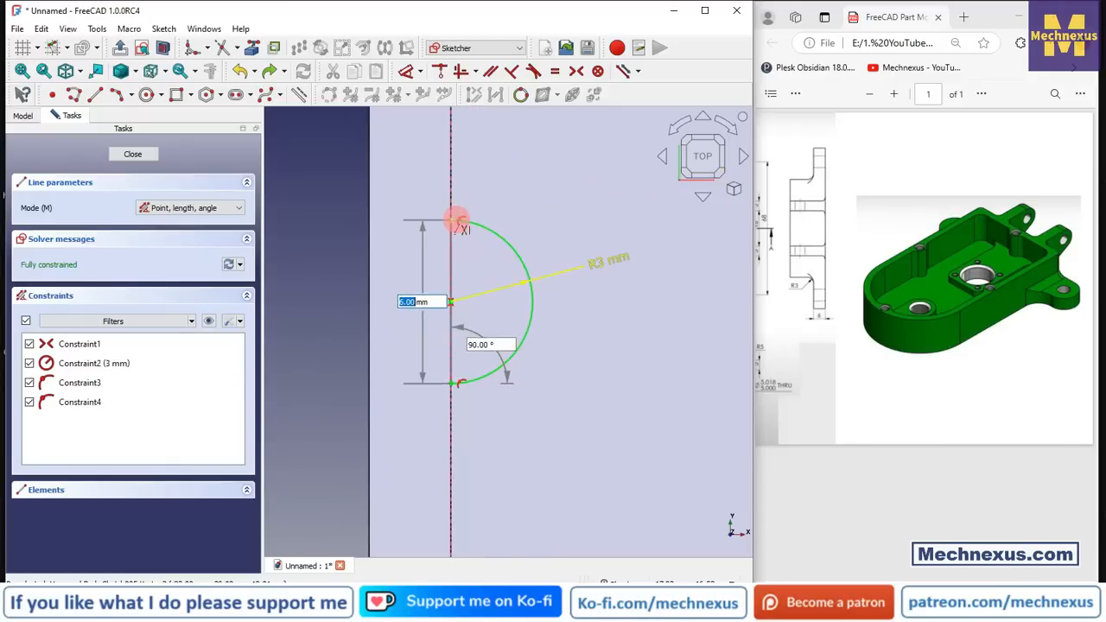
left_click(454, 220)
scroll(439, 269, "down", 3)
middle_click_drag(481, 313, 439, 236)
left_click(129, 158)
left_click(311, 213)
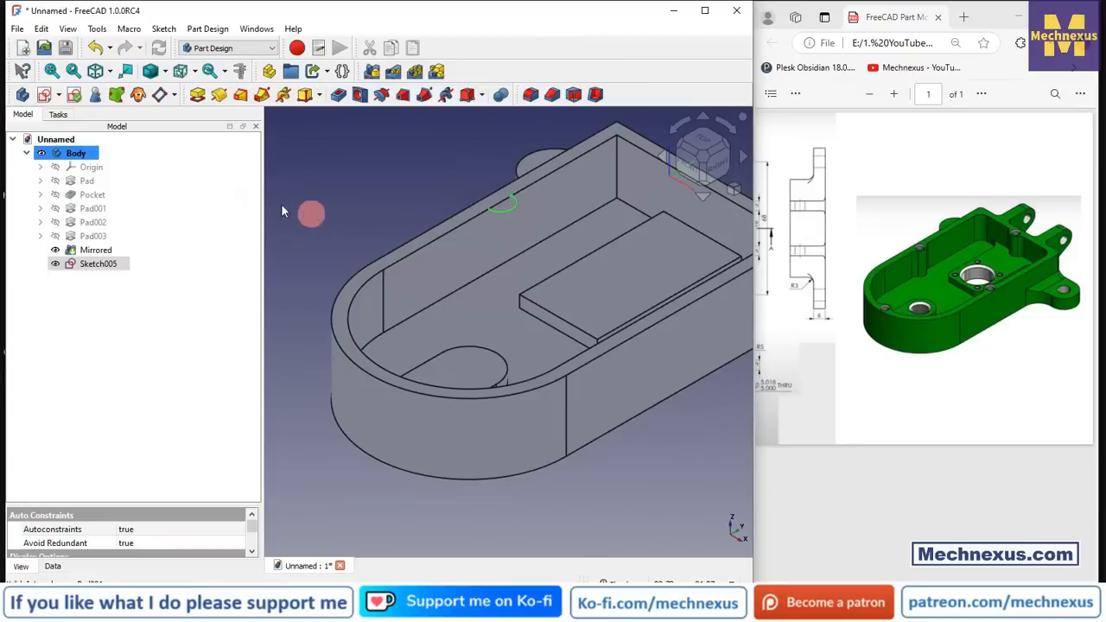
- Pad the semicircular boss sketch in the reversed direction up to the housing's inner floor face
left_click(201, 98)
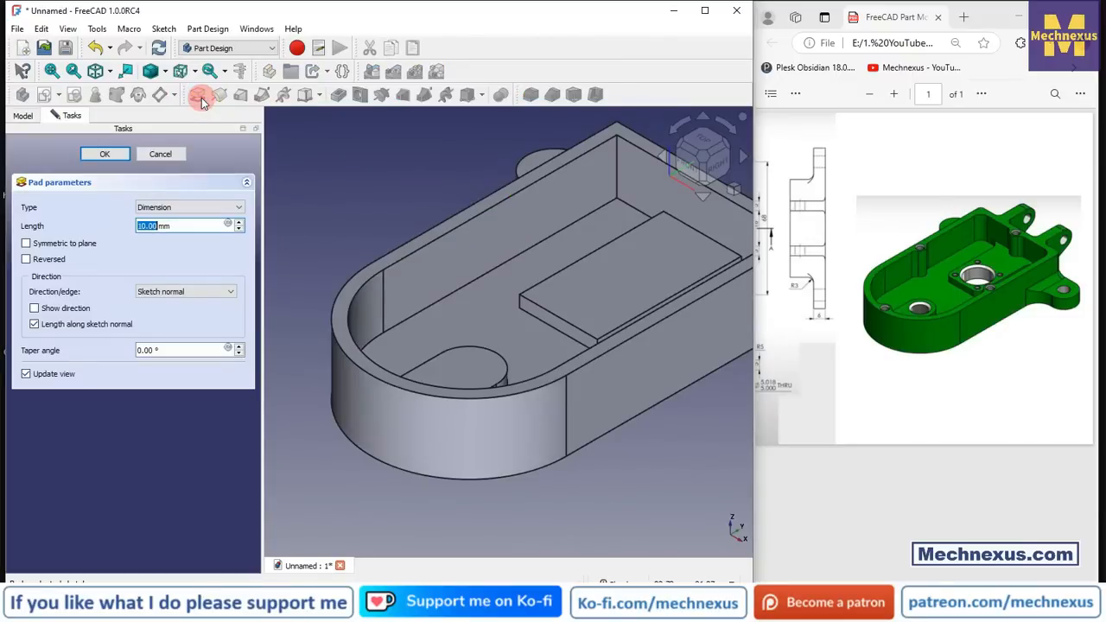
left_click(27, 260)
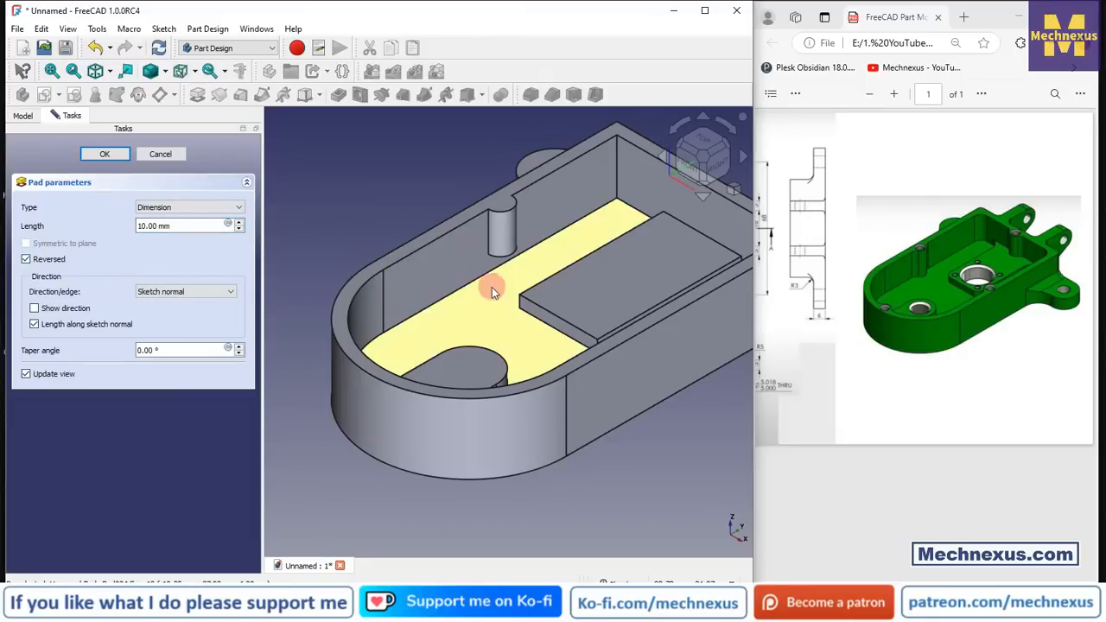
left_click(175, 210)
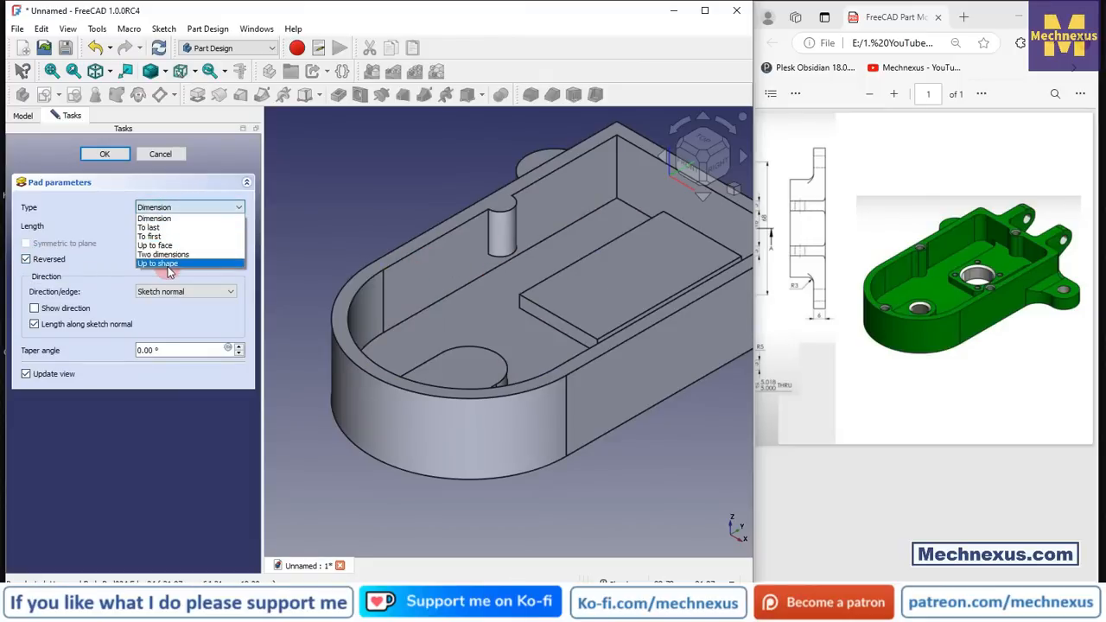
left_click(160, 245)
left_click(515, 285)
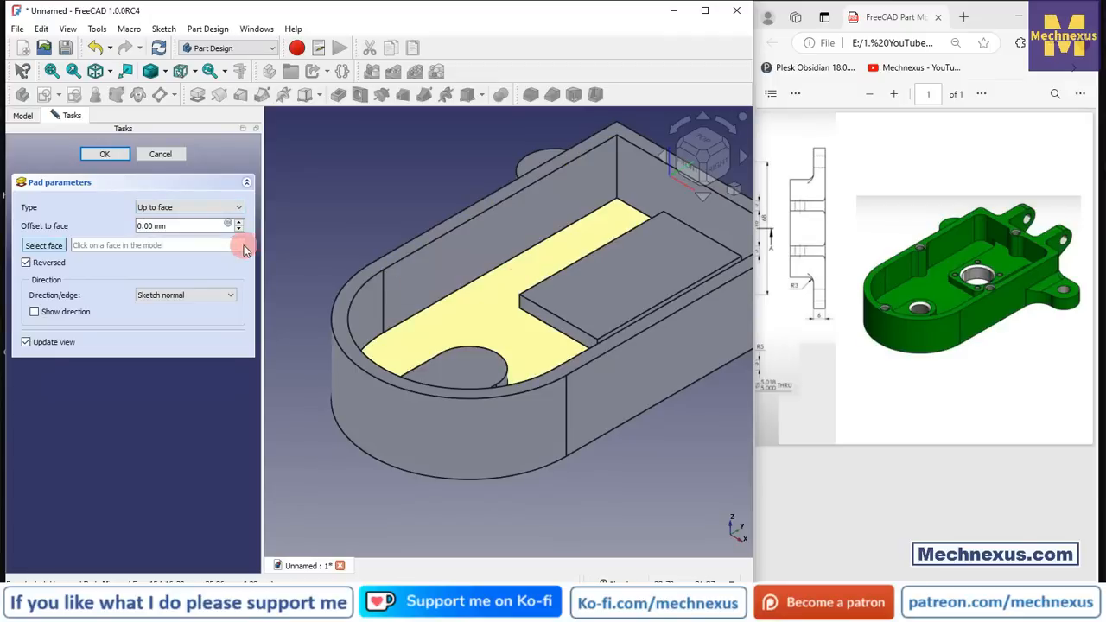
left_click(104, 154)
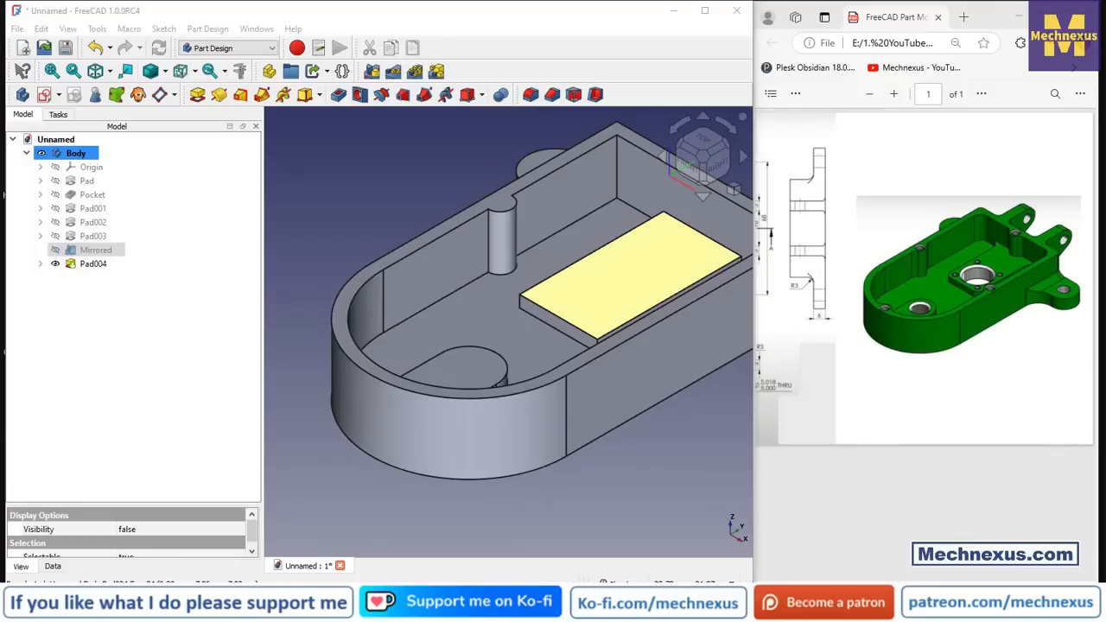
- Mirror the semicircular boss pad across the housing's lengthwise centre plane onto the opposite long inner wall
scroll(518, 271, "down", 5)
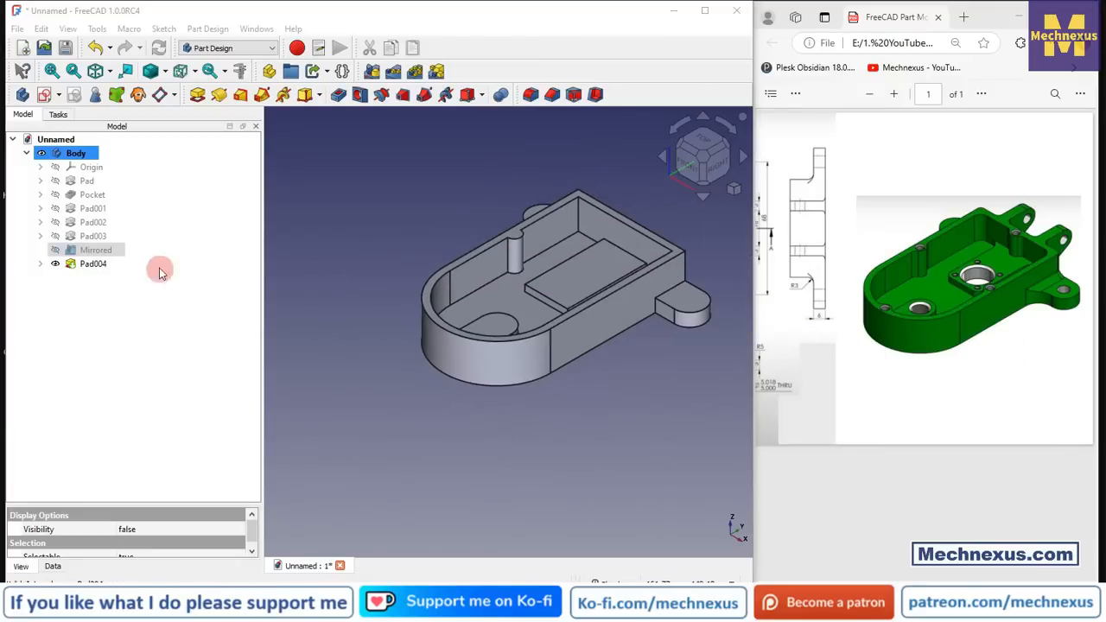
left_click(83, 265)
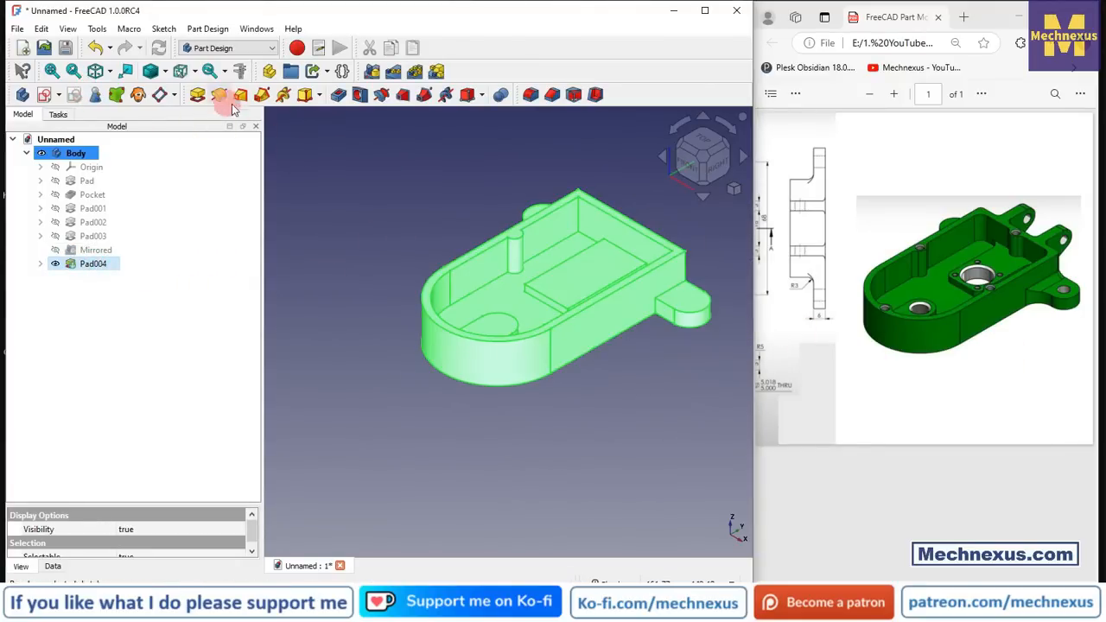
left_click(369, 72)
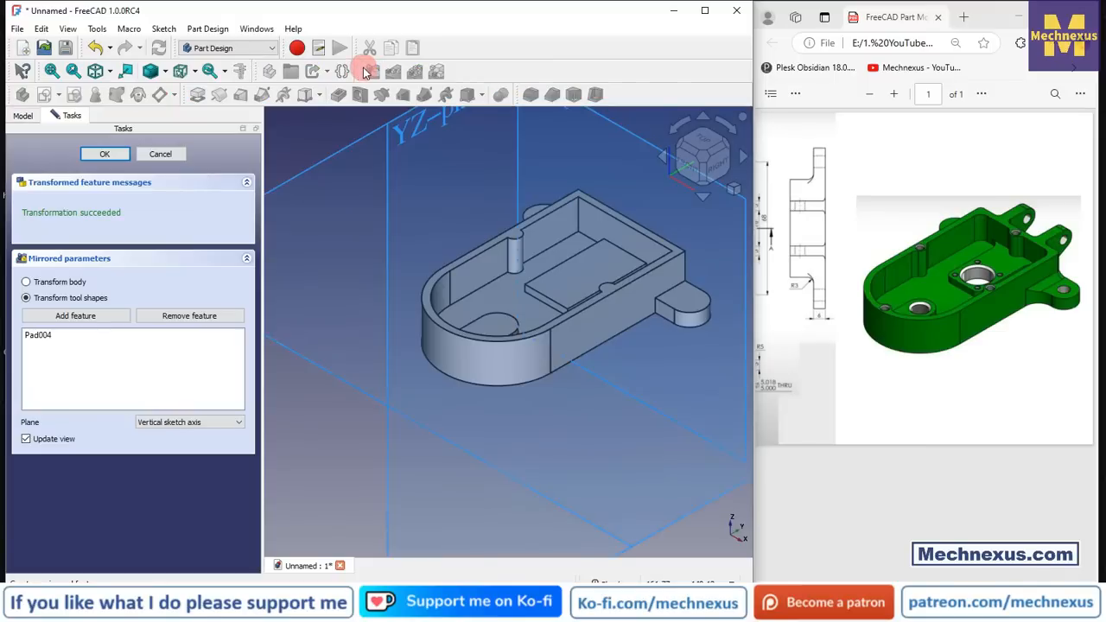
left_click(156, 423)
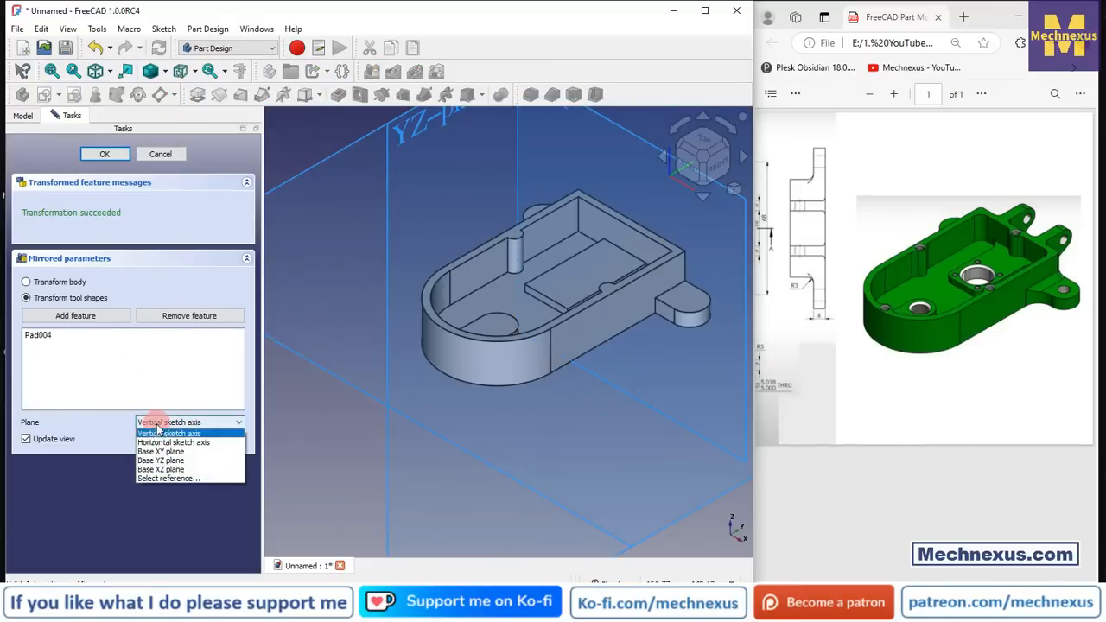
left_click(160, 479)
middle_click_drag(346, 359, 403, 406)
left_click(368, 419)
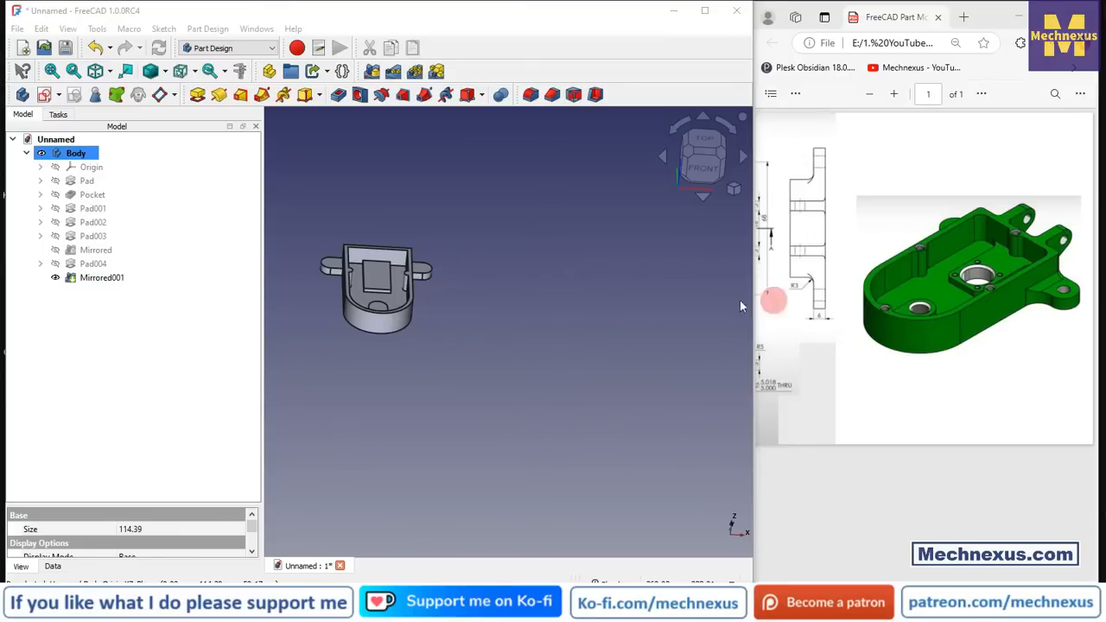
- Start a sketch on the housing's top rim face and project the rounded end's inner arc edge as external geometry
middle_click_drag(420, 302, 356, 356)
scroll(403, 289, "up", 10)
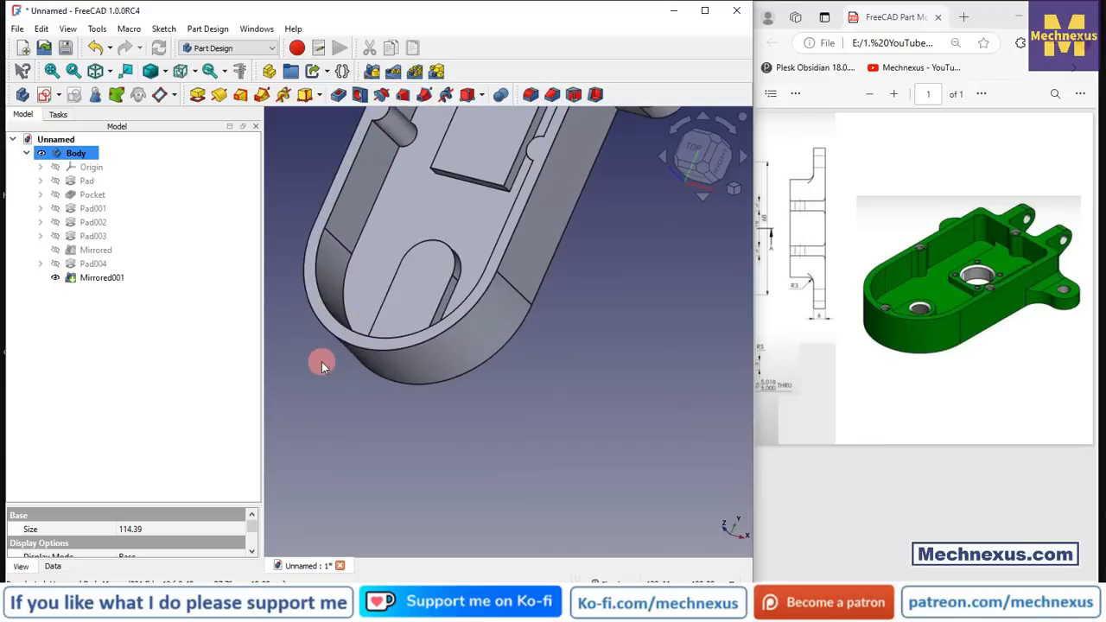
left_click(381, 322)
scroll(397, 404, "down", 3)
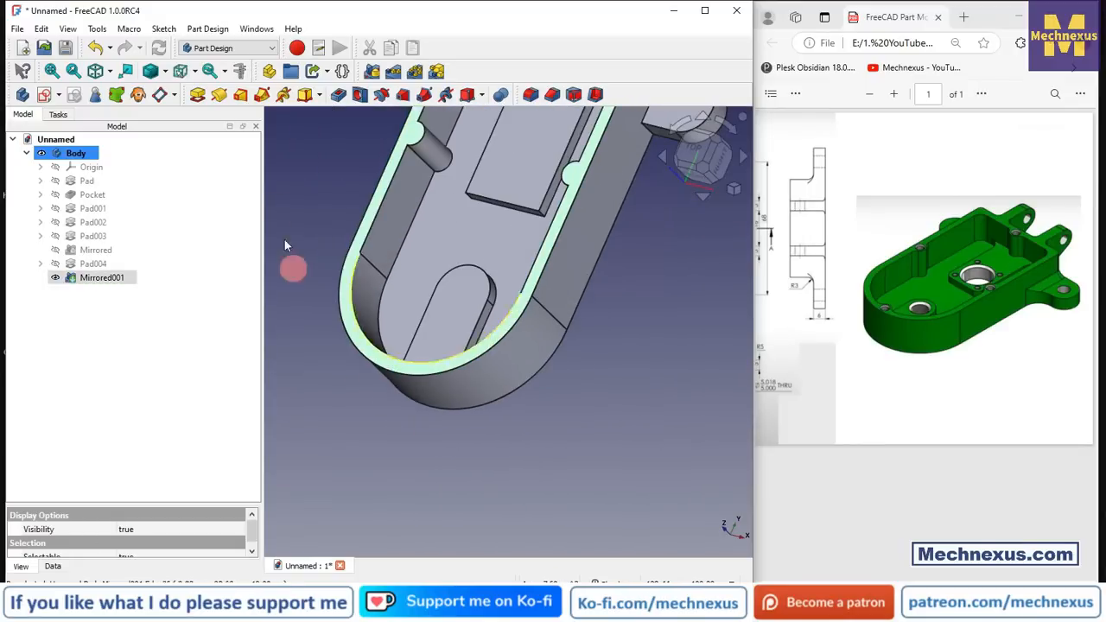
left_click(61, 98)
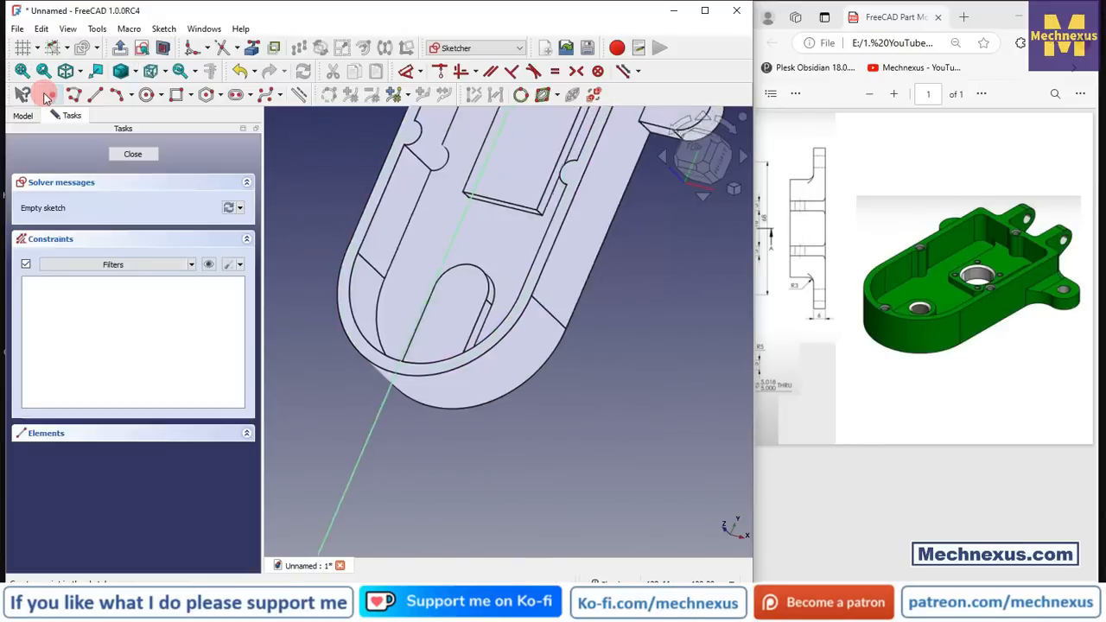
left_click(522, 444)
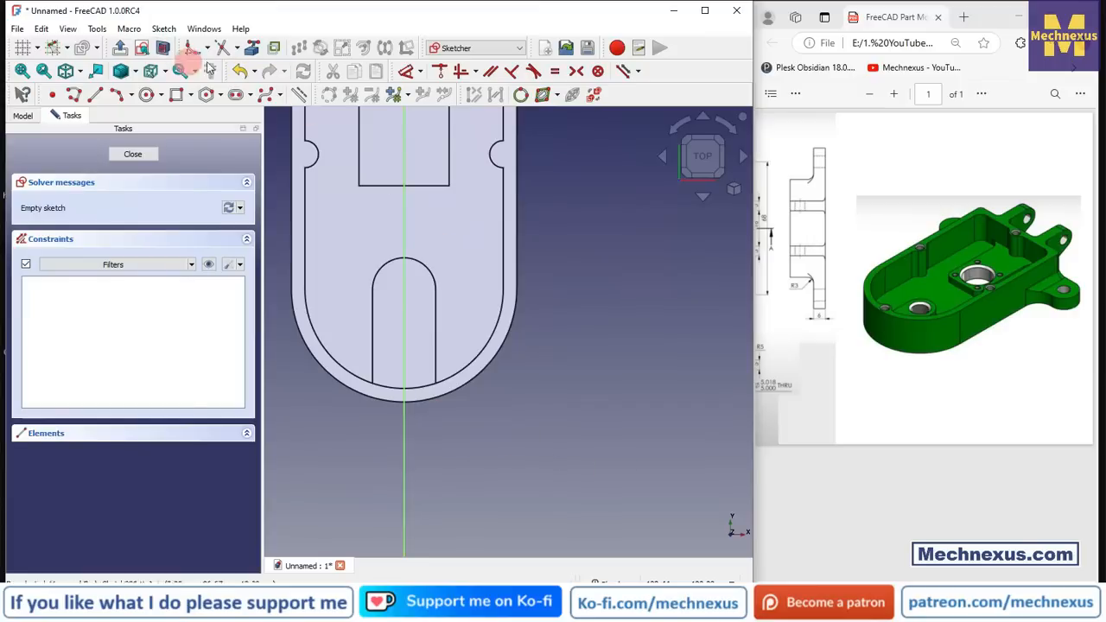
left_click(251, 48)
left_click(465, 400)
left_click(373, 357)
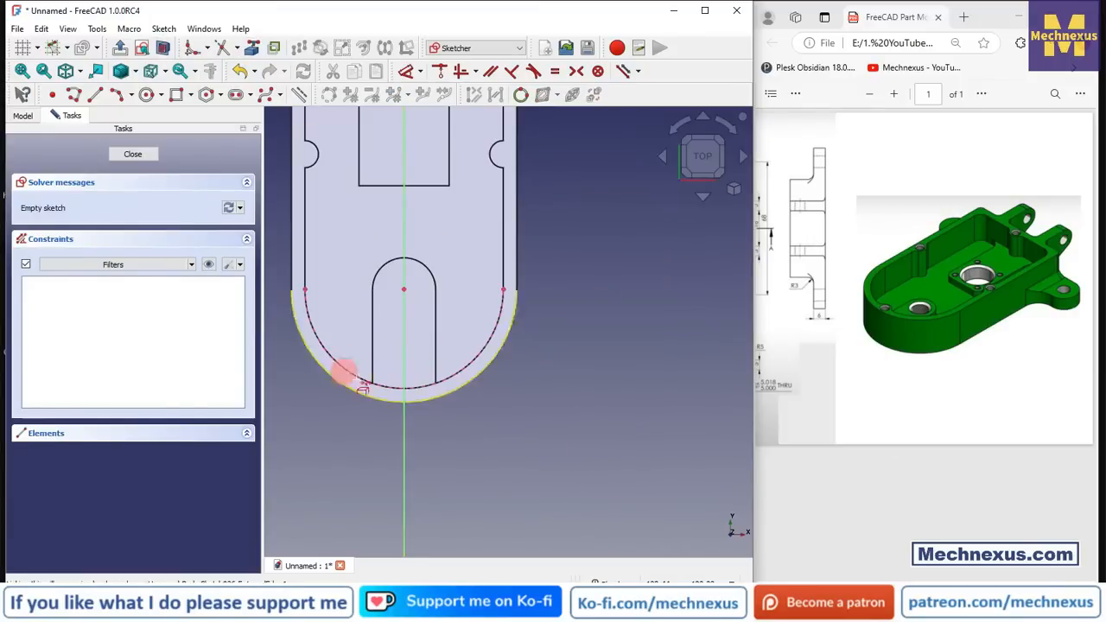
- Draw a three-point arc with both ends on the projected edge, crossing the centreline and bulging into the cavity
scroll(350, 376, "up", 2)
left_click(116, 94)
left_click(395, 388)
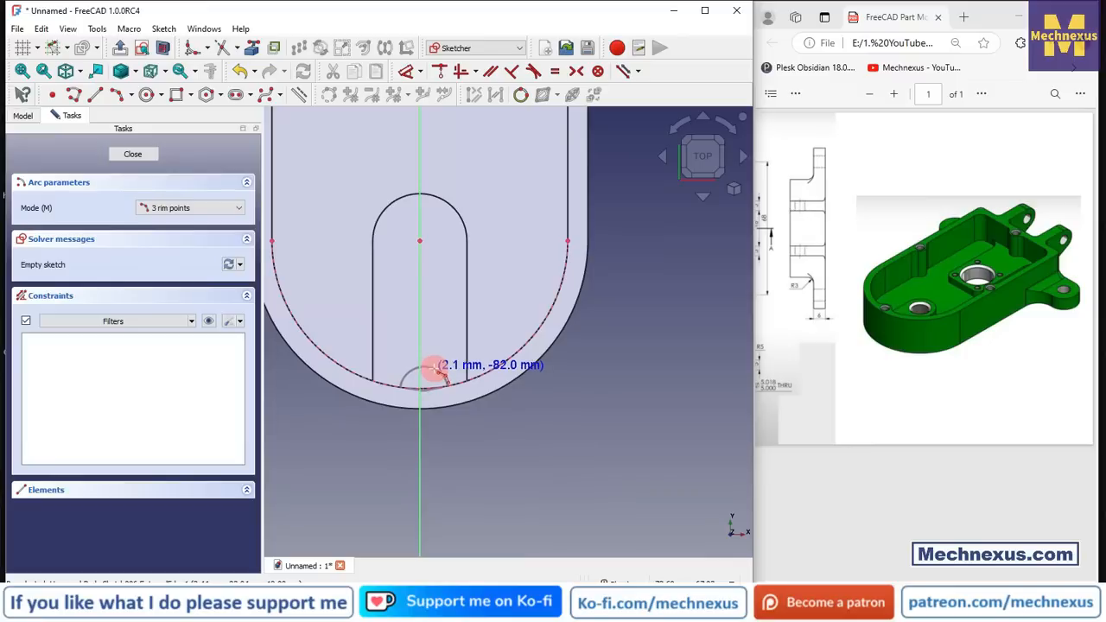
left_click(434, 370)
right_click(454, 455)
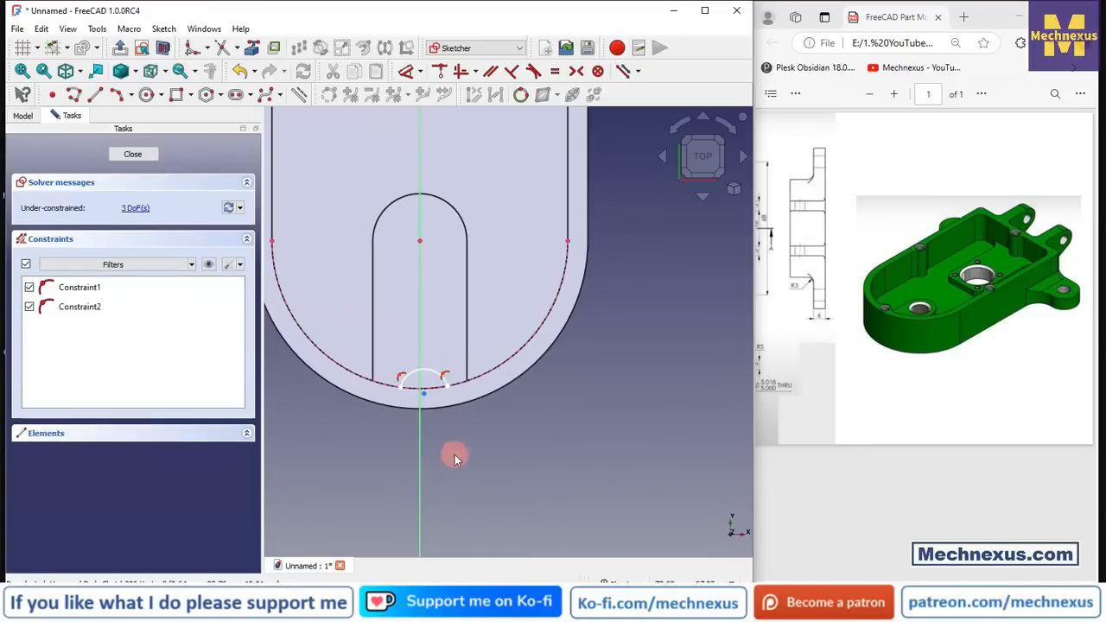
- Constrain the arc's centre onto the projected edge and align it vertically with the centre of the housing's rounded end
scroll(414, 359, "up", 3)
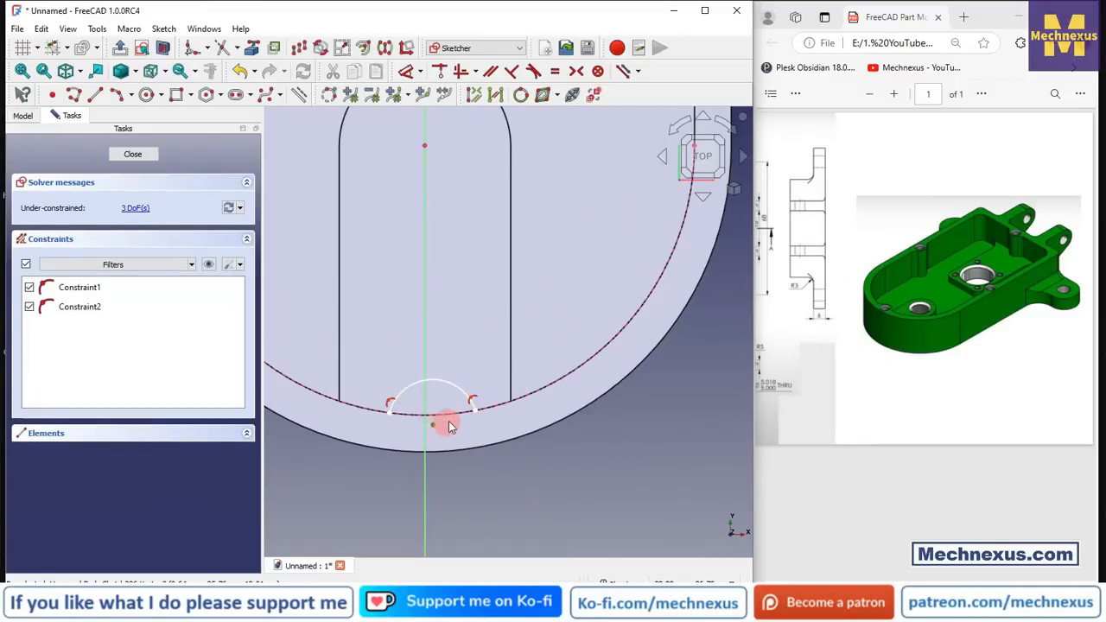
left_click(440, 73)
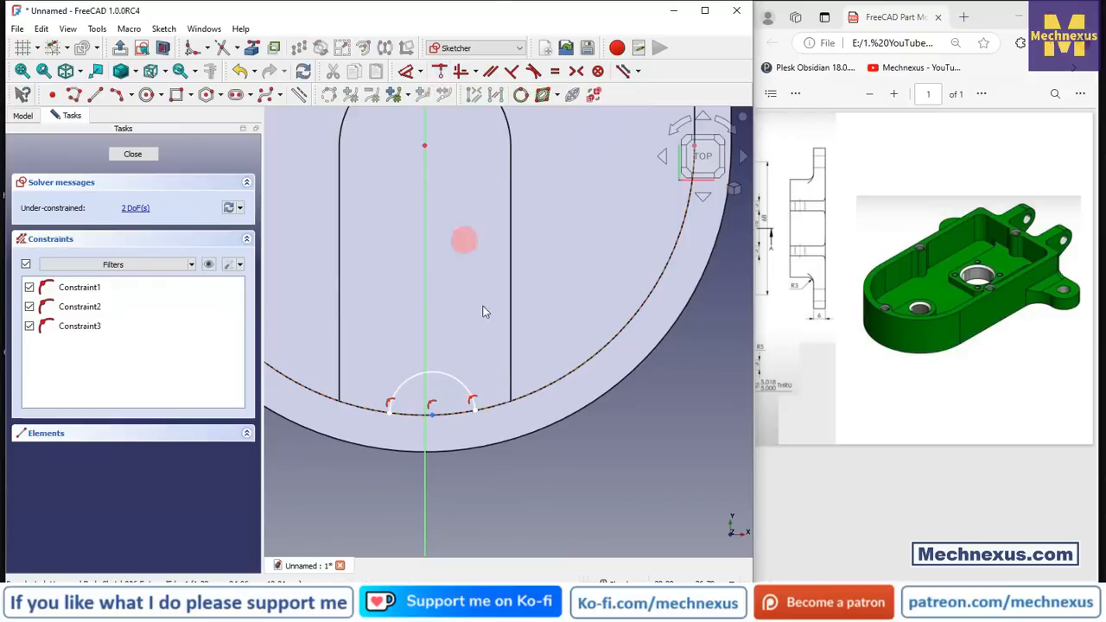
scroll(449, 476, "down", 1)
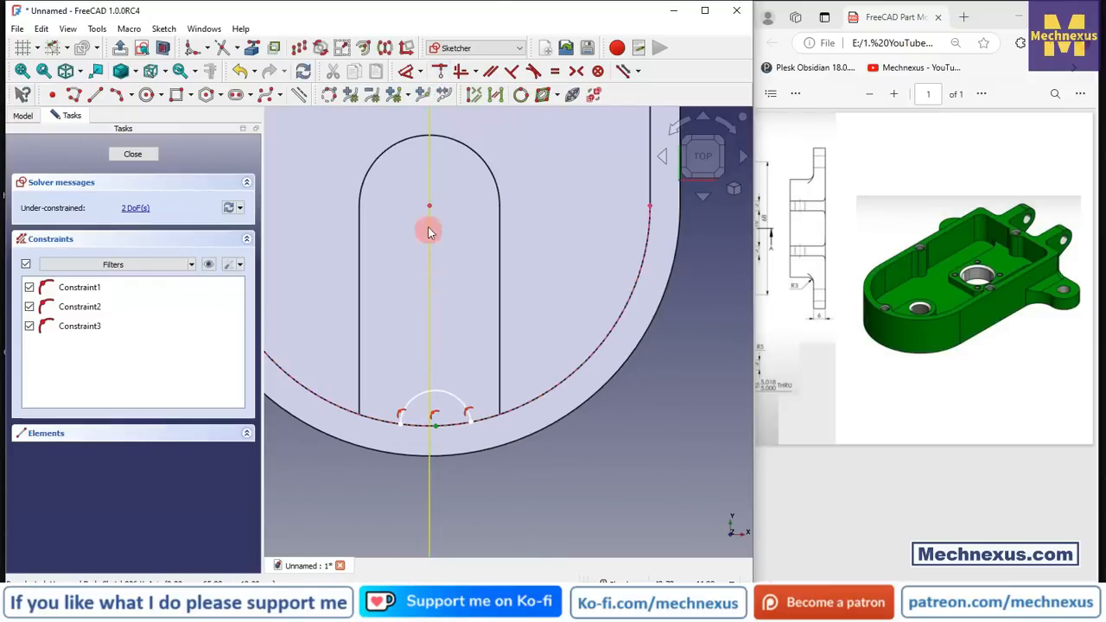
left_click(431, 204)
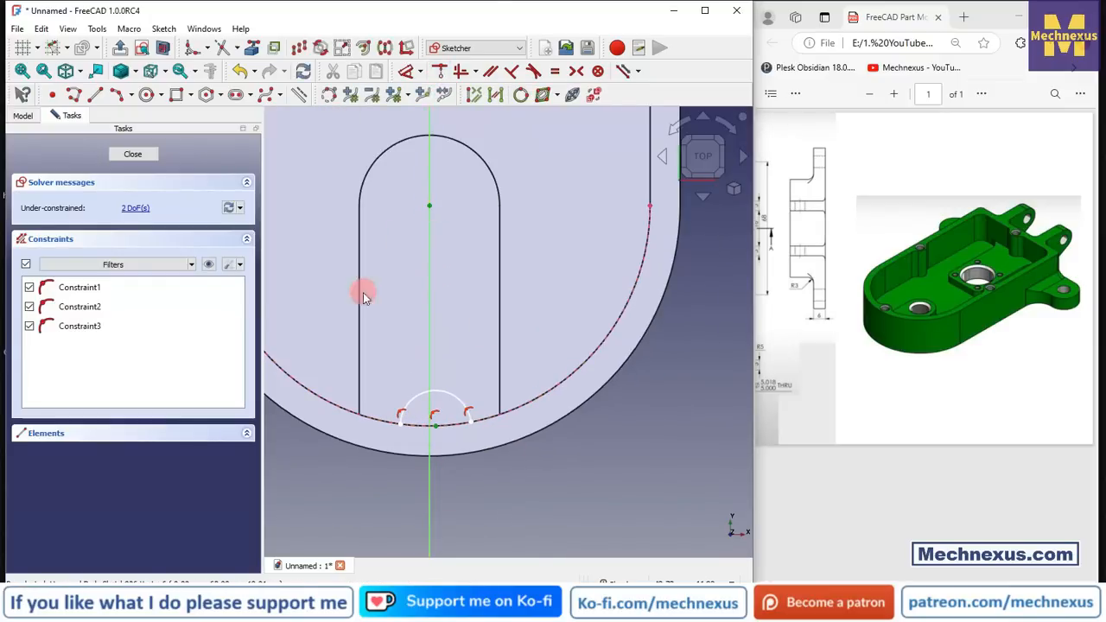
left_click(461, 71)
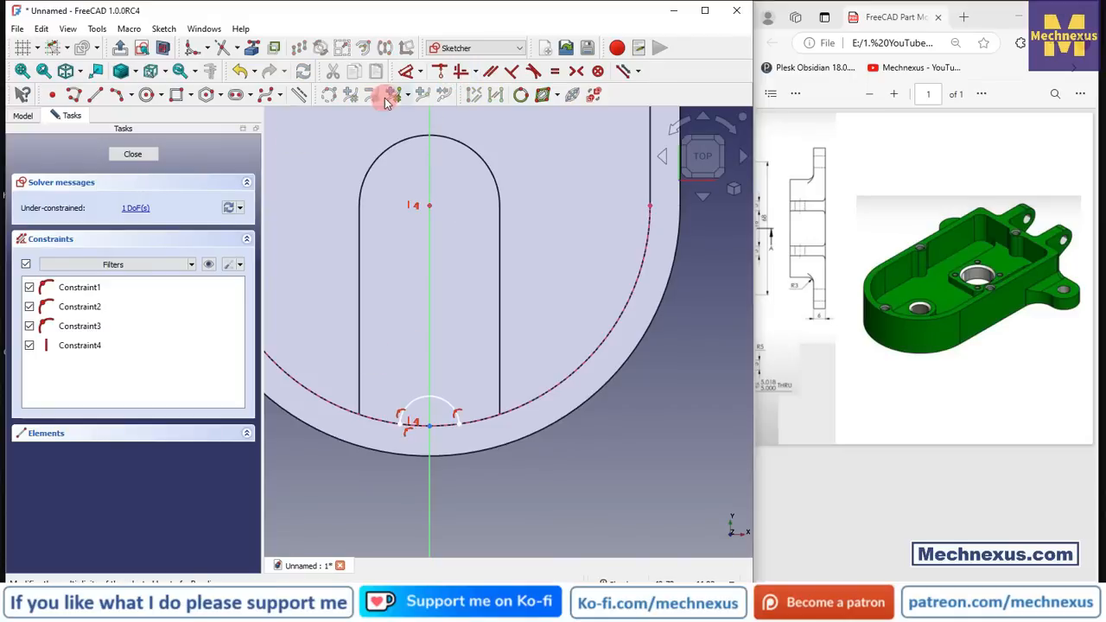
- Constrain the small arc at the rounded end to a radius of 3 mm
left_click(423, 76)
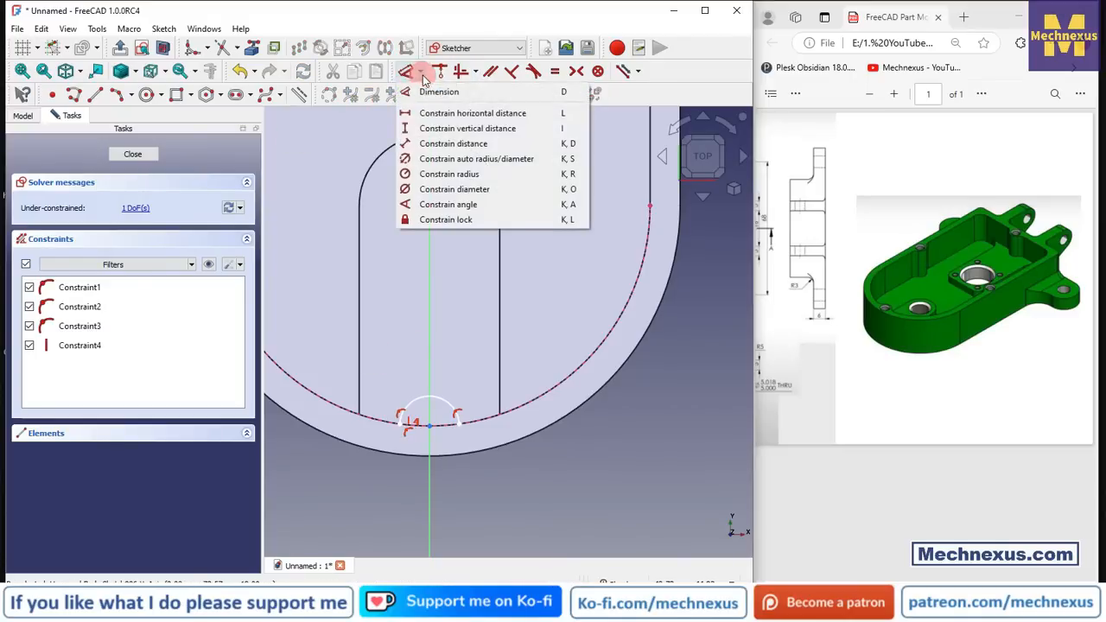
left_click(437, 188)
left_click(446, 398)
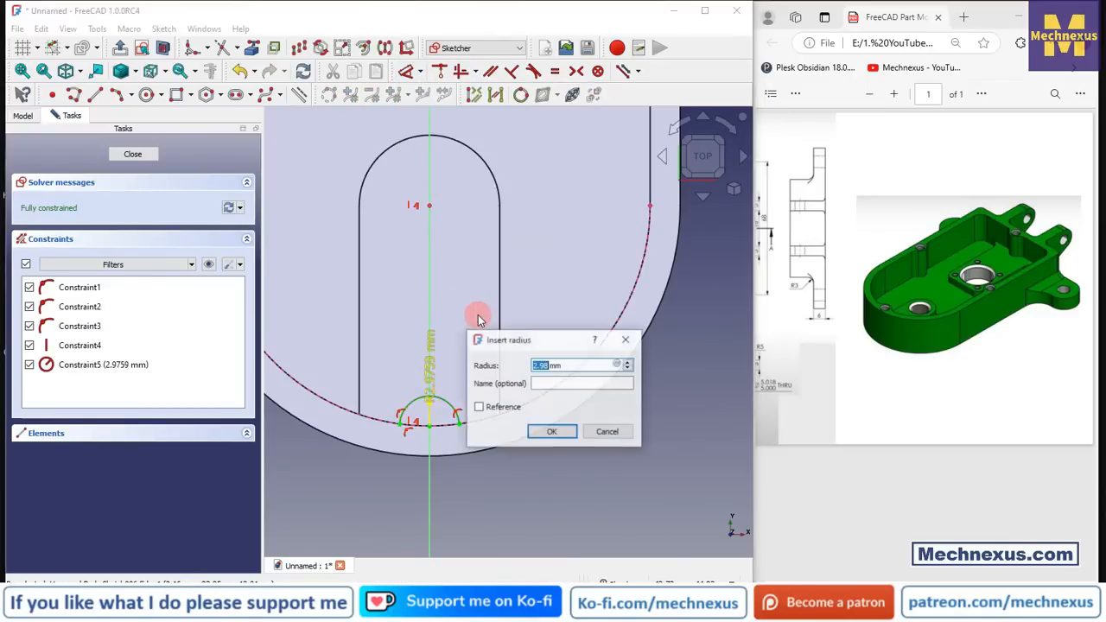
left_click(800, 298)
key("Return")
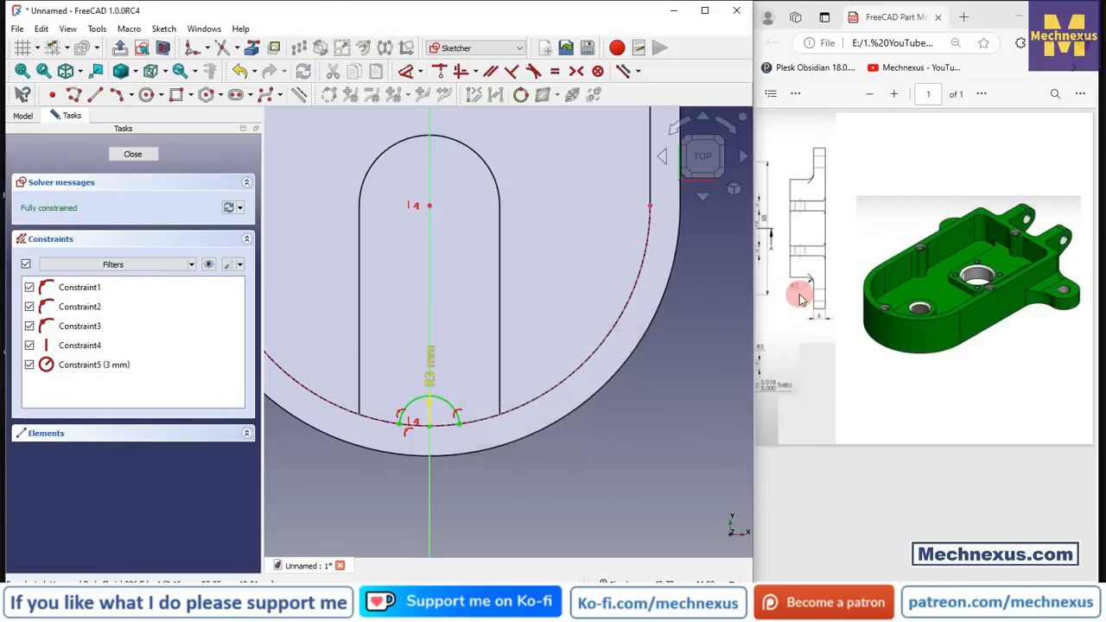
scroll(401, 397, "up", 4)
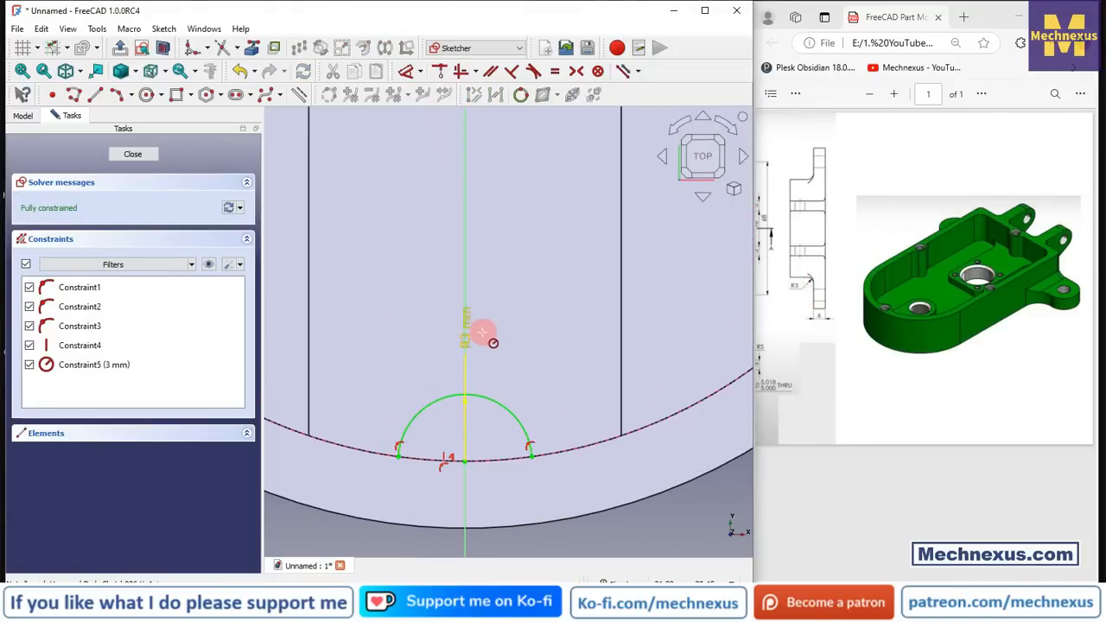
right_click(506, 328)
- Close the boss profile with a second three-point arc joining the first arc's ends and bulging into the wall thickness
left_click(120, 94)
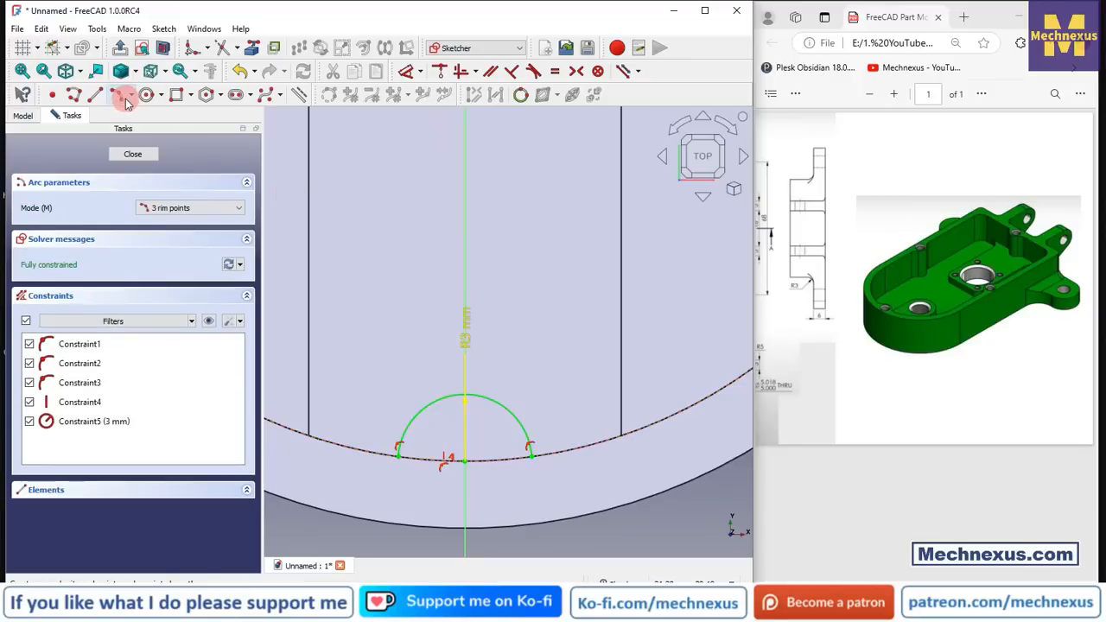
left_click(398, 451)
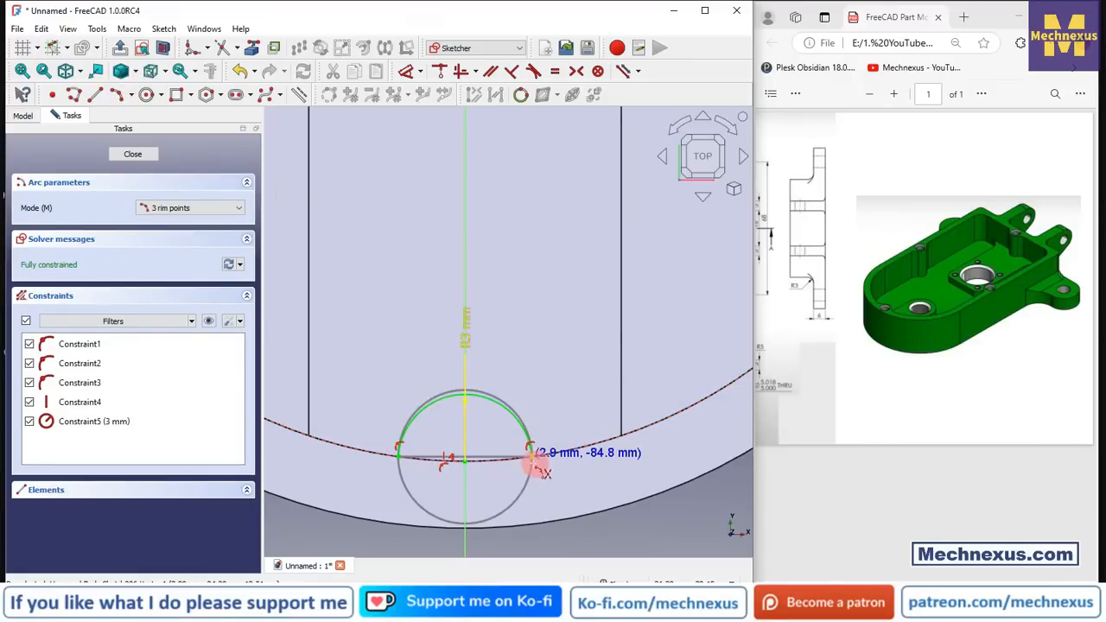
left_click(532, 451)
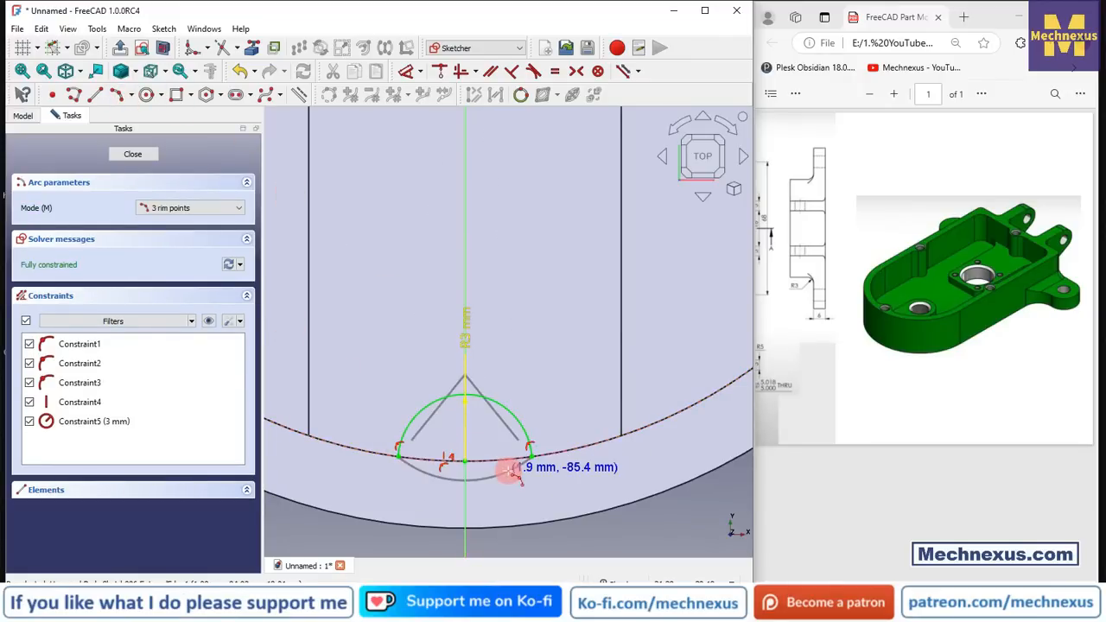
left_click(510, 471)
scroll(474, 422, "up", 1)
right_click(481, 434)
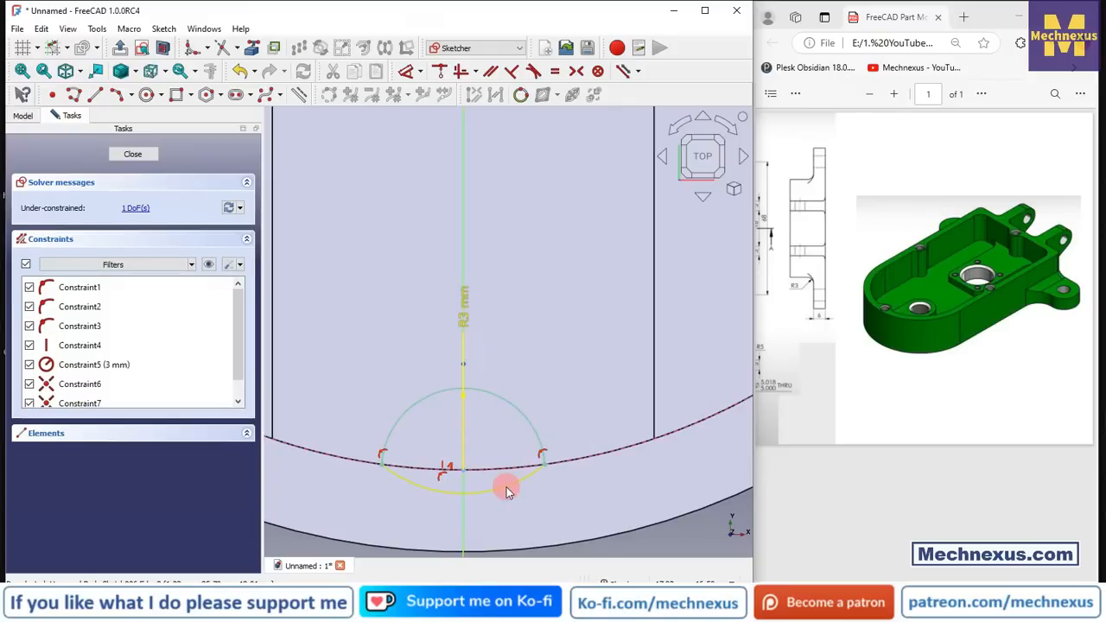
- Make the closing arc equal to the projected inner wall edge so it follows the wall, and close the sketch
left_click(508, 486)
left_click(506, 472)
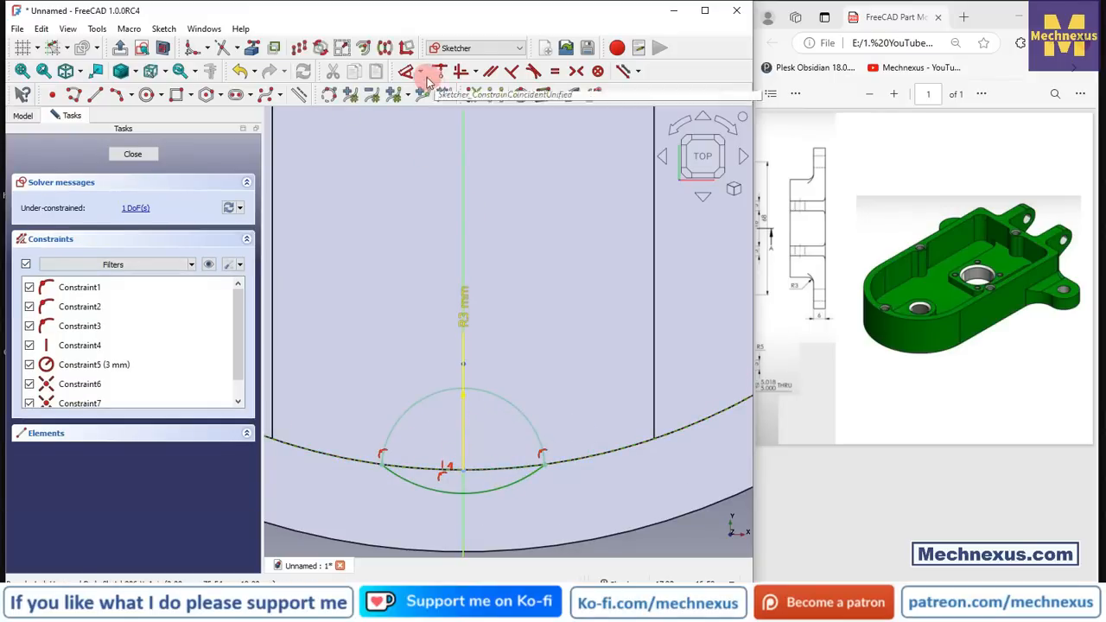
left_click(554, 72)
mouse_move(482, 373)
middle_mouse_down()
mouse_move(467, 355)
mouse_move(419, 339)
mouse_move(388, 385)
middle_mouse_up()
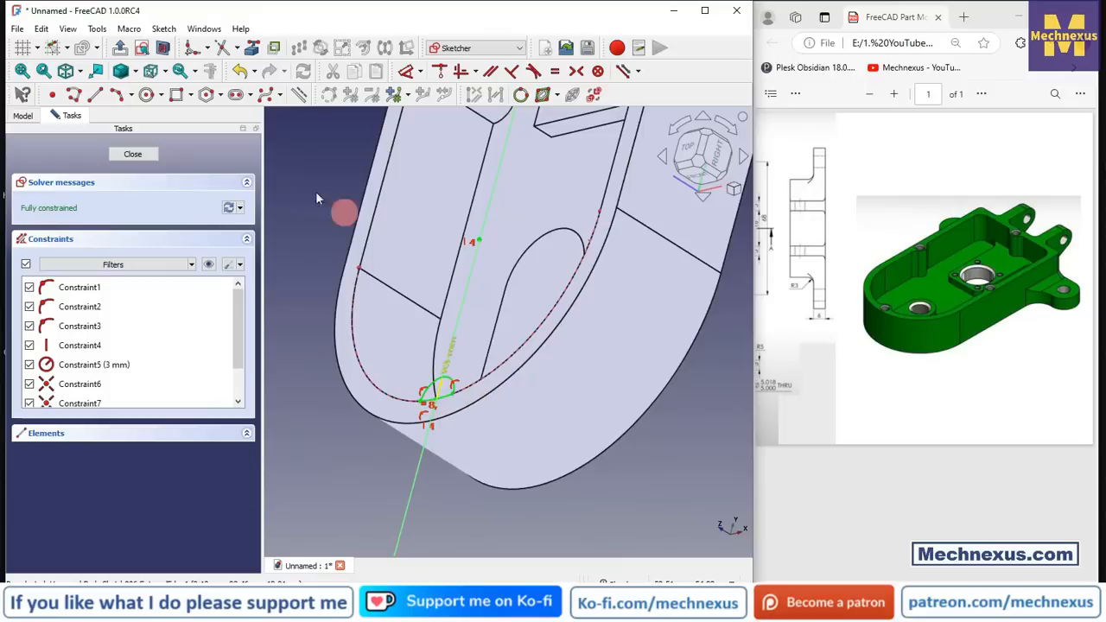
left_click(134, 155)
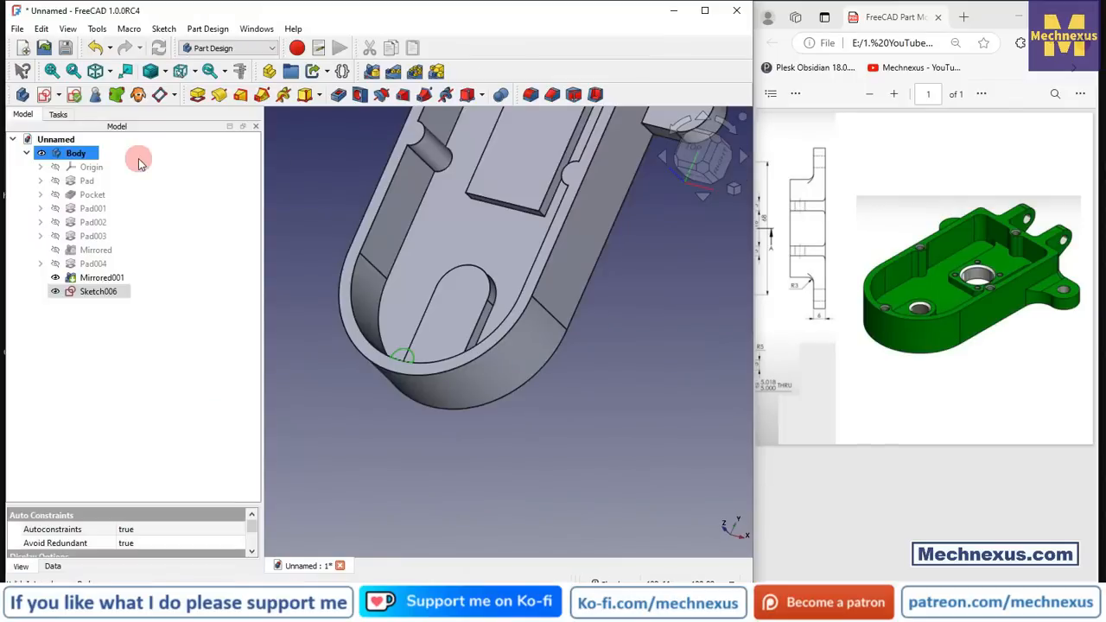
- Pad the rounded-end boss sketch up to a face at the bottom of the housing cavity
left_click(95, 291)
left_click(198, 96)
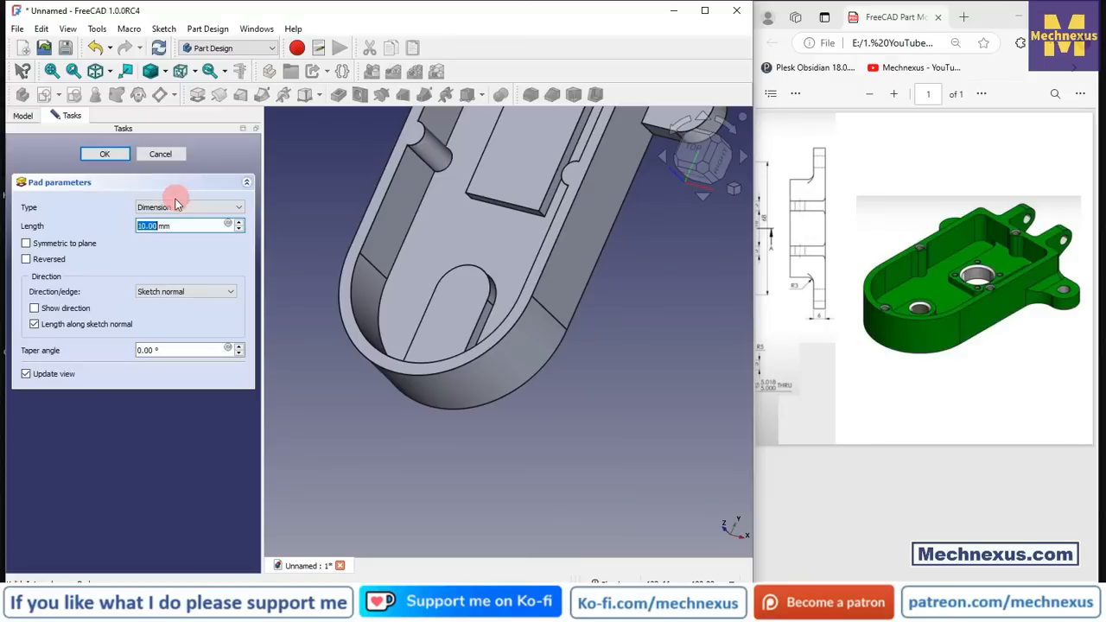
left_click(176, 210)
left_click(169, 246)
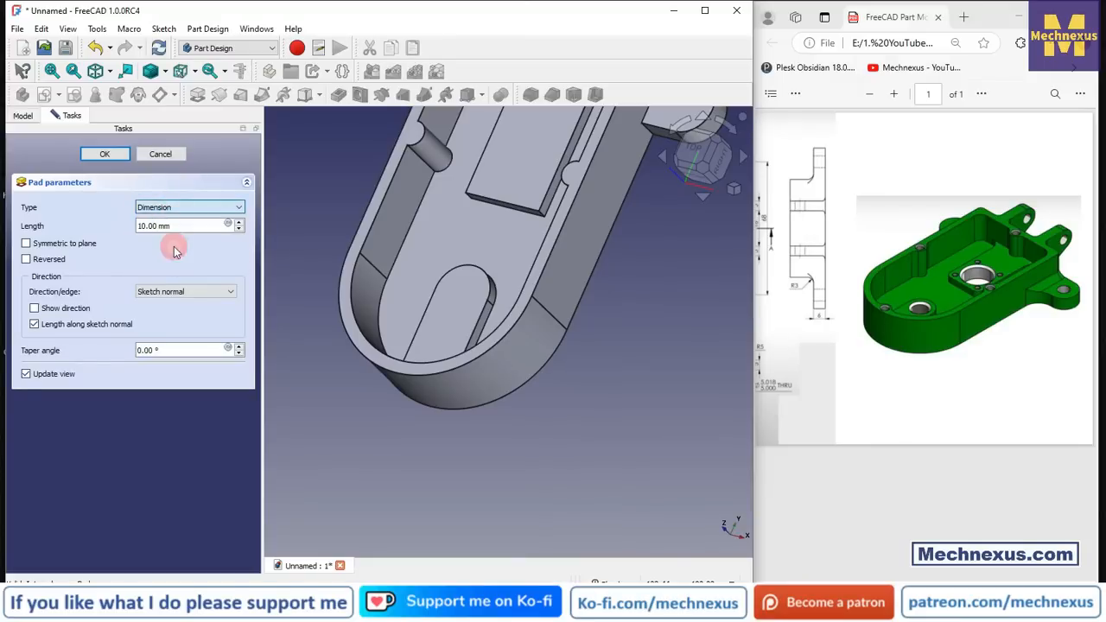
left_click(418, 321)
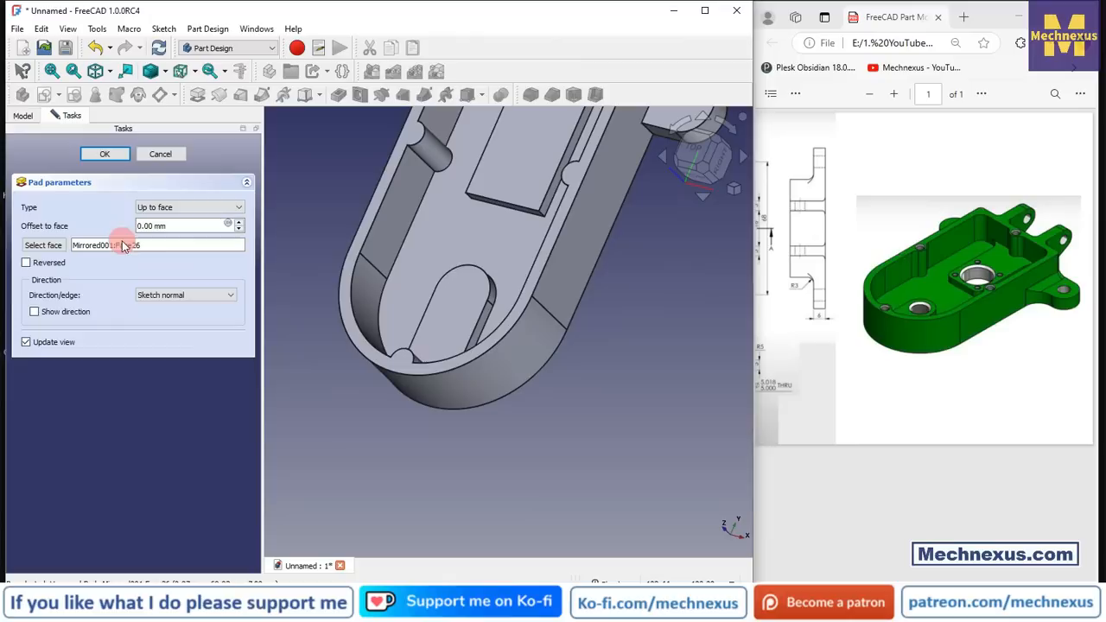
left_click(116, 159)
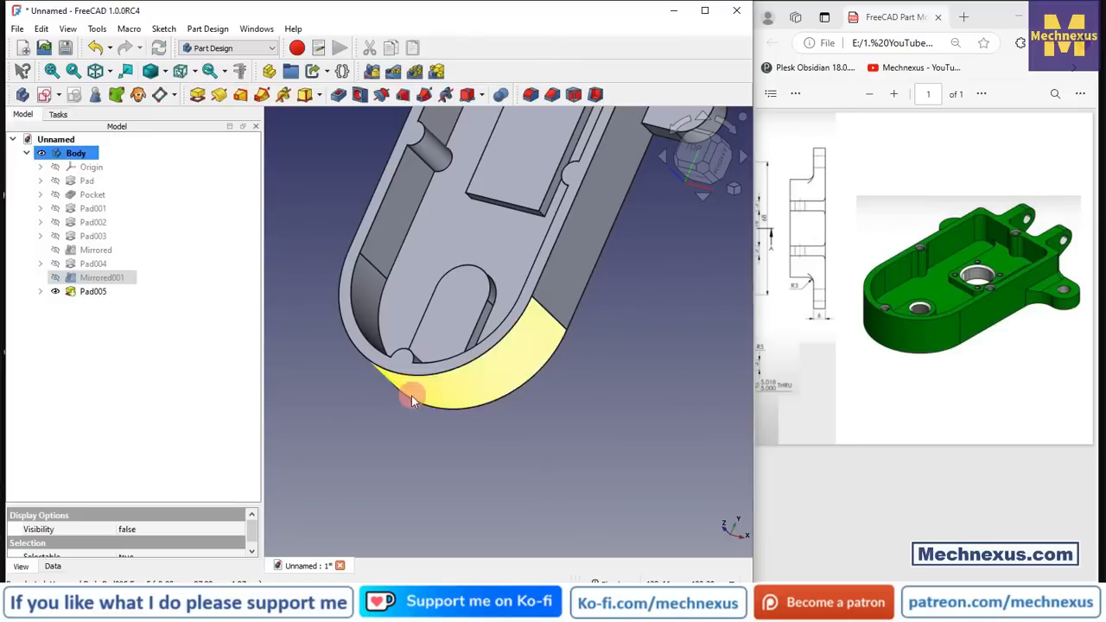
- Start a sketch on the housing's top rim face and project the inner wall edge of the straight end as external geometry
scroll(451, 438, "down", 3)
scroll(512, 198, "up", 2)
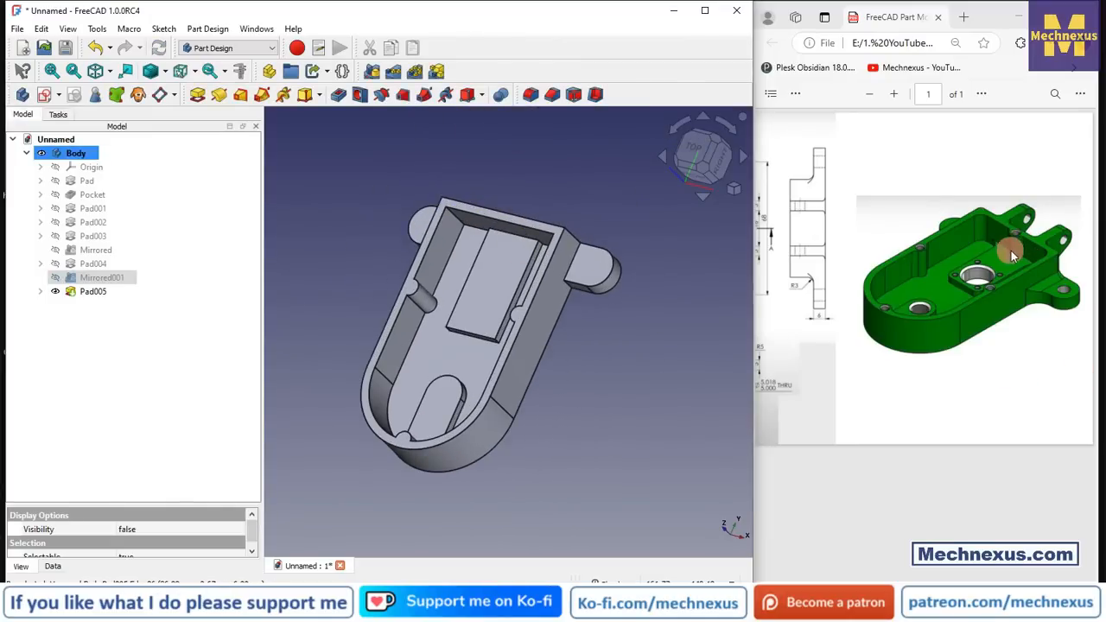
scroll(518, 218, "up", 5)
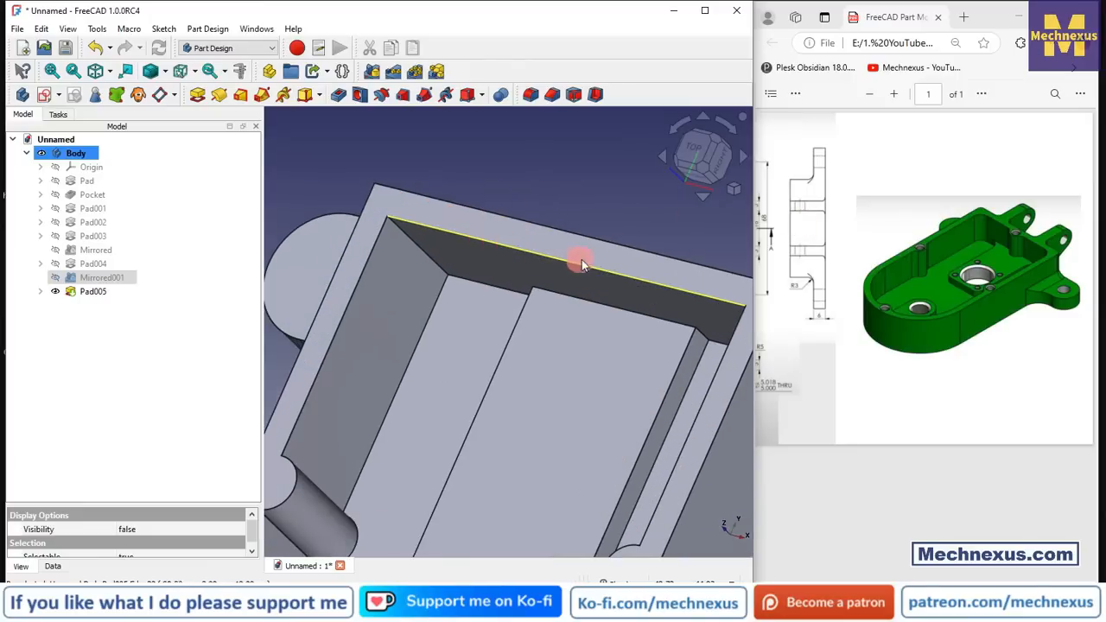
left_click(593, 248)
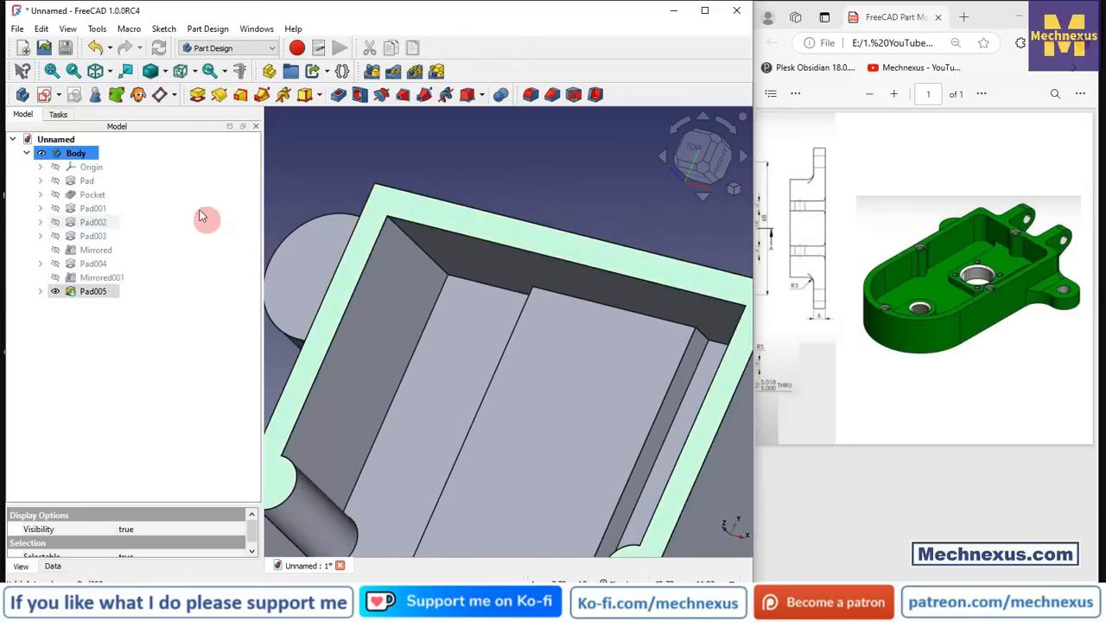
left_click(46, 97)
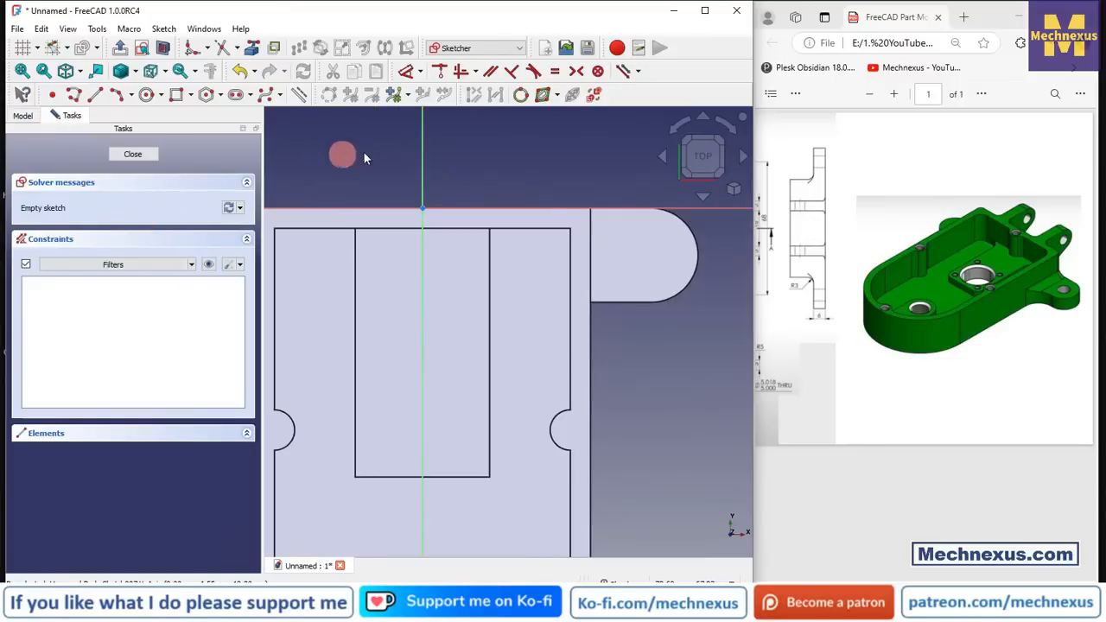
left_click(252, 48)
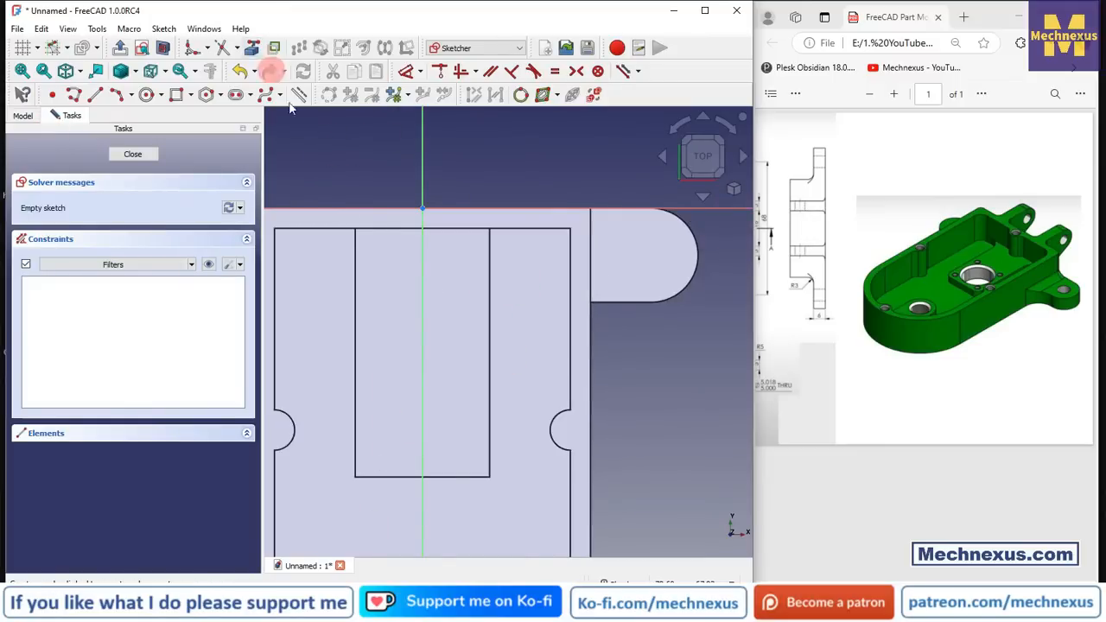
left_click(378, 230)
scroll(371, 291, "up", 2)
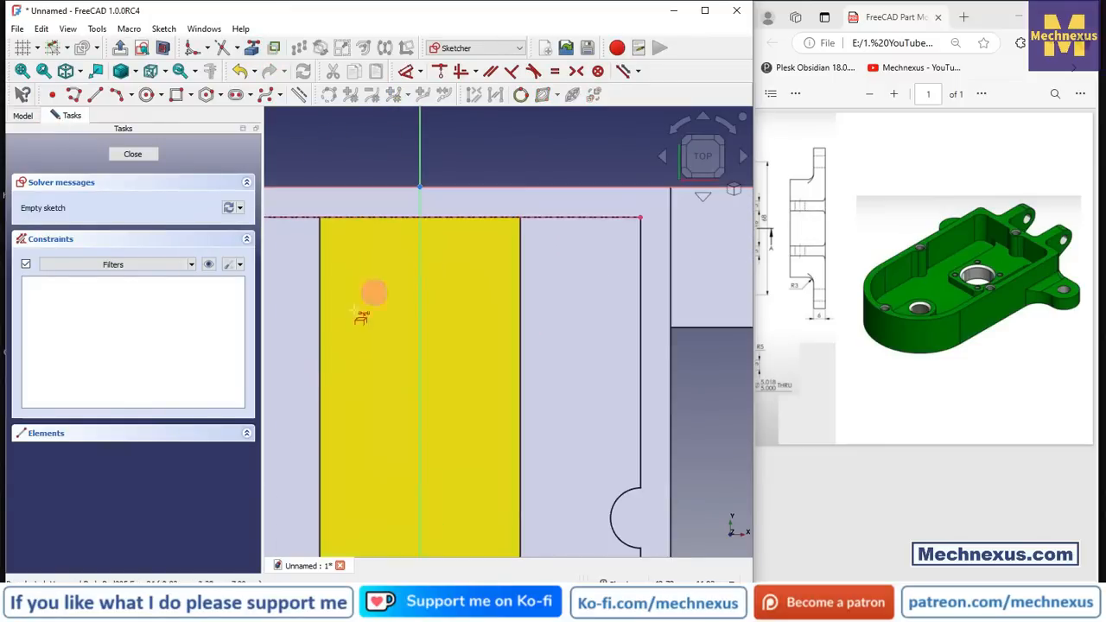
- Draw a circle about 7.4 mm in diameter centred on the projected edge at the vertical axis, and trim the half inside the wall
left_click(147, 94)
left_click(419, 218)
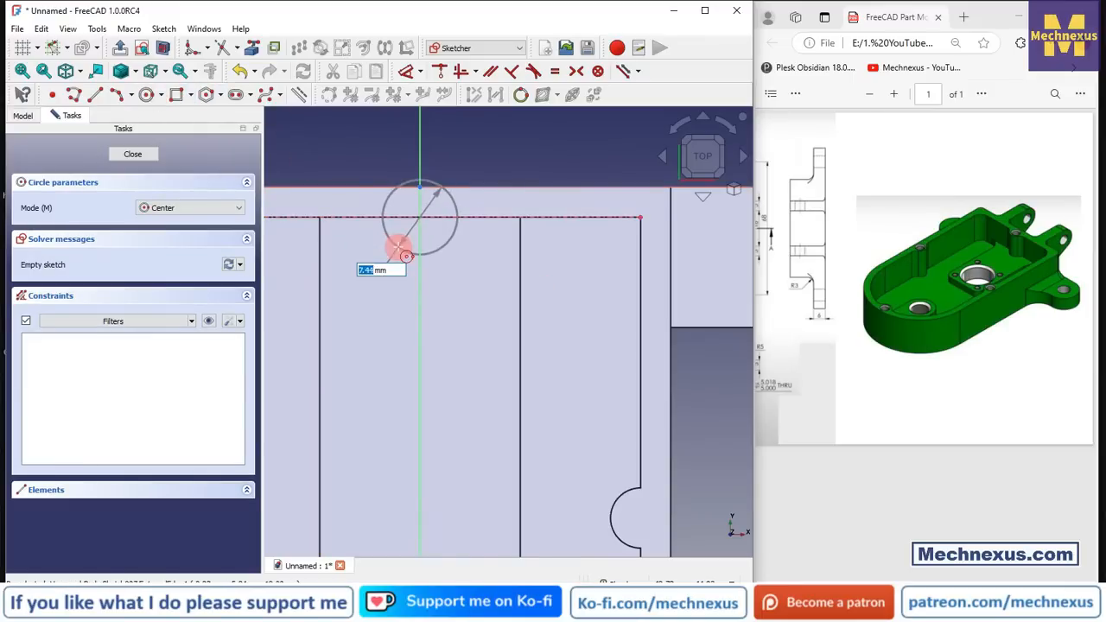
left_click(398, 247)
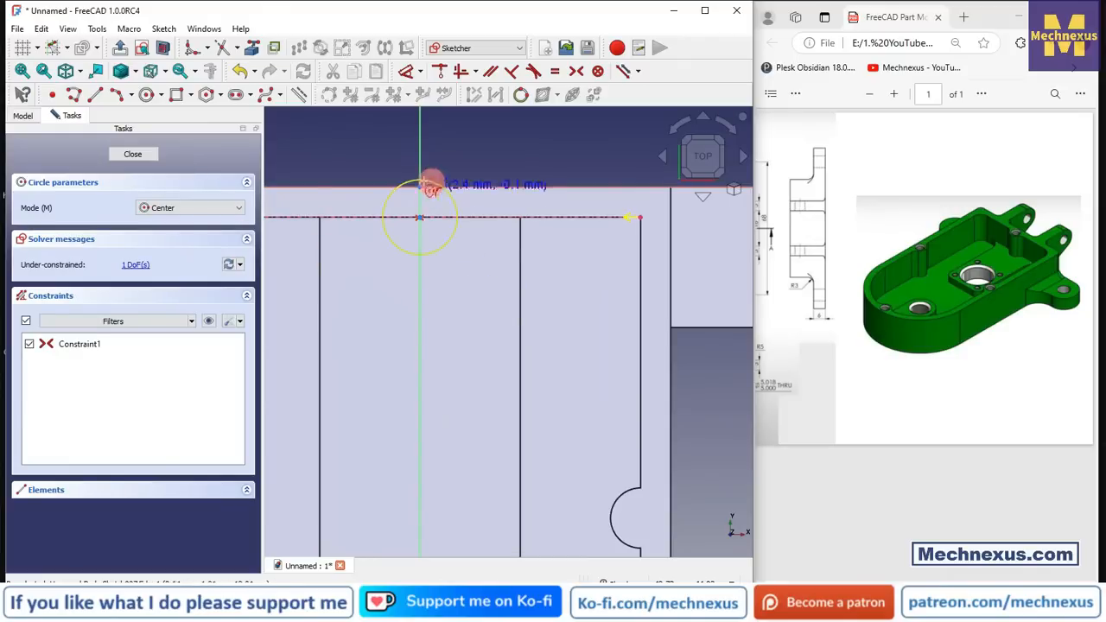
key("Escape")
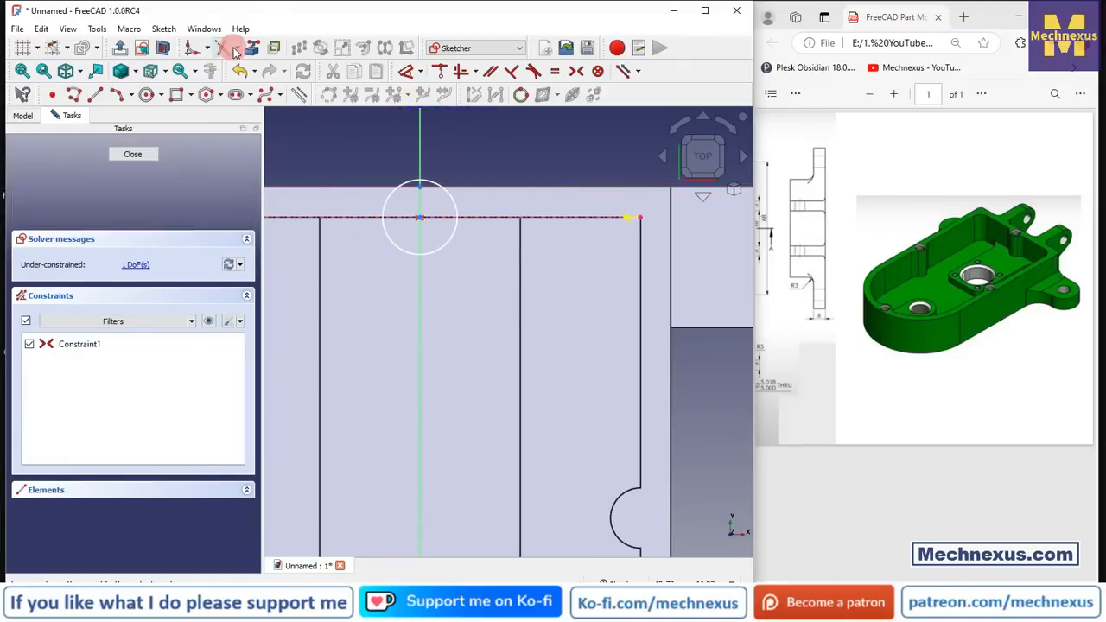
left_click(450, 193)
scroll(429, 205, "up", 4)
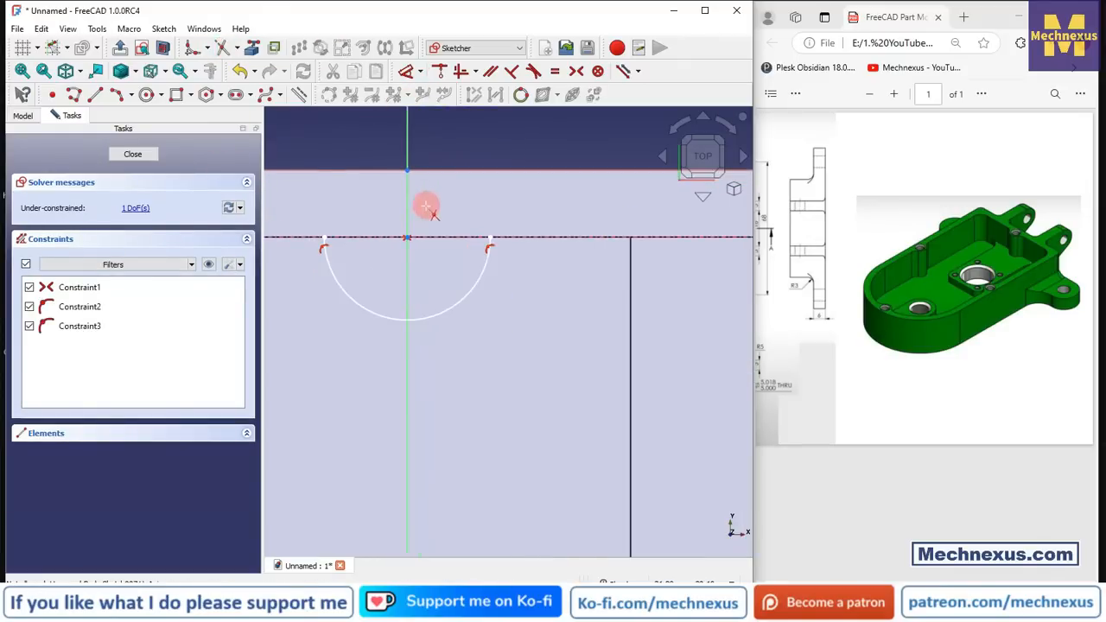
- Close the half-circle with a straight line joining its two ends along the projected edge
left_click(95, 94)
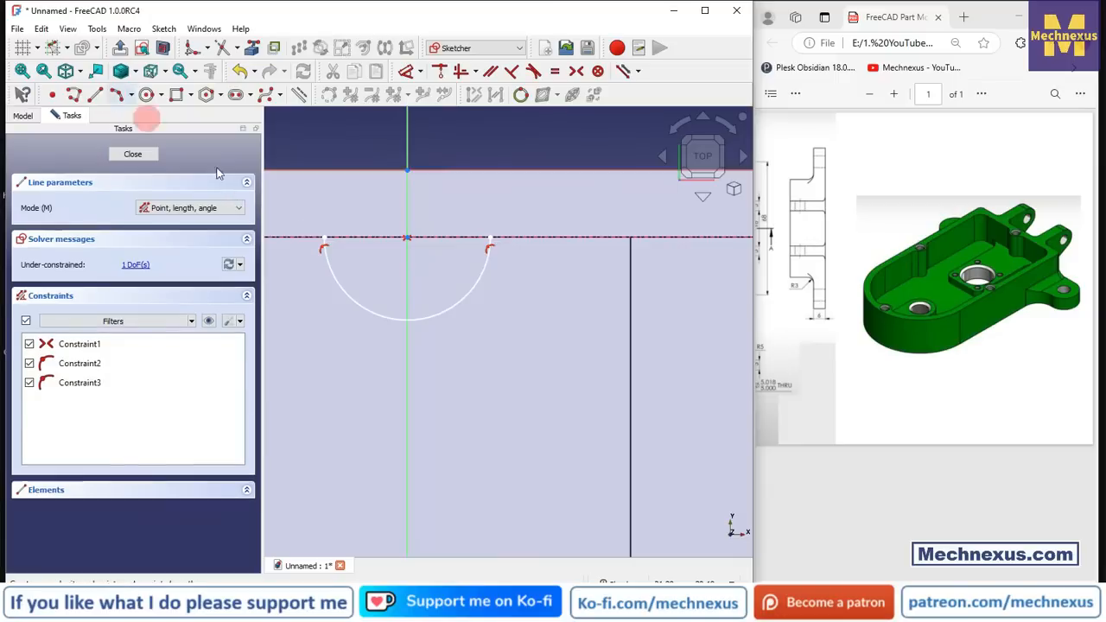
left_click(324, 237)
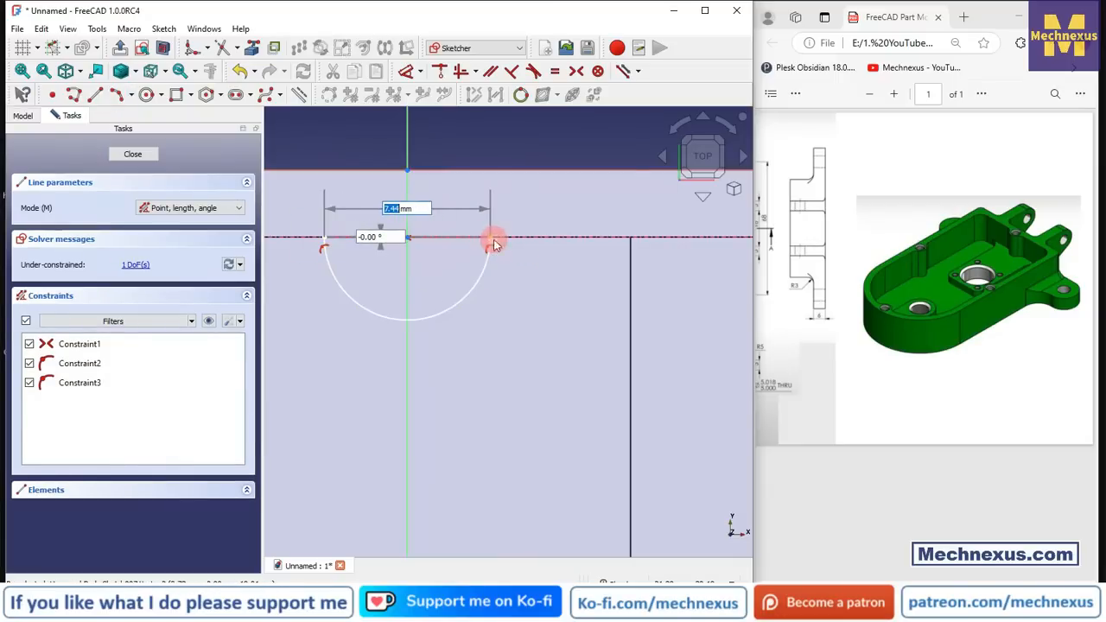
left_click(495, 245)
right_click(518, 205)
scroll(432, 293, "down", 1)
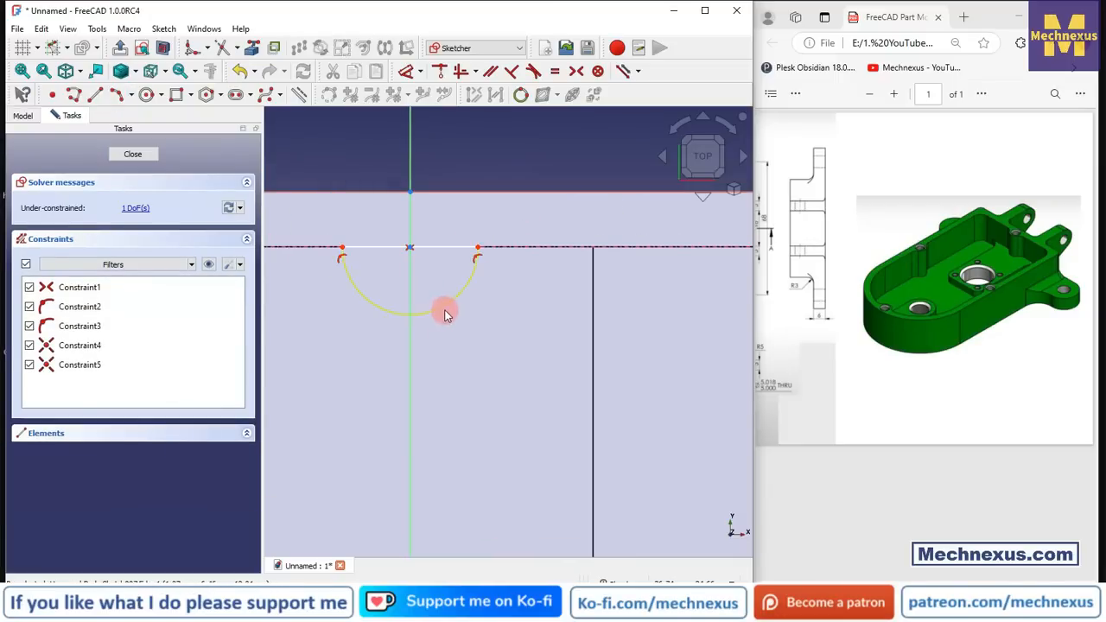
- Constrain the half-circle to a radius of 3 mm and close the sketch
left_click(407, 72)
left_click(457, 299)
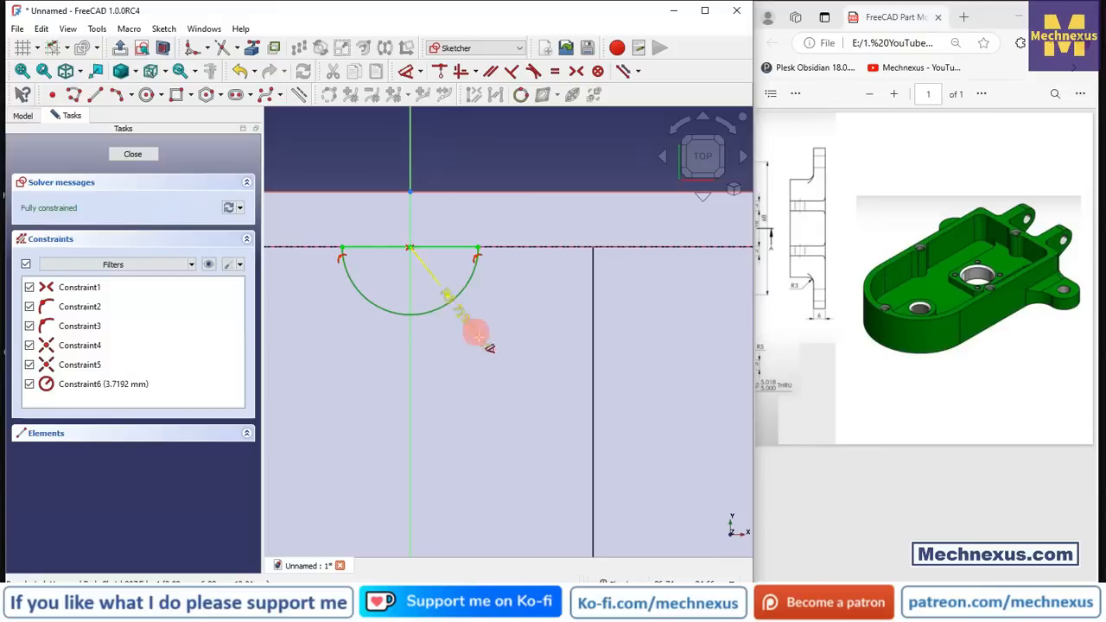
left_click(476, 334)
type("3")
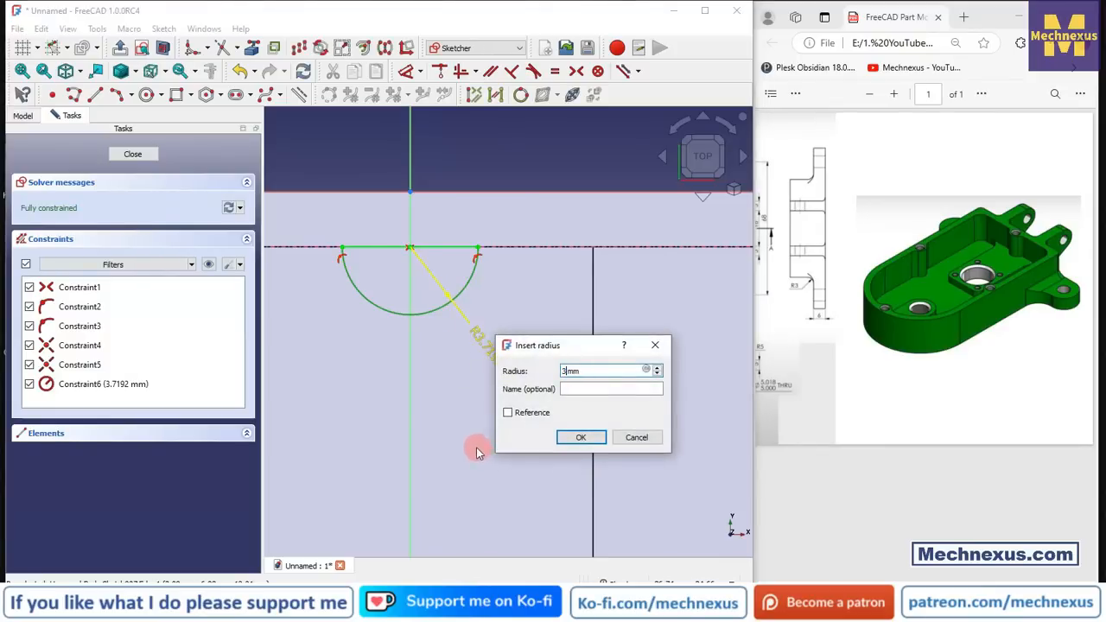
key("Return")
left_click(134, 155)
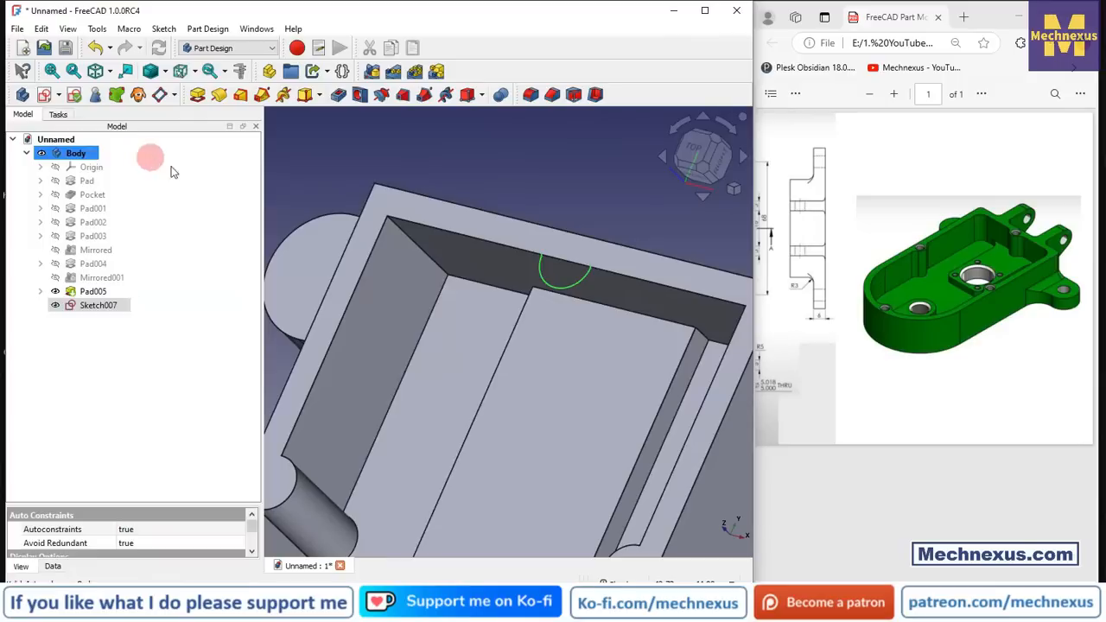
- Pad the straight-end boss sketch up to a face at the bottom of the housing cavity
left_click(122, 310)
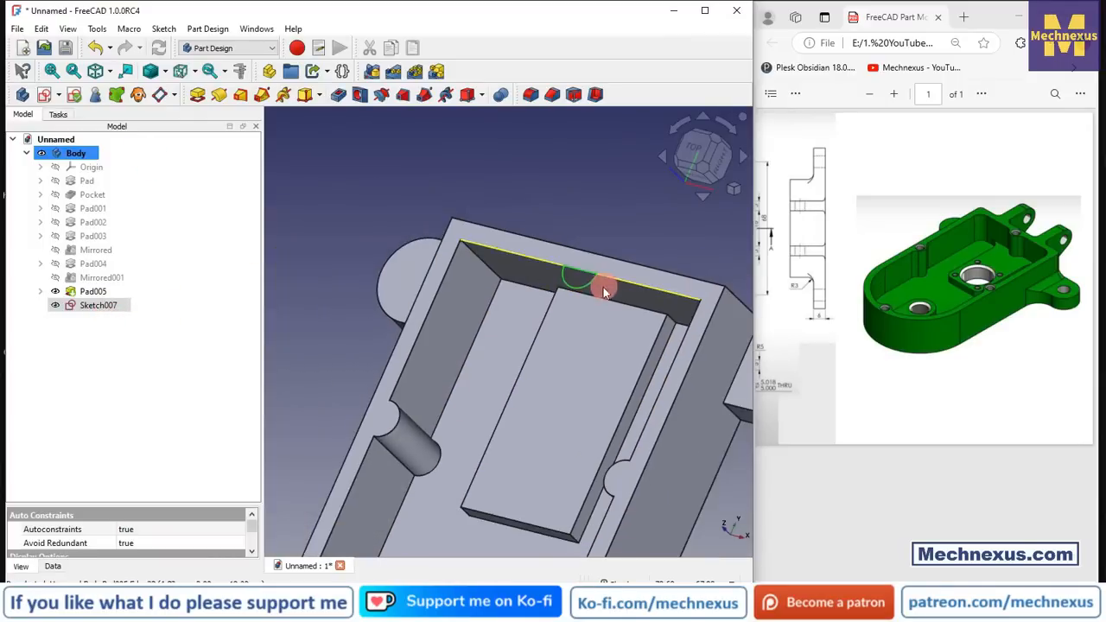
left_click(193, 95)
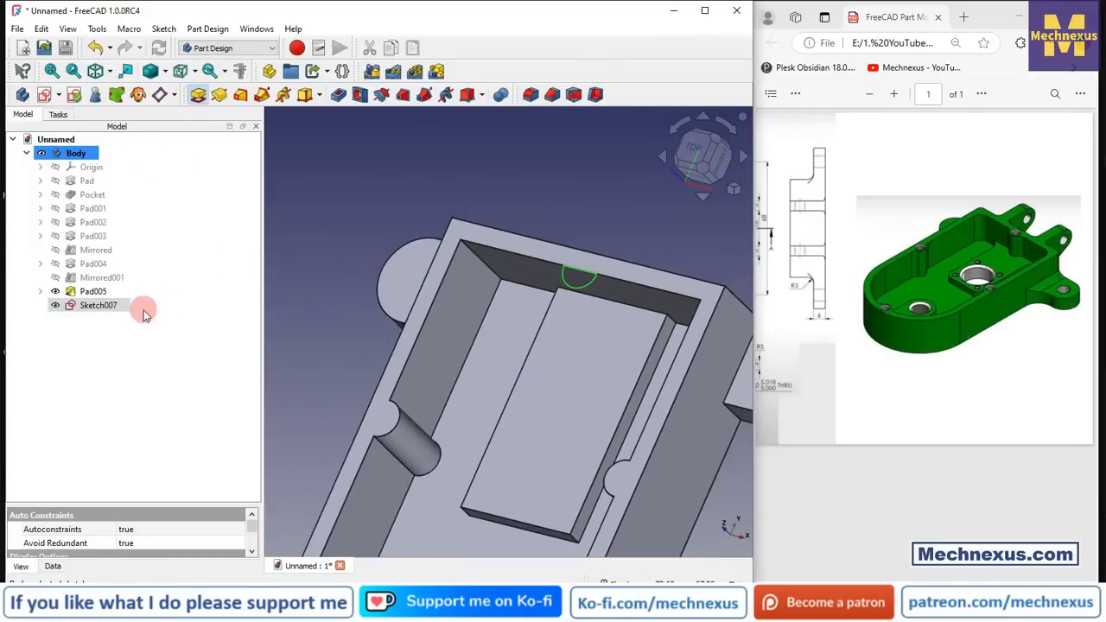
left_click(197, 208)
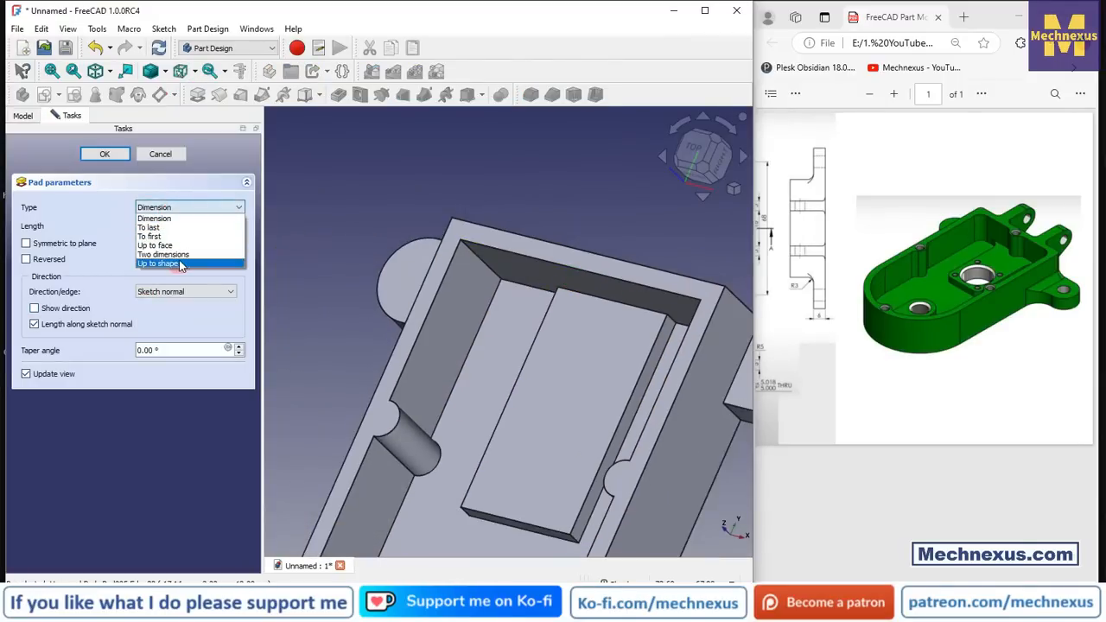
left_click(156, 246)
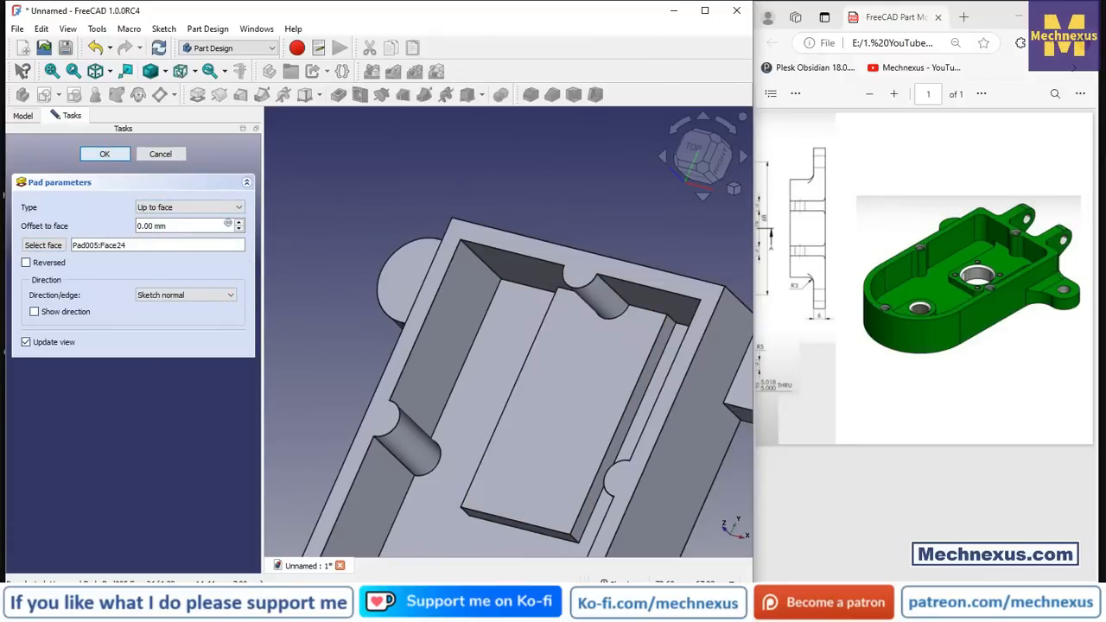
left_click(105, 154)
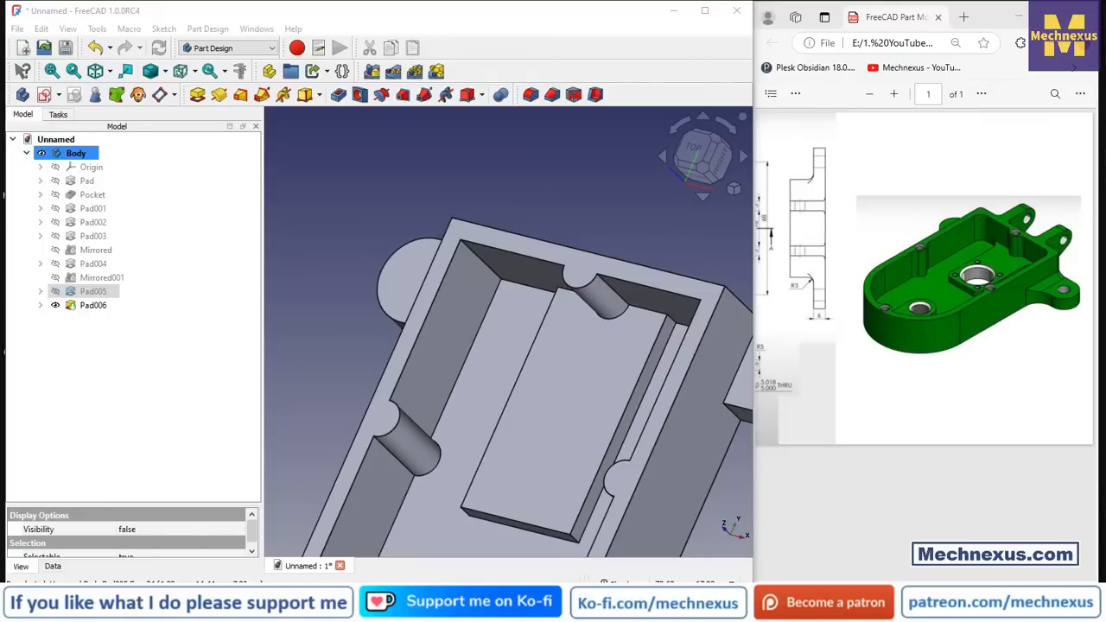
- Check the end lugs in the reference drawing and show the body's origin planes and axes
scroll(337, 270, "down", 3)
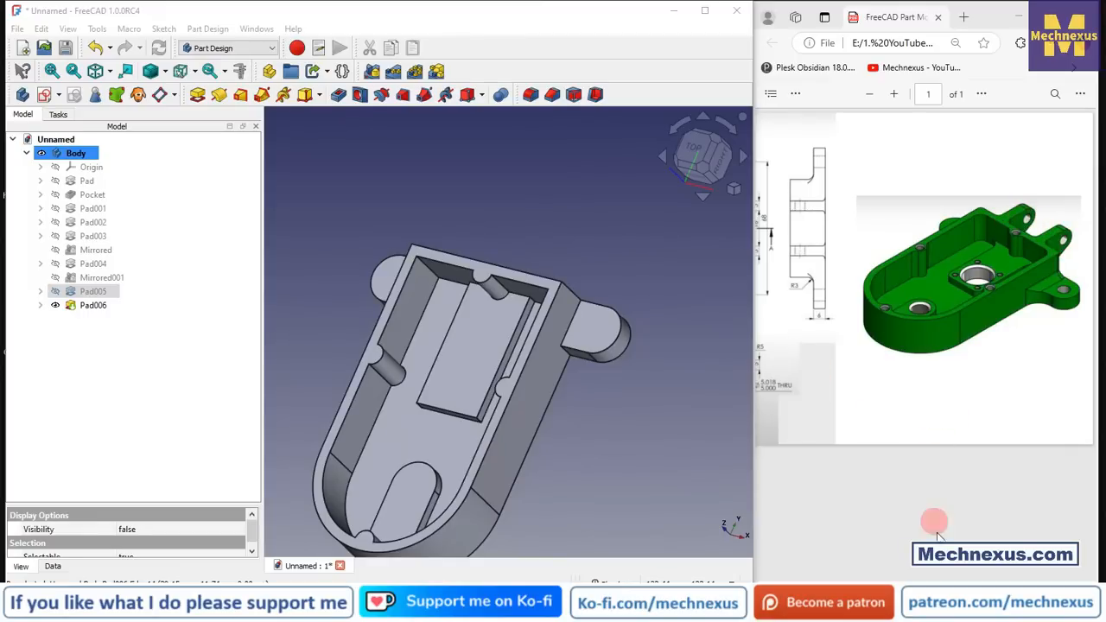
scroll(954, 577, "left", 3)
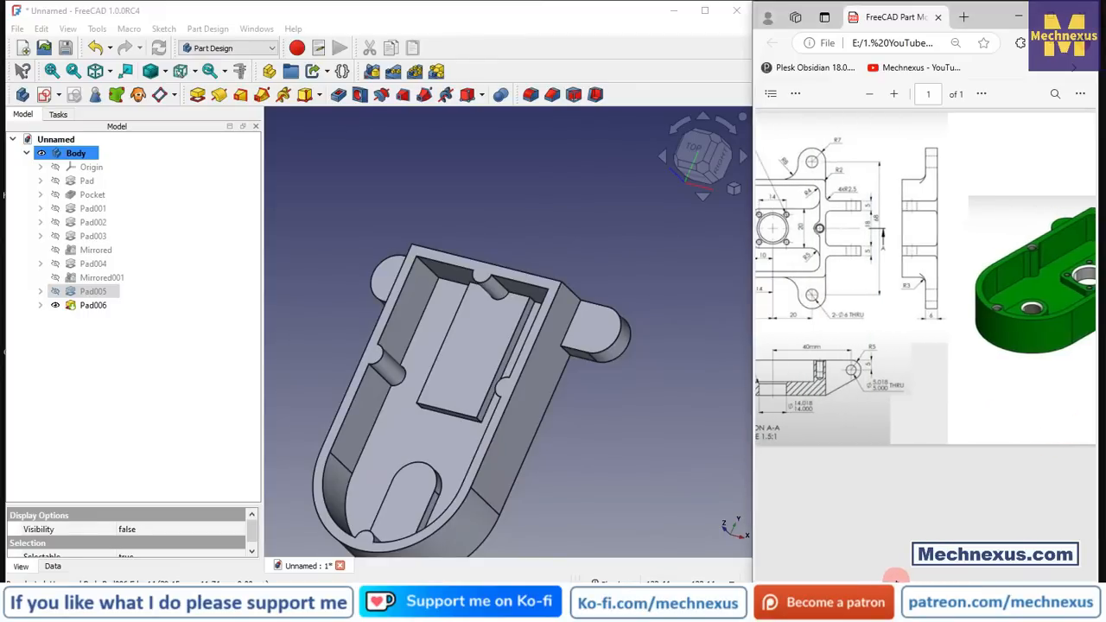
scroll(896, 578, "left", 2)
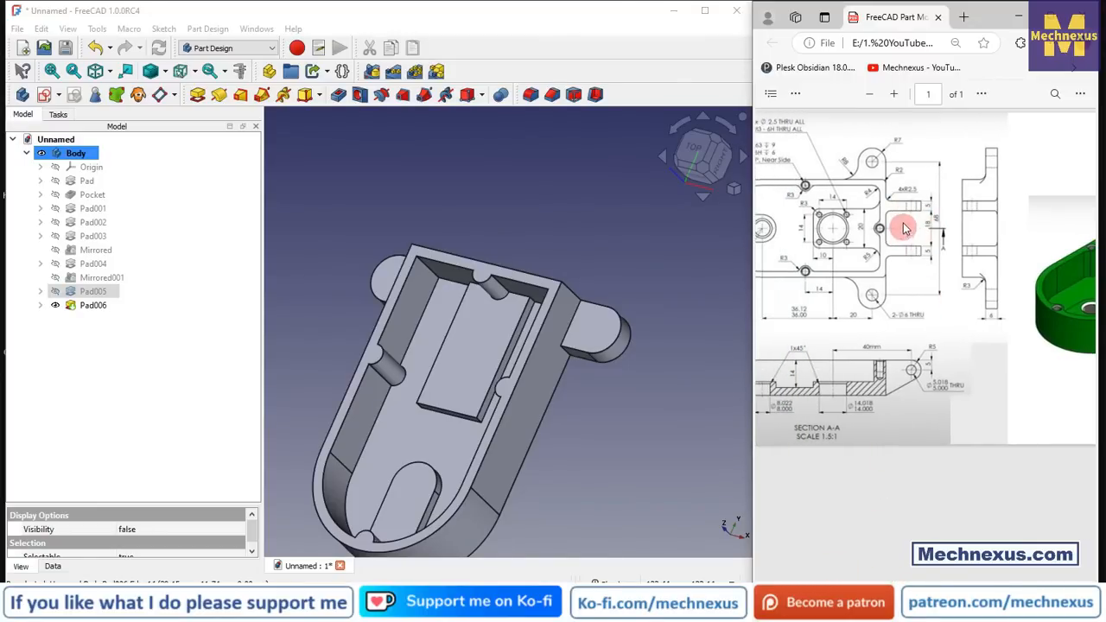
left_click(621, 484)
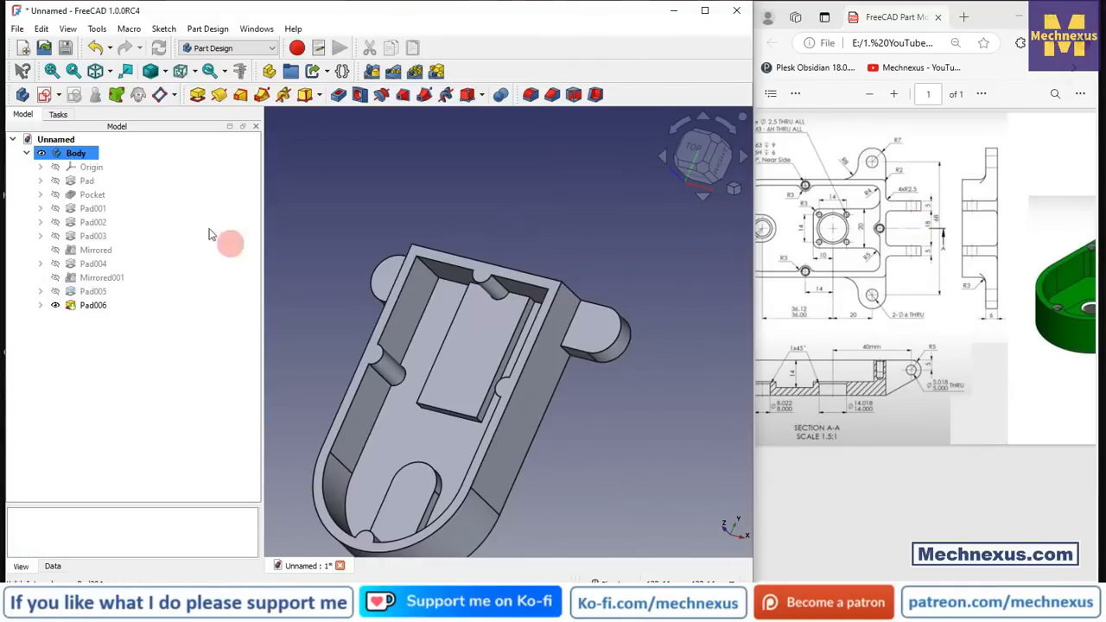
left_click(97, 168)
key("space")
scroll(518, 185, "down", 5)
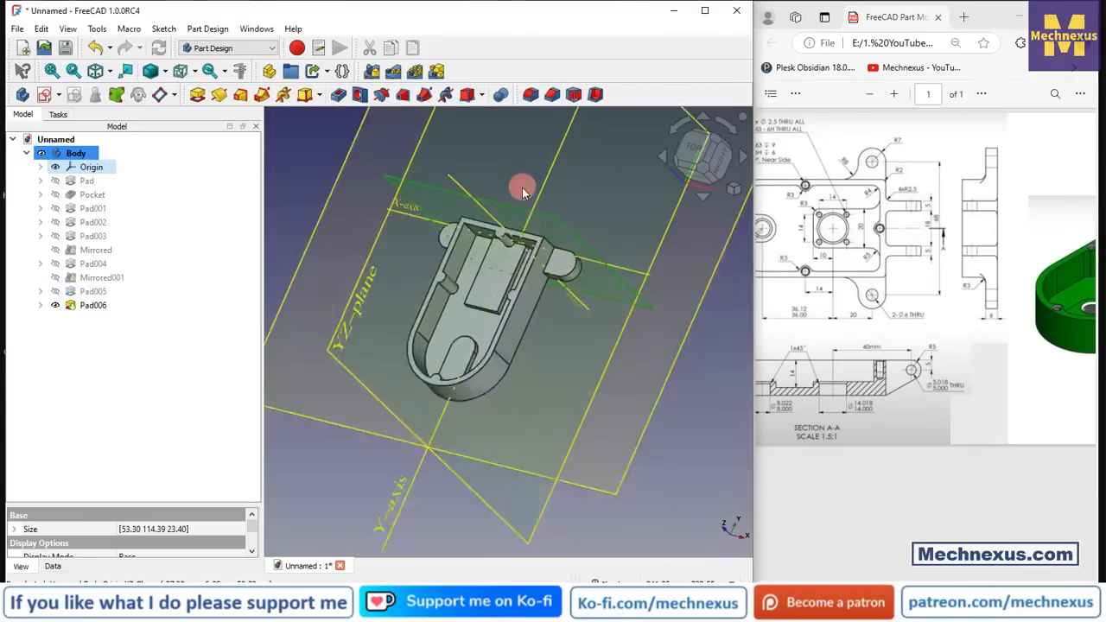
- Create a datum plane attached to the YZ plane with a -9 mm offset in the z-direction, and hide the origin
left_click(348, 448)
left_click(385, 342)
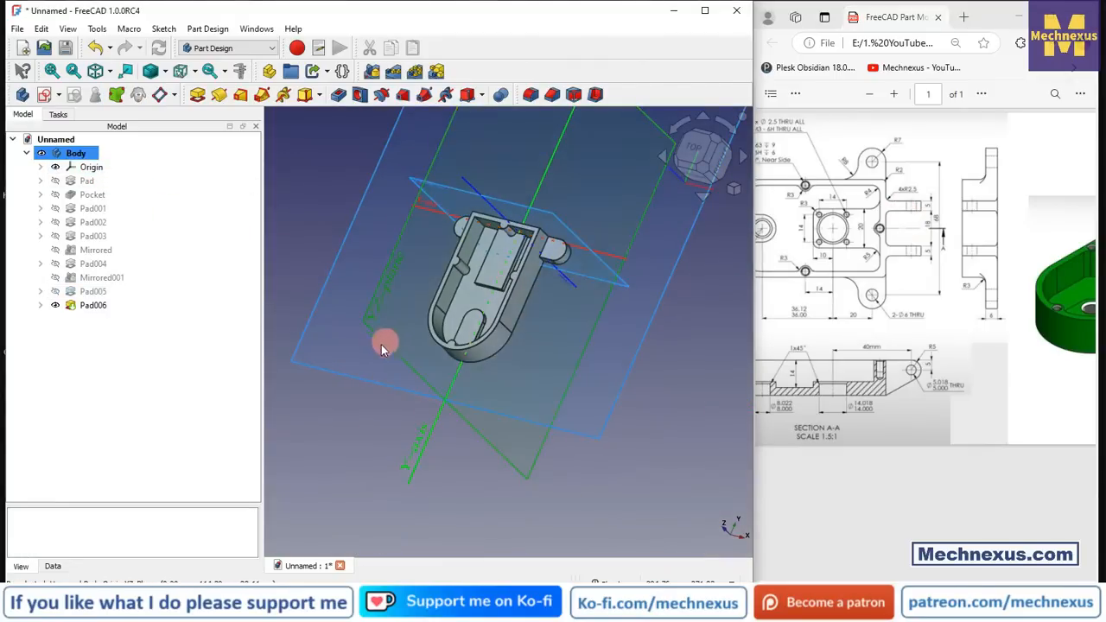
scroll(526, 470, "down", 1)
middle_click_drag(526, 469, 529, 430)
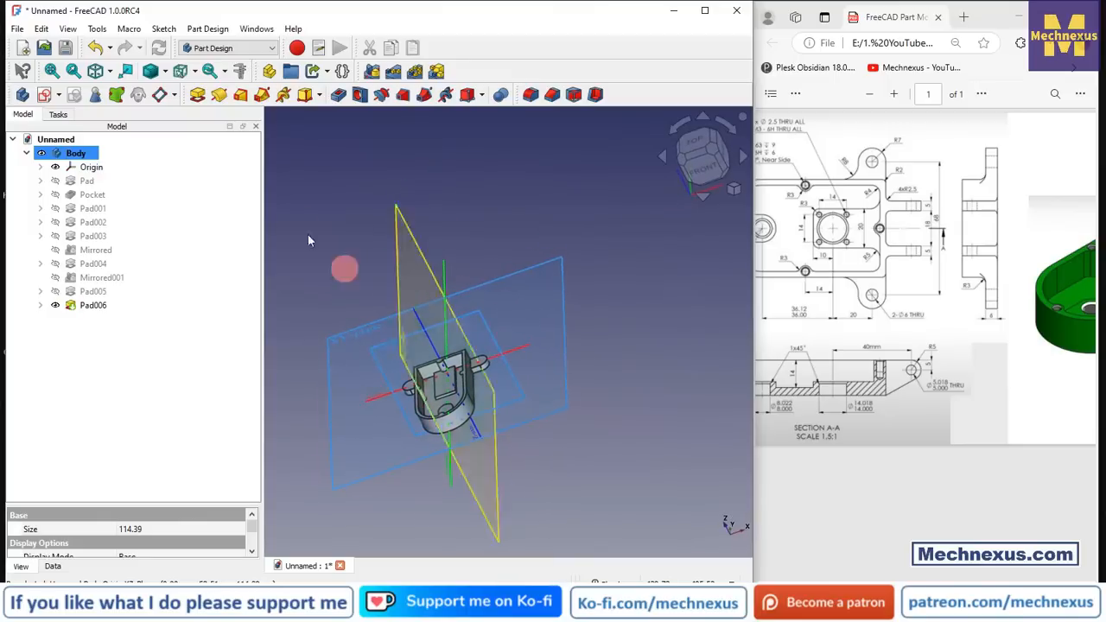
left_click(161, 95)
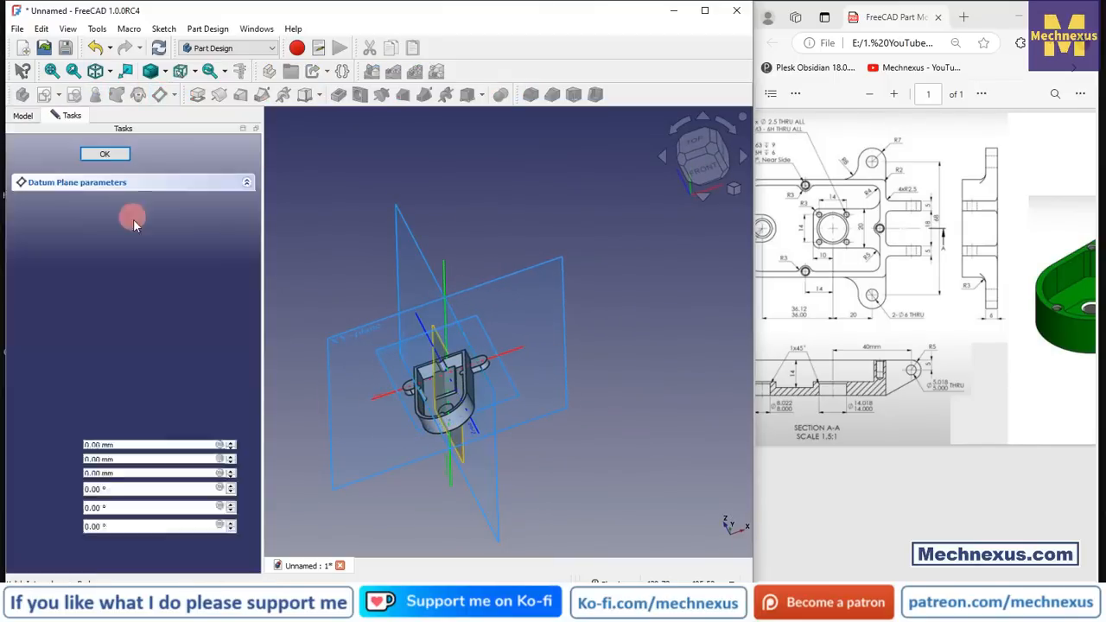
left_click_drag(136, 506, 22, 492)
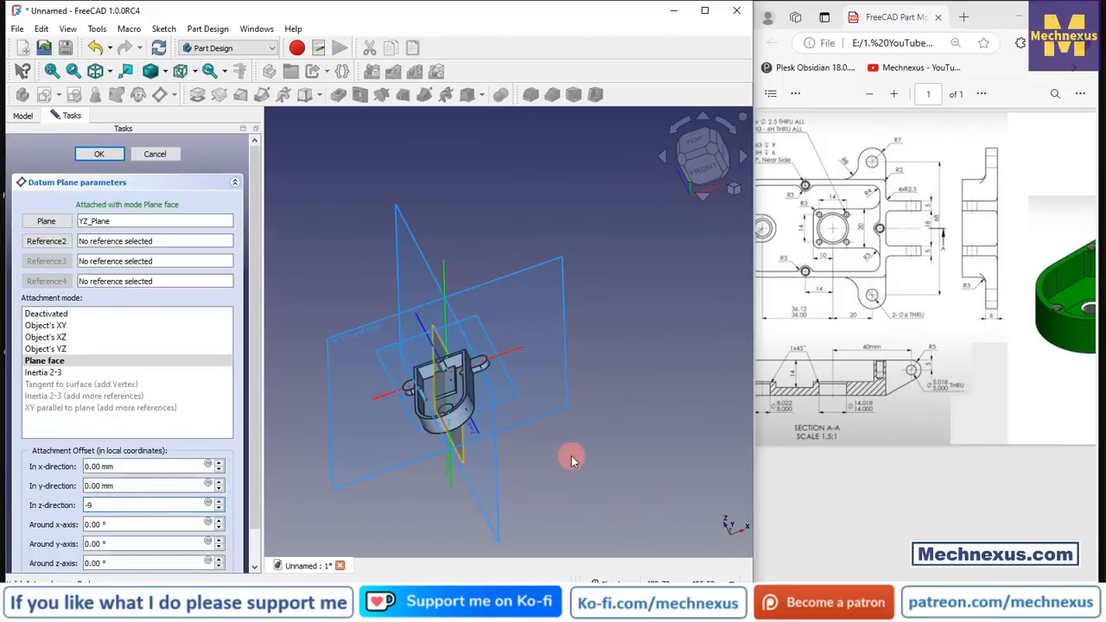
scroll(432, 374, "up", 5)
middle_click_drag(433, 374, 395, 427)
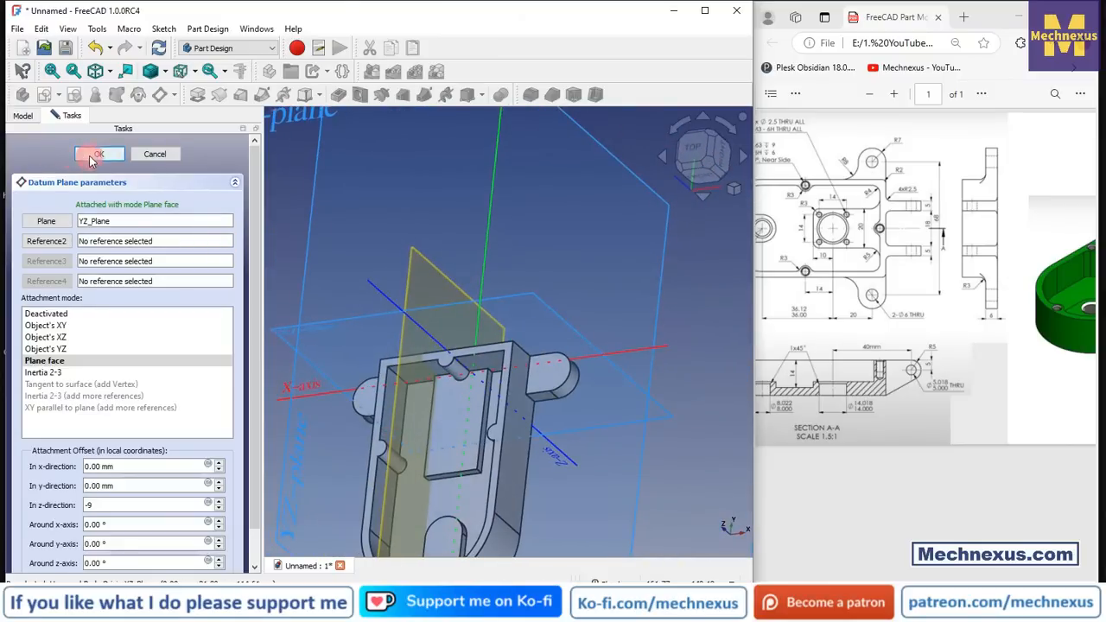
scroll(642, 270, "down", 3)
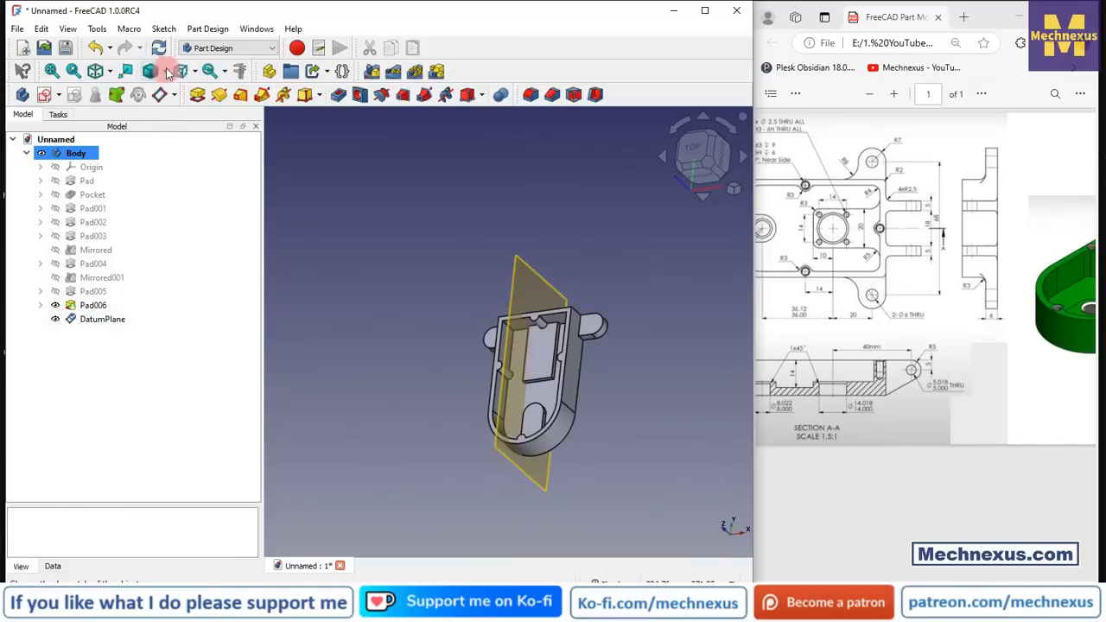
- Start a sketch on the offset datum plane and orient the model to expose the straight end wall
left_click(87, 319)
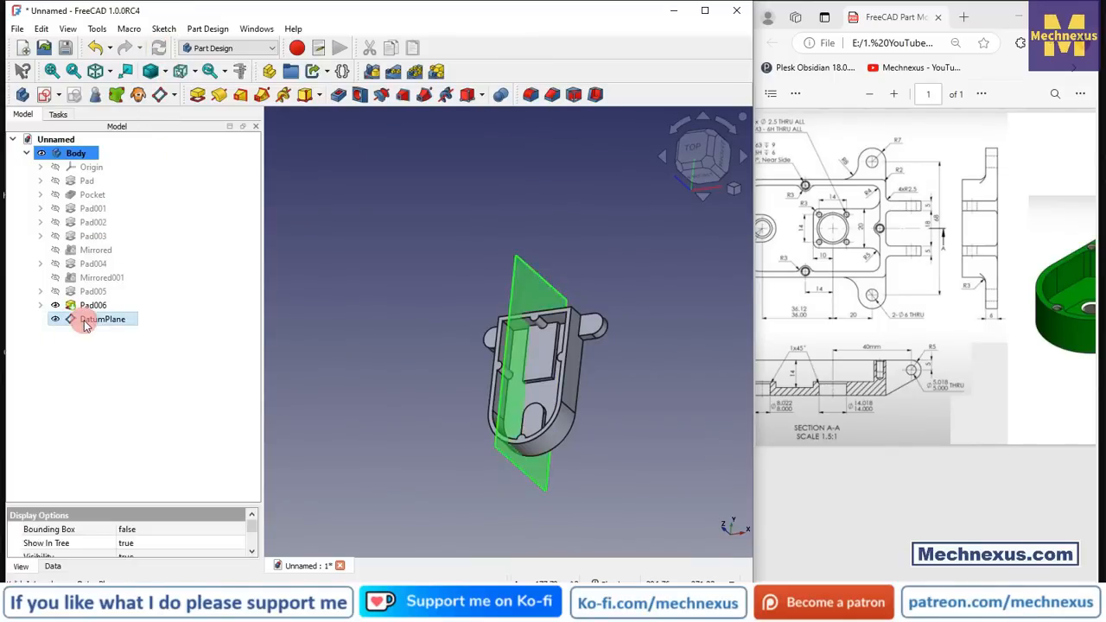
left_click(45, 95)
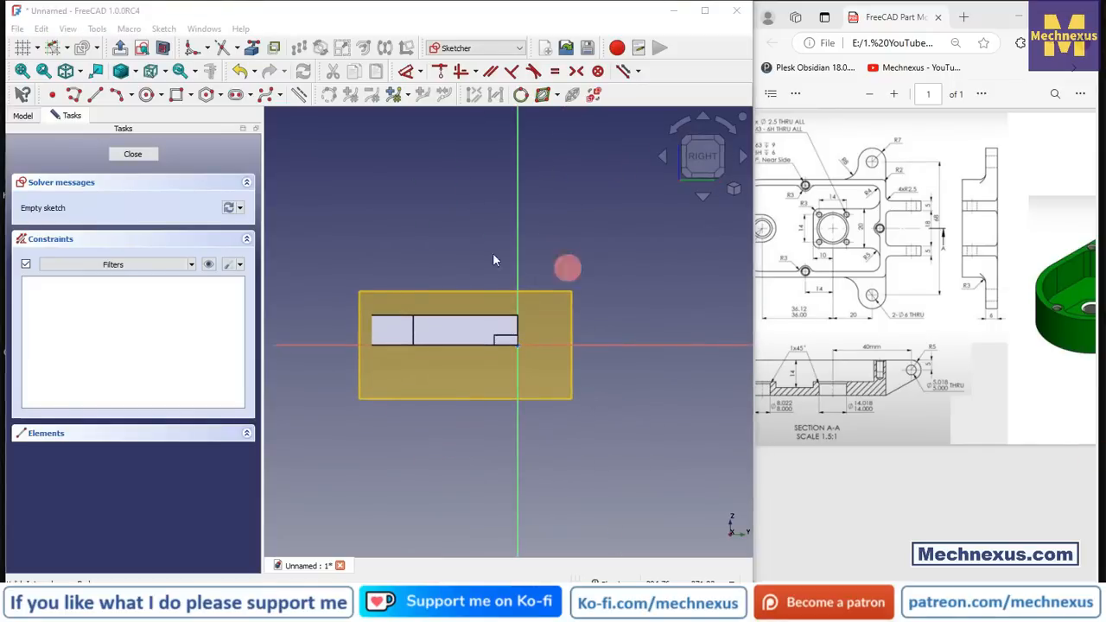
mouse_move(499, 340)
middle_mouse_down()
mouse_move(437, 375)
mouse_move(575, 291)
middle_mouse_up()
scroll(575, 291, "up", 5)
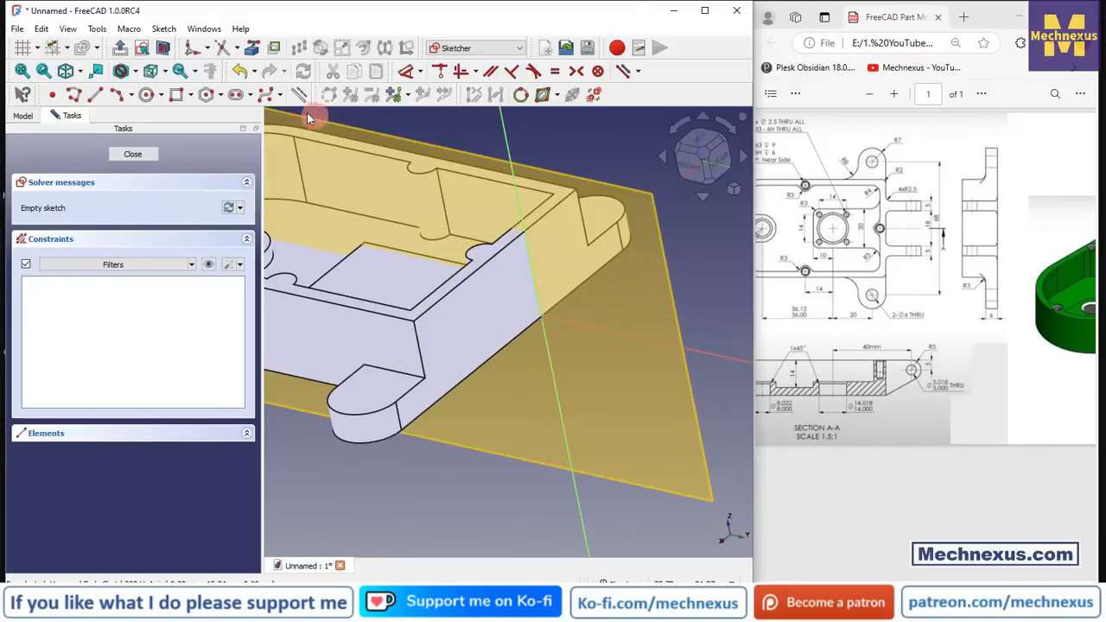
- Project the straight end wall into the sketch as external geometry, and show the model in wireframe from the right side
left_click(251, 48)
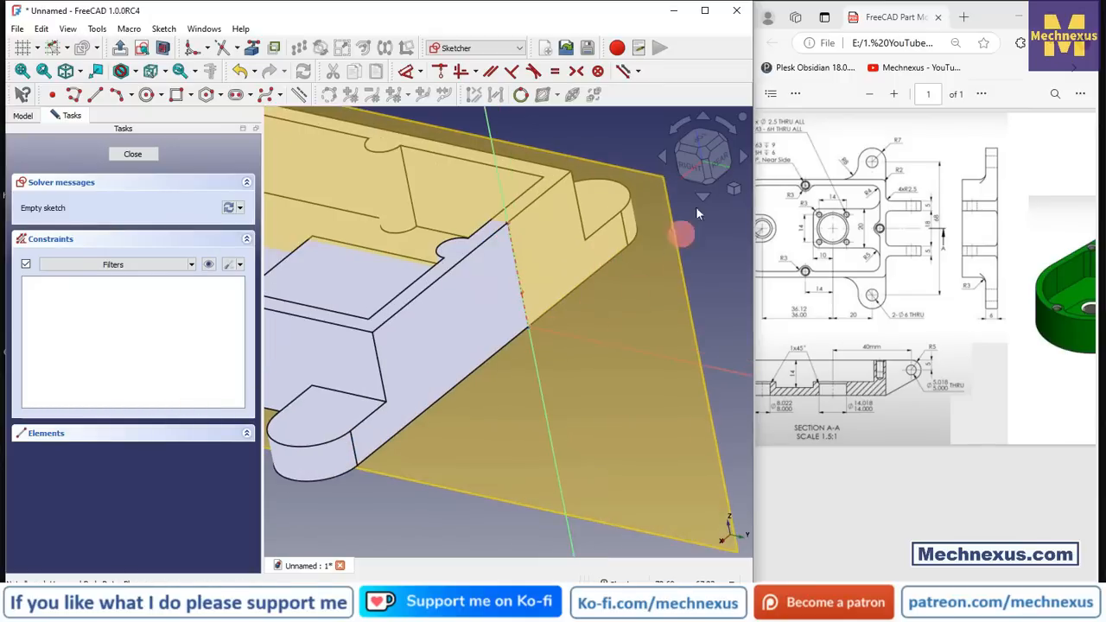
left_click(696, 161)
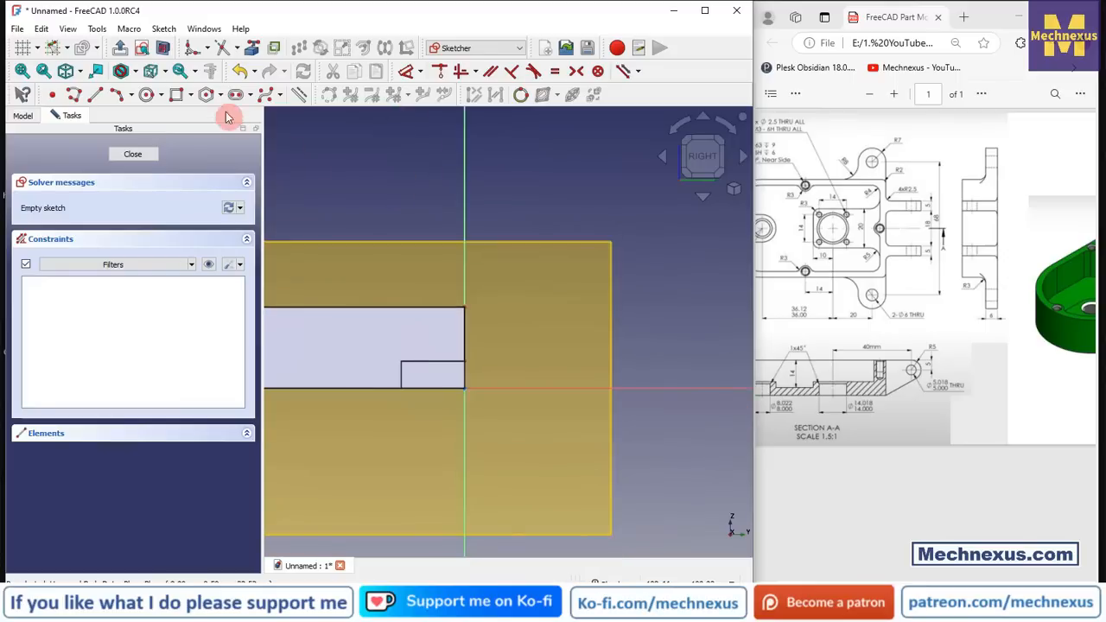
left_click(134, 75)
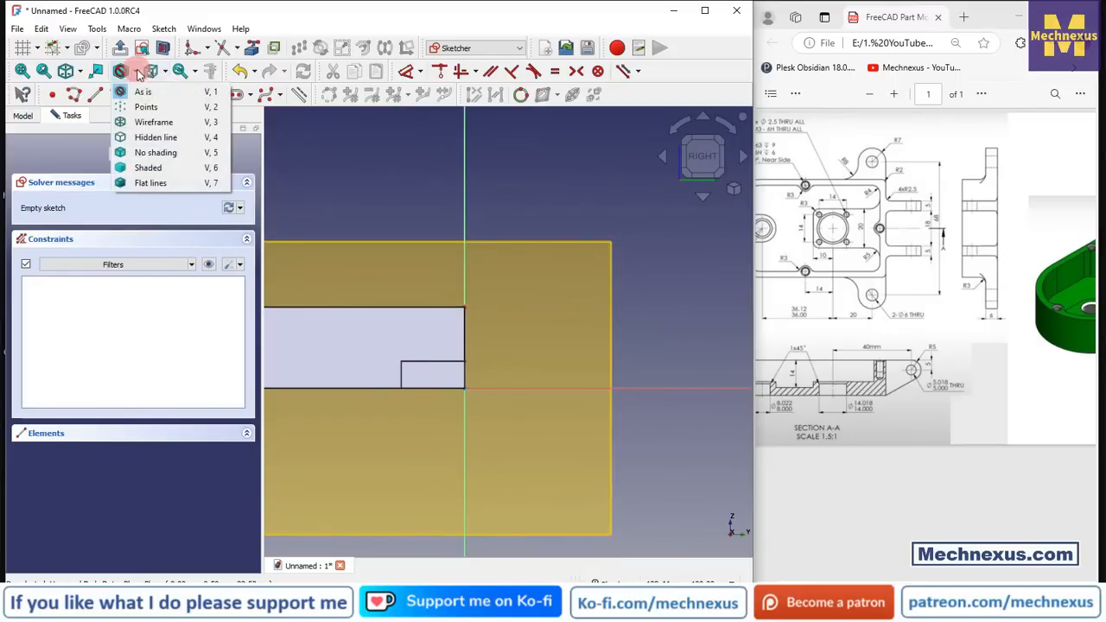
left_click(151, 121)
scroll(448, 374, "up", 1)
scroll(448, 373, "up", 2)
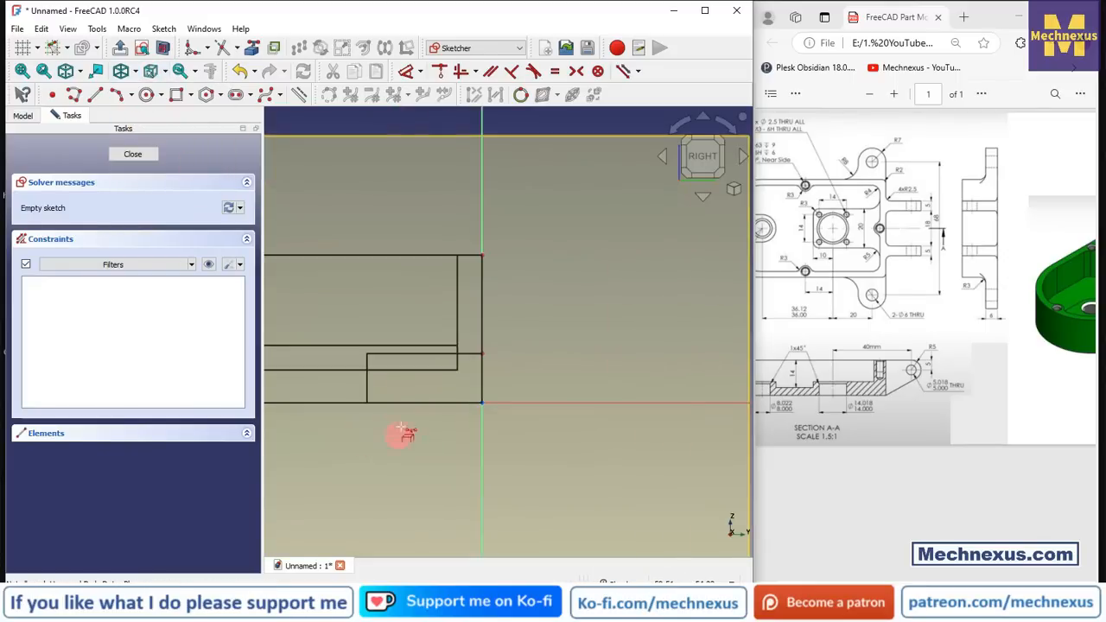
- Draw a vertical line along the end wall from the sketch origin to its top corner, and start another line at the origin
left_click(95, 95)
left_click(483, 401)
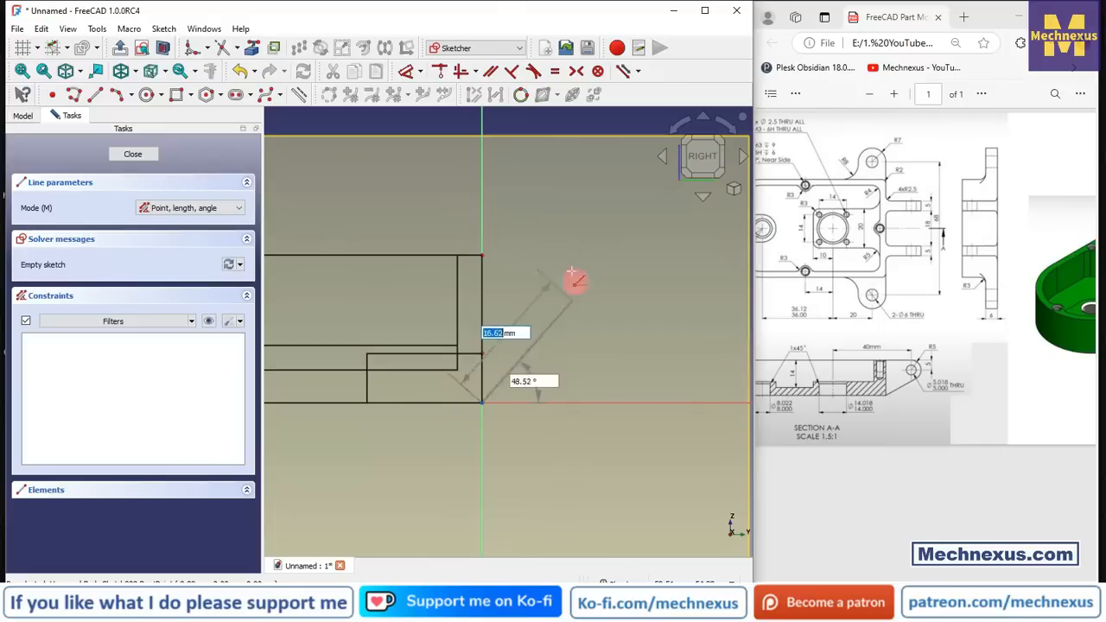
left_click(482, 254)
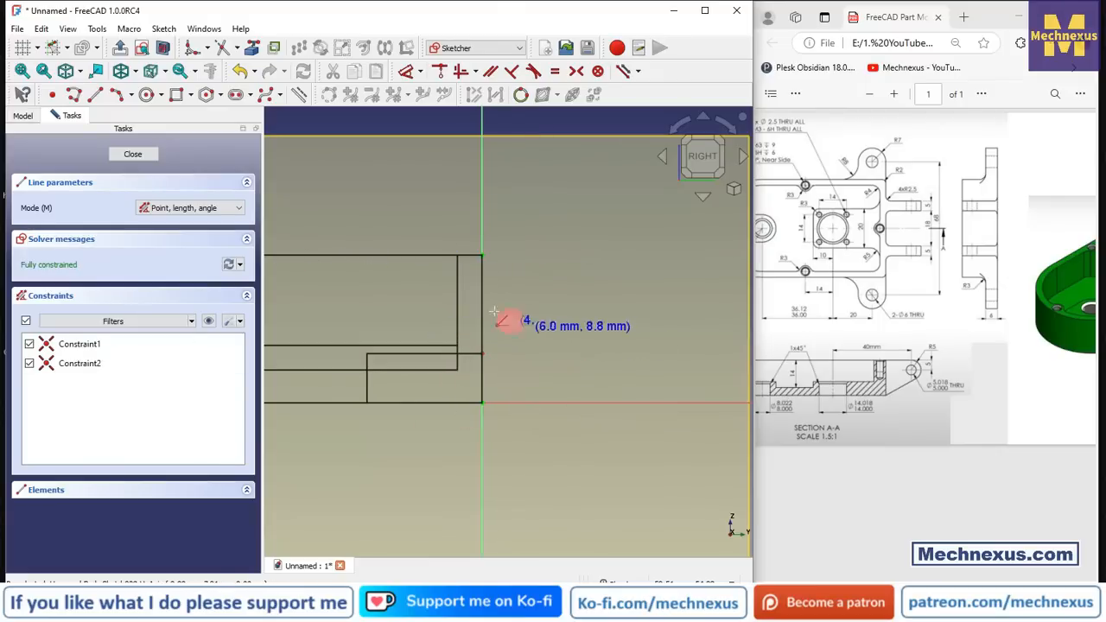
left_click(484, 403)
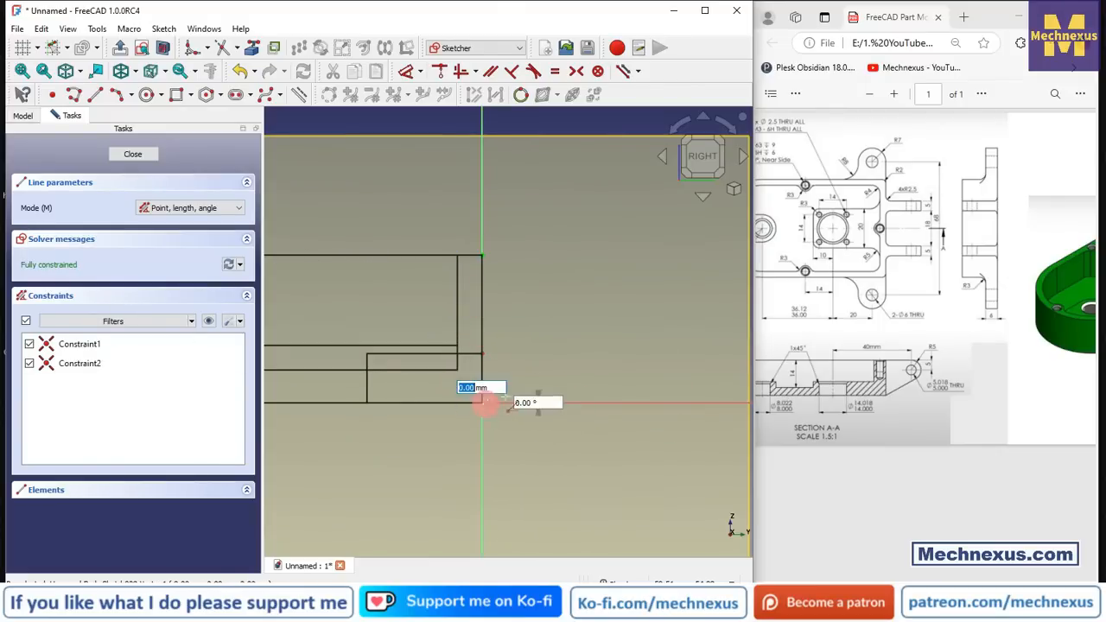
- Close the lug profile with two lines meeting at an apex about 21.2 mm, 13.0 mm from the origin, and fillet the apex
left_click(662, 296)
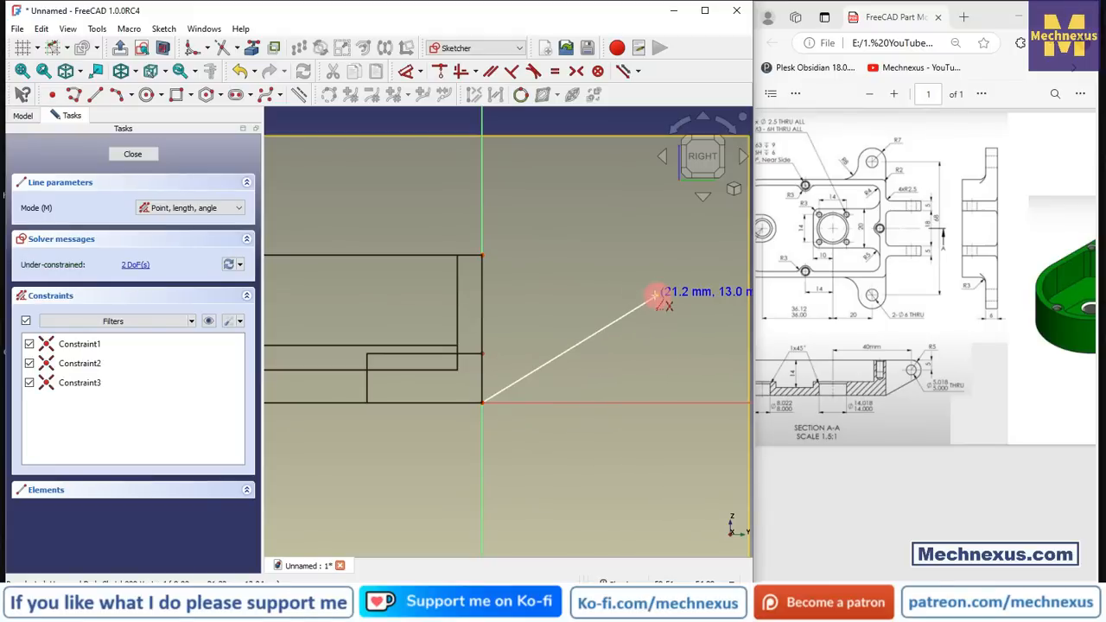
left_click(482, 254)
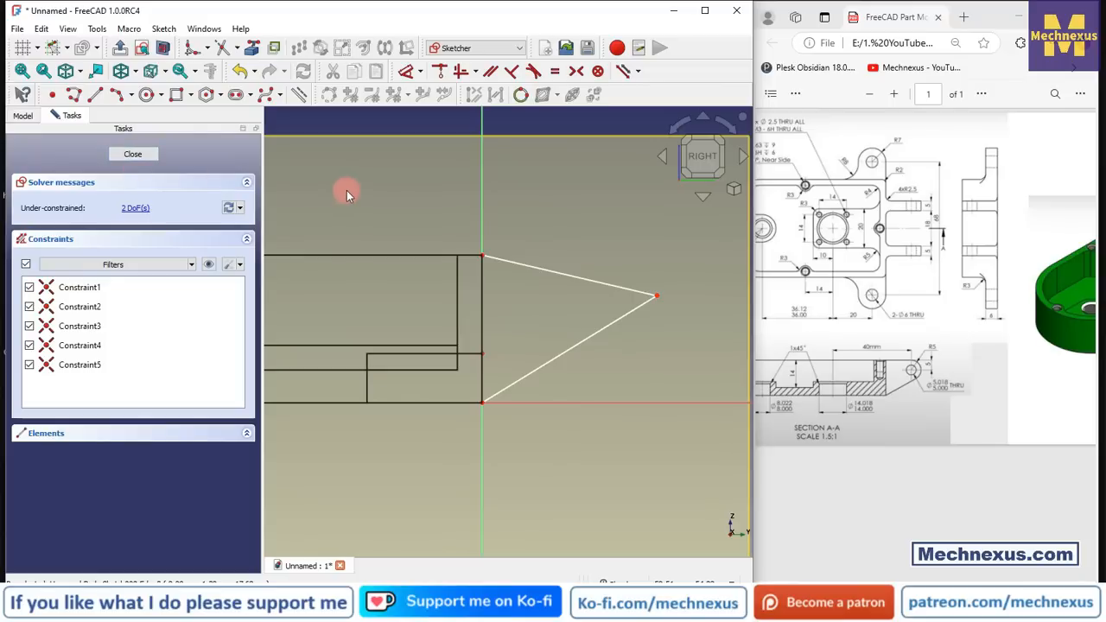
left_click(191, 49)
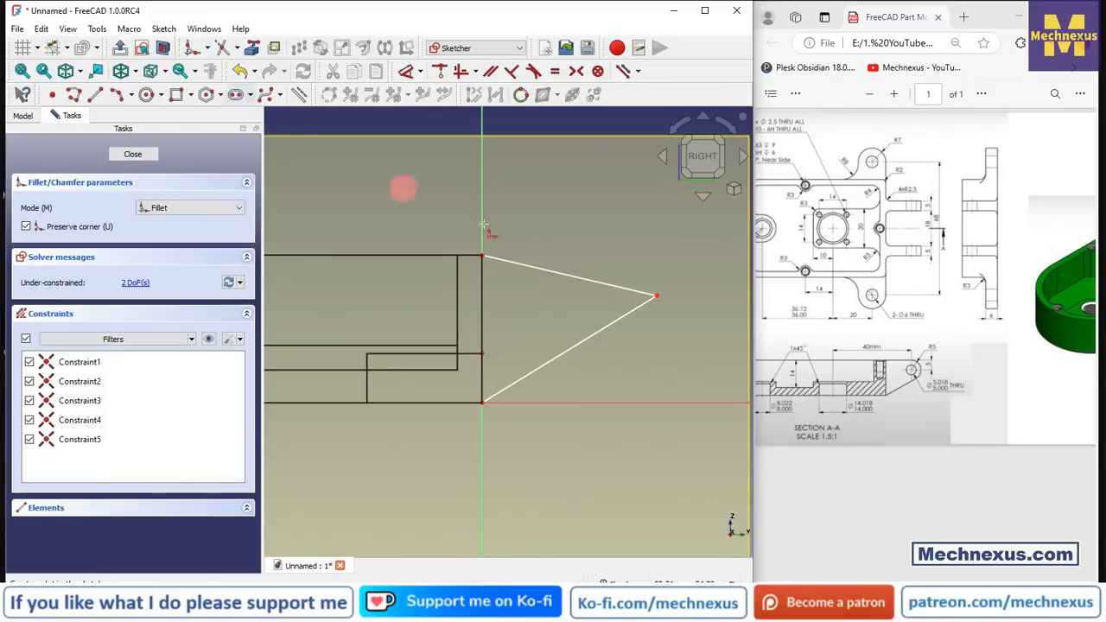
left_click(605, 331)
left_click(592, 279)
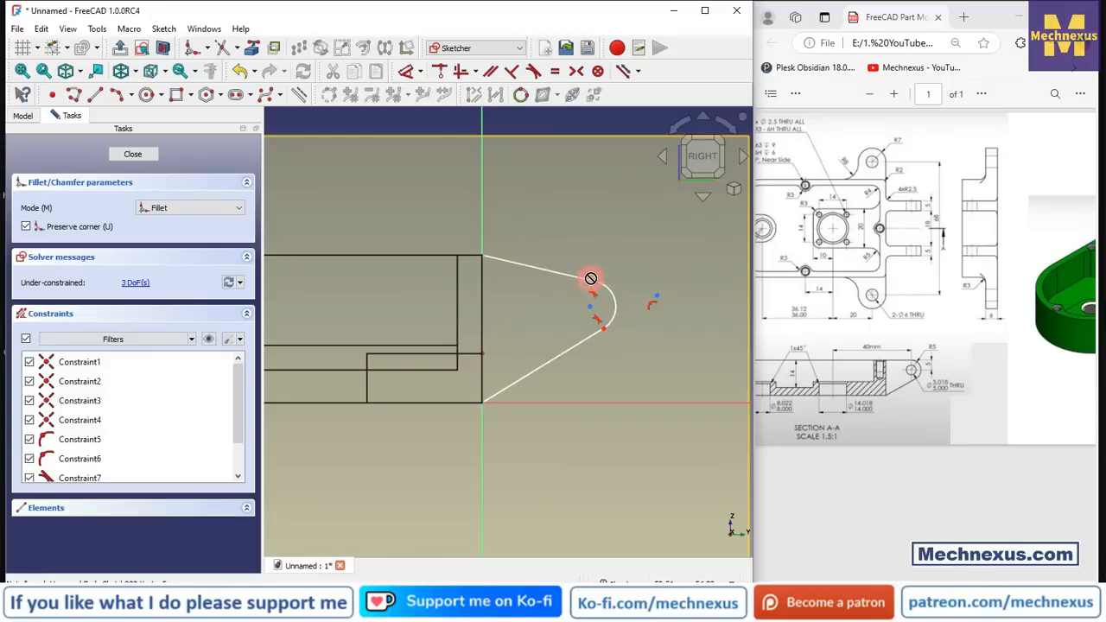
key("Escape")
key("Escape")
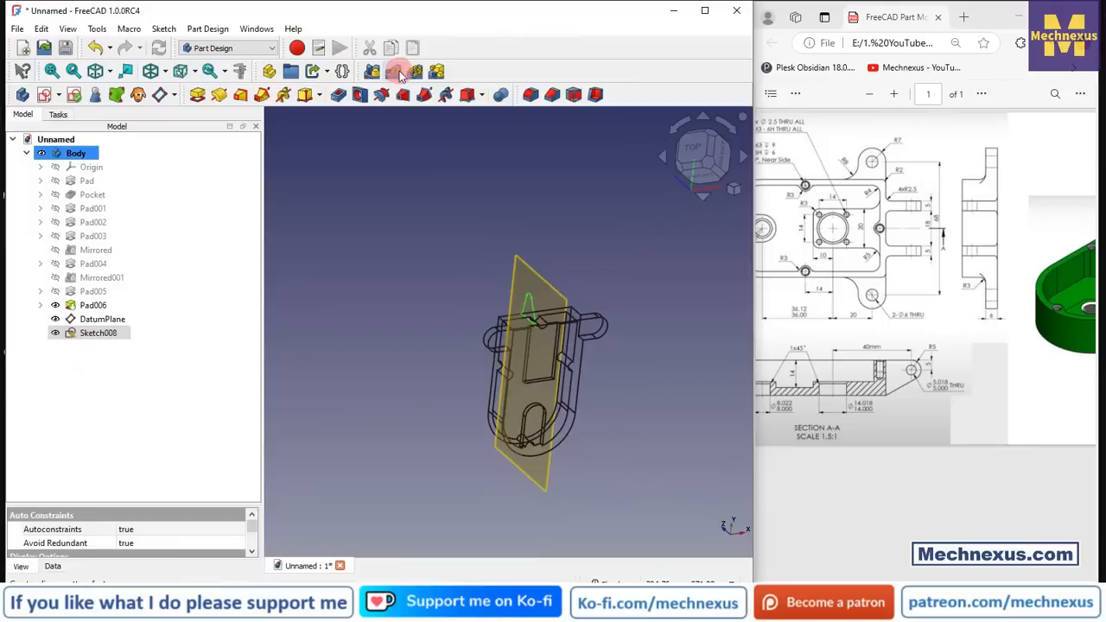
- Reopen the lug sketch for editing and constrain the fillet arc's radius to 5 mm
double_click(90, 336)
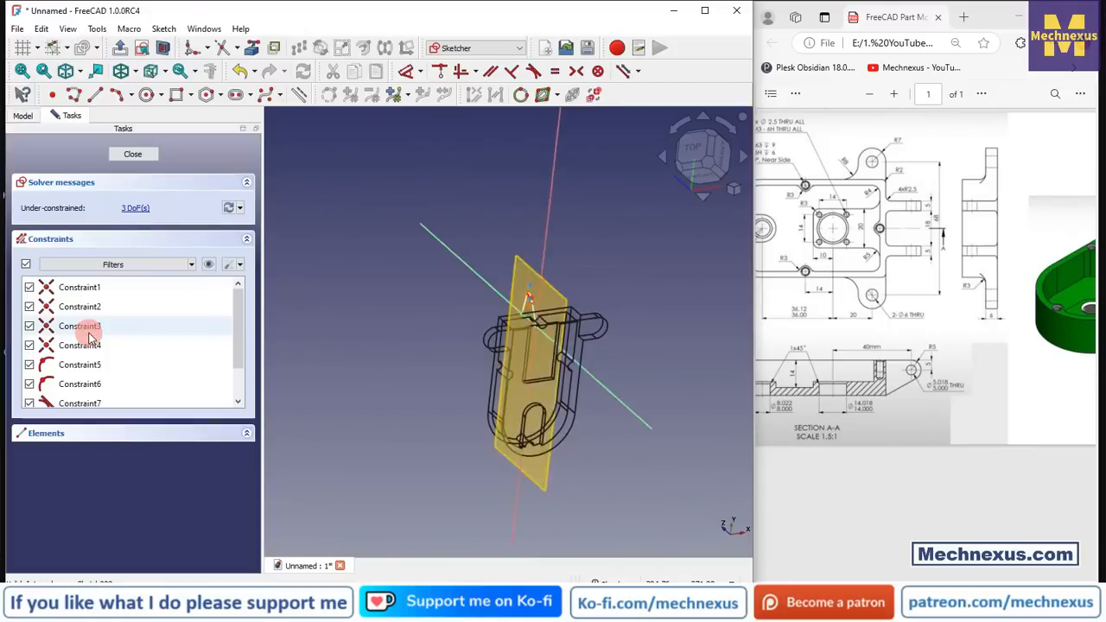
scroll(544, 316, "up", 5)
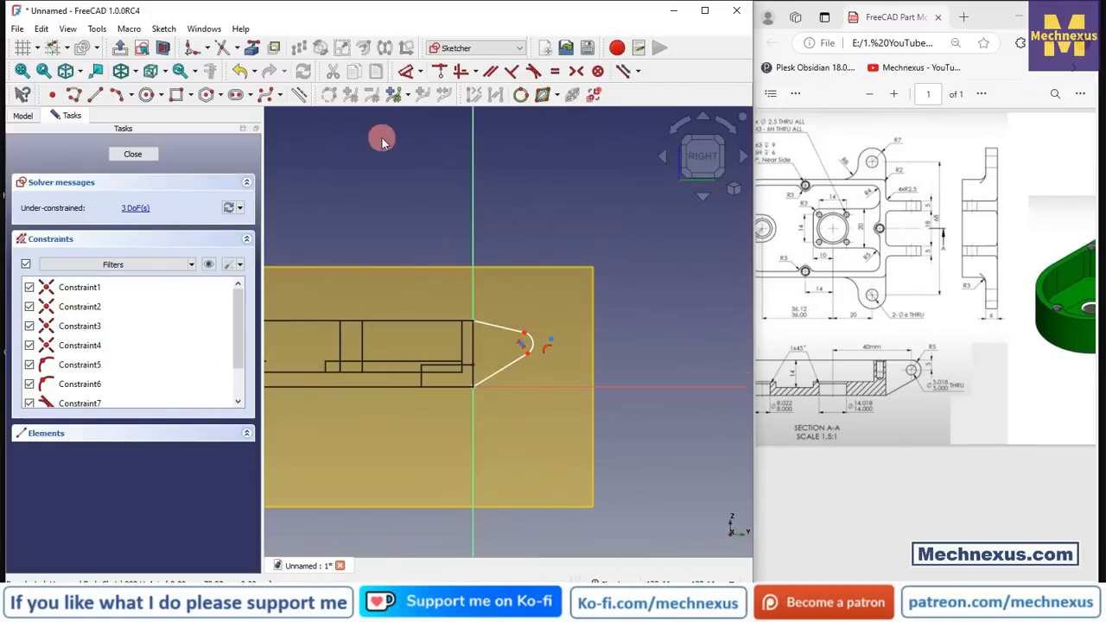
left_click(419, 71)
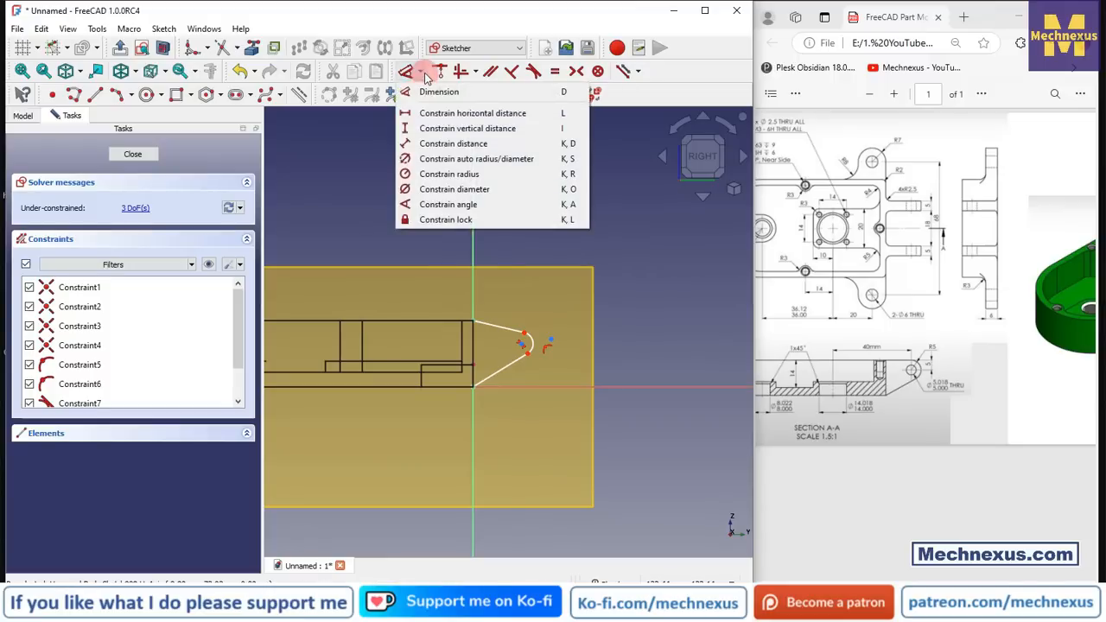
left_click(437, 173)
scroll(529, 324, "up", 3)
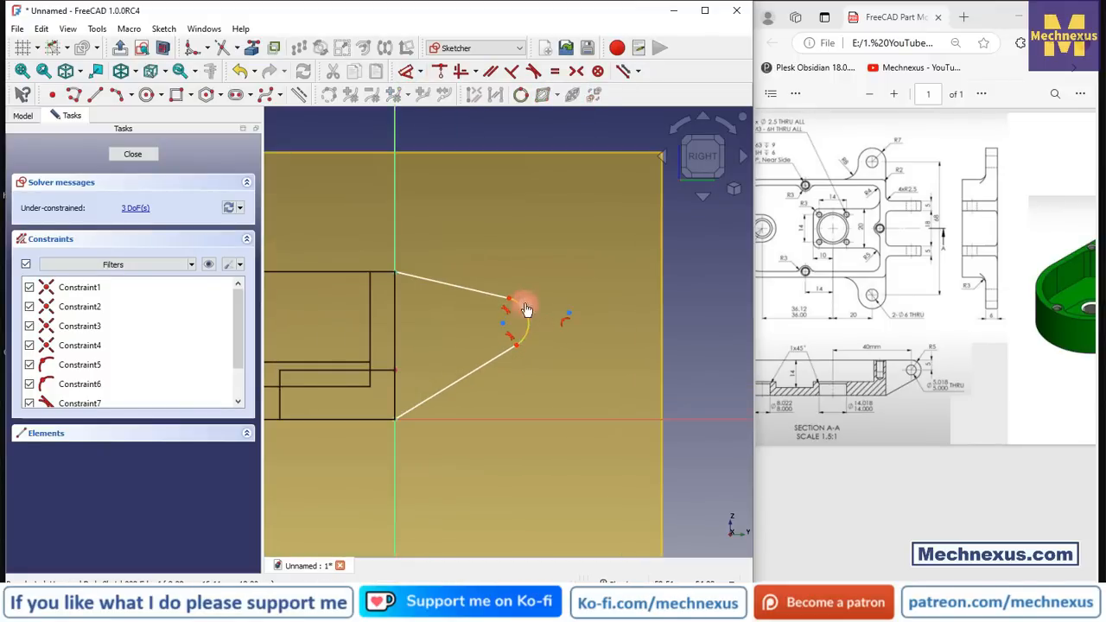
left_click(526, 309)
type("5")
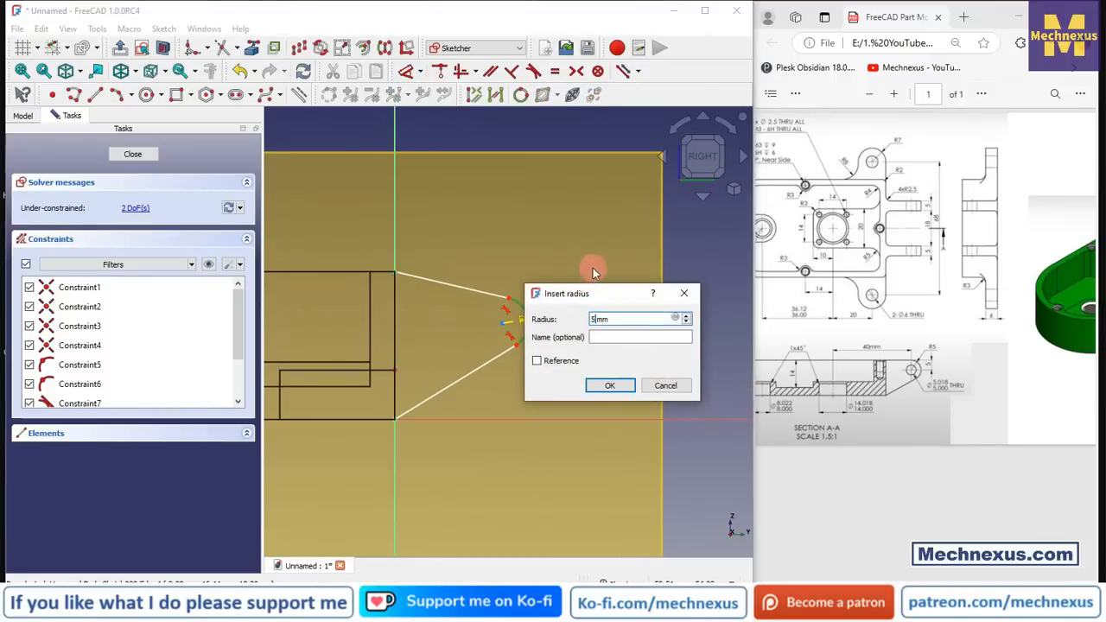
key("Return")
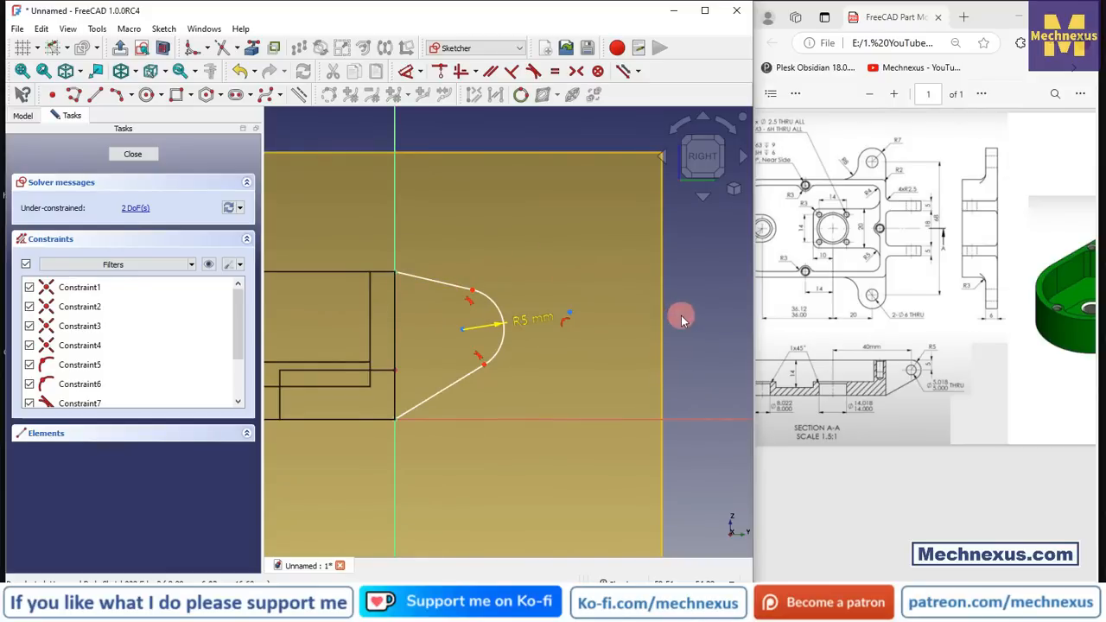
- Constrain the upper sloping line of the lug profile to be horizontal
left_click(444, 288)
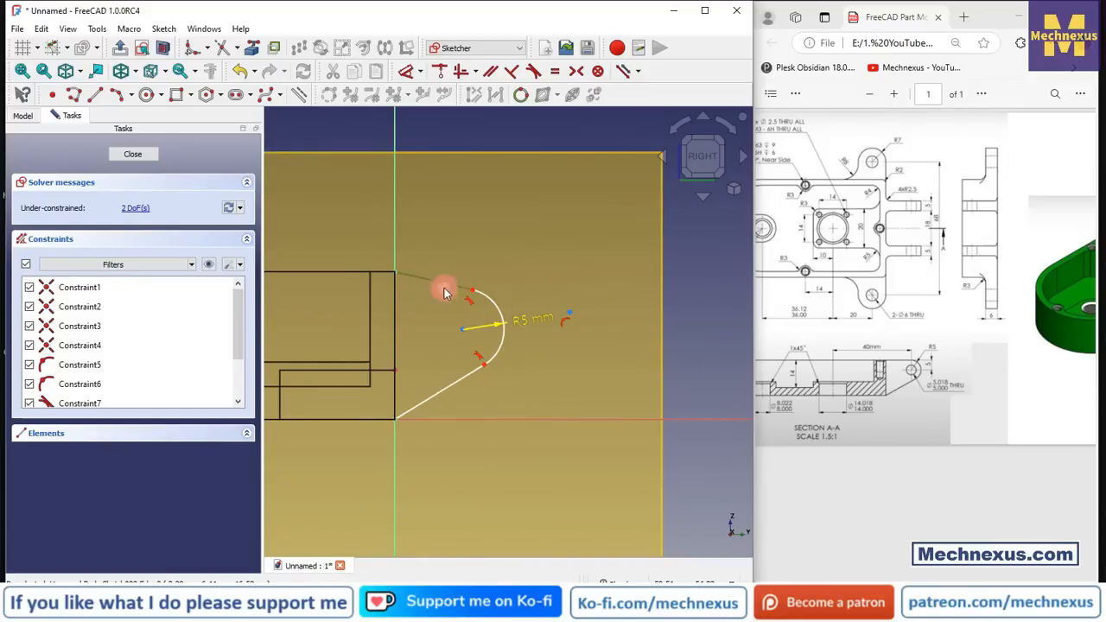
left_click(465, 71)
scroll(365, 251, "up", 1)
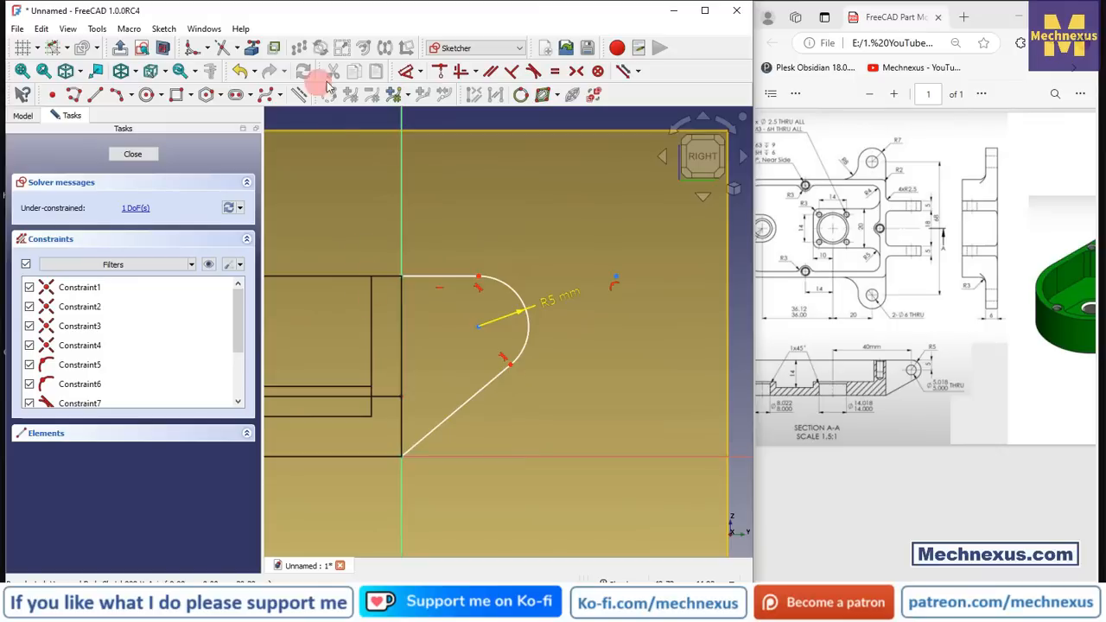
- Dimension the arc's centre at 13 mm horizontally from the body's end wall and close the sketch
left_click(406, 71)
left_click(403, 282)
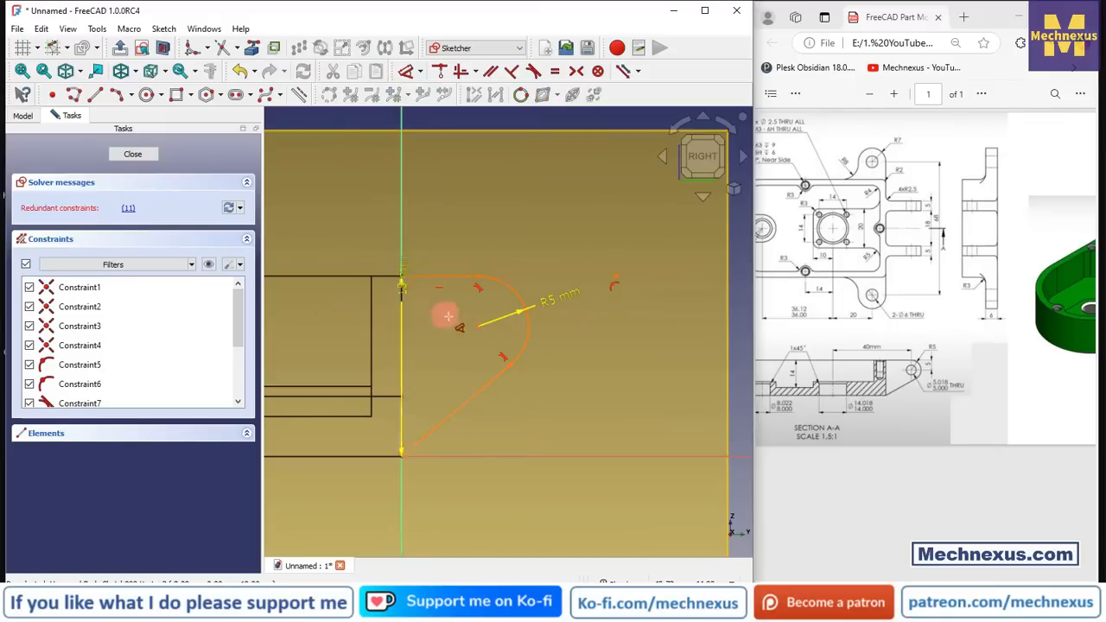
left_click(439, 217)
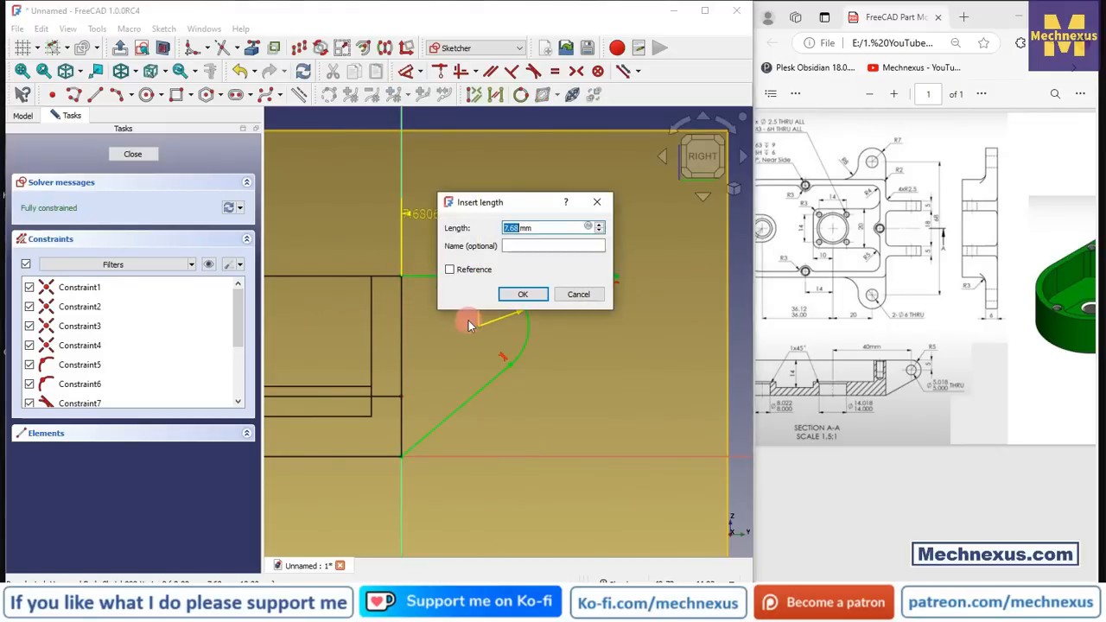
type("5")
key("Return")
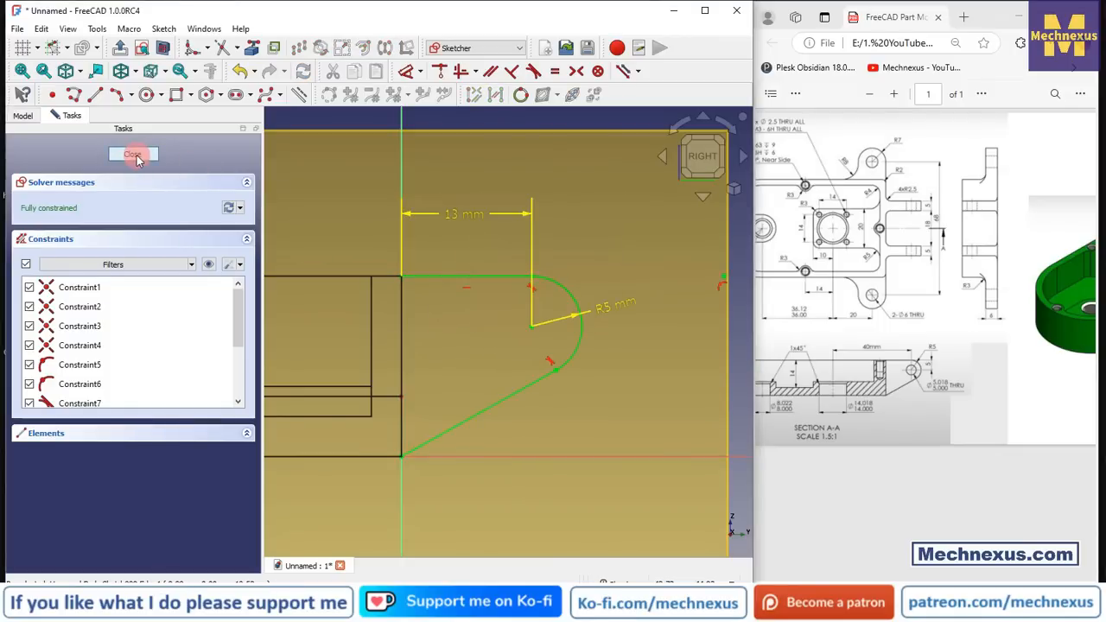
left_click(134, 156)
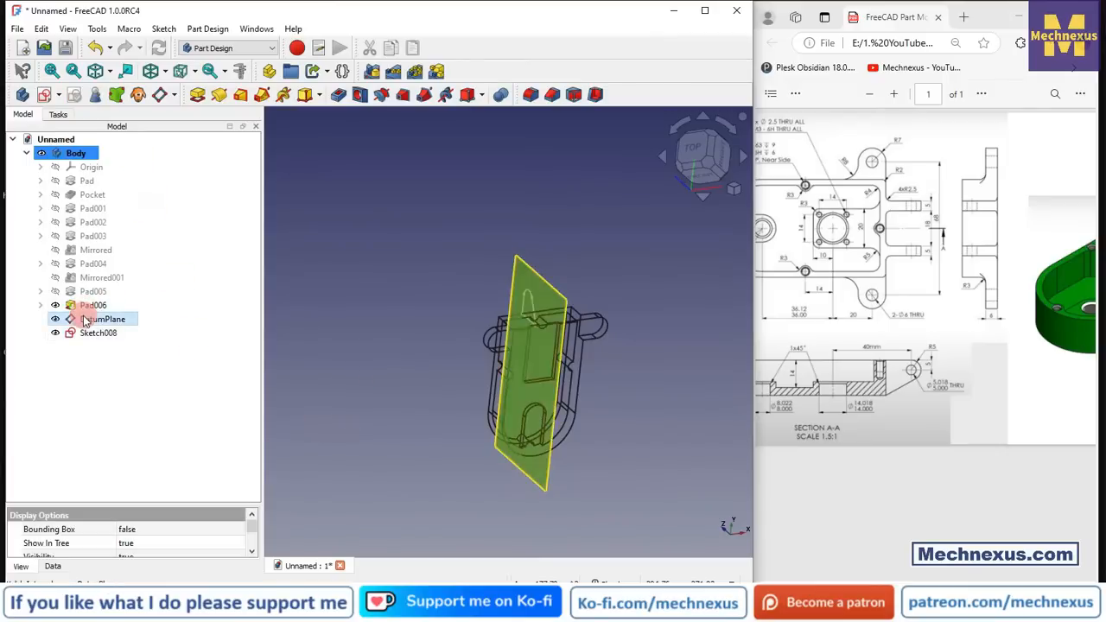
- Hide the datum plane and set the model's display style to Flat lines
key("space")
left_click(153, 69)
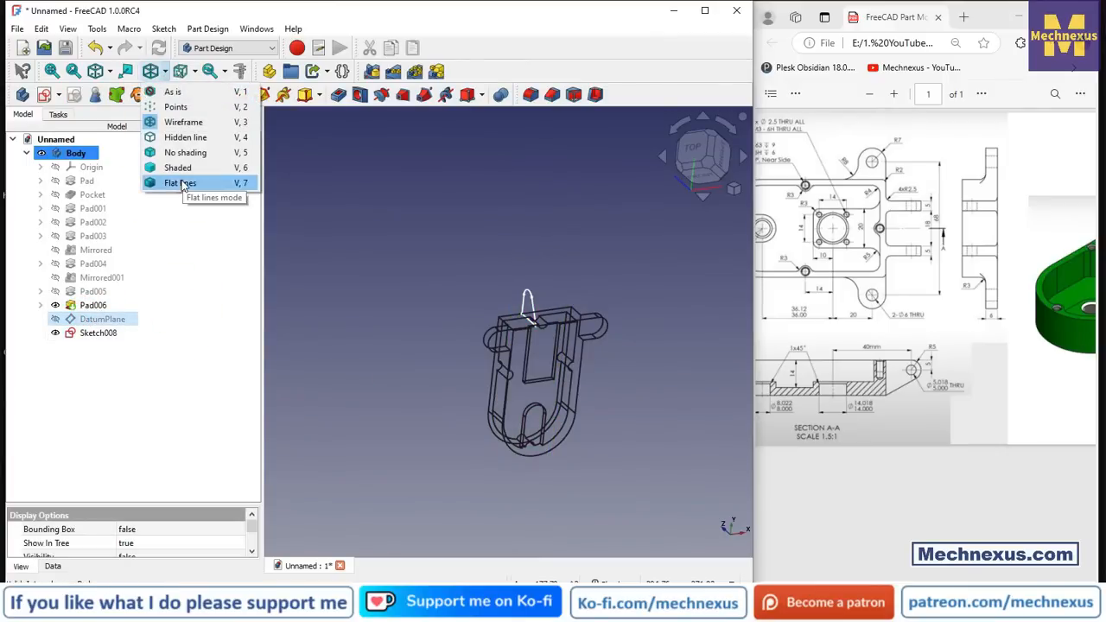
left_click(180, 183)
left_click(318, 377)
left_click(162, 96)
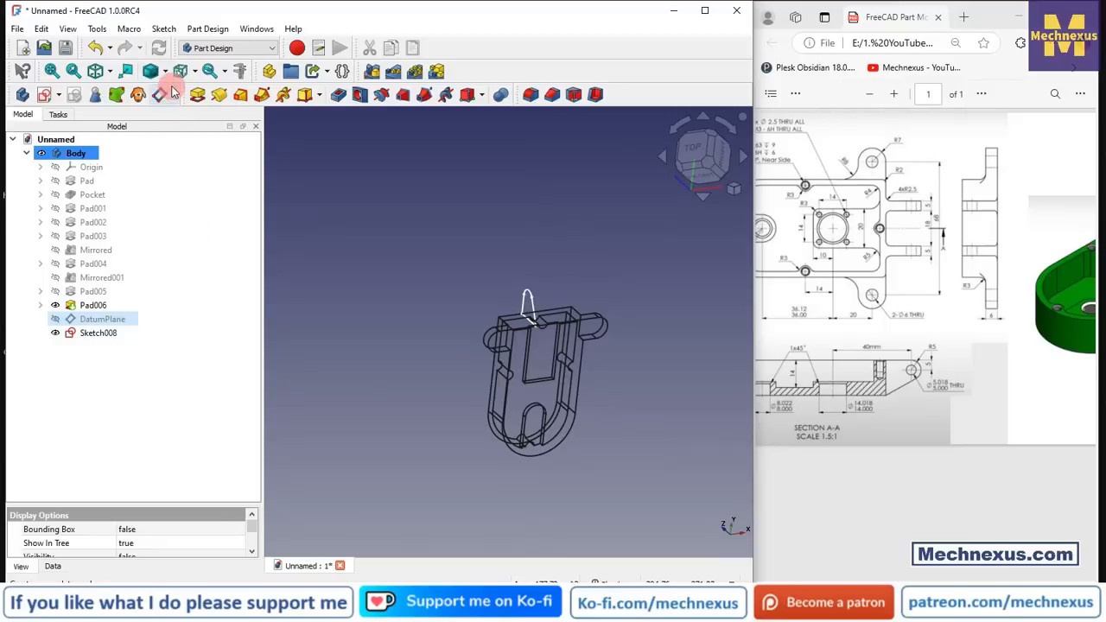
left_click(153, 70)
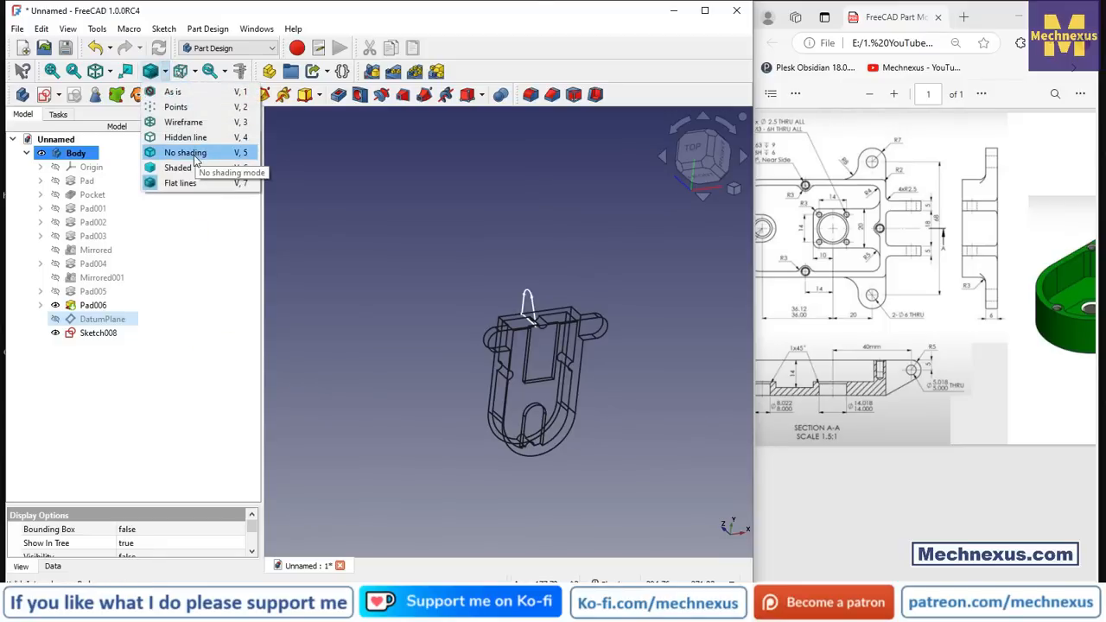
left_click(195, 159)
left_click(153, 70)
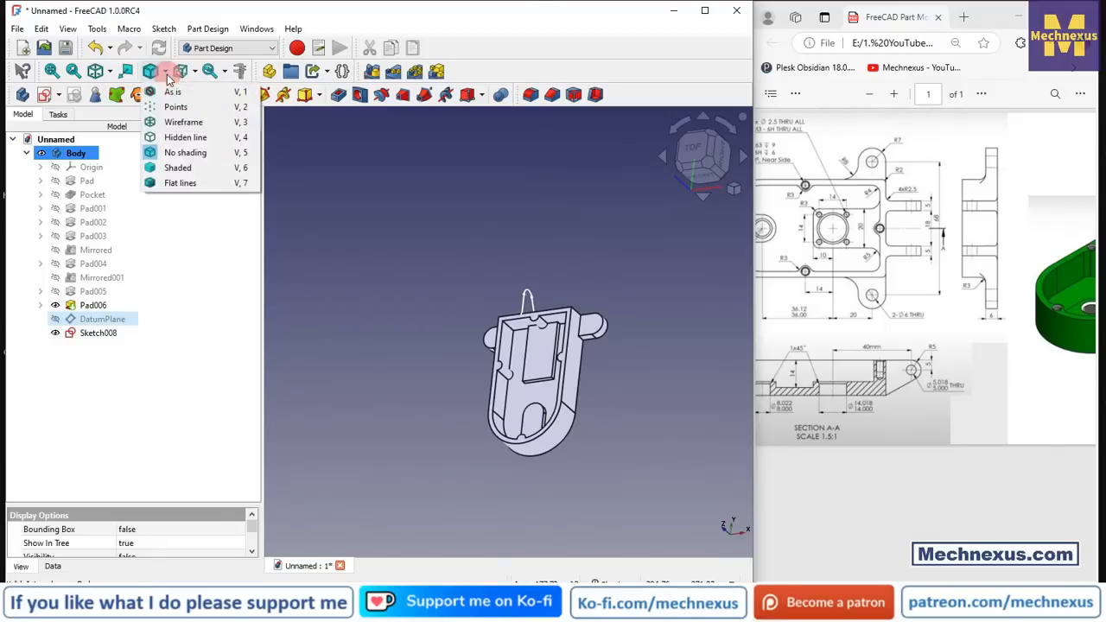
left_click(188, 183)
left_click(299, 262)
- Pad the lug sketch 5 mm in the reversed direction
scroll(553, 316, "up", 5)
middle_click_drag(481, 329, 475, 403)
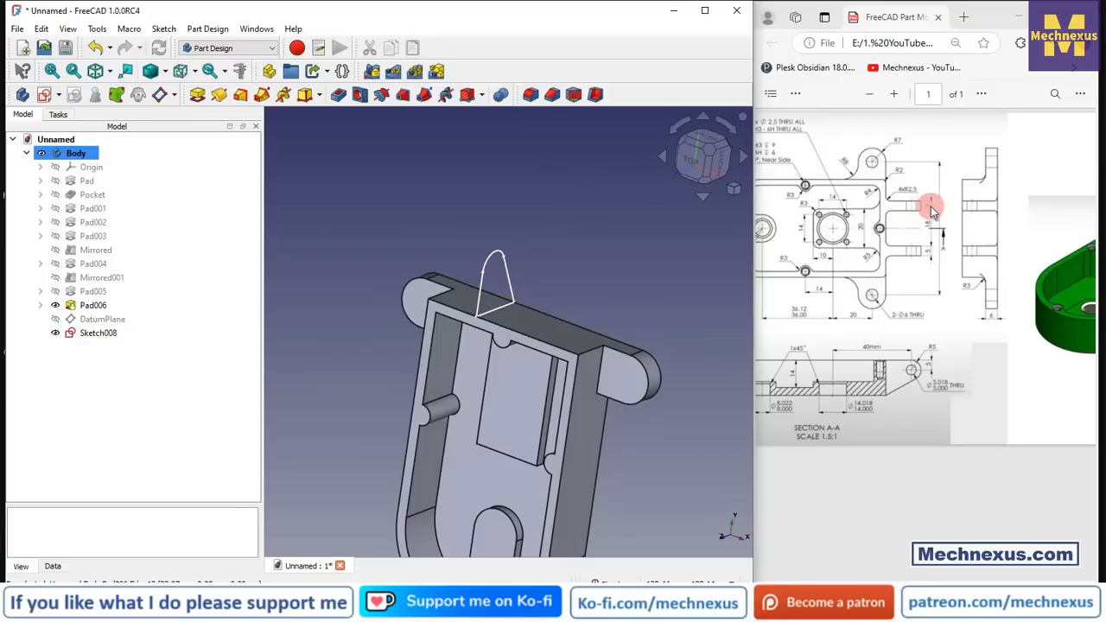
left_click_drag(994, 581, 1048, 581)
left_click(102, 340)
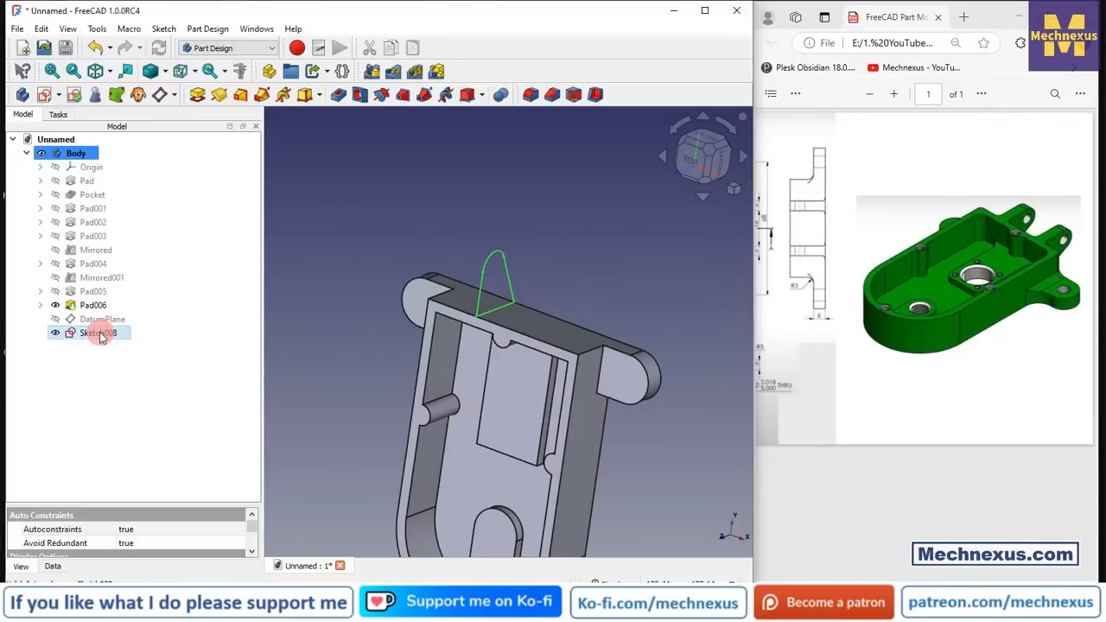
left_click(197, 96)
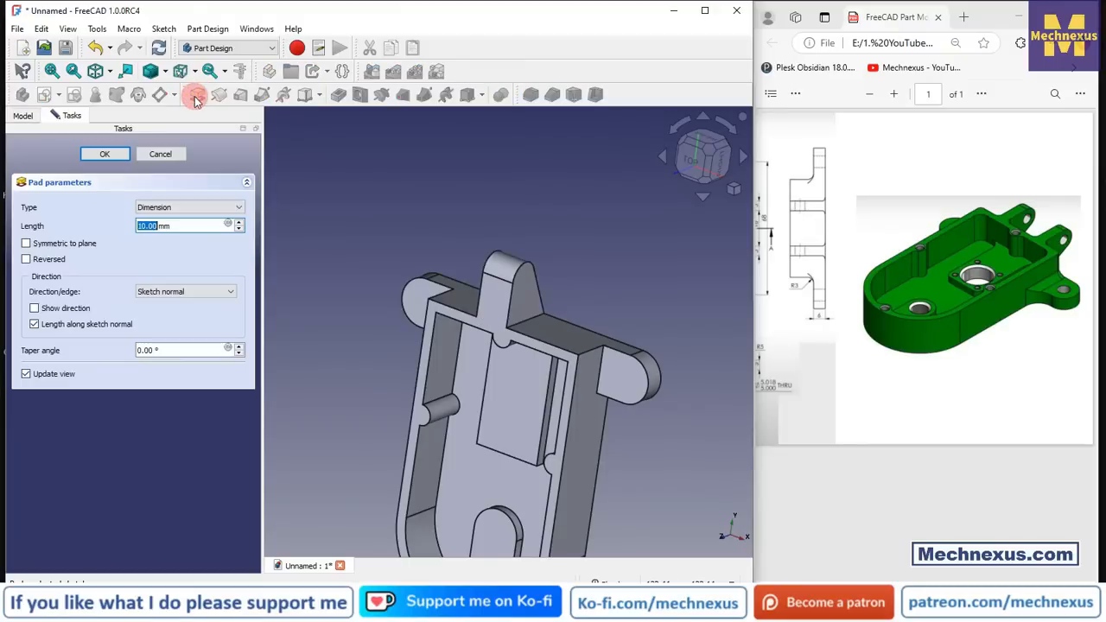
scroll(479, 304, "up", 2)
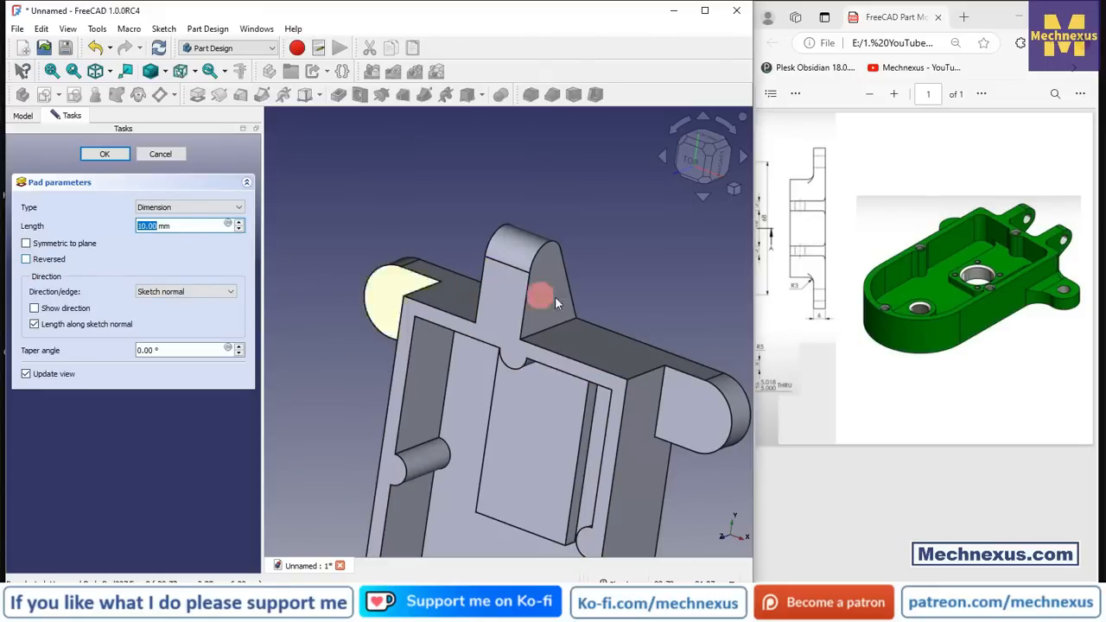
left_click(28, 259)
left_click(200, 225)
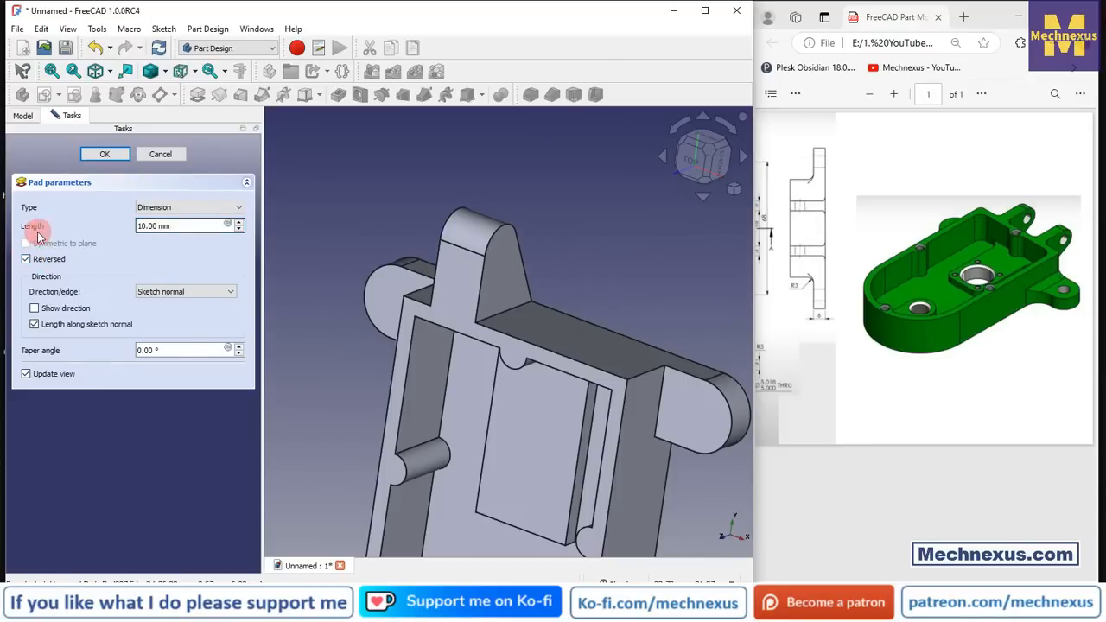
type("5")
key("BackSpace")
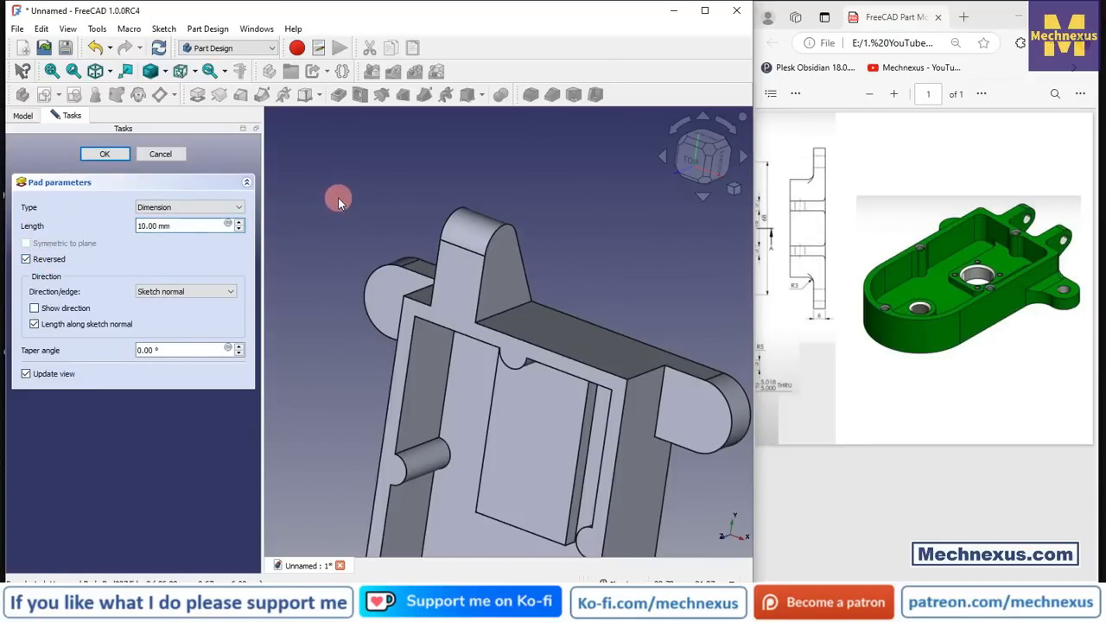
left_click_drag(178, 224, 46, 229)
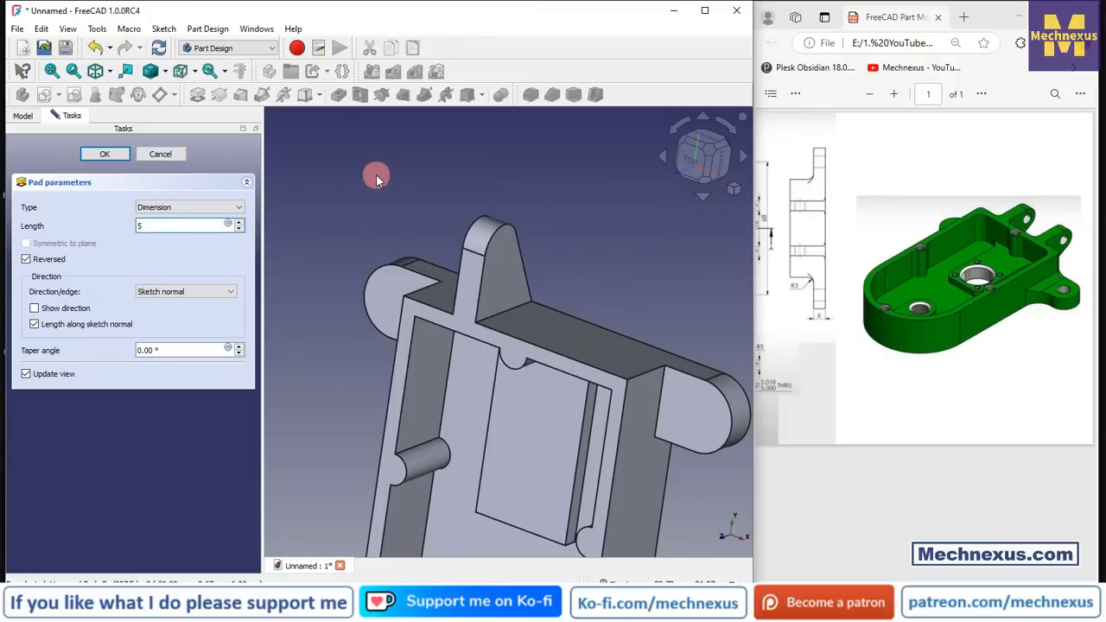
left_click(116, 154)
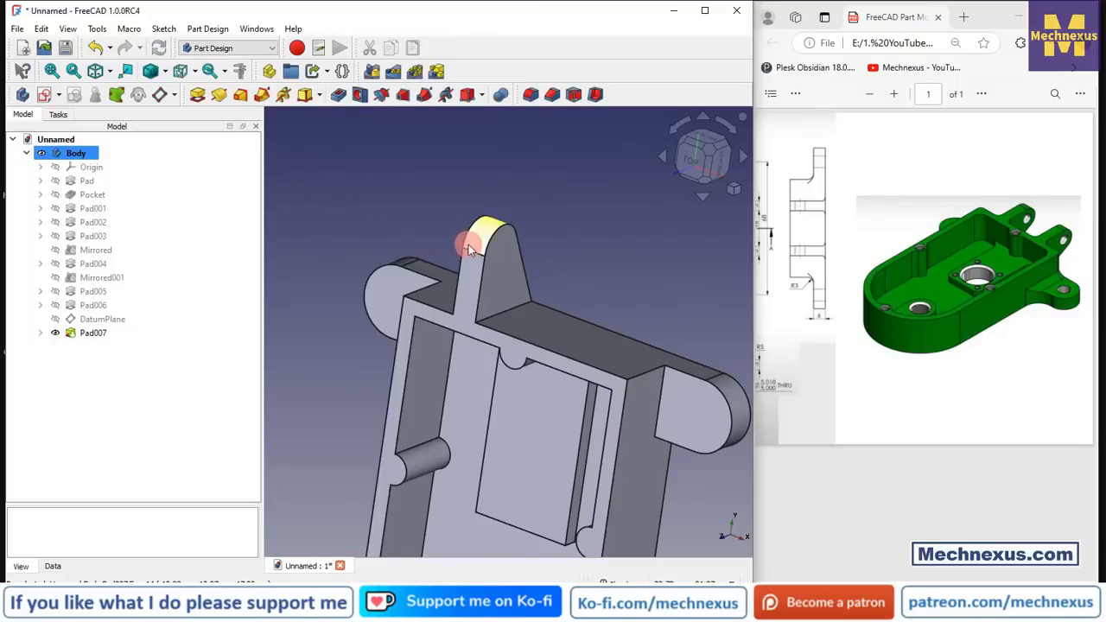
- Mirror the padded hinge lug about the base YZ plane to create the second lug on the end wall
mouse_move(468, 244)
left_mouse_down()
mouse_move(465, 291)
mouse_move(490, 296)
mouse_move(474, 262)
left_mouse_up()
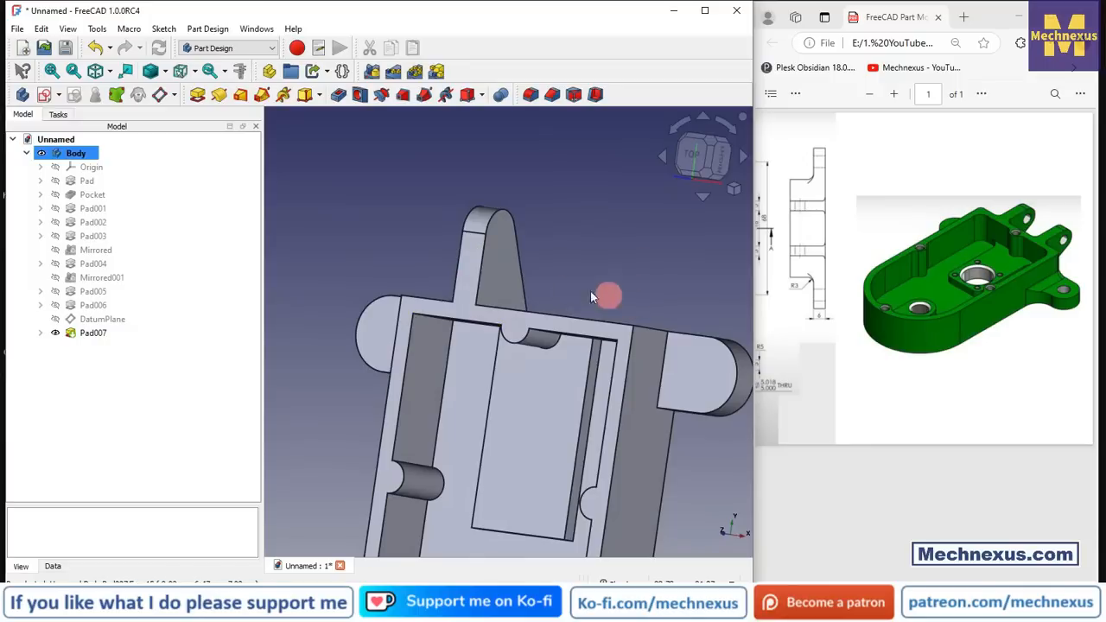
left_click_drag(590, 297, 480, 280)
left_click(93, 333)
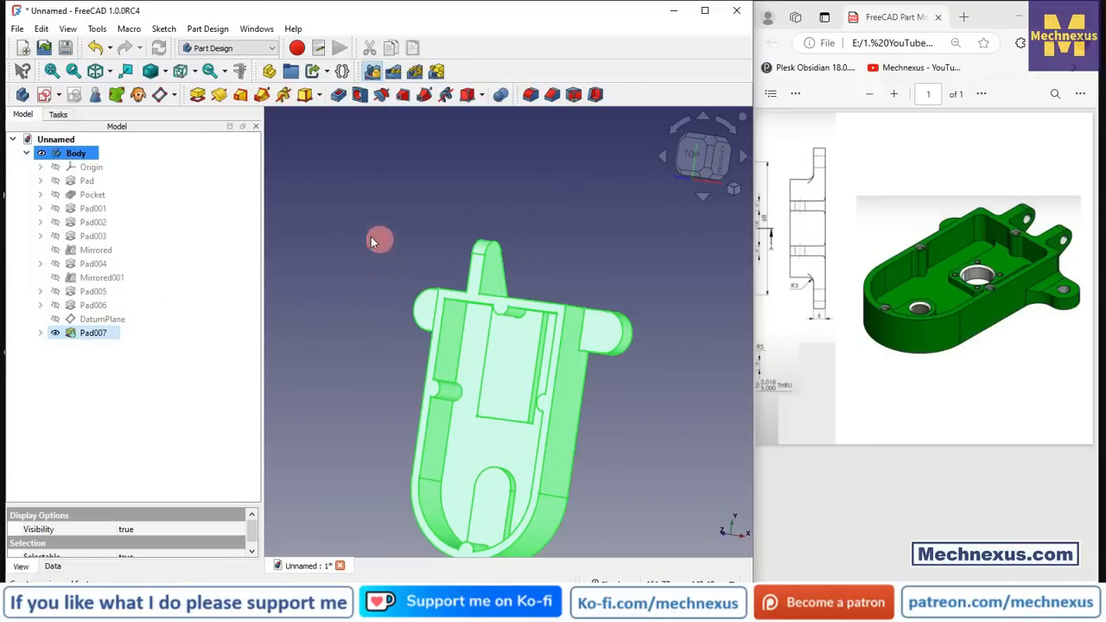
scroll(288, 286, "down", 3)
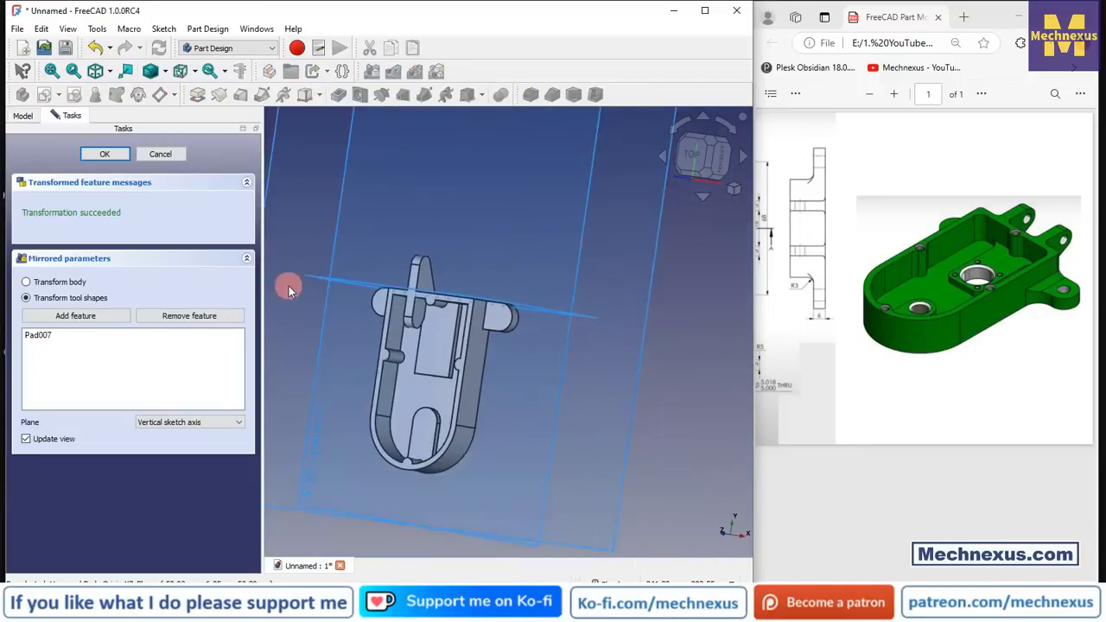
left_click(173, 422)
left_click(182, 480)
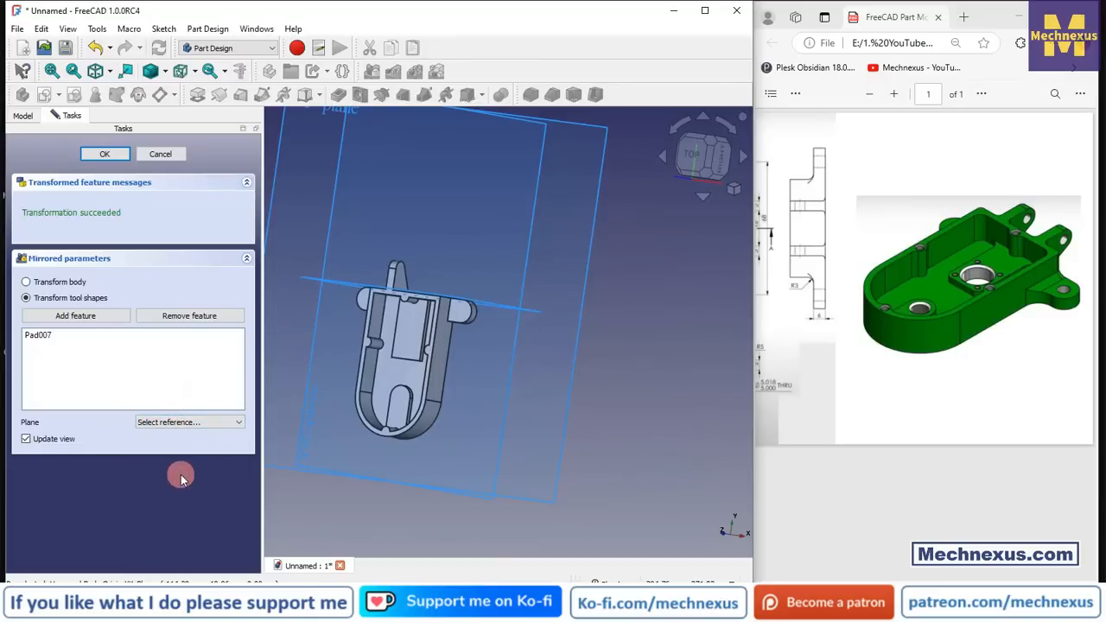
scroll(511, 434, "down", 2)
middle_click_drag(511, 435, 560, 387)
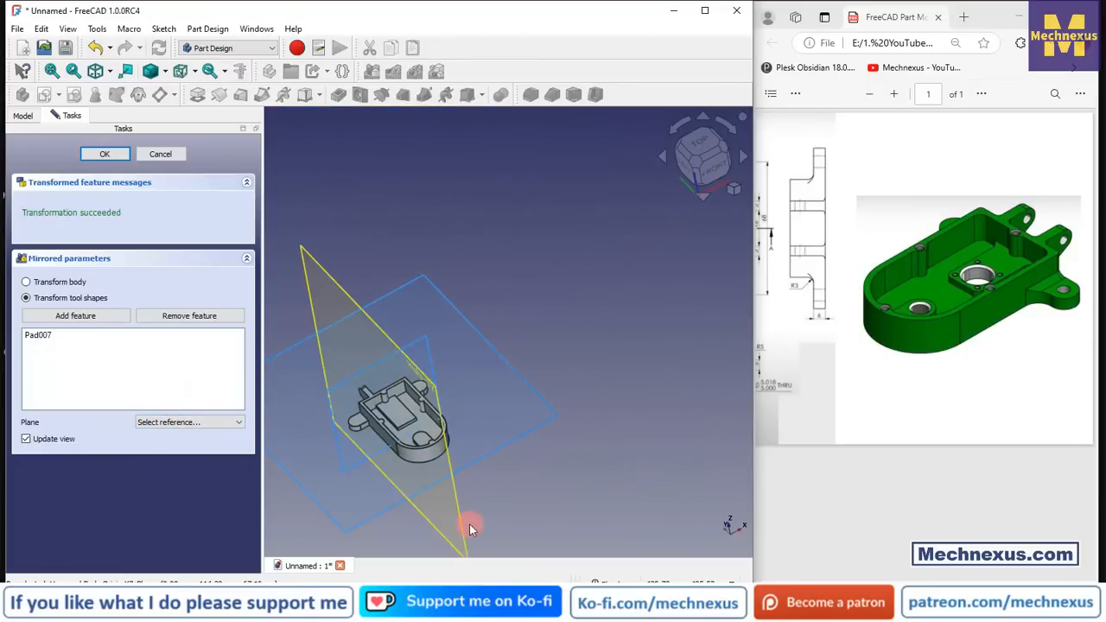
left_click(542, 525)
middle_click_drag(501, 469, 376, 488)
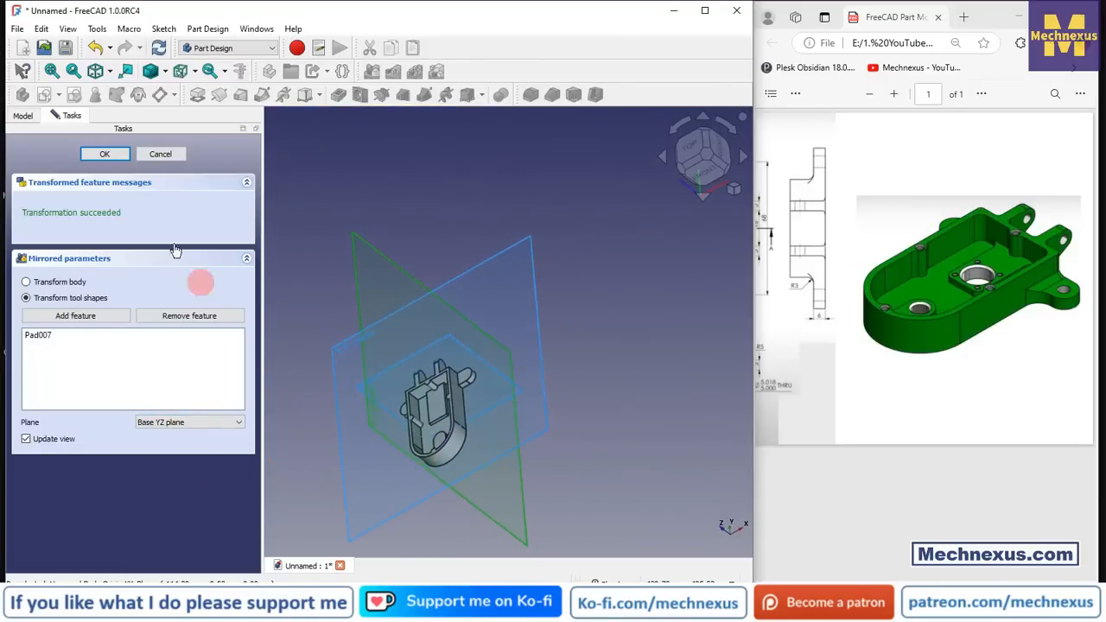
left_click(105, 155)
left_click(517, 193)
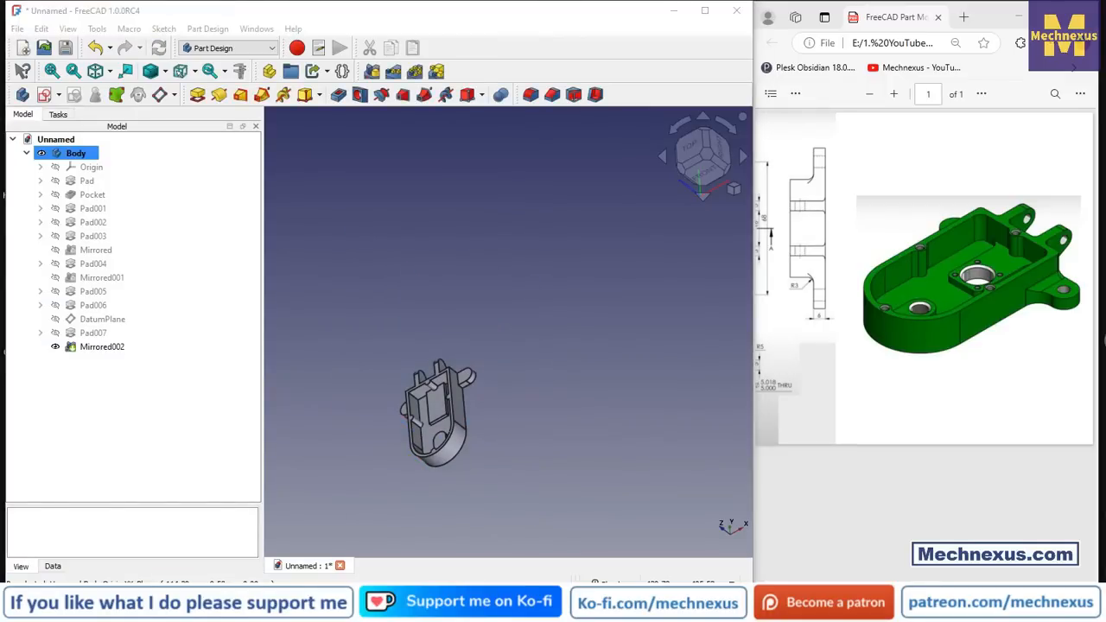
- Show the model in isometric view and bring the full dimensioned drawing into view for comparison
left_click(426, 373)
left_click(741, 192)
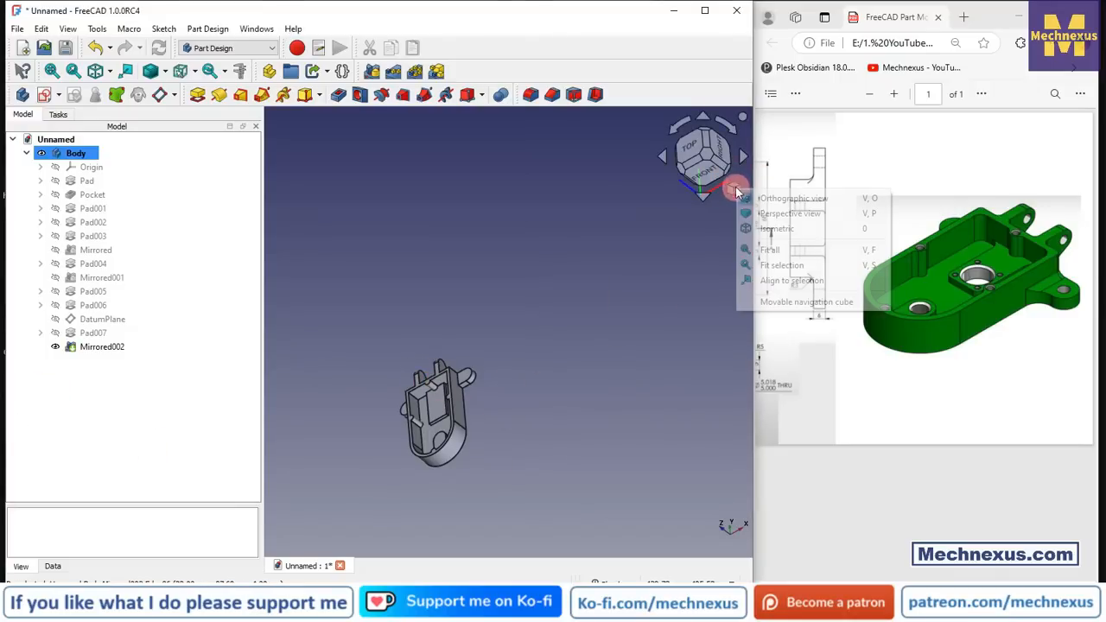
left_click(772, 228)
scroll(420, 296, "up", 5)
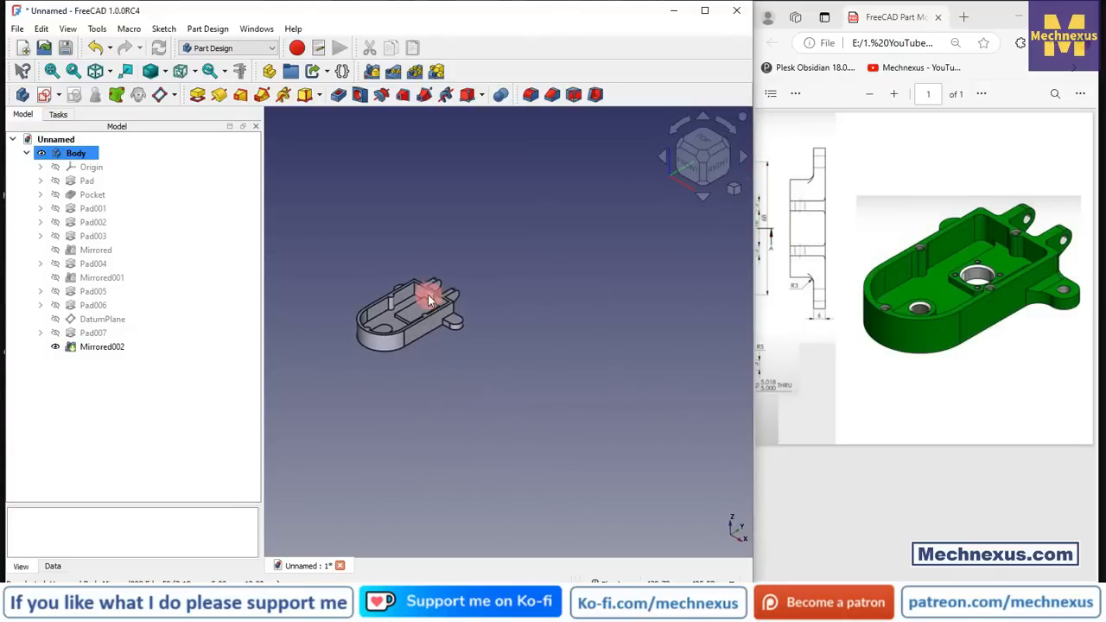
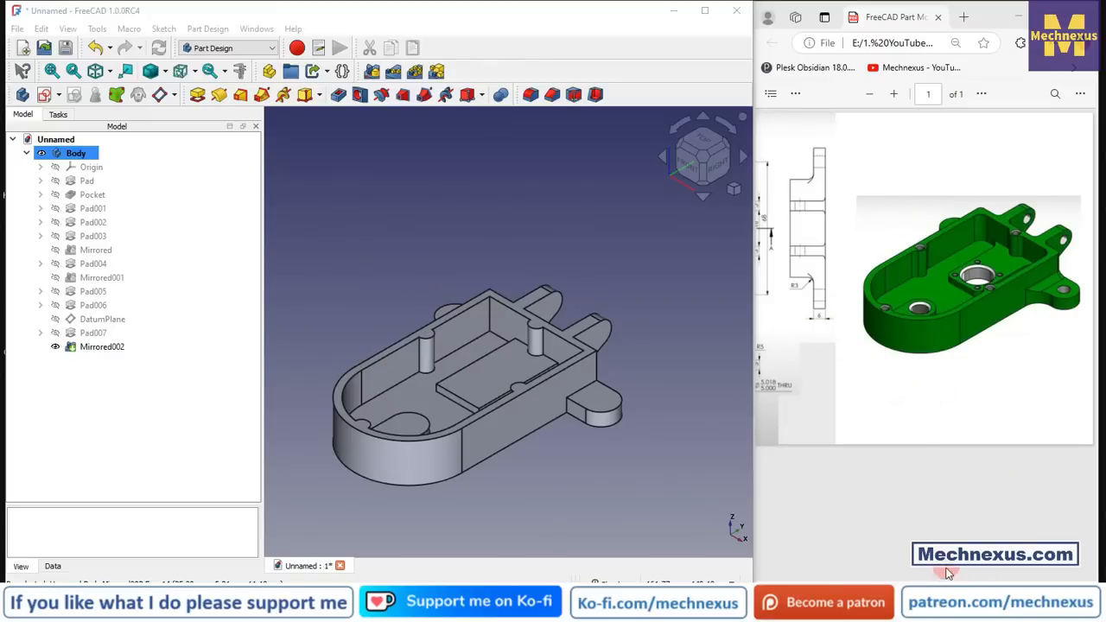
left_click_drag(942, 580, 799, 580)
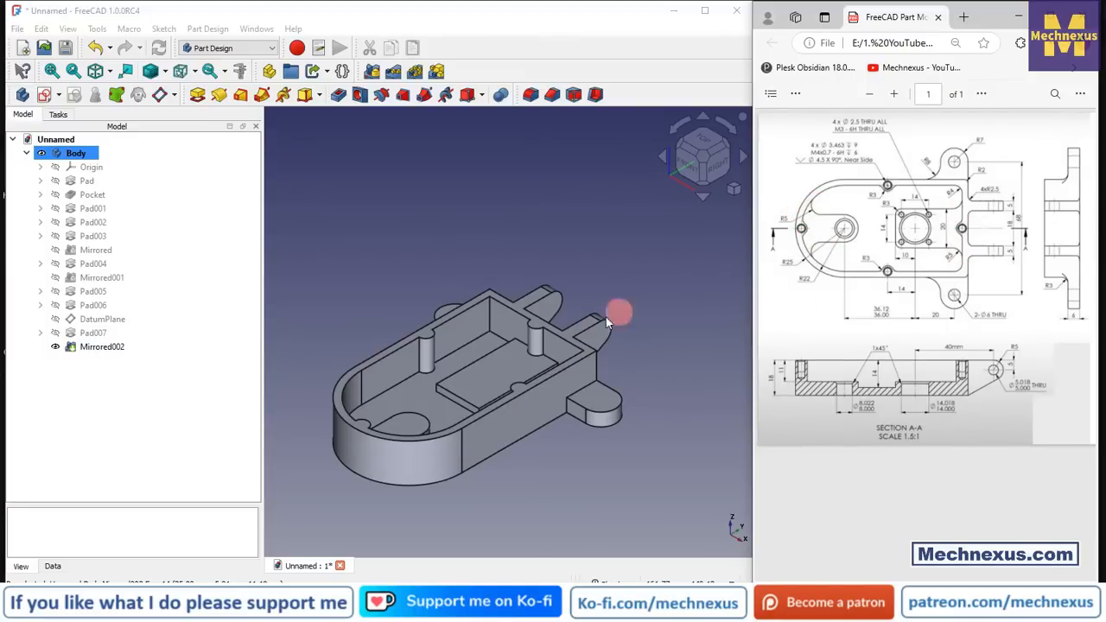
- Start a fillet and select the two short vertical edges where the rectangular raised pad meets the flat end wall
scroll(447, 369, "up", 3)
left_click(377, 208)
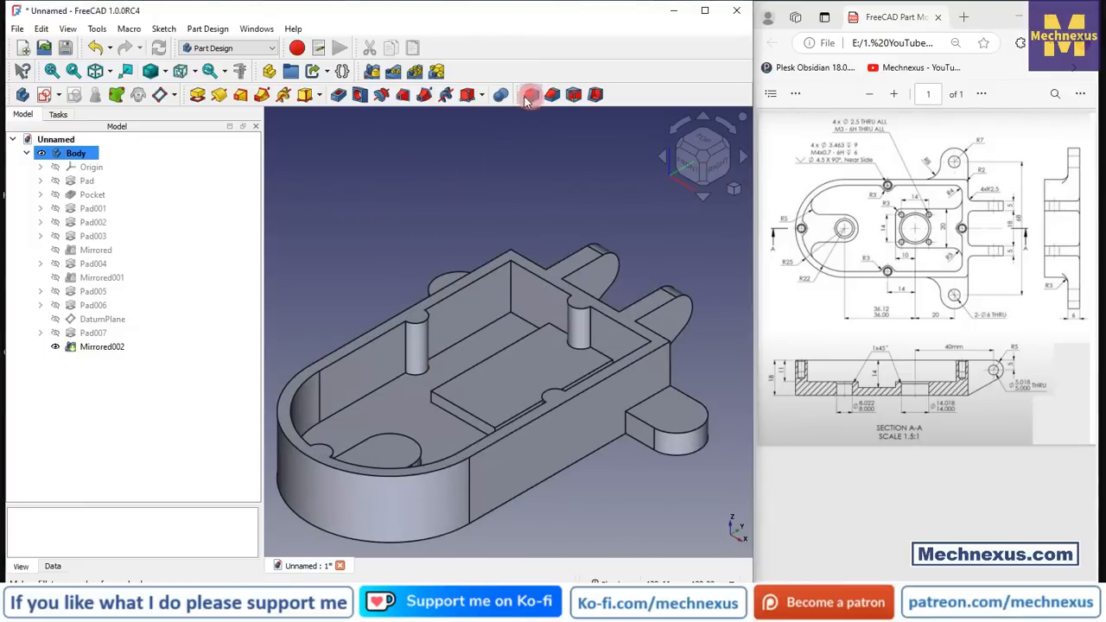
left_click(529, 97)
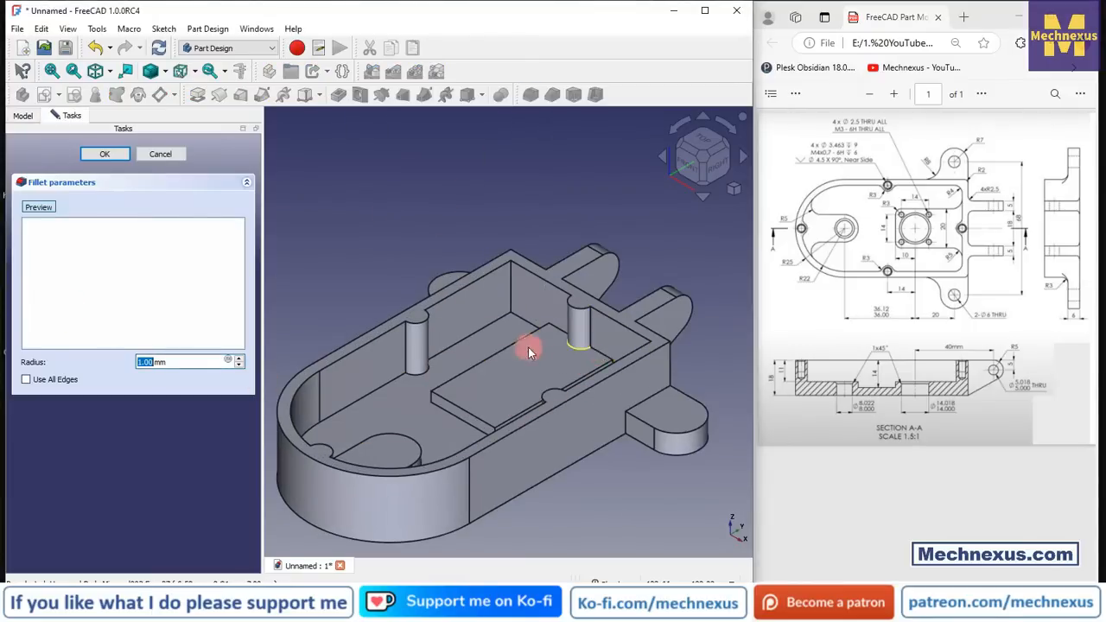
middle_click_drag(529, 353, 551, 368)
scroll(594, 373, "up", 5)
scroll(663, 379, "up", 3)
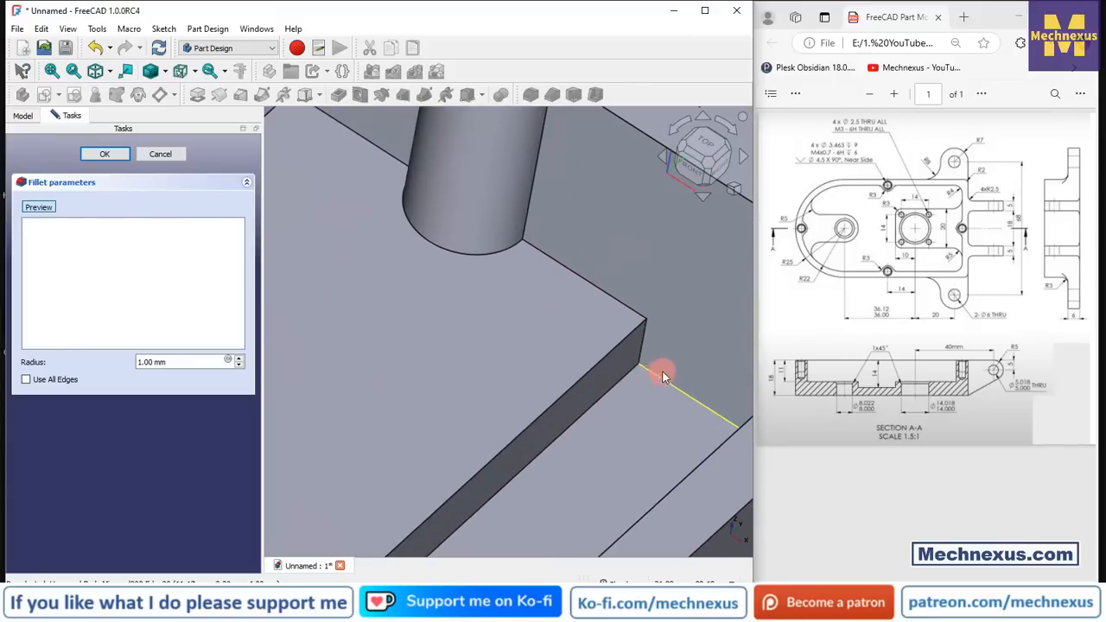
left_click(640, 345)
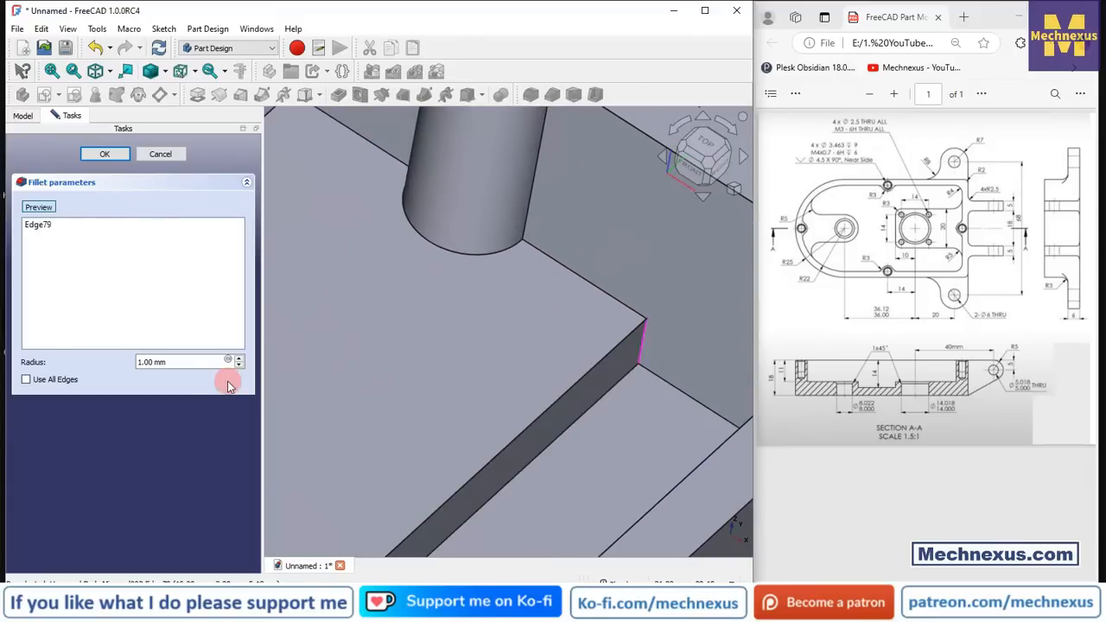
middle_click_drag(642, 420, 394, 241)
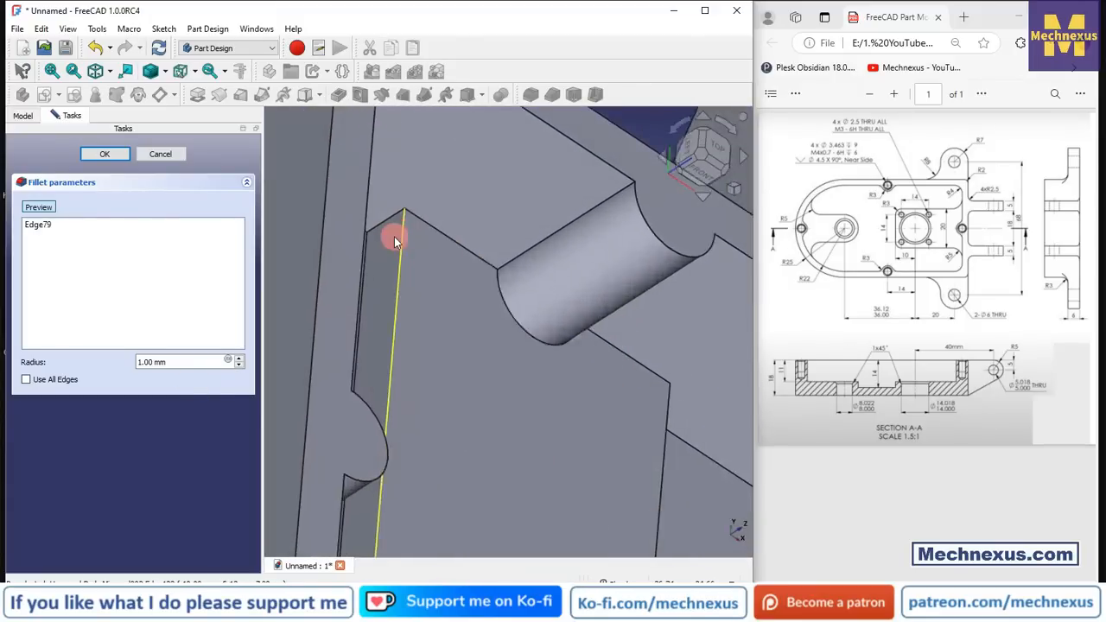
scroll(395, 241, "up", 1)
left_click(382, 219)
scroll(505, 275, "down", 3)
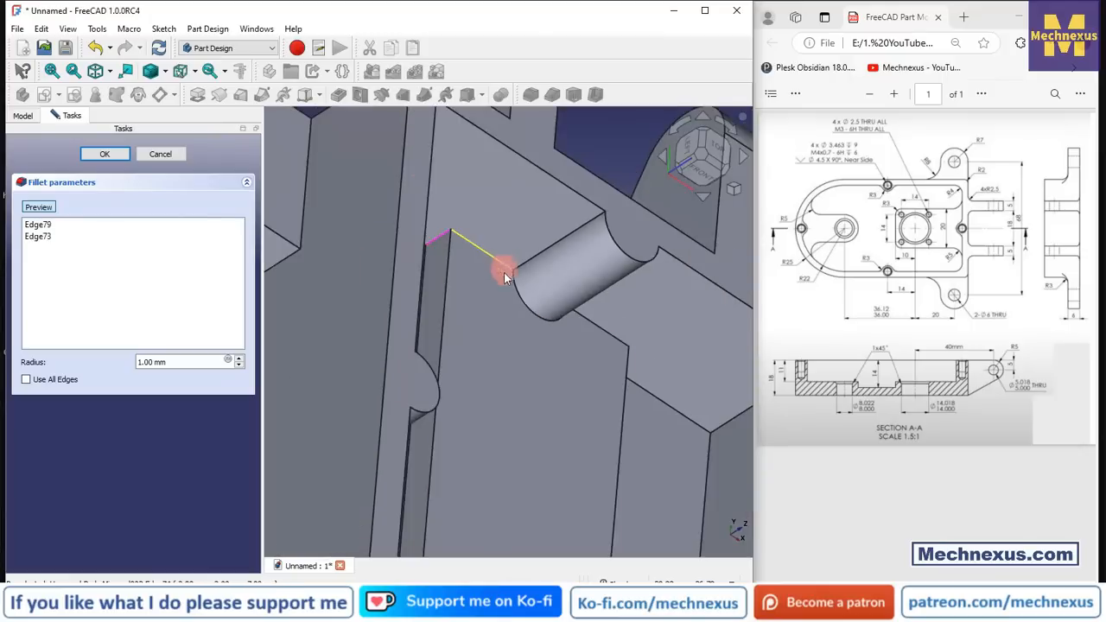
- Add to the fillet the two short vertical edges where the round-ended raised pad meets the curved wall
scroll(504, 275, "down", 5)
middle_click_drag(502, 314, 442, 532)
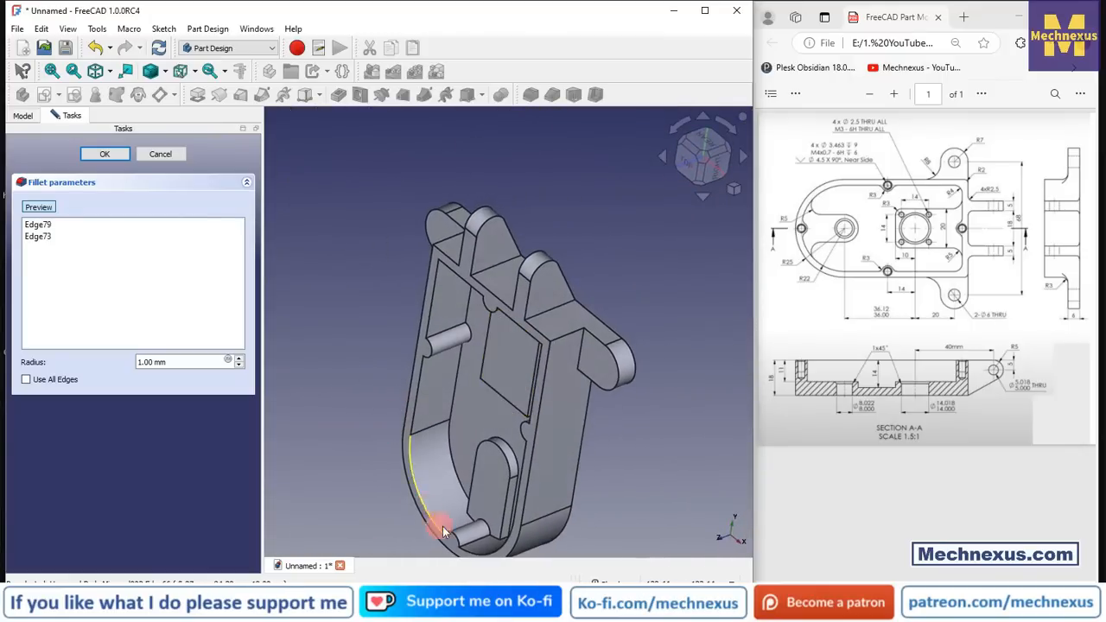
scroll(443, 532, "up", 6)
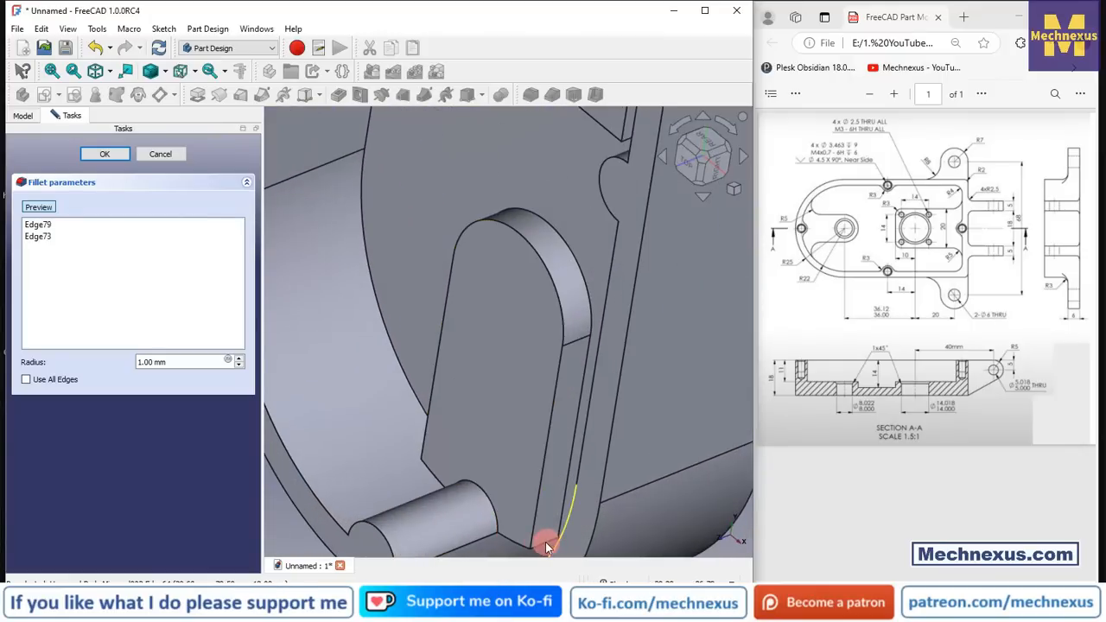
scroll(482, 463, "up", 4)
scroll(554, 192, "down", 3)
middle_click_drag(568, 410, 598, 410)
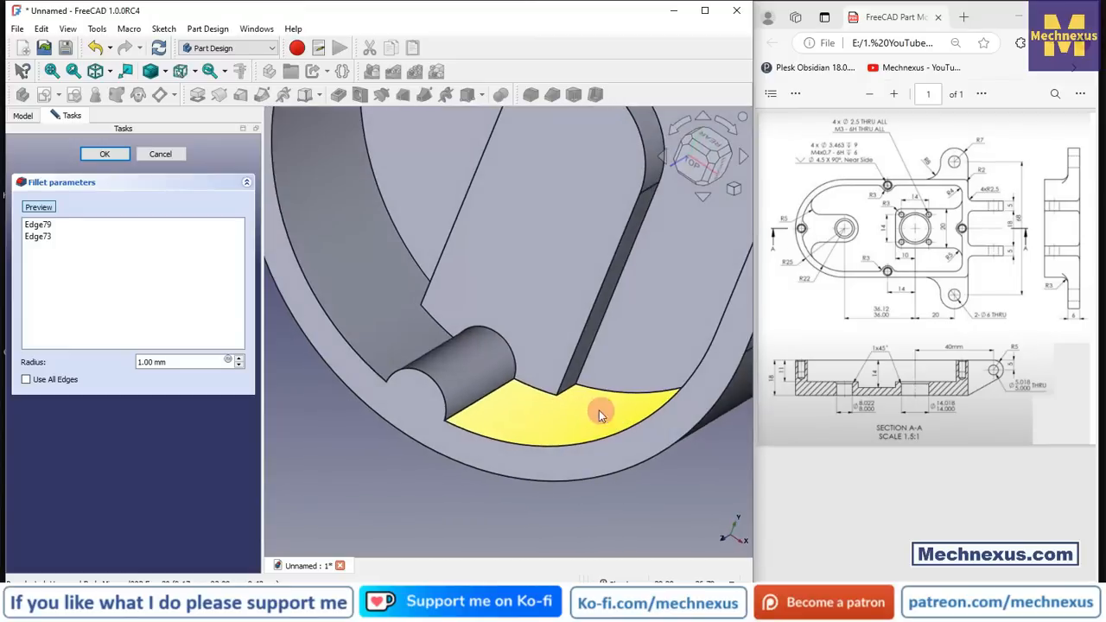
scroll(569, 391, "up", 5)
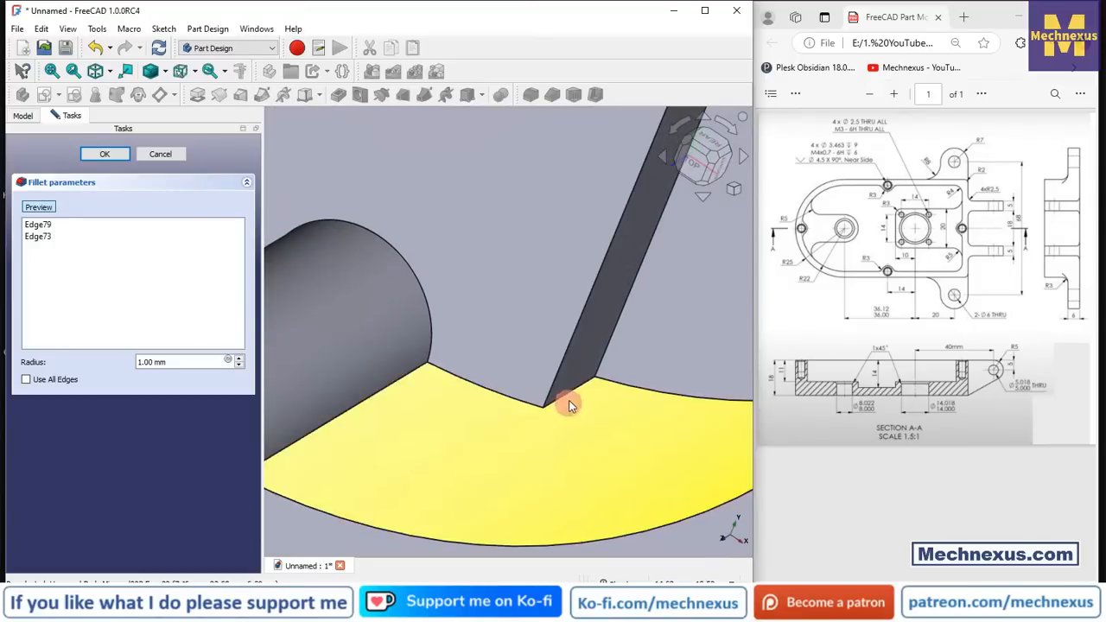
left_click(571, 391)
mouse_move(540, 453)
middle_mouse_down()
mouse_move(486, 391)
mouse_move(572, 432)
mouse_move(553, 440)
middle_mouse_up()
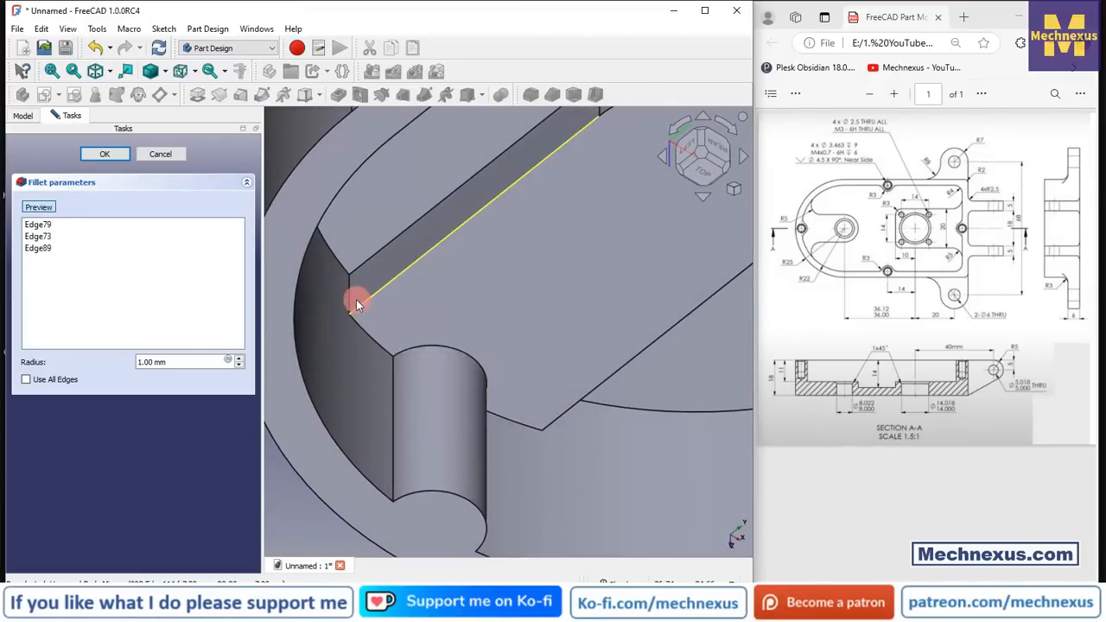
left_click(349, 298)
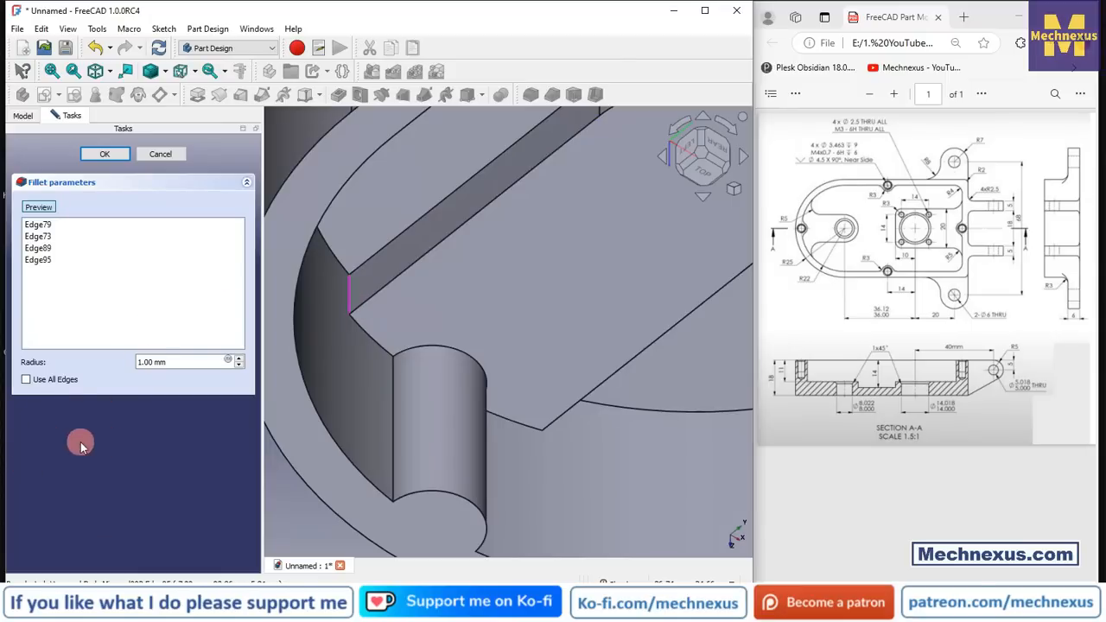
- Set the fillet radius to 5 mm and apply it to the four selected edges
left_click_drag(180, 361, 53, 359)
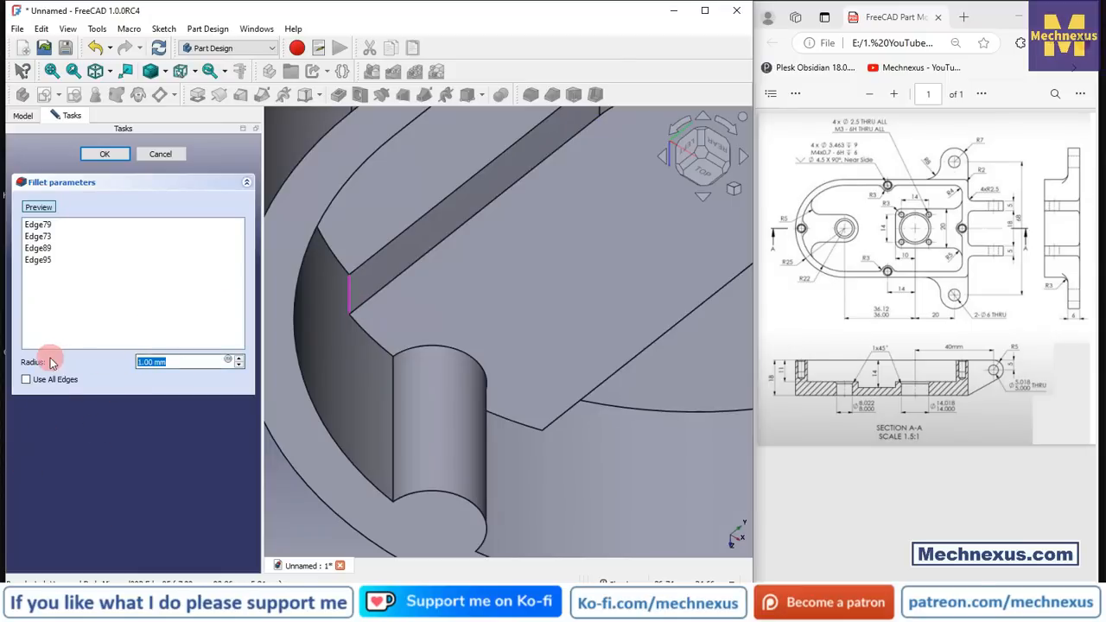
type("5")
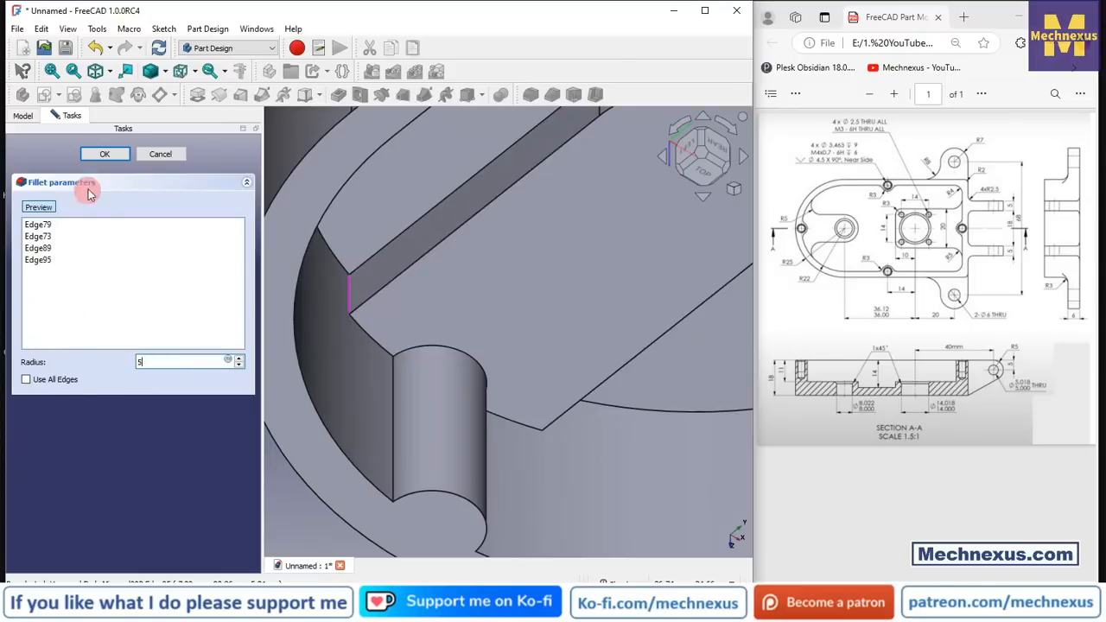
left_click(106, 156)
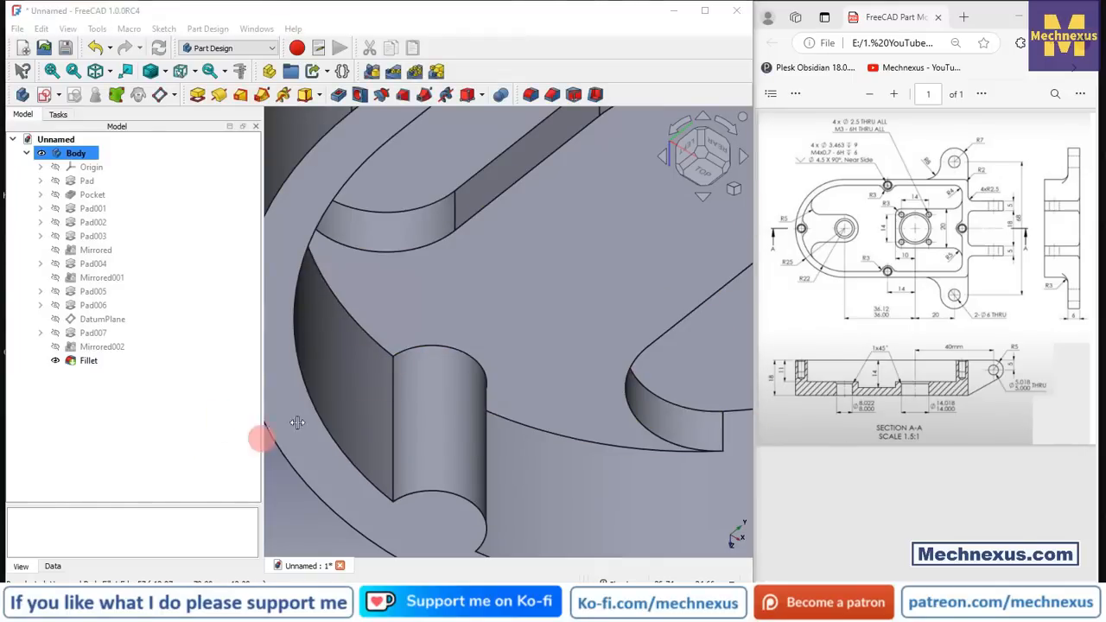
- Fillet the two free vertical corners of the rectangular raised pad with a 3 mm radius
left_click_drag(403, 338, 380, 304)
scroll(364, 274, "down", 3)
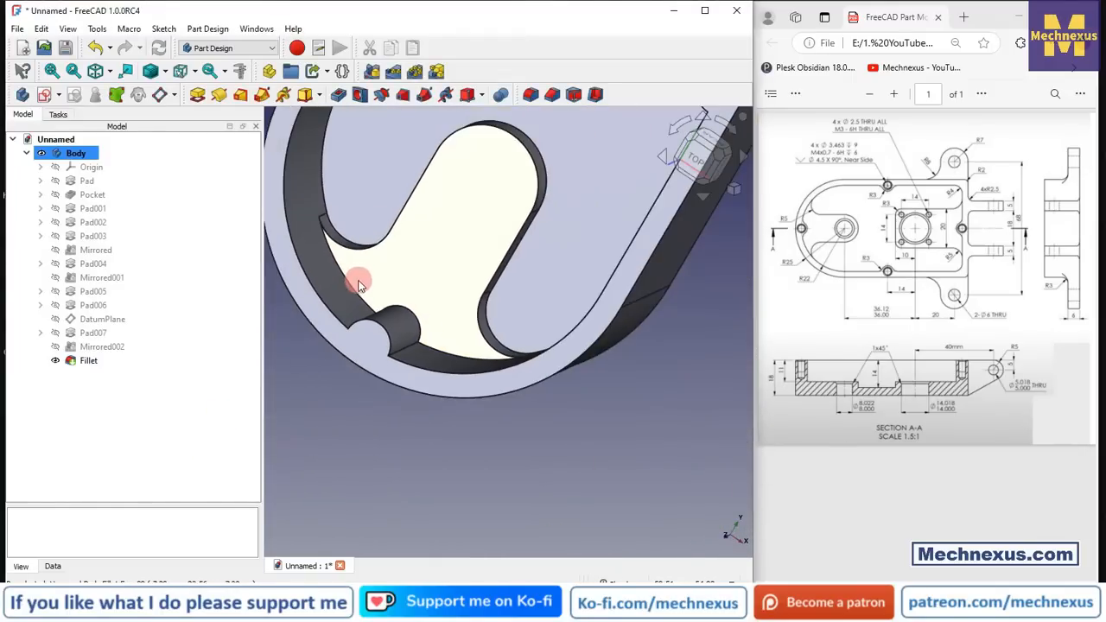
middle_click_drag(360, 285, 469, 248)
scroll(476, 418, "down", 3)
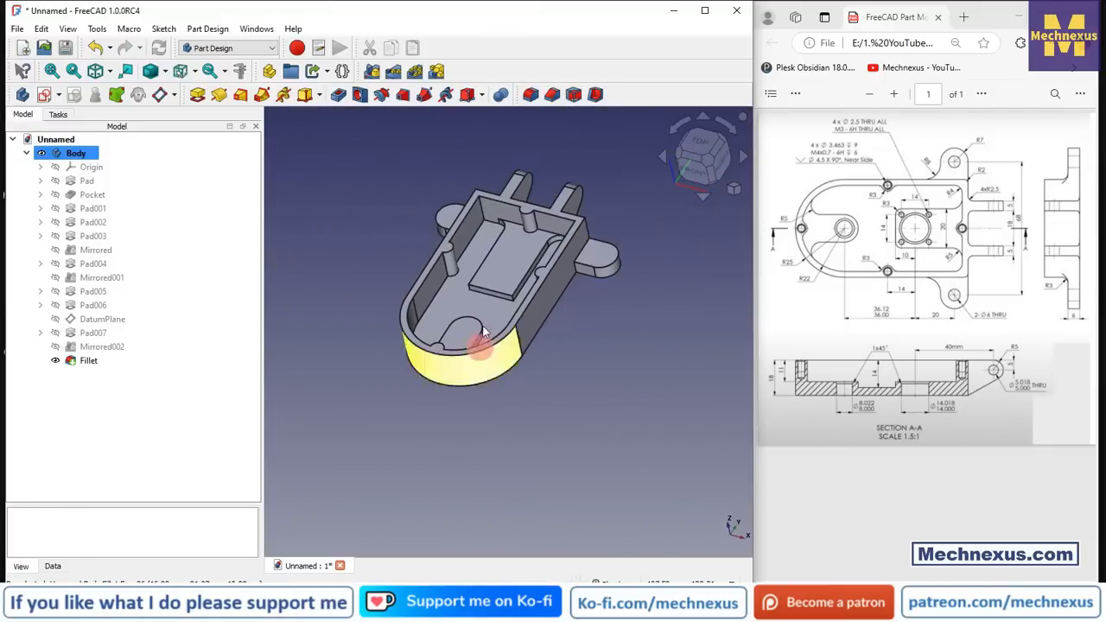
scroll(489, 248, "up", 4)
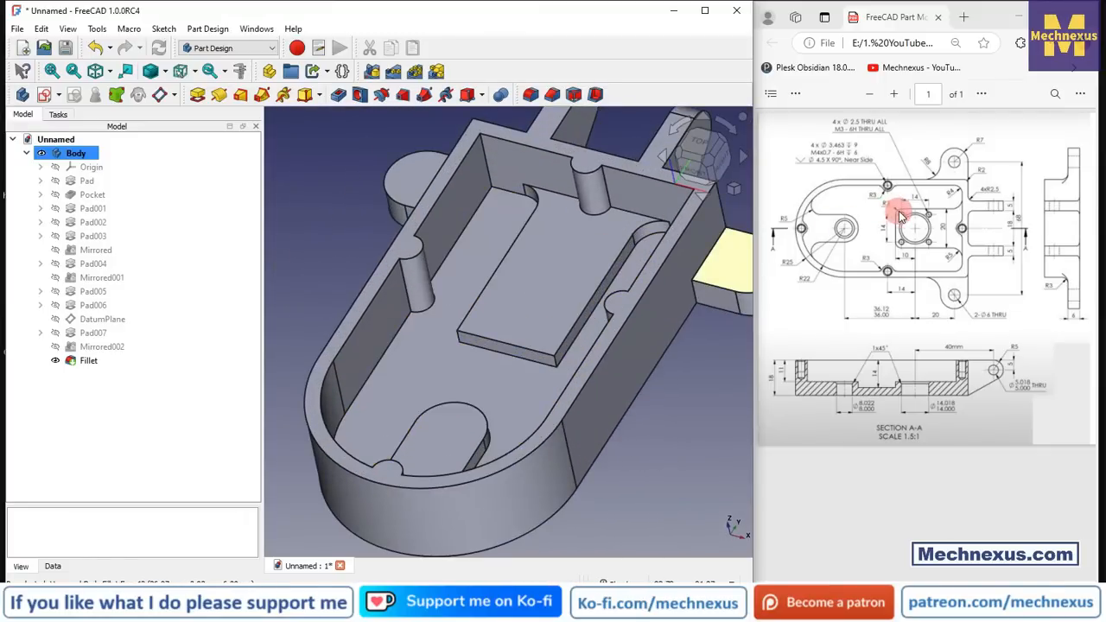
scroll(436, 383, "up", 4)
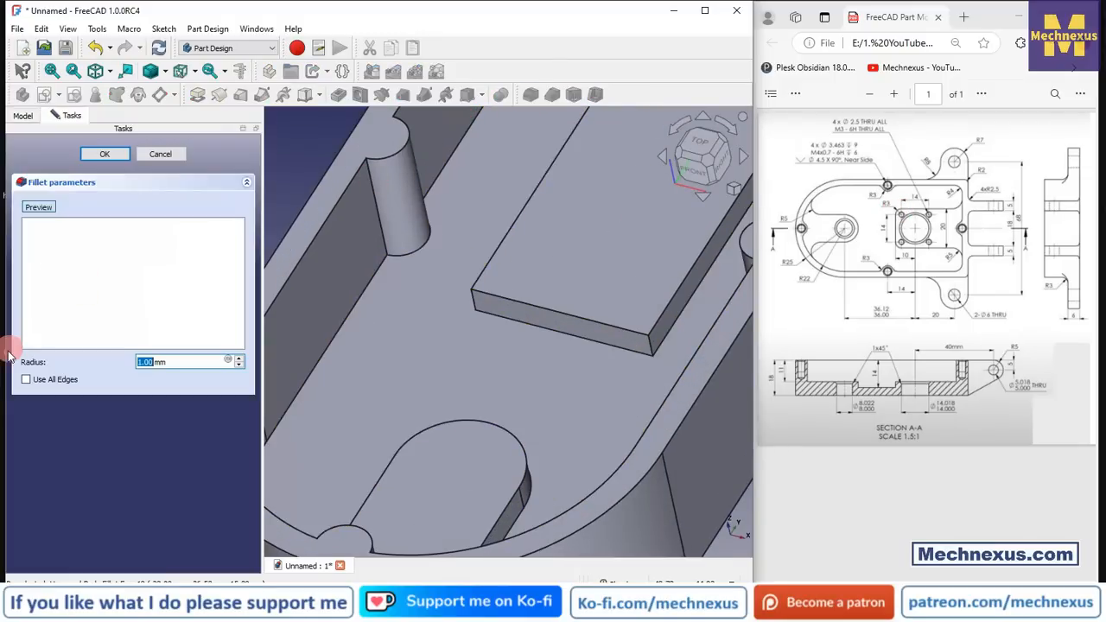
type("3")
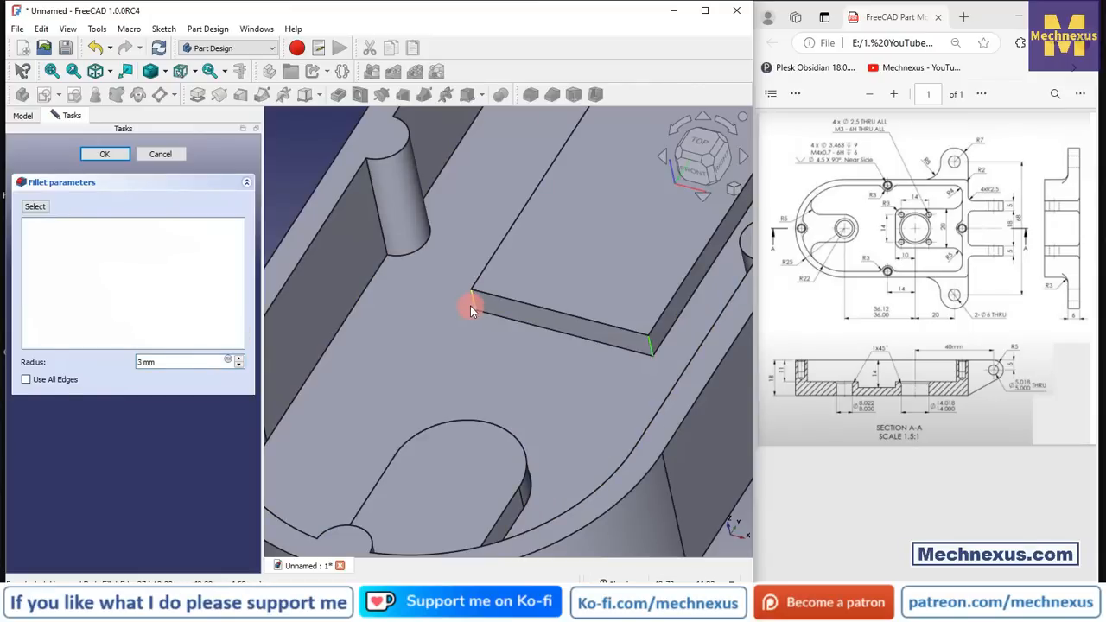
left_click(470, 306)
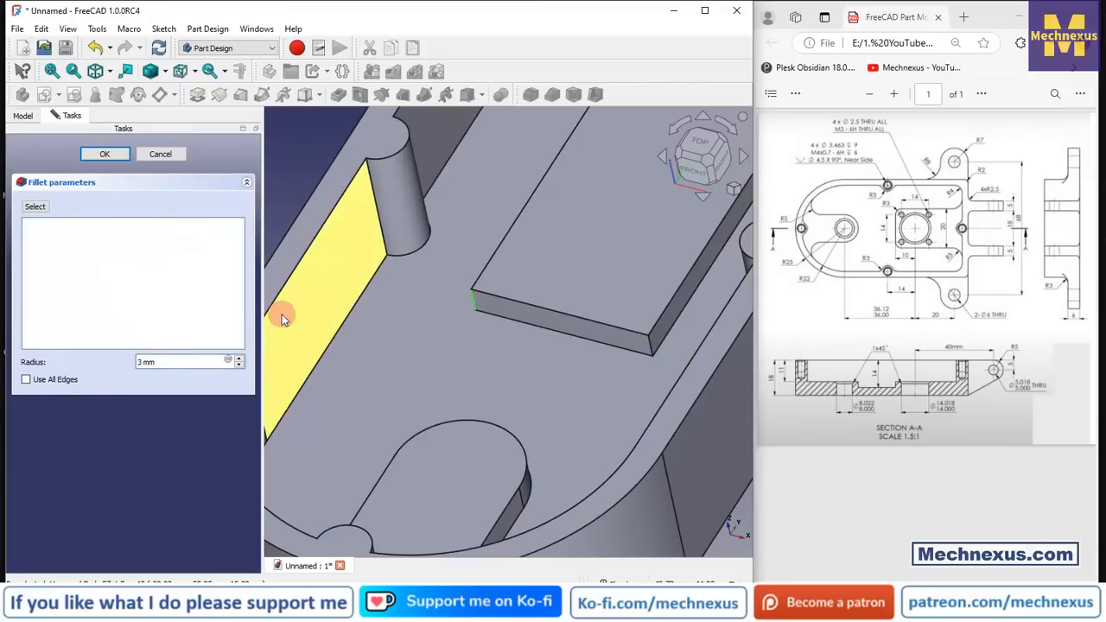
left_click(35, 207)
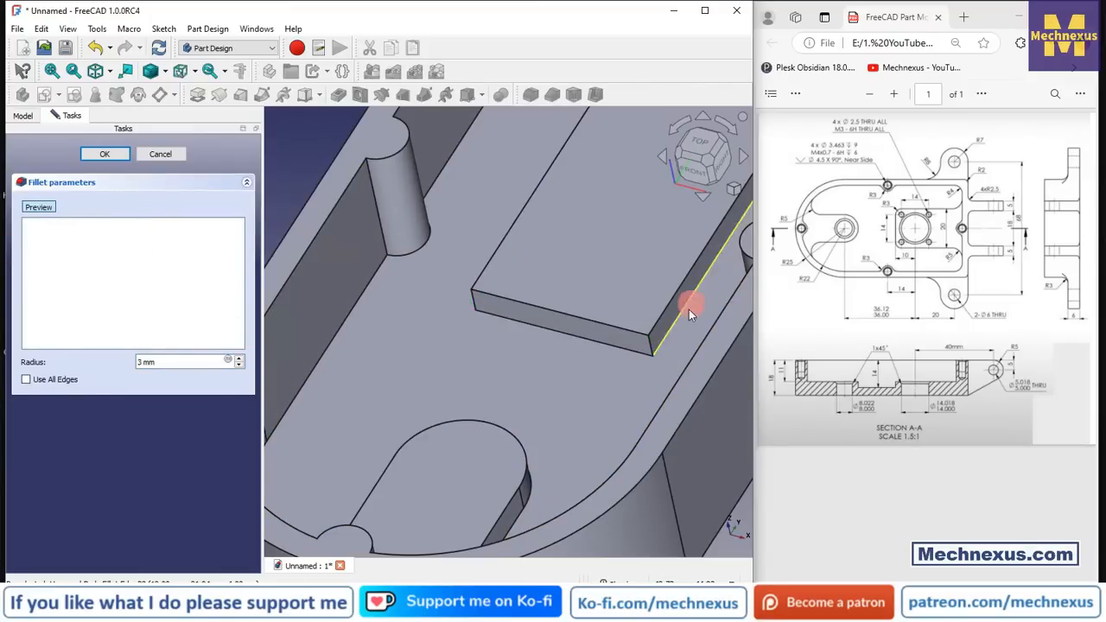
left_click(644, 349)
left_click(473, 304)
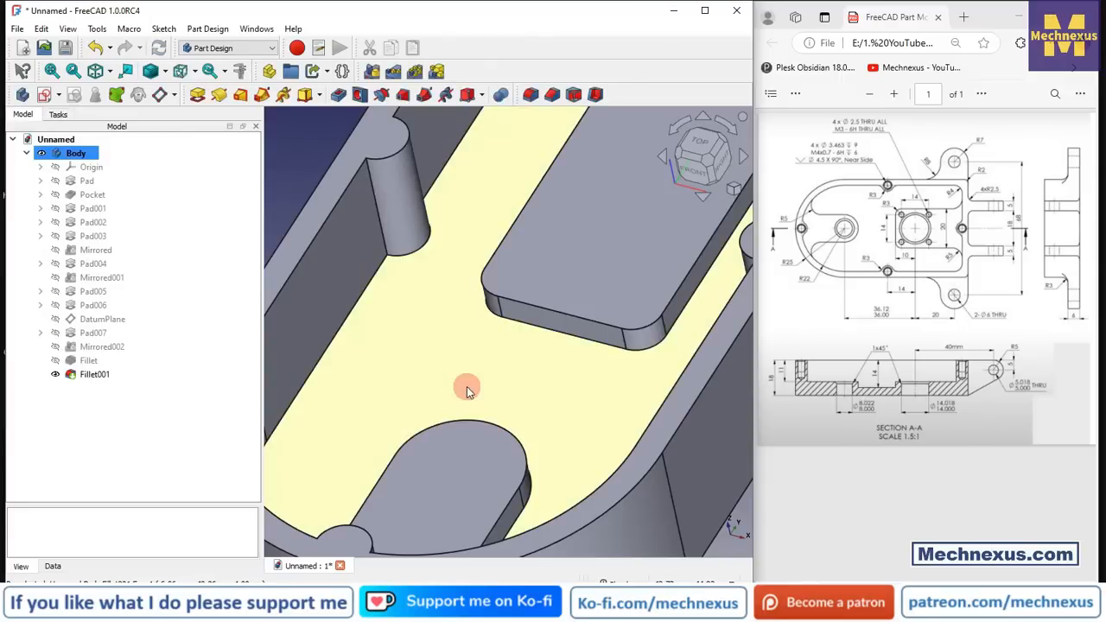
scroll(448, 388, "down", 5)
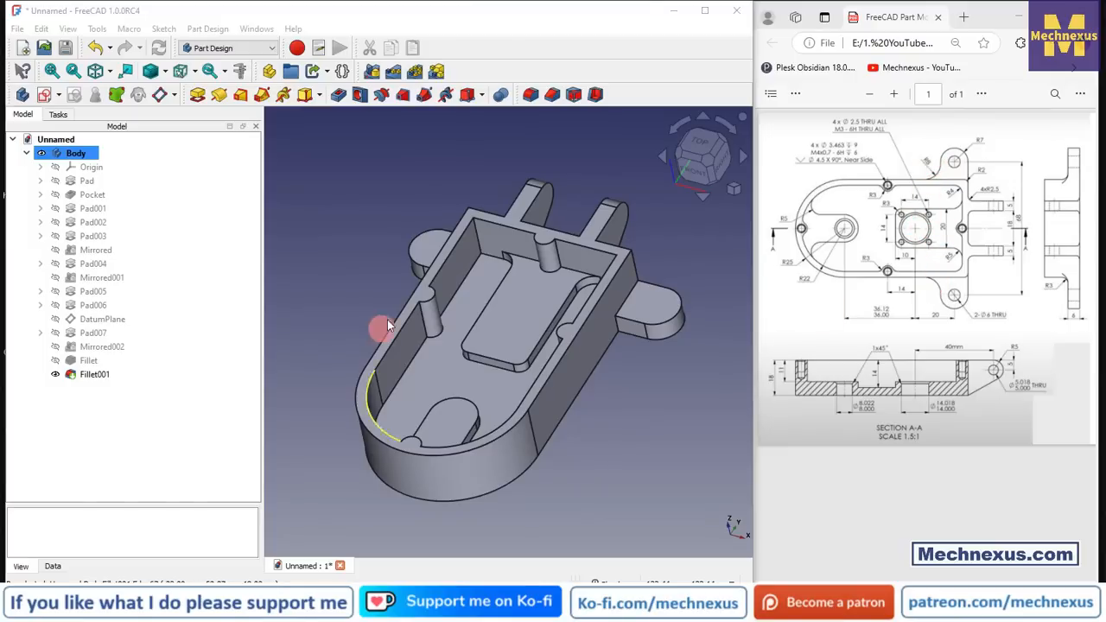
- Fillet the vertical edge where each side mounting ear meets the long outer wall, on its curved-end side, with an 8 mm radius
middle_click_drag(383, 326, 489, 247)
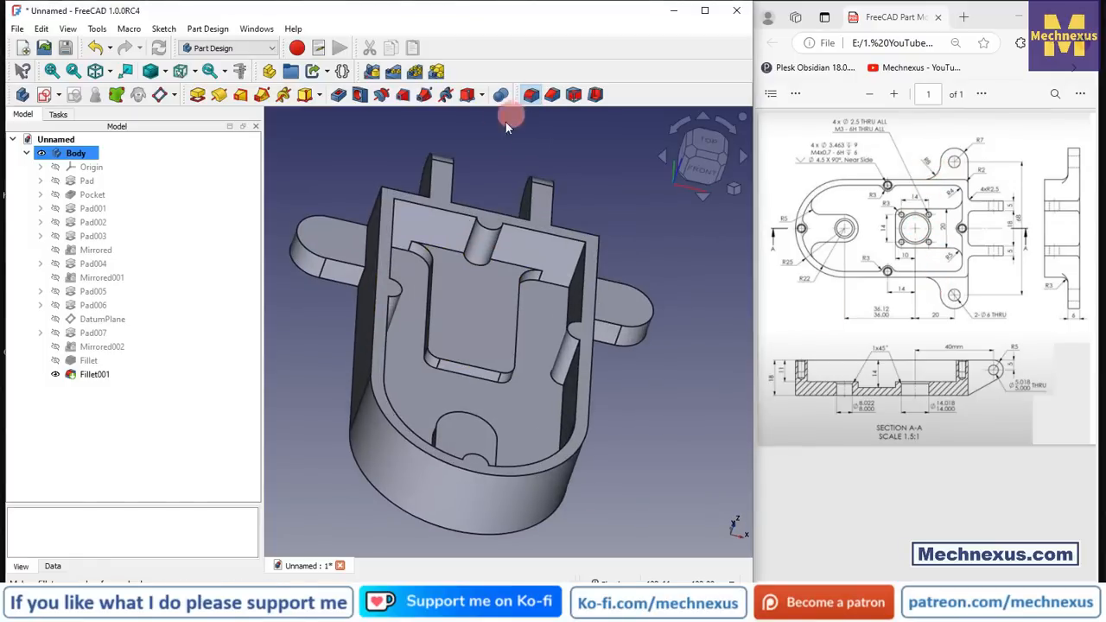
scroll(352, 294, "up", 5)
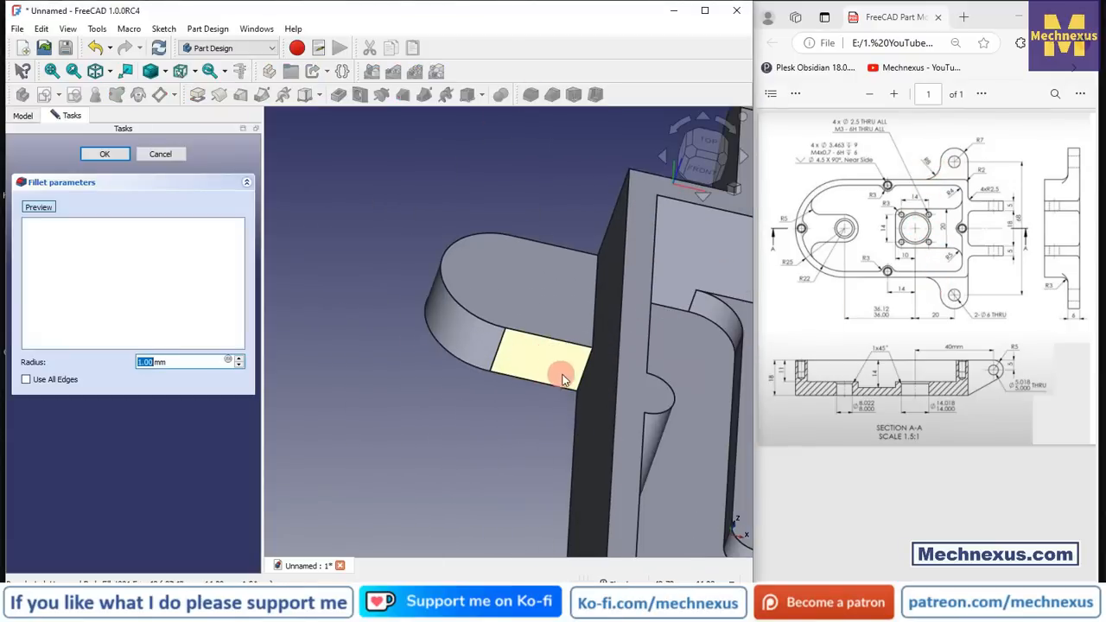
left_click(581, 374)
scroll(525, 394, "down", 5)
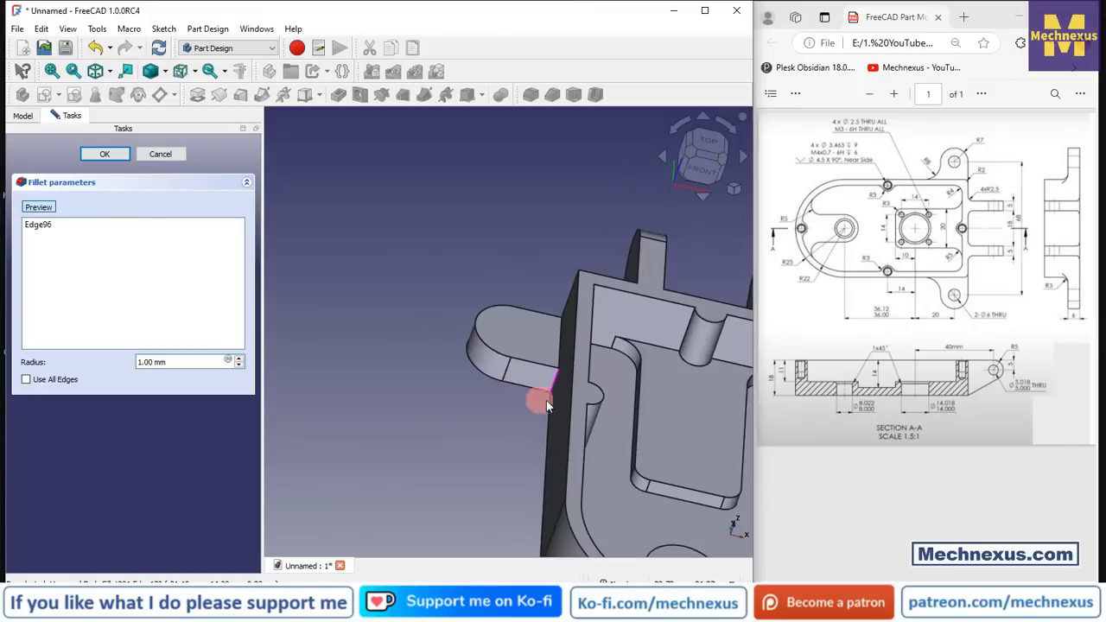
middle_click_drag(500, 381, 683, 435)
scroll(674, 423, "up", 5)
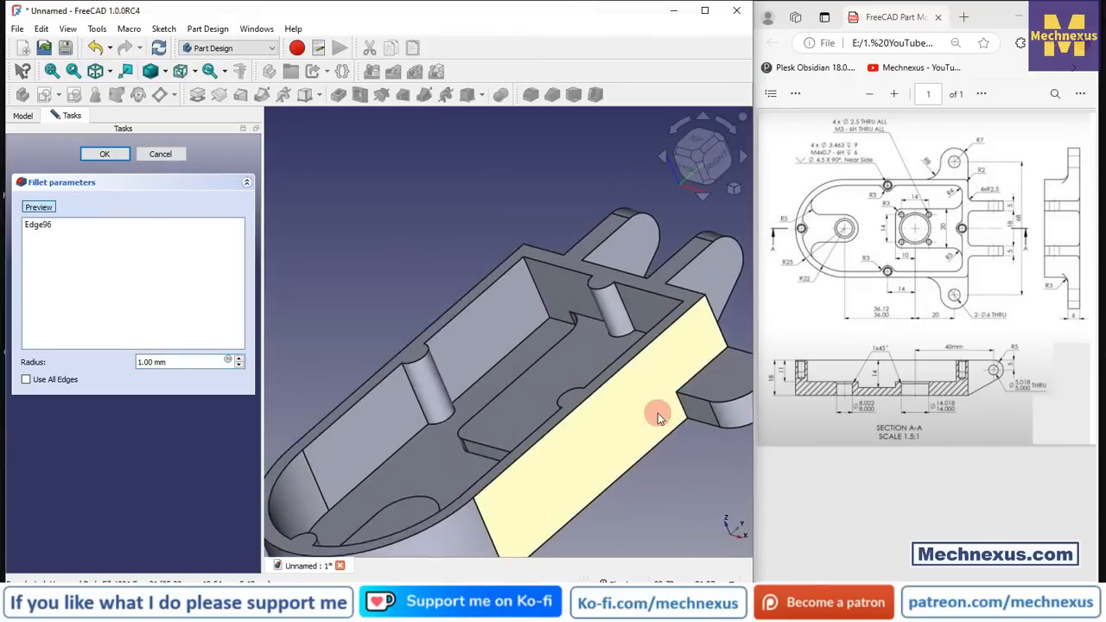
left_click(685, 402)
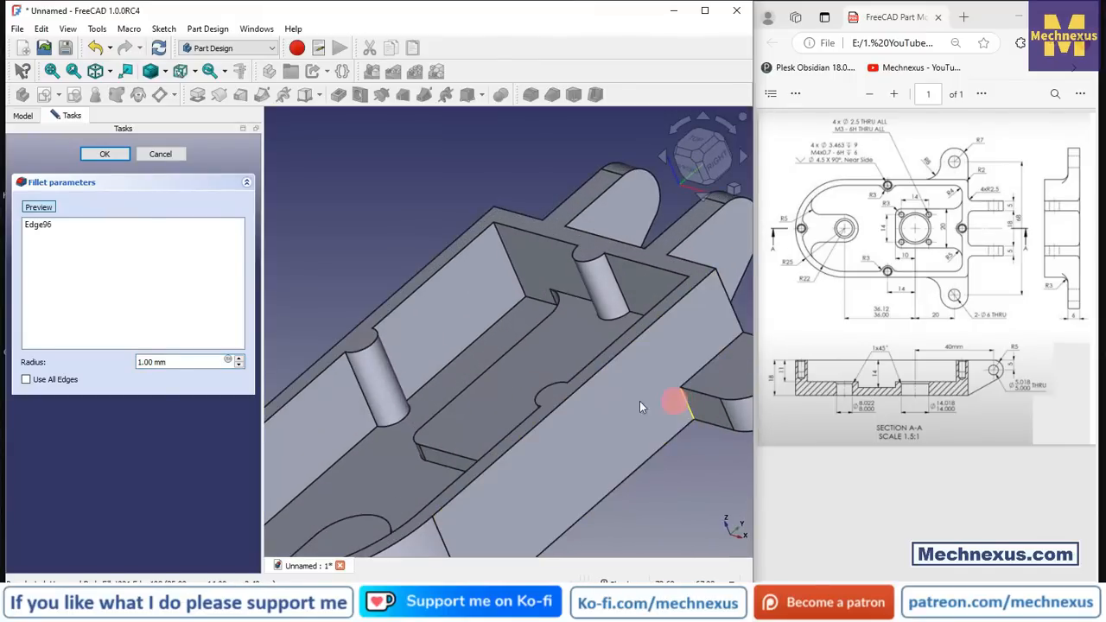
left_click_drag(184, 360, 4, 358)
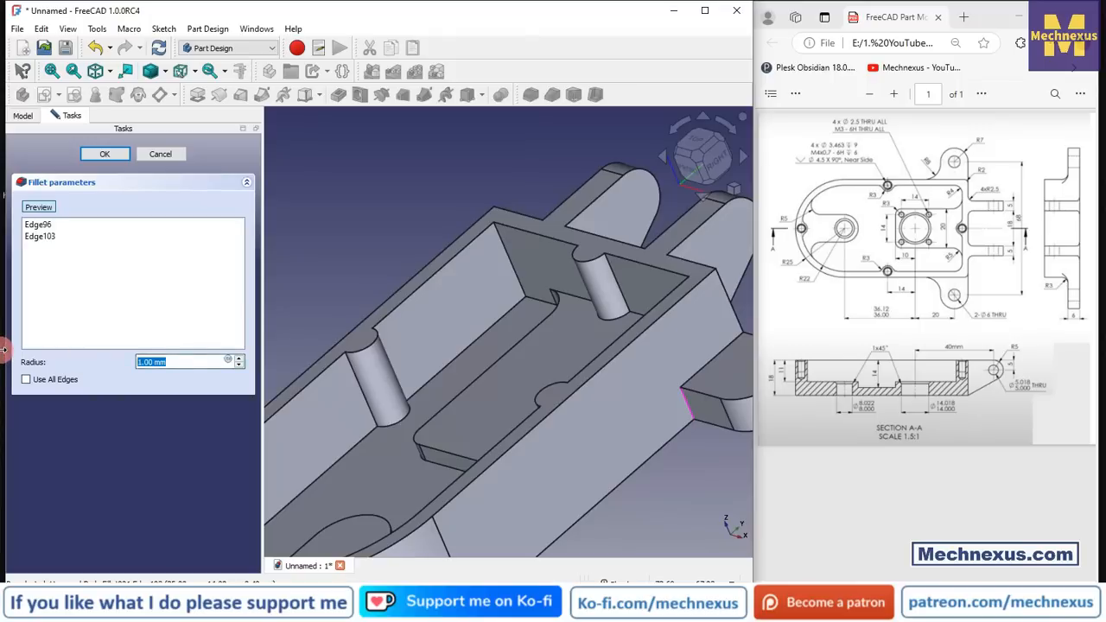
type("8")
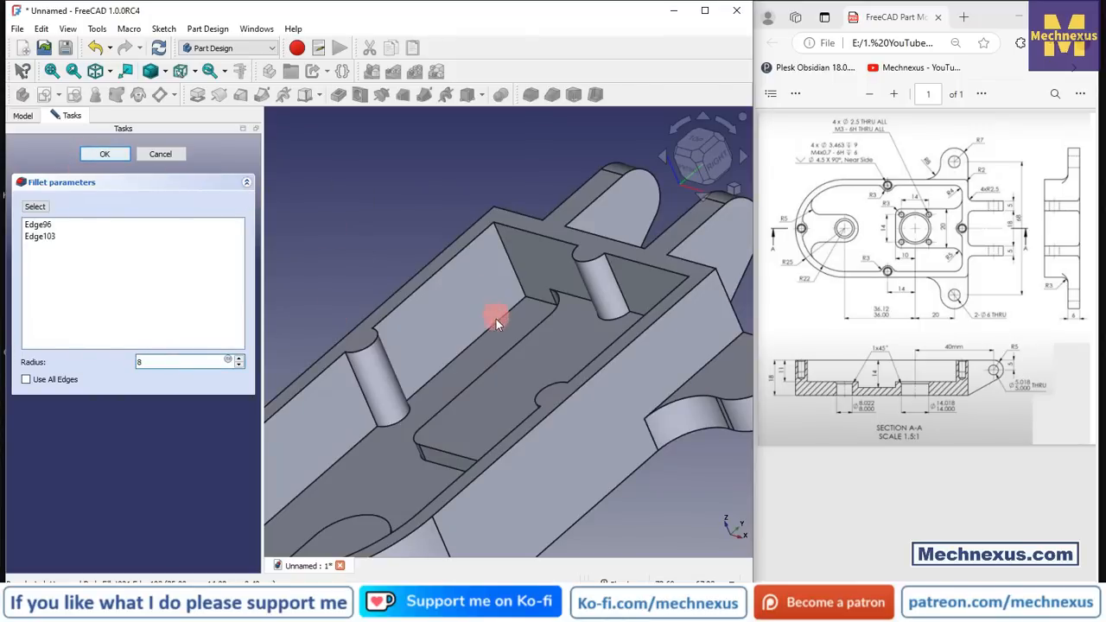
key("Return")
- Start a fillet and select the two vertical edges where the round screw boss meets the flat end wall inside the cavity
scroll(482, 349, "down", 5)
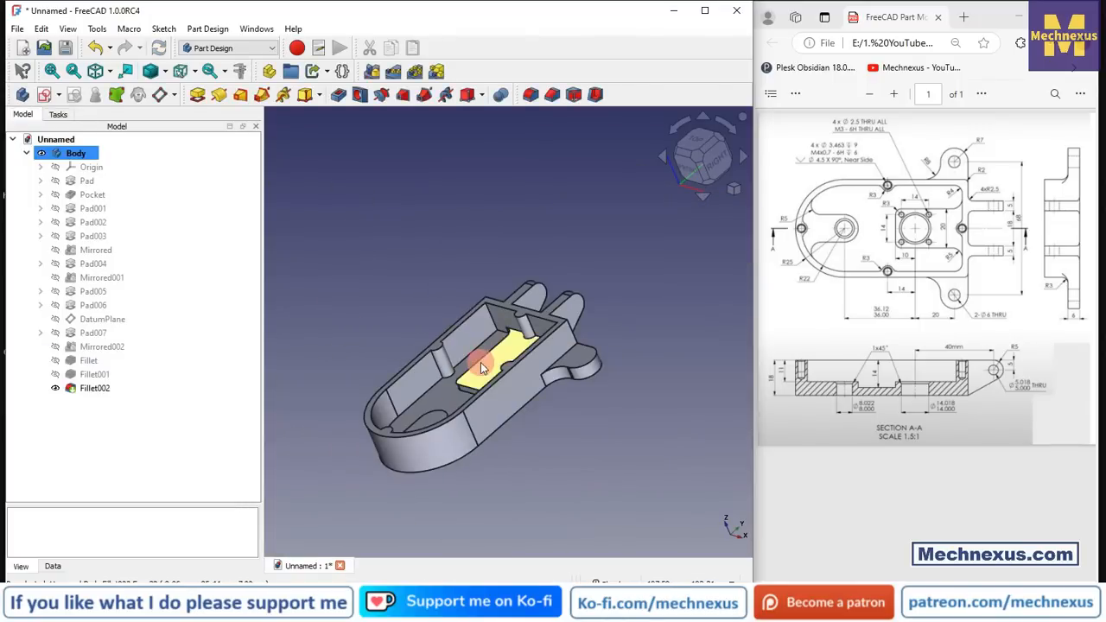
scroll(483, 357, "up", 1)
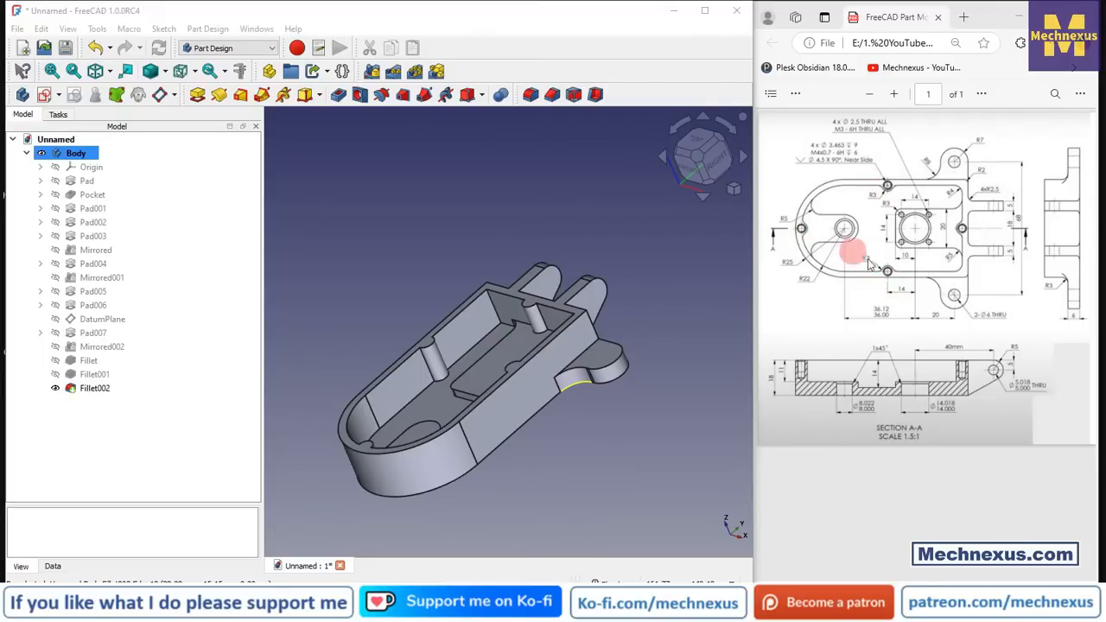
left_click(428, 234)
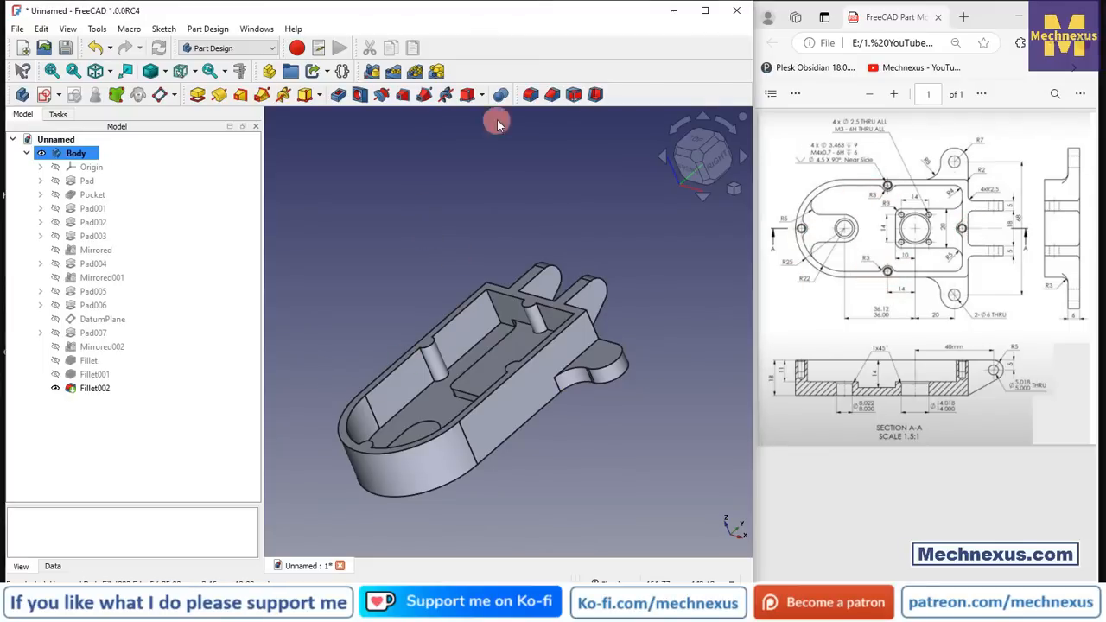
left_click(530, 94)
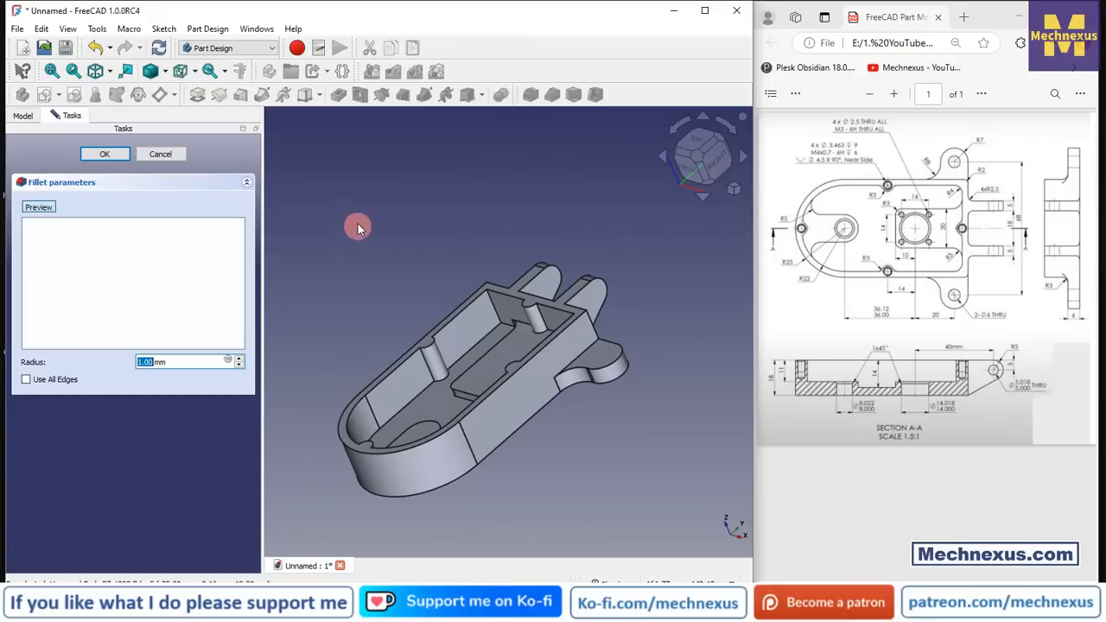
scroll(605, 335, "up", 5)
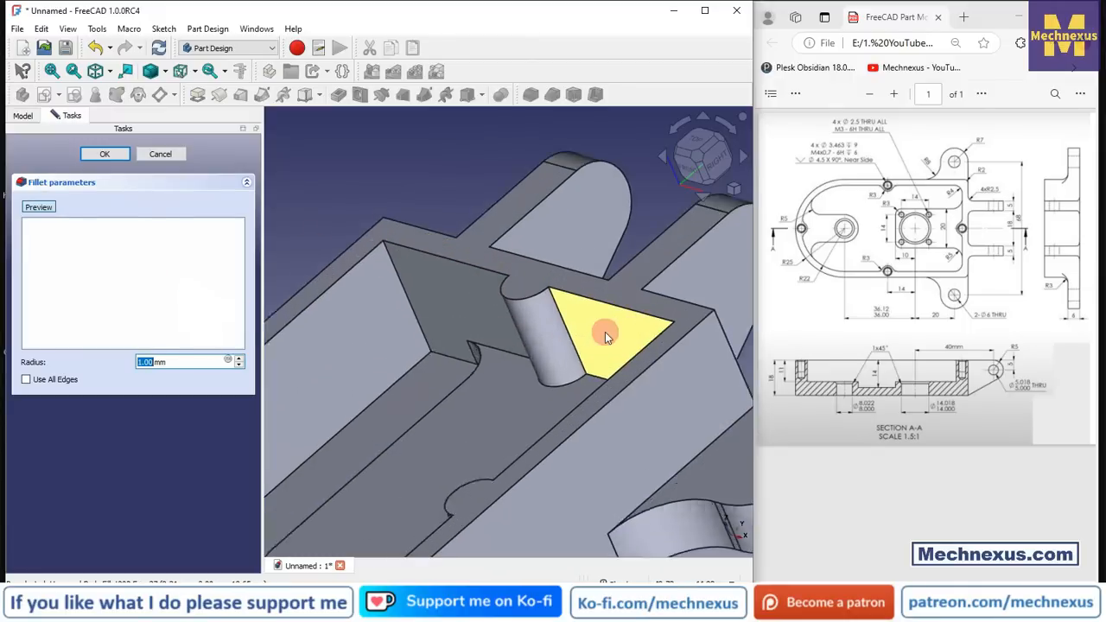
scroll(605, 335, "up", 1)
left_click(558, 334)
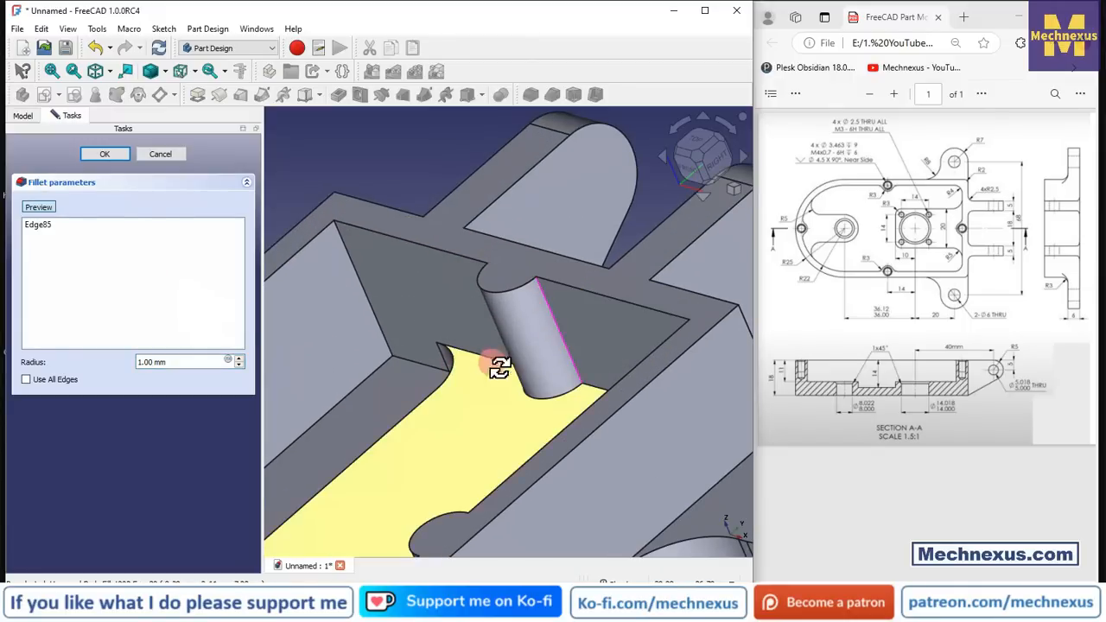
middle_click_drag(500, 367, 593, 326)
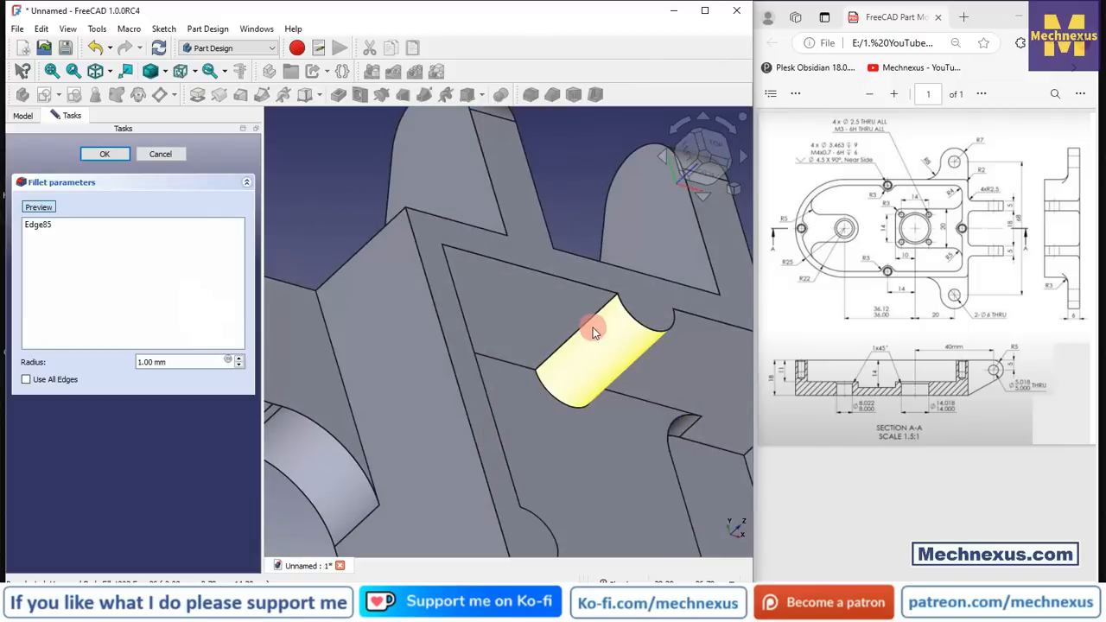
left_click(524, 346)
- Add to the fillet the two vertical edges where the screw boss meets the left long wall of the cavity
scroll(518, 337, "down", 5)
middle_click_drag(519, 333, 403, 452)
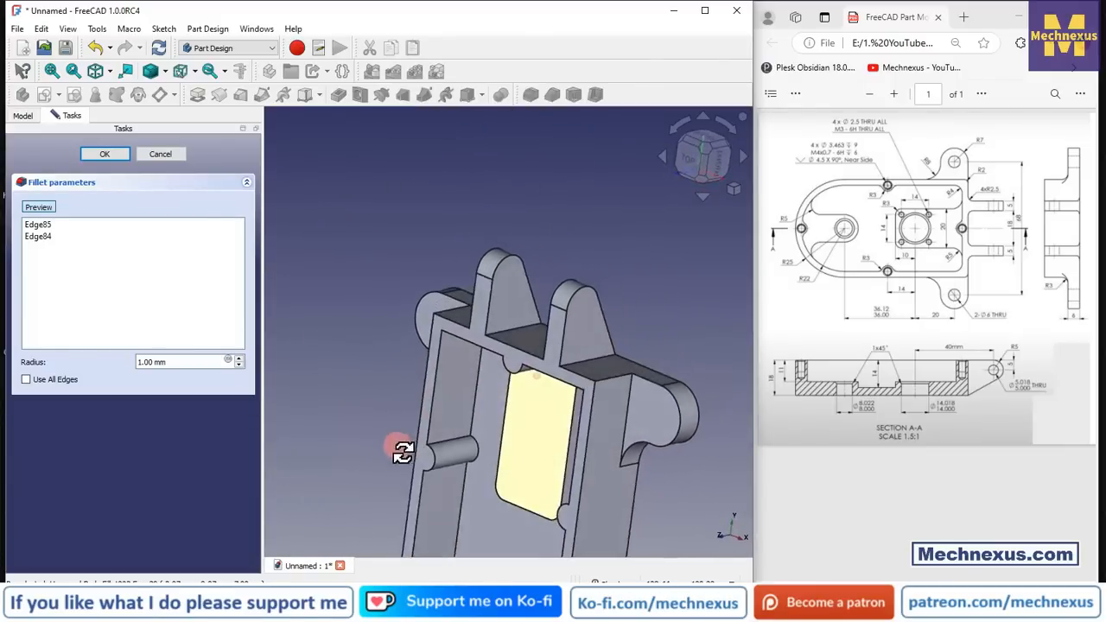
scroll(444, 452, "up", 5)
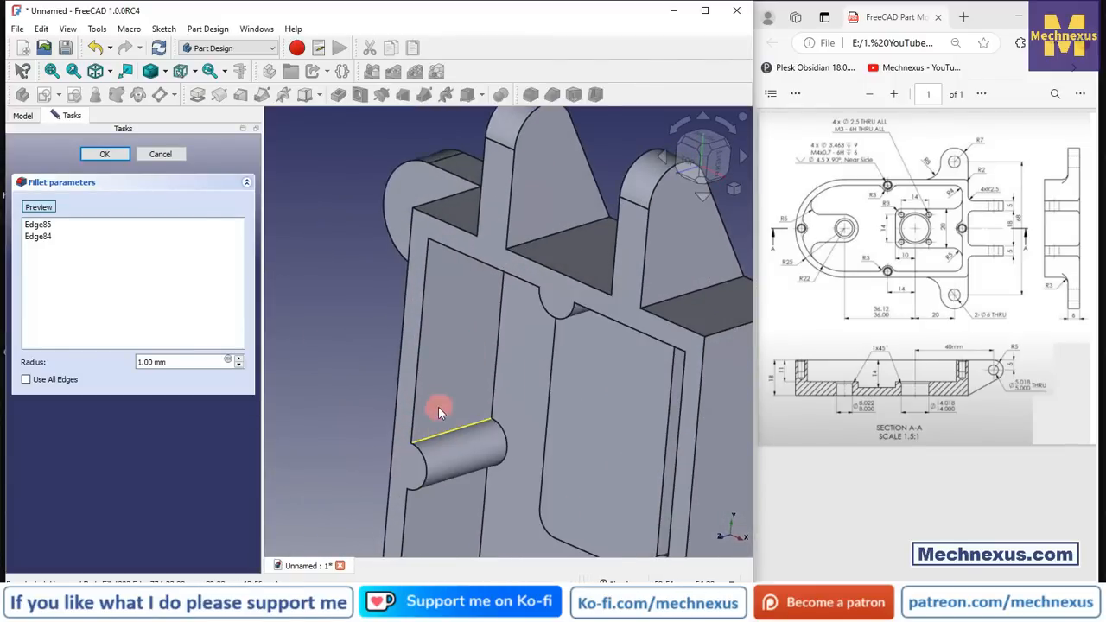
left_click(438, 410)
middle_click_drag(438, 410, 423, 463)
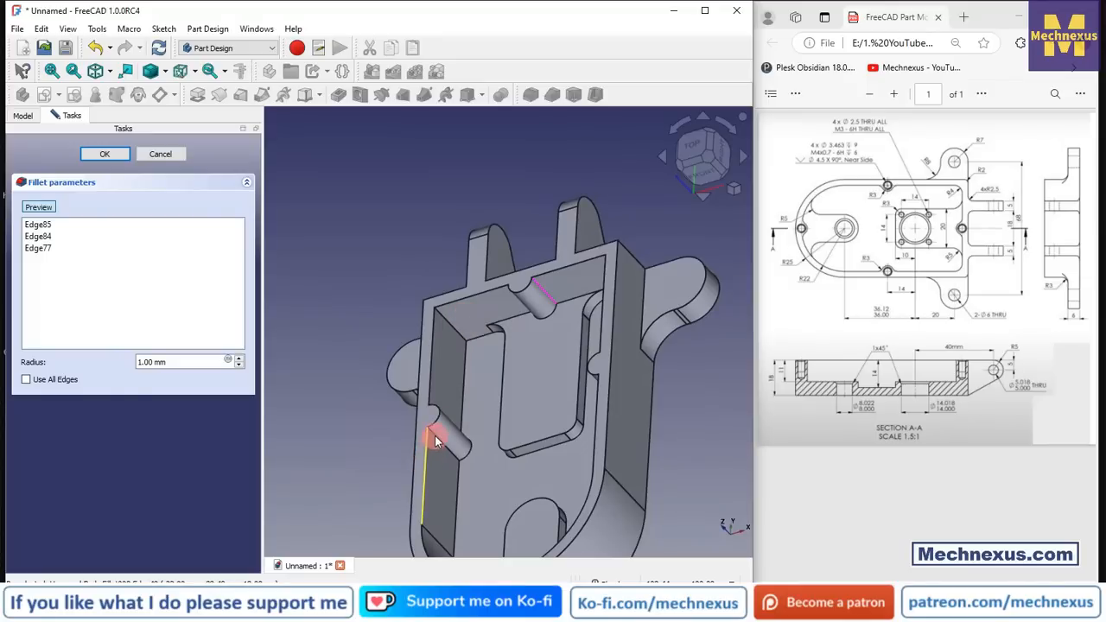
scroll(432, 440, "up", 5)
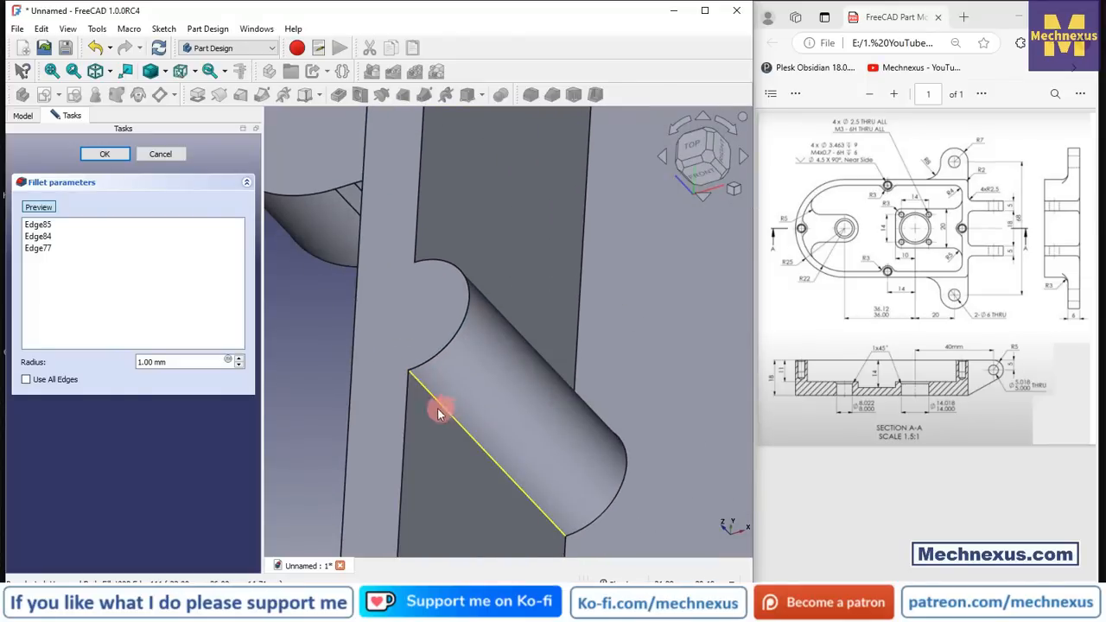
left_click(451, 415)
- Add to the fillet the two vertical edges where the screw boss meets the curved end wall of the cavity
scroll(503, 304, "down", 10)
middle_click_drag(518, 351, 553, 444)
scroll(546, 432, "up", 2)
scroll(539, 413, "up", 5)
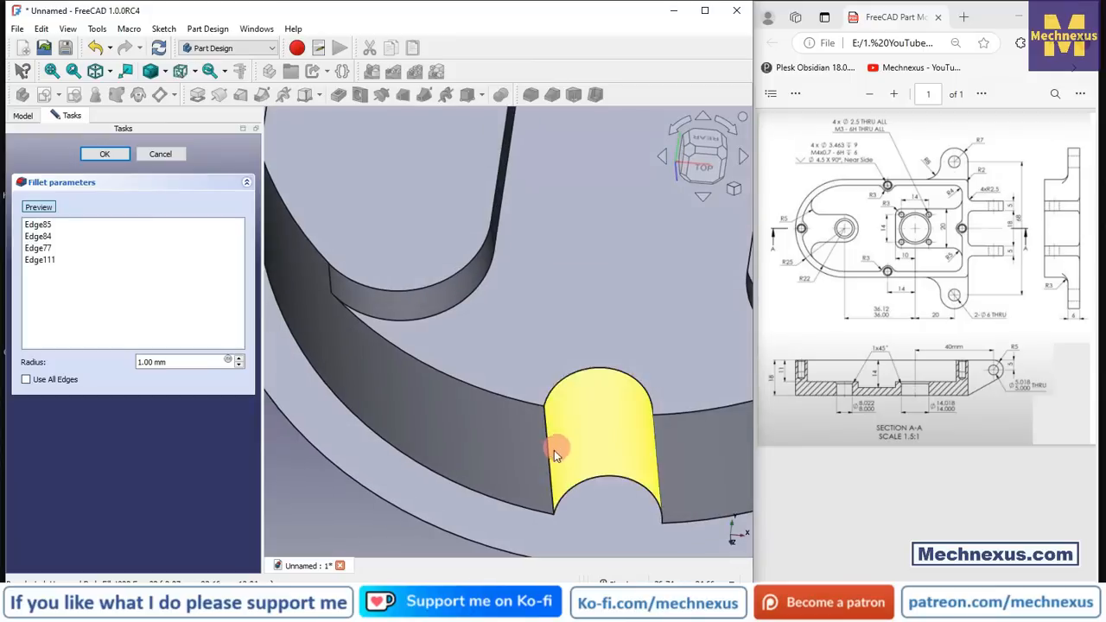
left_click(603, 454)
middle_click_drag(603, 454, 625, 488)
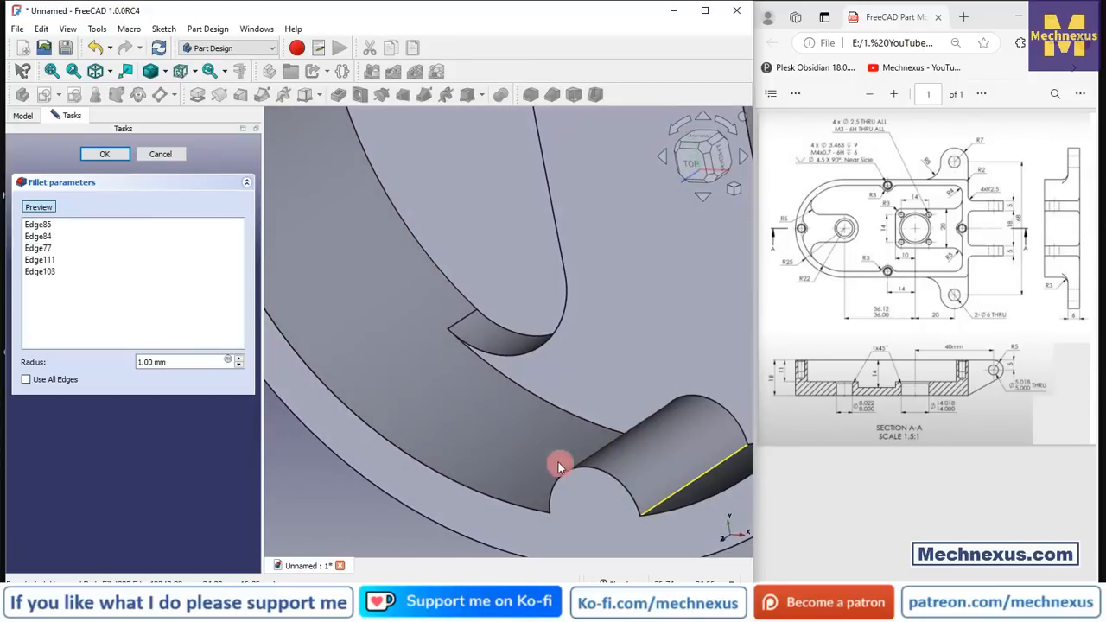
- Add to the fillet the two vertical edges where the remaining screw boss meets the right long wall of the cavity
scroll(537, 444, "down", 10)
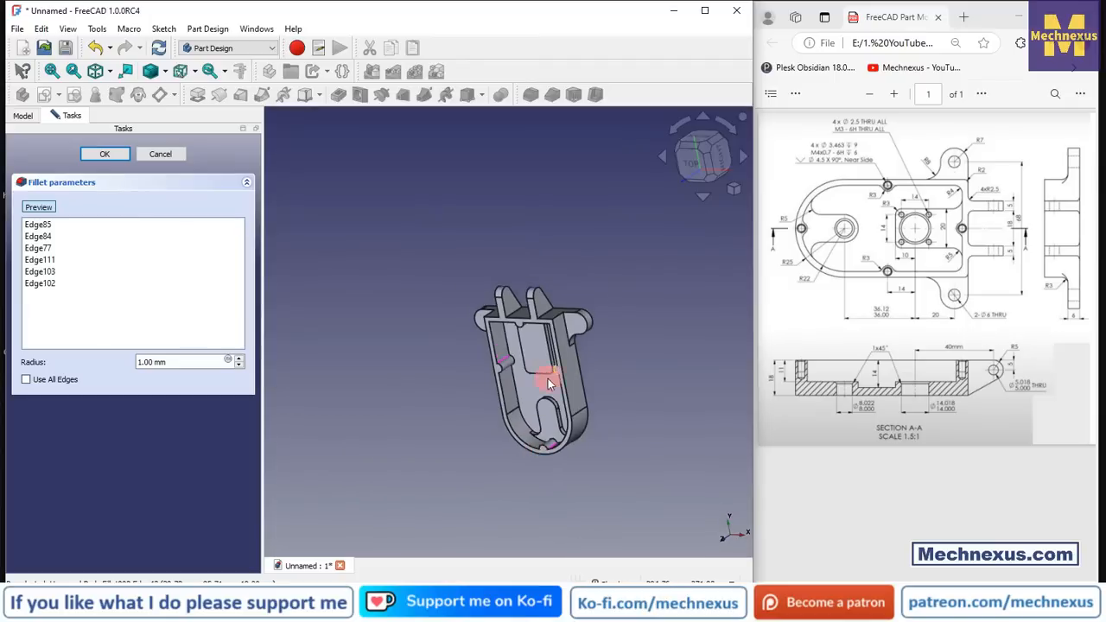
scroll(548, 379, "up", 4)
middle_click_drag(547, 379, 648, 305)
scroll(619, 336, "up", 6)
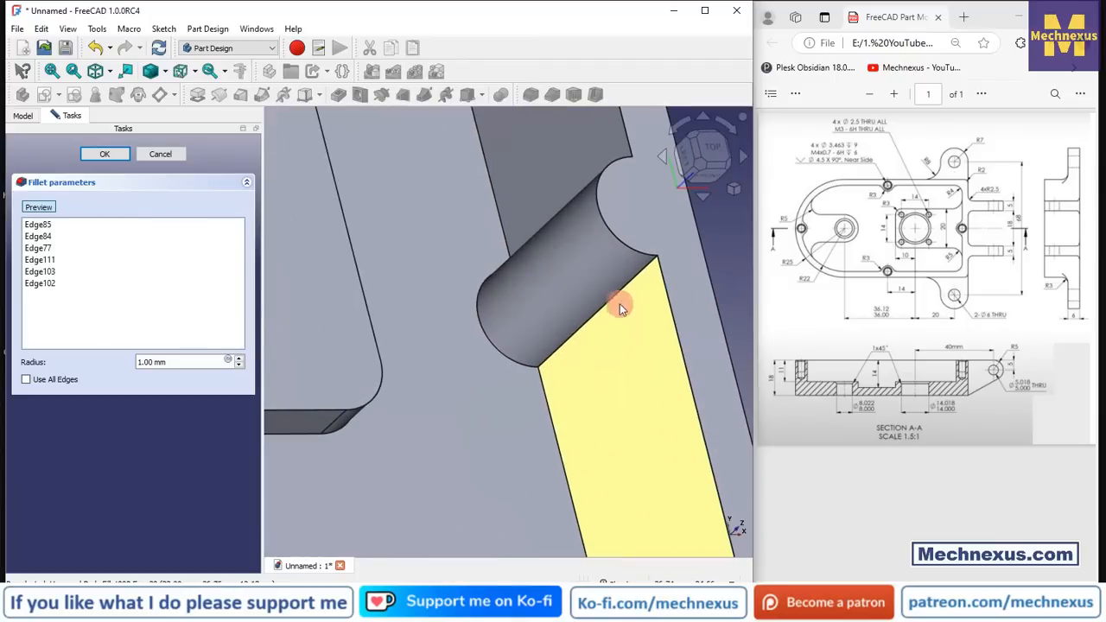
left_click(566, 255)
middle_click_drag(565, 255, 600, 261)
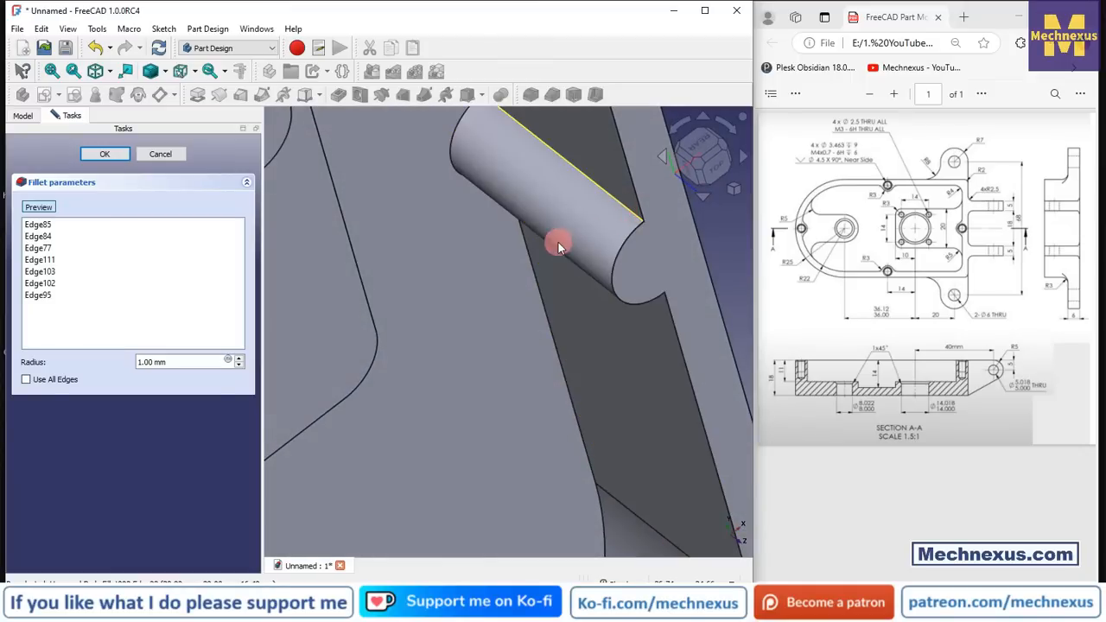
left_click(547, 273)
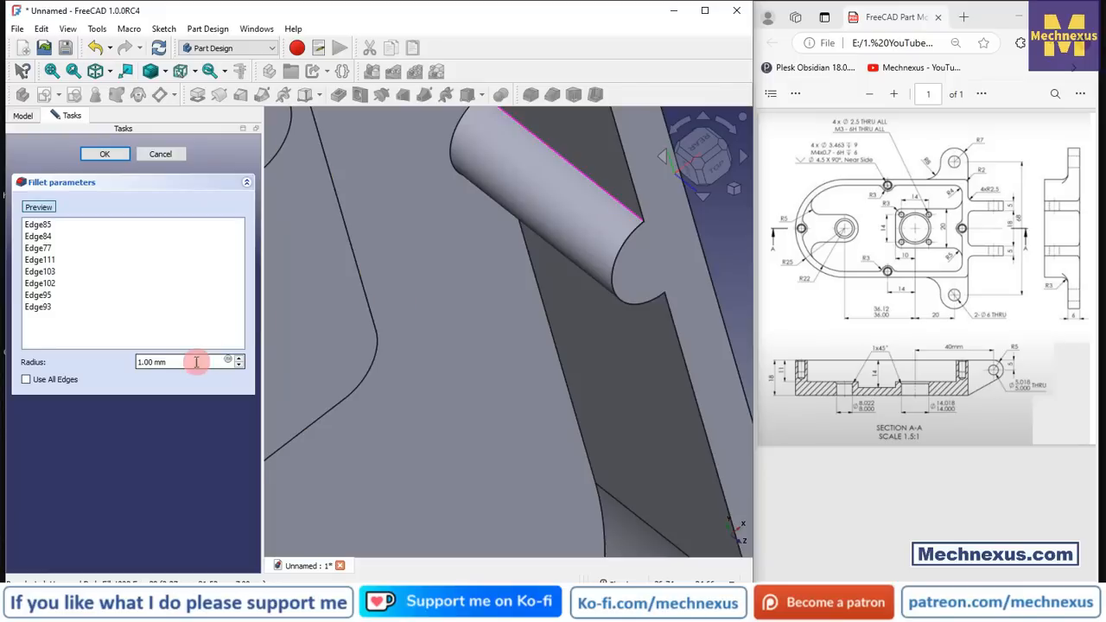
- Set the fillet radius to 3 mm and apply it to the eight selected screw boss edges
type("3")
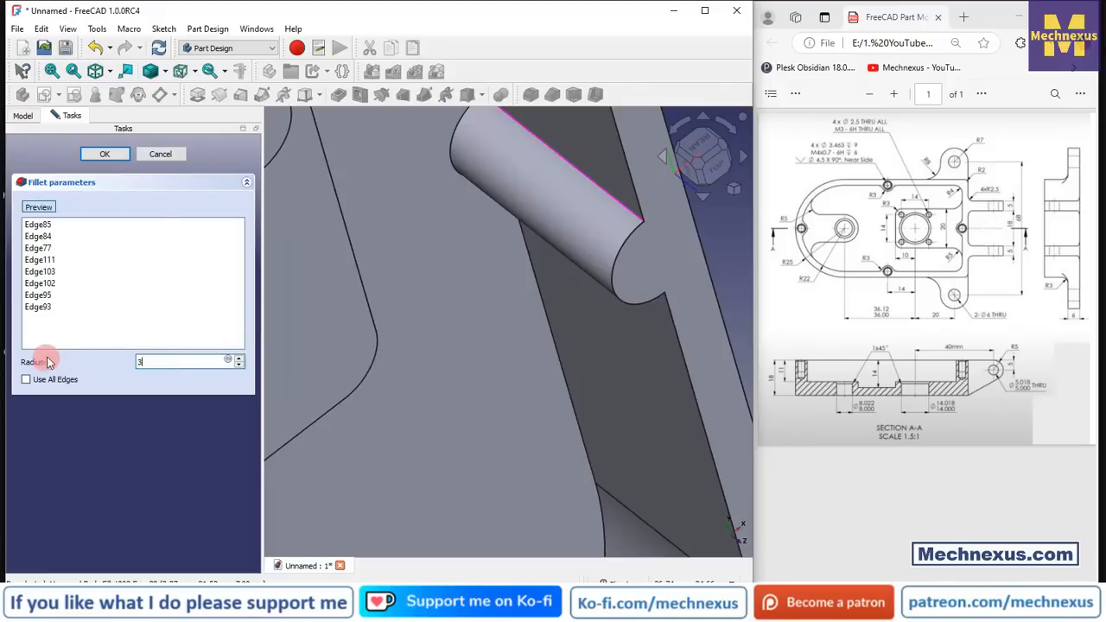
scroll(622, 318, "down", 5)
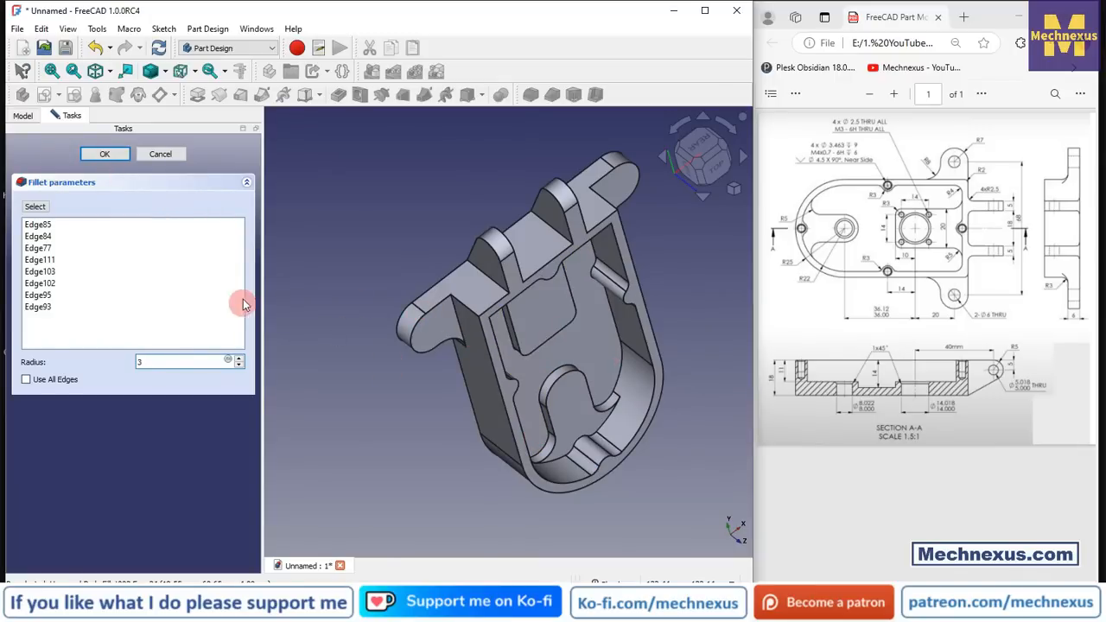
key("Return")
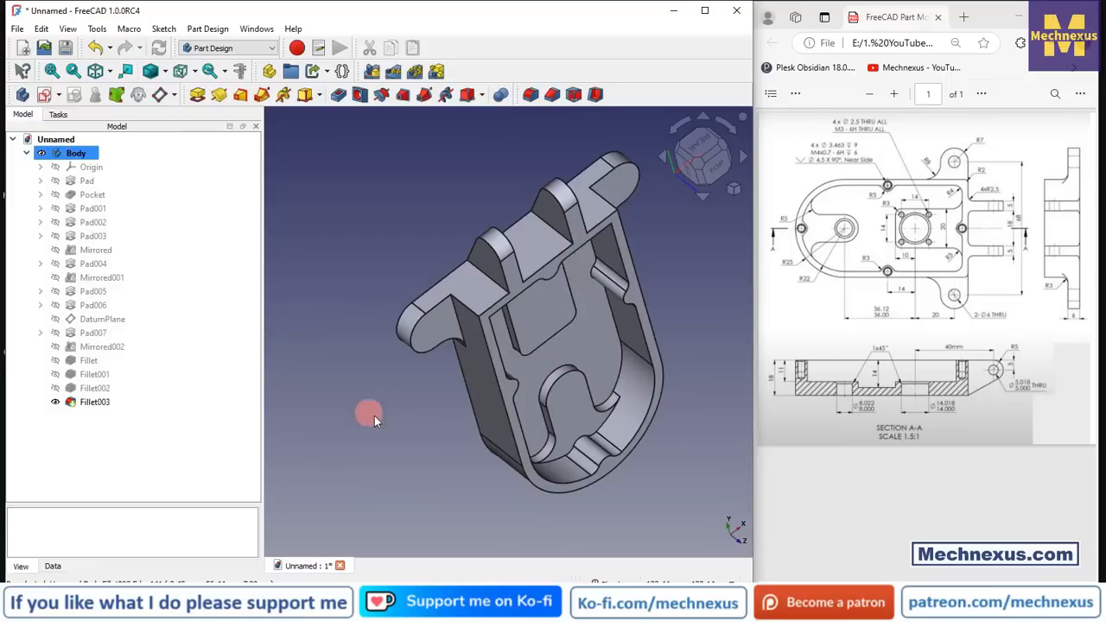
- Start a fillet and select the four edges where the sides of the two hinge lugs meet the end wall
middle_click_drag(417, 424, 380, 296)
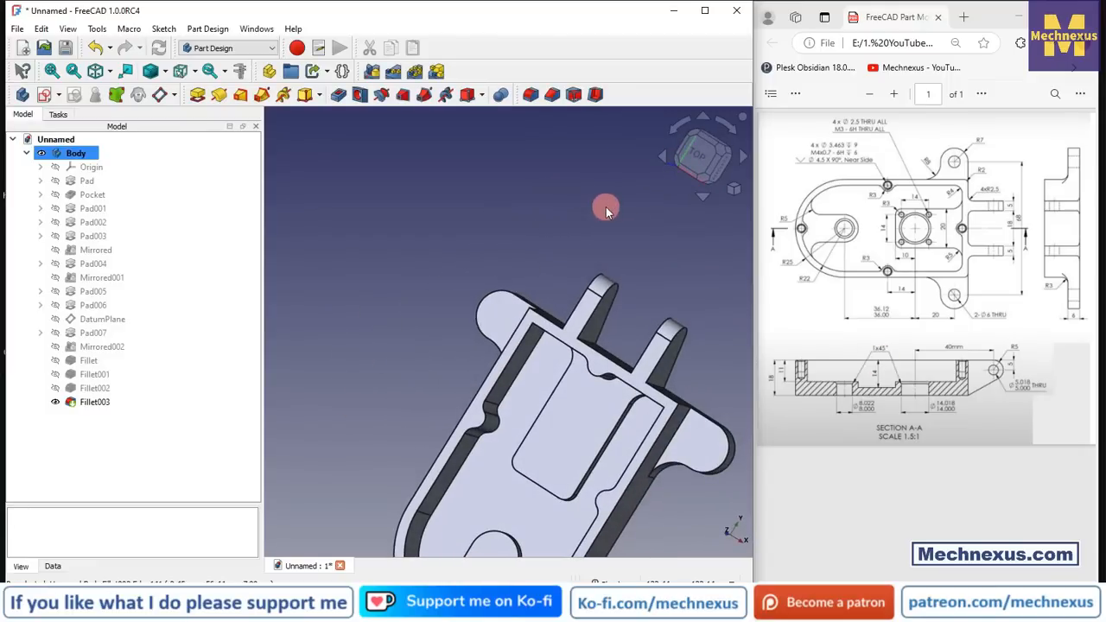
key("0")
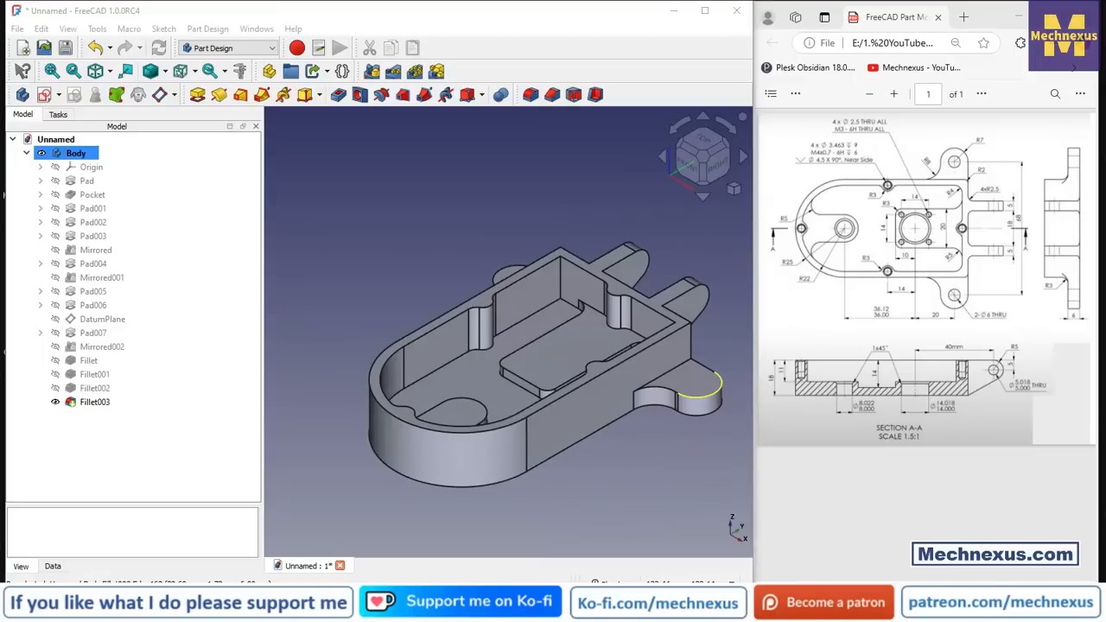
mouse_move(553, 366)
middle_mouse_down()
mouse_move(452, 346)
mouse_move(461, 366)
mouse_move(450, 398)
mouse_move(494, 414)
mouse_move(455, 440)
mouse_move(383, 378)
mouse_move(388, 415)
middle_mouse_up()
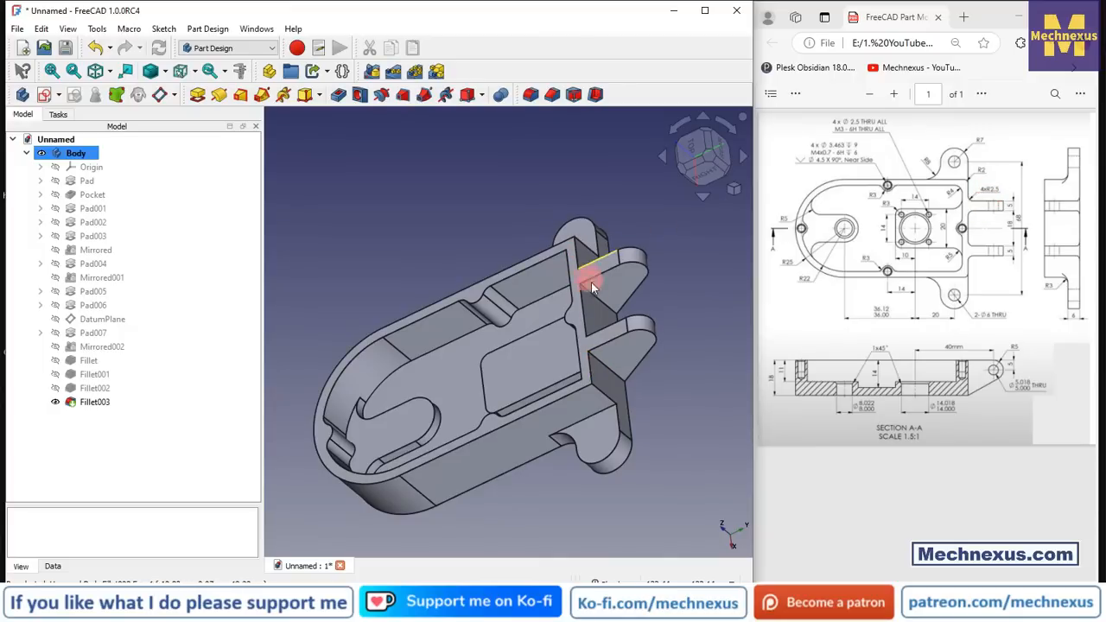
middle_click_drag(591, 282, 572, 406)
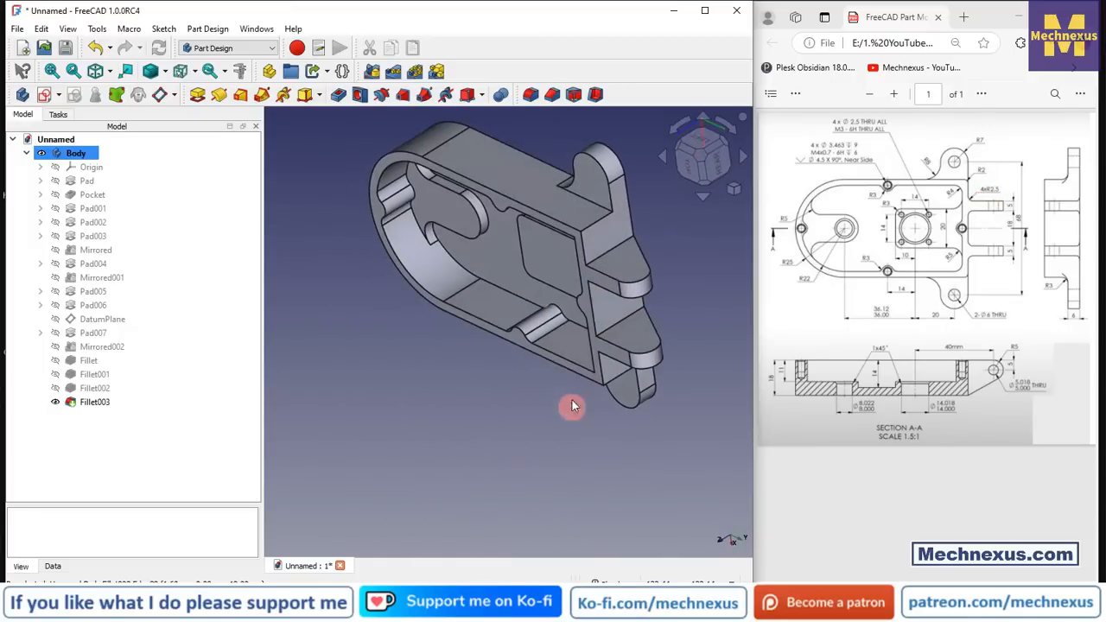
left_click(529, 93)
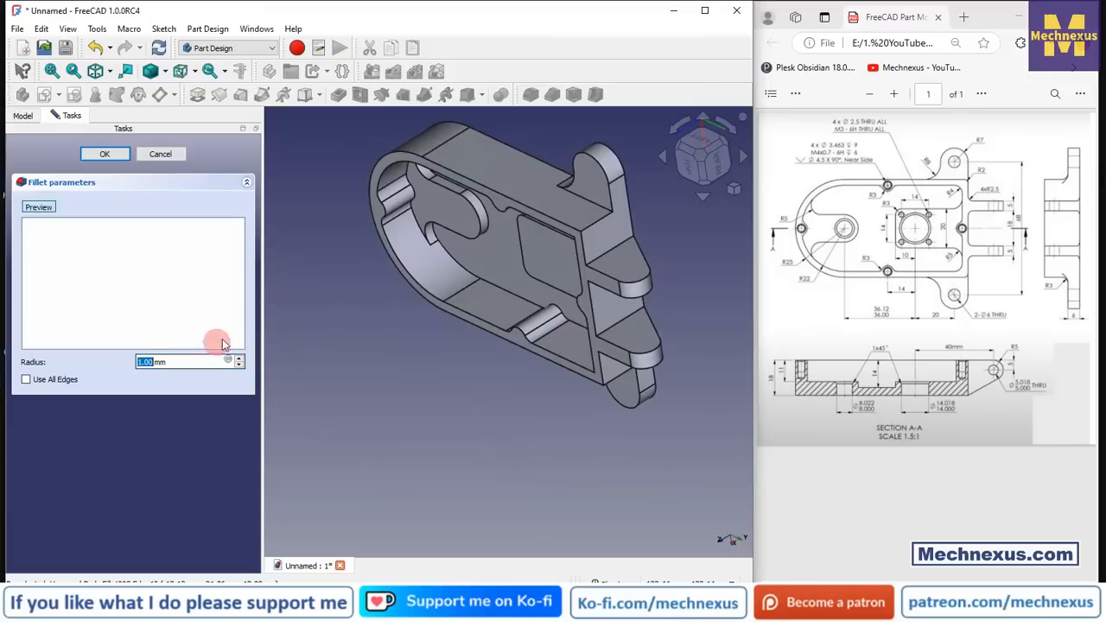
scroll(649, 238, "up", 5)
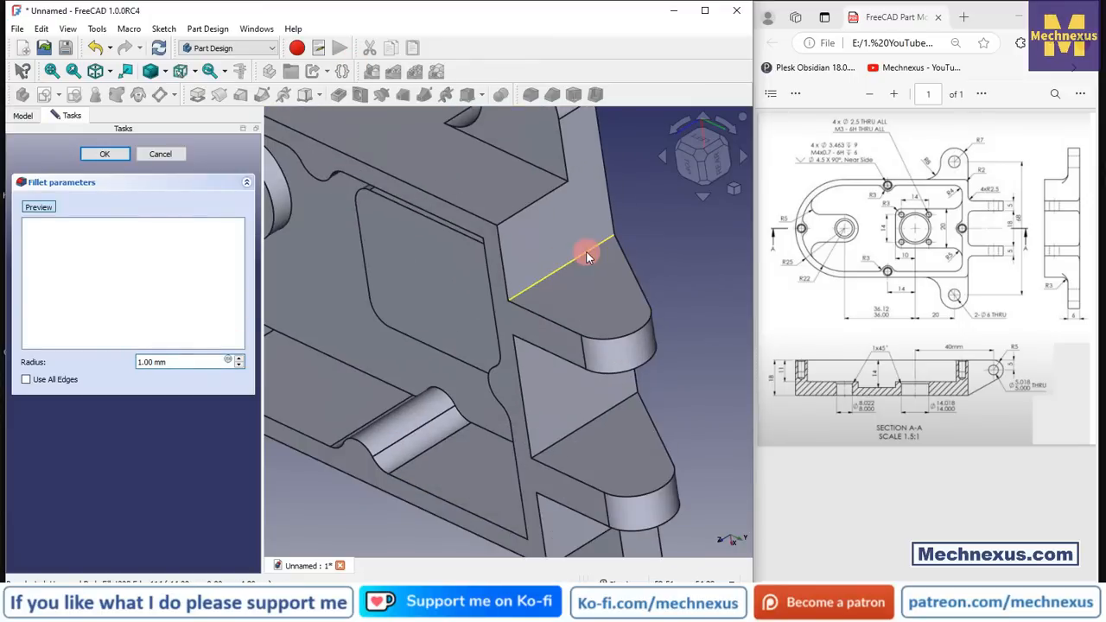
left_click(585, 250)
middle_click_drag(566, 354, 575, 290)
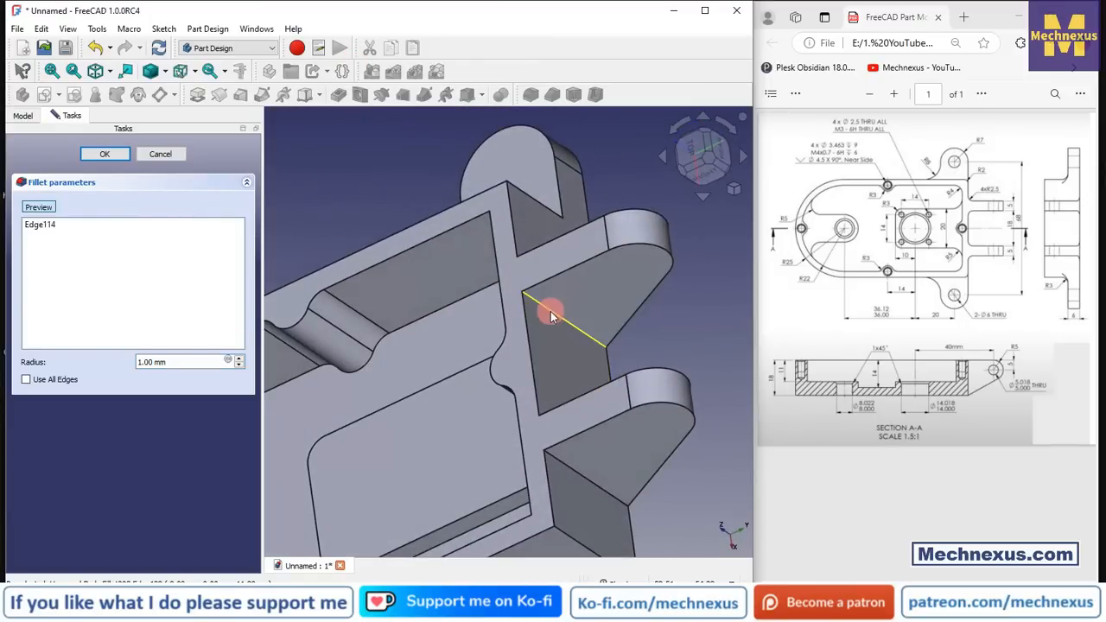
left_click(551, 311)
middle_click_drag(551, 406, 607, 359)
left_click(608, 406)
scroll(588, 432, "down", 2)
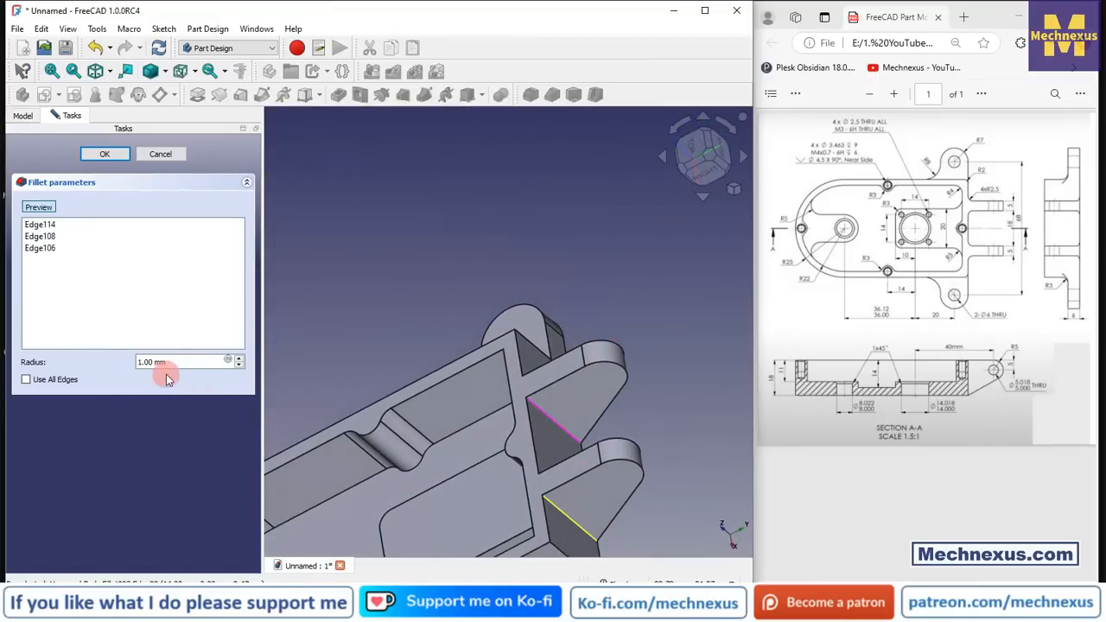
- Set the fillet radius to 2.5 mm and apply it to the four selected hinge lug edges
left_click_drag(173, 362, 92, 373)
type("2.5")
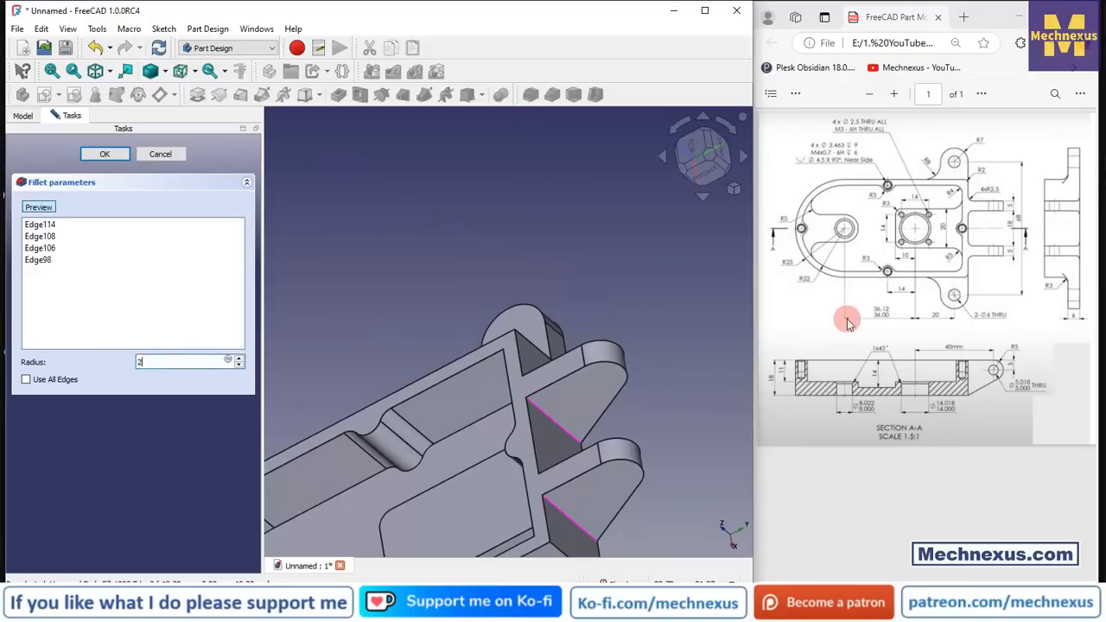
left_click(84, 158)
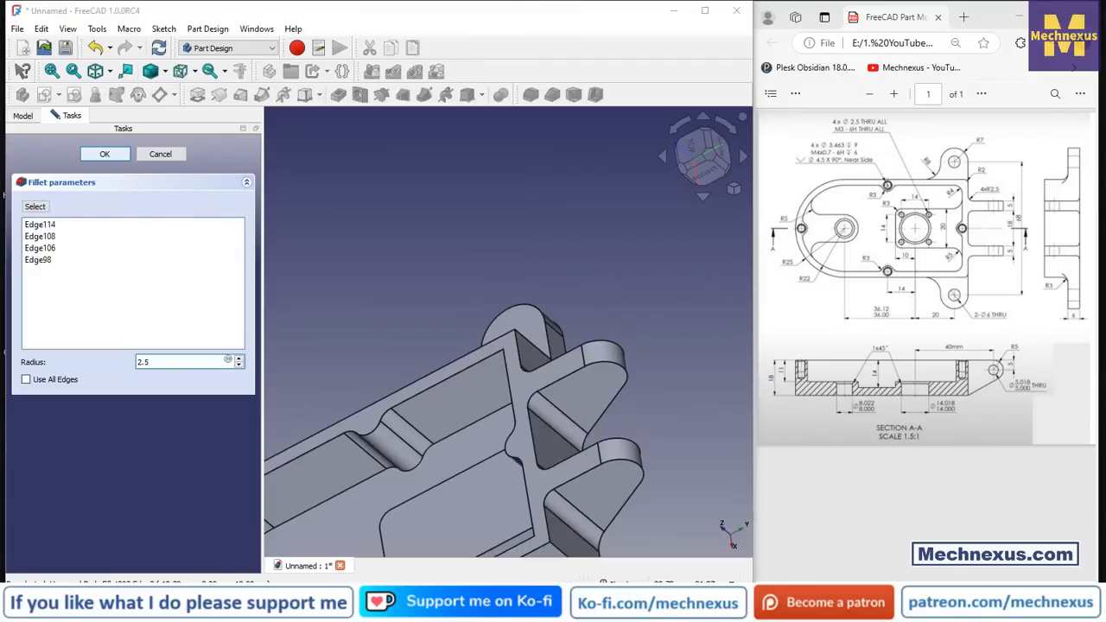
left_click(731, 241)
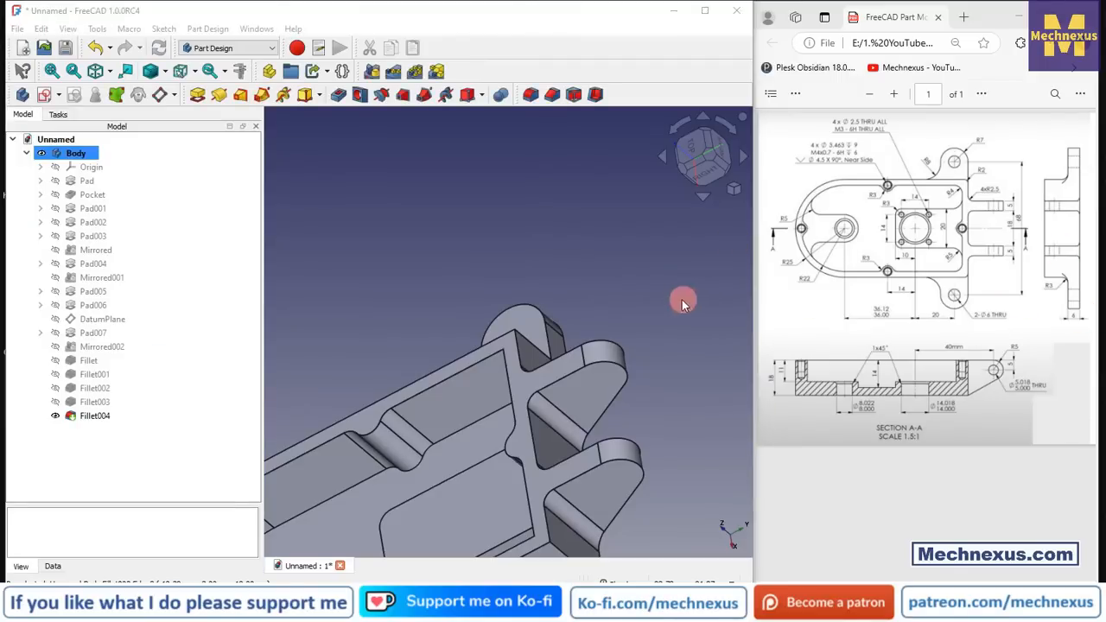
- Start a fillet and select the two vertical inner corner edges of the cavity at the hinge end
middle_click_drag(682, 302, 549, 330)
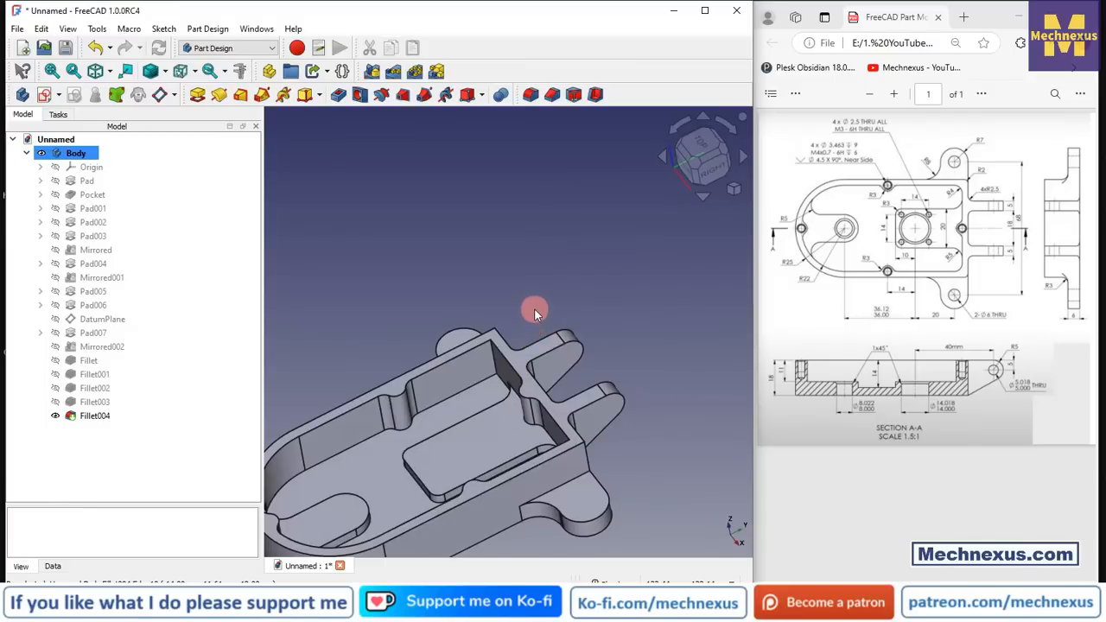
scroll(518, 315, "down", 4)
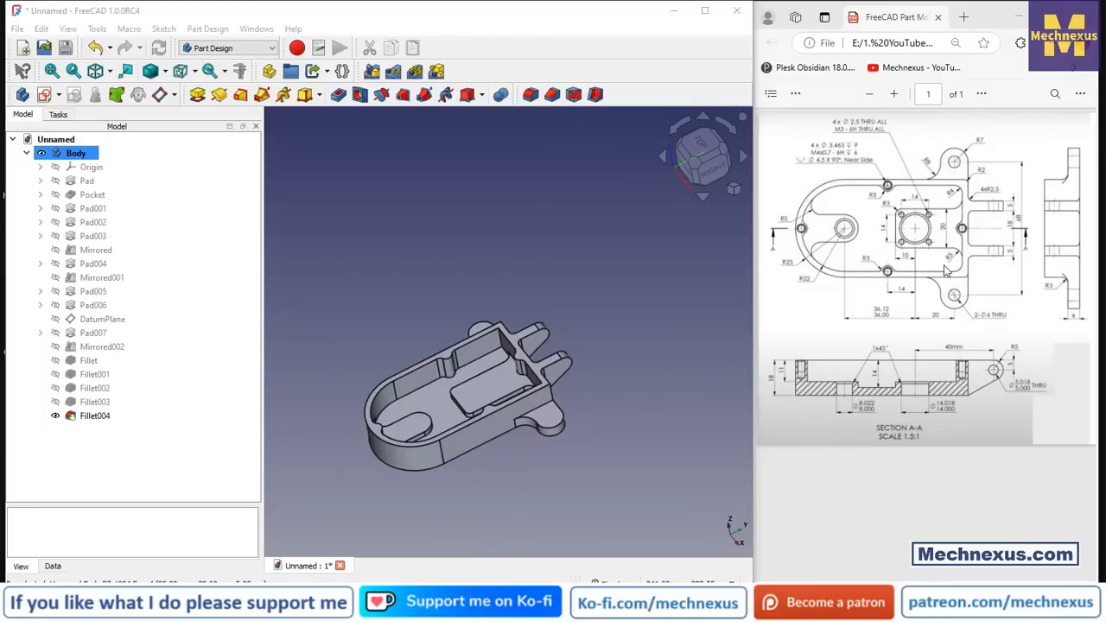
left_click(496, 347)
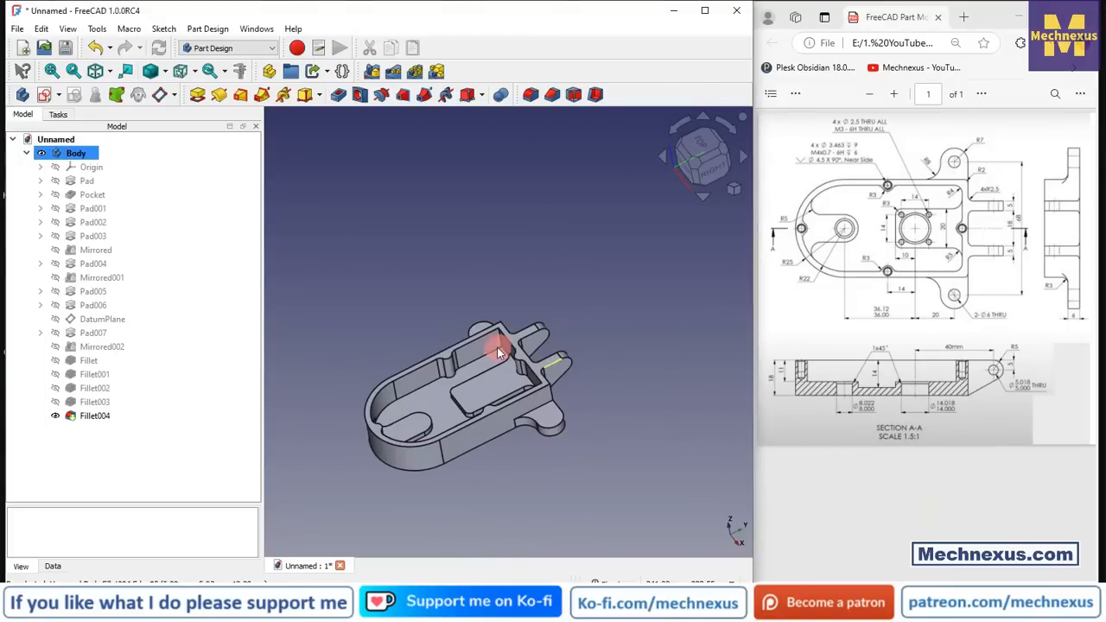
scroll(476, 342, "up", 2)
left_click(534, 95)
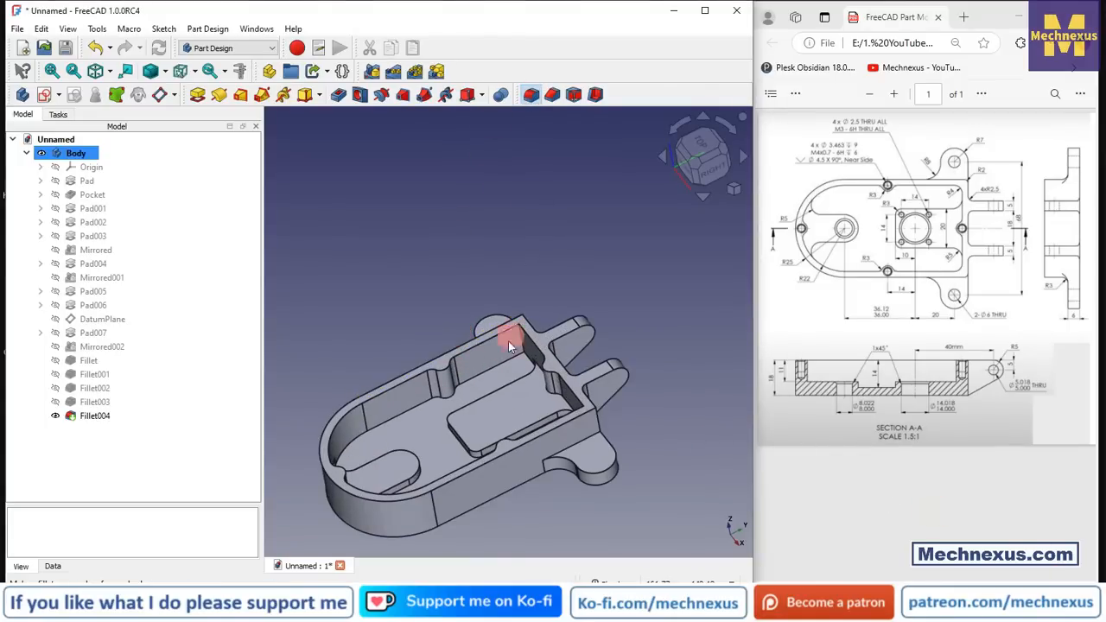
scroll(508, 341, "up", 3)
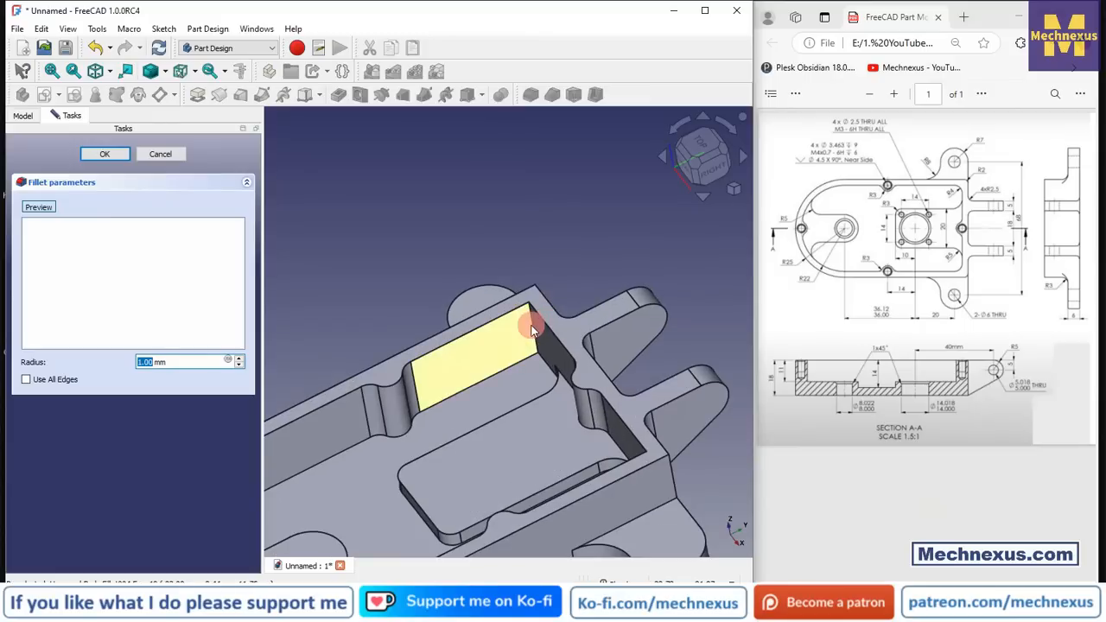
left_click(533, 324)
middle_click_drag(510, 395, 631, 465)
left_click(634, 468)
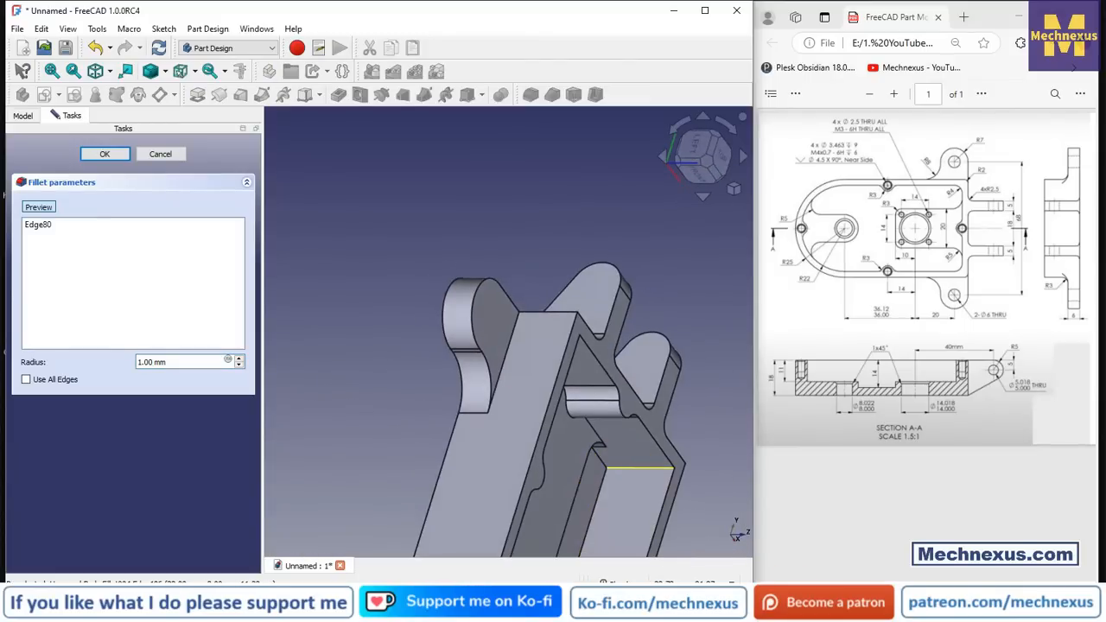
- Set the fillet radius to 4 mm and apply it to the two cavity corner edges
middle_click_drag(603, 236, 518, 256)
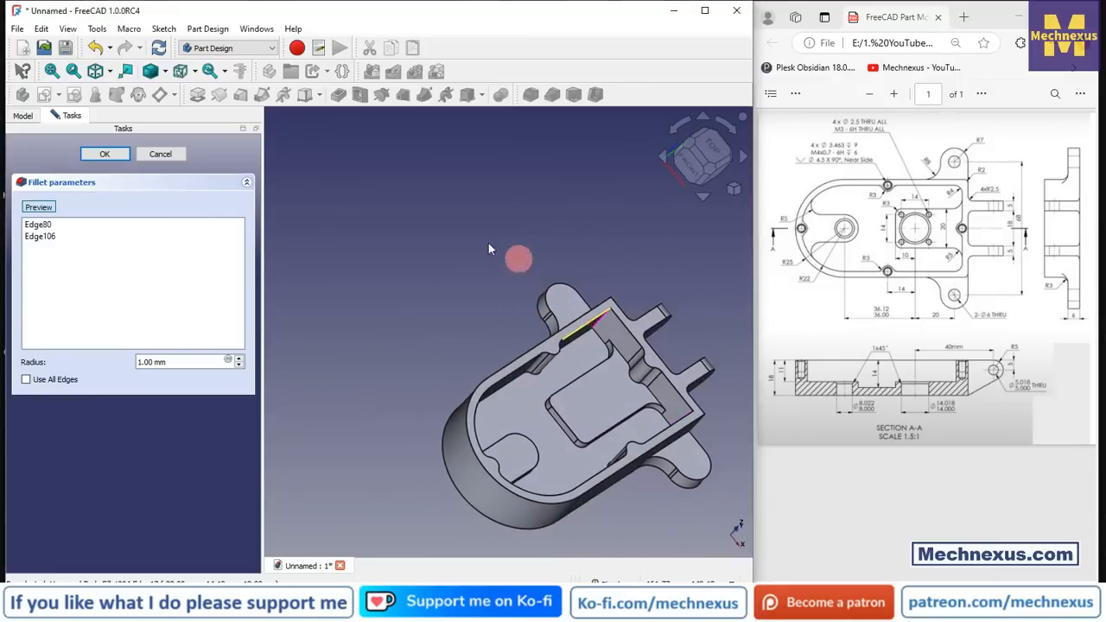
left_click(153, 361)
double_click(183, 361)
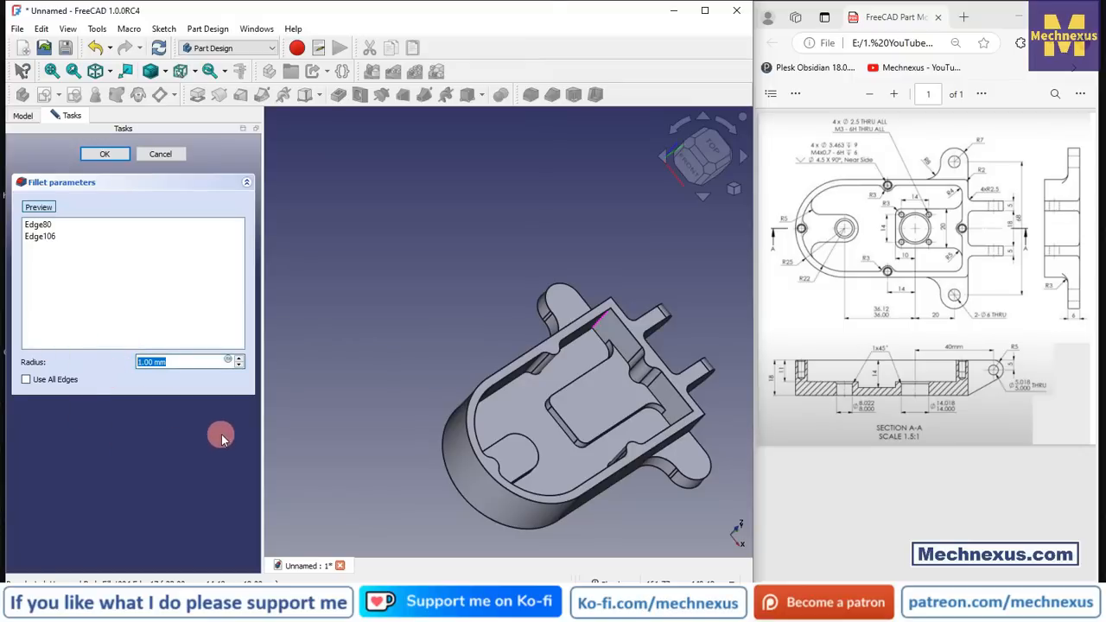
type("4")
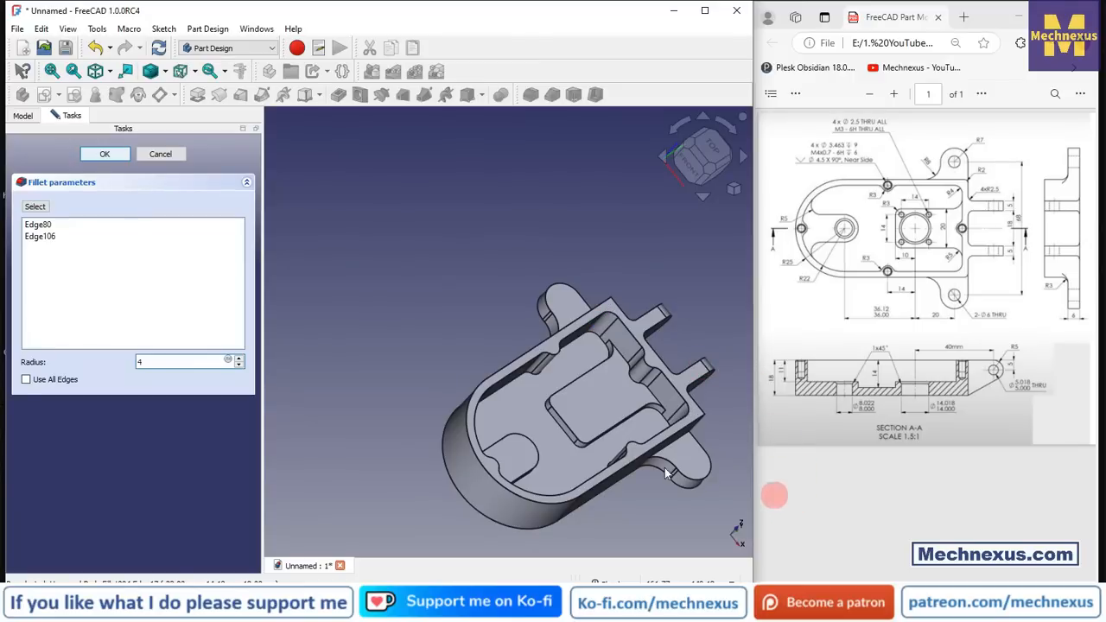
left_click(105, 154)
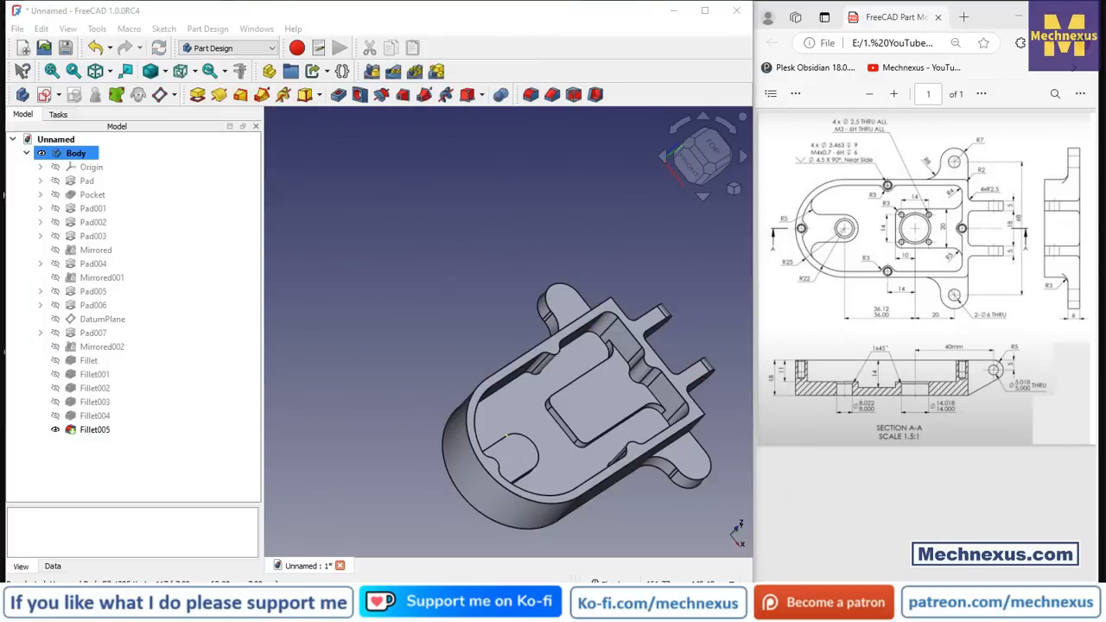
mouse_move(502, 397)
middle_mouse_down()
mouse_move(441, 426)
mouse_move(469, 388)
mouse_move(421, 285)
mouse_move(373, 270)
mouse_move(577, 352)
mouse_move(540, 415)
mouse_move(588, 385)
mouse_move(651, 400)
mouse_move(652, 412)
mouse_move(593, 394)
mouse_move(548, 353)
mouse_move(507, 390)
mouse_move(506, 420)
mouse_move(520, 418)
mouse_move(560, 351)
mouse_move(548, 363)
middle_mouse_up()
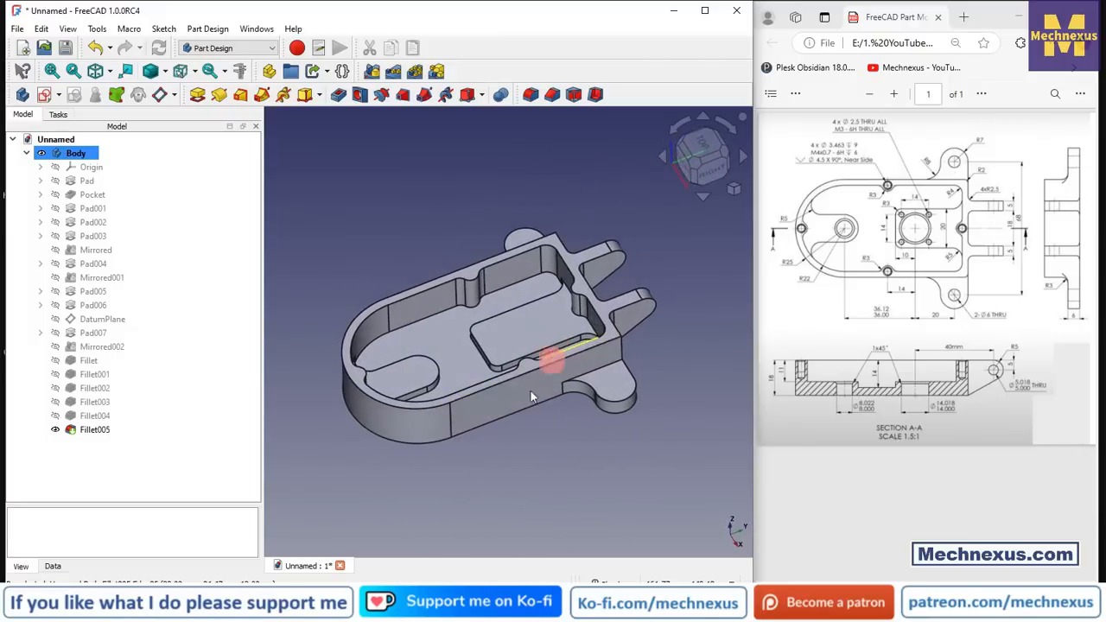
left_click(230, 448)
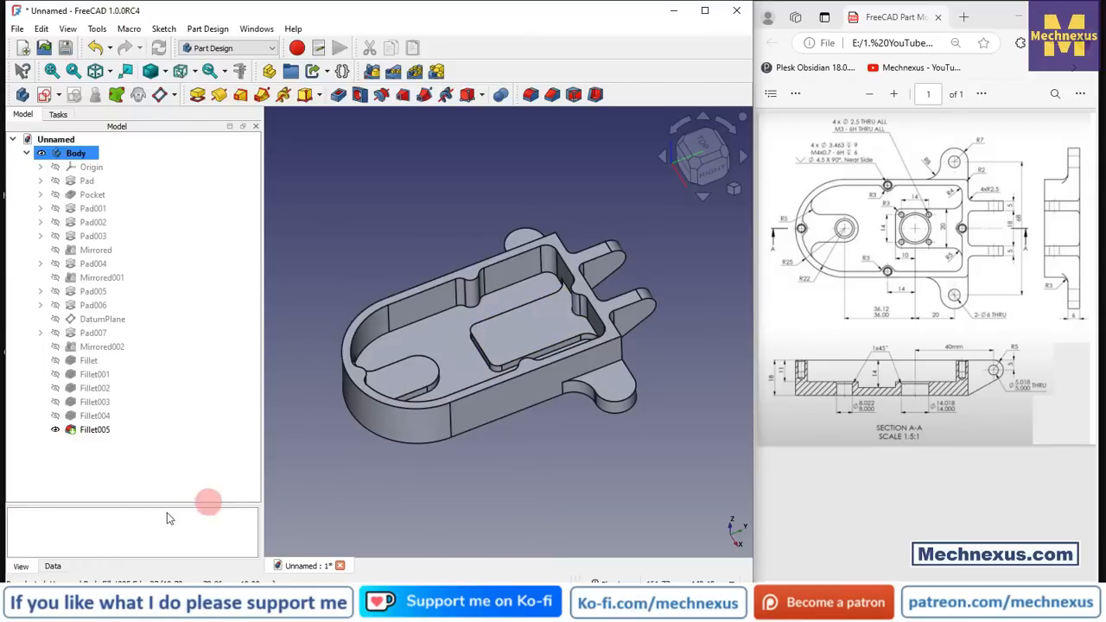
left_click(84, 186)
left_click(102, 430, "shift")
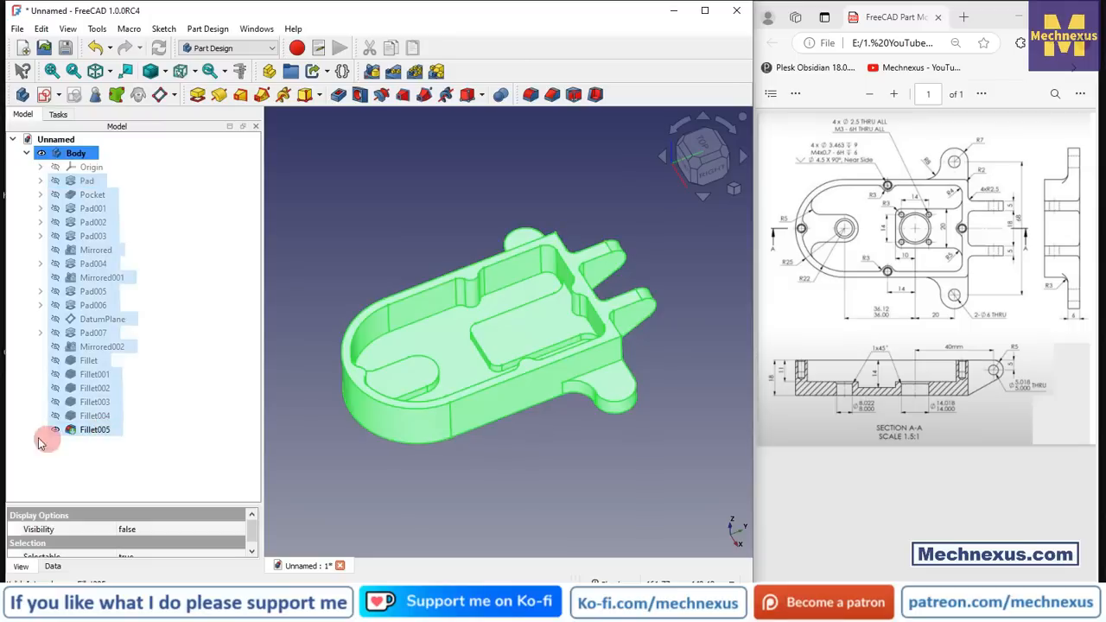
left_click(166, 481)
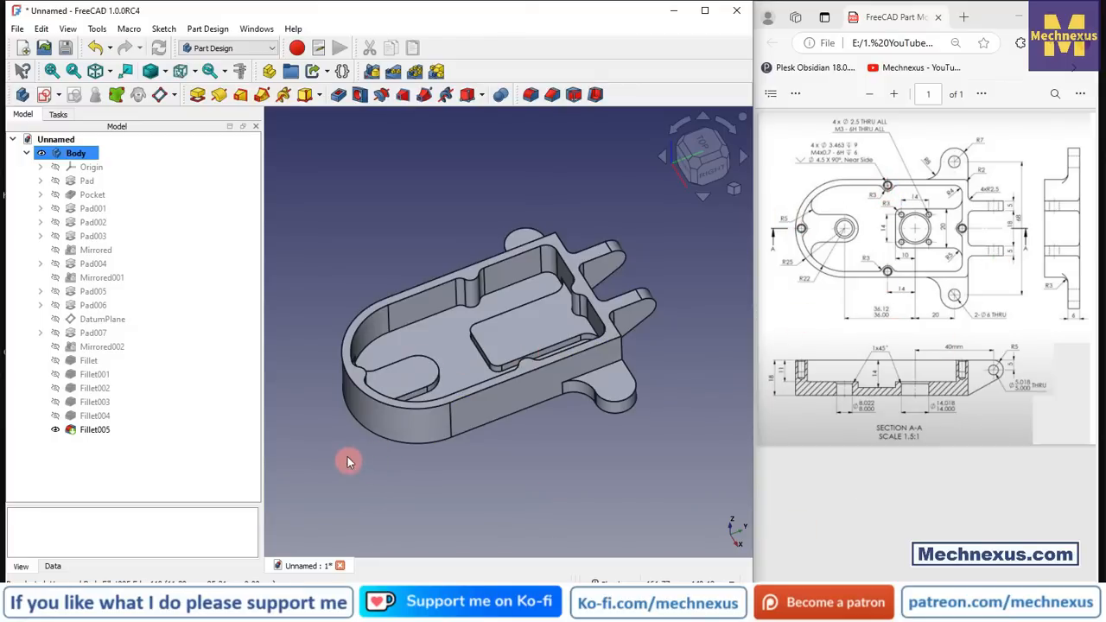
- Check the hole callouts in the reference drawing and create a sketch on the housing's top rim face
scroll(343, 445, "up", 2)
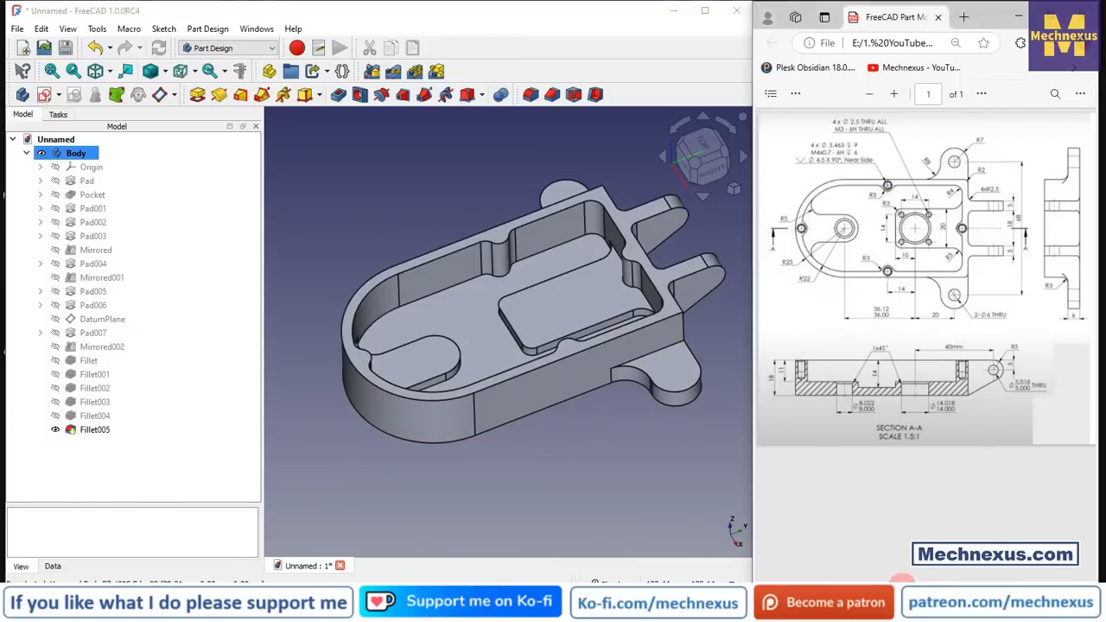
scroll(904, 572, "right", 5)
scroll(968, 583, "left", 4)
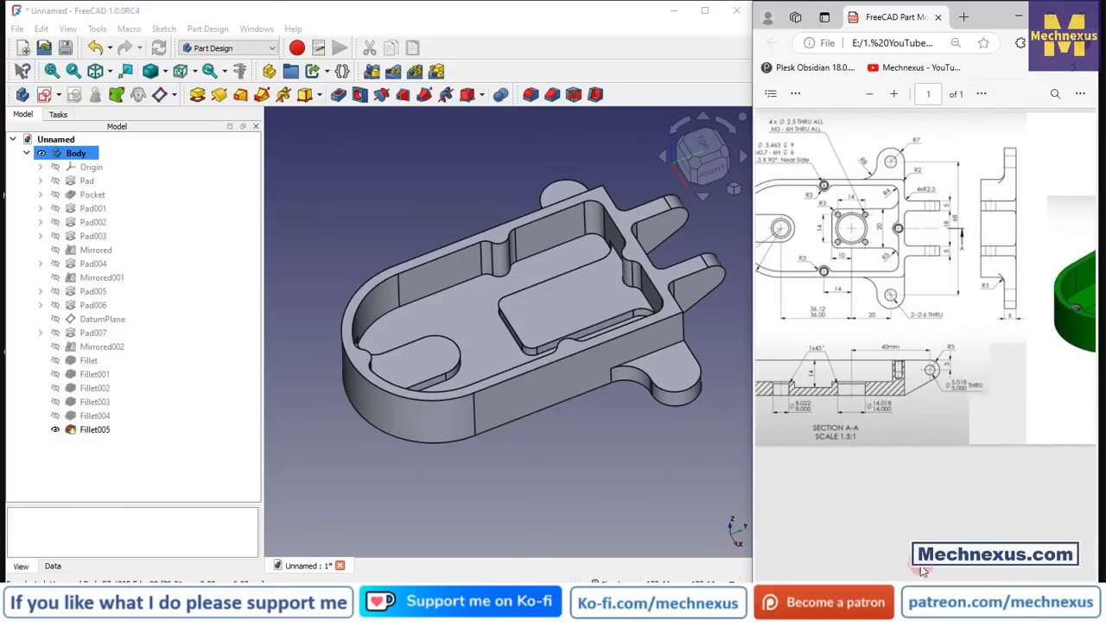
scroll(916, 576, "left", 2)
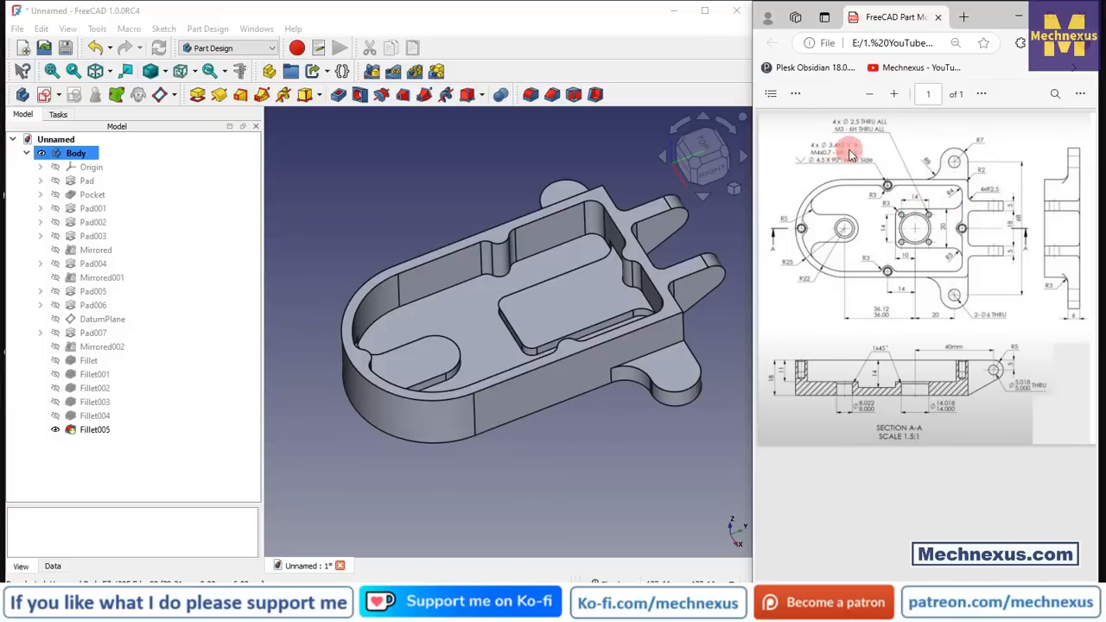
left_click(449, 186)
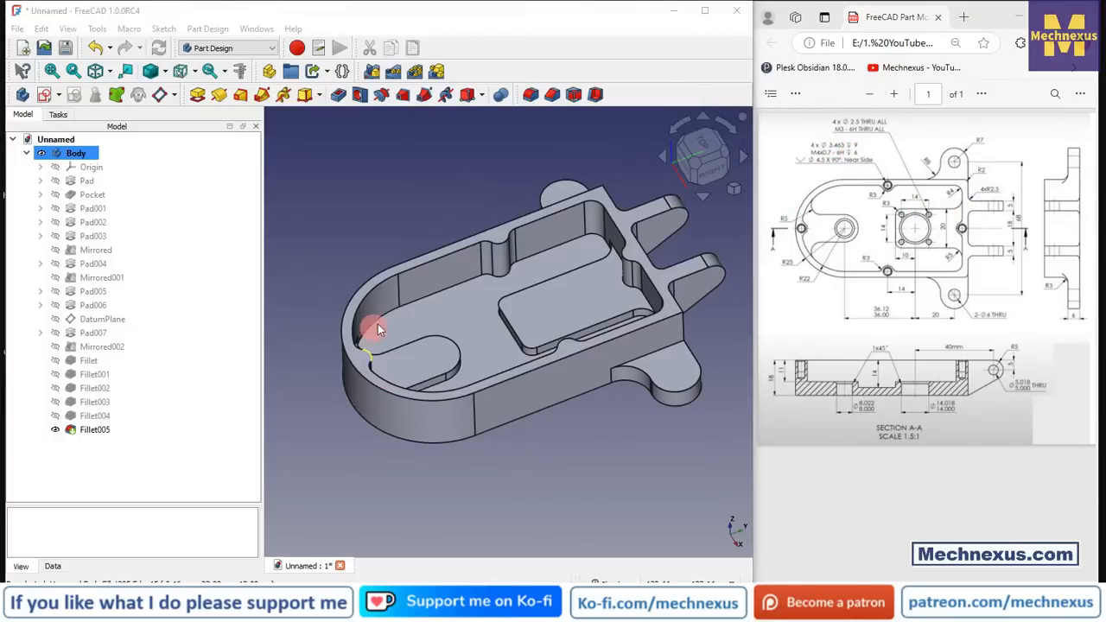
scroll(370, 320, "up", 5)
left_click(363, 349)
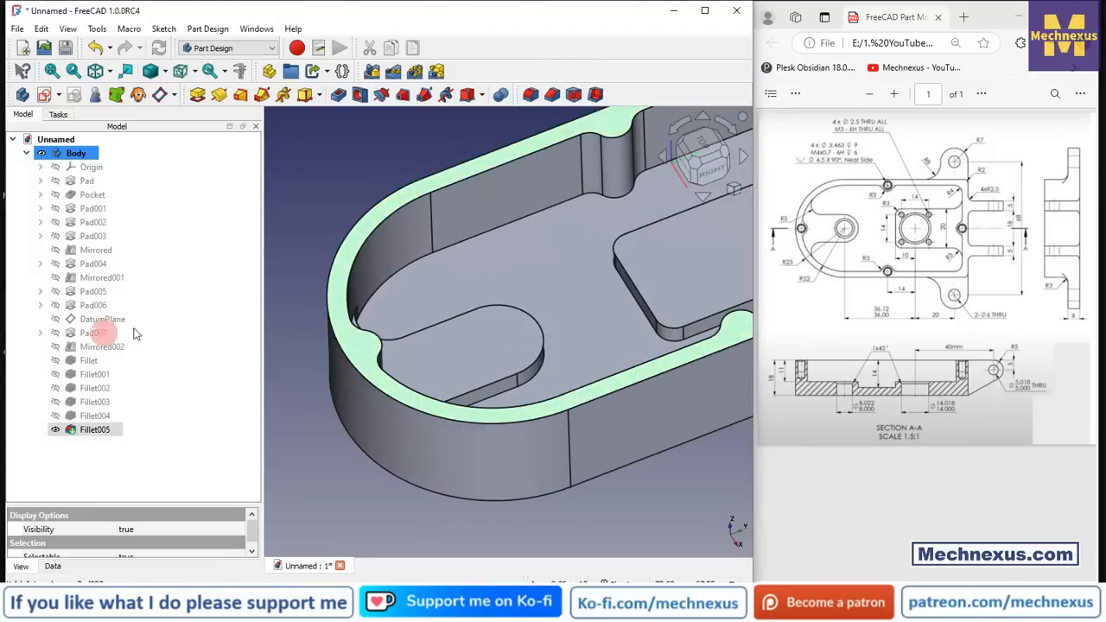
scroll(343, 397, "down", 5)
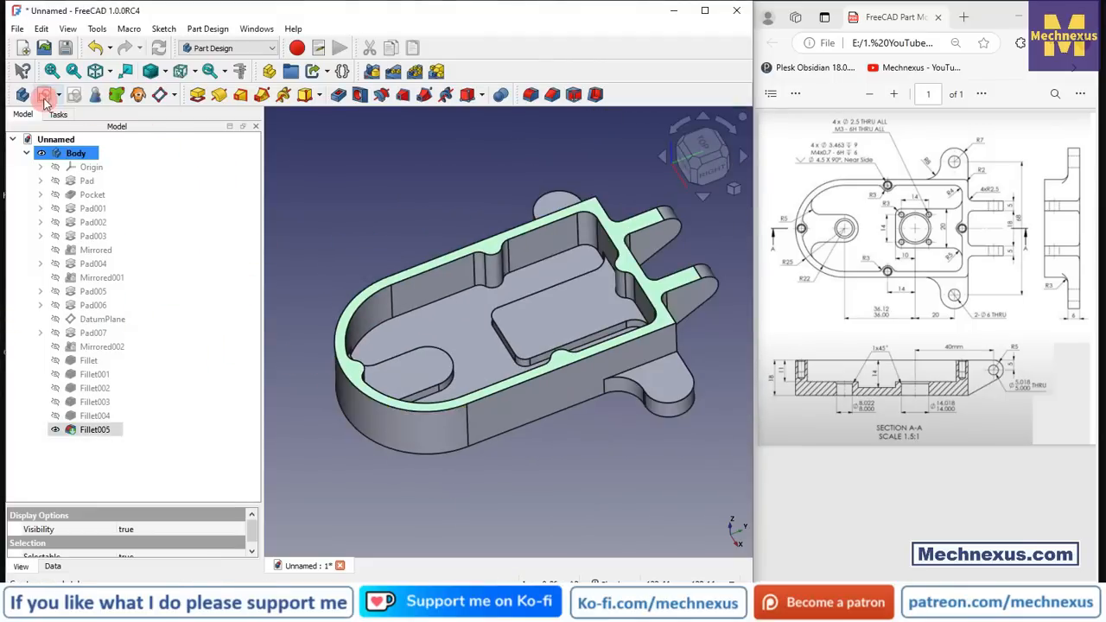
left_click(44, 95)
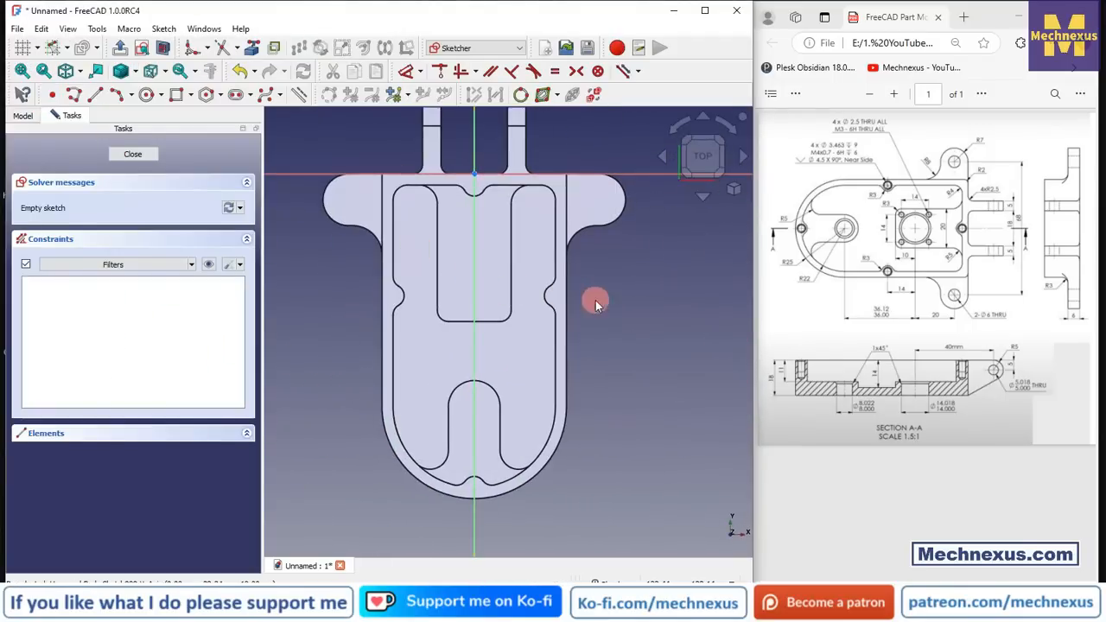
- Bring the rounded edges of the four screw bosses into the rim sketch as external geometry
left_click(249, 49)
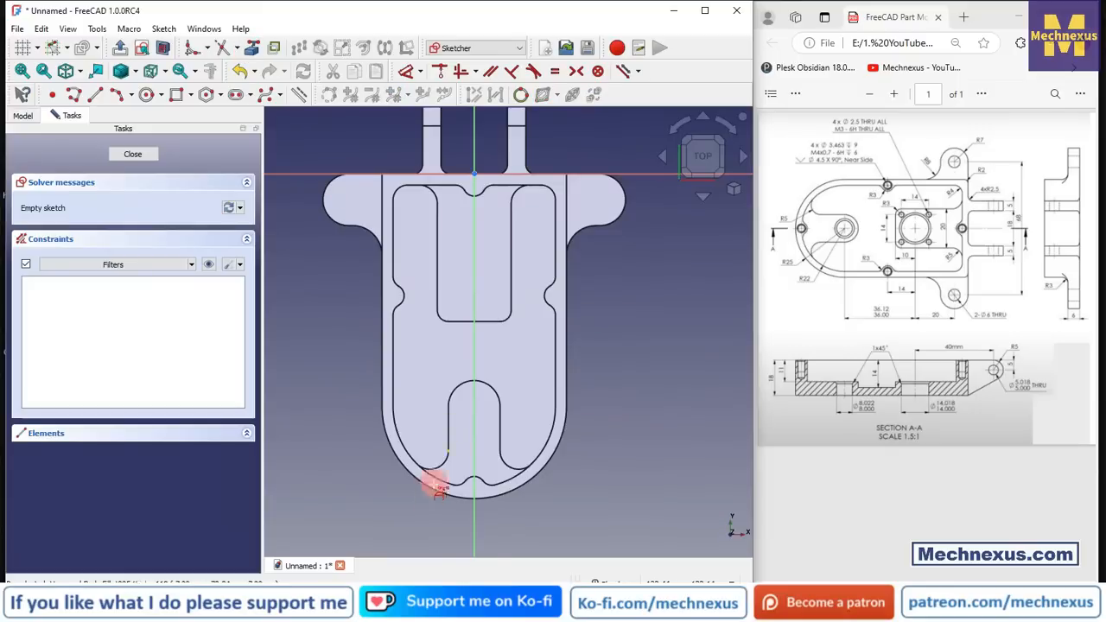
scroll(439, 488, "up", 2)
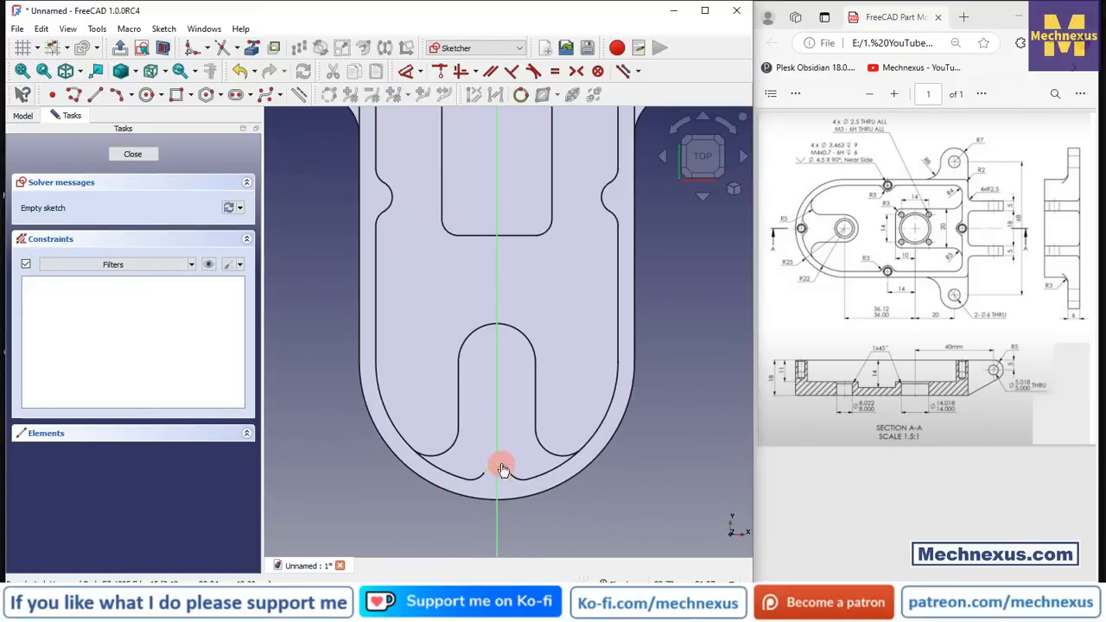
left_click(502, 469)
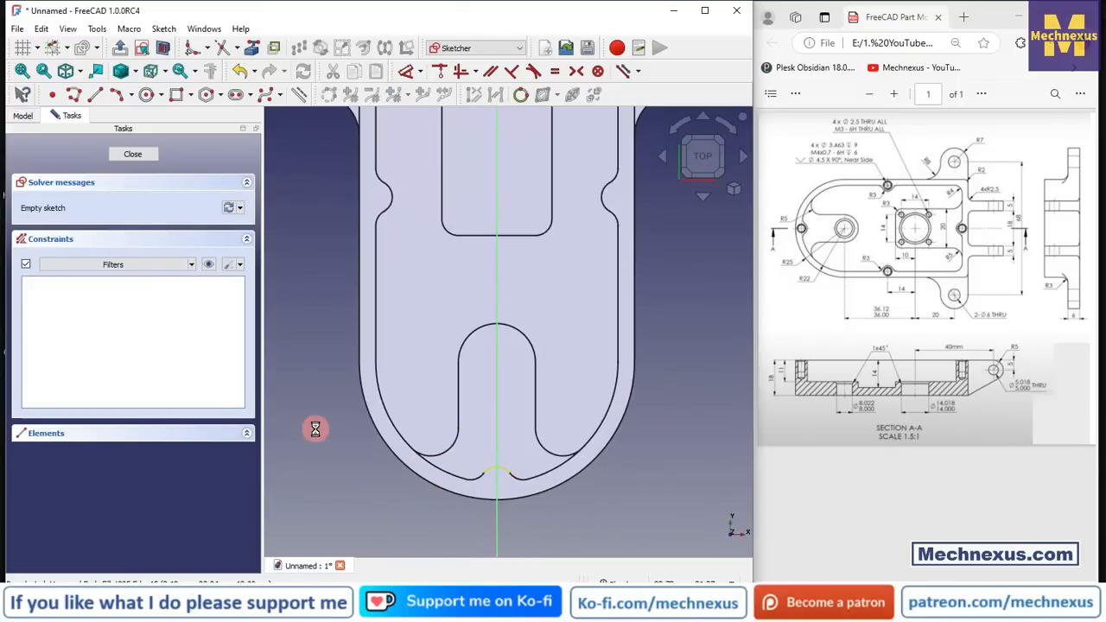
left_click(390, 203)
scroll(452, 321, "down", 1)
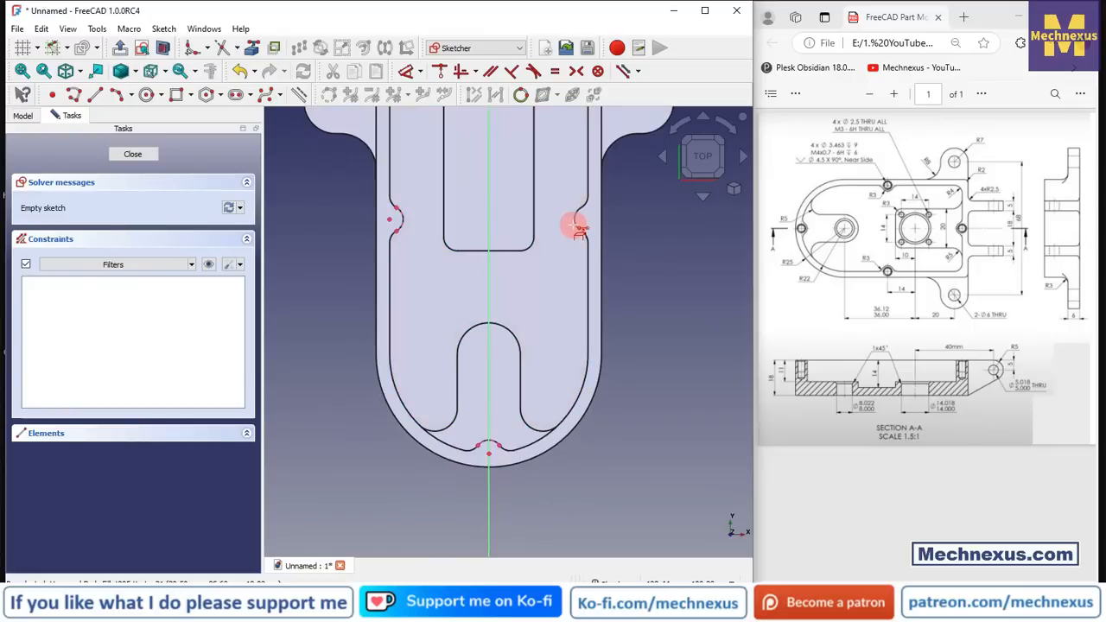
scroll(577, 232, "up", 3)
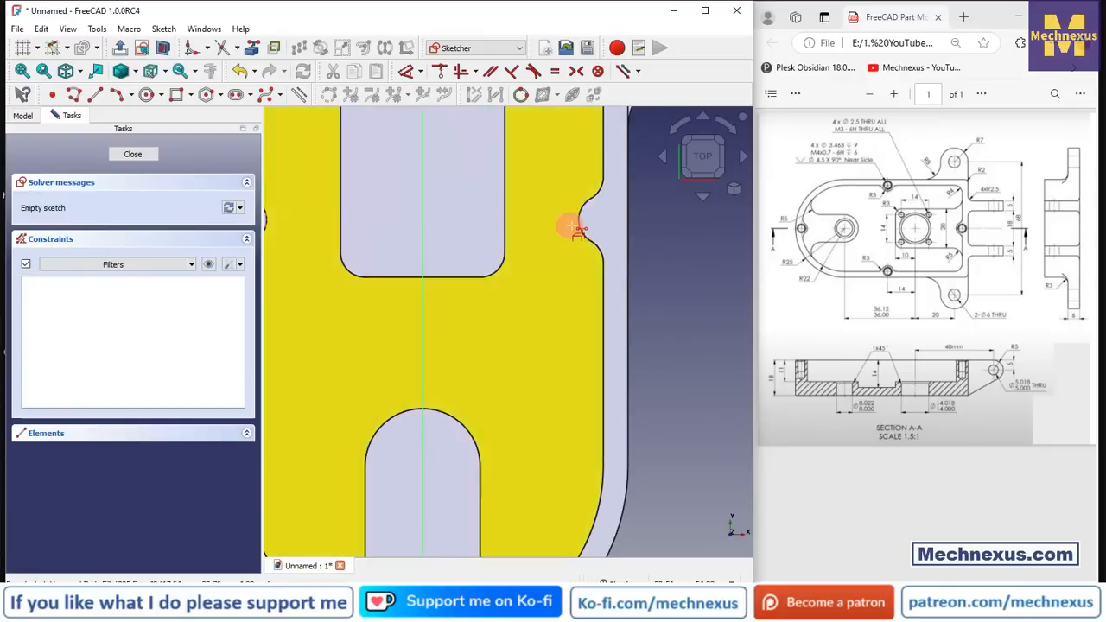
left_click(578, 227)
scroll(518, 216, "down", 4)
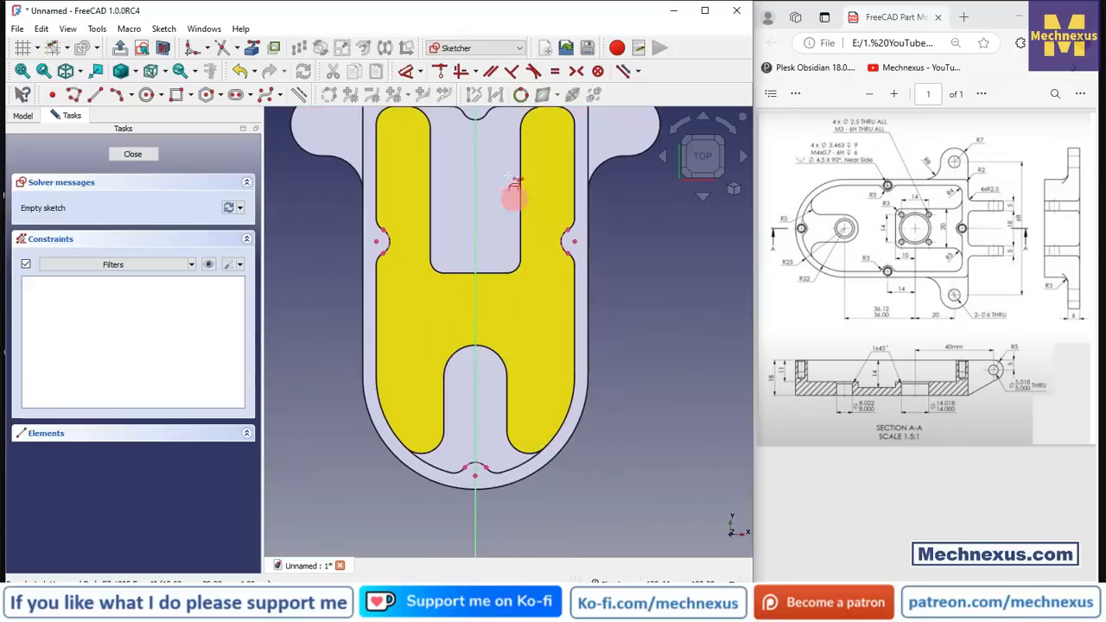
scroll(488, 186, "up", 3)
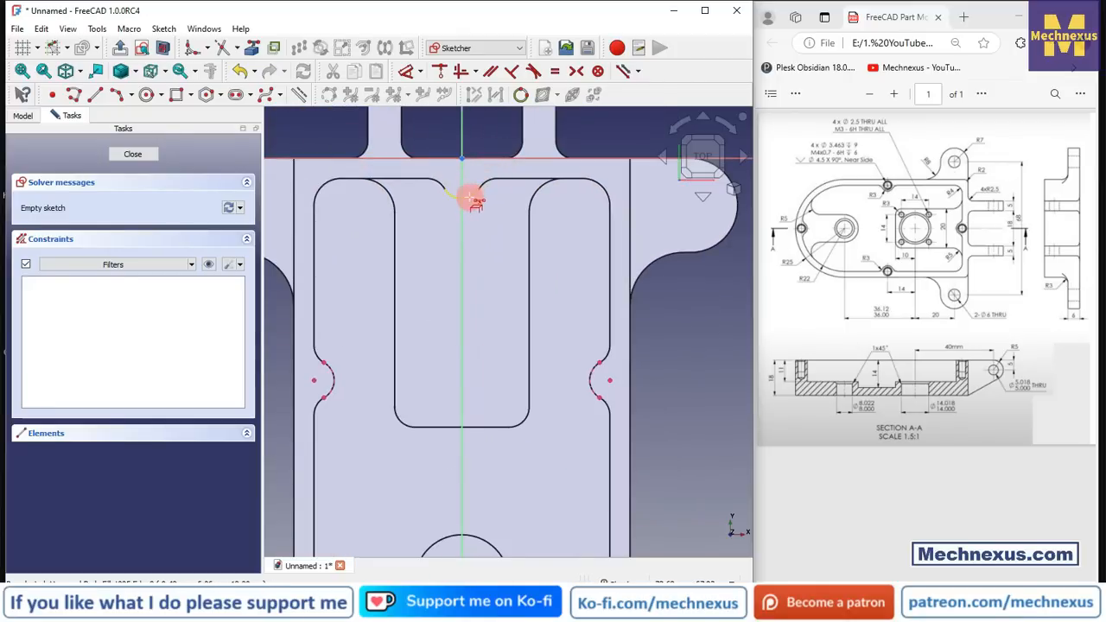
scroll(458, 276, "down", 2)
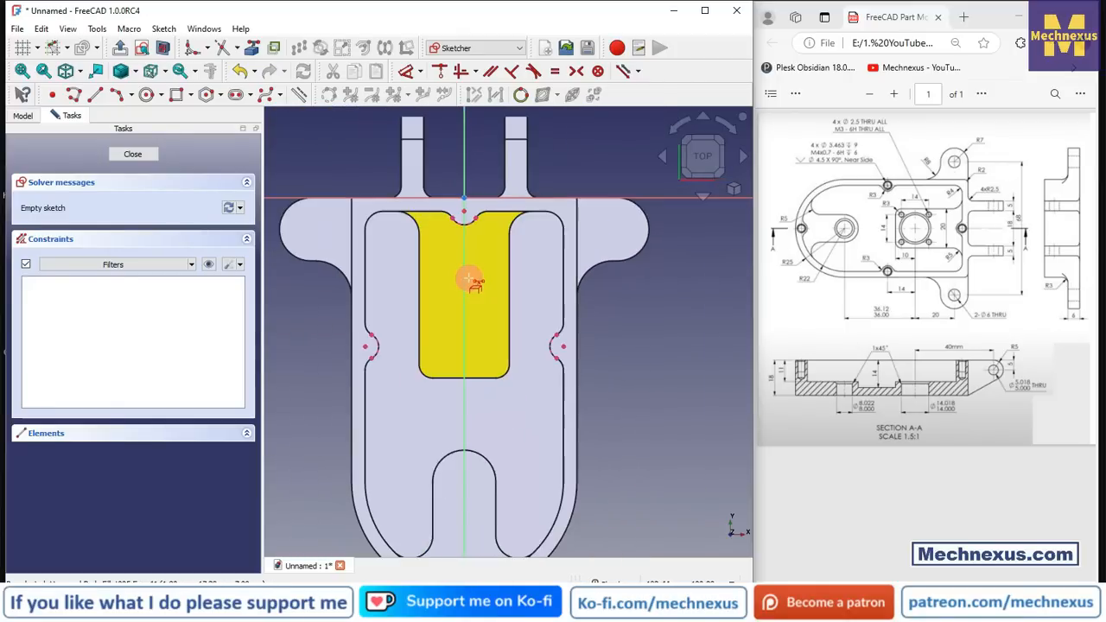
scroll(445, 246, "down", 1)
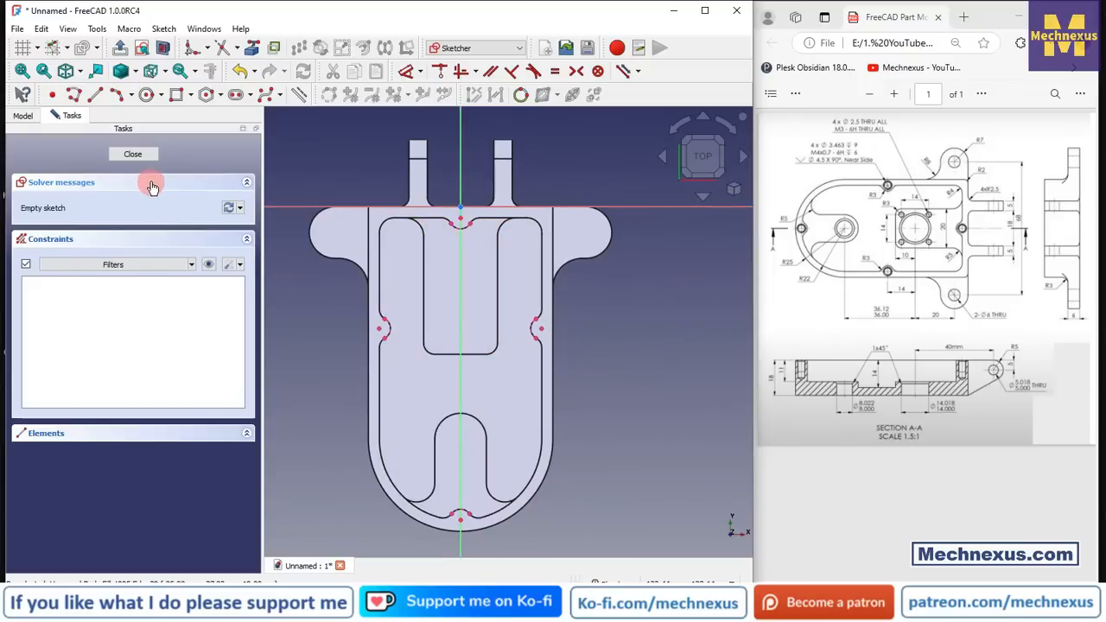
- Draw four circles, one centred on the centre point of each projected screw boss arc
left_click(157, 101)
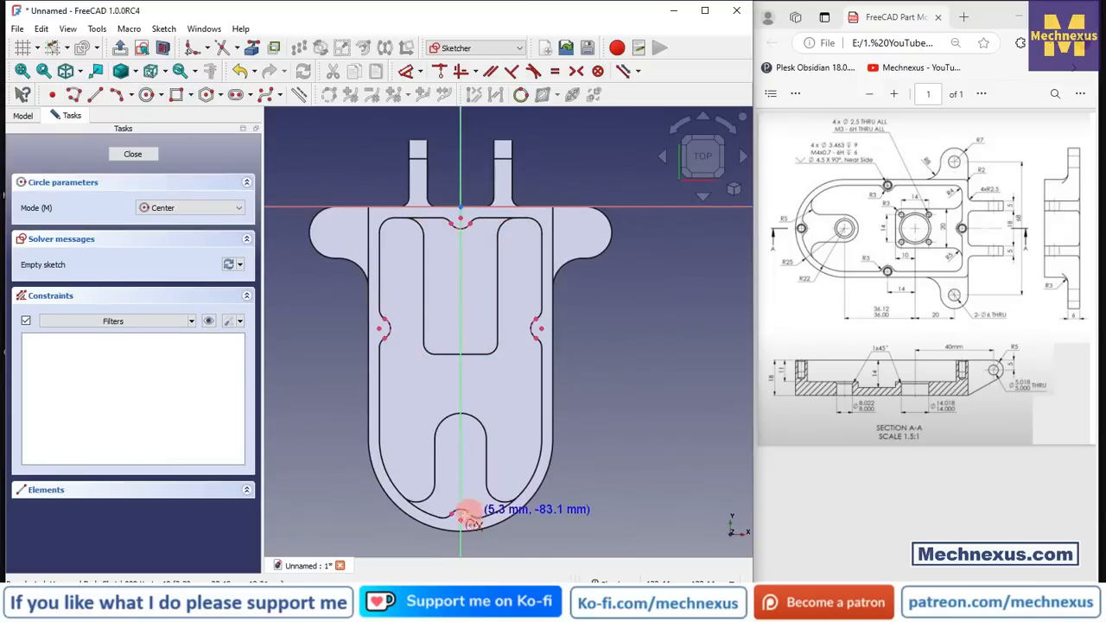
scroll(466, 513, "up", 2)
left_click(458, 517)
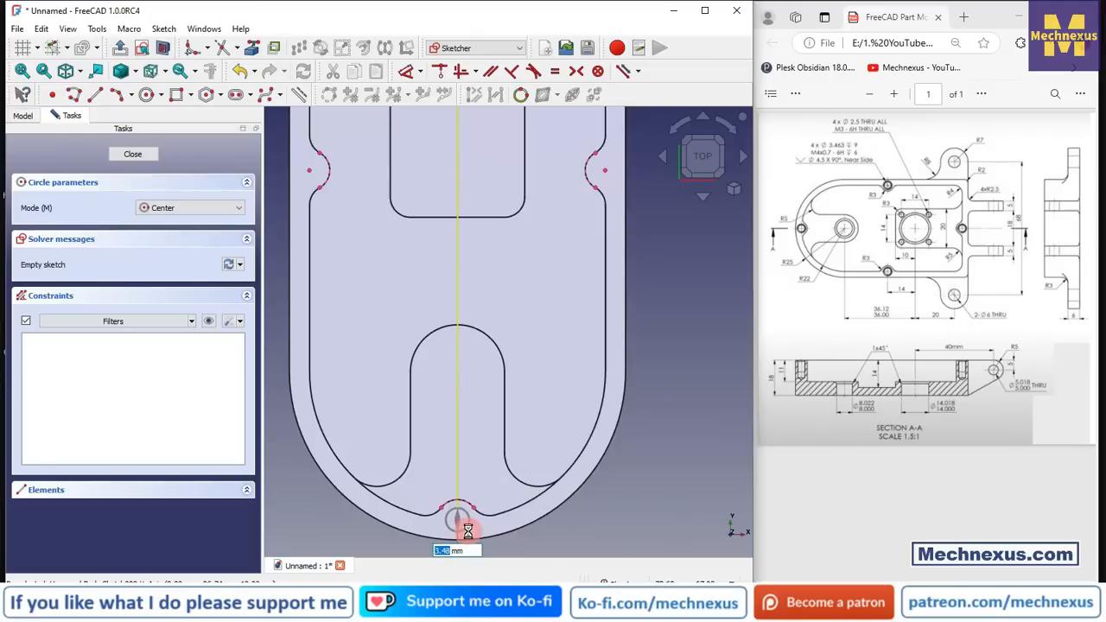
left_click(467, 531)
left_click(605, 168)
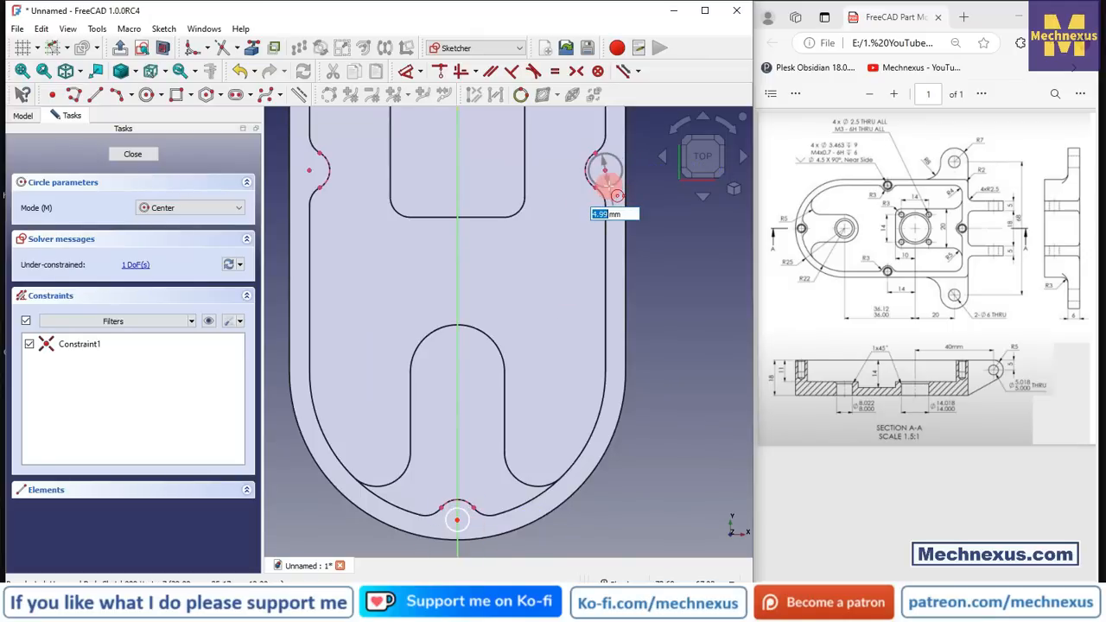
left_click(609, 183)
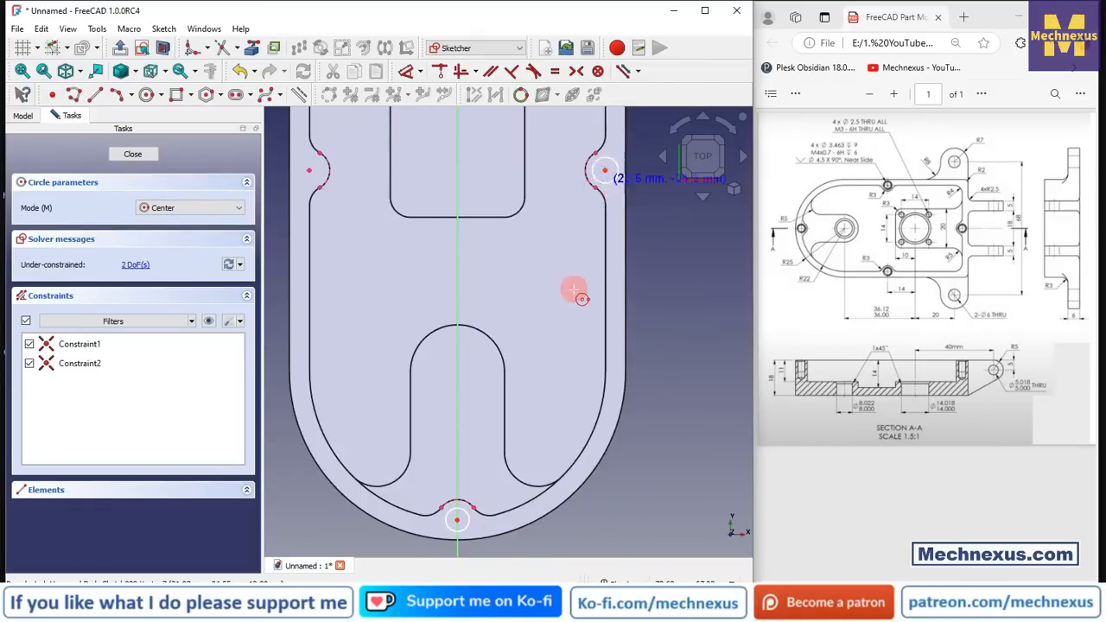
scroll(451, 224, "up", 3)
left_click(375, 211)
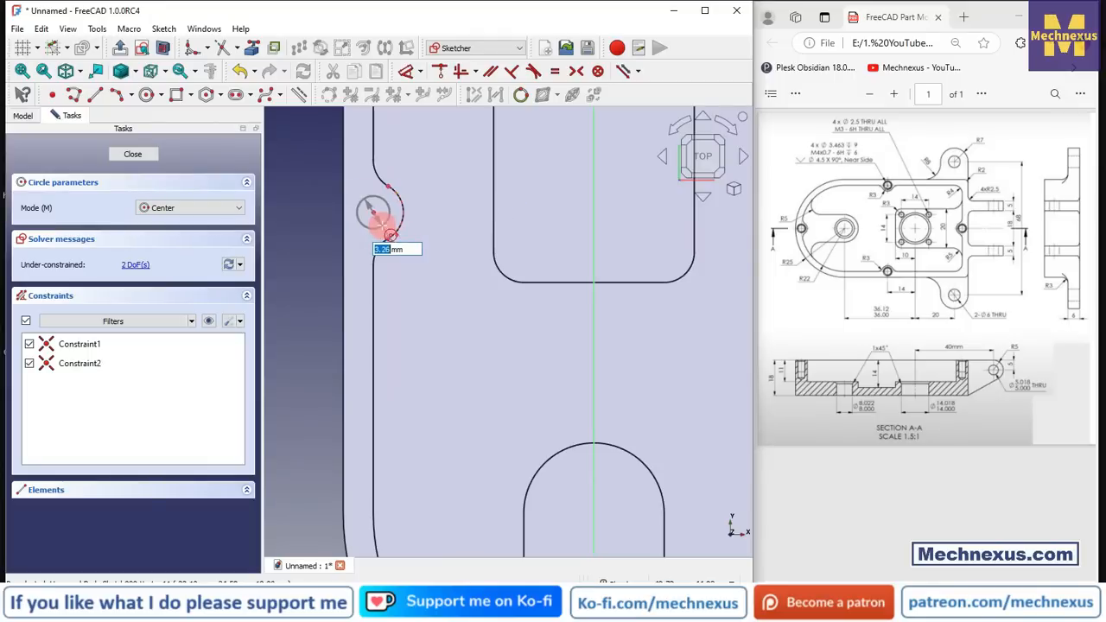
left_click(383, 229)
scroll(506, 217, "down", 4)
scroll(513, 144, "up", 5)
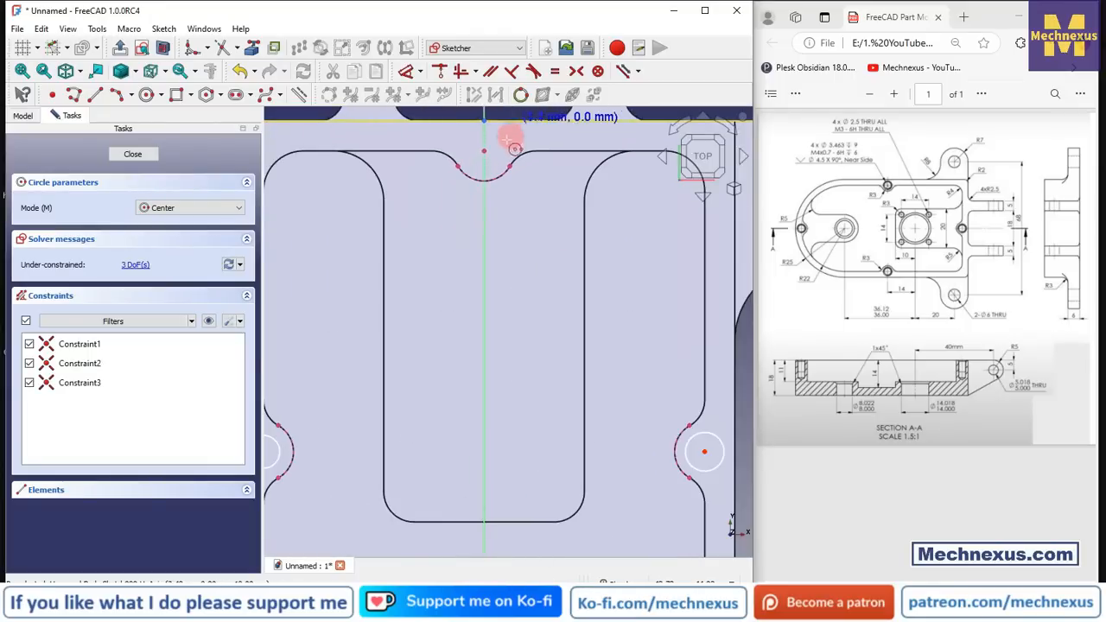
left_click(482, 151)
left_click(500, 157)
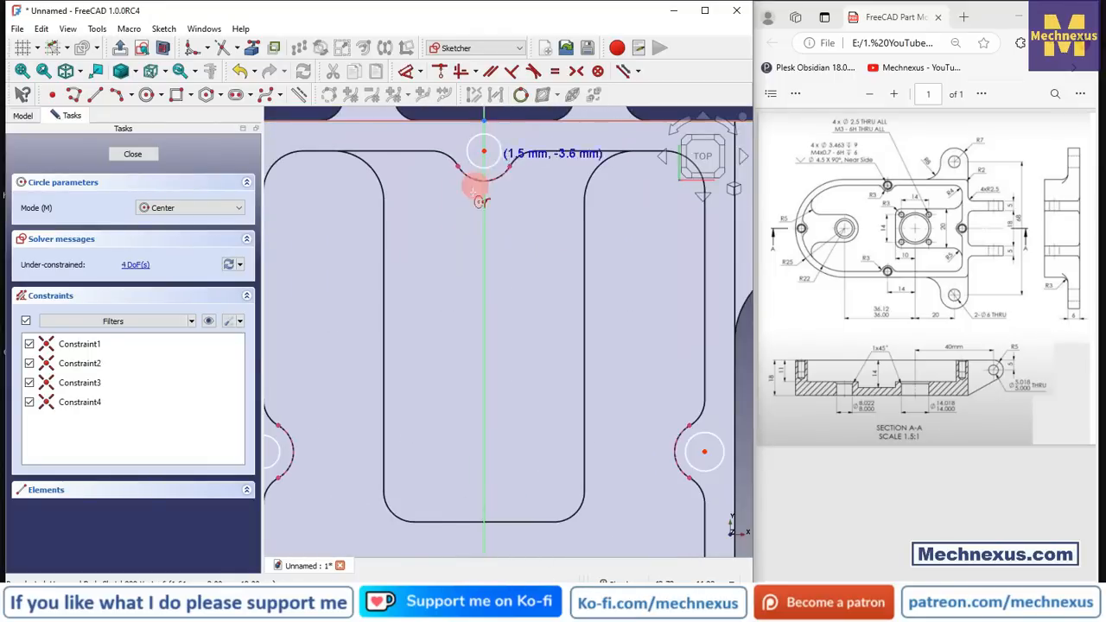
- Dimension the circle at the rounded end of the housing with a diameter of 4 mm
scroll(480, 156, "down", 4)
scroll(501, 441, "up", 5)
scroll(456, 325, "down", 1)
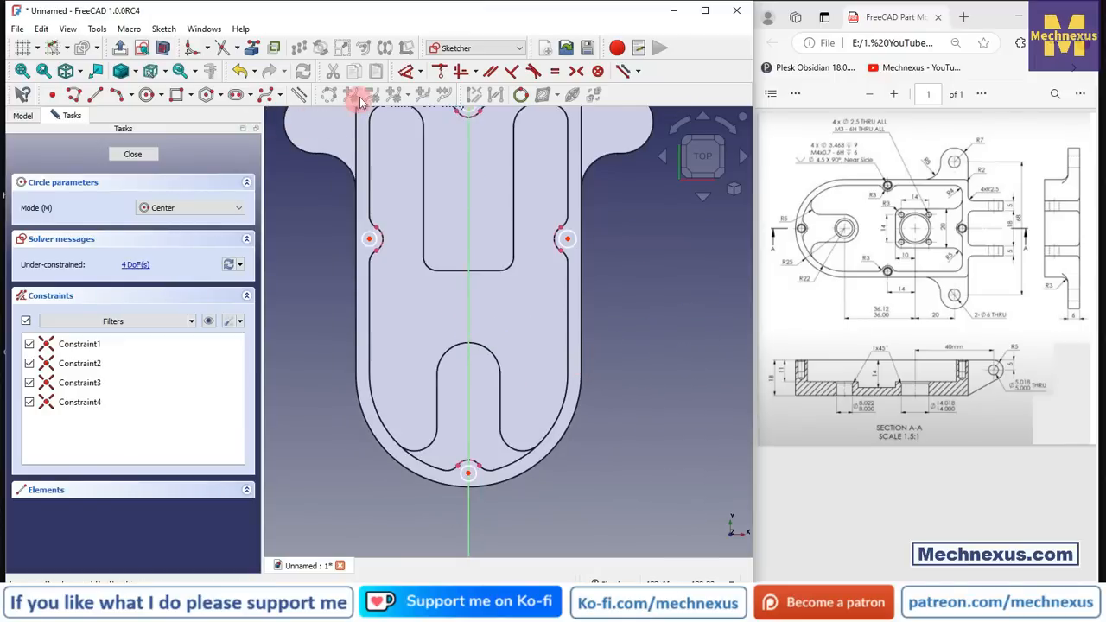
left_click(406, 71)
left_click(472, 478)
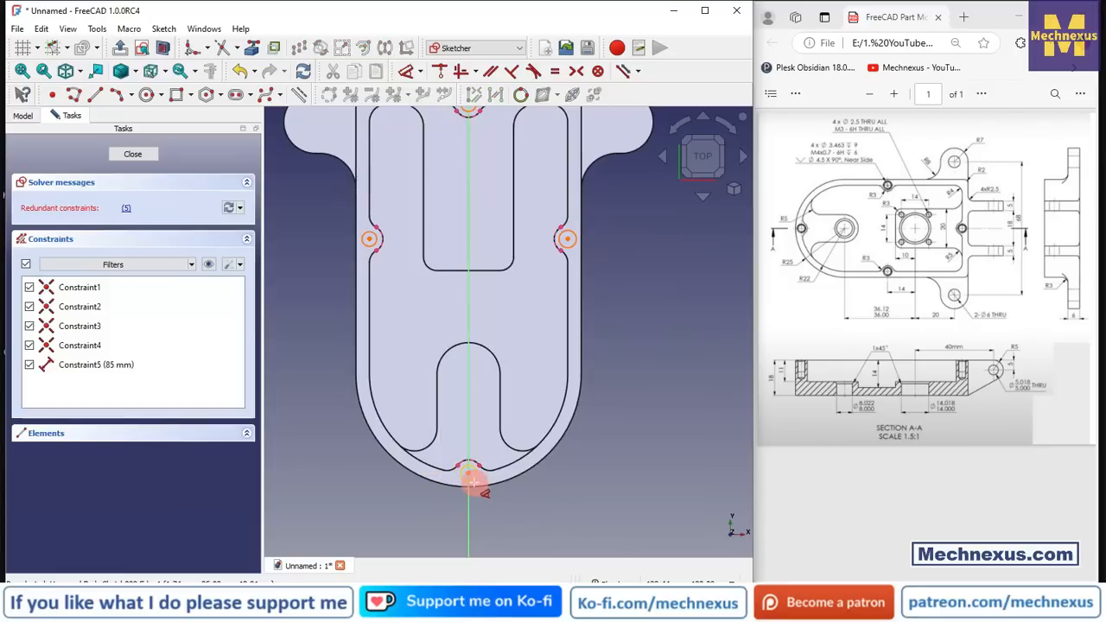
left_click(473, 484)
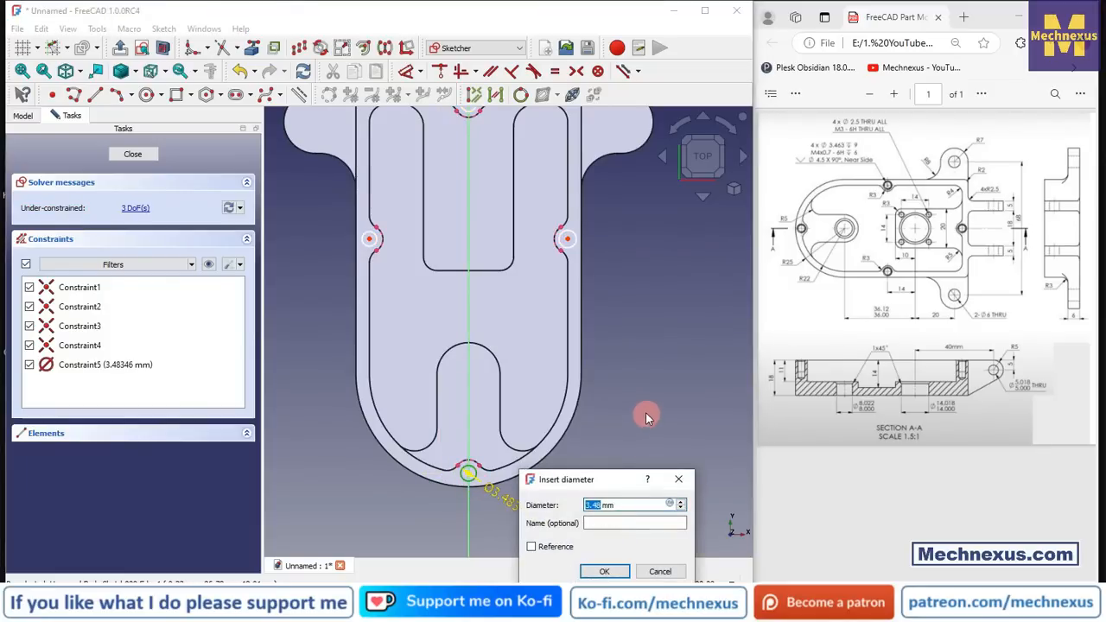
type("4")
key("Return")
- Apply an equal constraint to all four screw boss circles so they share the dimensioned circle's diameter
scroll(601, 474, "down", 3)
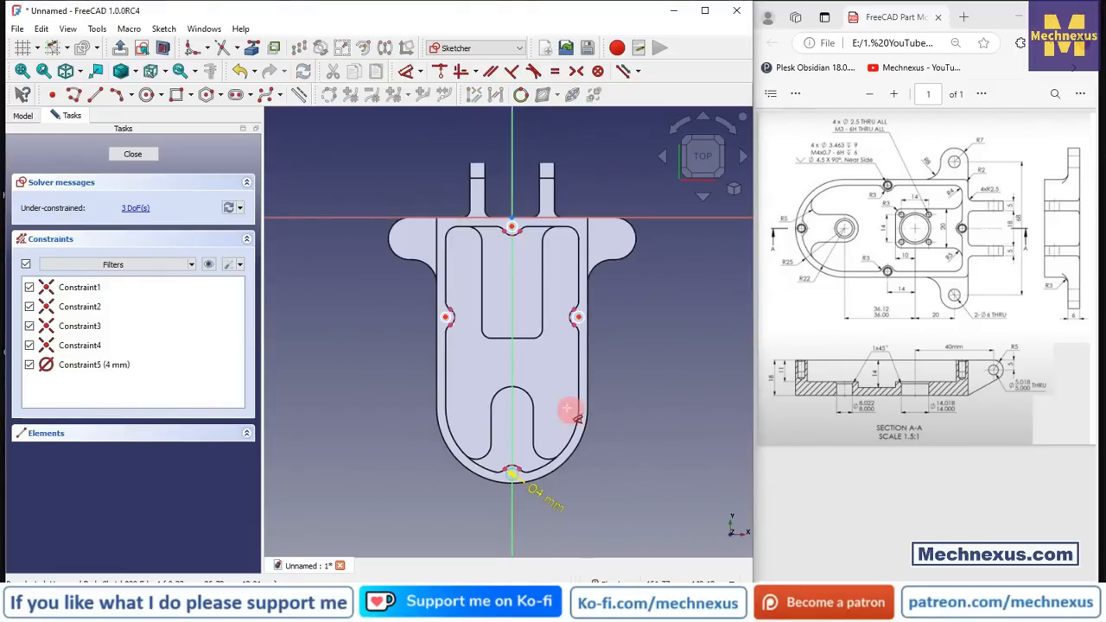
scroll(646, 413, "up", 5)
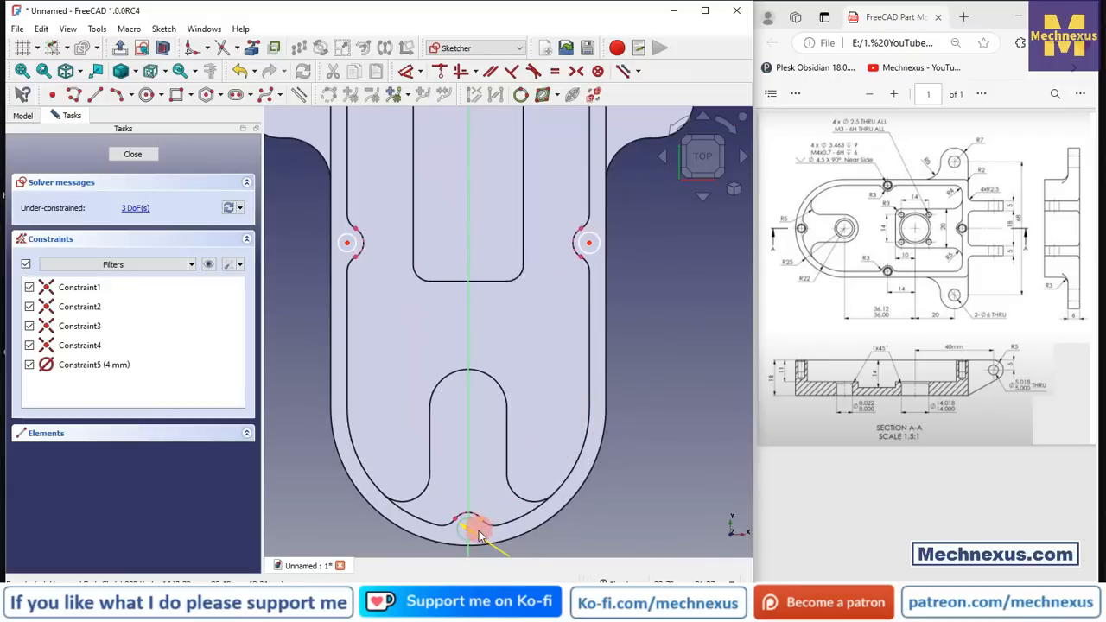
scroll(461, 528, "up", 2)
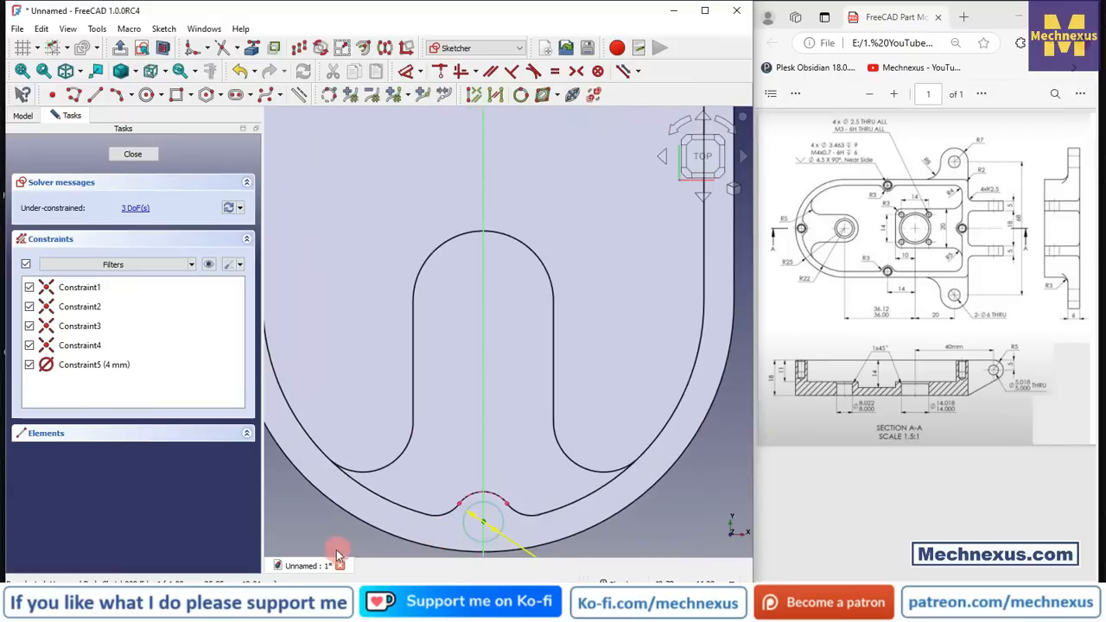
scroll(531, 427, "down", 5)
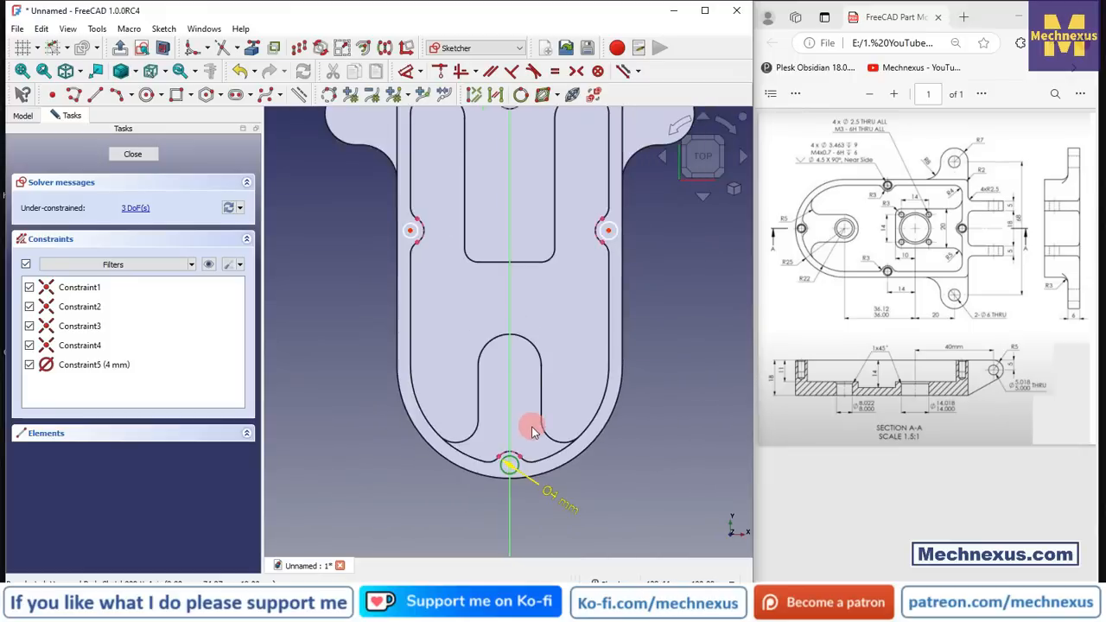
scroll(556, 244, "up", 3)
scroll(557, 242, "up", 1)
scroll(605, 320, "down", 4)
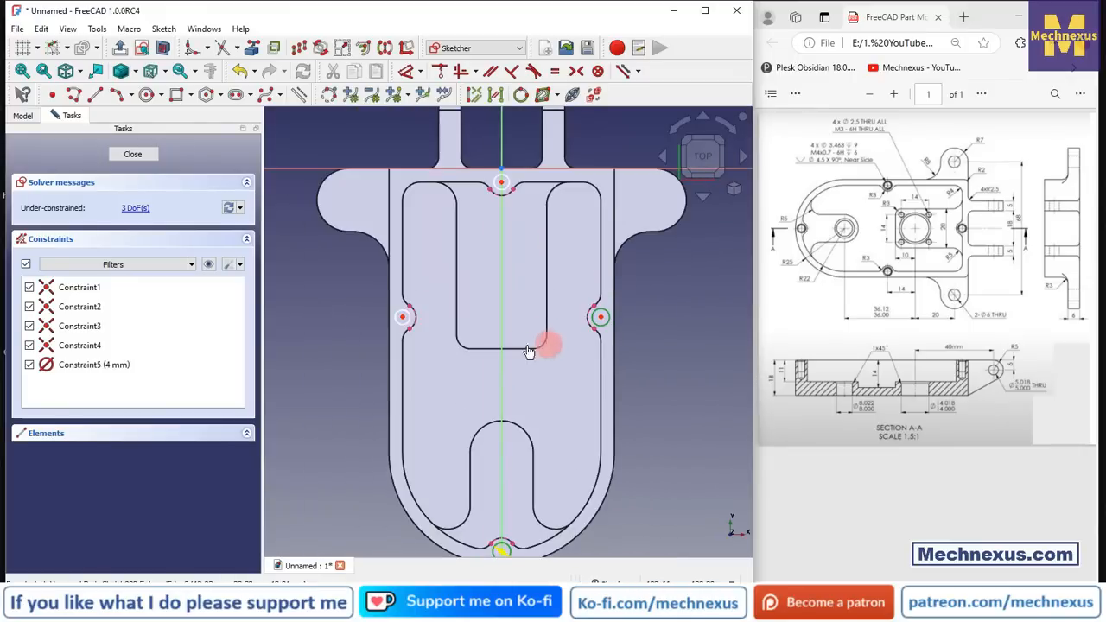
scroll(397, 320, "up", 3)
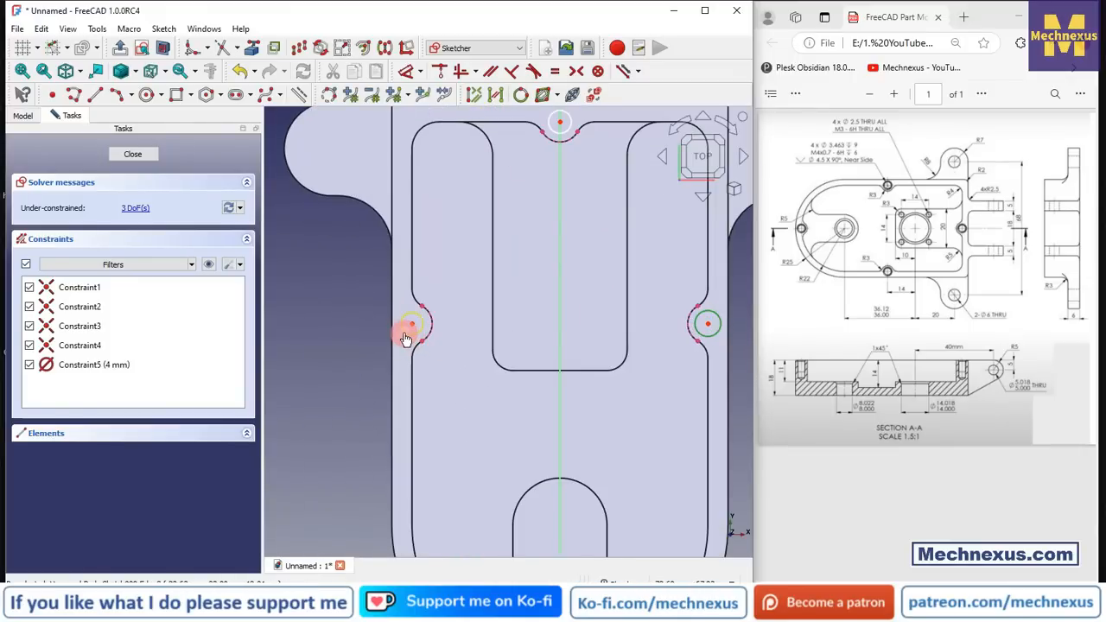
scroll(389, 367, "down", 4)
scroll(496, 203, "up", 5)
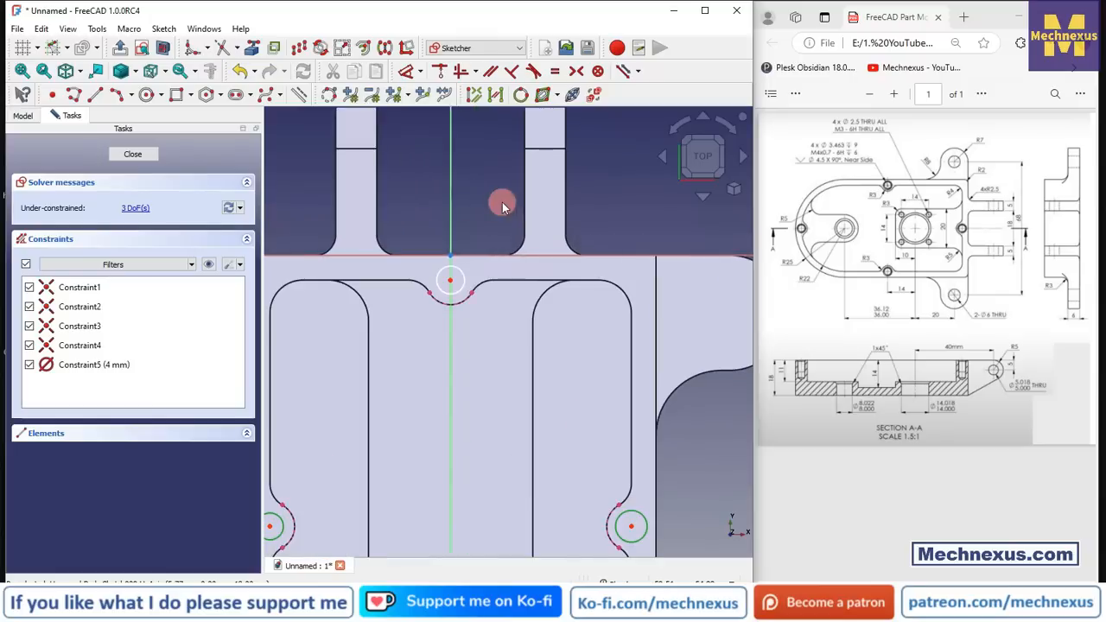
left_click(462, 277)
left_click(555, 71)
scroll(449, 264, "down", 3)
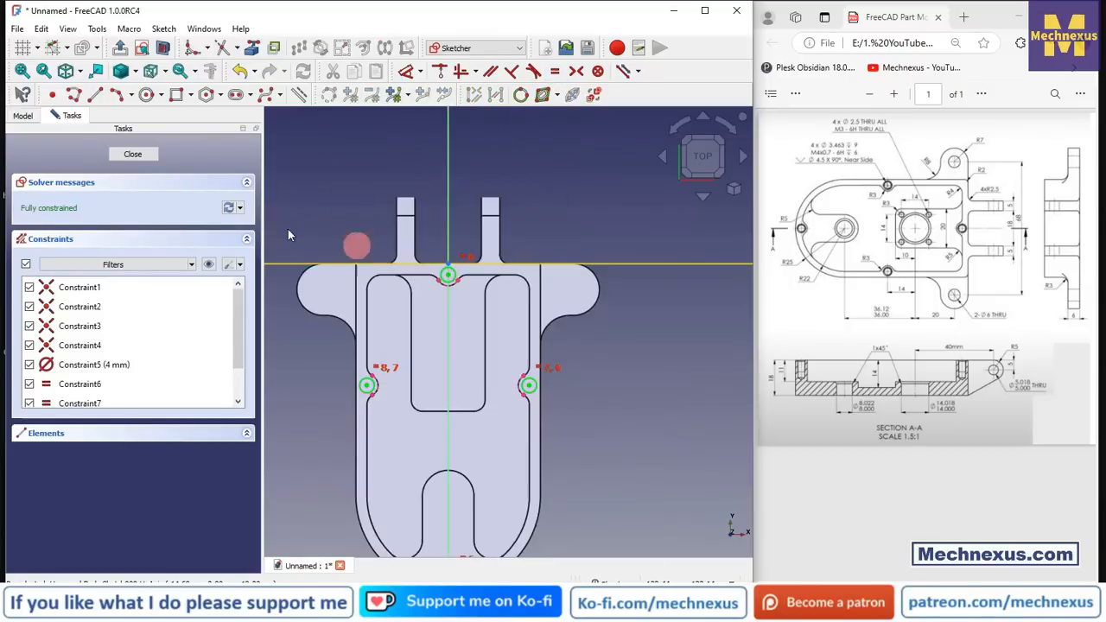
- Close the sketch and start a Hole feature from the sketch with the four screw boss circles
left_click(141, 155)
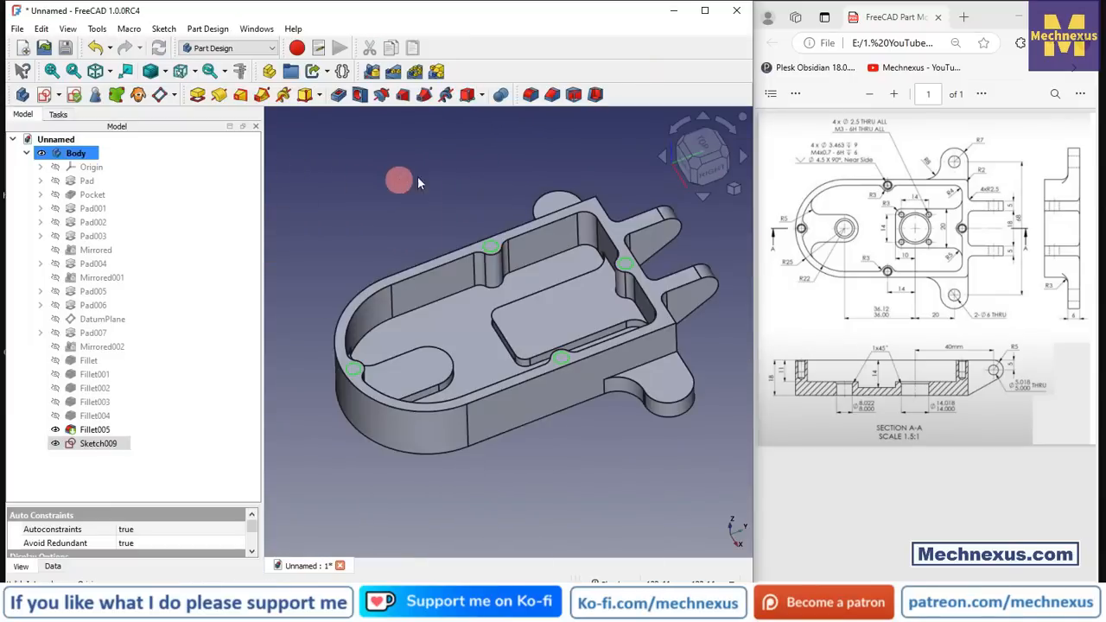
left_click(417, 181)
left_click(116, 442)
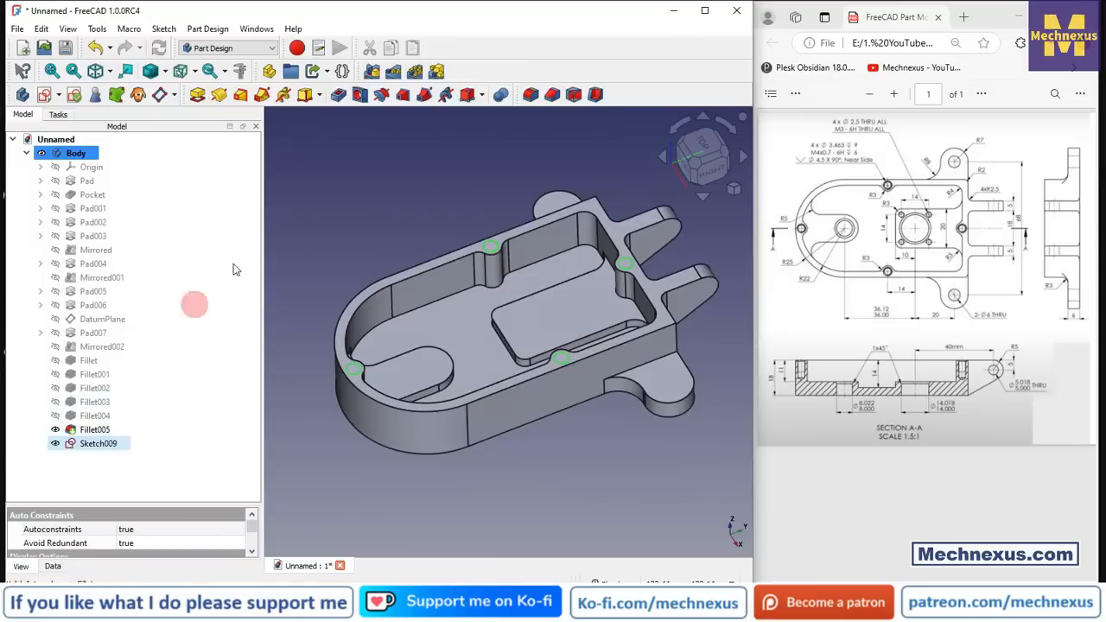
left_click(360, 94)
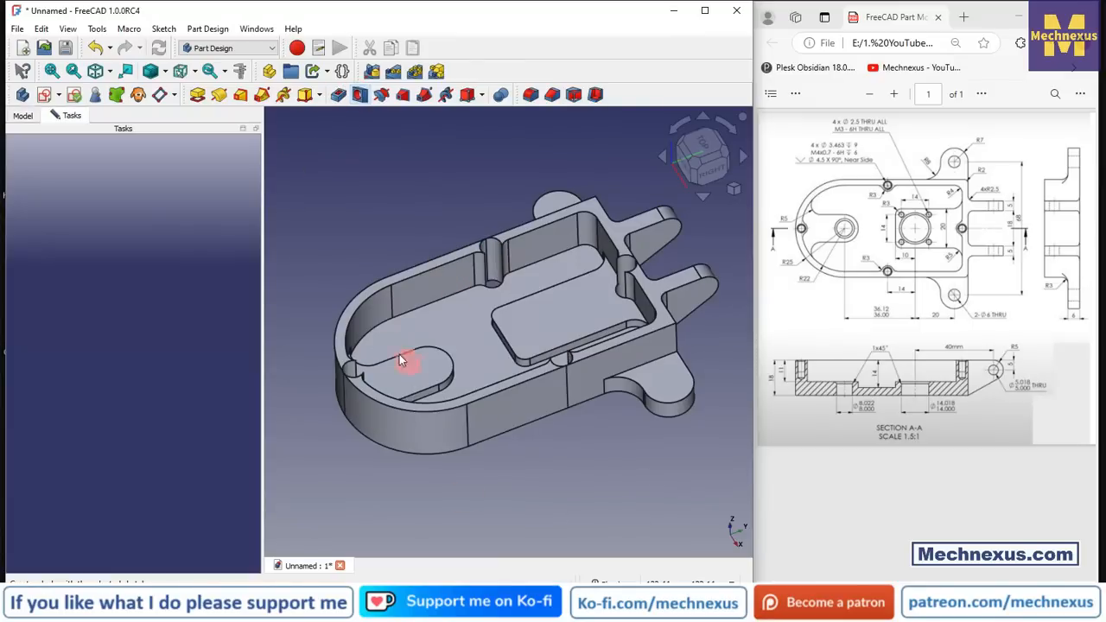
- Set the hole profile to ISO metric regular profile and the hole size to M4
left_click(104, 207)
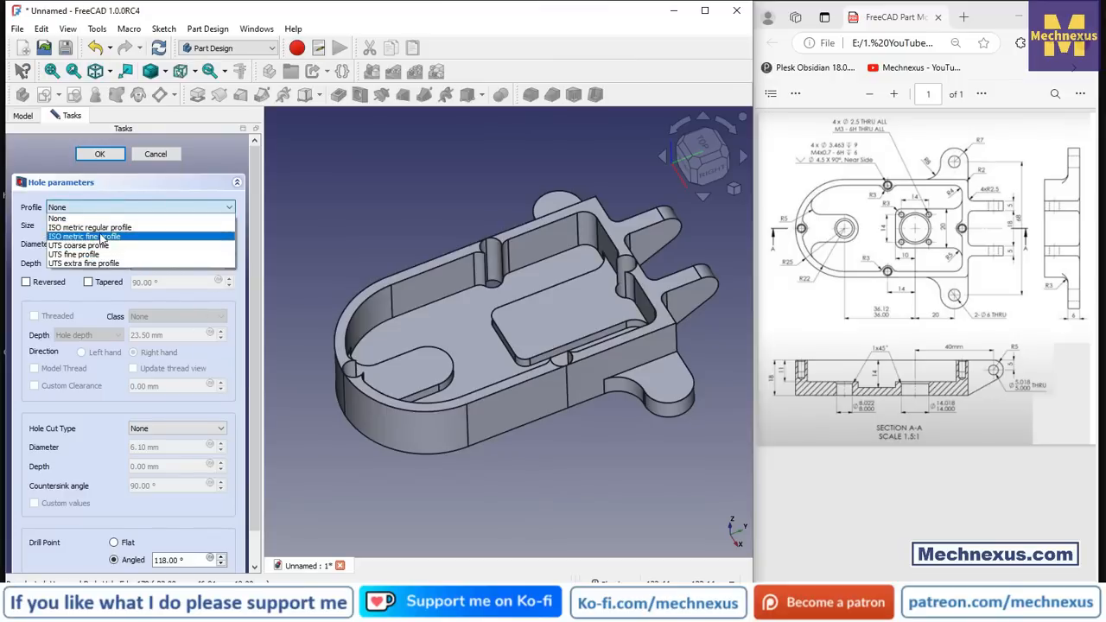
left_click(99, 219)
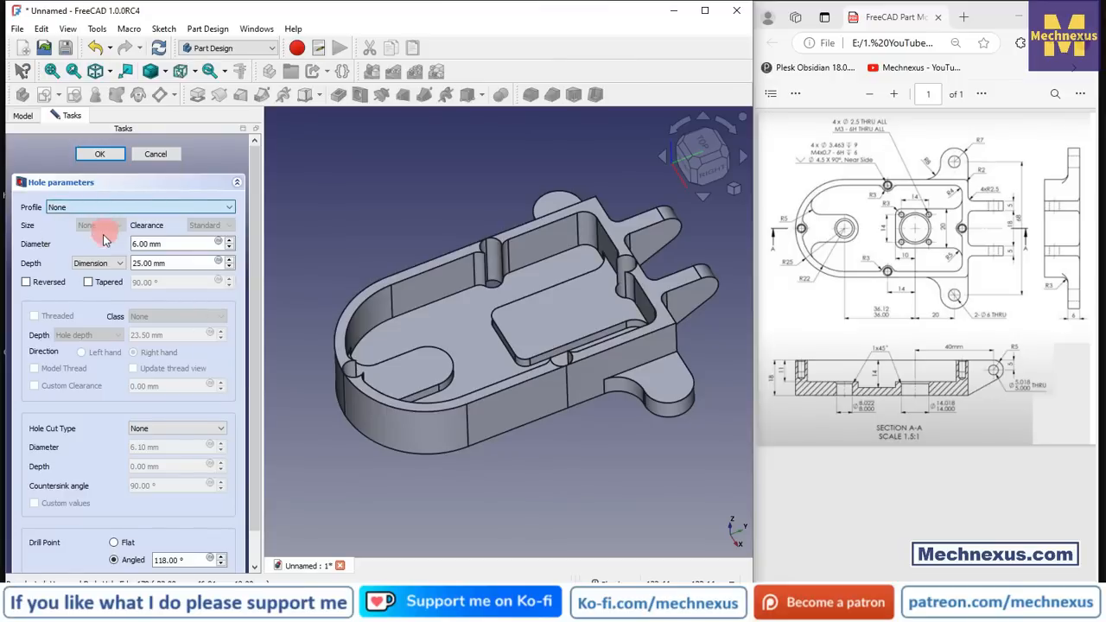
key("Down")
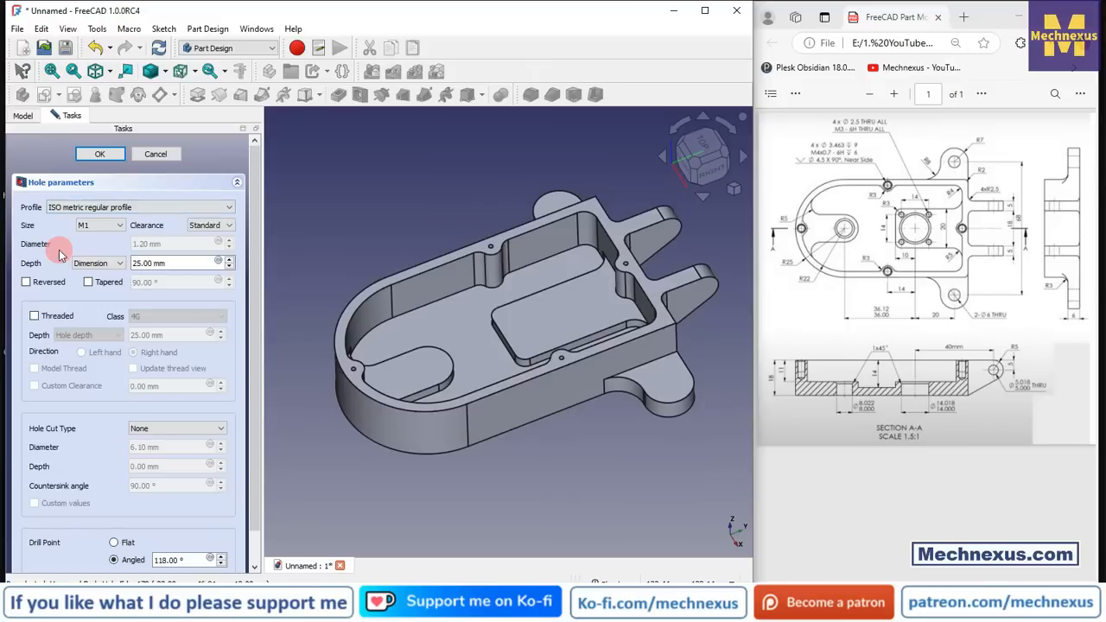
left_click(100, 224)
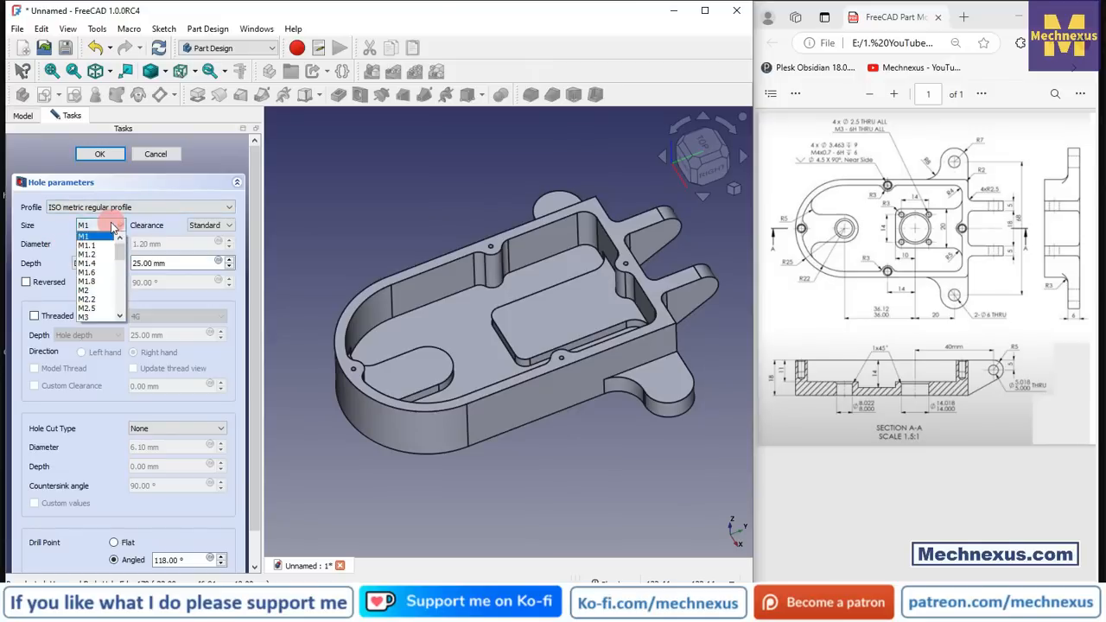
left_click(95, 309)
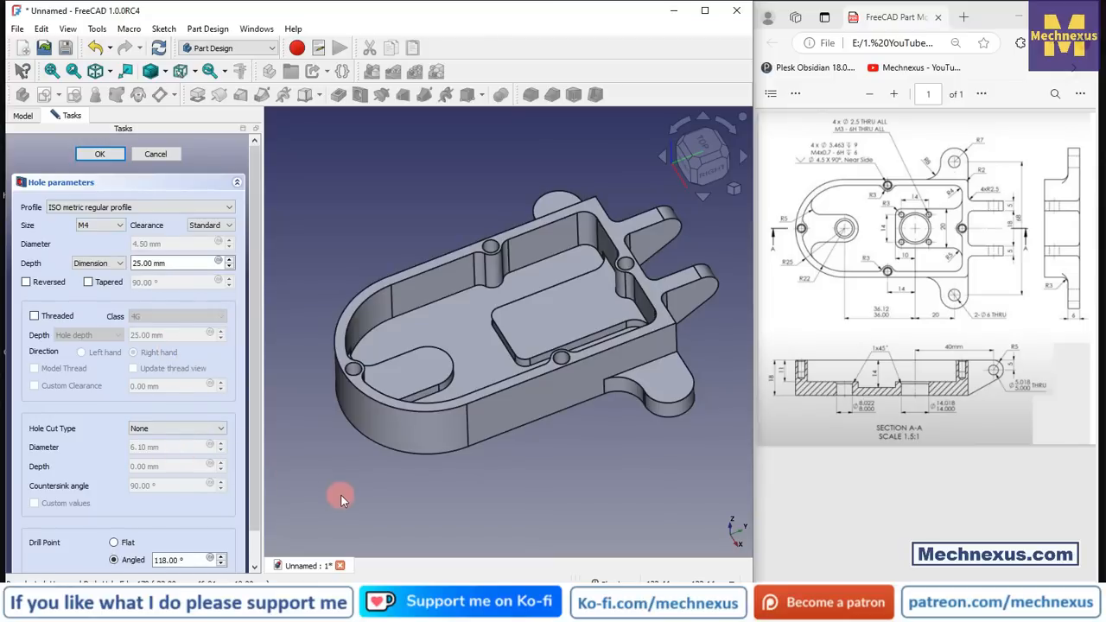
- Set the M4 hole depth to a dimension of 6 mm and accept the Hole feature
left_click(116, 266)
left_click(116, 266)
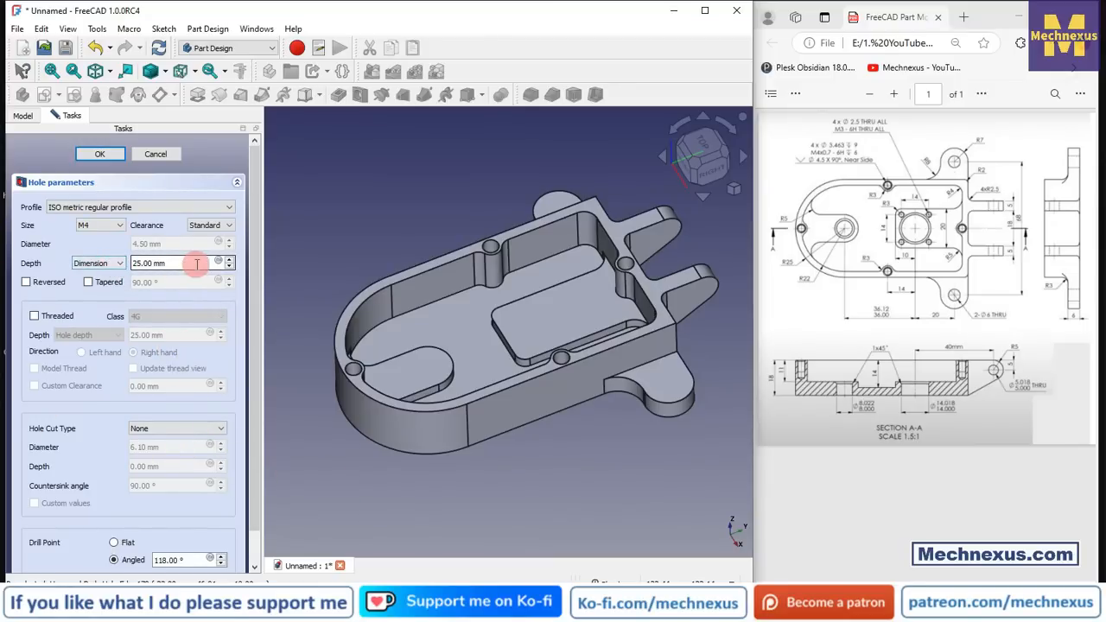
left_click_drag(196, 264, 44, 257)
type("6")
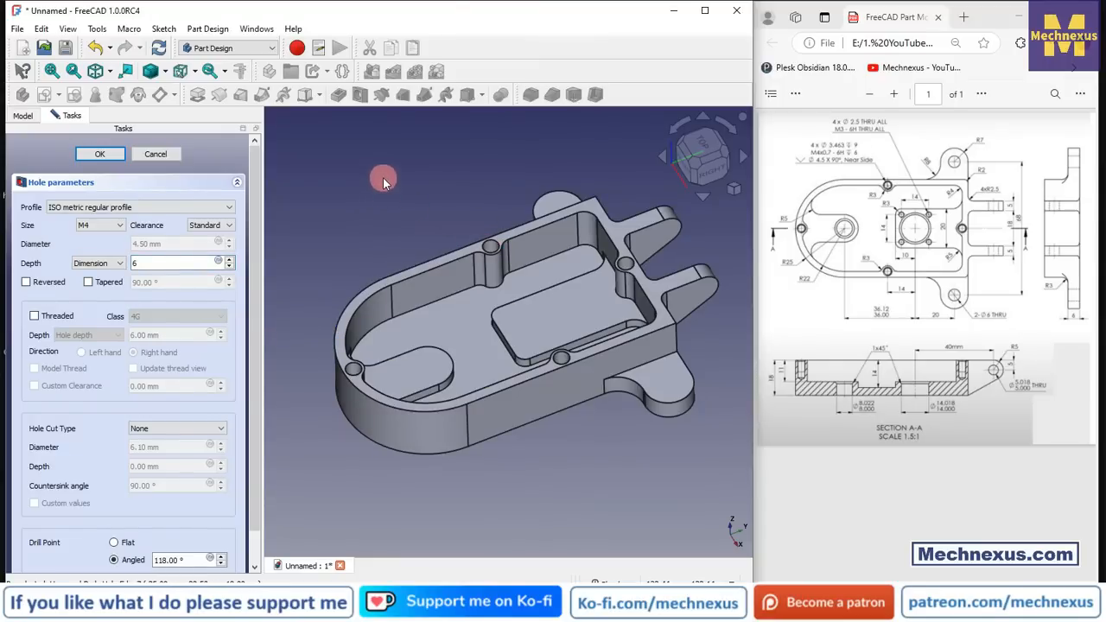
left_click(95, 158)
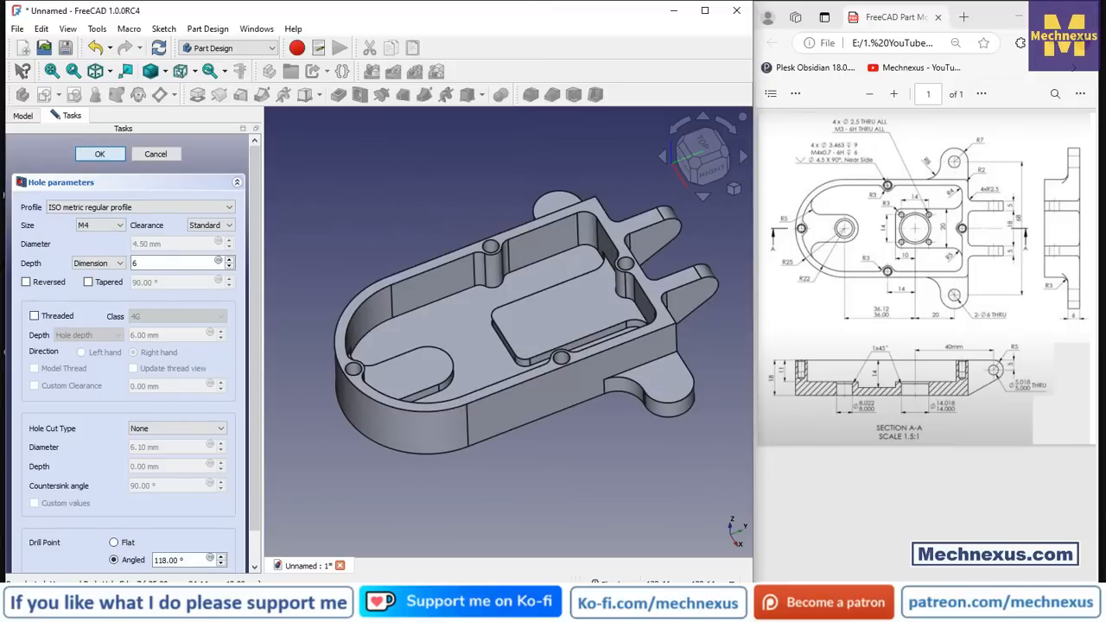
key("Return")
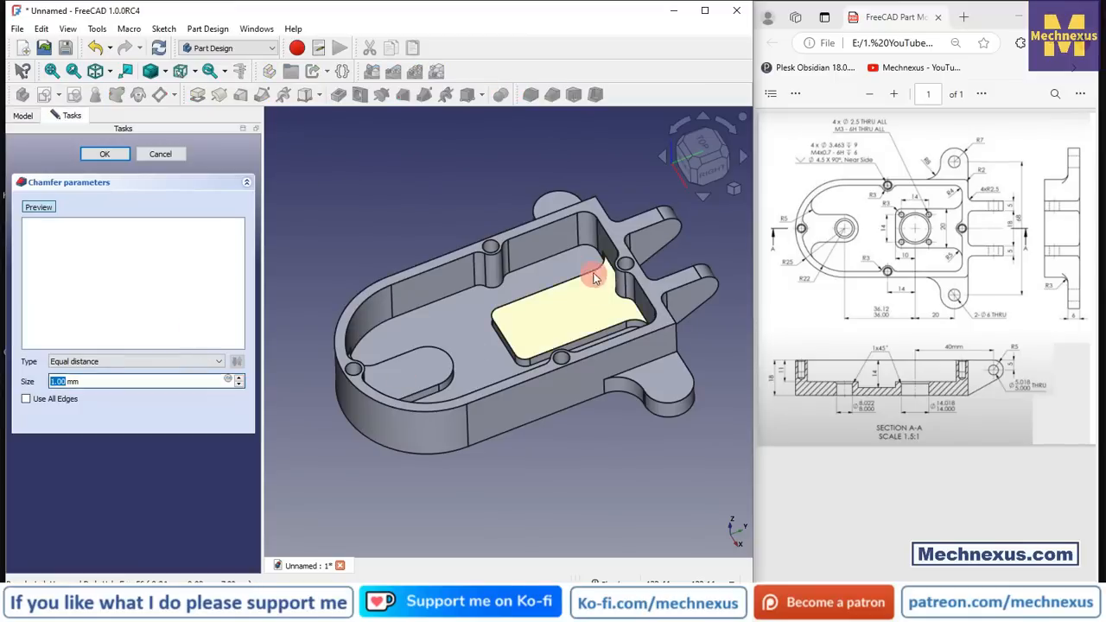
- Chamfer the upper edges of the four screw boss holes with an equal distance of 0.2 mm
scroll(584, 268, "up", 2)
left_click(473, 243)
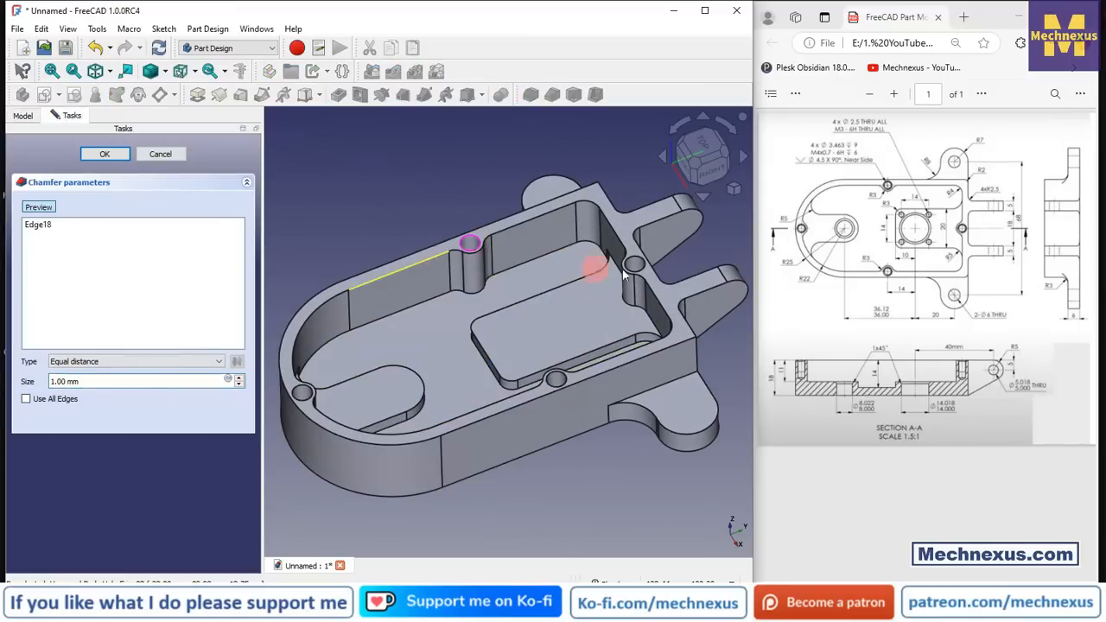
left_click(553, 387)
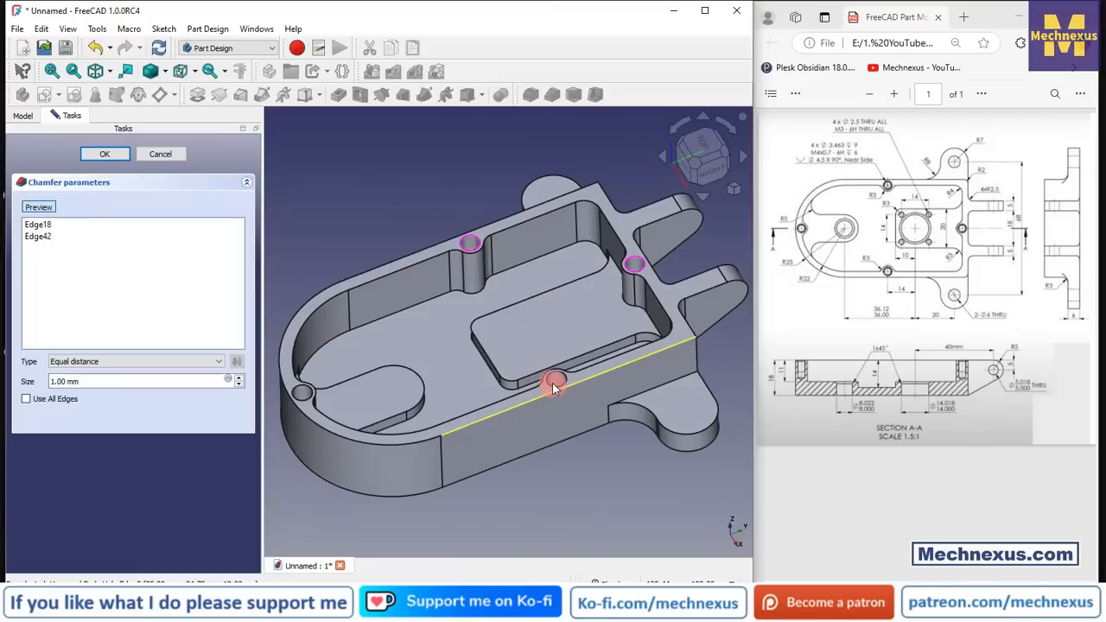
scroll(478, 401, "up", 3)
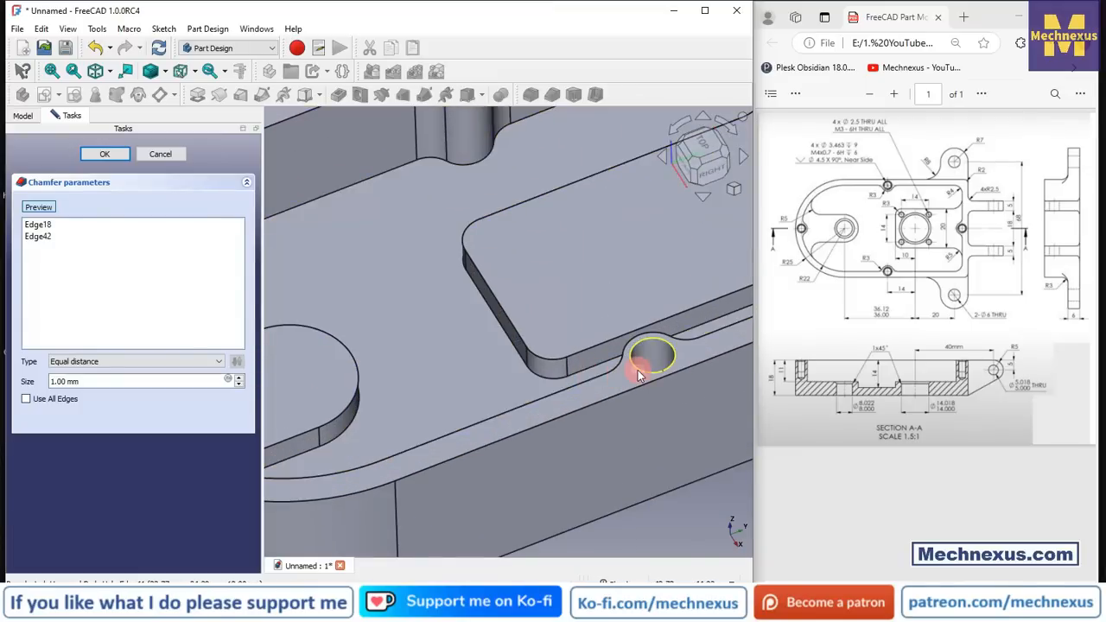
left_click(640, 370)
scroll(605, 373, "down", 2)
scroll(351, 401, "down", 2)
scroll(366, 384, "up", 3)
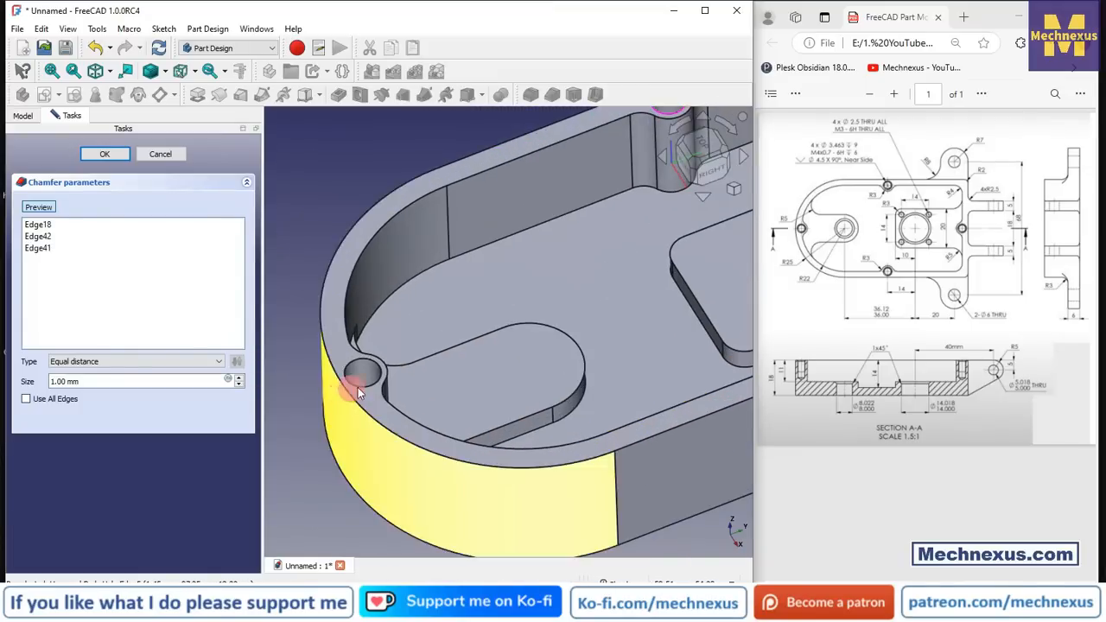
left_click(366, 380)
double_click(104, 381)
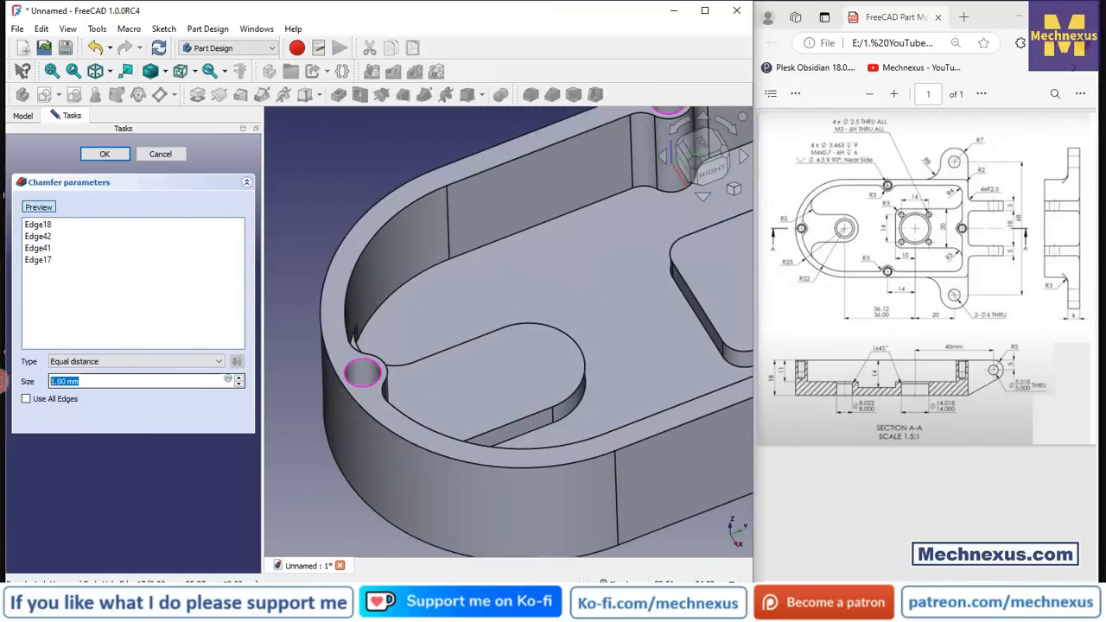
type("0.2")
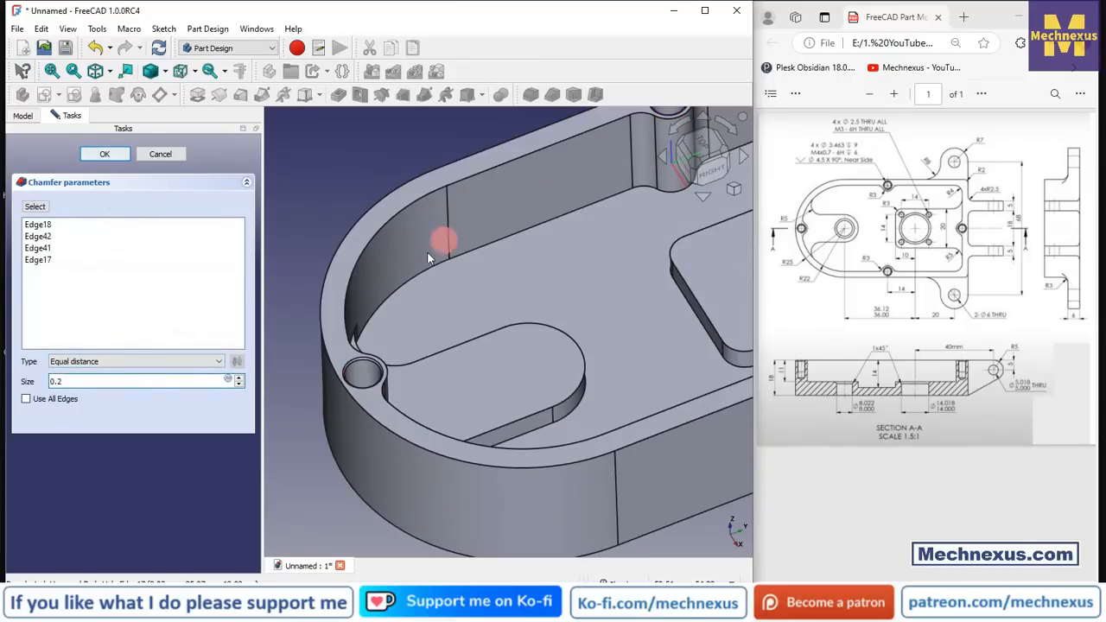
scroll(387, 300, "down", 5)
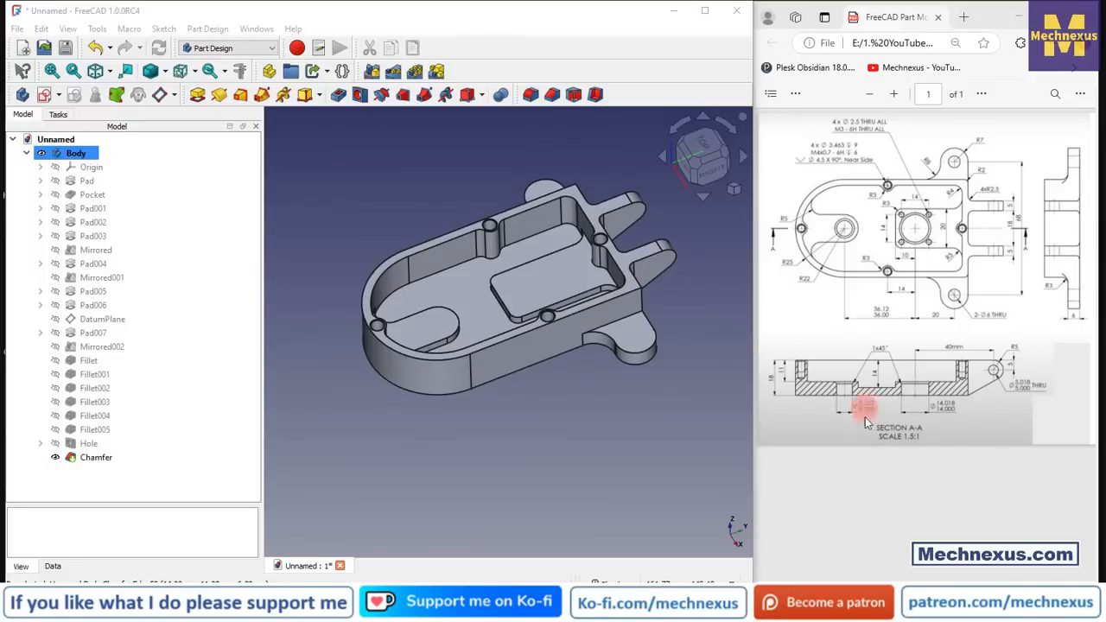
- Start a sketch on the upper face of the round-ended inner boss and project its rounded edge as external geometry
scroll(375, 326, "up", 3)
left_click(365, 332)
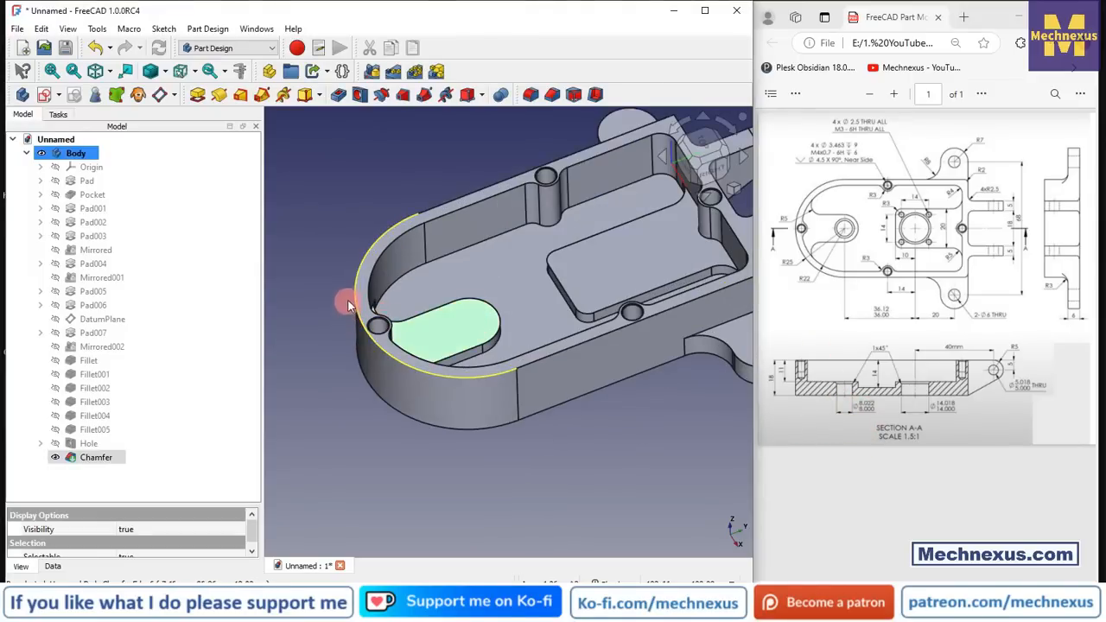
left_click(46, 97)
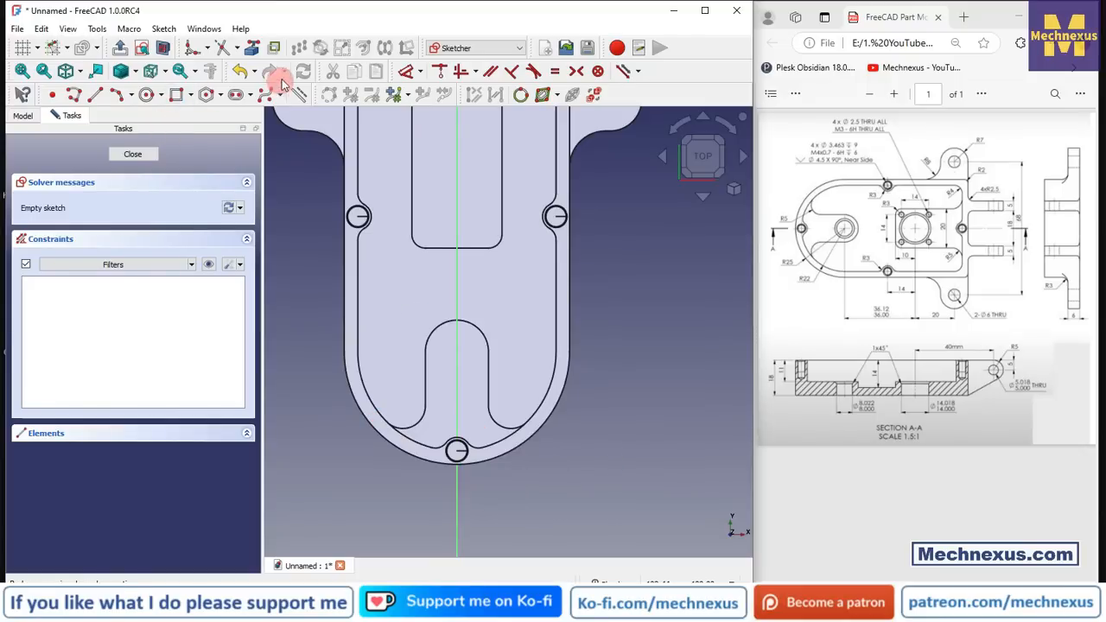
left_click(252, 48)
left_click(481, 333)
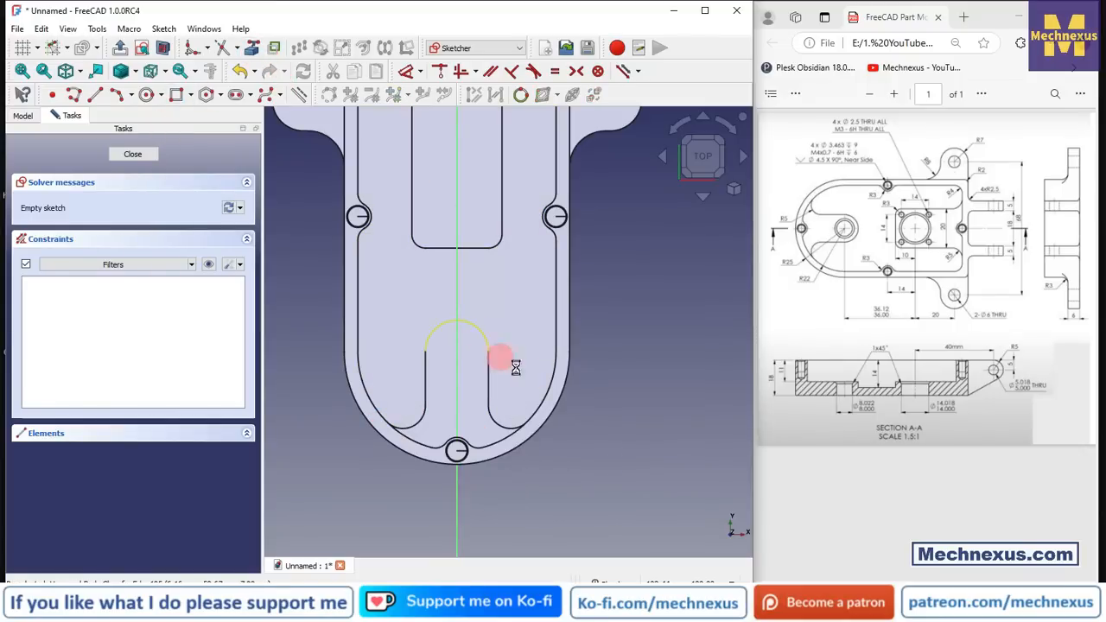
- Draw a circle about 11.3 mm in diameter centred on the projected arc's centre point
left_click(147, 95)
left_click(457, 351)
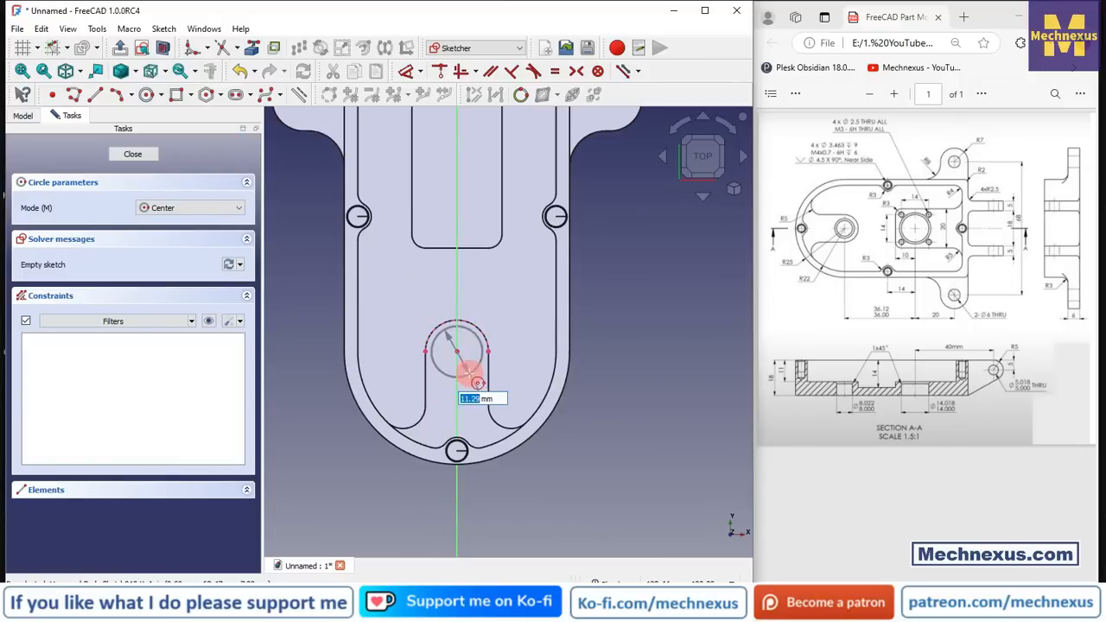
left_click(470, 373)
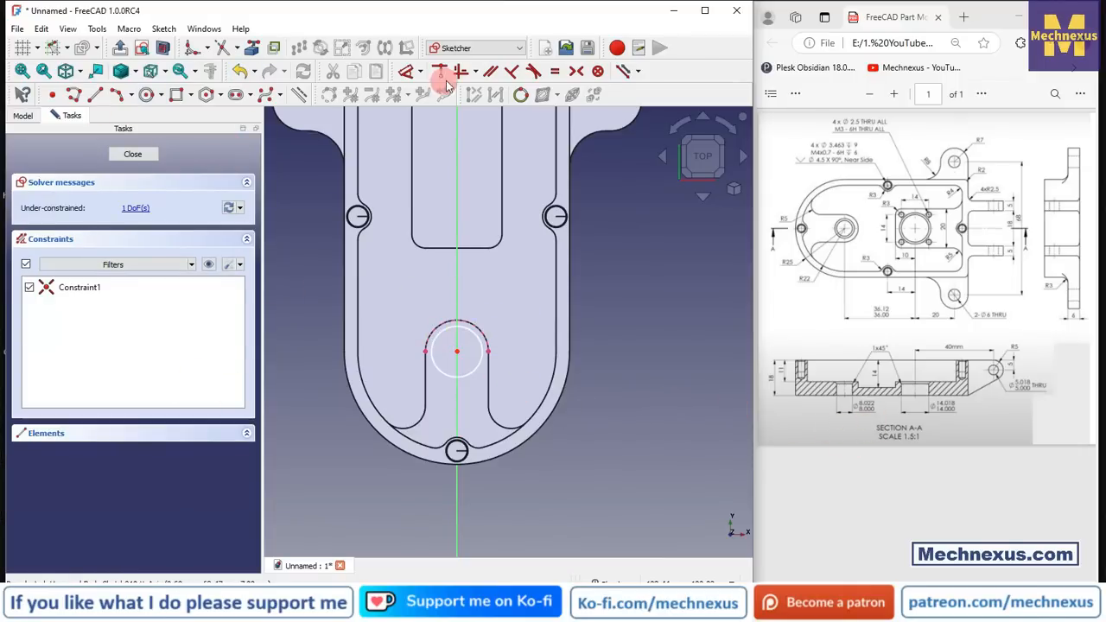
- Dimension the circle on the round-ended boss with a diameter of 8 mm
left_click(410, 72)
left_click(484, 347)
left_click(524, 284)
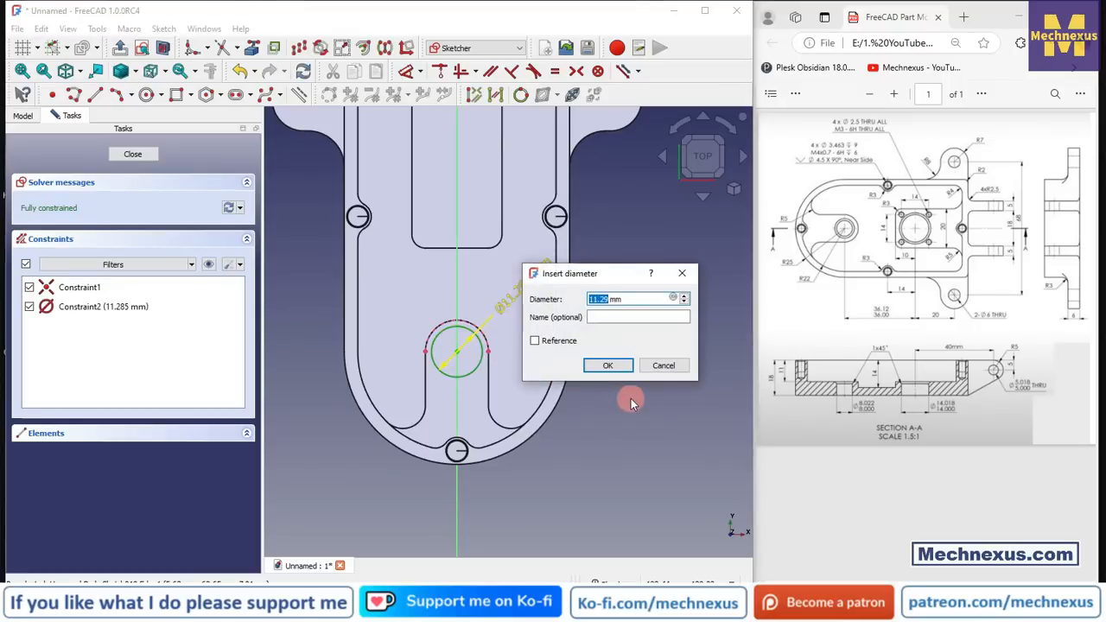
type("8")
key("Return")
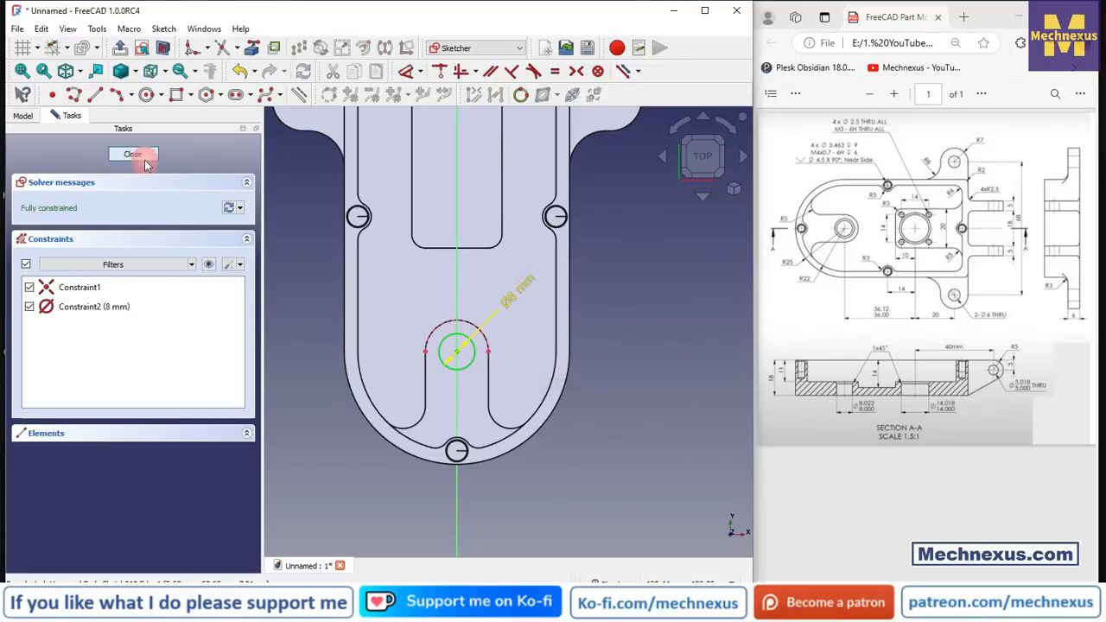
- Close the sketch and cut the 8 mm circle as a Pocket with type Through all
left_click(134, 155)
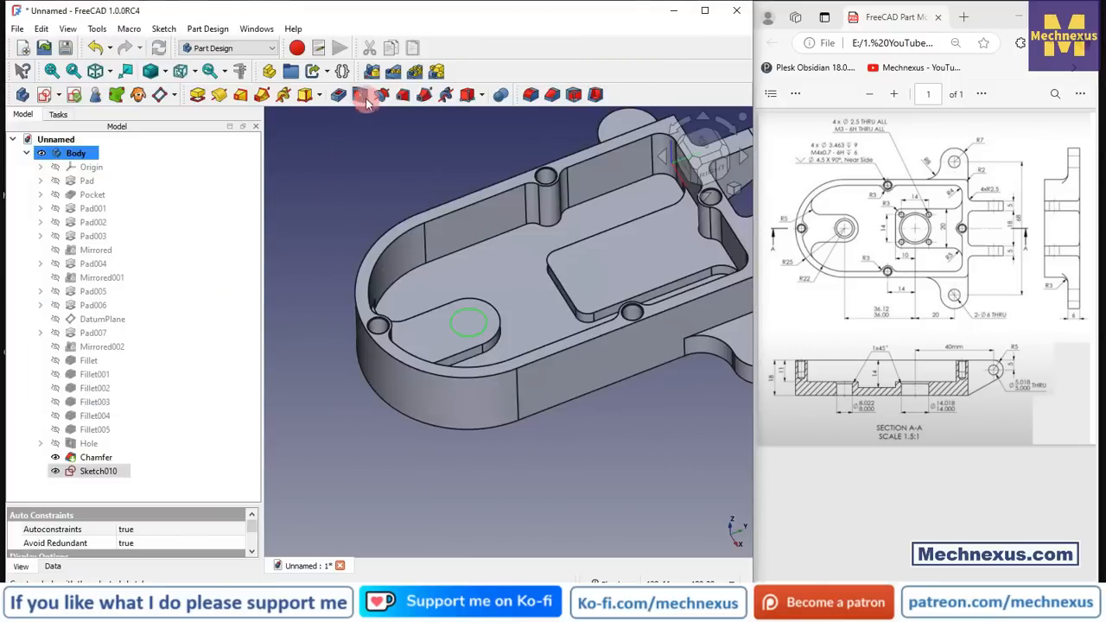
left_click(340, 96)
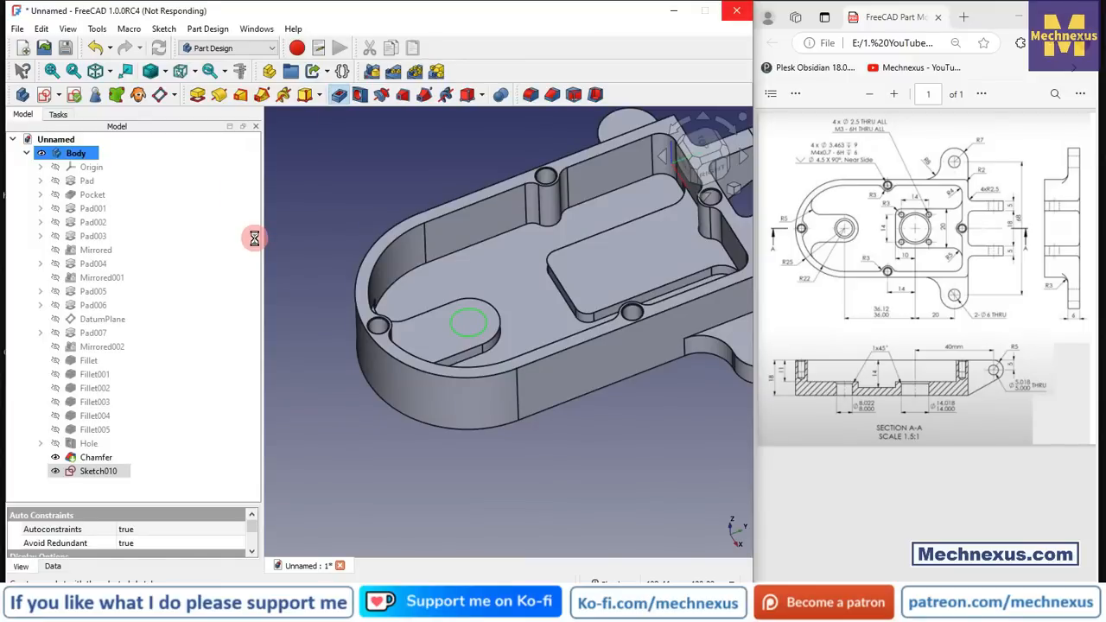
left_click(166, 216)
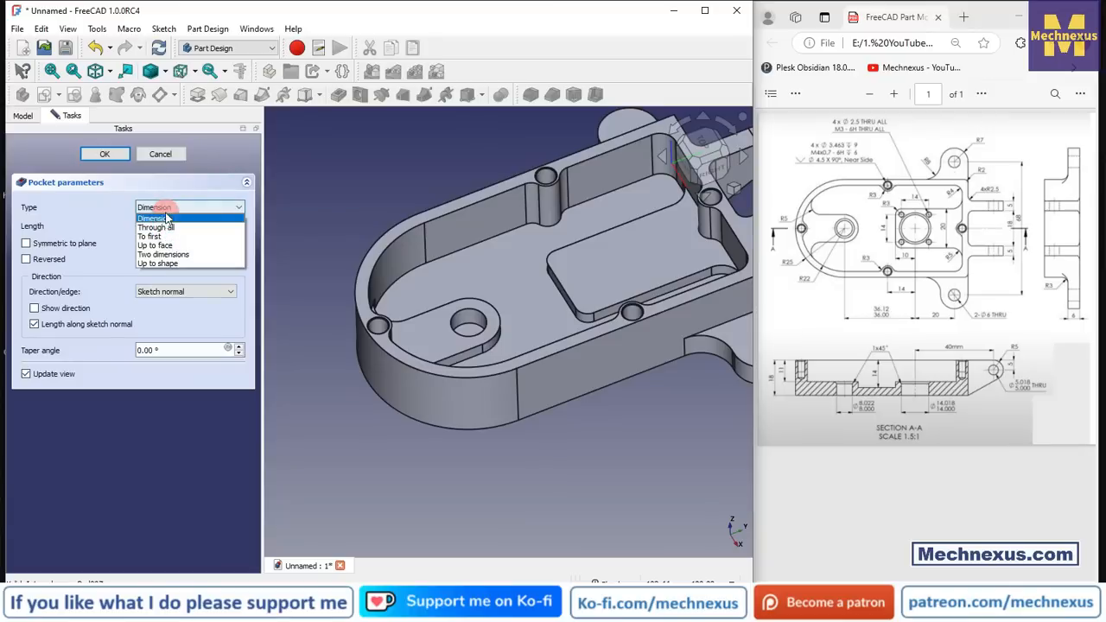
left_click(160, 216)
left_click(120, 156)
key("Down")
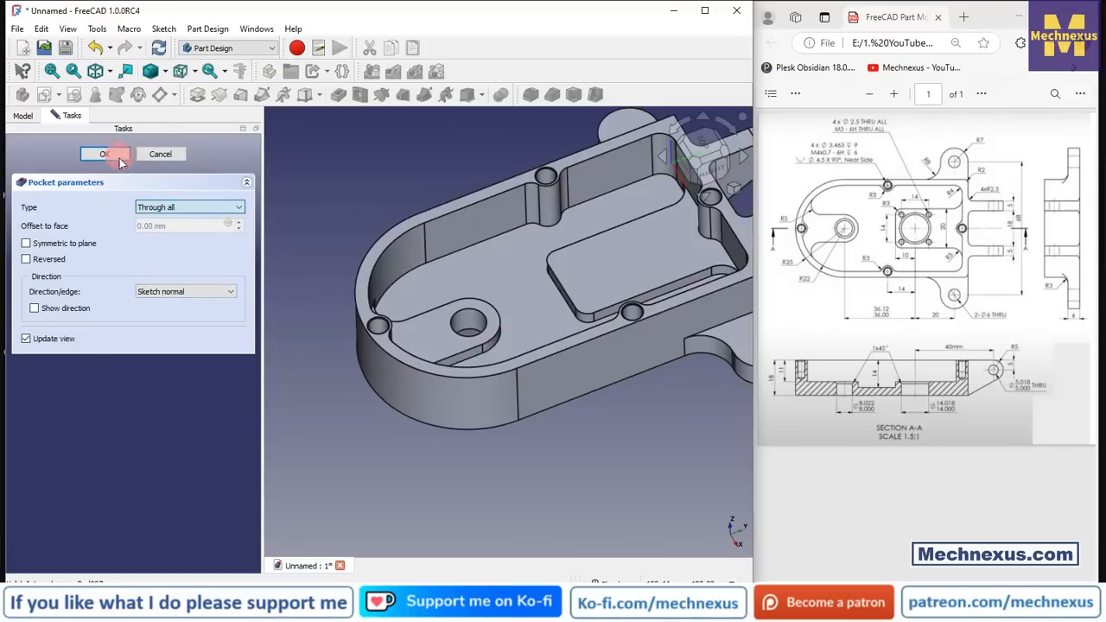
key("Return")
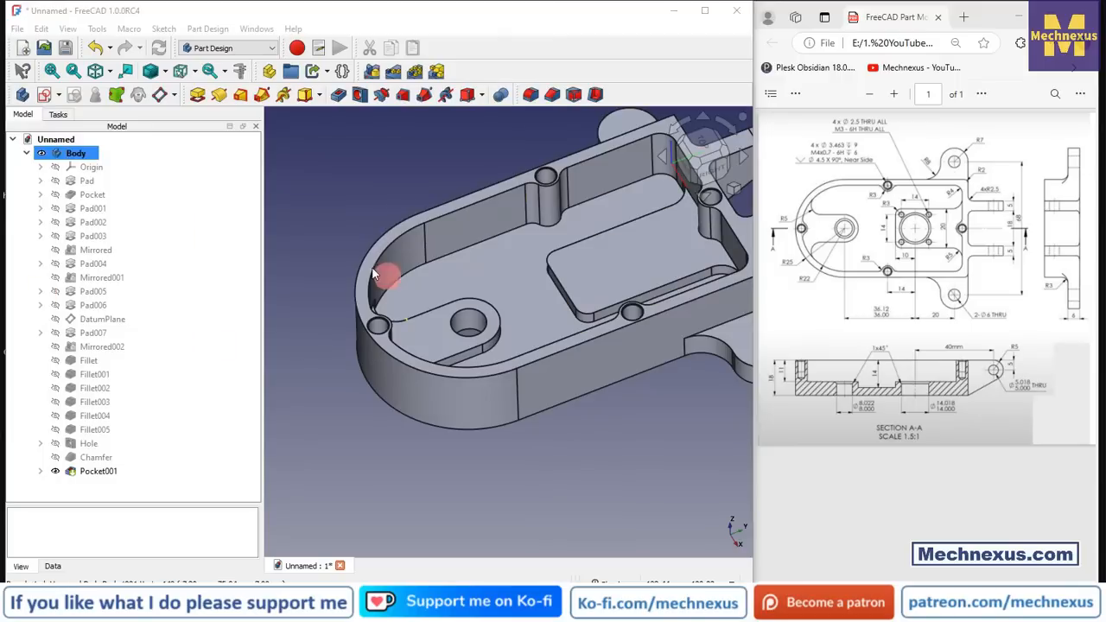
- Chamfer the upper edge of the 8 mm through hole with an equal distance of 0.5 mm
scroll(464, 338, "up", 3)
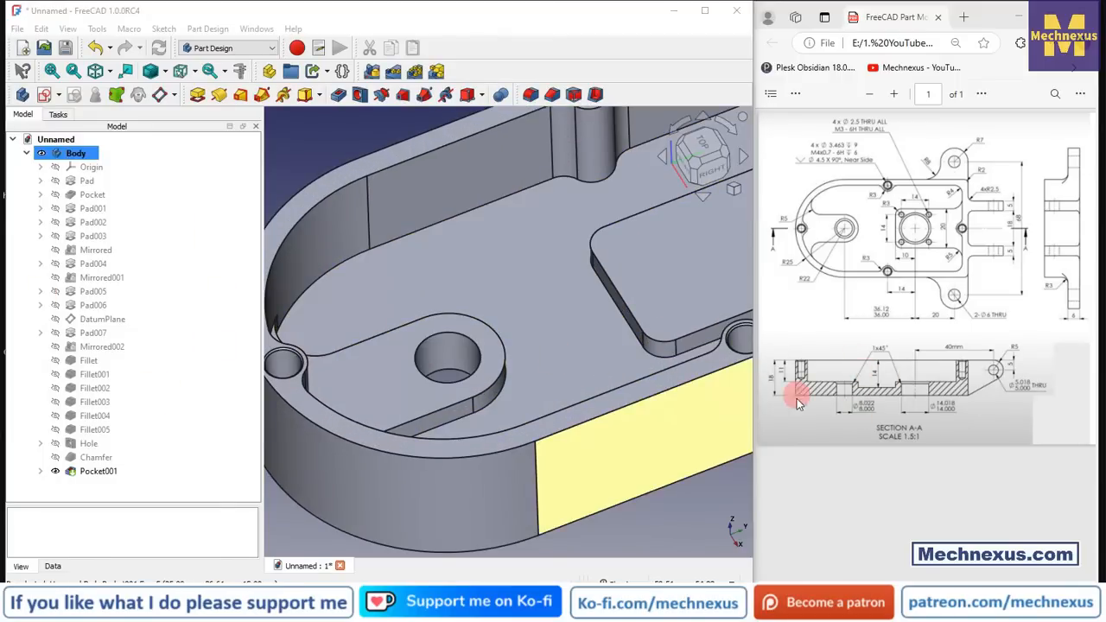
left_click(475, 343)
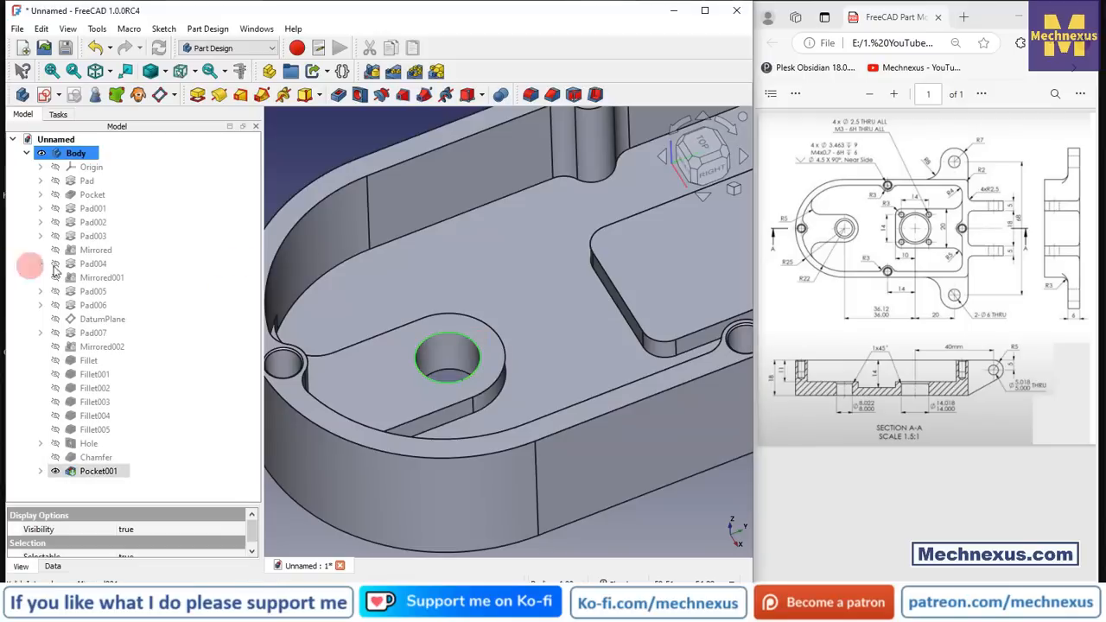
left_click(552, 94)
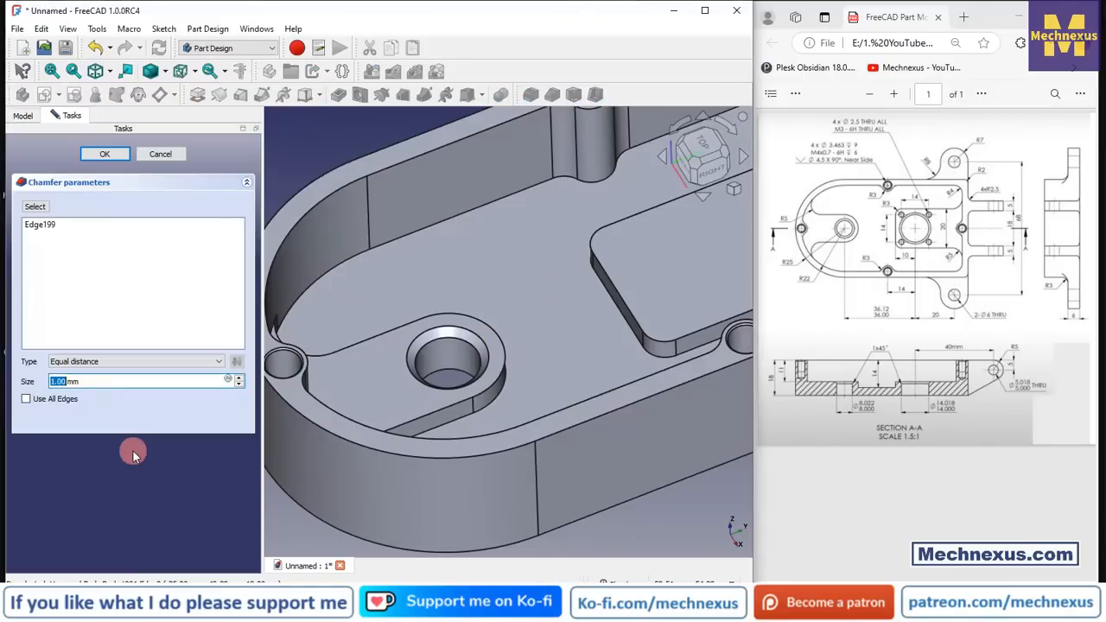
type("0.5")
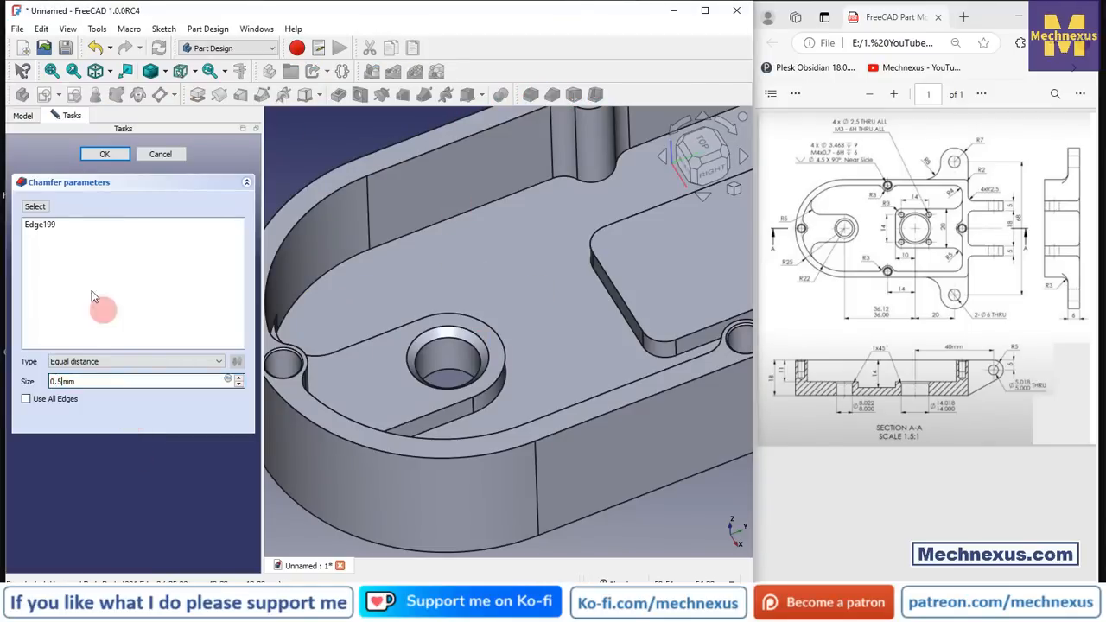
left_click(97, 153)
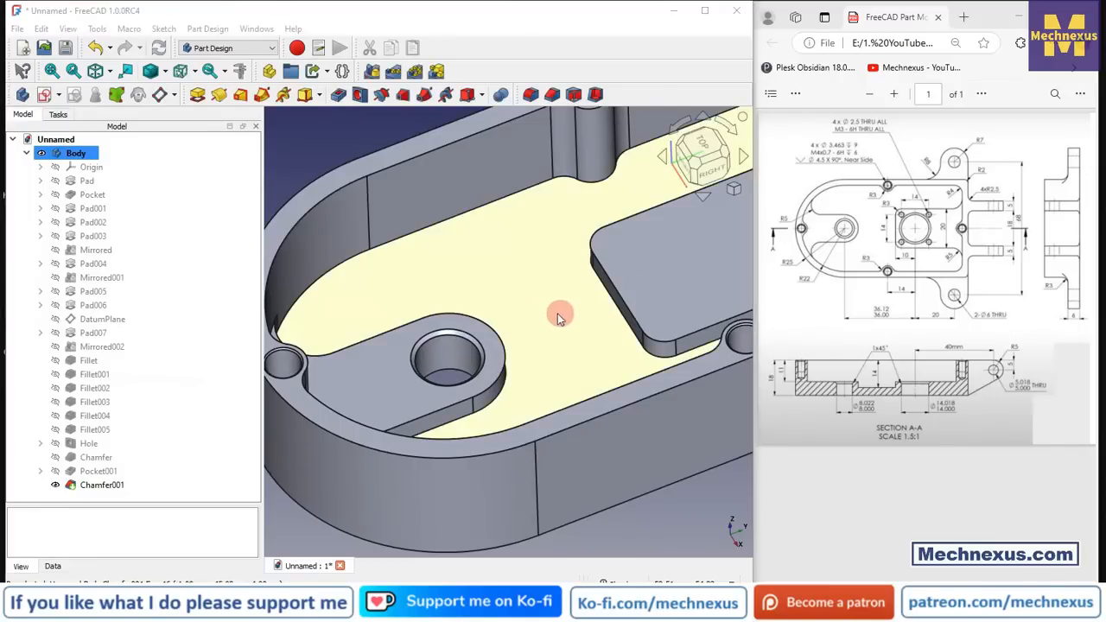
- Start a sketch on the raised rectangular pad's upper face and draw a circle about 14.9 mm in diameter centred on the vertical axis
scroll(544, 314, "down", 3)
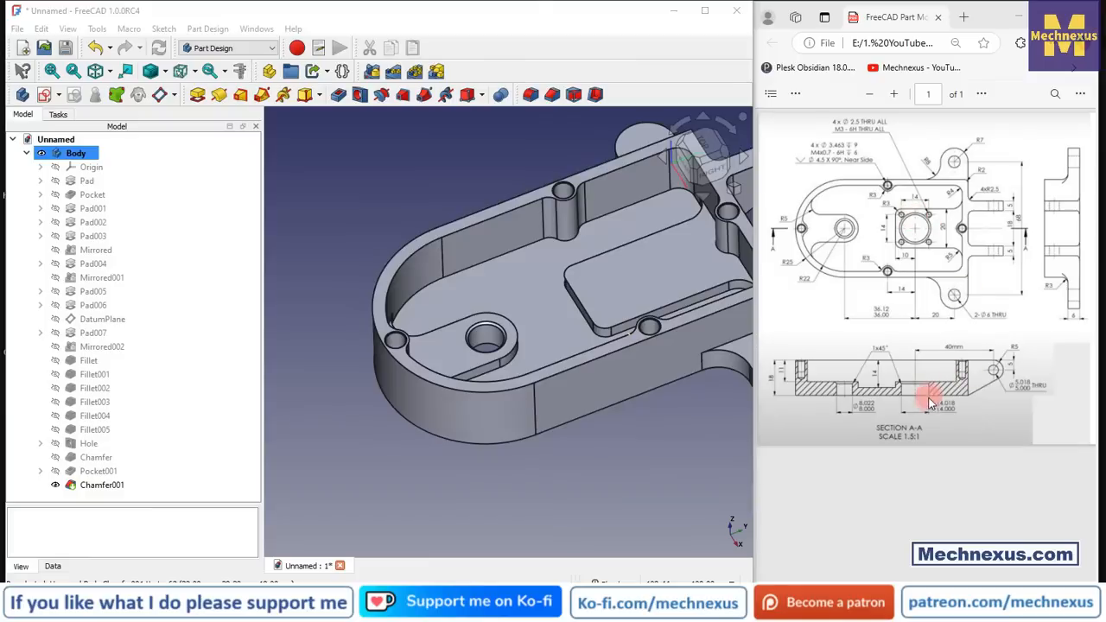
scroll(458, 337, "down", 2)
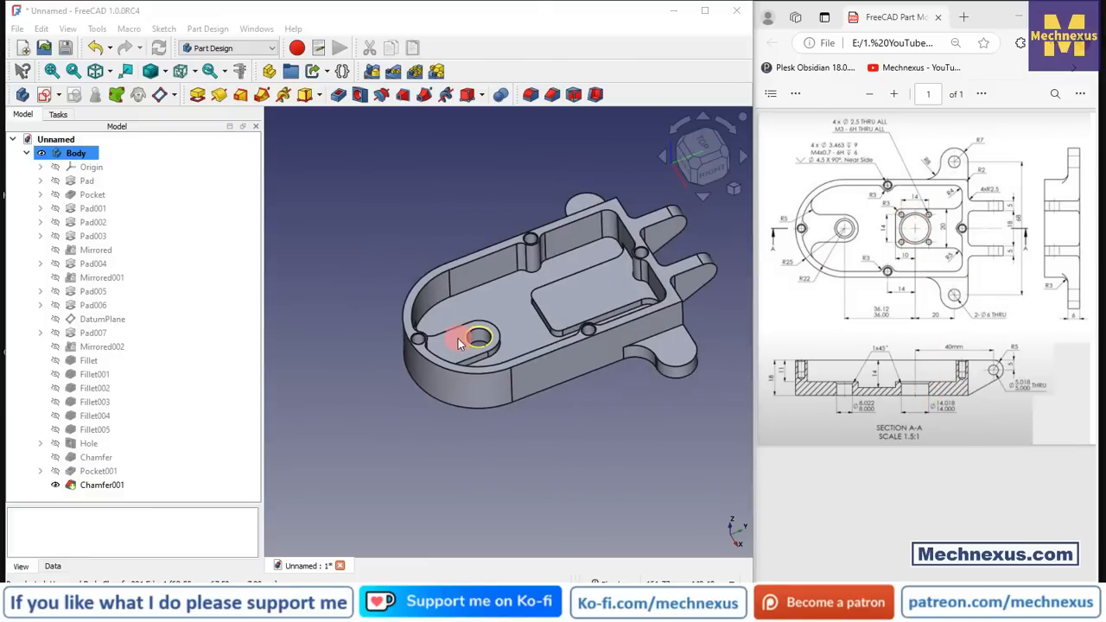
scroll(596, 297, "up", 1)
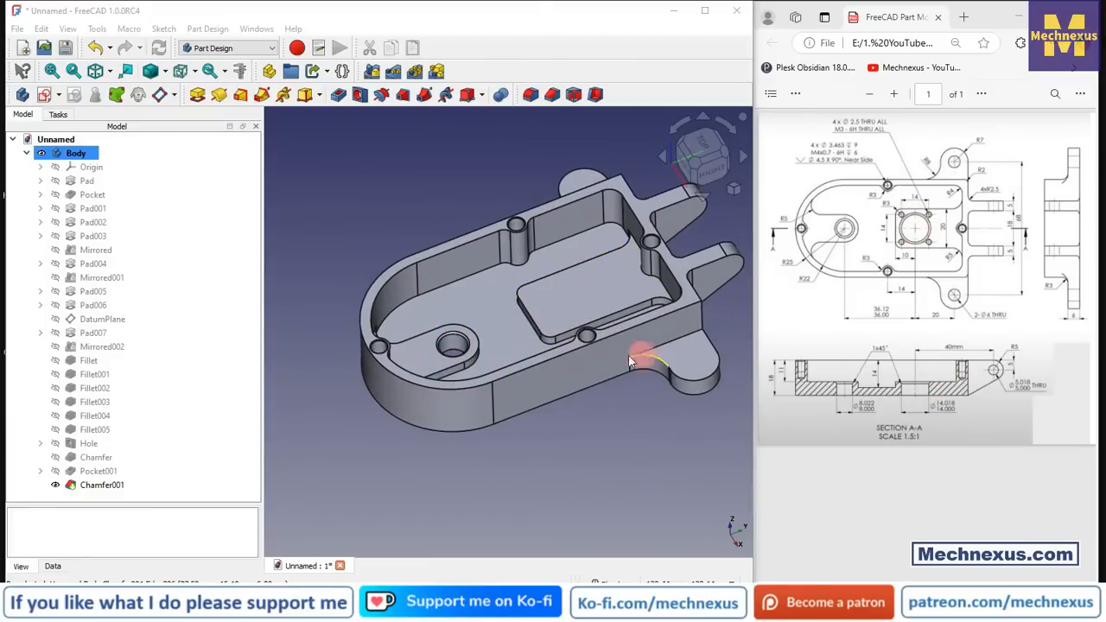
left_click(573, 292)
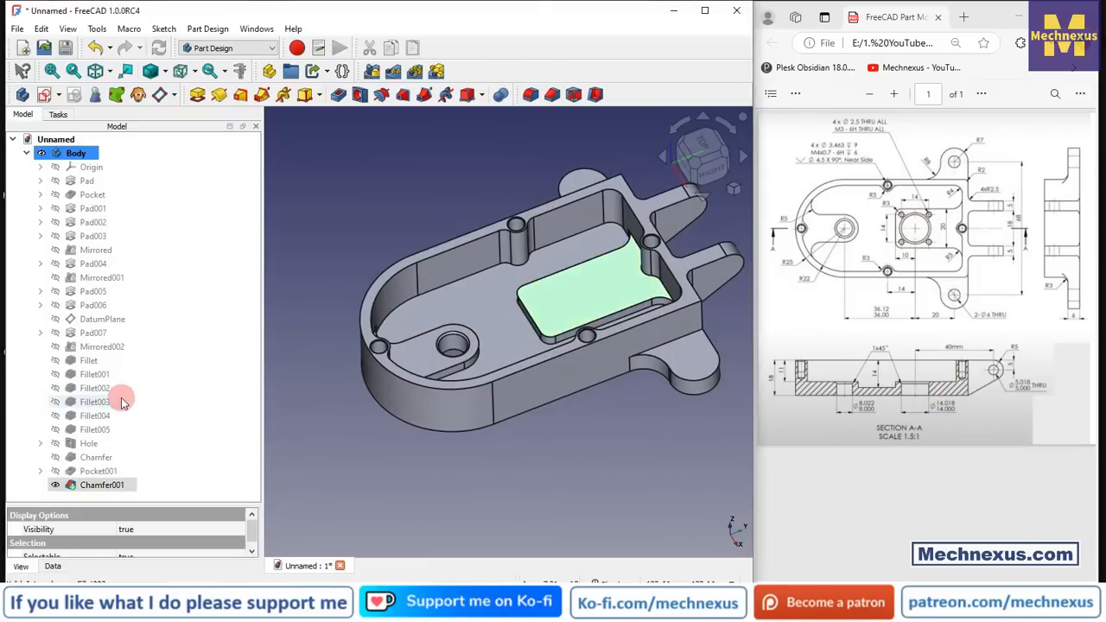
left_click(46, 97)
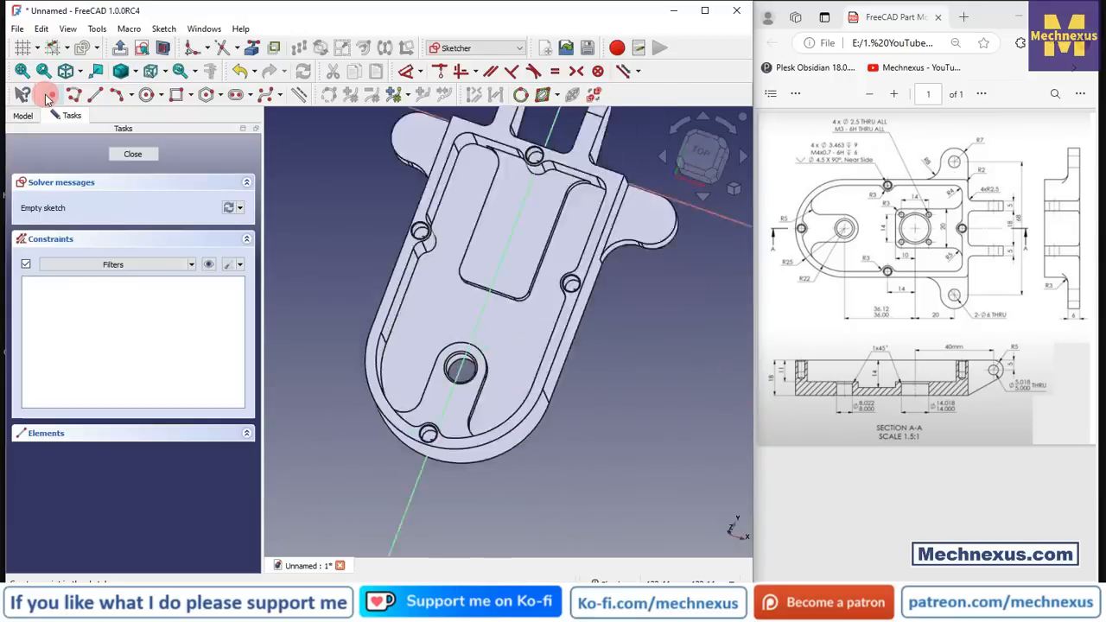
left_click(146, 94)
left_click(469, 250)
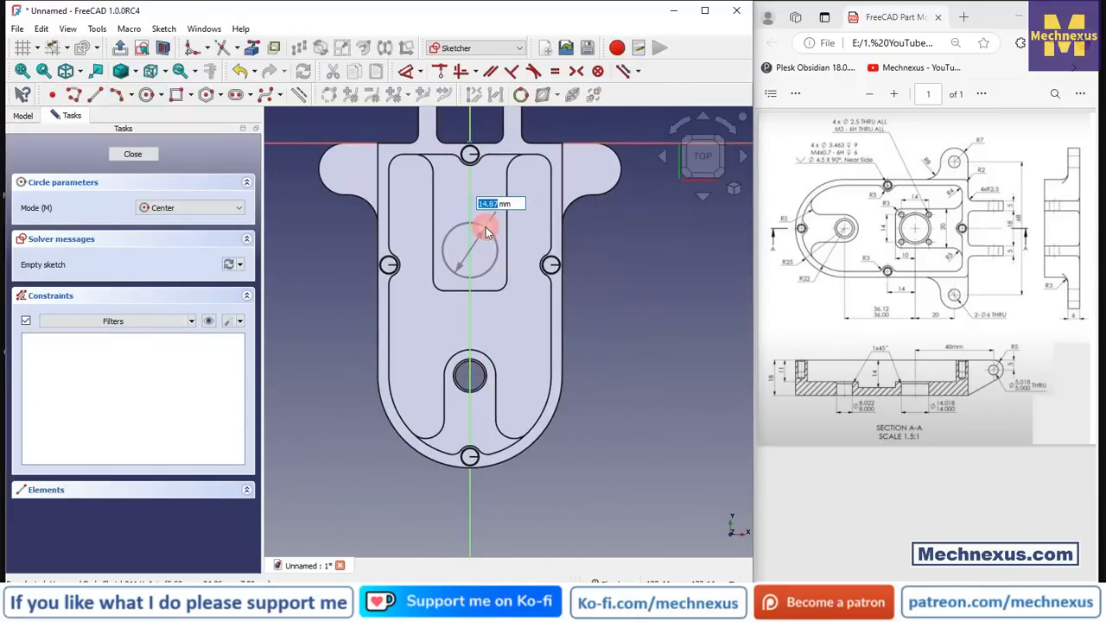
left_click(489, 228)
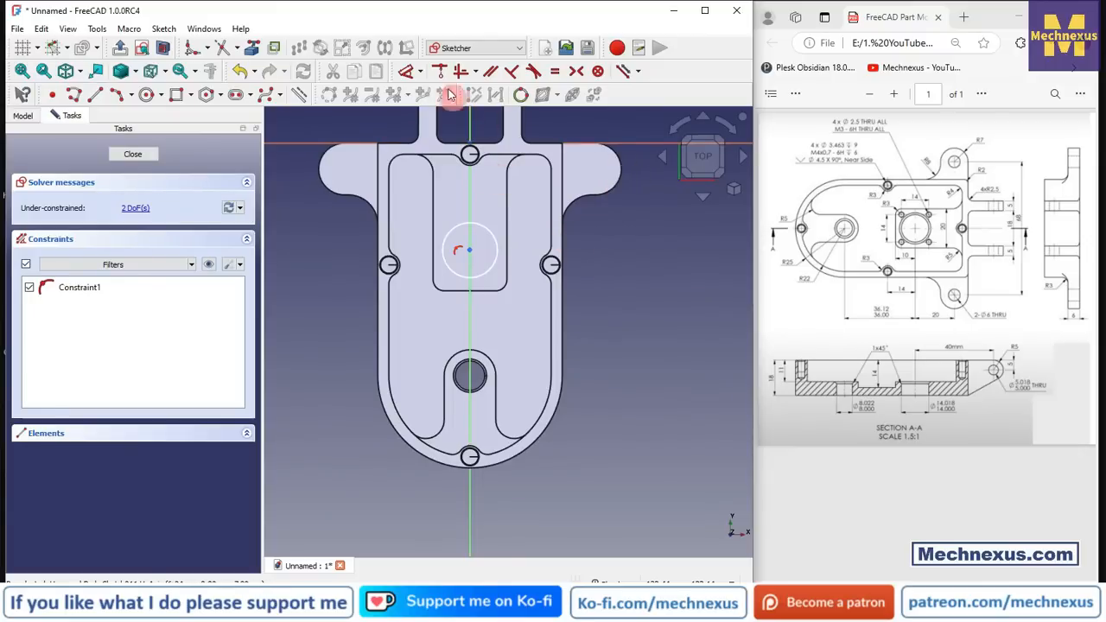
- Dimension the circle's centre 20 mm vertically from the side ear arc's centre and set its diameter to 14 mm
left_click(603, 179)
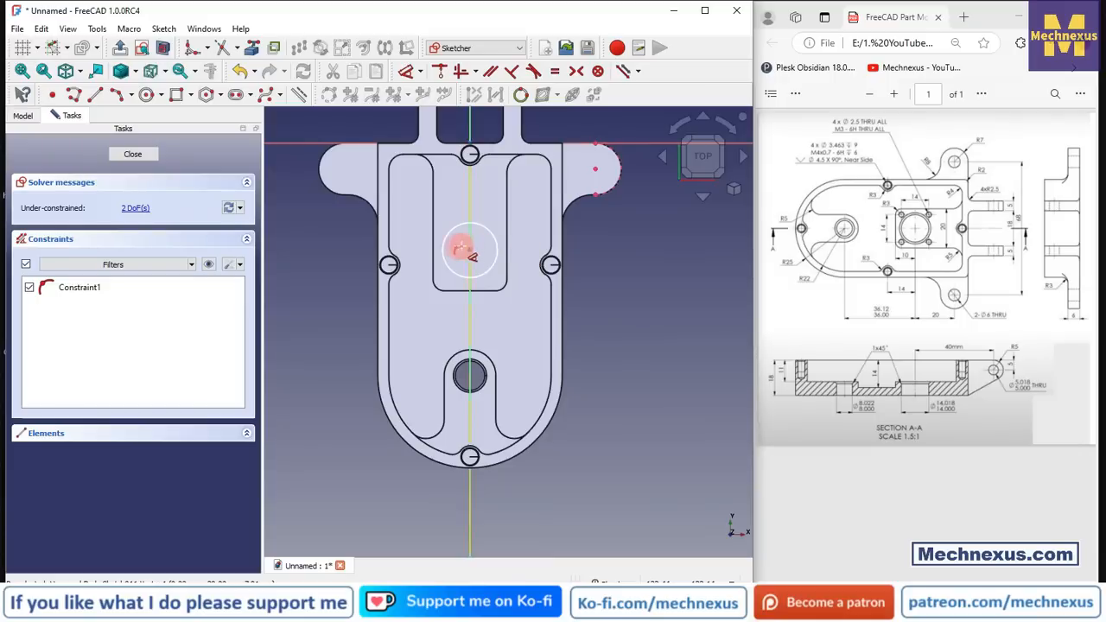
left_click(595, 169)
left_click(671, 210)
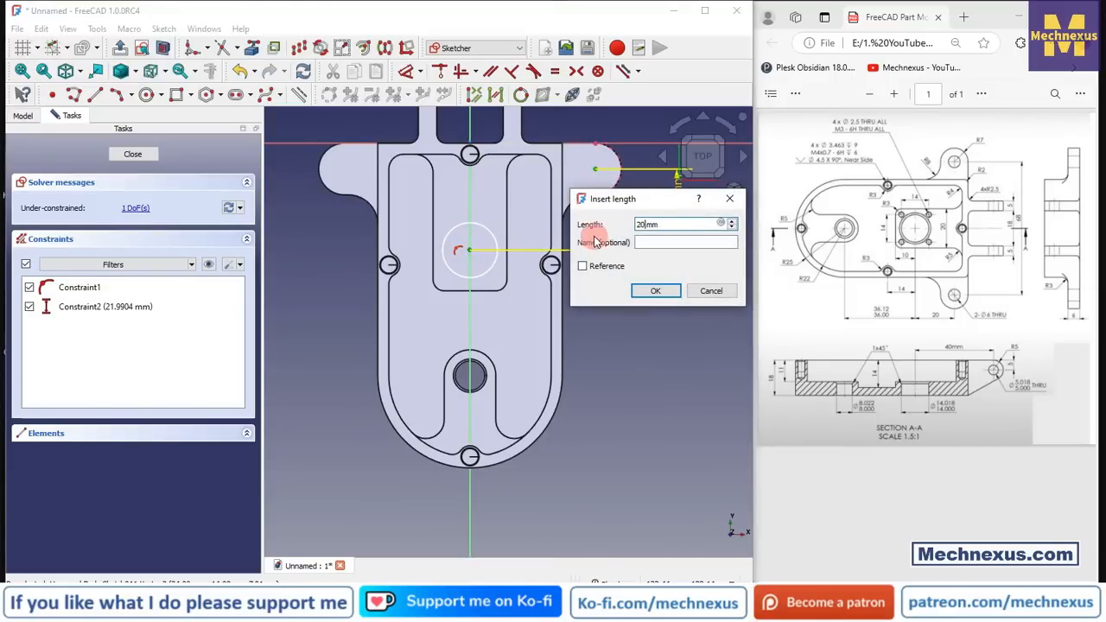
key("Return")
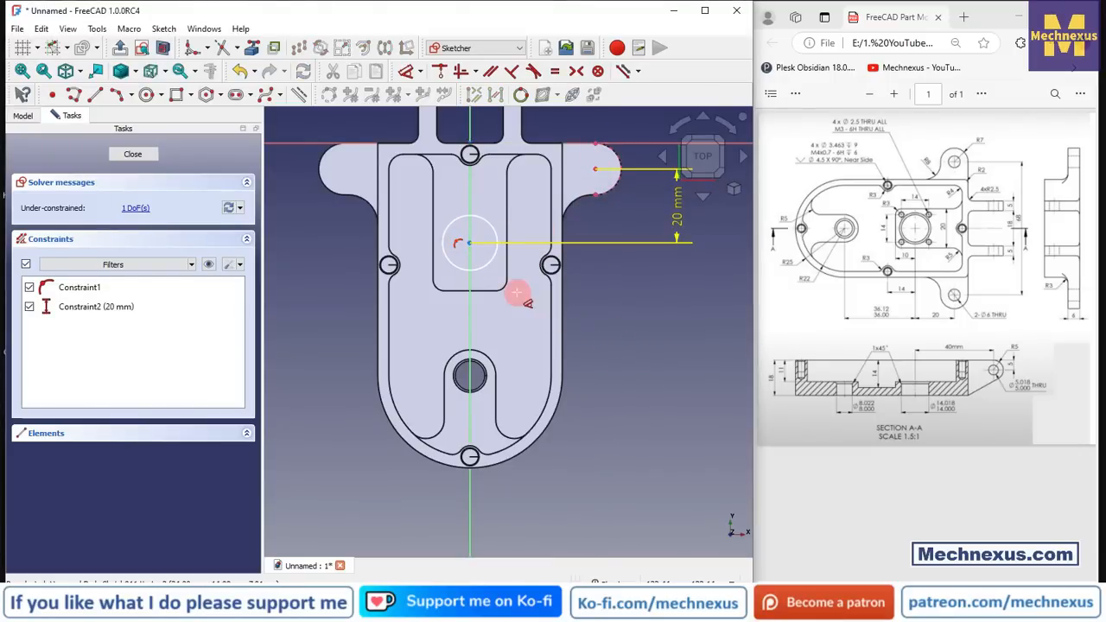
left_click(490, 219)
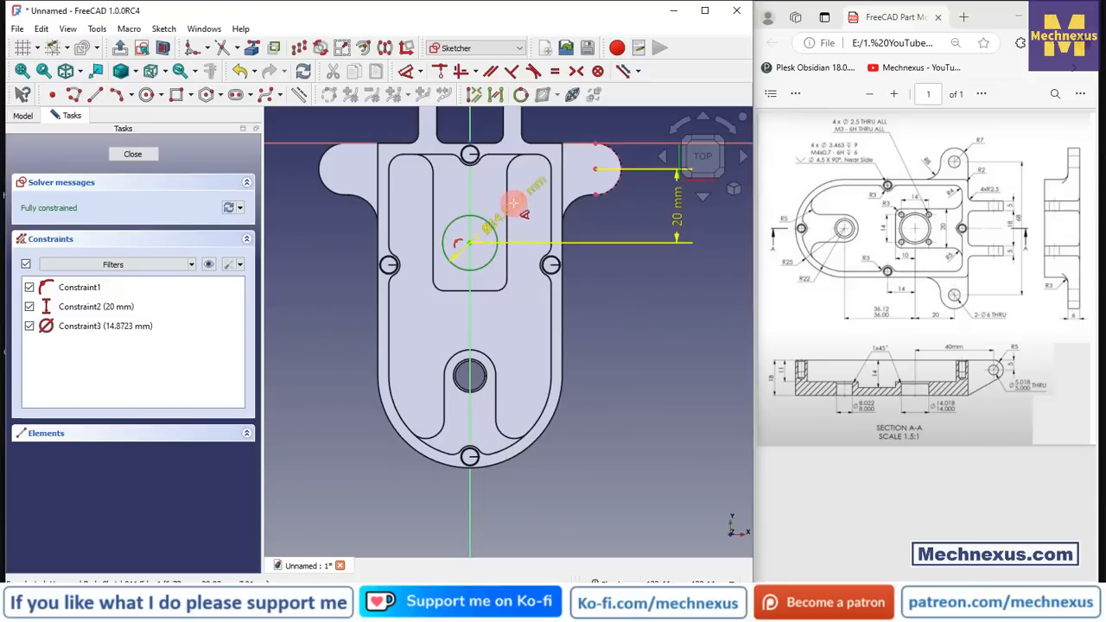
left_click(305, 223)
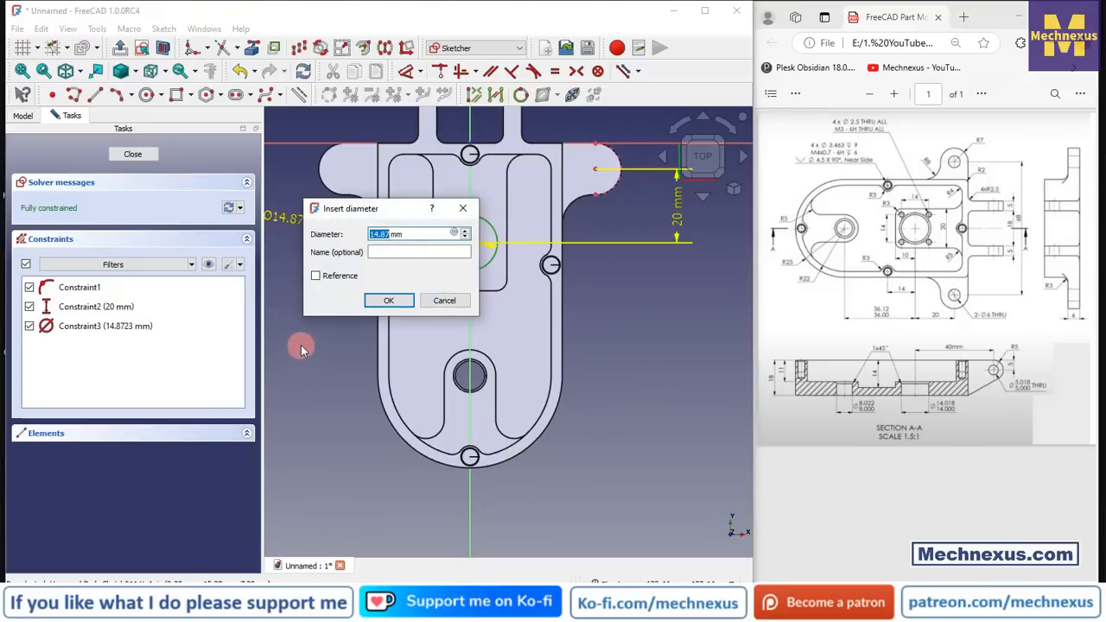
type("14")
key("Return")
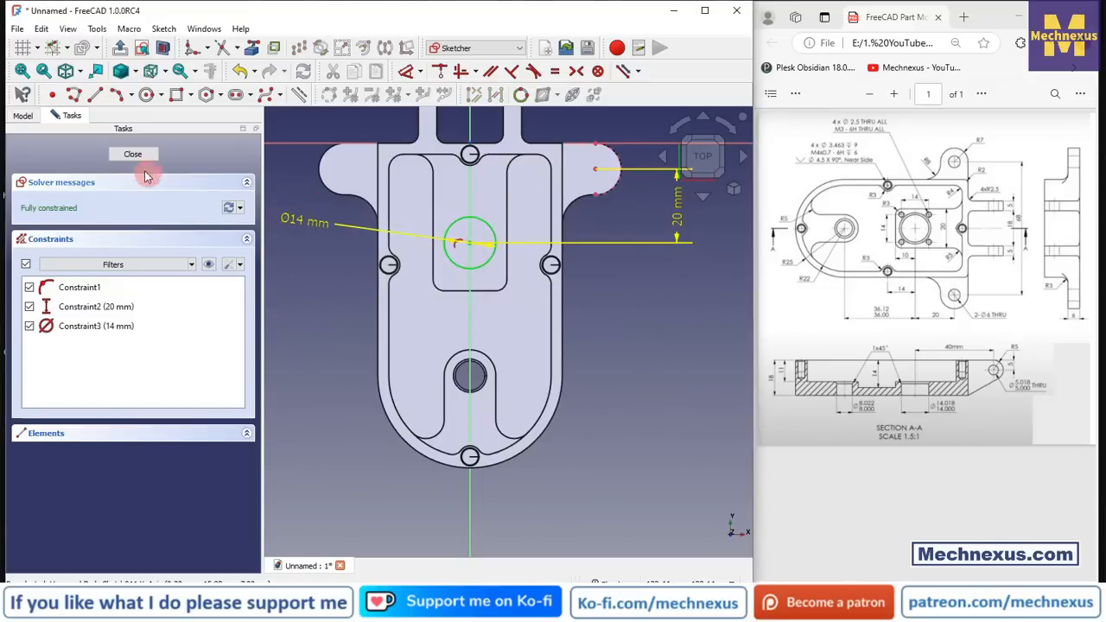
- Close the sketch and cut the 14 mm circle through the rectangular pad as a Pocket with type Through all
left_click(132, 155)
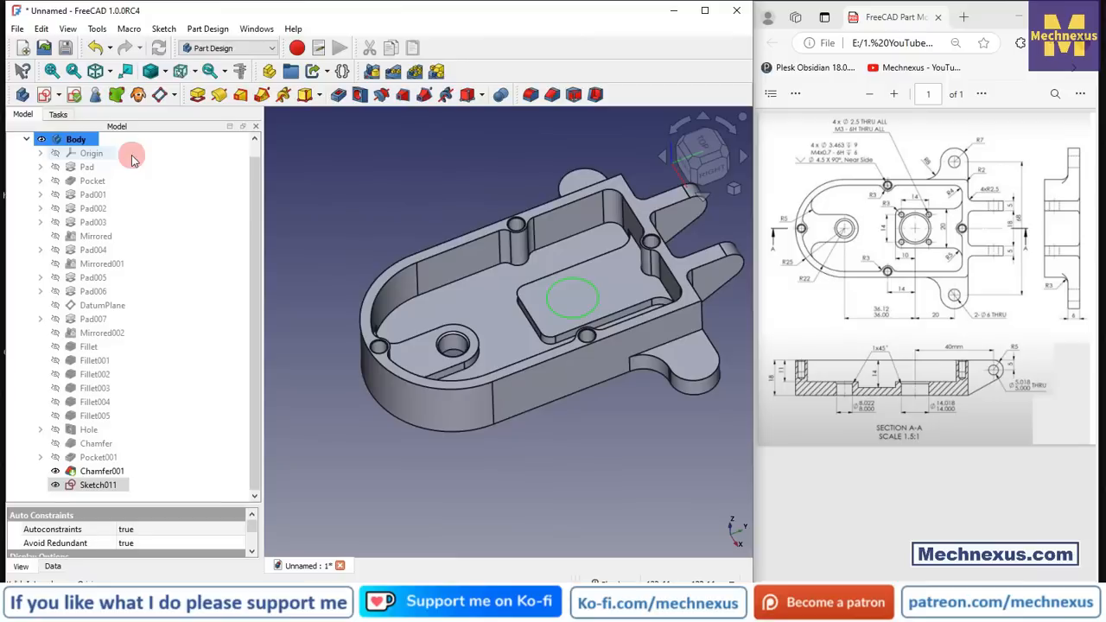
left_click(69, 489)
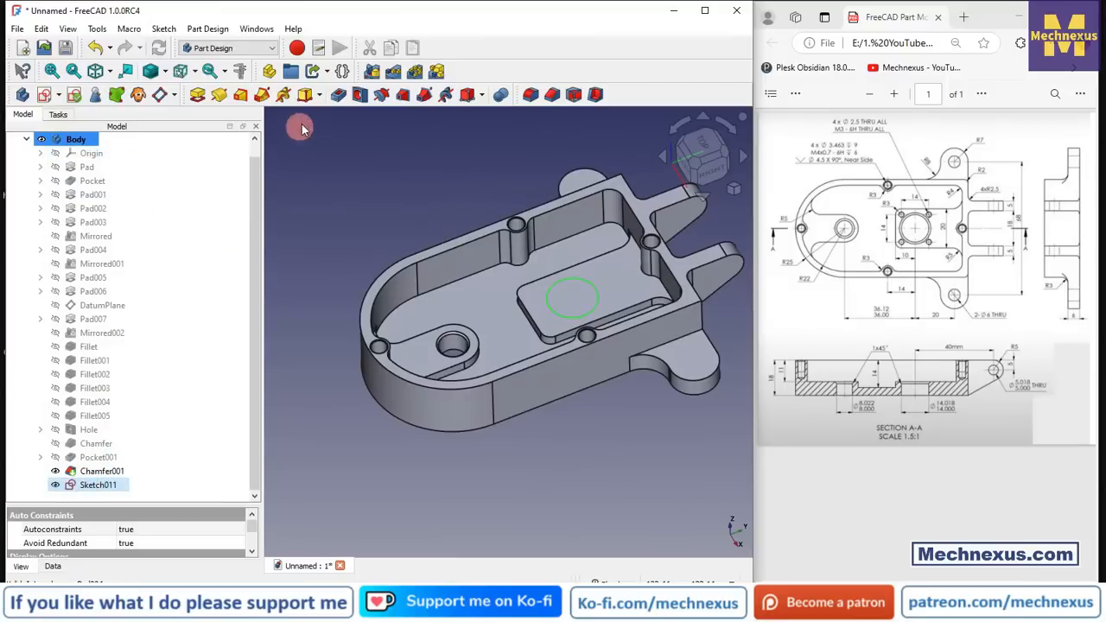
left_click(336, 92)
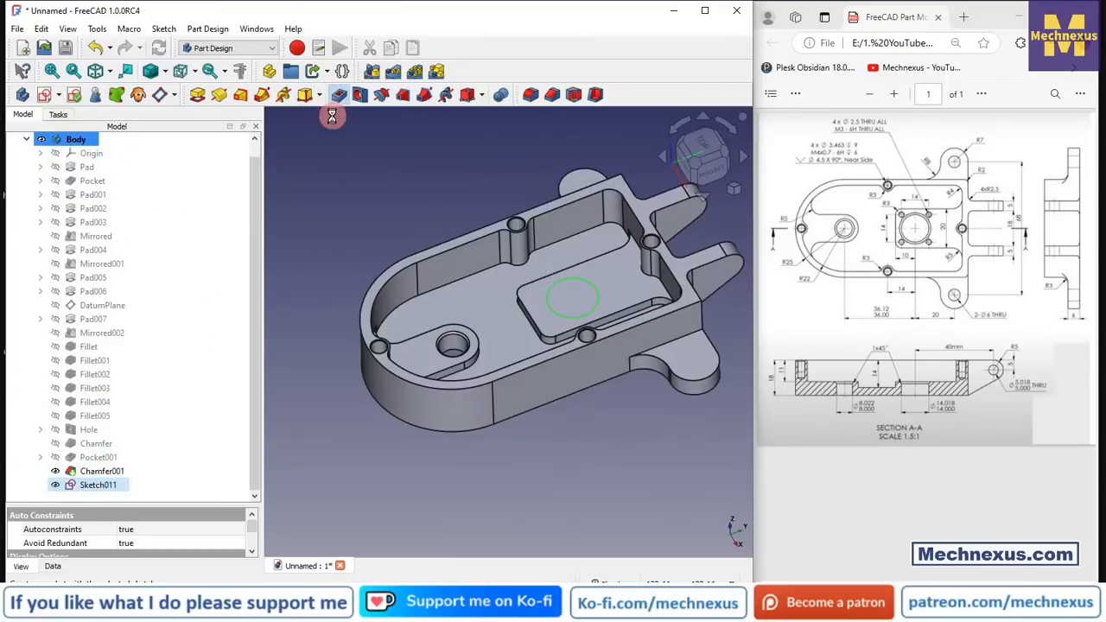
left_click(151, 208)
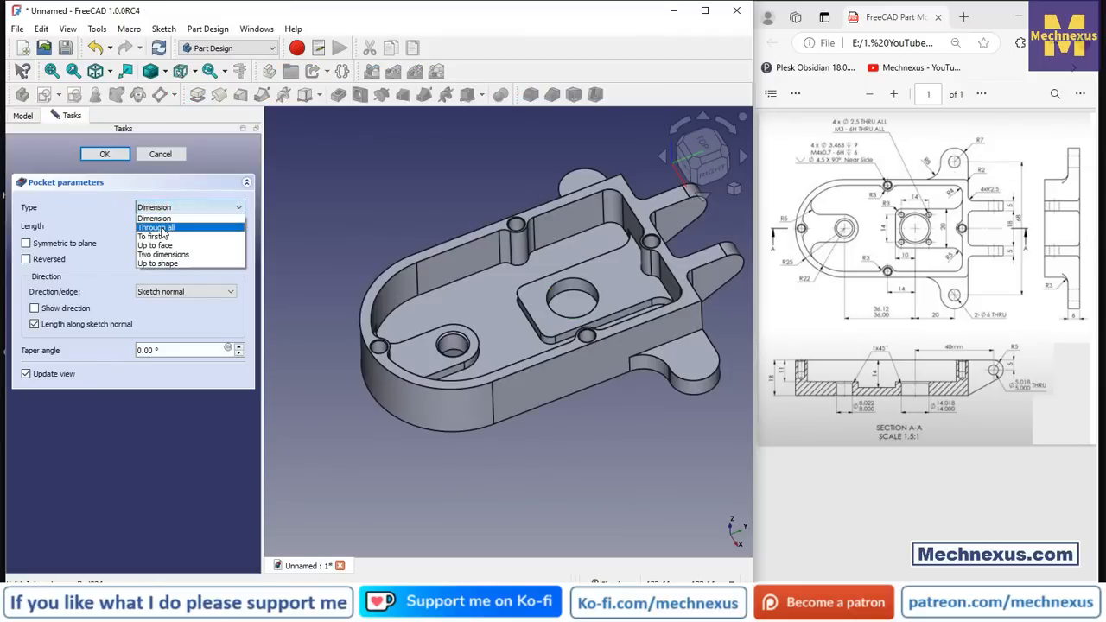
left_click(410, 186)
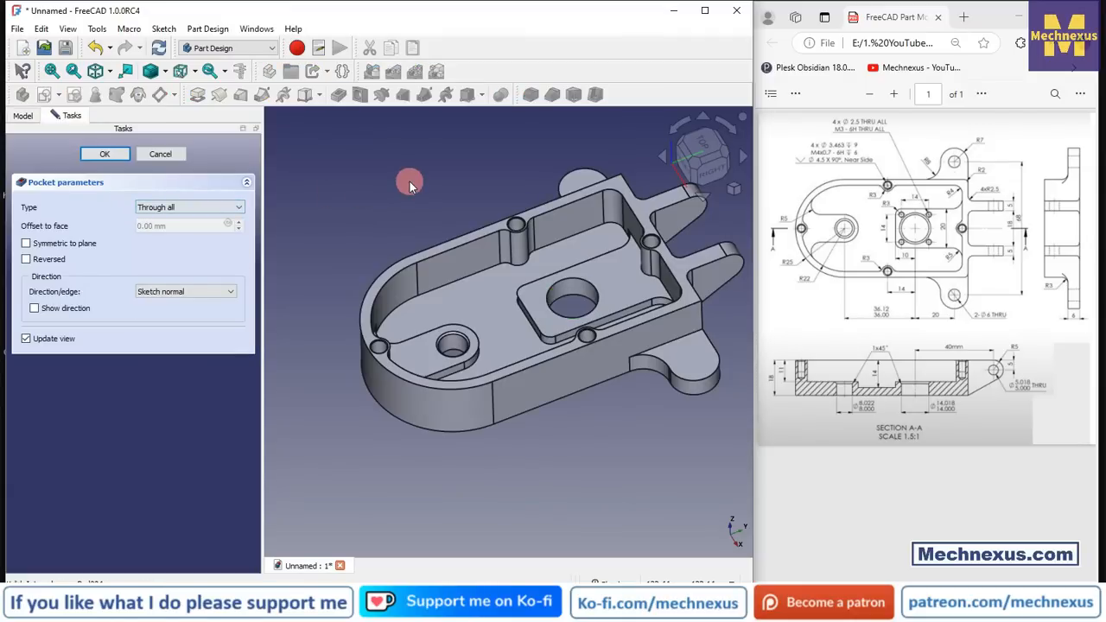
left_click(108, 159)
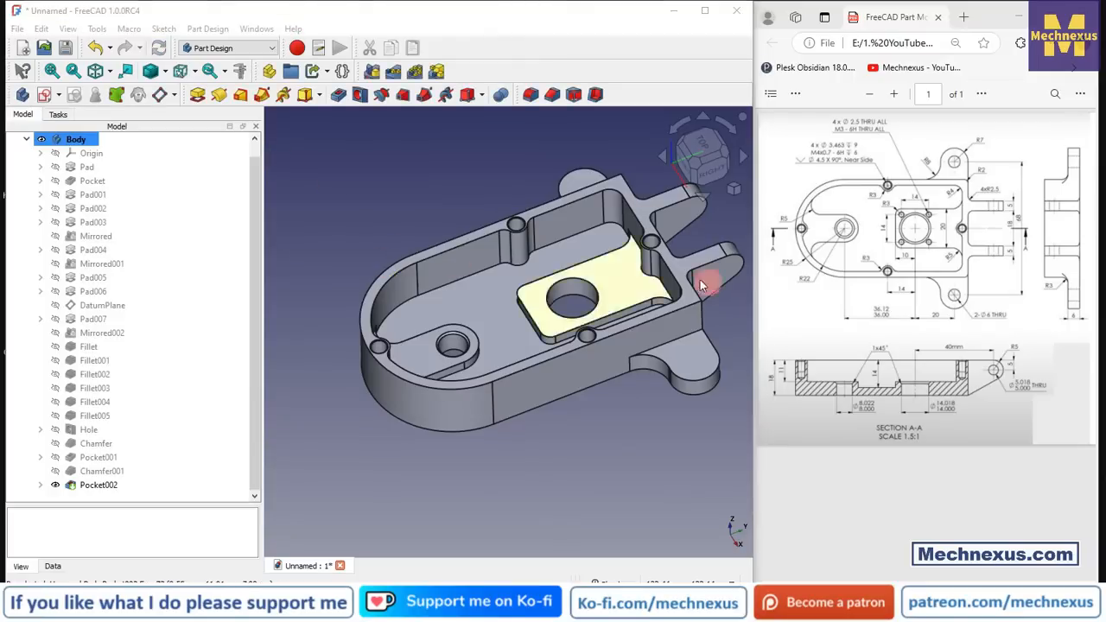
- Chamfer the upper edge of the 14 mm bore with an equal distance of 0.5 mm
scroll(656, 279, "up", 3)
left_click(511, 285)
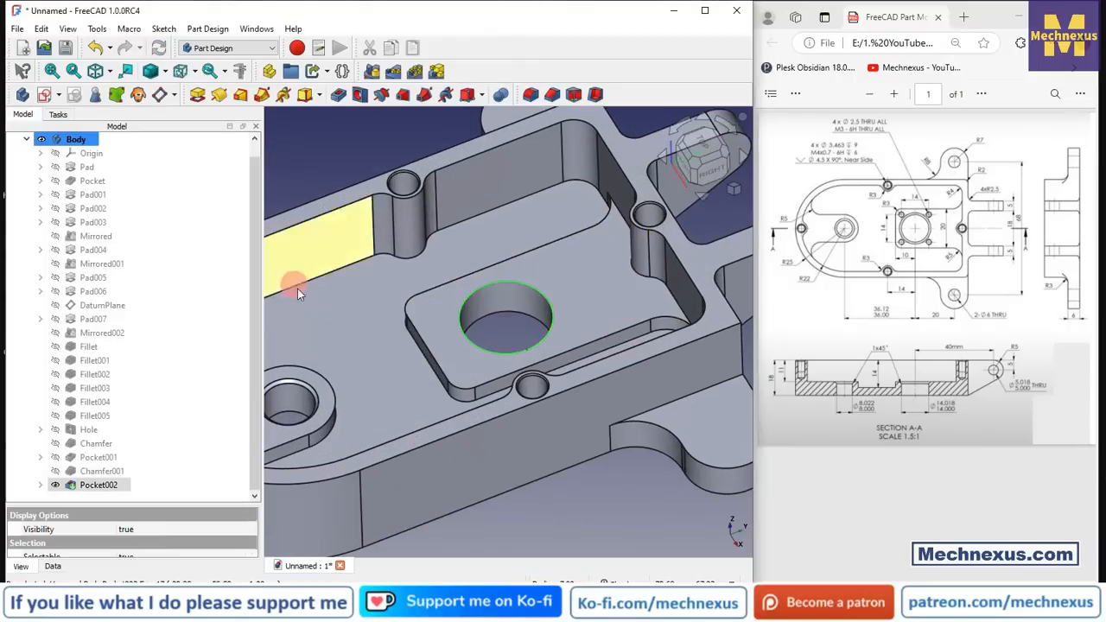
left_click(552, 94)
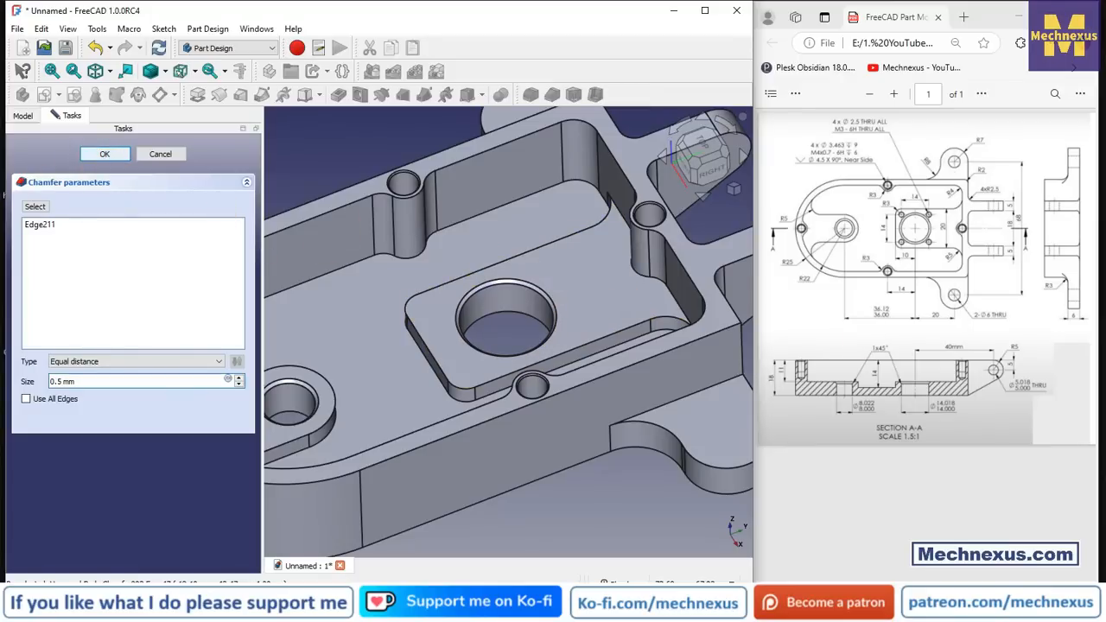
left_click(105, 154)
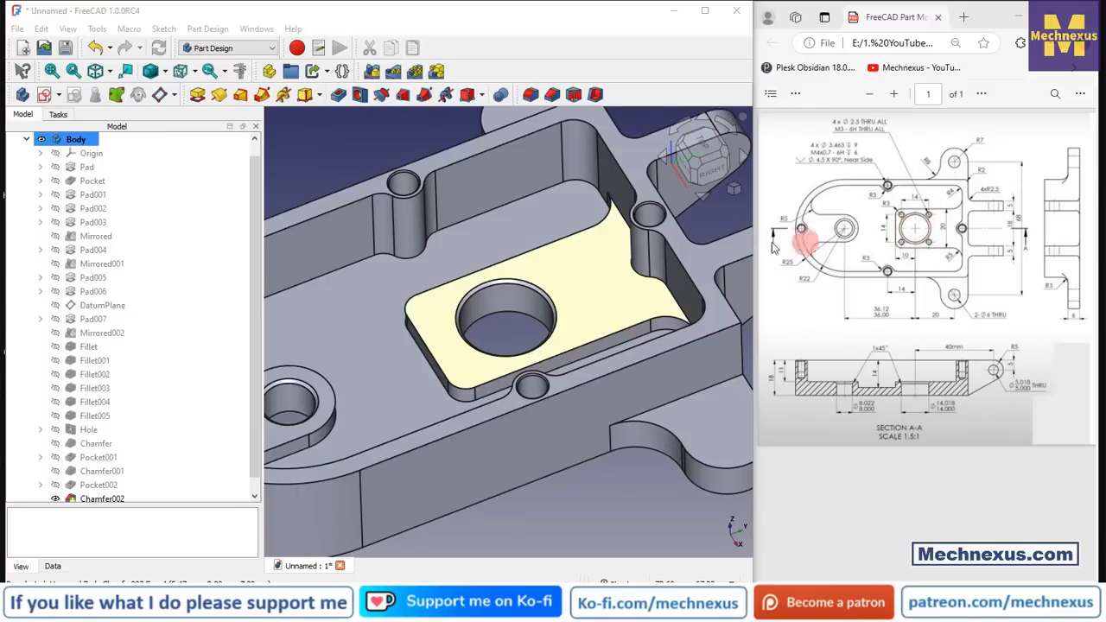
- Start a sketch on the rectangular pad's upper face and project the bore's inner circular edge as external geometry
scroll(642, 279, "down", 3)
scroll(445, 316, "up", 3)
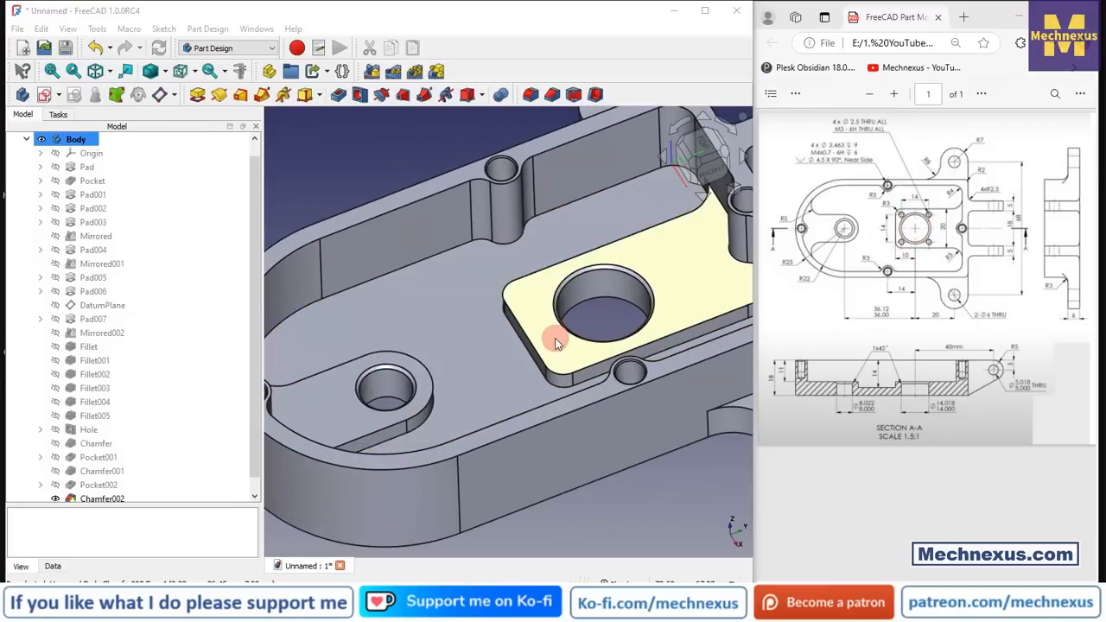
left_click(510, 321)
scroll(433, 292, "down", 3)
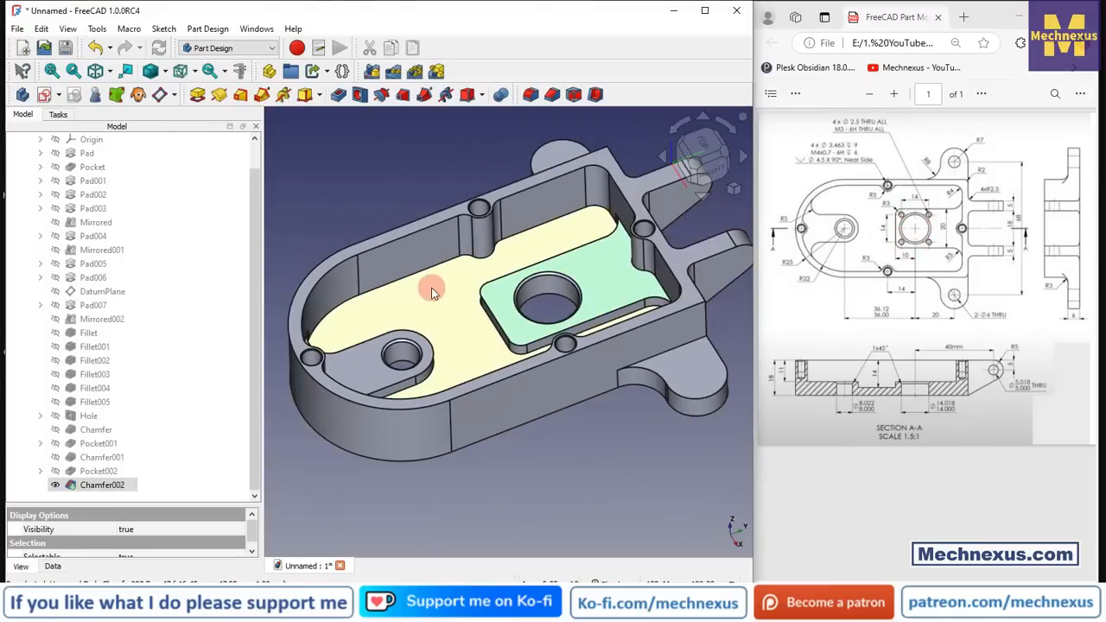
left_click(46, 96)
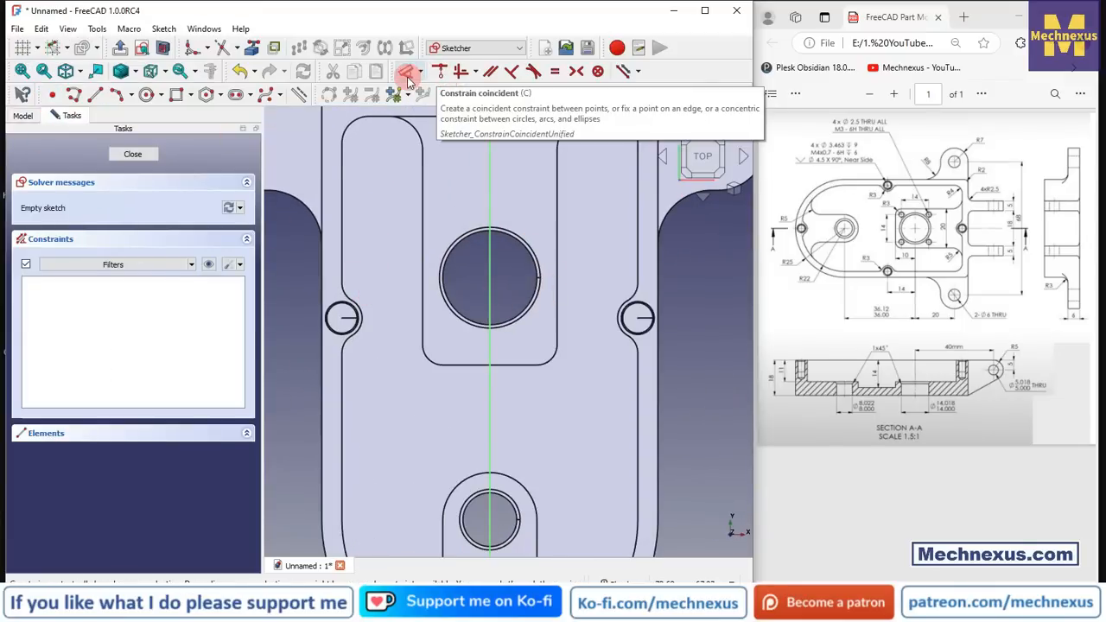
left_click(467, 72)
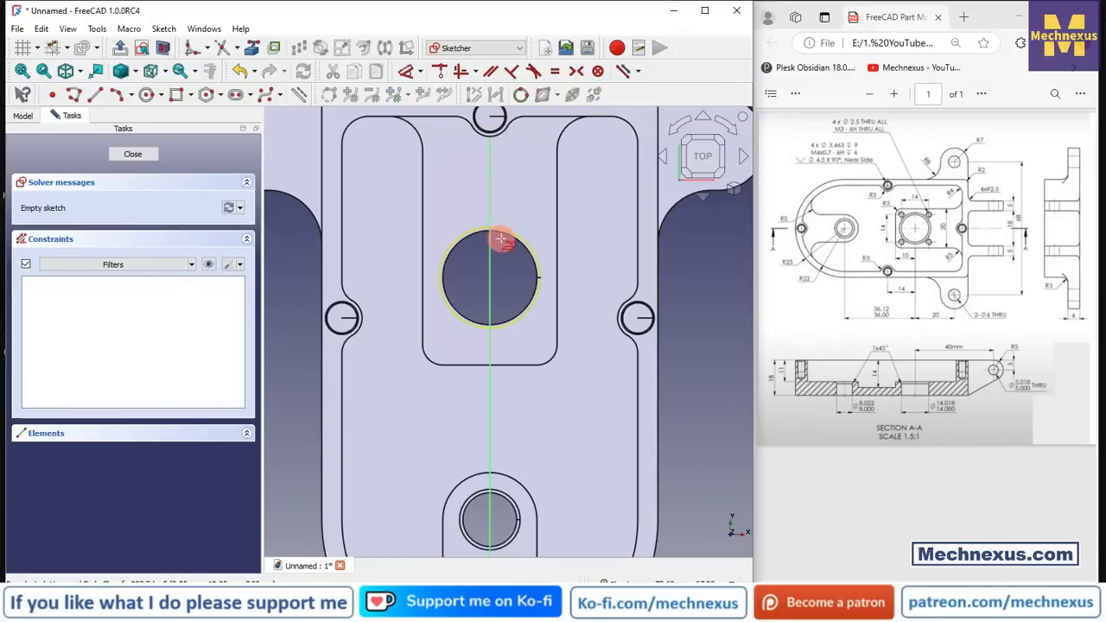
scroll(494, 264, "up", 4)
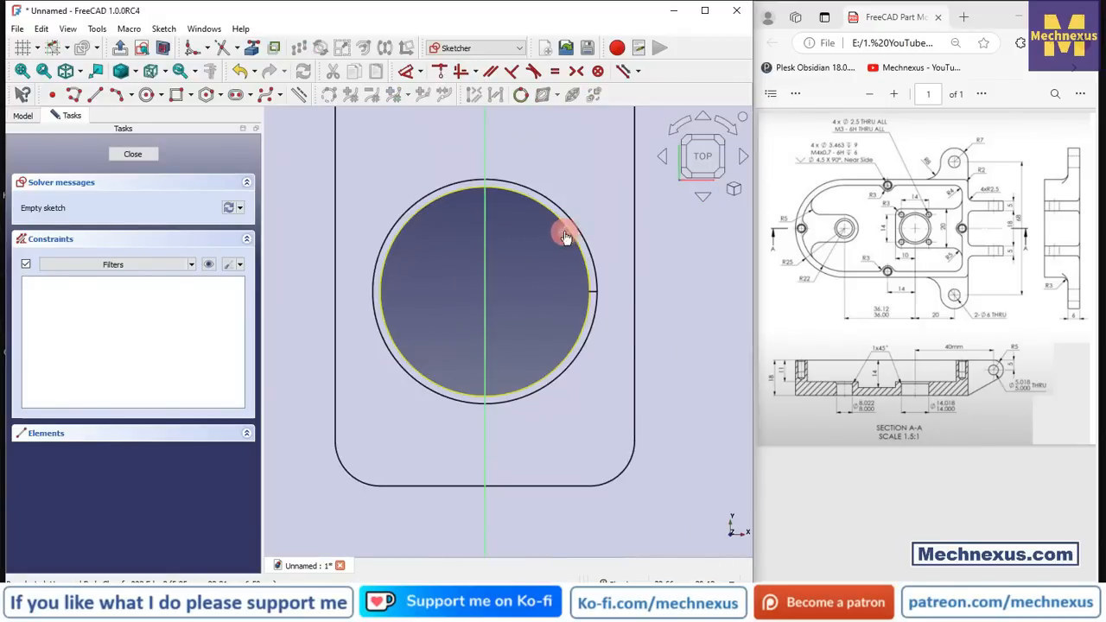
left_click(564, 232)
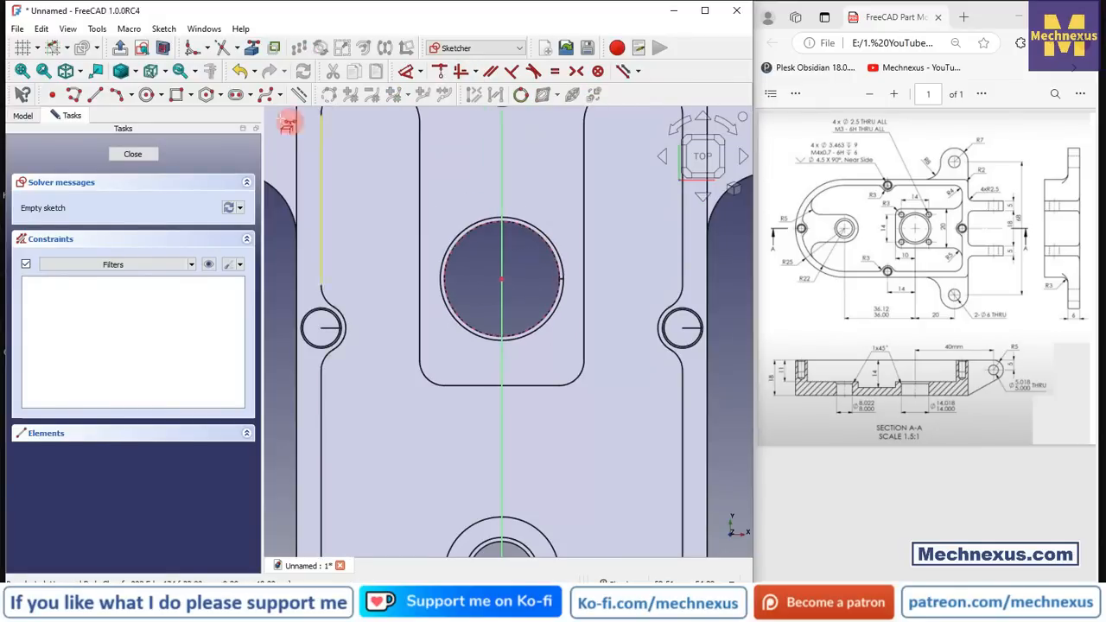
- Draw a rectangle around the 14 mm bore and convert its four sides to construction geometry
left_click(176, 94)
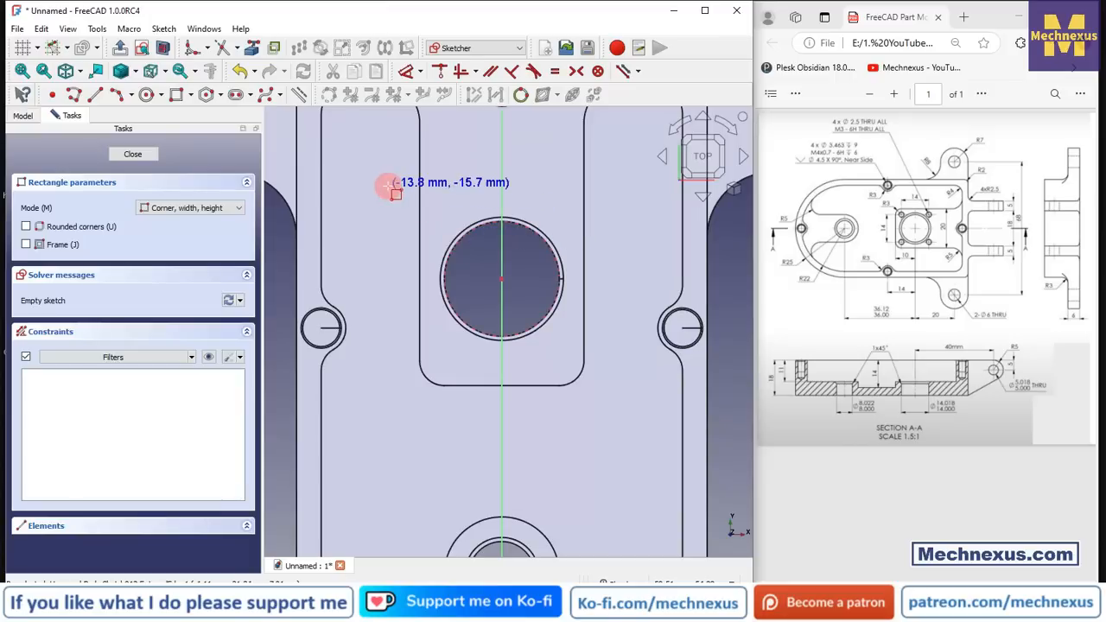
left_click(434, 193)
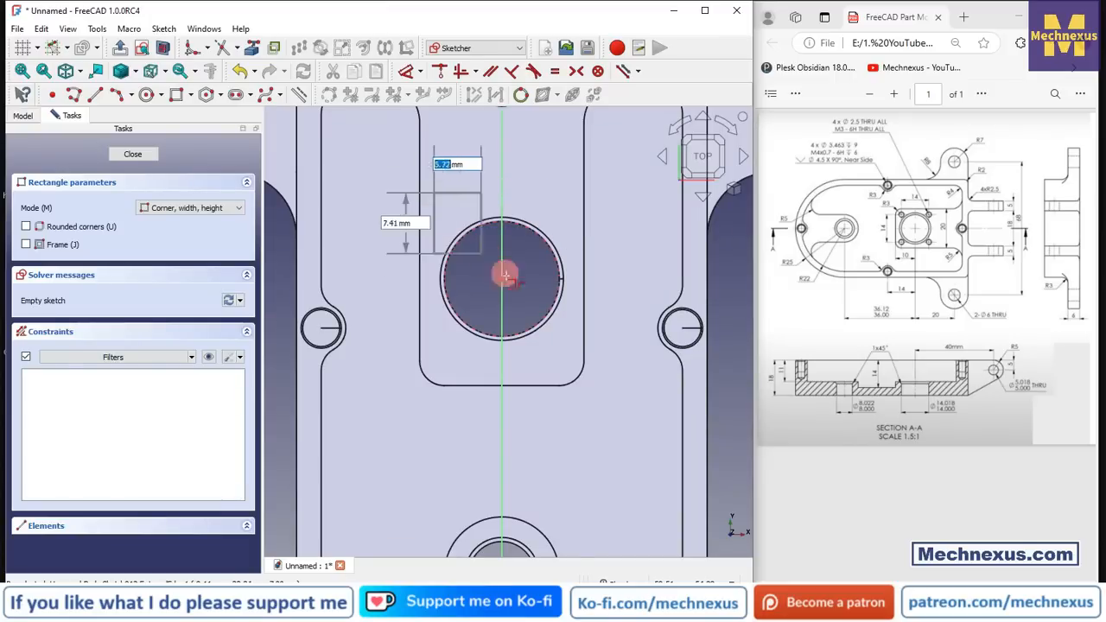
left_click(628, 354)
right_click(342, 234)
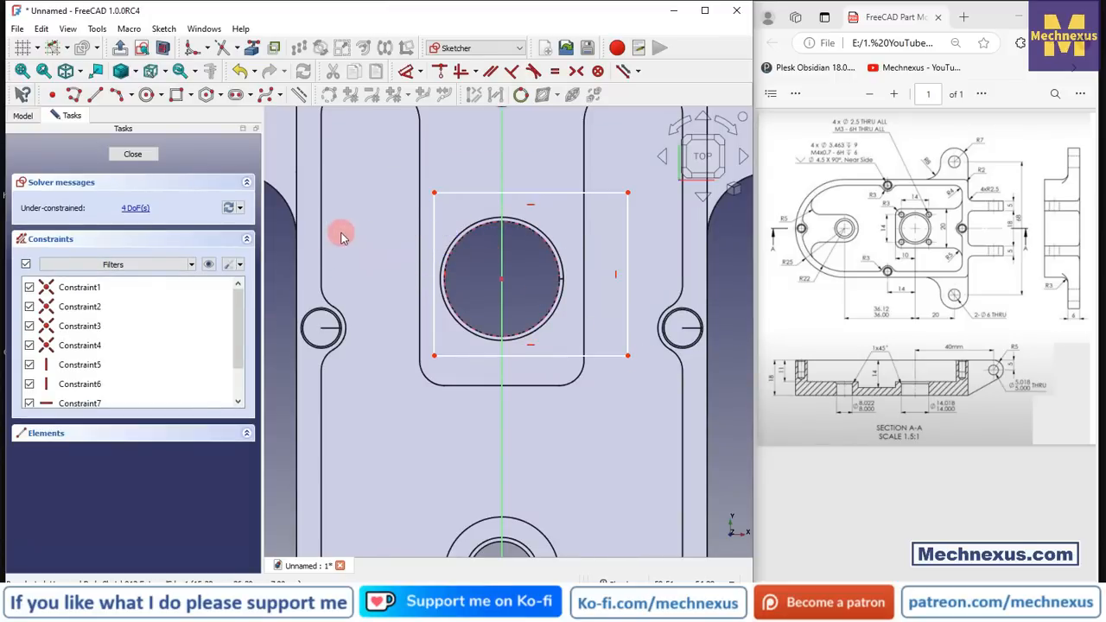
left_click(349, 324)
left_click_drag(661, 401, 402, 179)
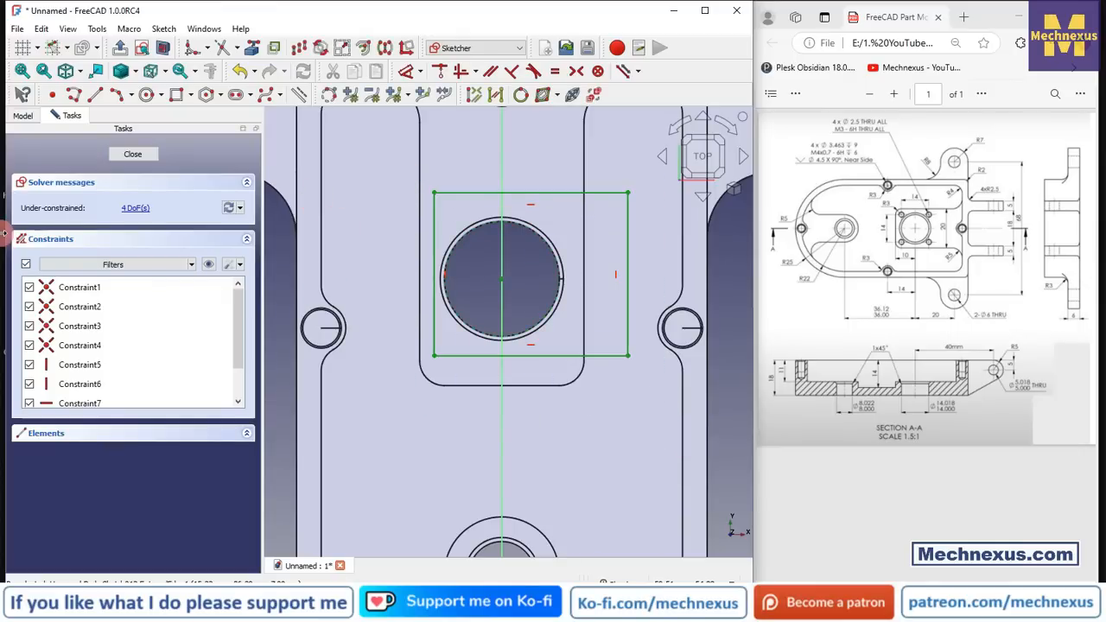
left_click(298, 95)
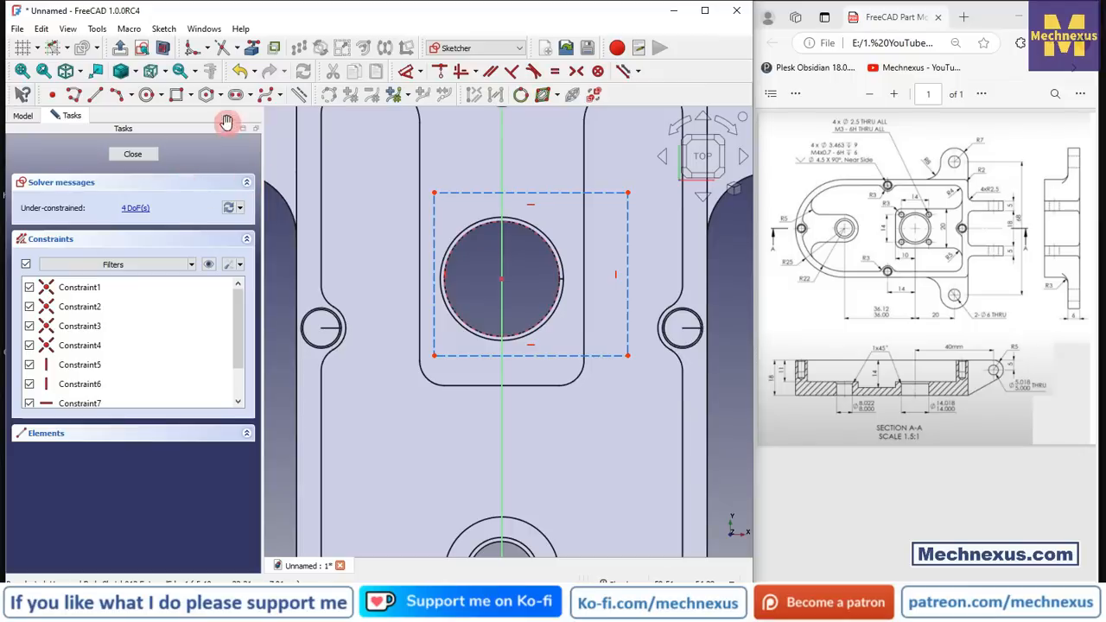
- Constrain two opposite corners of the construction rectangle symmetric about the bore's centre
left_click(577, 74)
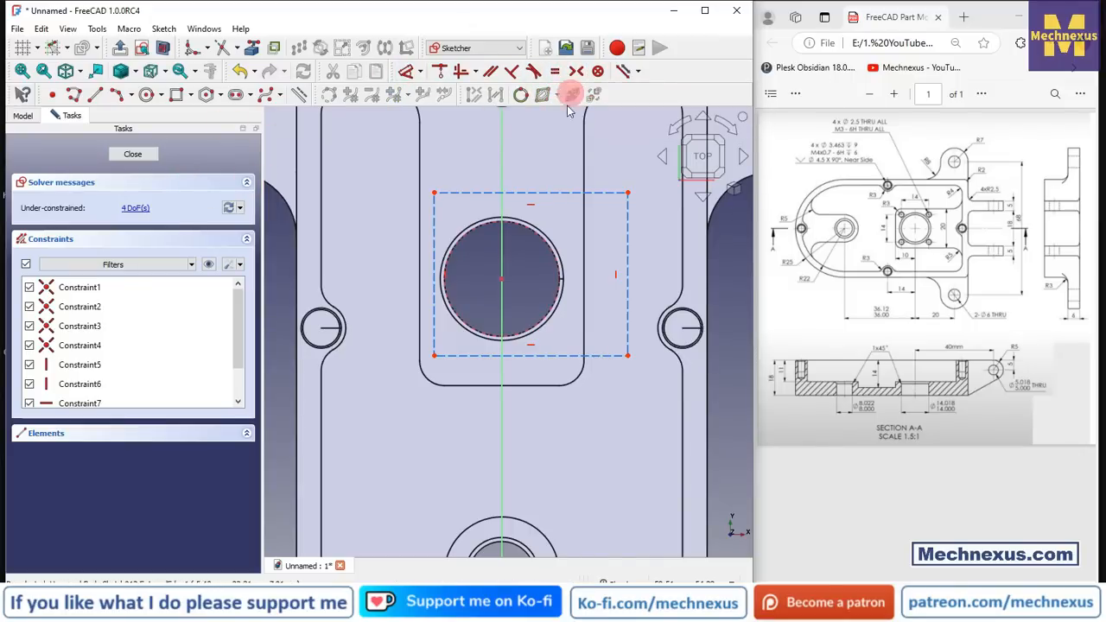
left_click(434, 355)
left_click(627, 193)
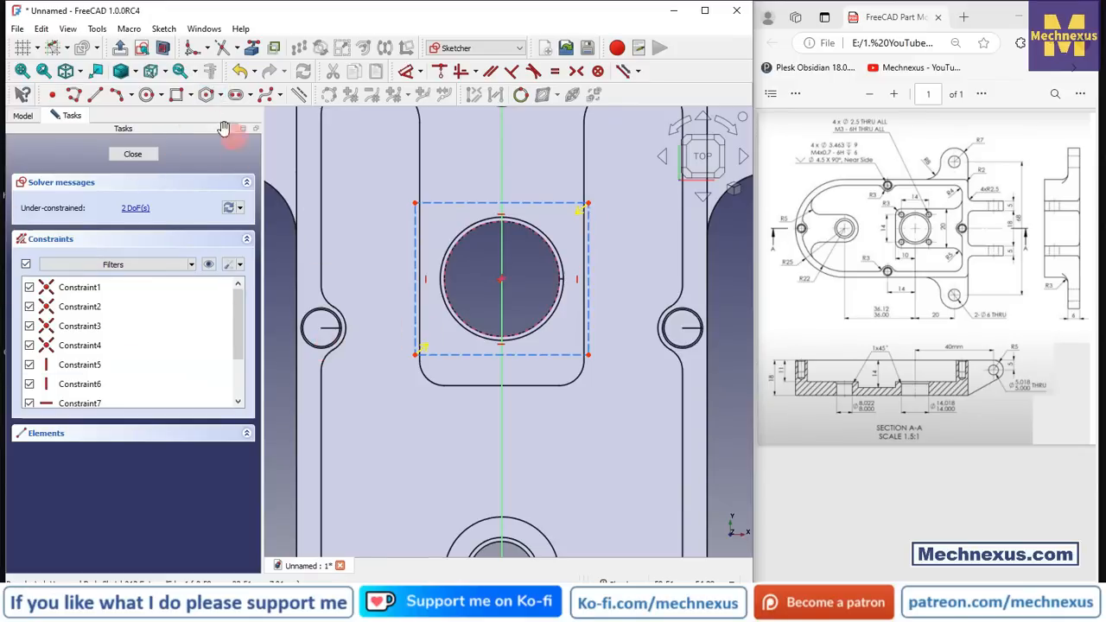
- Draw four circles, each about 4 to 5 mm in diameter, centred on the construction rectangle's corners
left_click(148, 95)
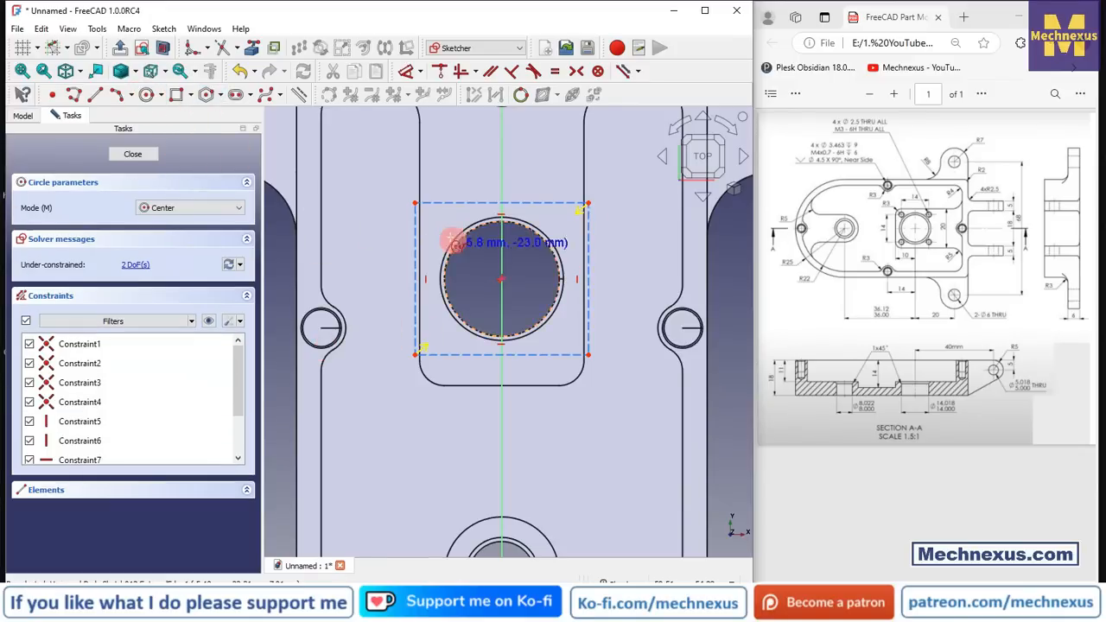
scroll(449, 229, "up", 2)
left_click(395, 190)
left_click(418, 213)
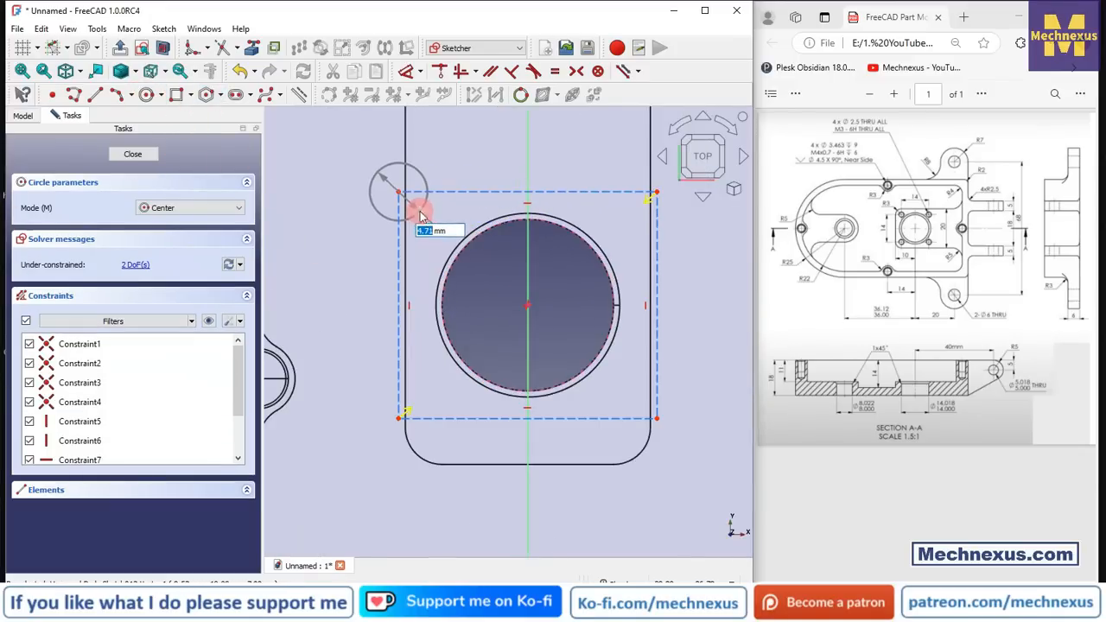
left_click(657, 191)
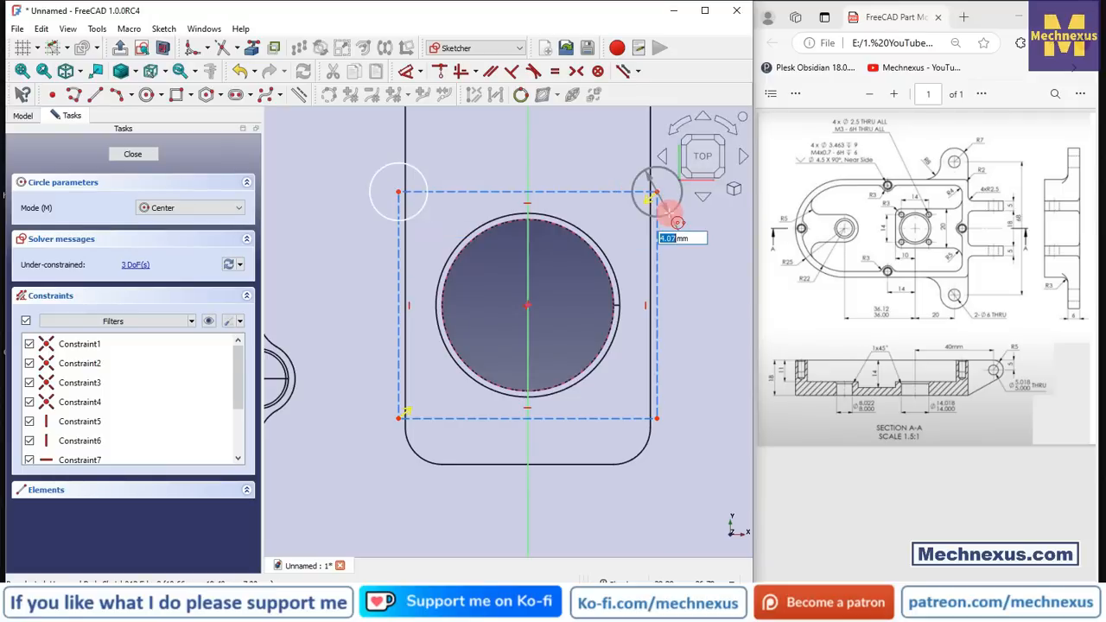
left_click(670, 236)
left_click(657, 418)
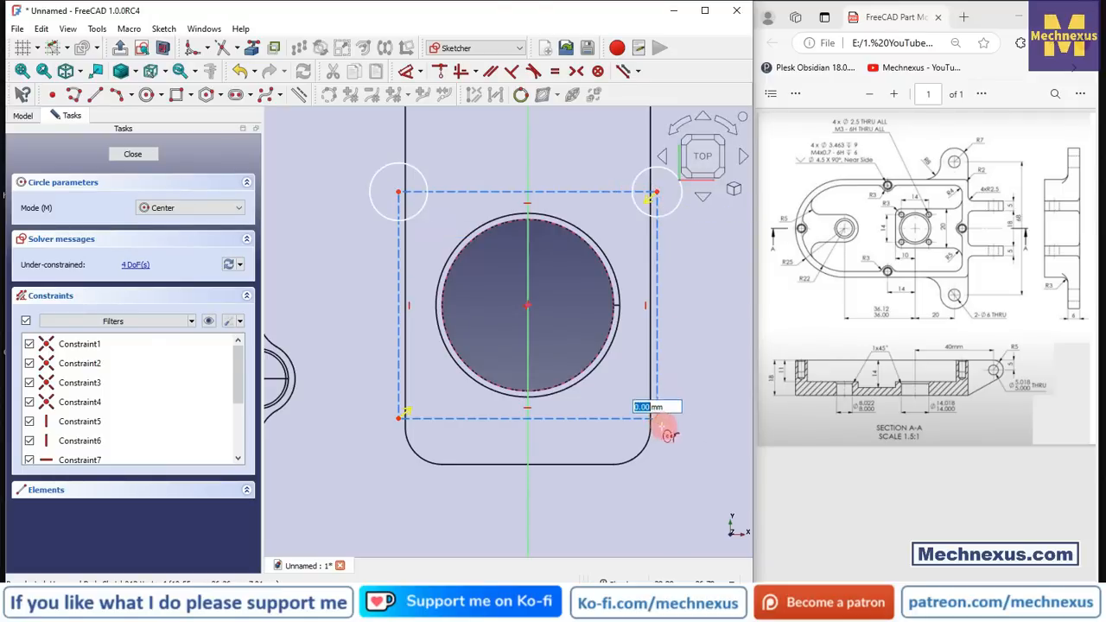
left_click(639, 430)
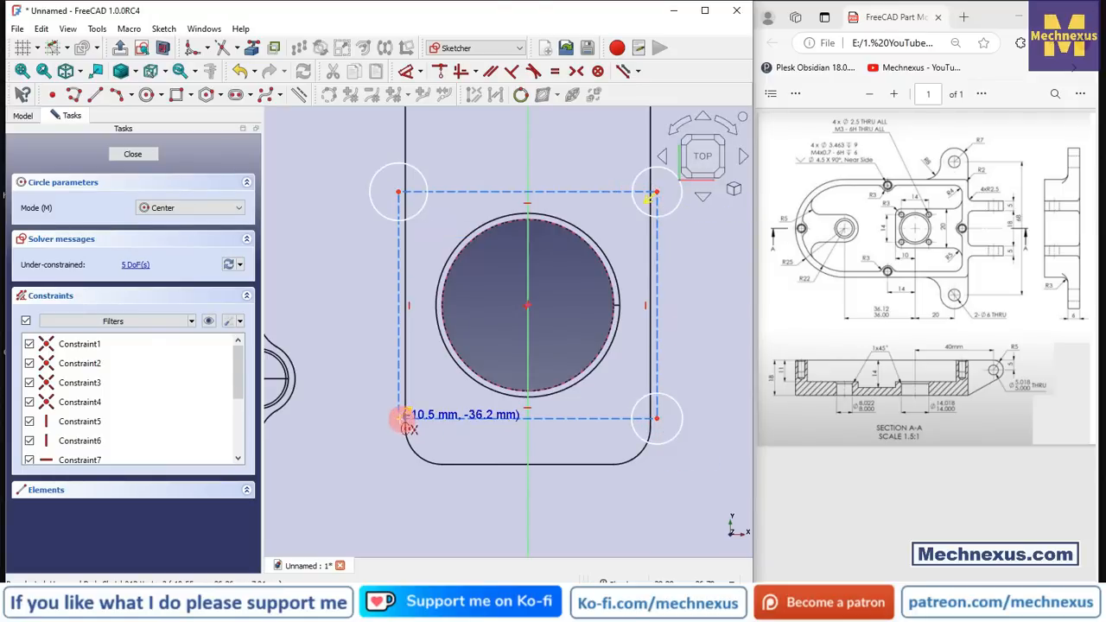
left_click(399, 419)
left_click(377, 469)
right_click(388, 183)
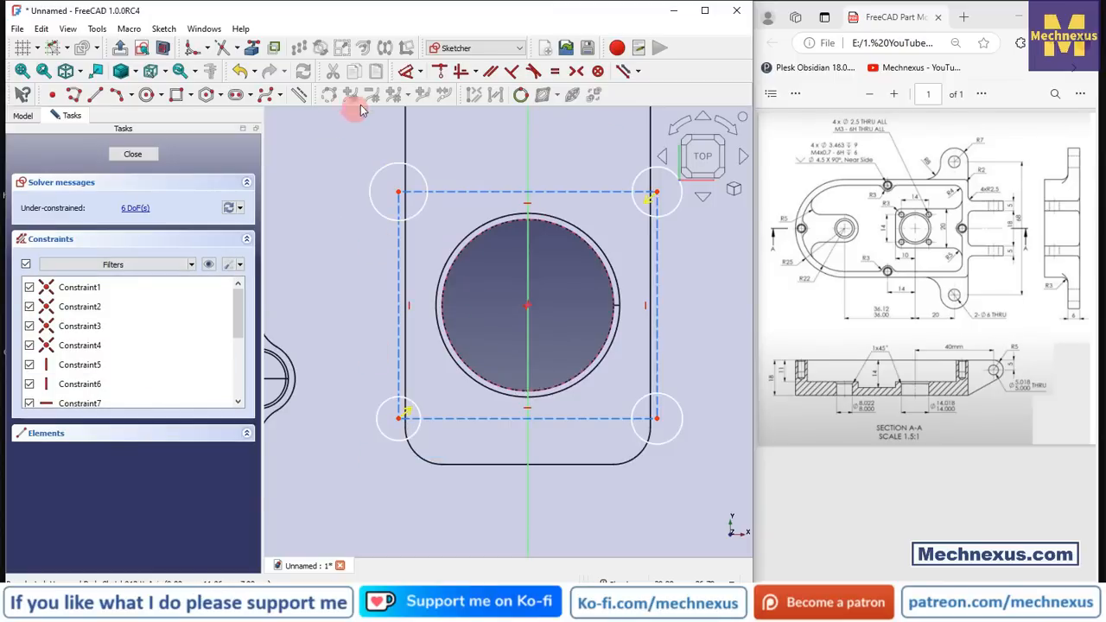
- Dimension the circle at the construction rectangle's upper-left corner to a 3 mm diameter
left_click(410, 72)
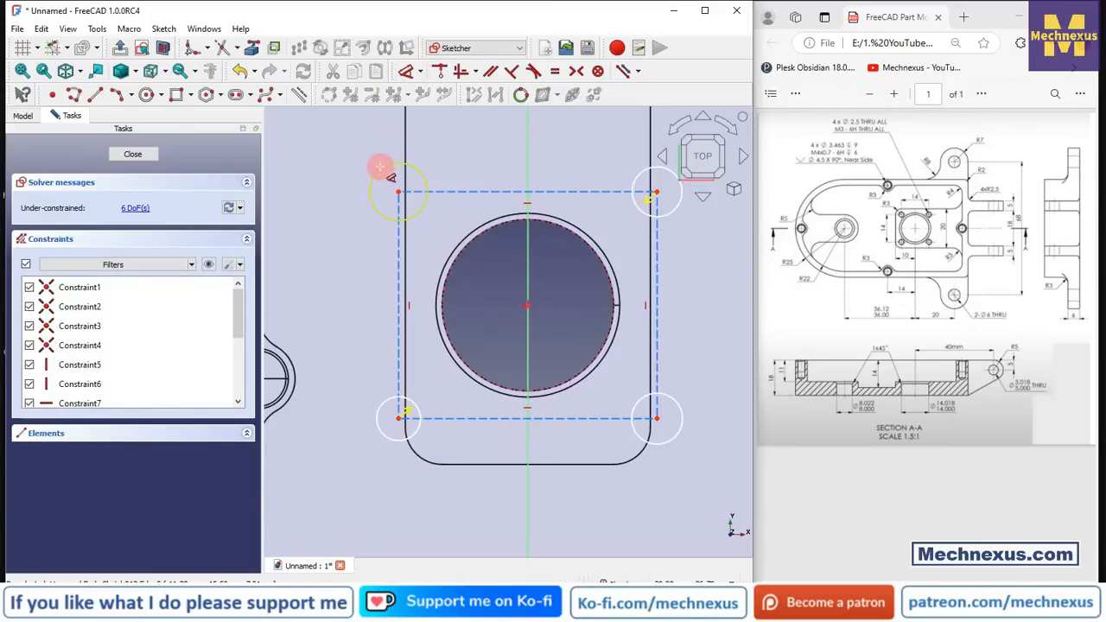
left_click(378, 168)
left_click(333, 139)
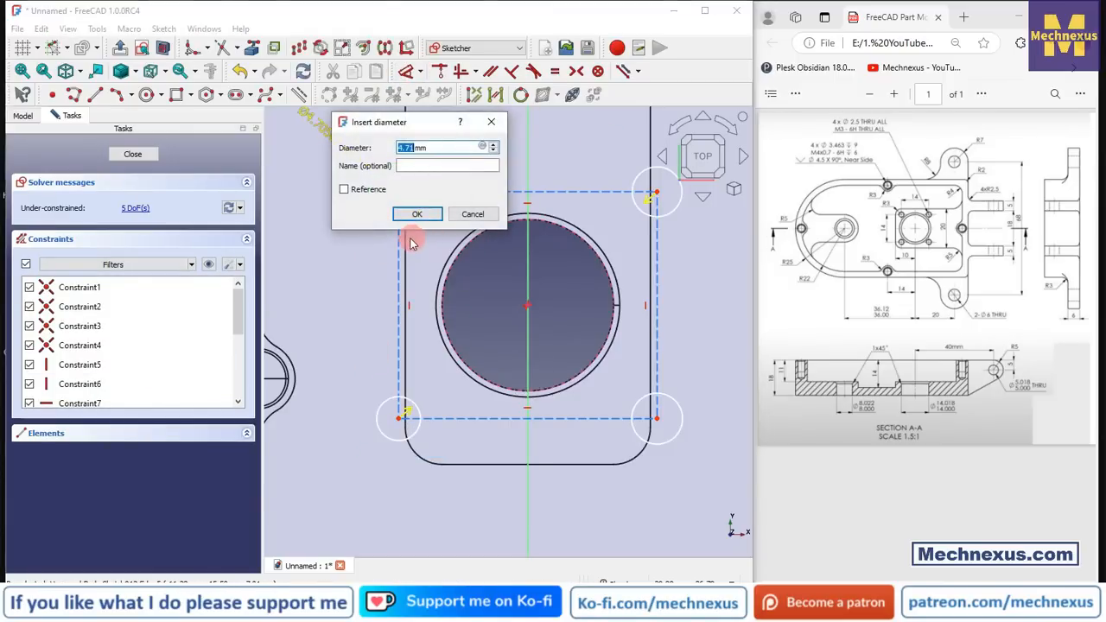
type("3")
key("Return")
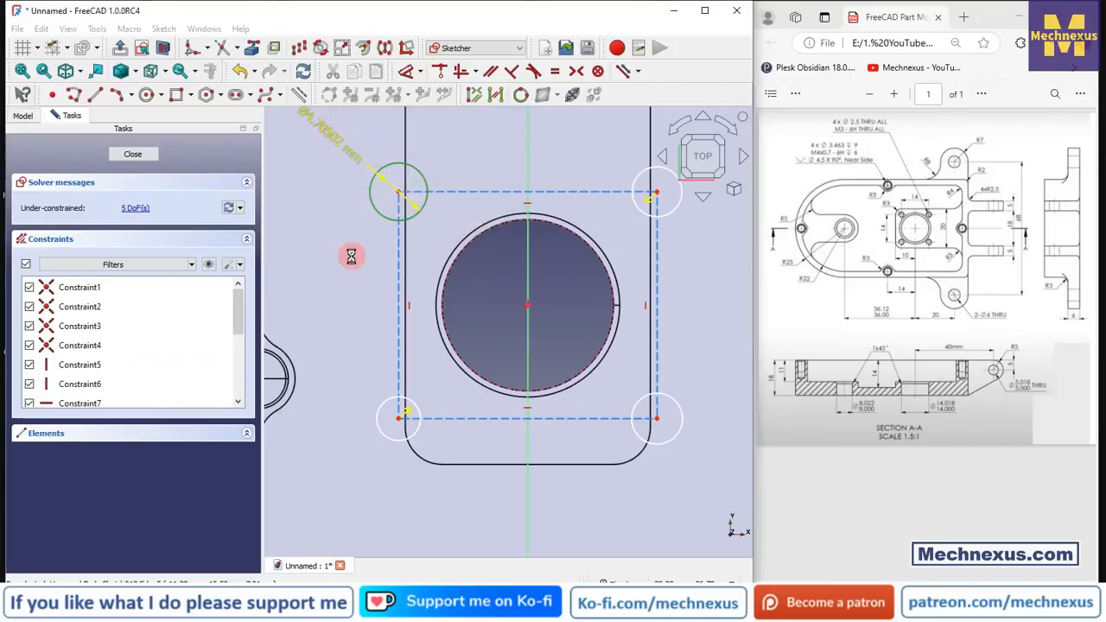
- Constrain all four corner circles to be equal in size
left_click(382, 201)
left_click(673, 215)
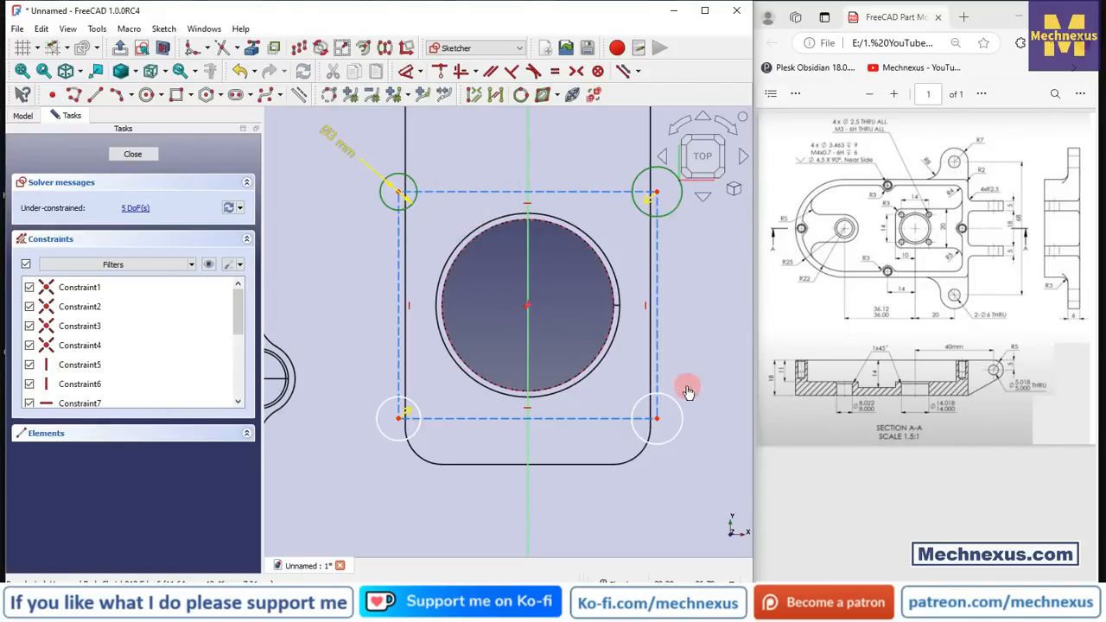
left_click(672, 396)
left_click(391, 439)
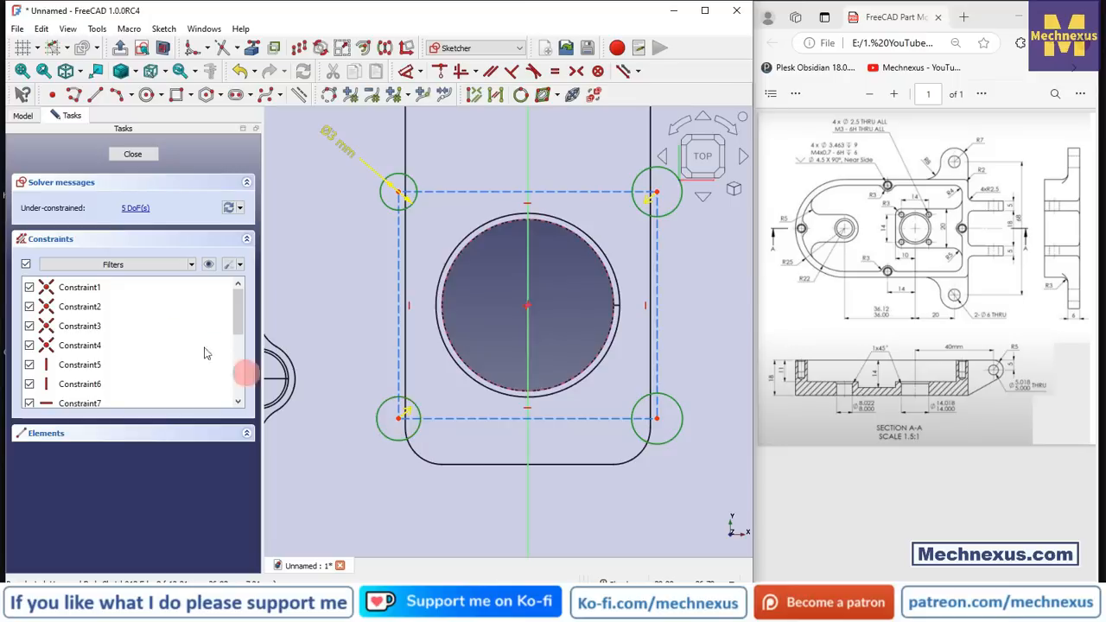
left_click(555, 71)
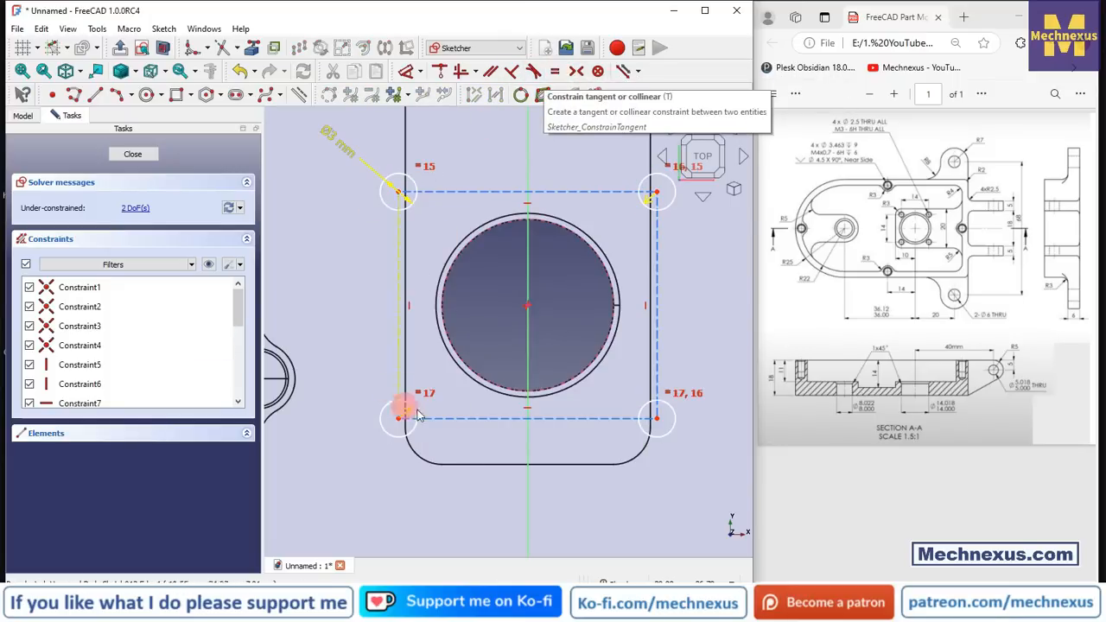
- Constrain two adjacent sides of the construction rectangle to equal length so it is a square
left_click(490, 427)
left_click(400, 331)
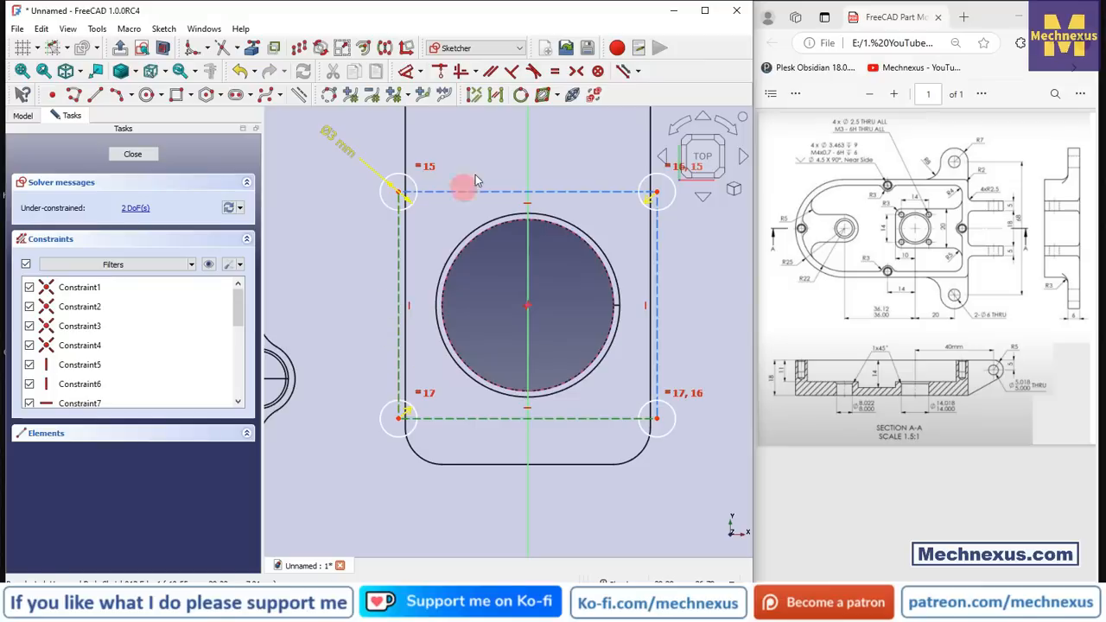
left_click(556, 71)
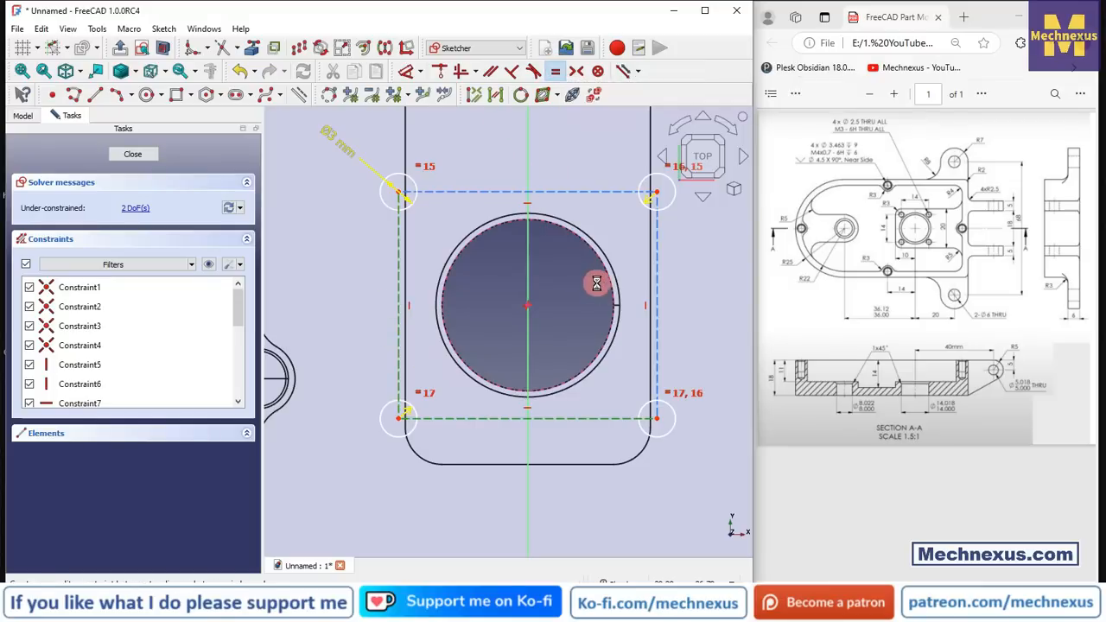
- Set the lower side of the construction square to a horizontal length of 14 mm and finish the sketch
left_click(408, 72)
left_click(489, 425)
left_click(497, 517)
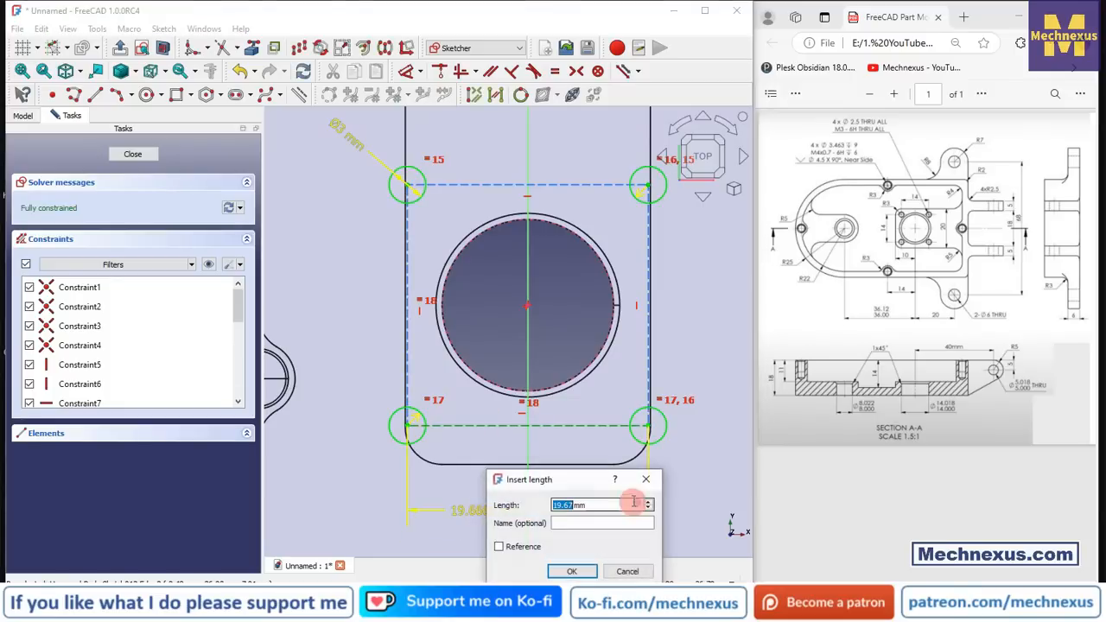
key("Return")
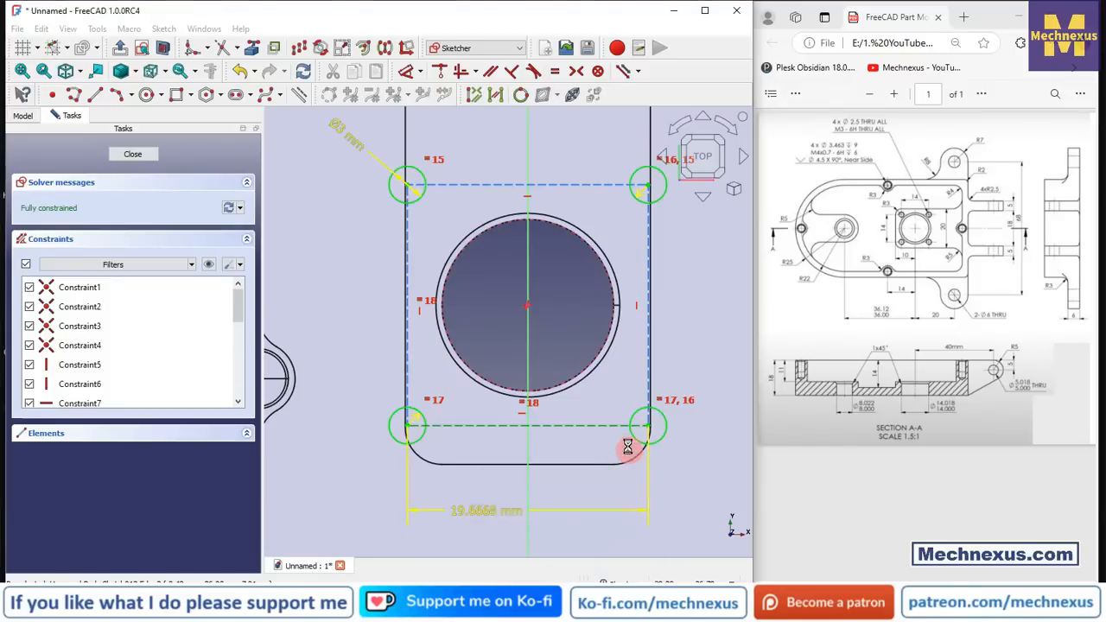
left_click(134, 154)
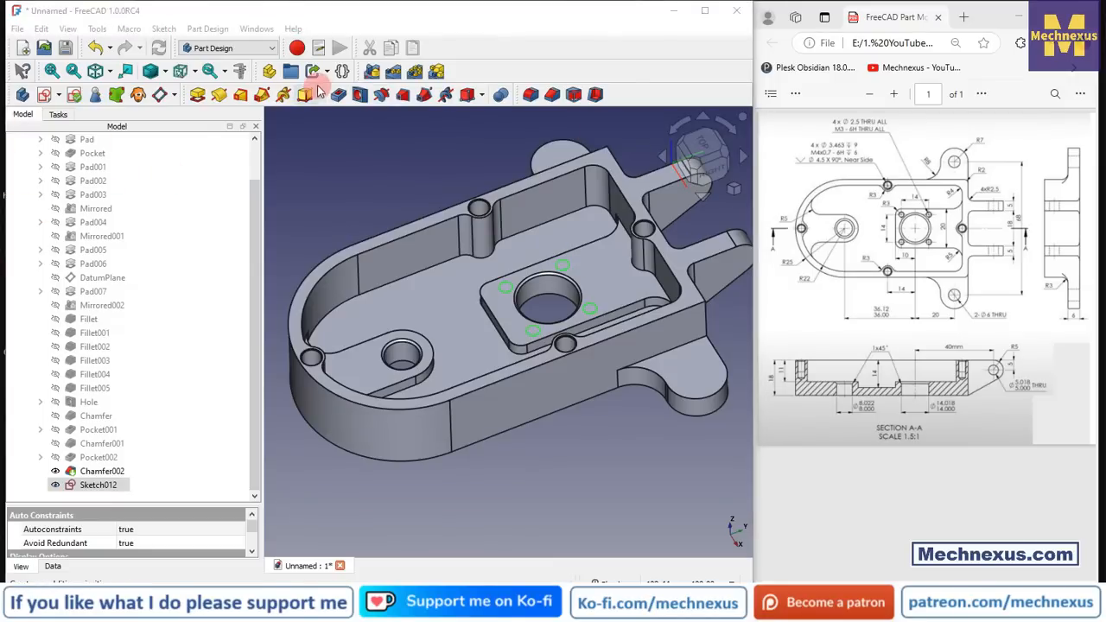
left_click(200, 124)
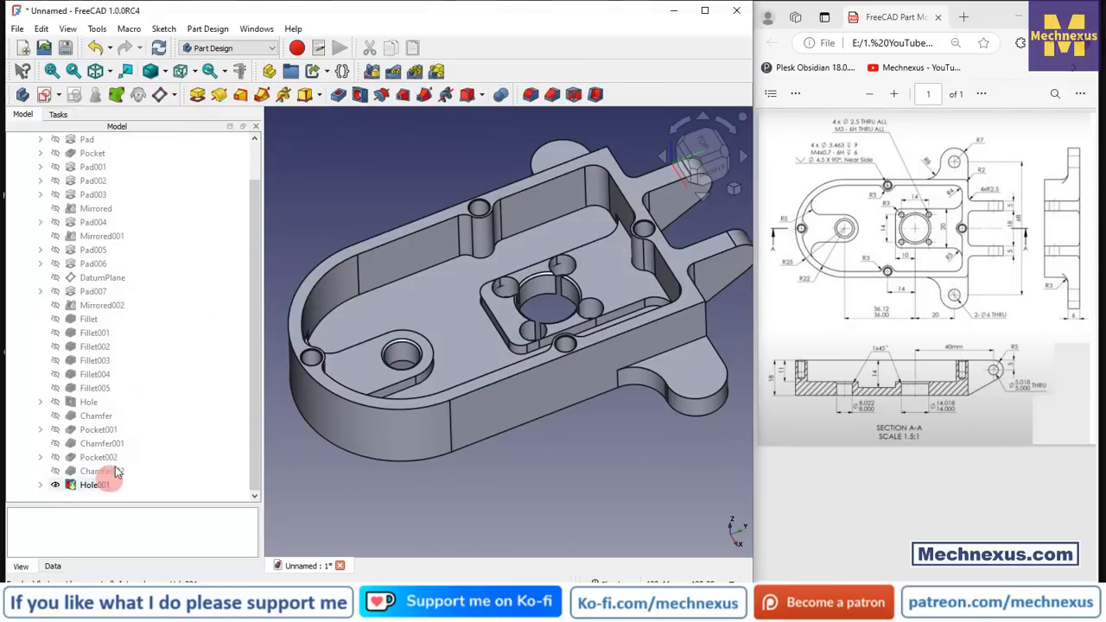
left_click(87, 485)
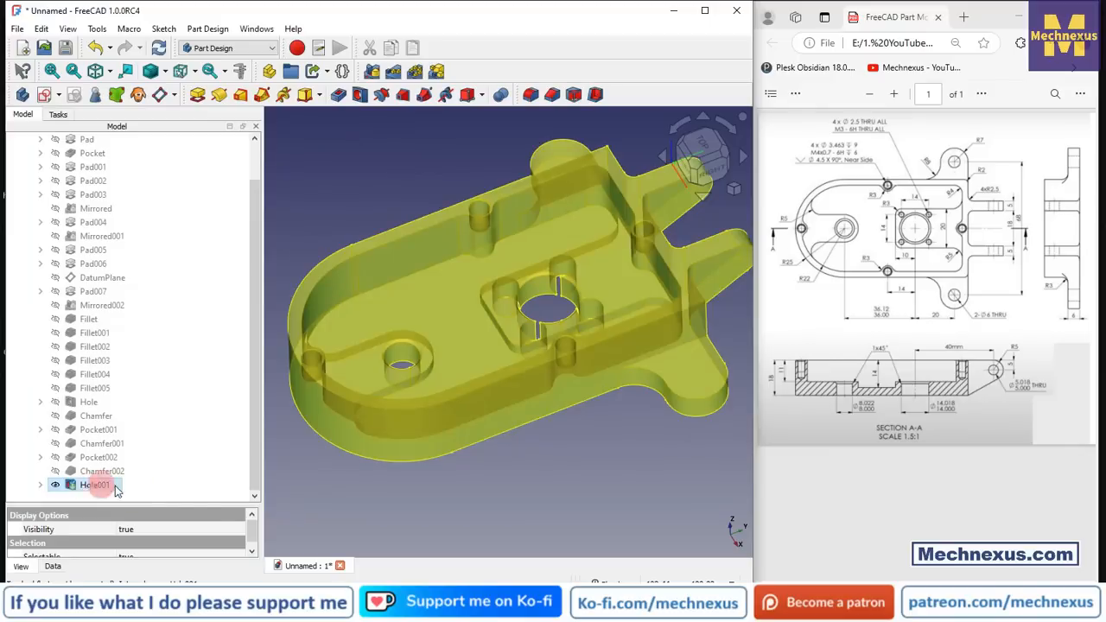
right_click(81, 485)
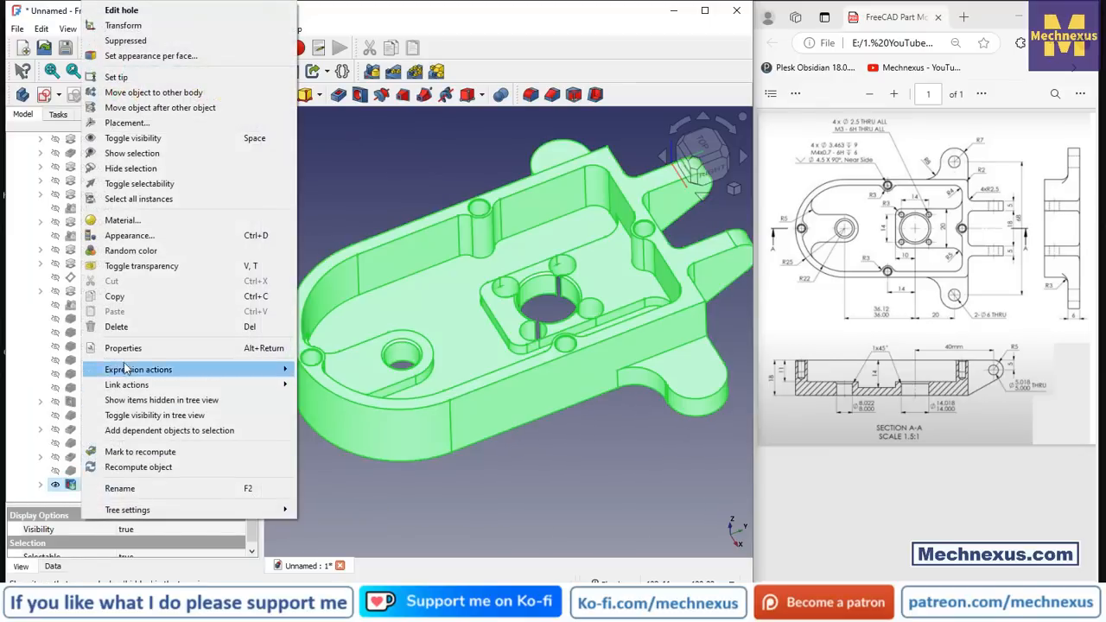
left_click(124, 333)
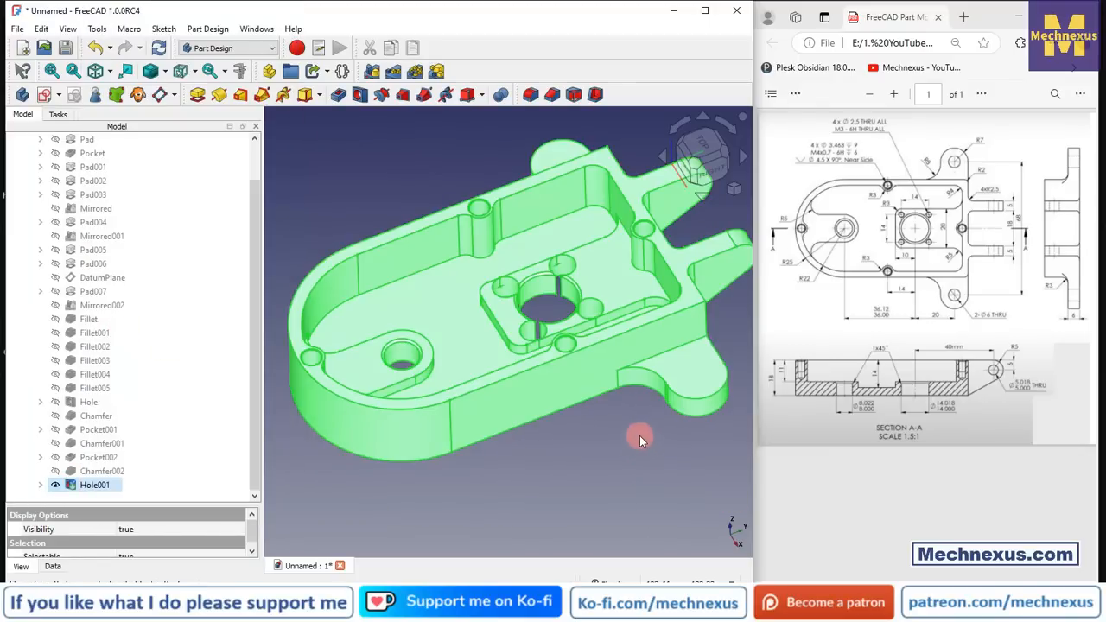
- Create holes from the four-circle sketch with the ISO metric regular profile, size M3 and through-all depth
left_click(86, 485)
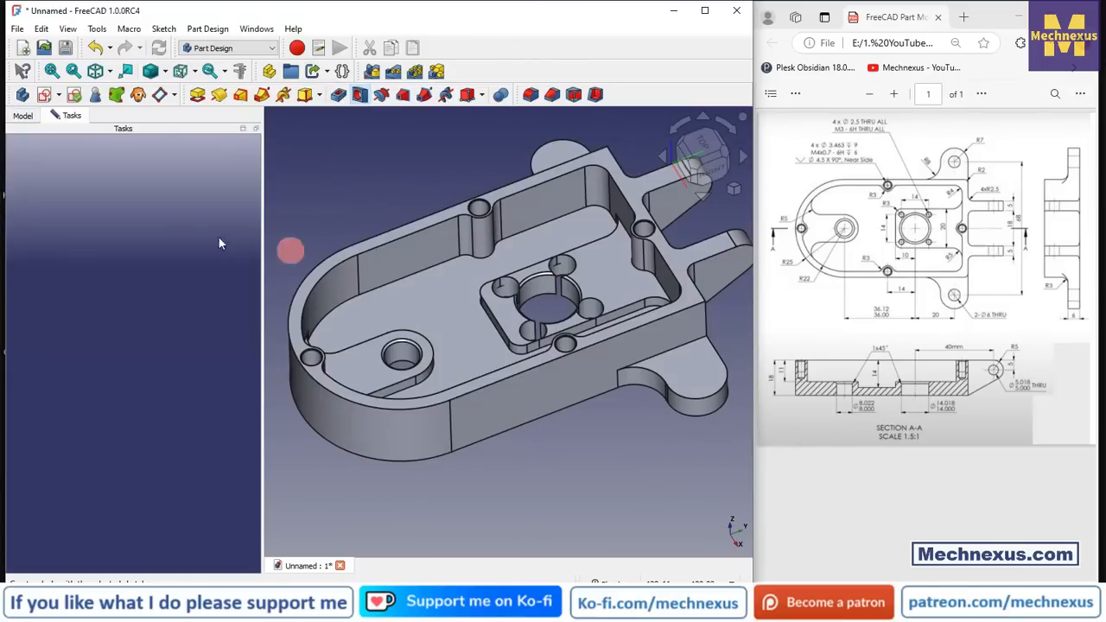
left_click(96, 208)
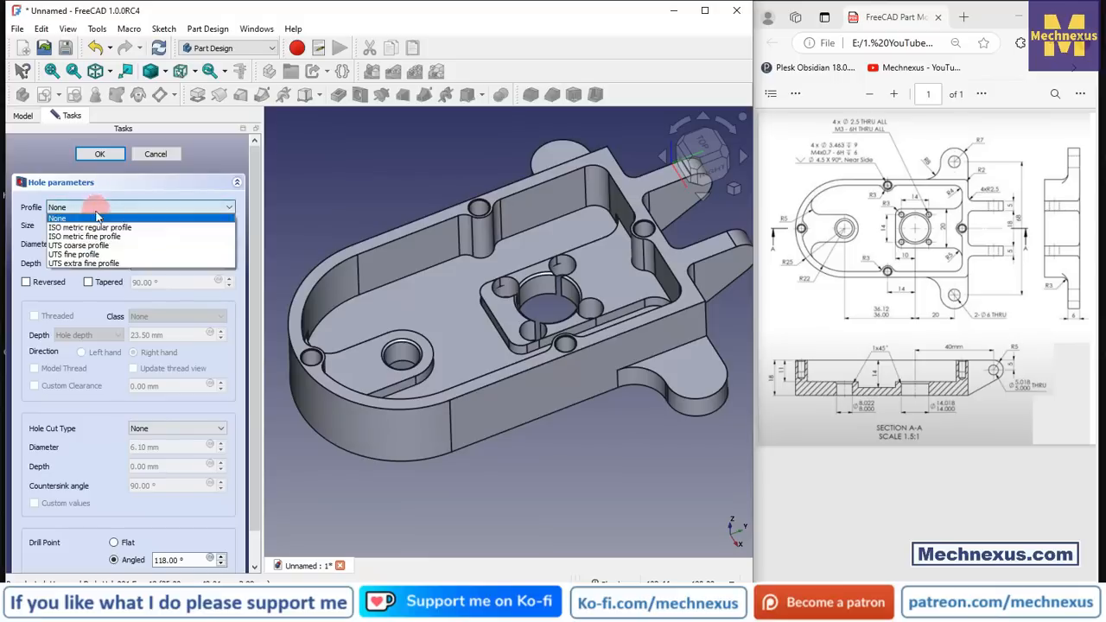
left_click(89, 220)
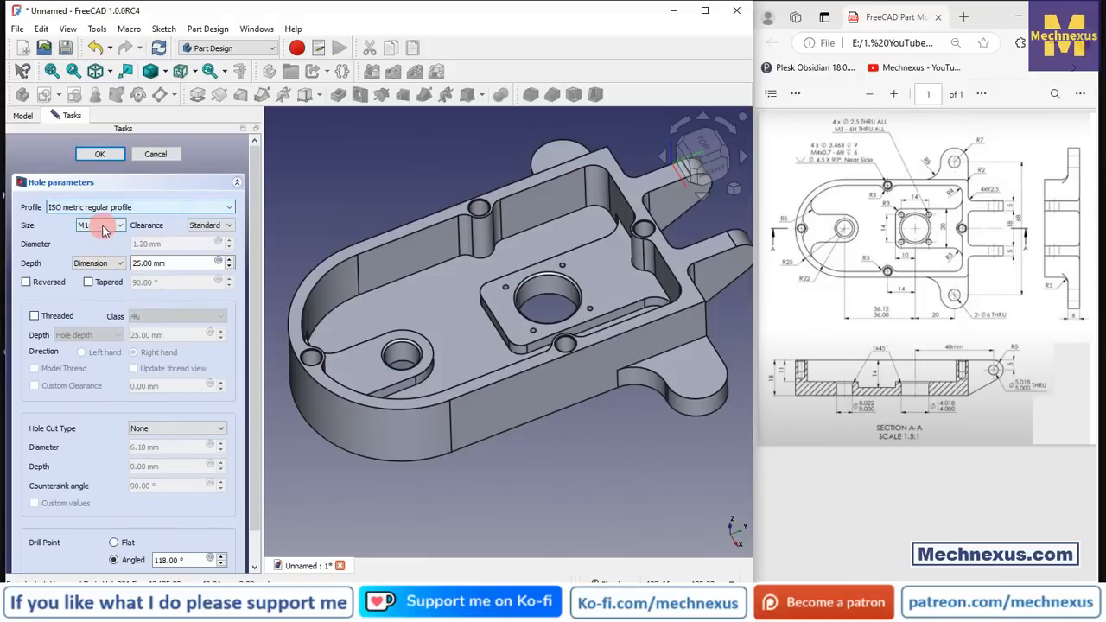
left_click(102, 226)
left_click(93, 314)
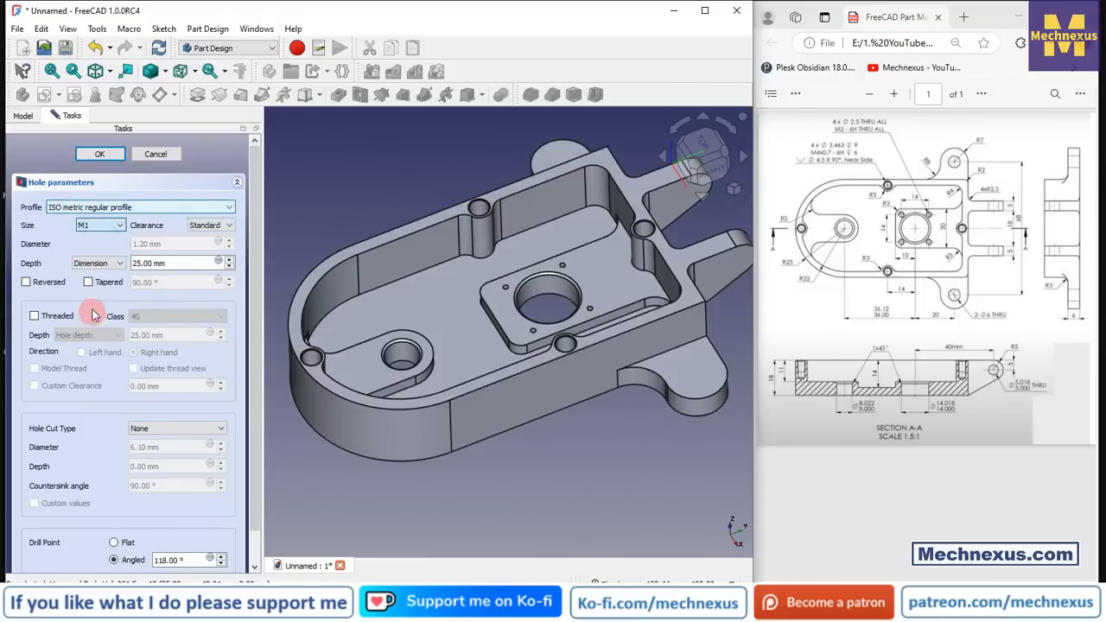
left_click(101, 263)
left_click(105, 284)
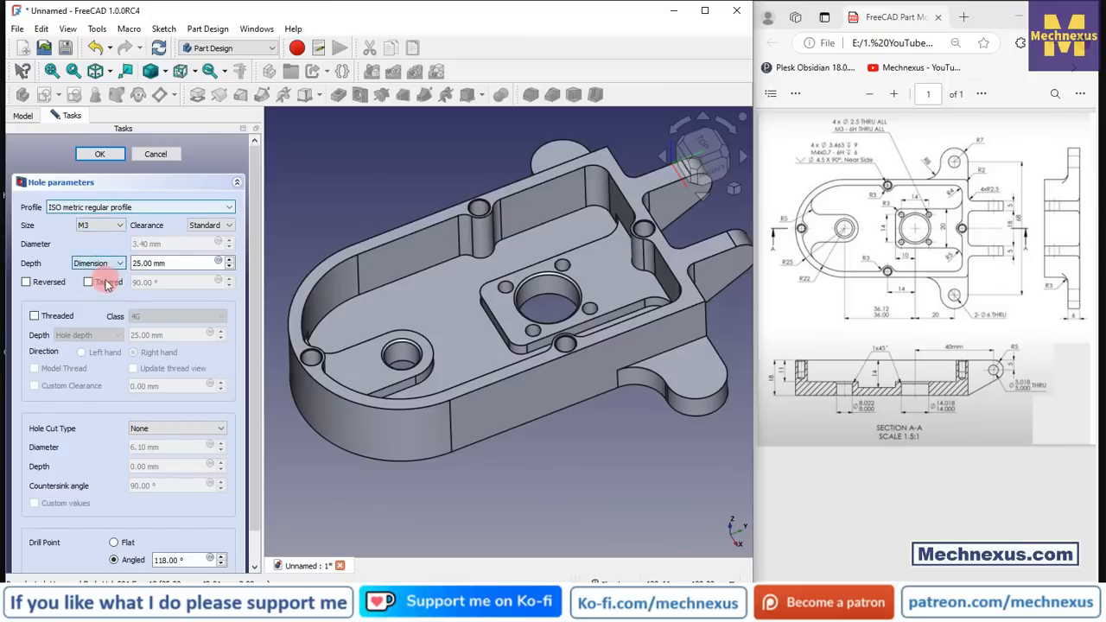
left_click(484, 469)
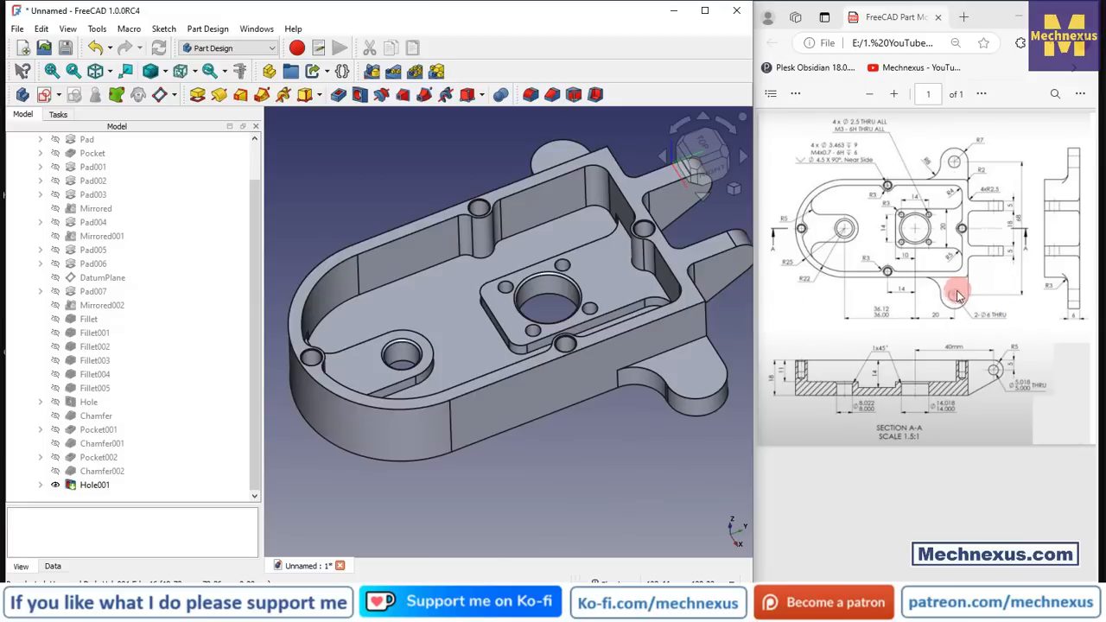
- Check the side lugs in the reference rendering and start a sketch on the upper face of one side lug
scroll(432, 380, "down", 5)
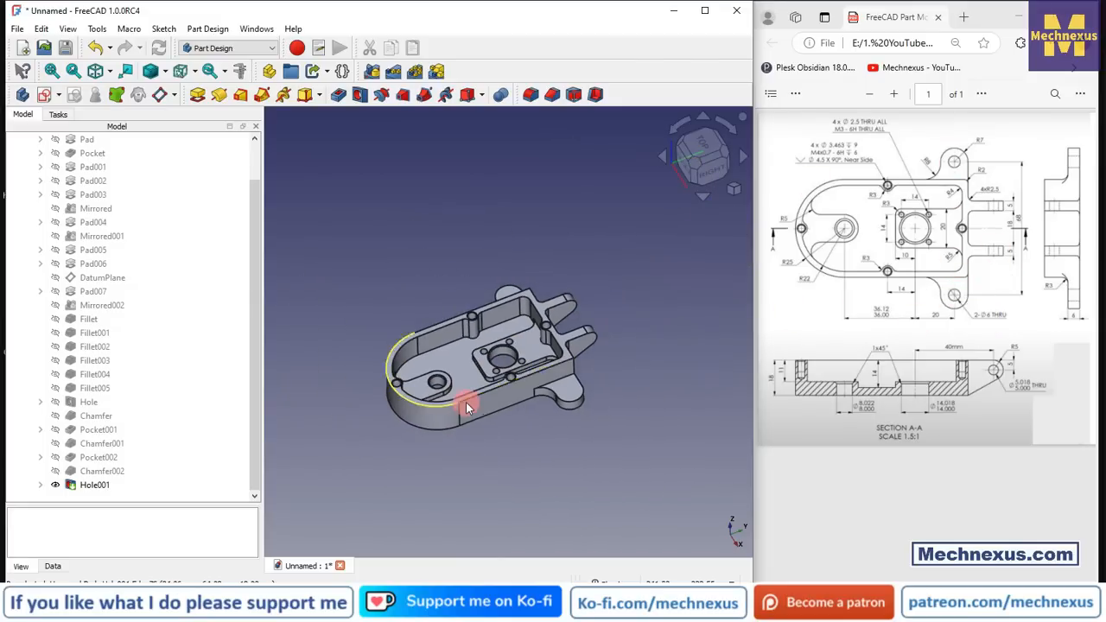
scroll(1080, 304, "right", 5)
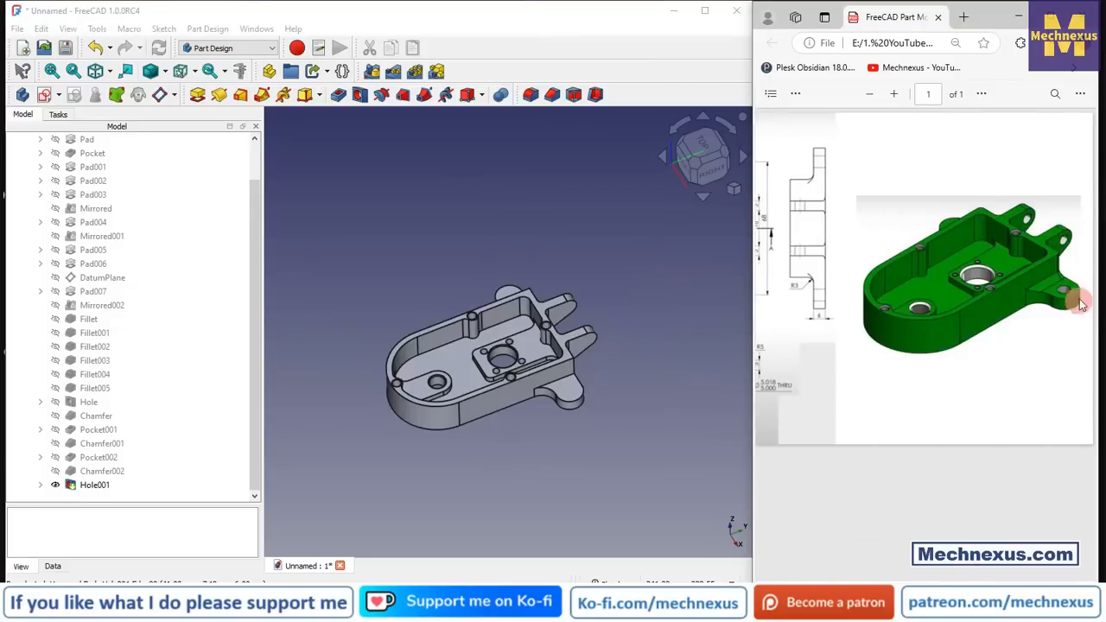
scroll(467, 349, "up", 4)
middle_click_drag(544, 378, 522, 394)
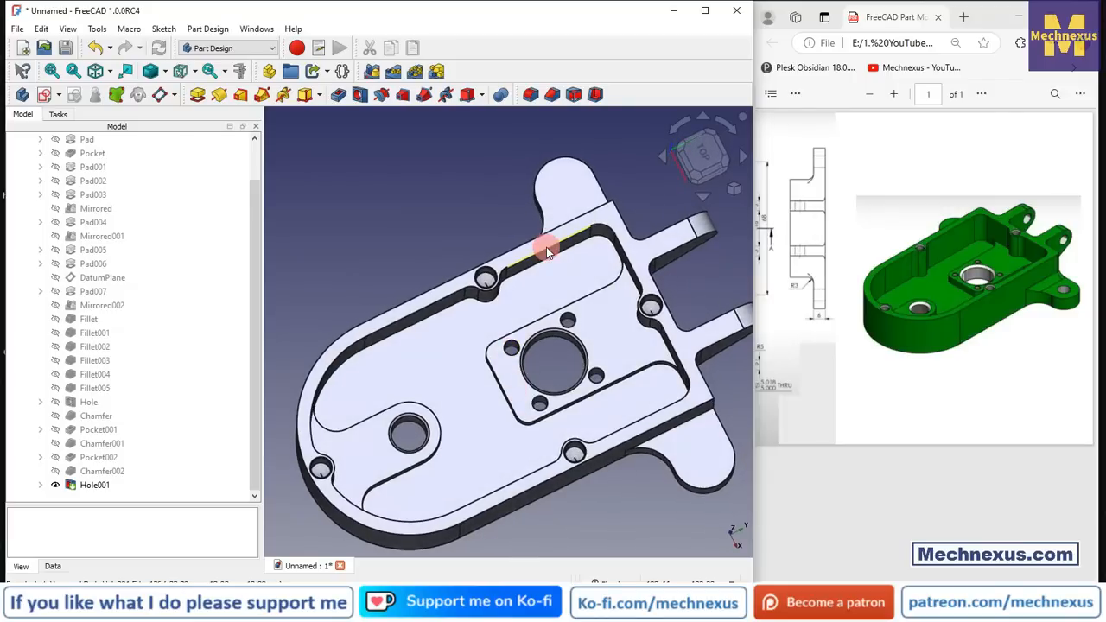
left_click(574, 179)
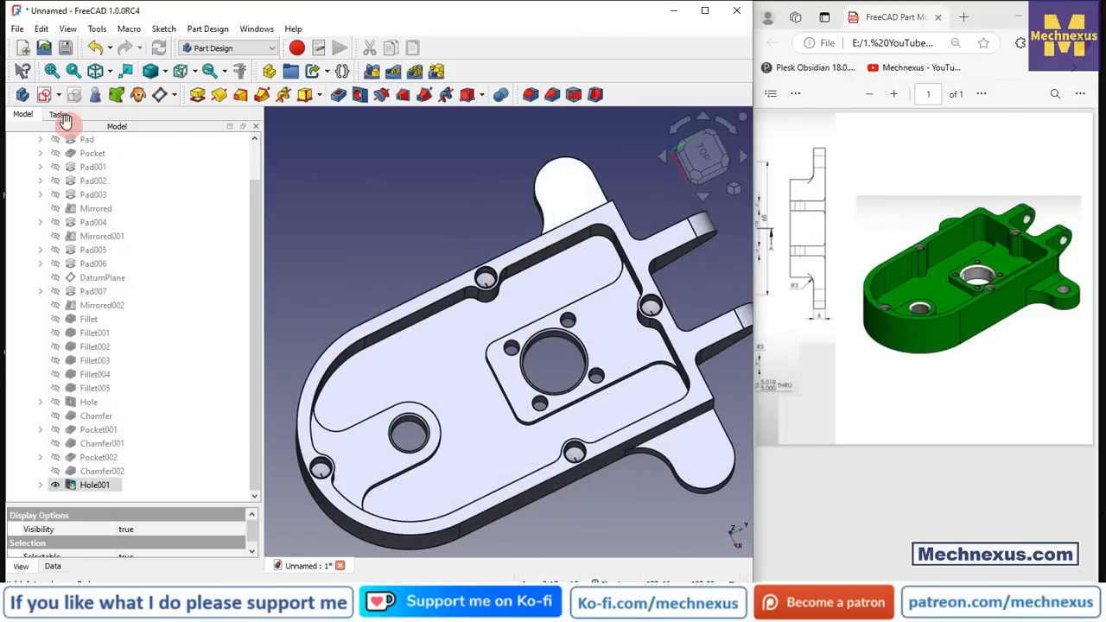
left_click(45, 96)
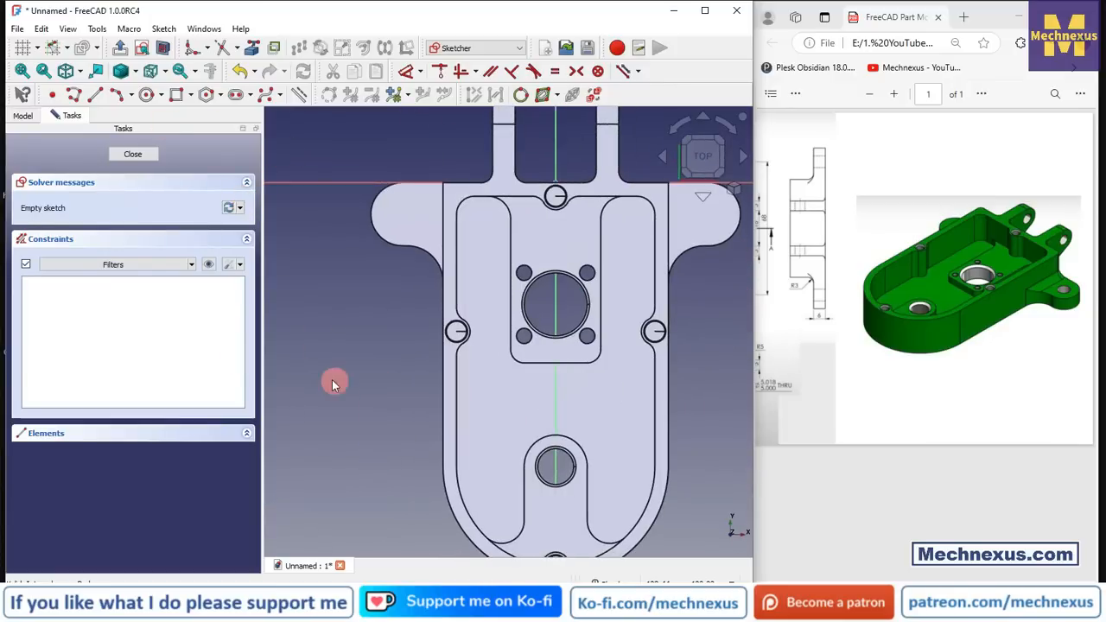
- Project the rounded end arcs of both side lugs into the sketch as external geometry
scroll(383, 292, "down", 3)
scroll(386, 300, "up", 2)
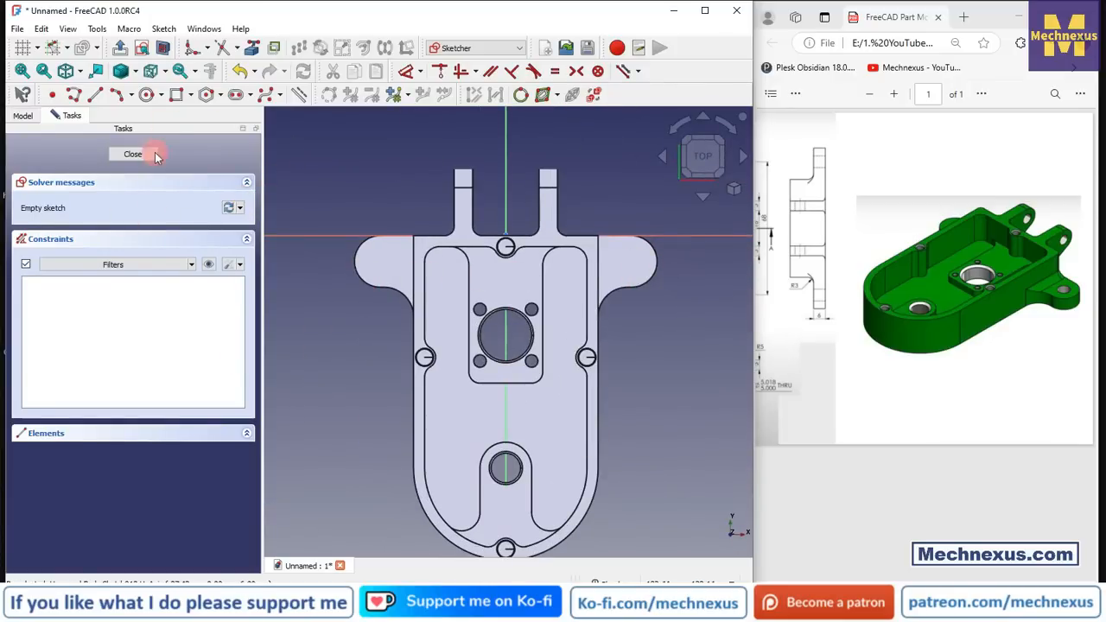
left_click(249, 53)
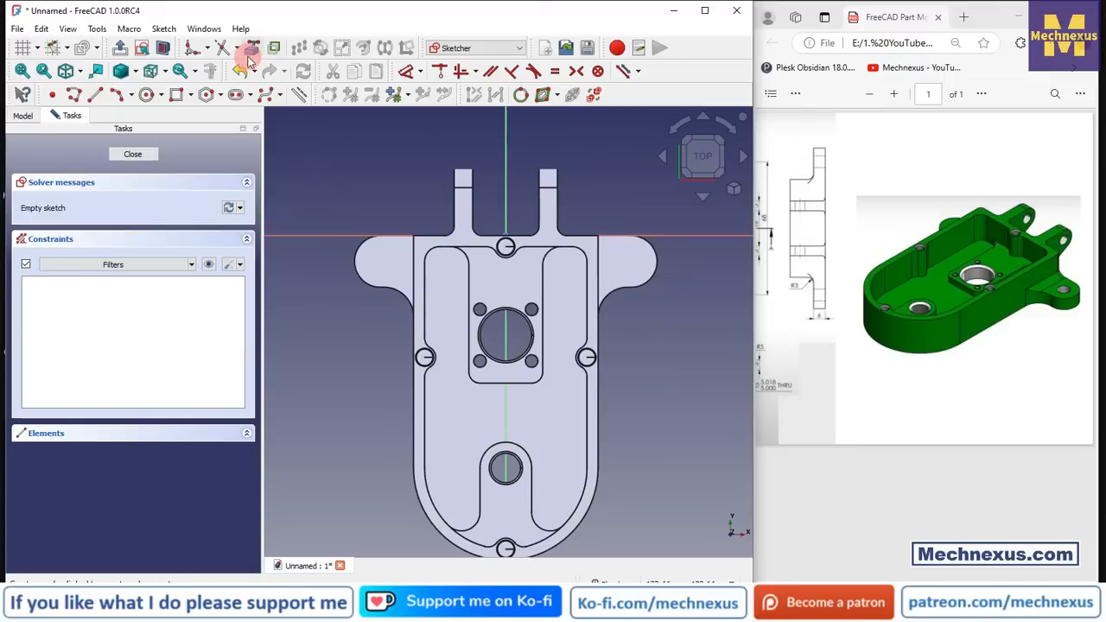
left_click(367, 281)
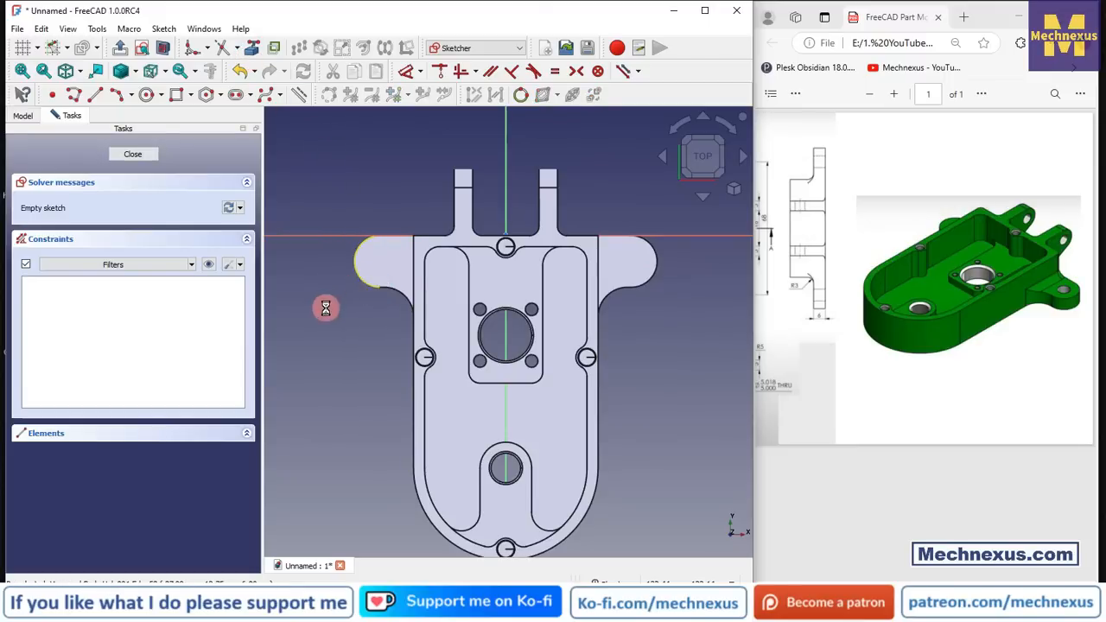
left_click(652, 273)
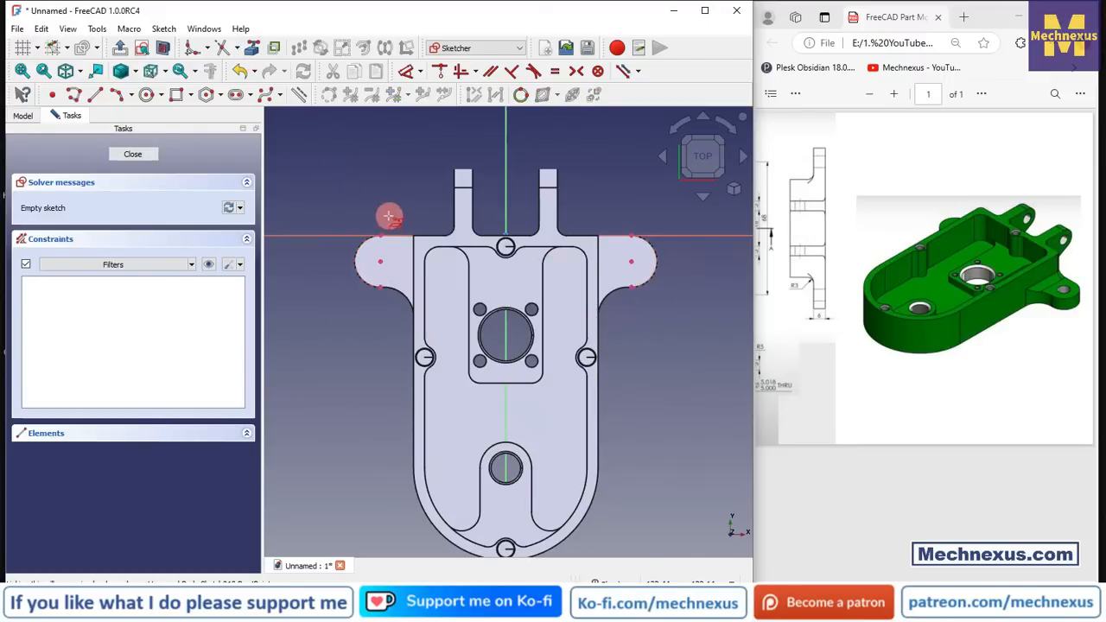
- Draw a circle at the centre of each projected lug arc, making the left lug's circle about 7.7 mm in diameter
scroll(388, 216, "up", 3)
scroll(328, 420, "down", 2)
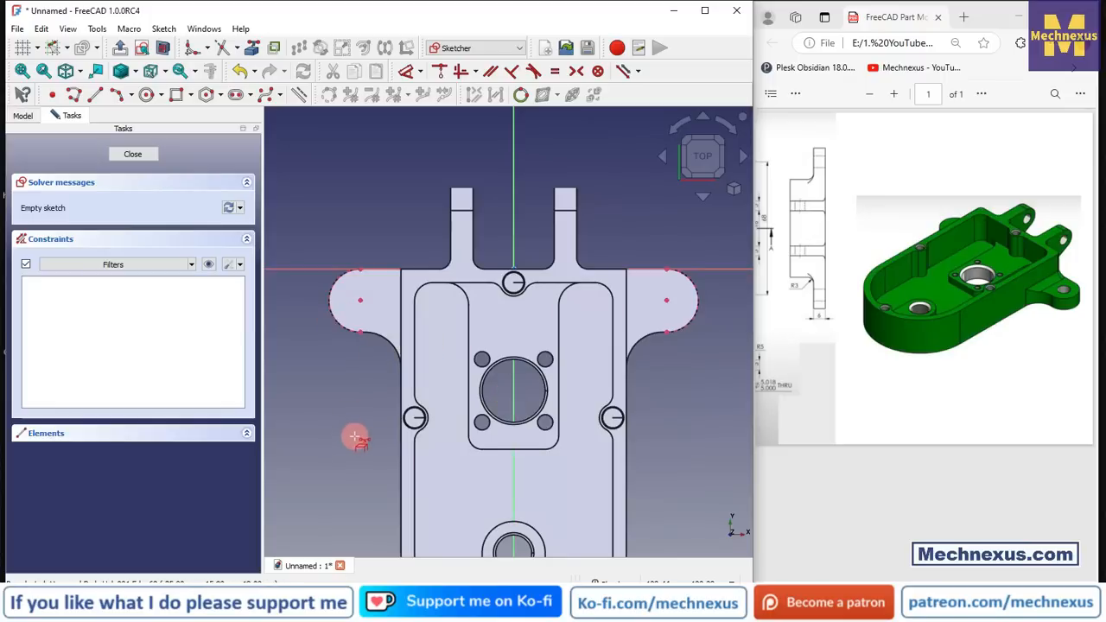
left_click(146, 94)
scroll(377, 254, "up", 2)
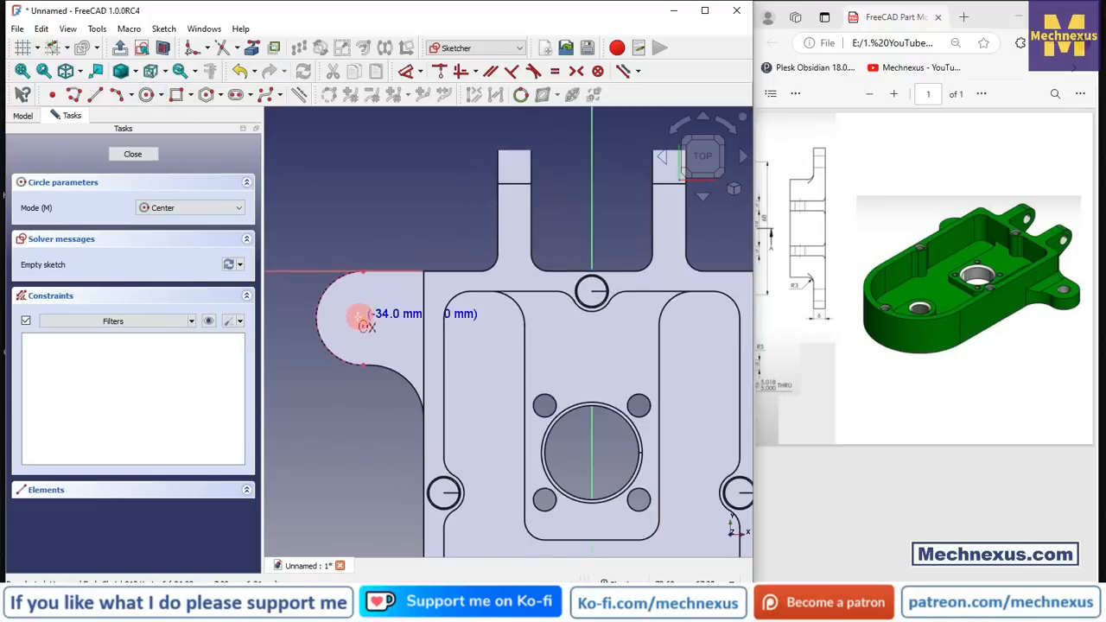
left_click(363, 319)
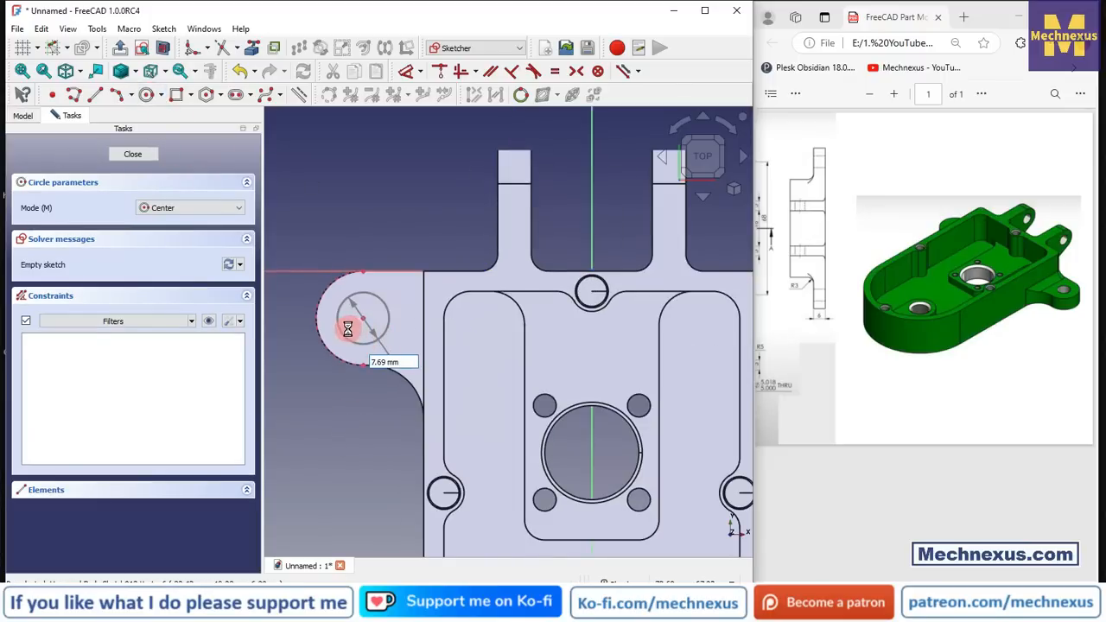
scroll(482, 361, "down", 3)
scroll(632, 338, "up", 3)
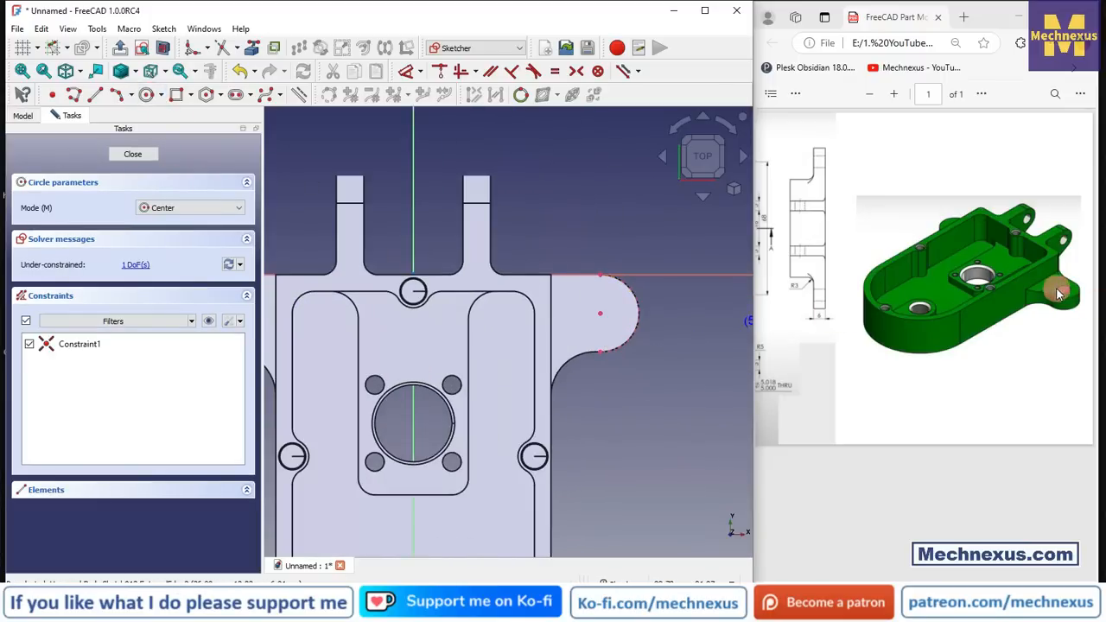
scroll(593, 389, "down", 2)
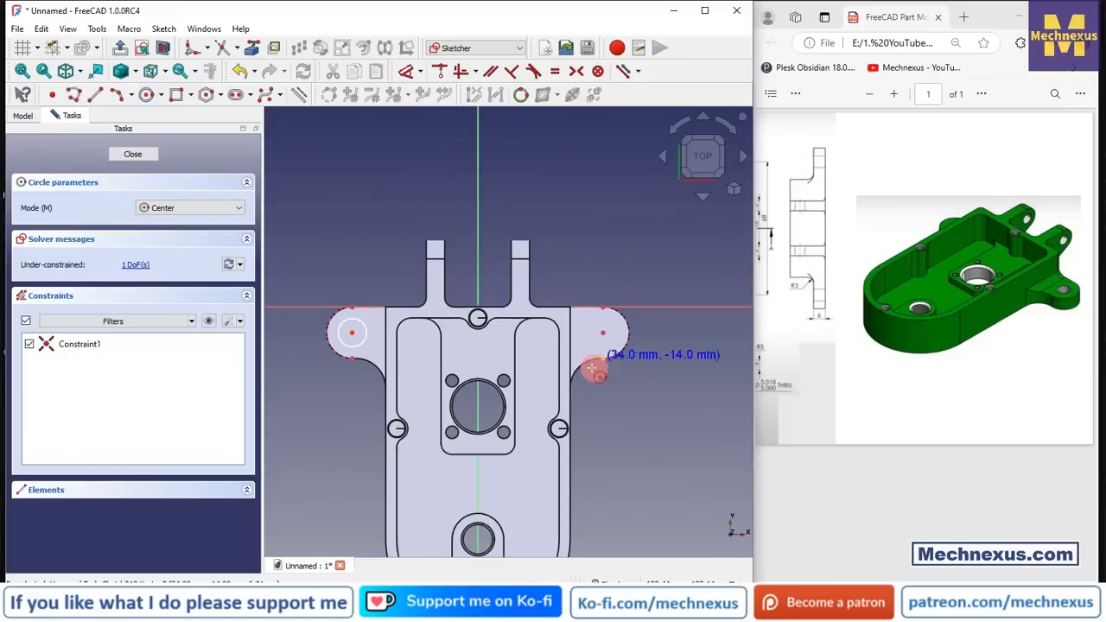
left_click(602, 332)
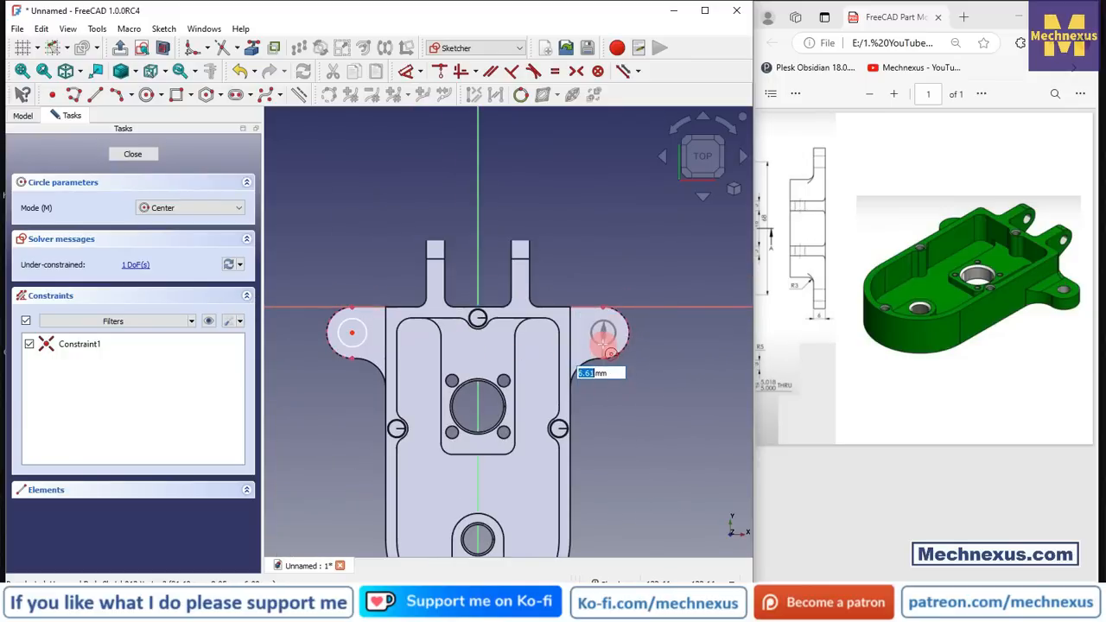
key("Return")
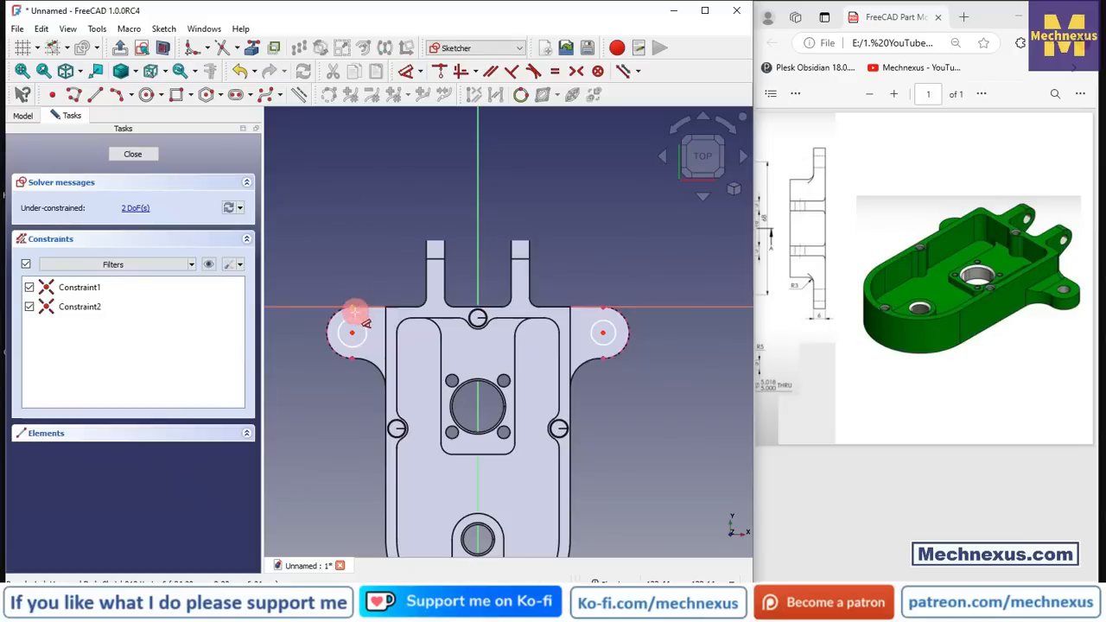
- Set the left lug circle's diameter to 6 mm and check the lug hole callout in the reference drawing
left_click(354, 326)
left_click(385, 254)
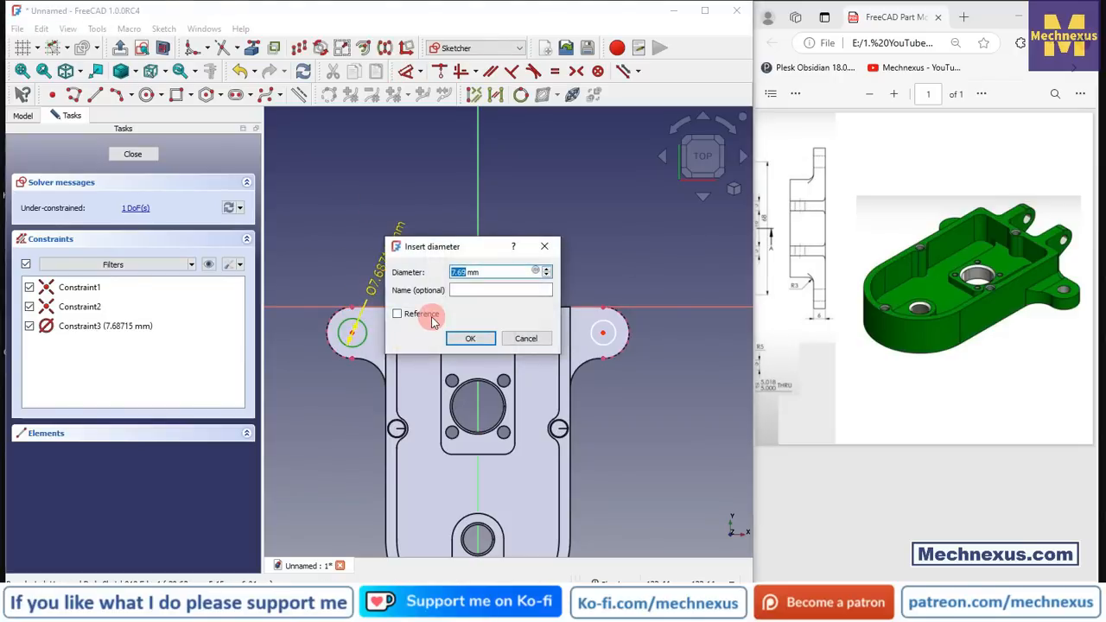
key("Return")
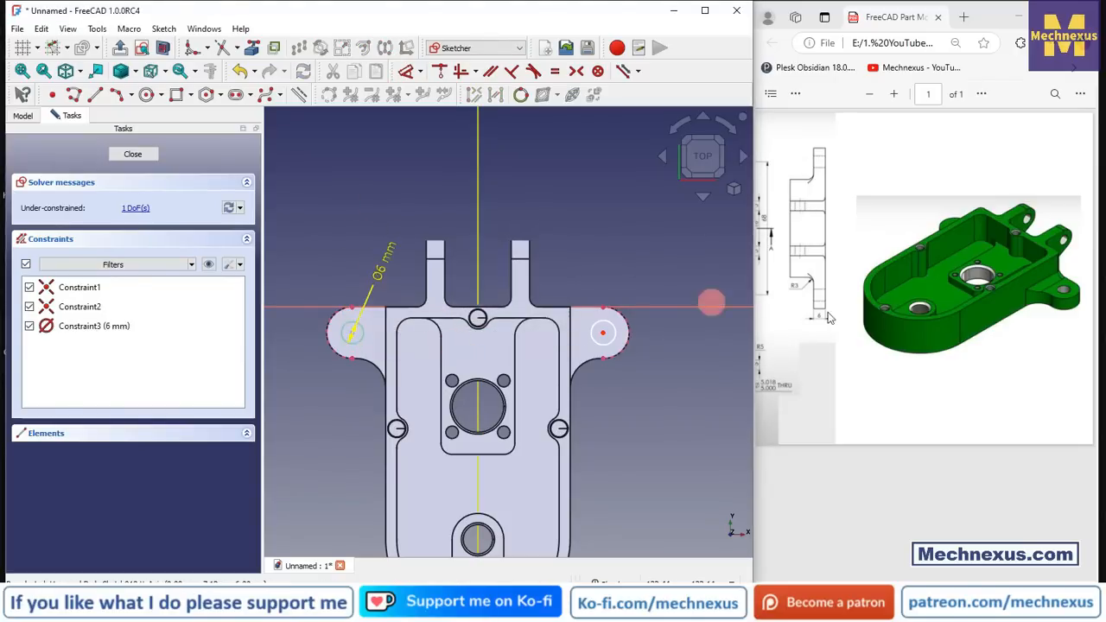
left_click_drag(949, 584, 854, 578)
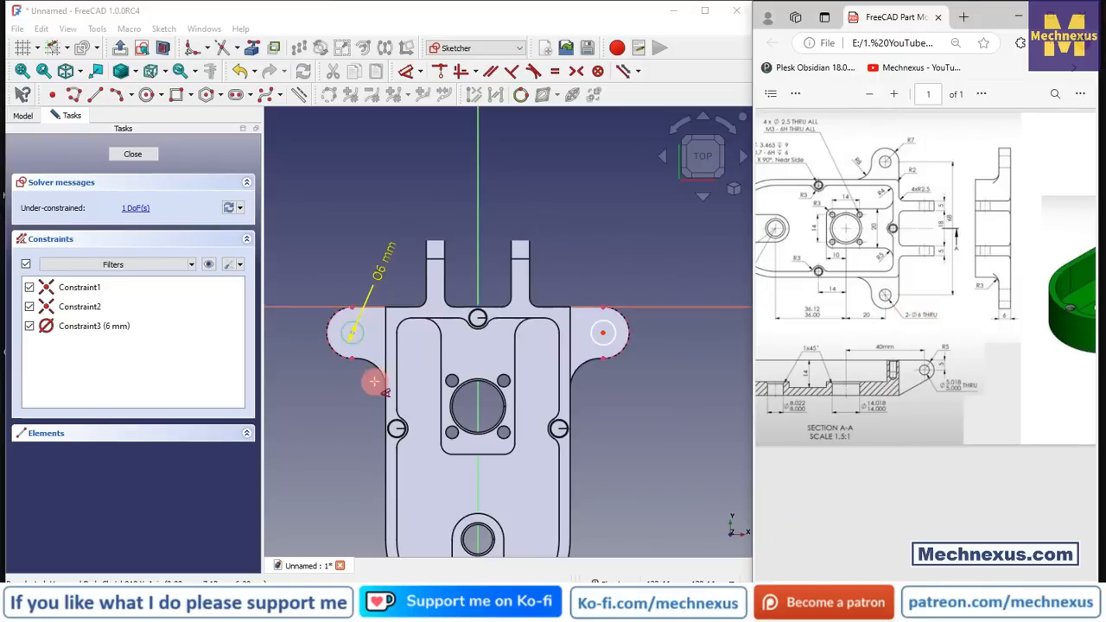
- Constrain the two lug circles to equal size and finish the sketch
right_click(337, 231)
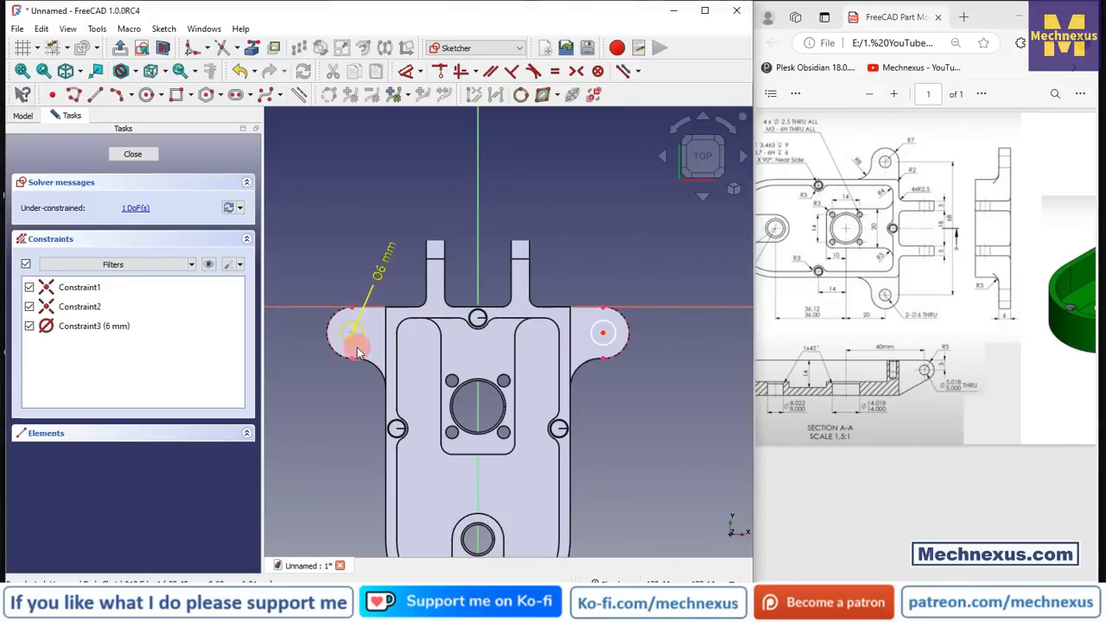
left_click(358, 351)
left_click(593, 338)
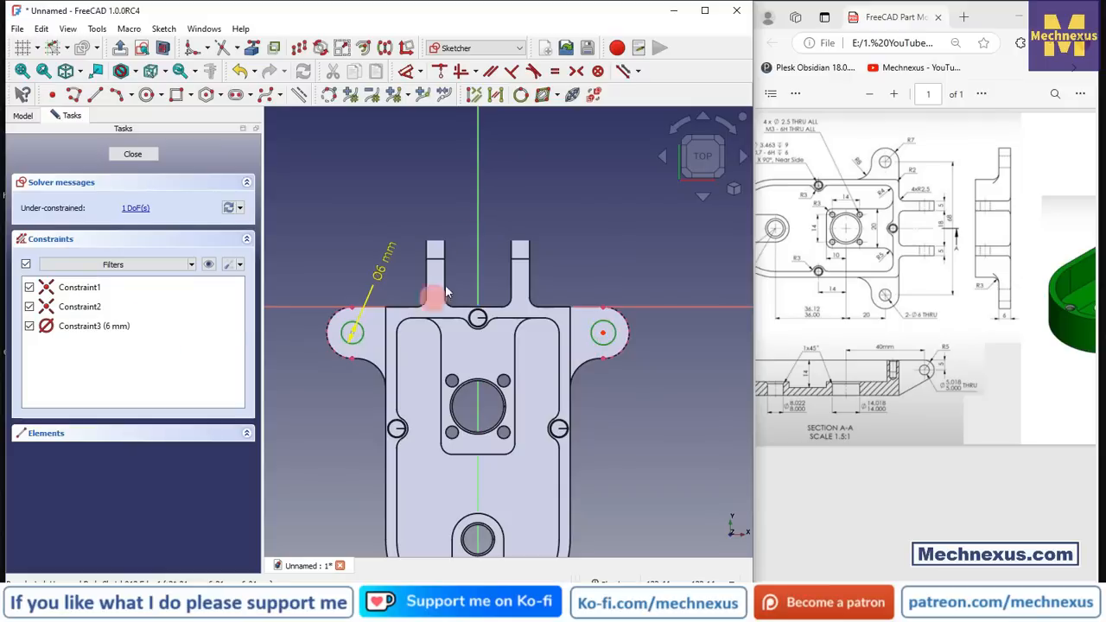
left_click(555, 71)
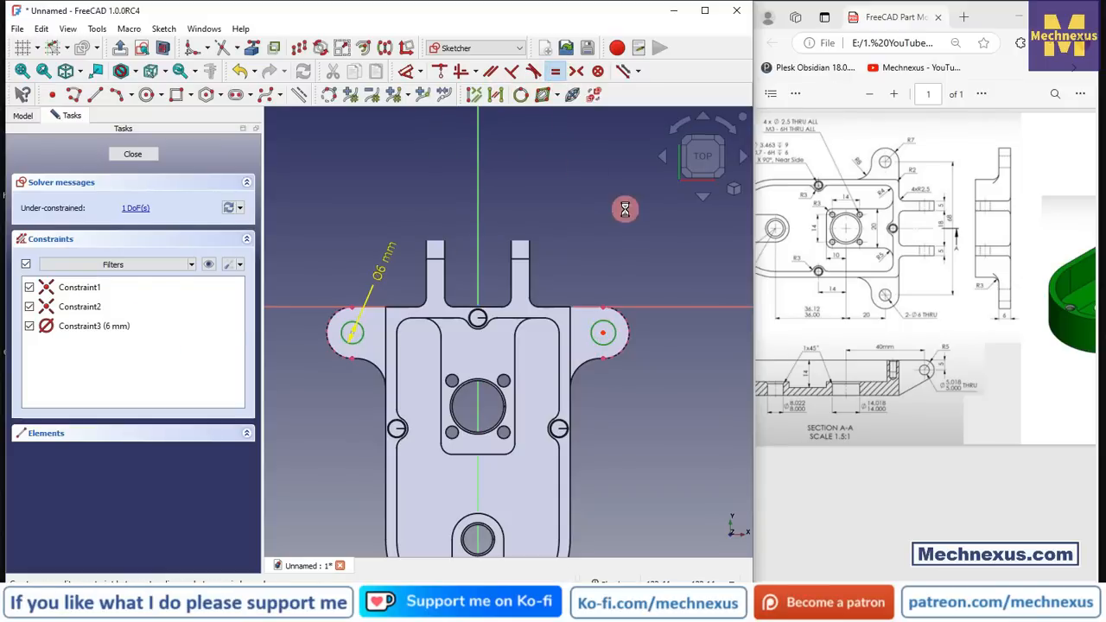
left_click(138, 155)
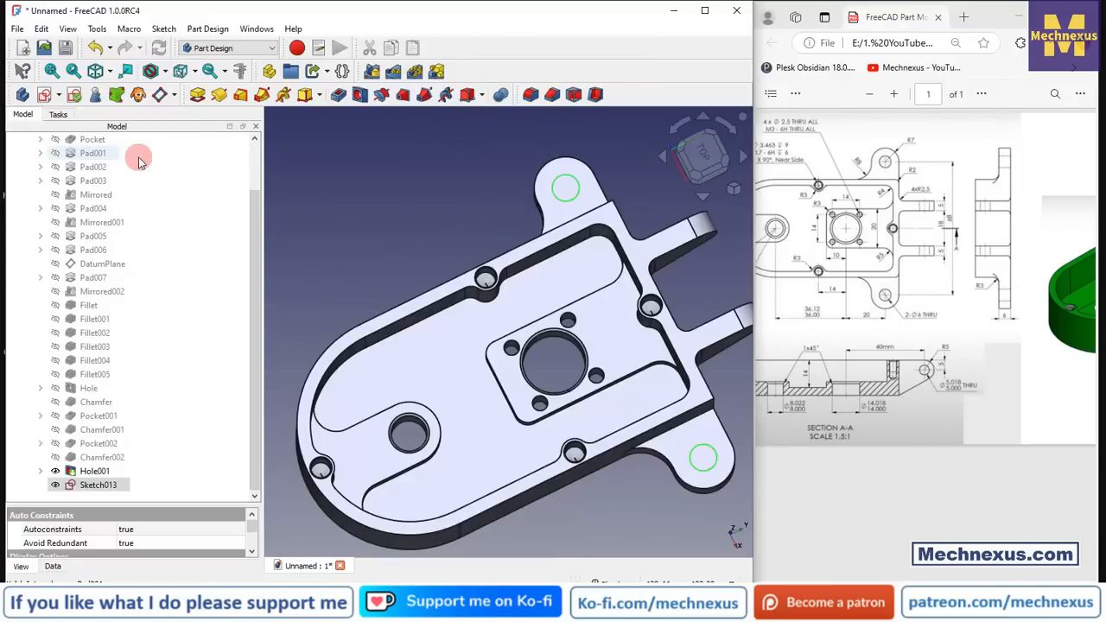
- Cut the two lug circles as a pocket of type Through all
scroll(413, 248, "down", 2)
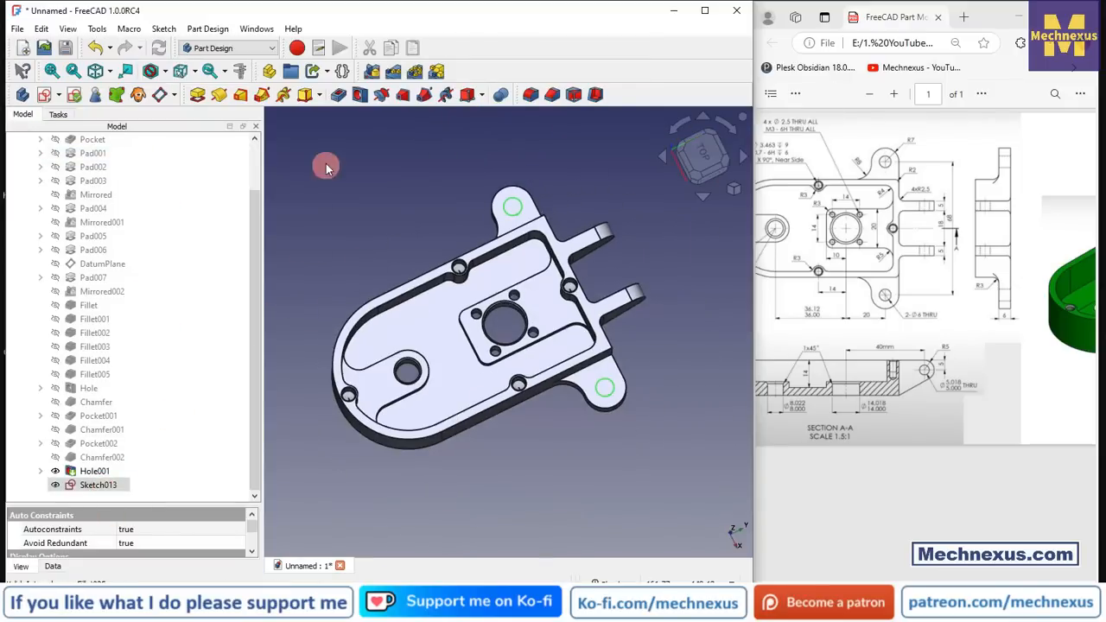
left_click(338, 94)
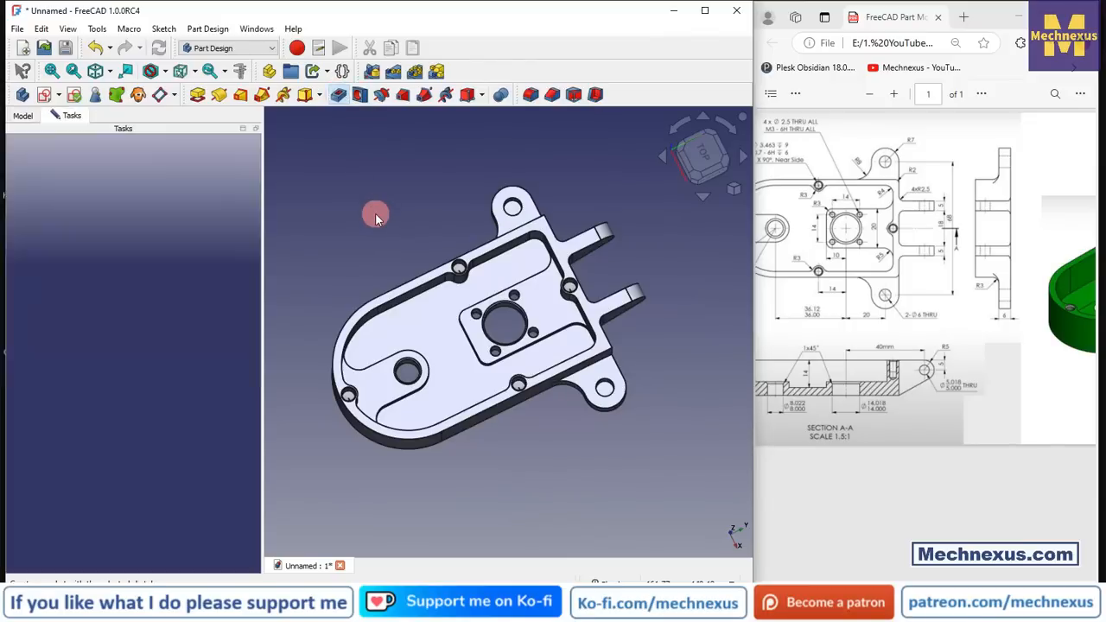
left_click(171, 210)
left_click(192, 208)
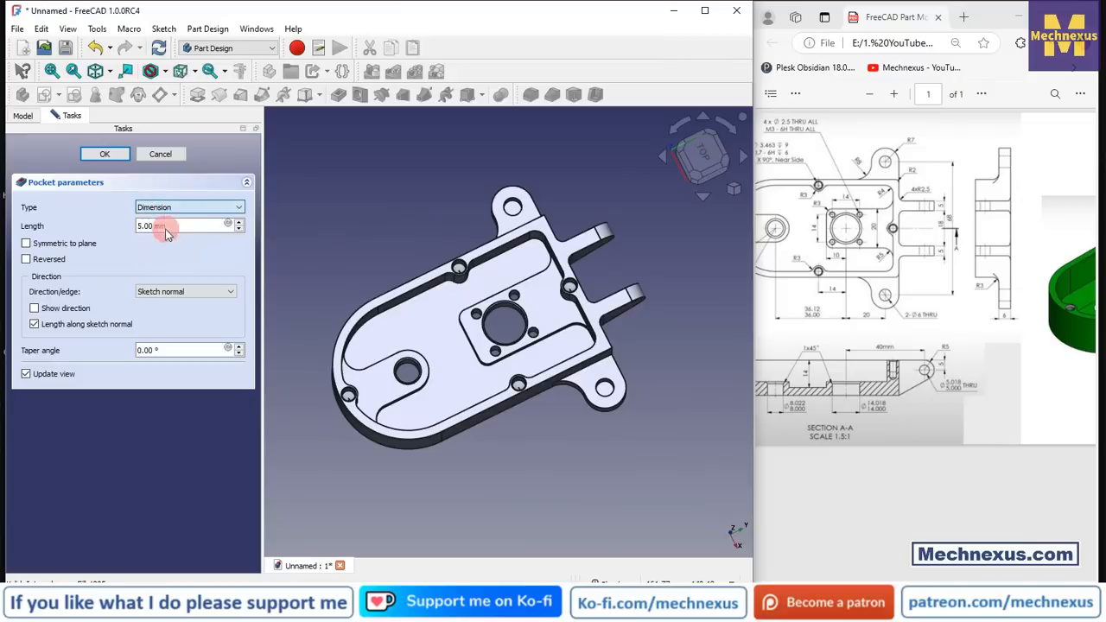
key("Down")
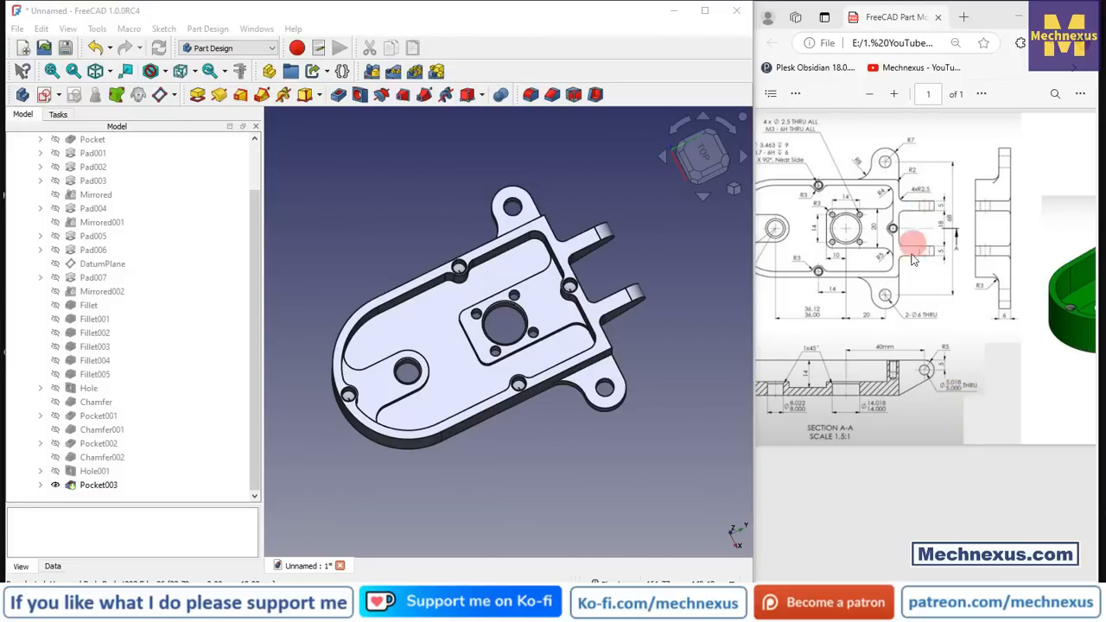
- Start a sketch on the outer side face of the near hinge arm and project its rounded end arc as external geometry
left_click_drag(861, 583, 957, 581)
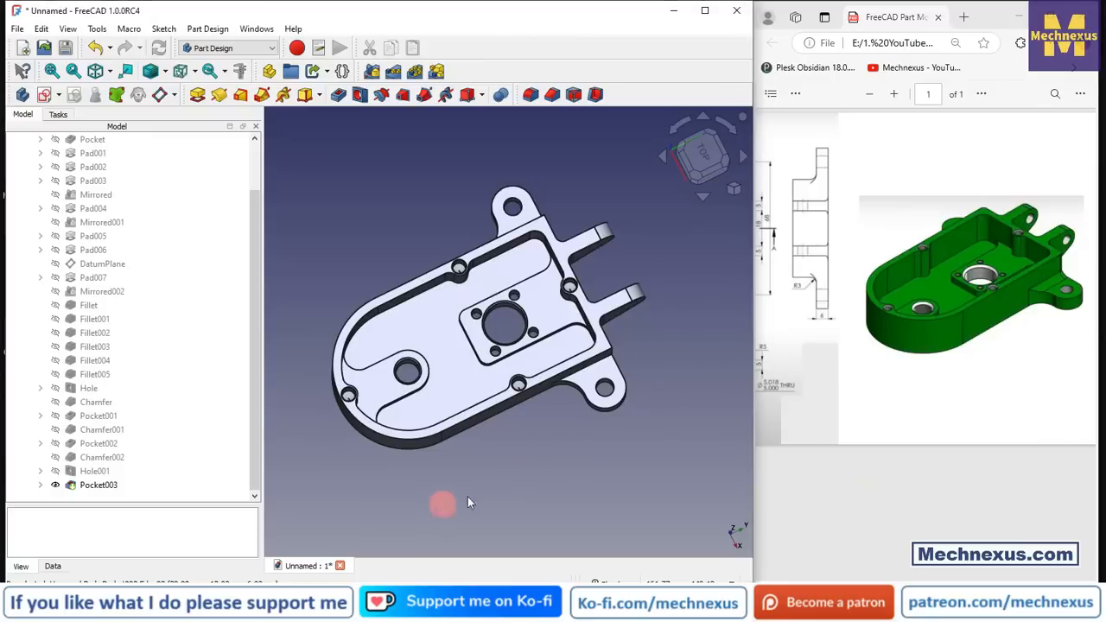
middle_click_drag(444, 504, 480, 393)
scroll(672, 305, "up", 3)
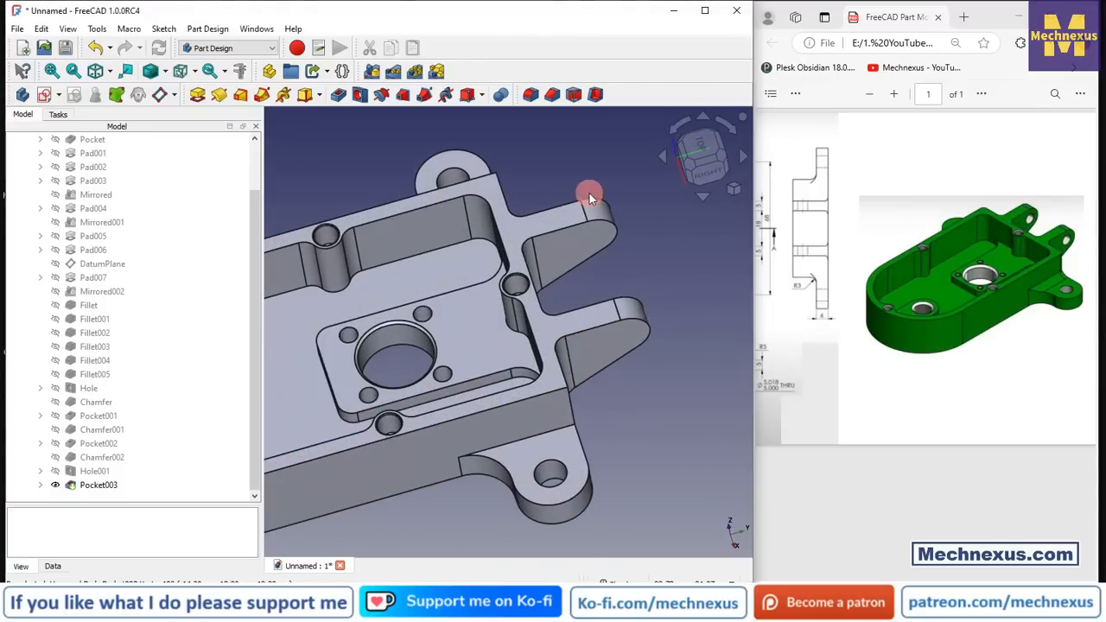
left_click(596, 356)
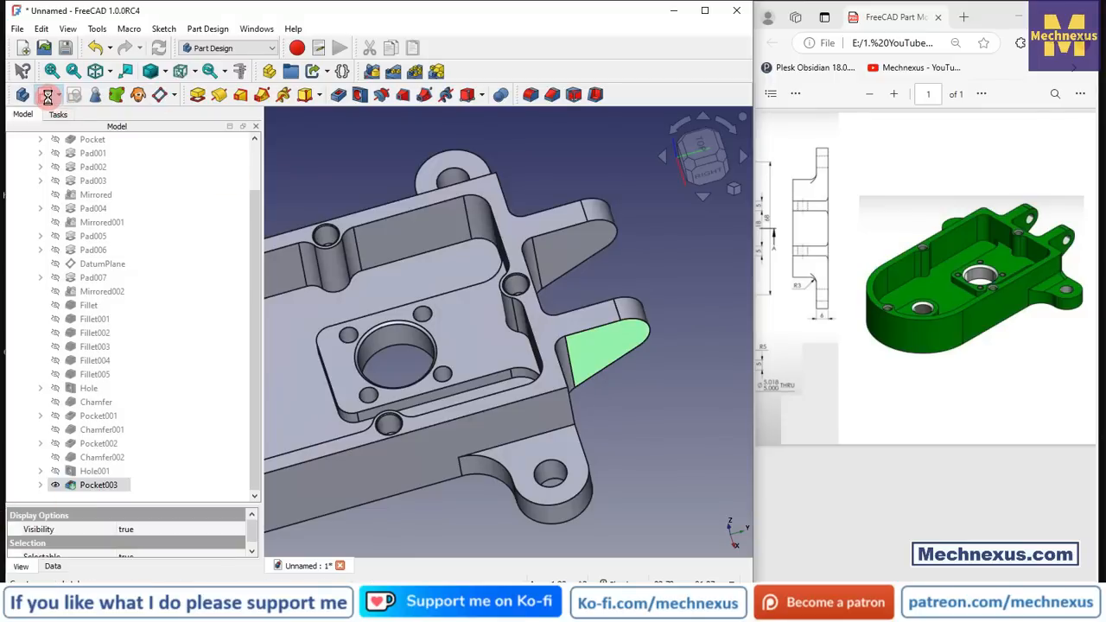
left_click(46, 97)
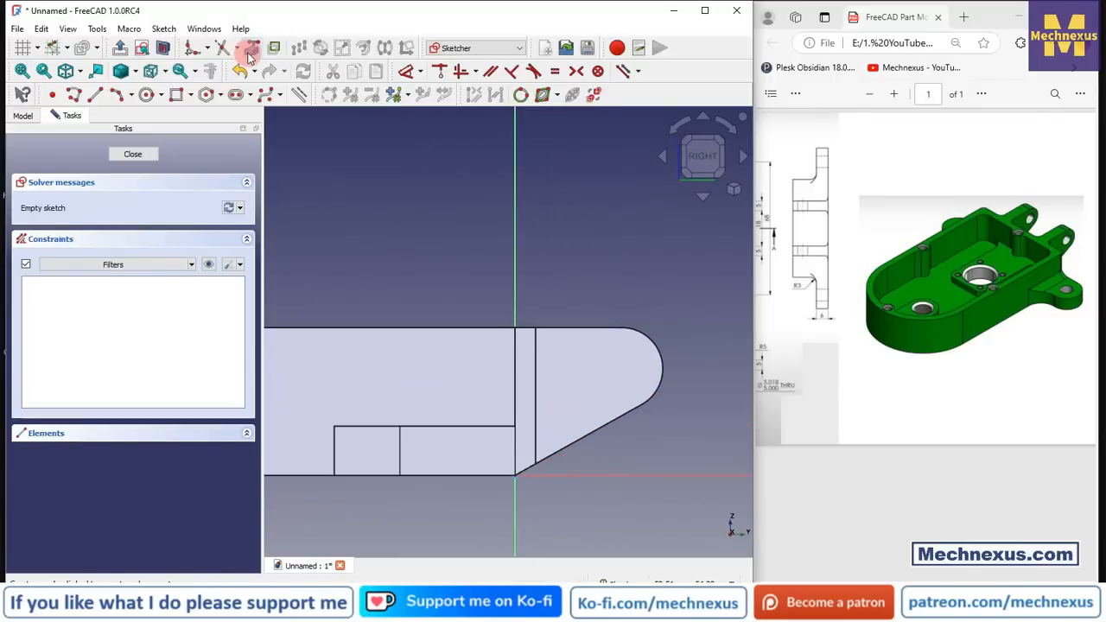
left_click(251, 48)
left_click(664, 371)
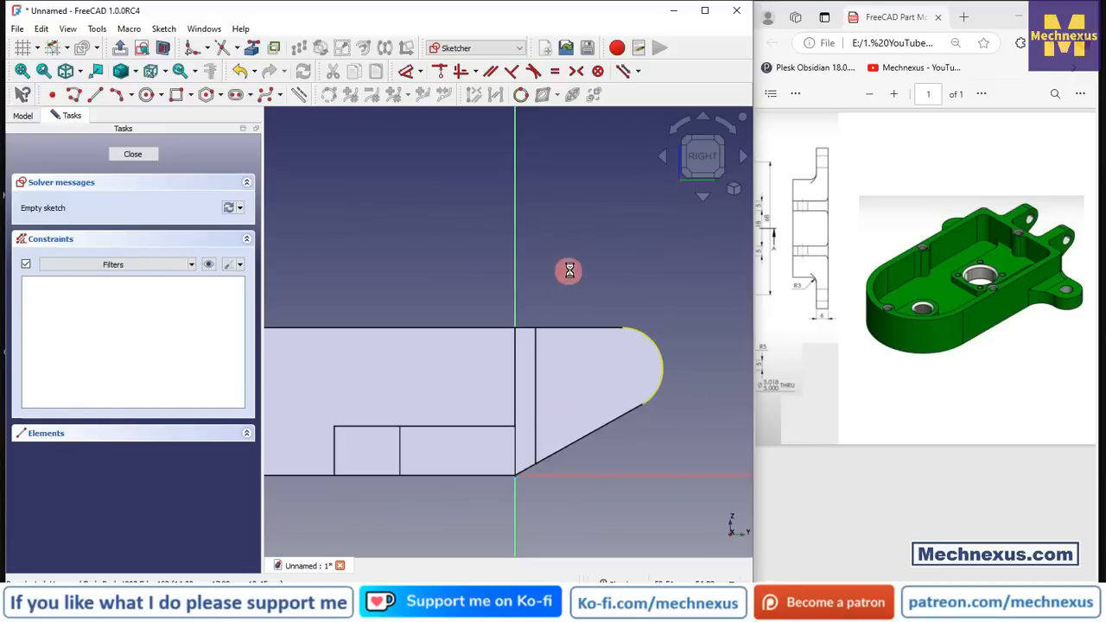
- Draw a circle about 5.4 mm in diameter at the centre of the hinge arm's projected arc
left_click(146, 94)
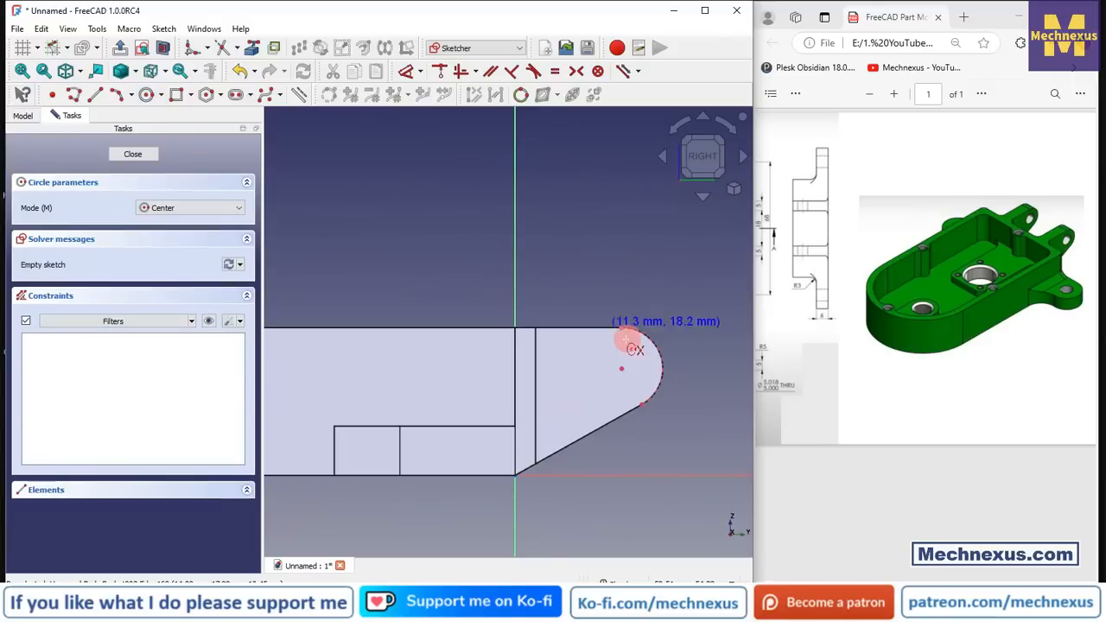
scroll(624, 380, "up", 2)
left_click(624, 380)
left_click(629, 415)
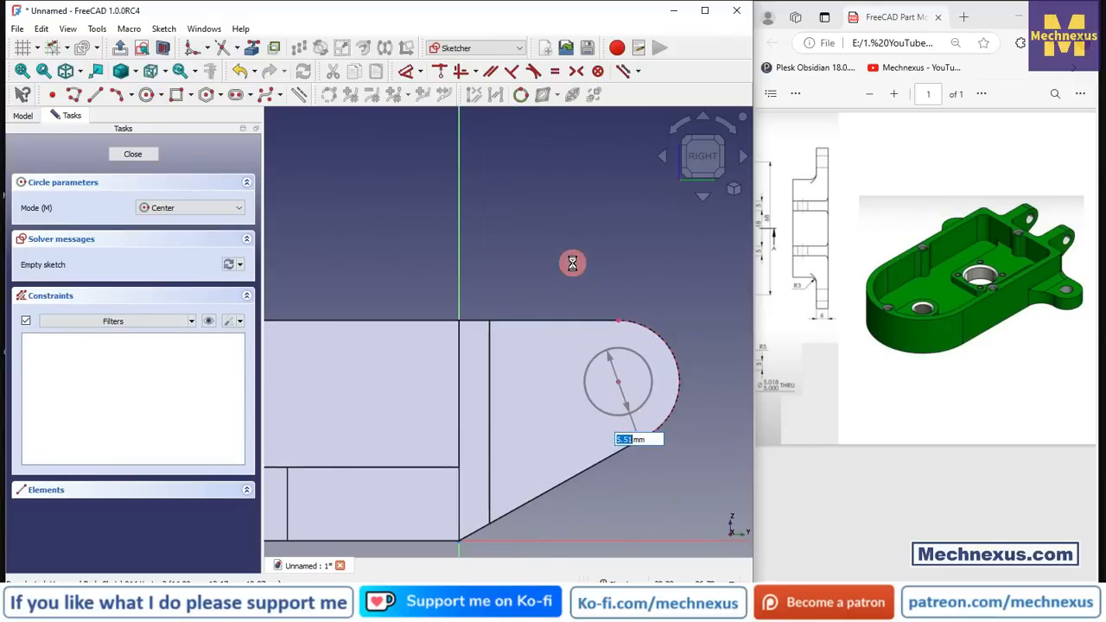
- Set the hinge arm circle's diameter to 5 mm and finish the sketch
left_click(405, 71)
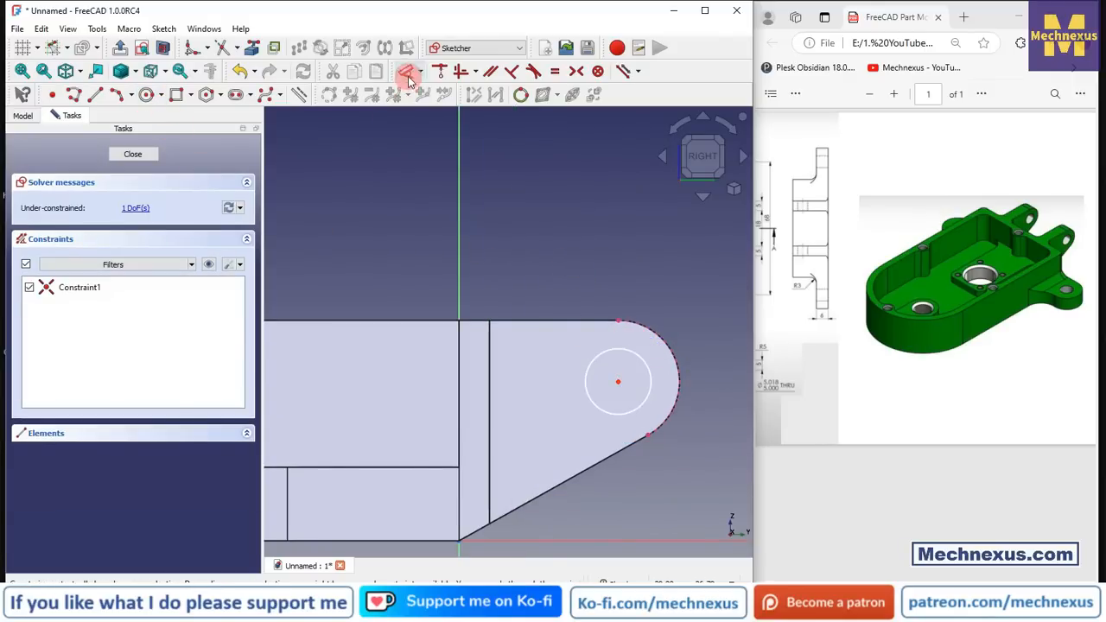
left_click(648, 364)
left_click(682, 298)
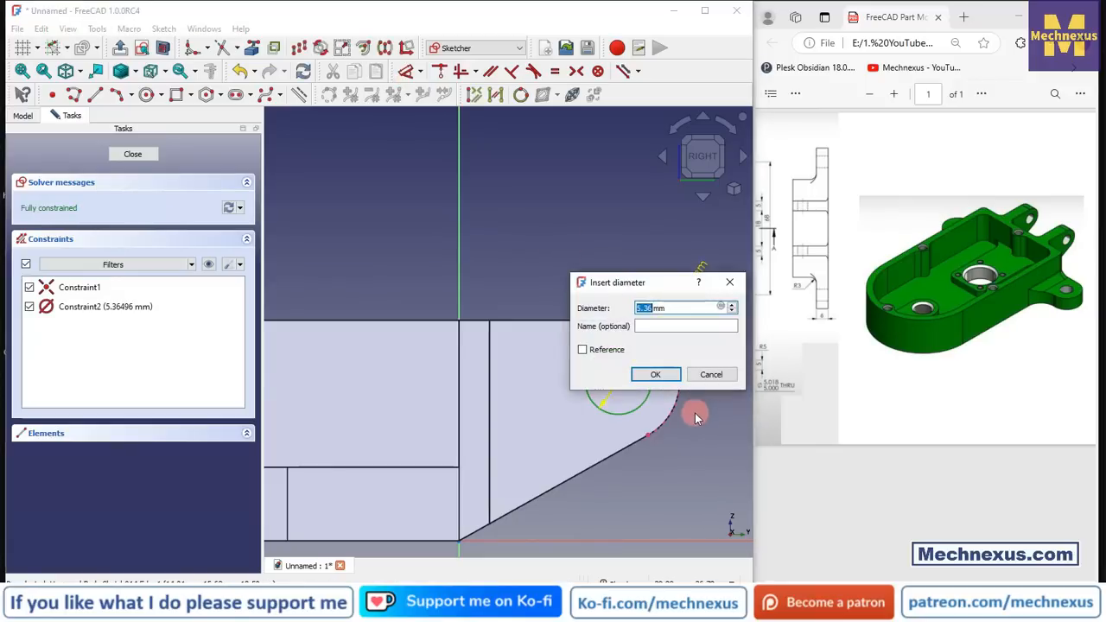
type("5")
key("Return")
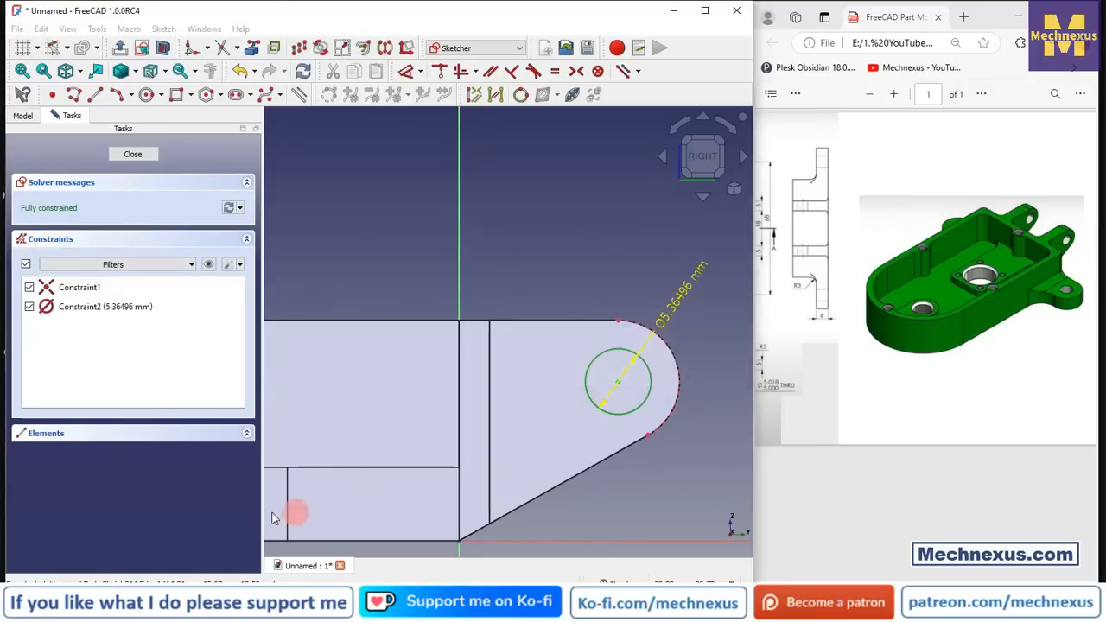
left_click(134, 155)
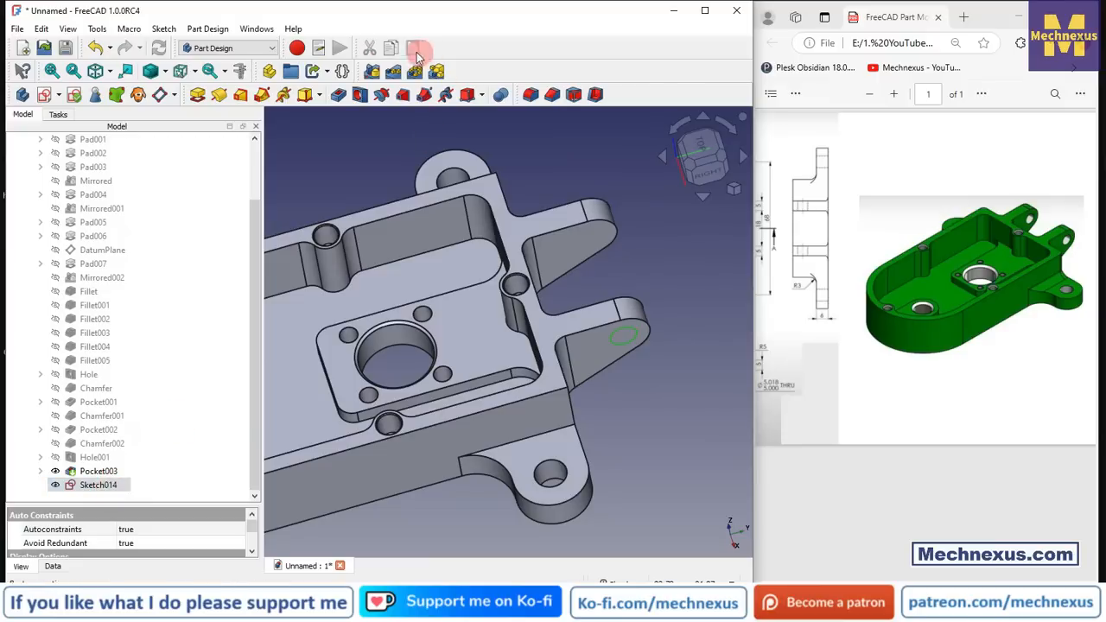
- Cut the hinge circle as a pocket of type Through all so it passes through both hinge arms
left_click(338, 95)
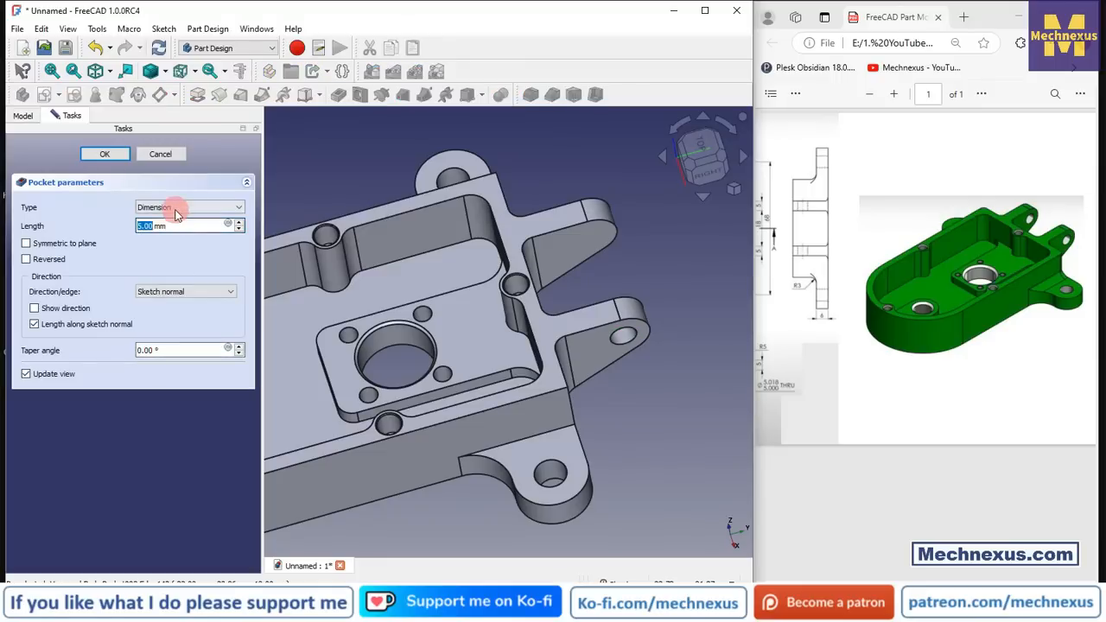
left_click(173, 209)
left_click(164, 227)
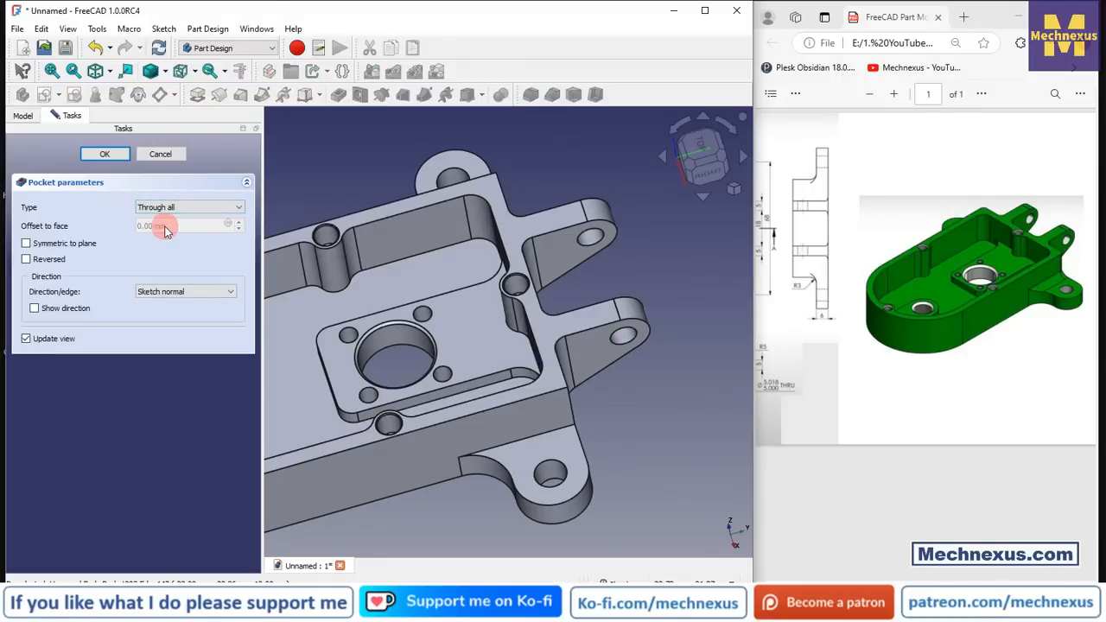
mouse_move(564, 245)
middle_mouse_down()
mouse_move(518, 361)
mouse_move(565, 231)
middle_mouse_up()
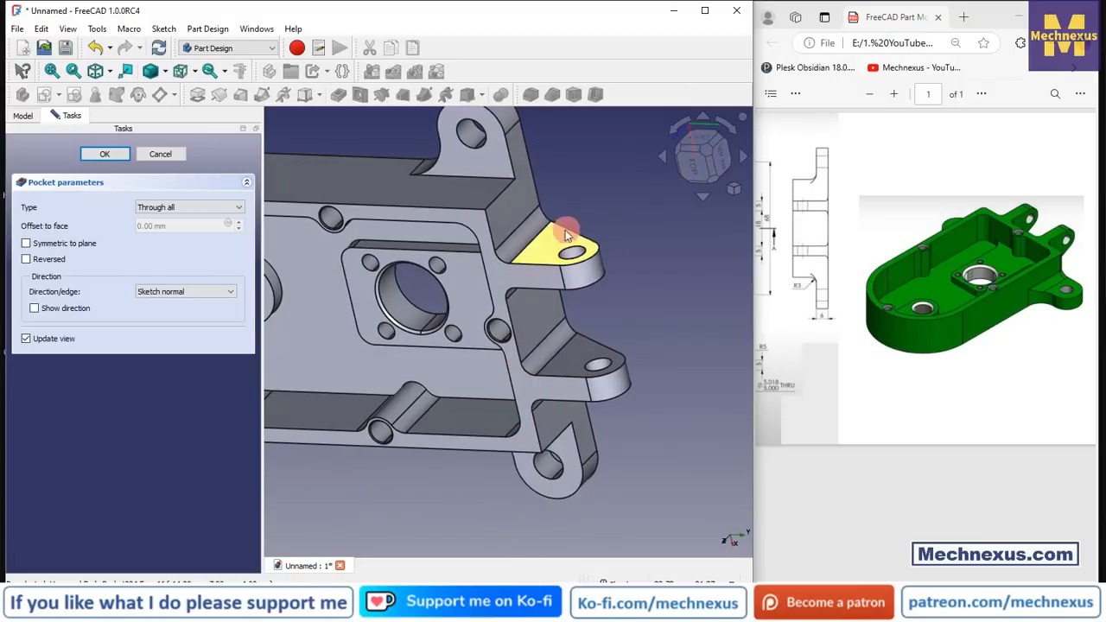
left_click(107, 156)
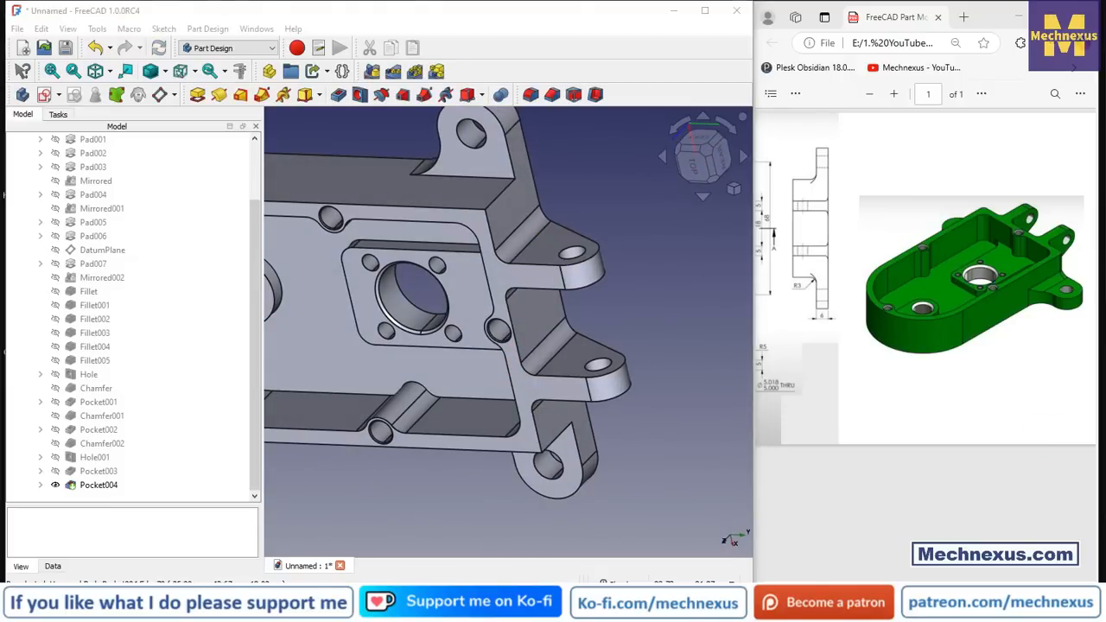
- Show the housing in isometric view and compare it with the reference rendering
middle_click_drag(399, 407, 475, 312)
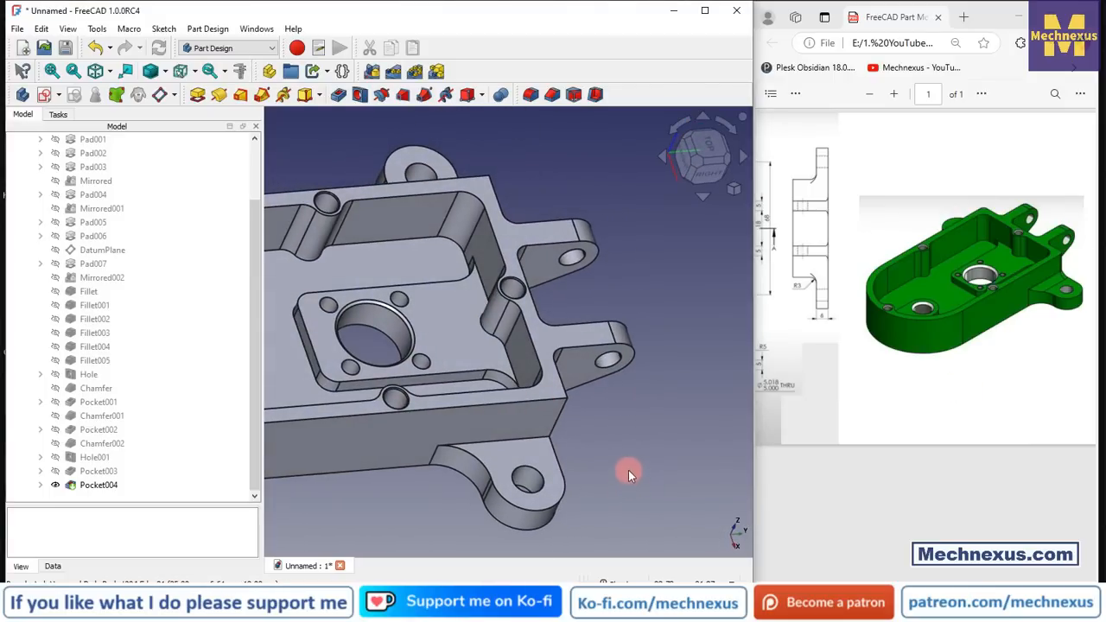
key("0")
scroll(442, 354, "down", 3)
scroll(324, 468, "up", 2)
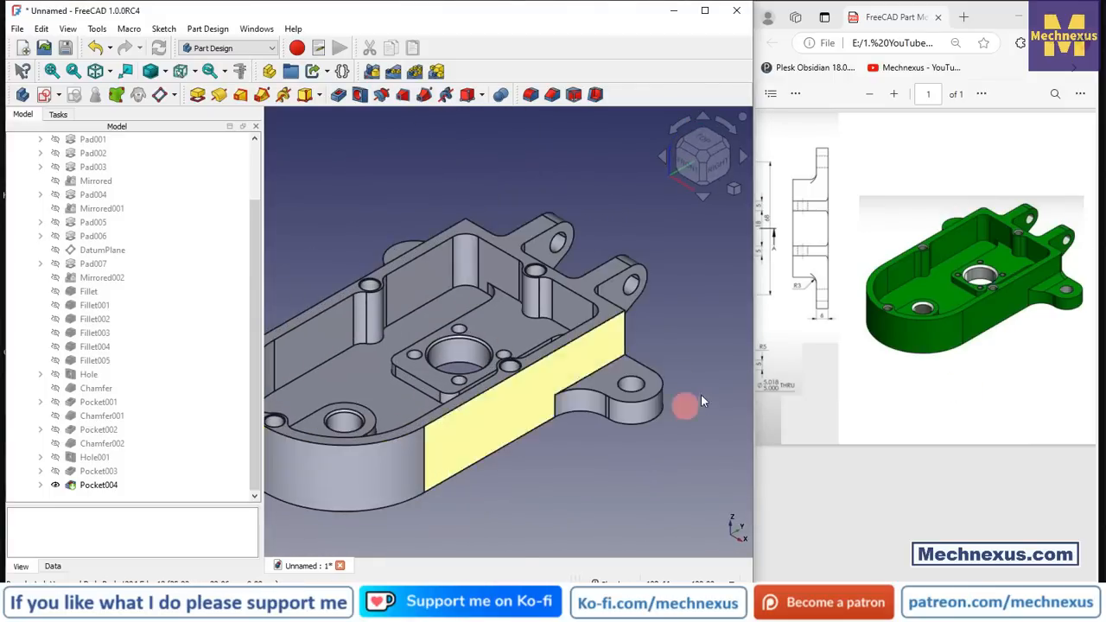
- Give the finished housing's last pocket a custom appearance with a diffuse color of basic green #55ff00 darkened to a medium-dark shade
scroll(587, 374, "down", 2)
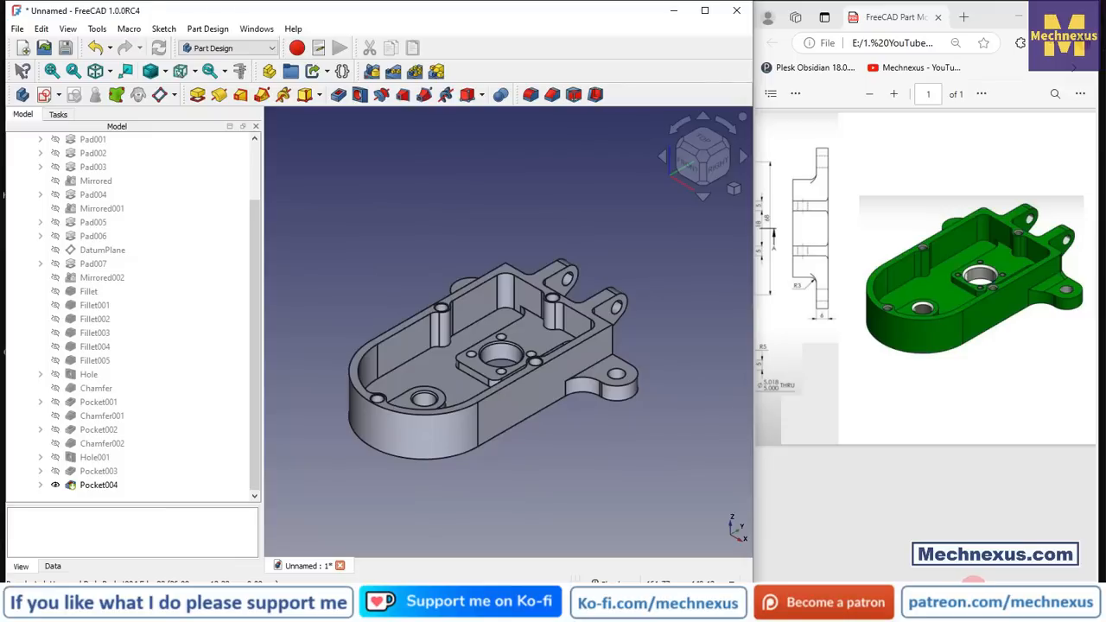
scroll(592, 288, "down", 1)
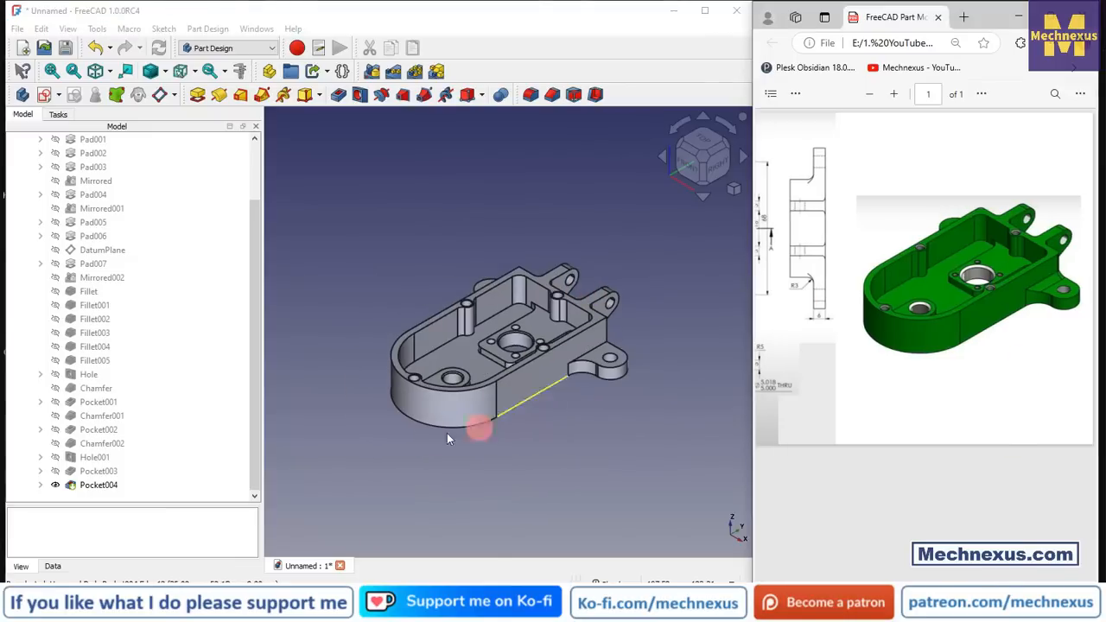
left_click(102, 485)
right_click(108, 487)
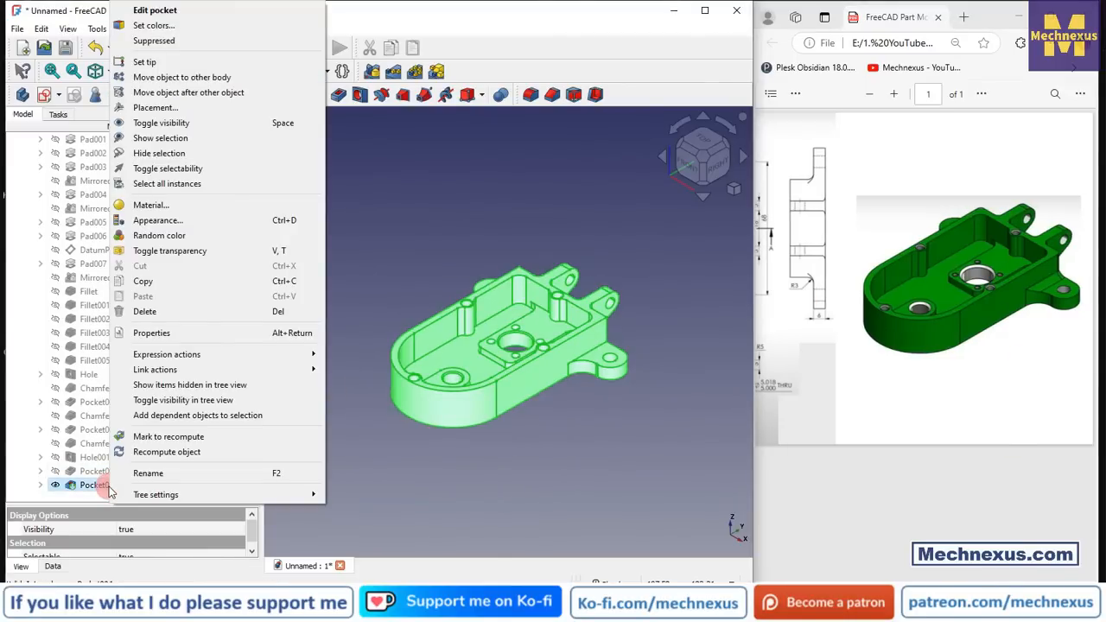
left_click(165, 220)
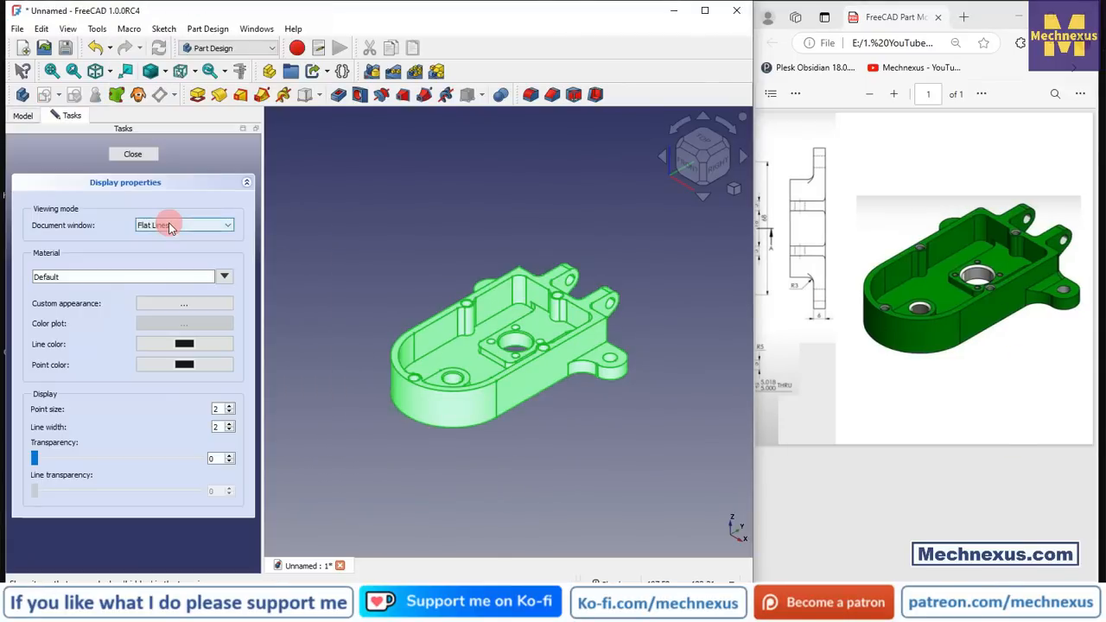
left_click(187, 303)
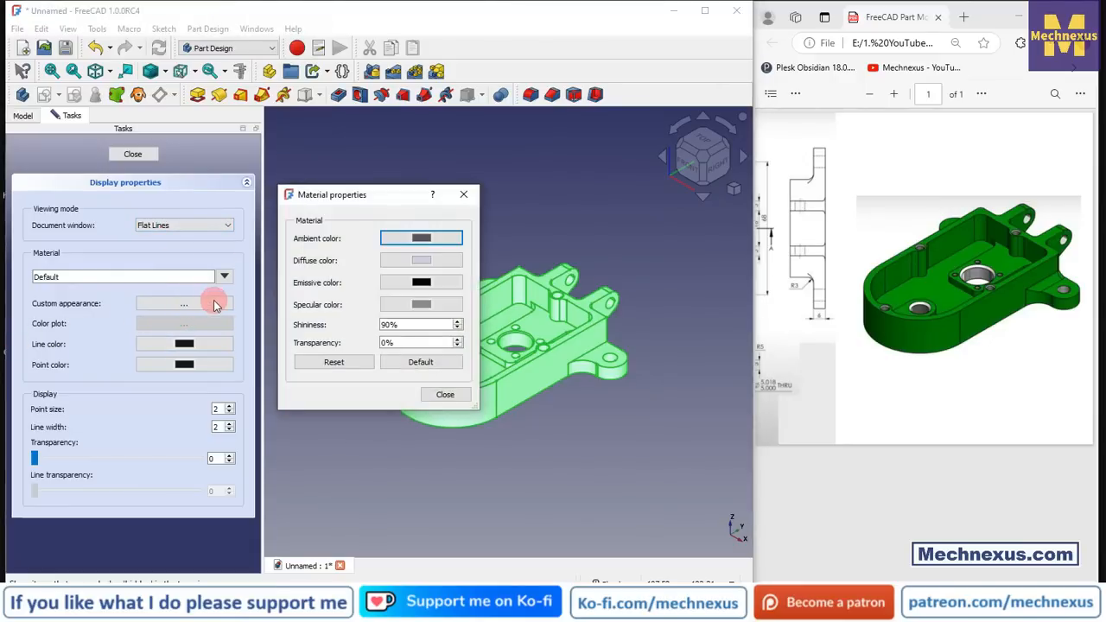
left_click(411, 262)
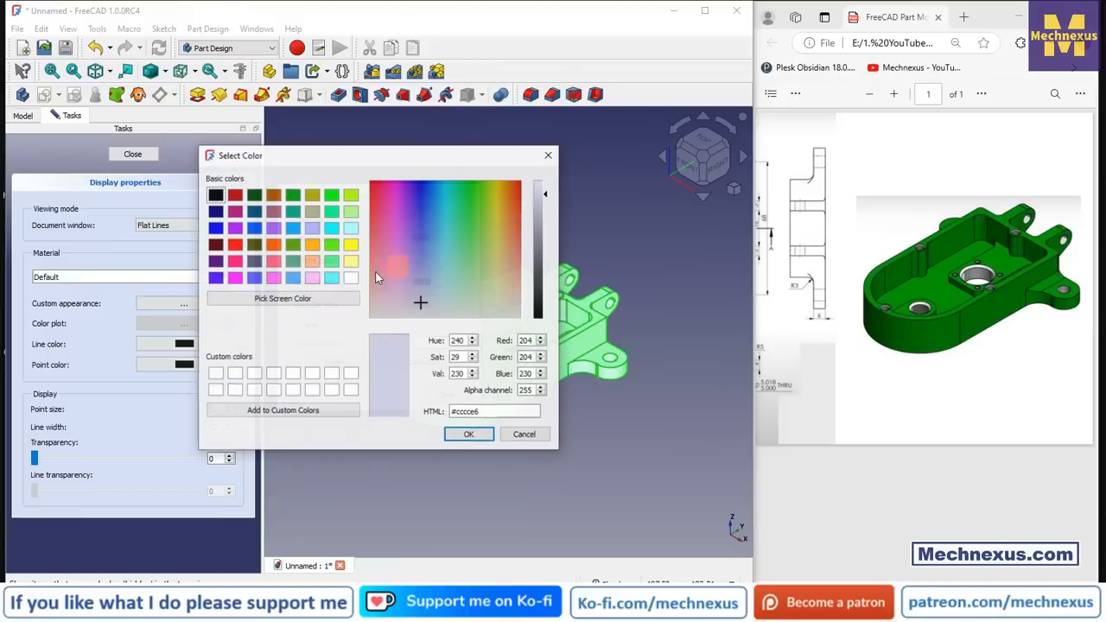
left_click(335, 244)
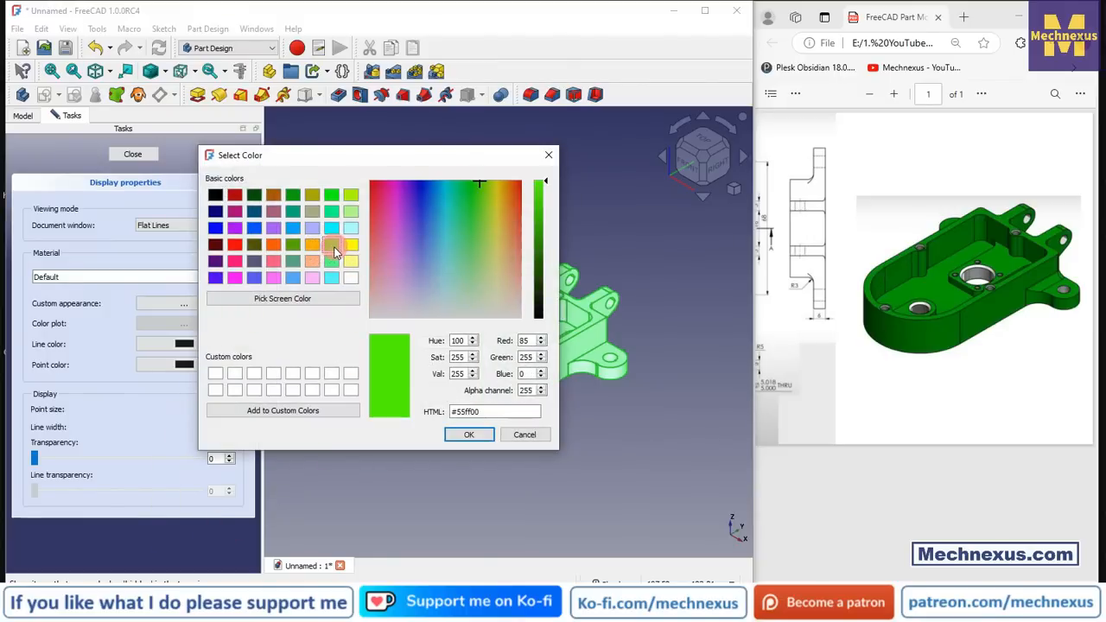
left_click(539, 214)
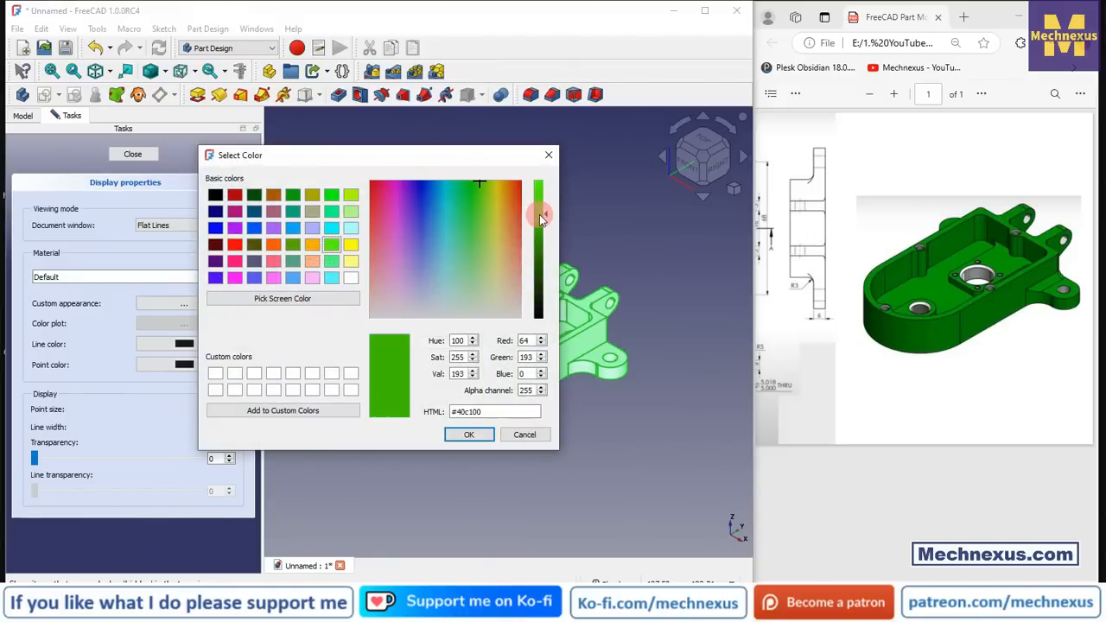
left_click(539, 225)
left_click(479, 432)
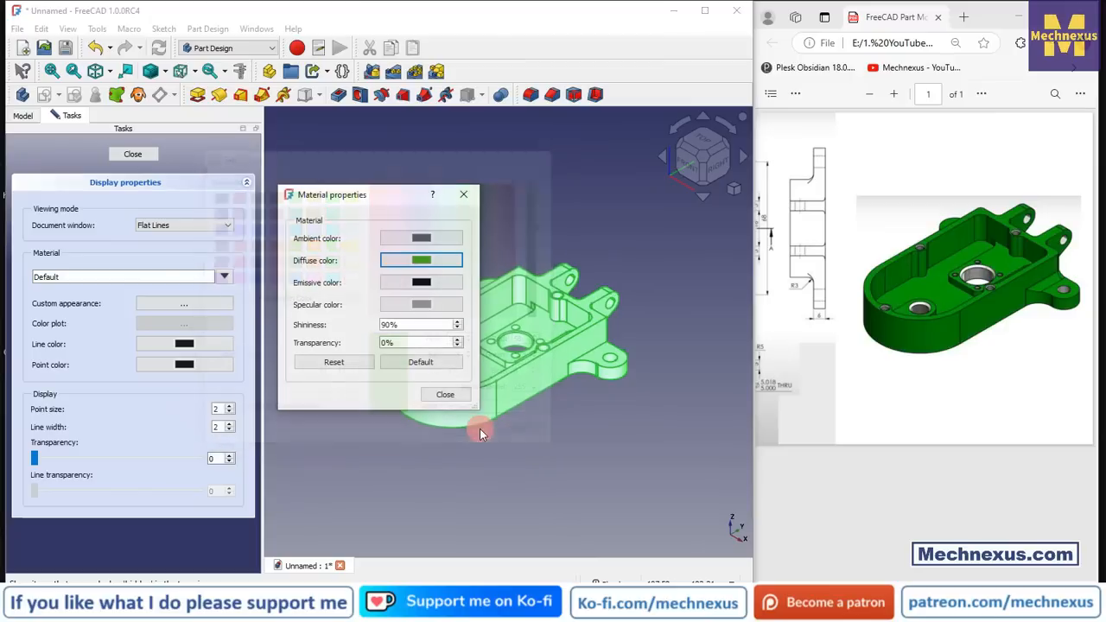
left_click(426, 396)
left_click(378, 459)
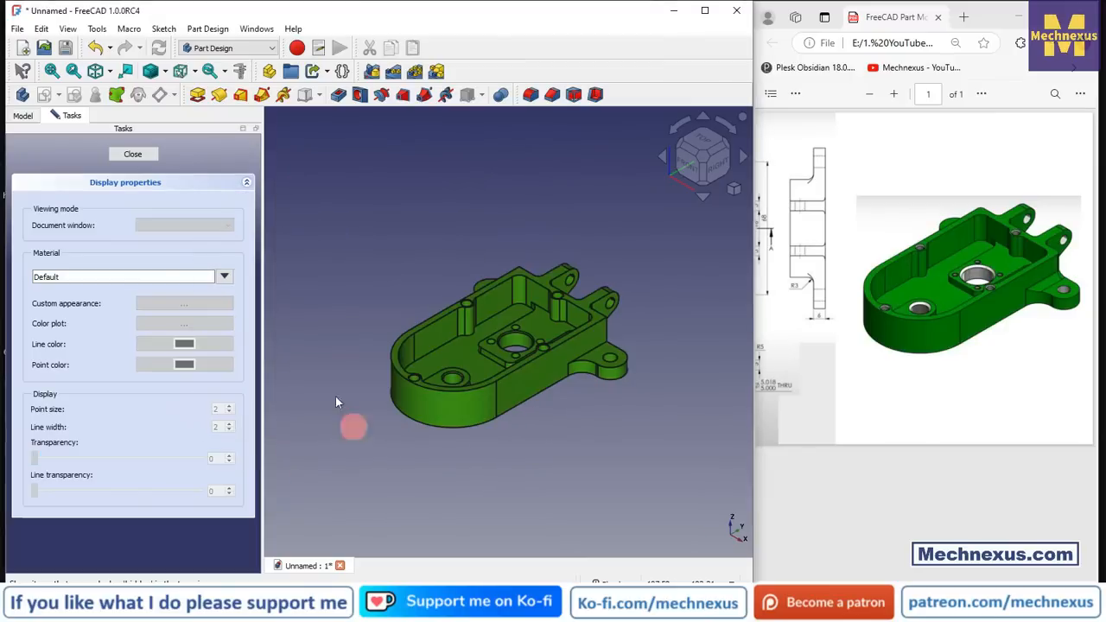
left_click(146, 159)
- Inspect the green housing from above and at an oblique angle against the reference drawing
scroll(453, 341, "up", 3)
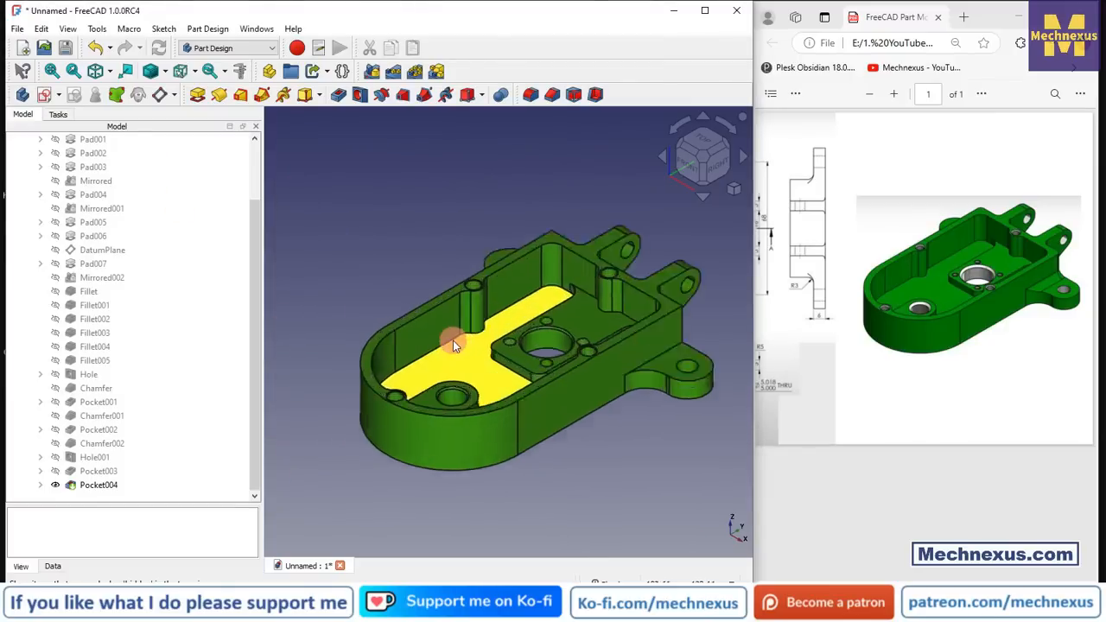
scroll(339, 348, "down", 2)
middle_click_drag(602, 423, 607, 516)
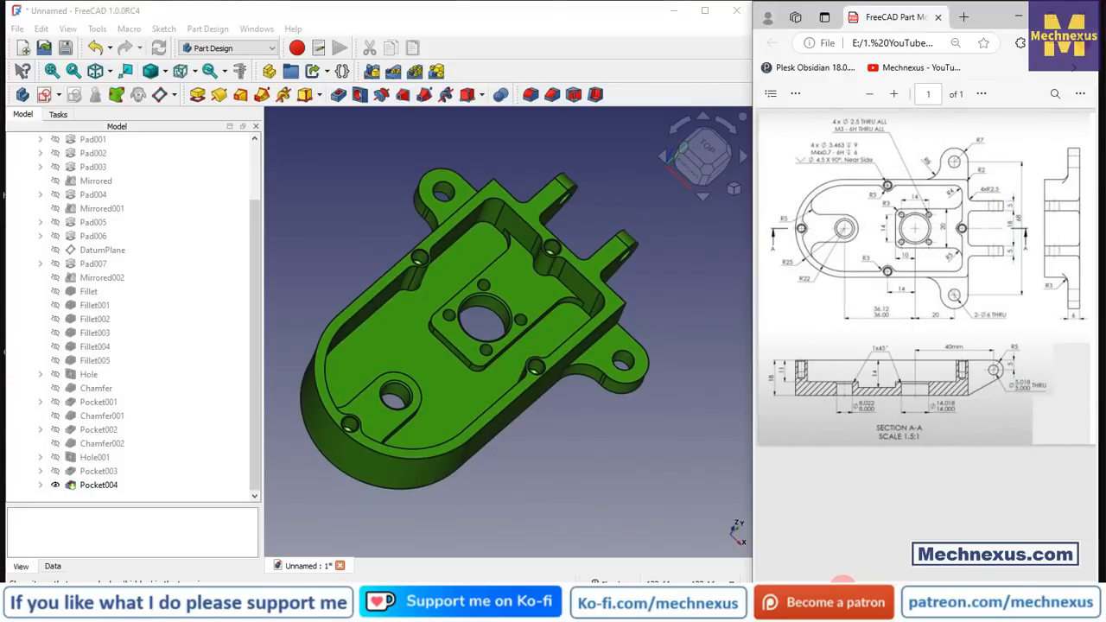
middle_click_drag(618, 535, 593, 494)
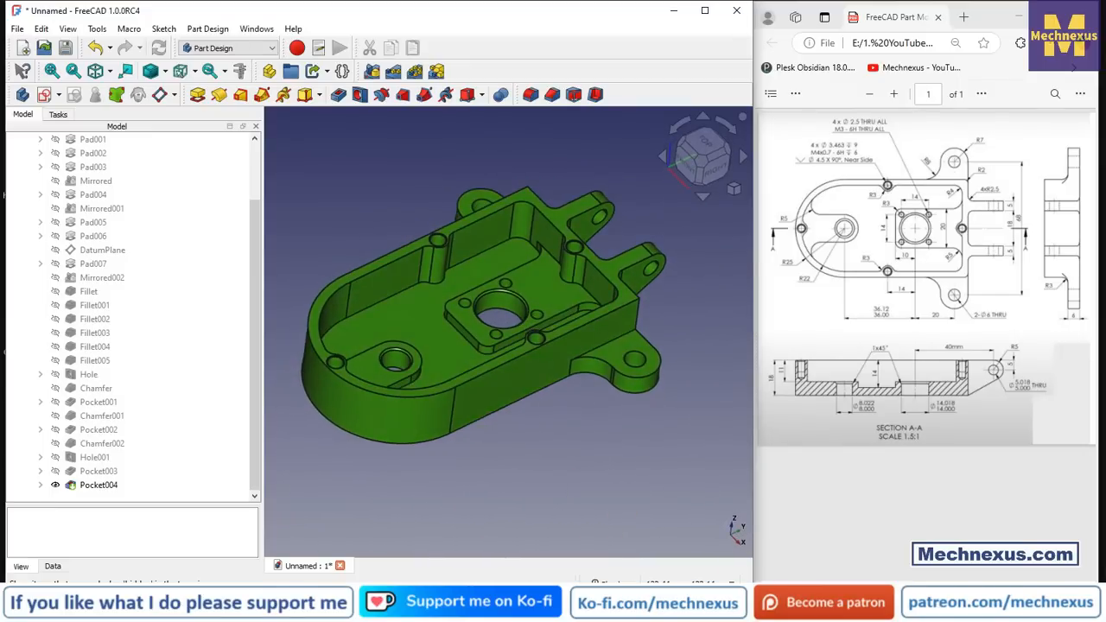